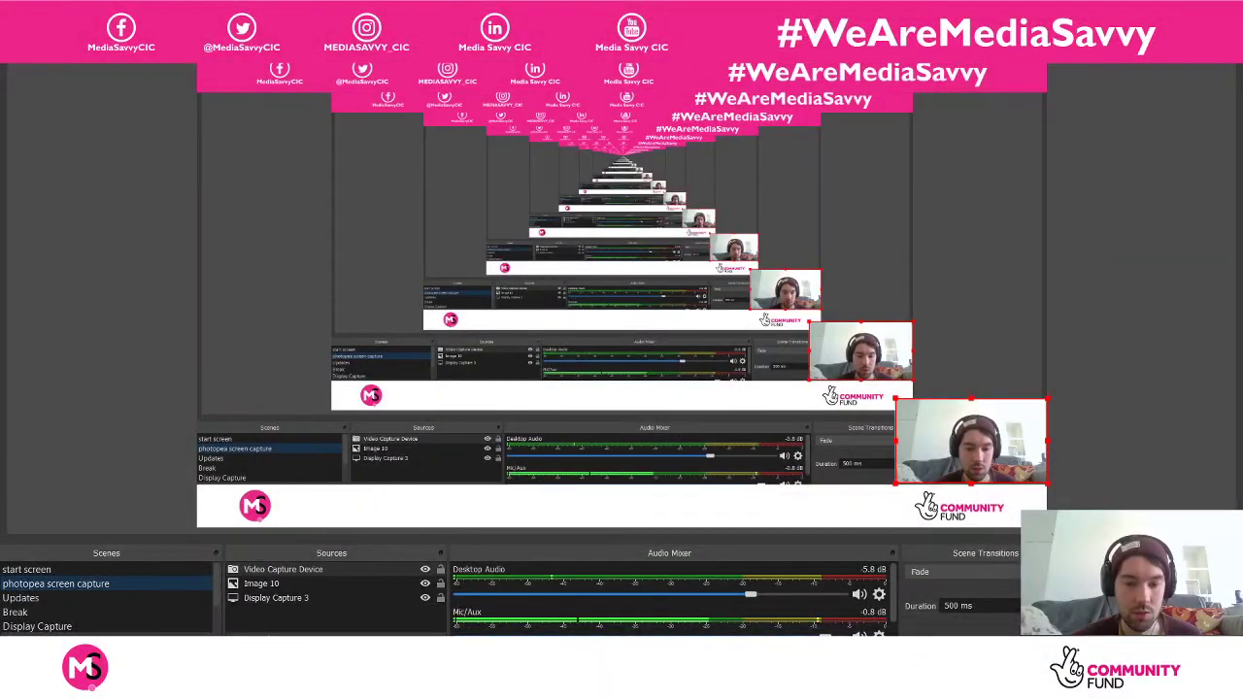
Switch the OBS stream from the start card to the 'photopea screen capture' scene
{"action": "key", "text": "alt+Tab"}
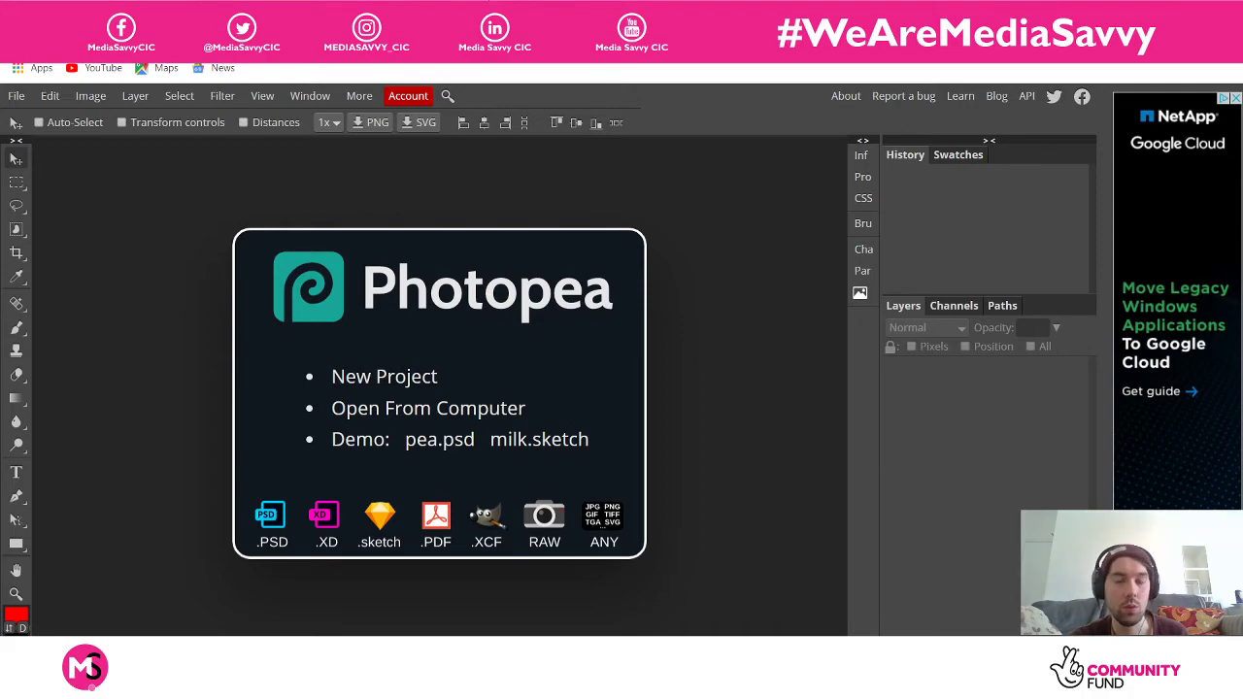
Scroll the YouTube stream page to the description's Sin City Resources, Image Assets and Blemishes links
{"action": "key", "text": "ctrl+Tab"}
{"action": "scroll", "coordinate": [361, 457], "scroll_direction": "down", "scroll_amount": 5}
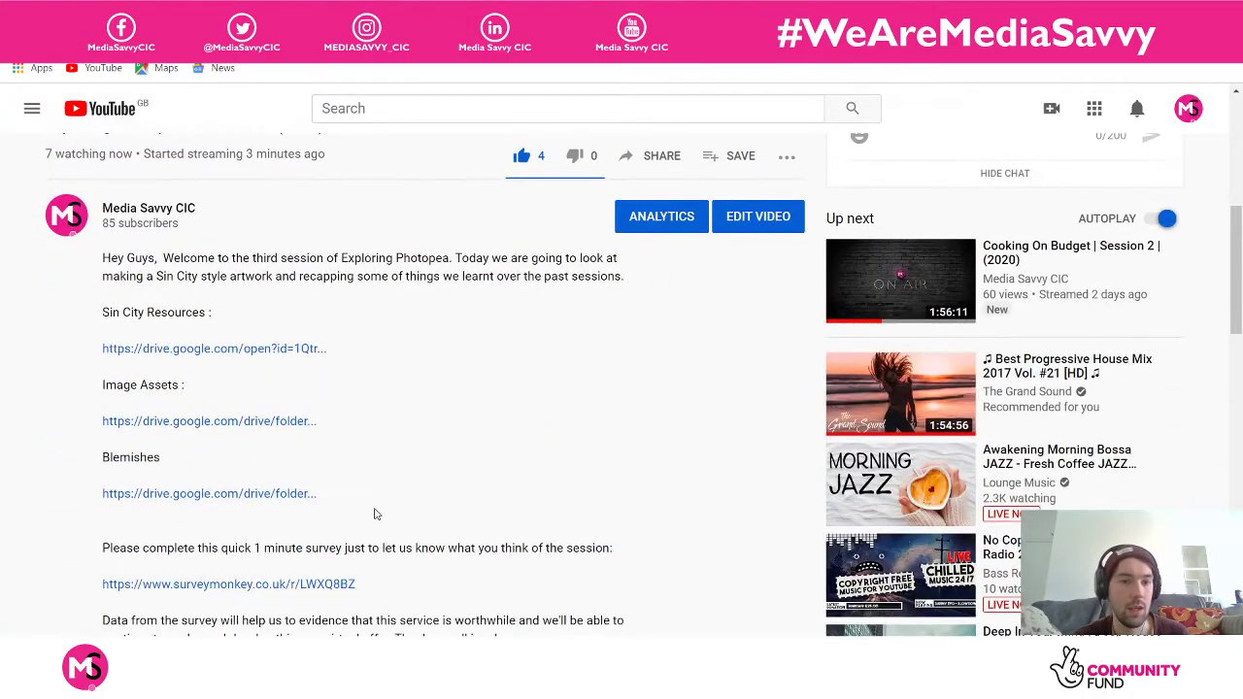
{"action": "scroll", "coordinate": [377, 515], "scroll_direction": "up", "scroll_amount": 2}
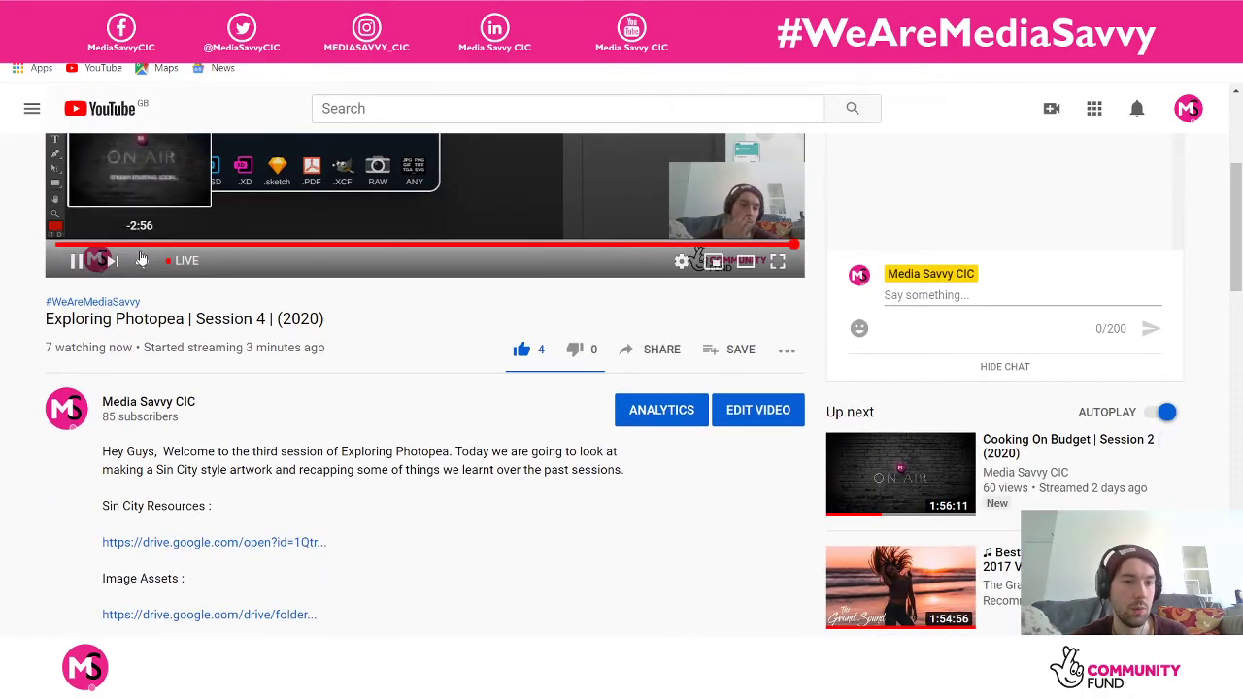
{"action": "scroll", "coordinate": [200, 374], "scroll_direction": "down", "scroll_amount": 2}
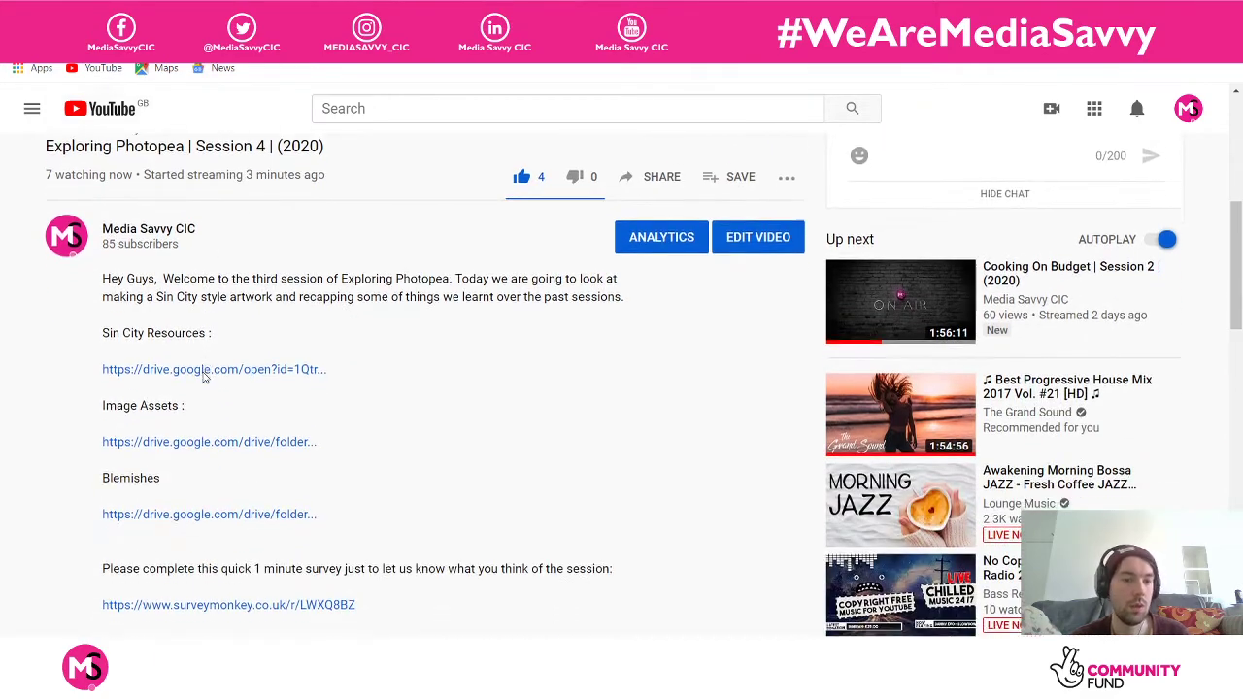
{"action": "scroll", "coordinate": [204, 375], "scroll_direction": "down", "scroll_amount": 2}
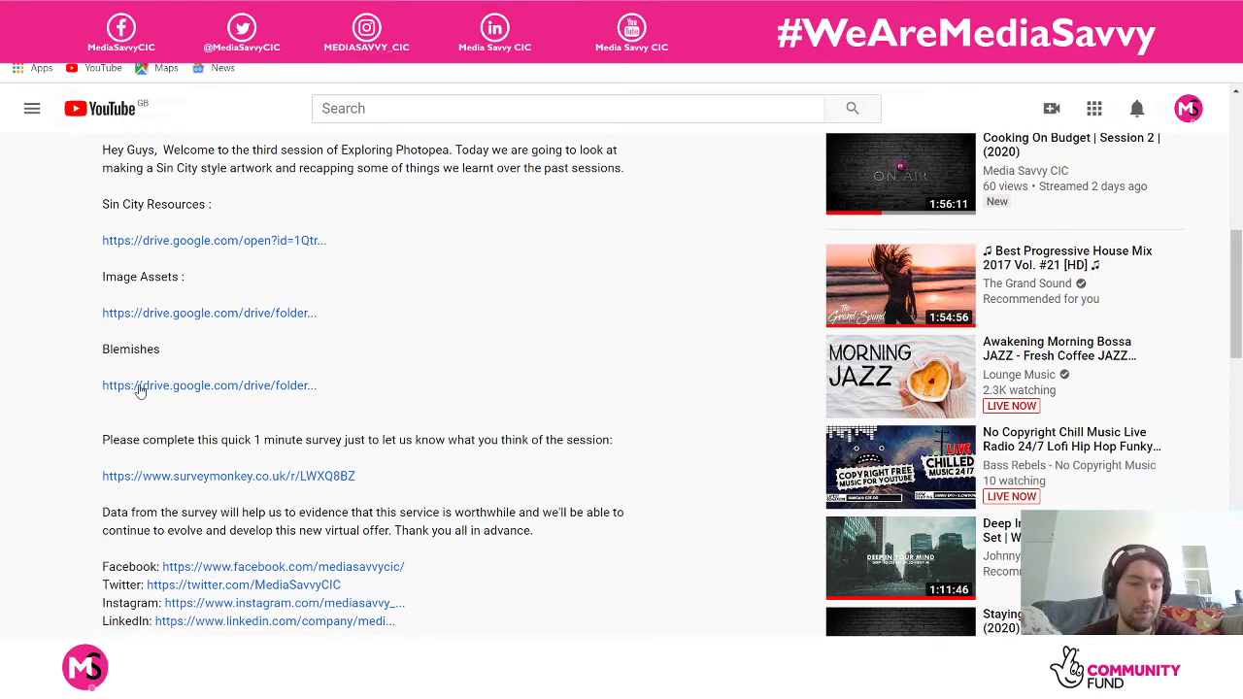
Open the shared 'Sin City Resources' Drive folder, check its two images, then return to Photopea
{"action": "left_click", "coordinate": [160, 248]}
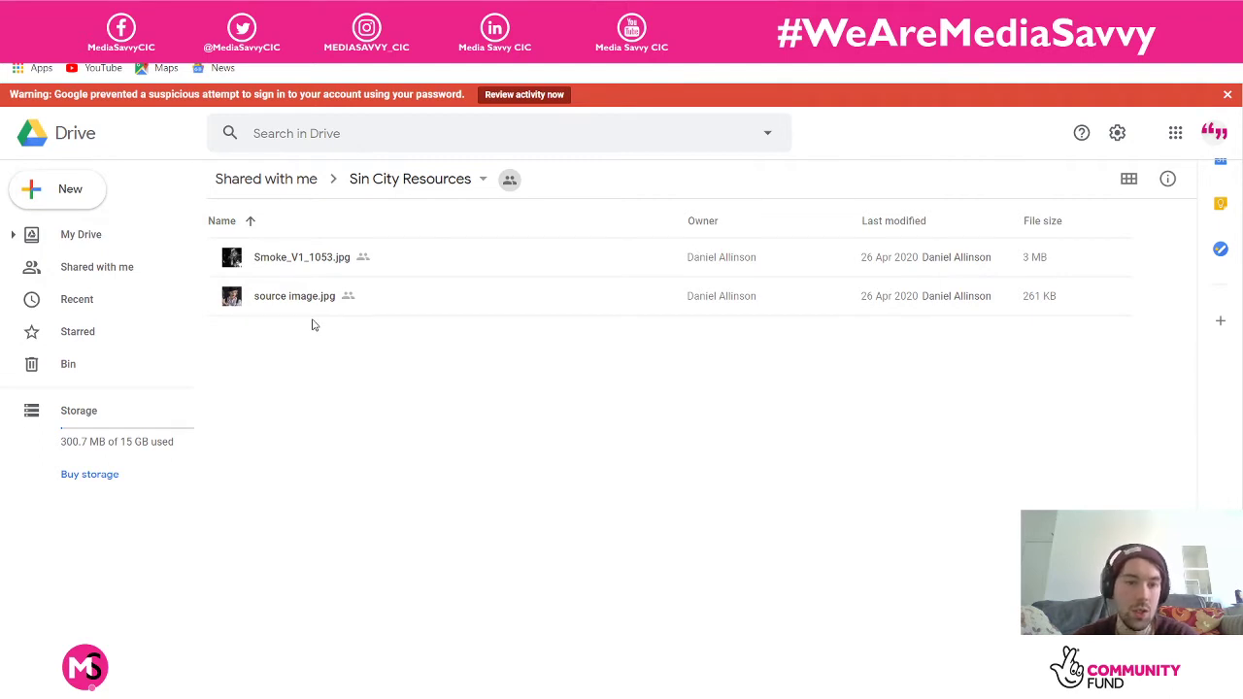
{"action": "left_click_drag", "start_coordinate": [288, 287], "coordinate": [314, 378]}
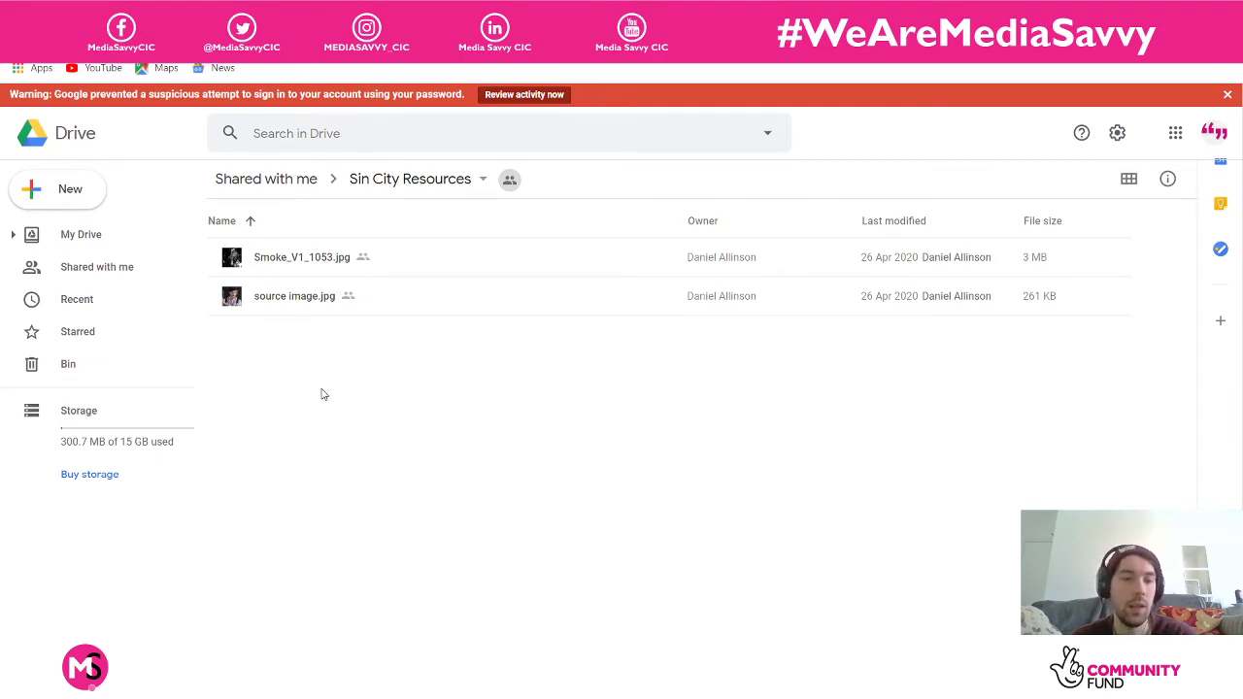
{"action": "left_click", "coordinate": [482, 182]}
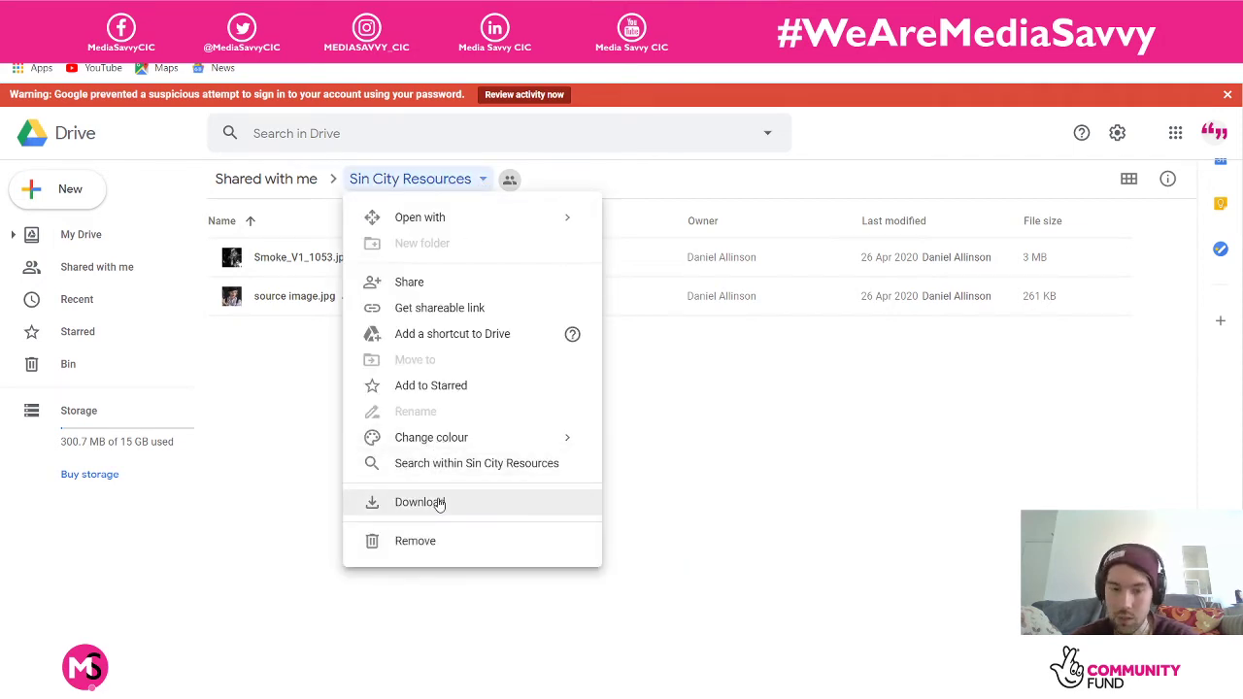
{"action": "left_click", "coordinate": [479, 184]}
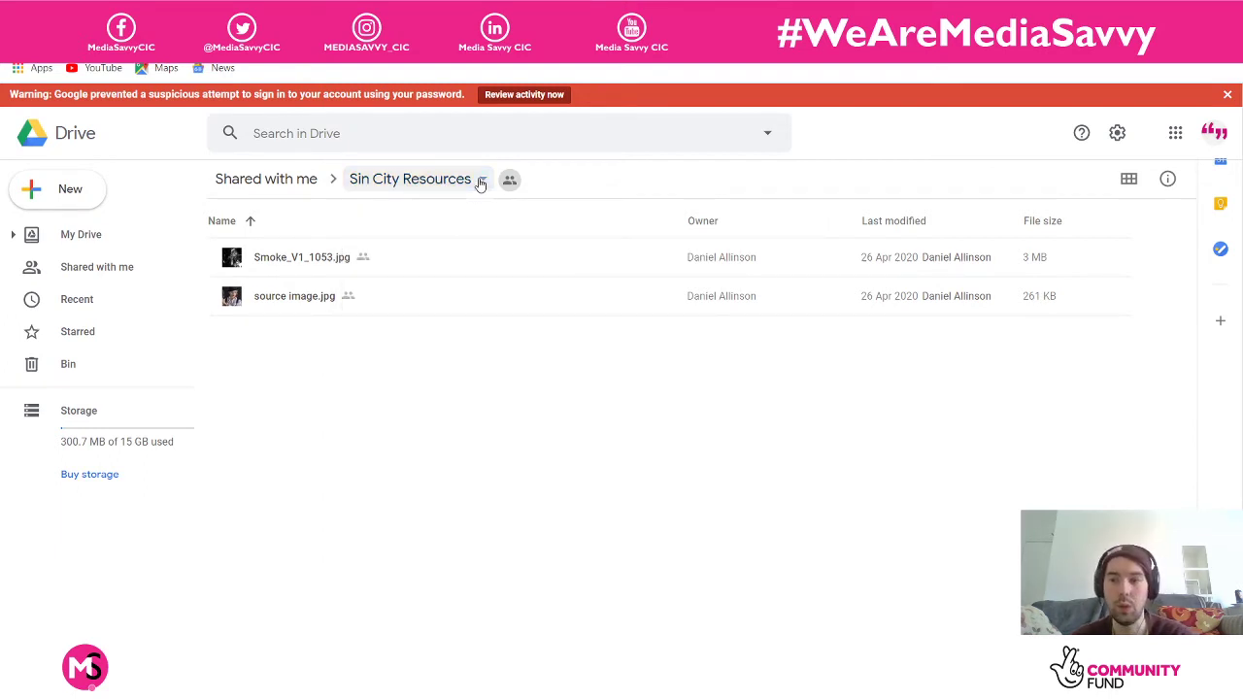
{"action": "key", "text": "ctrl+Tab"}
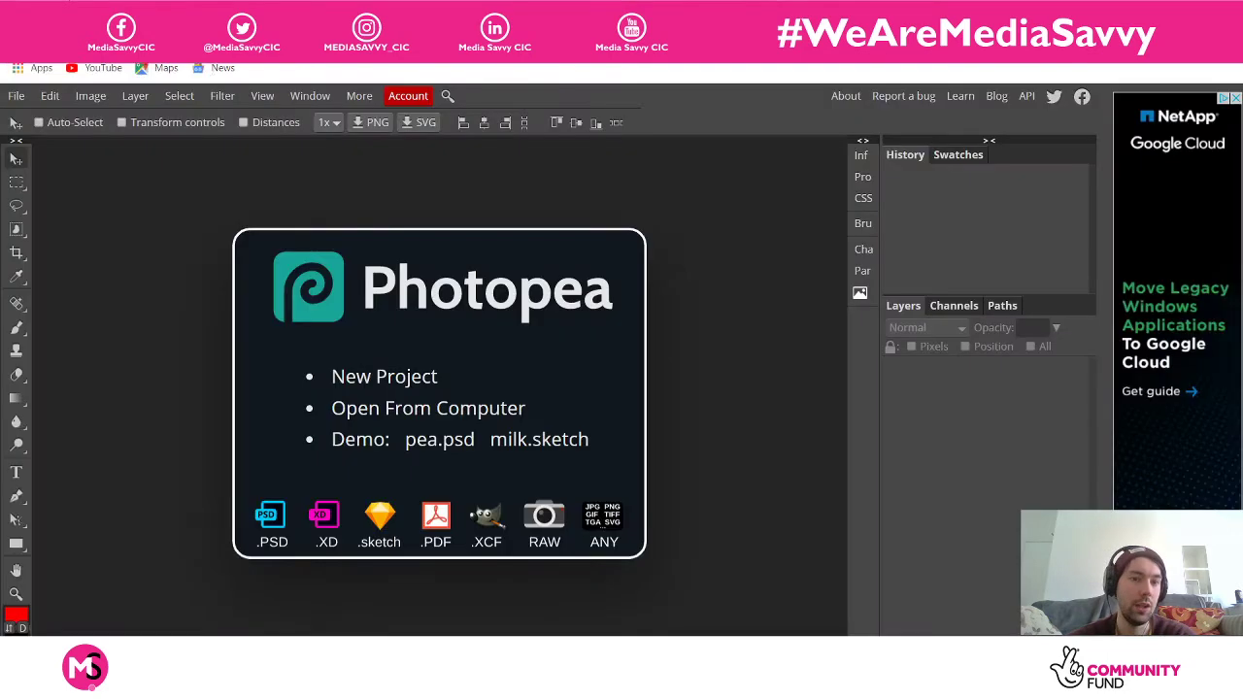
Open 'source image' from Downloads > Sin City Resources in Photopea
{"action": "left_click", "coordinate": [16, 101]}
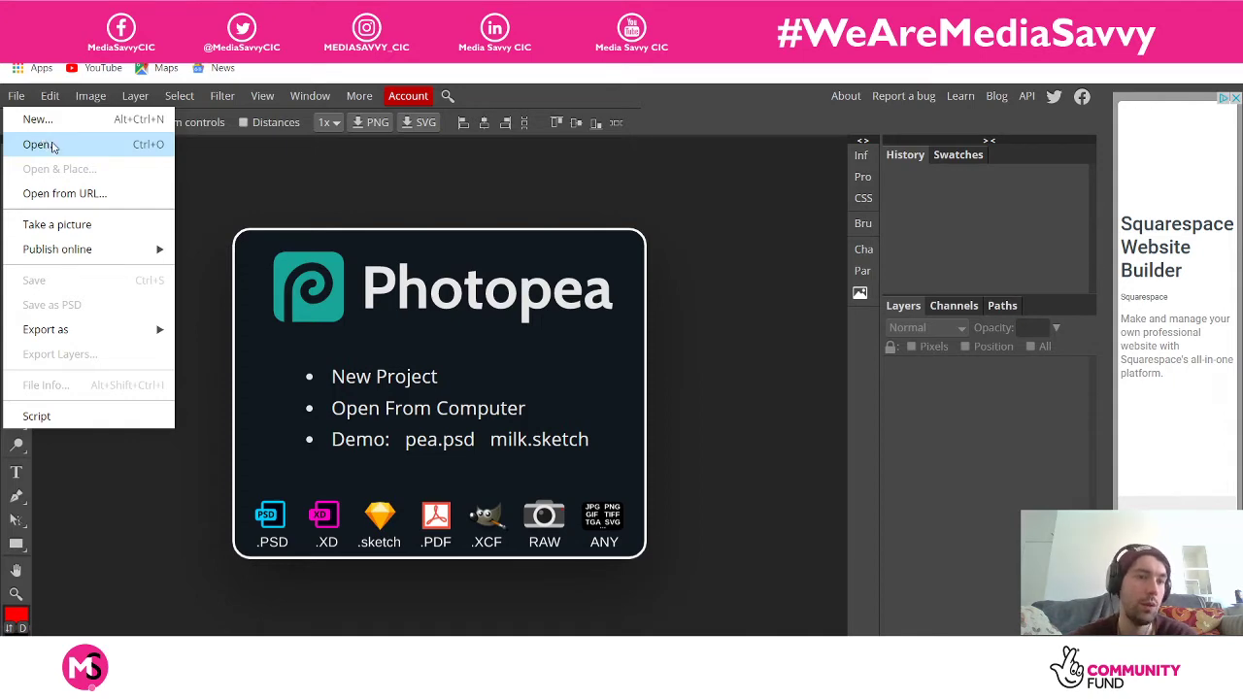
{"action": "left_click", "coordinate": [38, 144]}
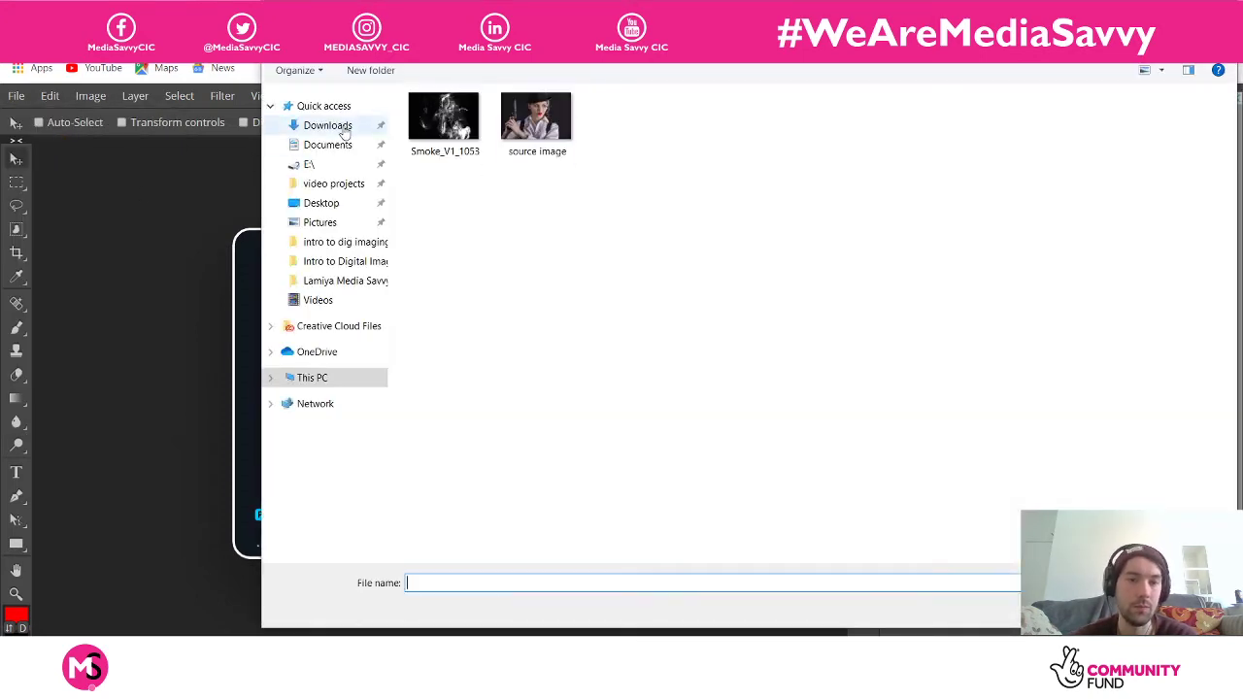
{"action": "left_click_drag", "start_coordinate": [716, 250], "coordinate": [871, 300]}
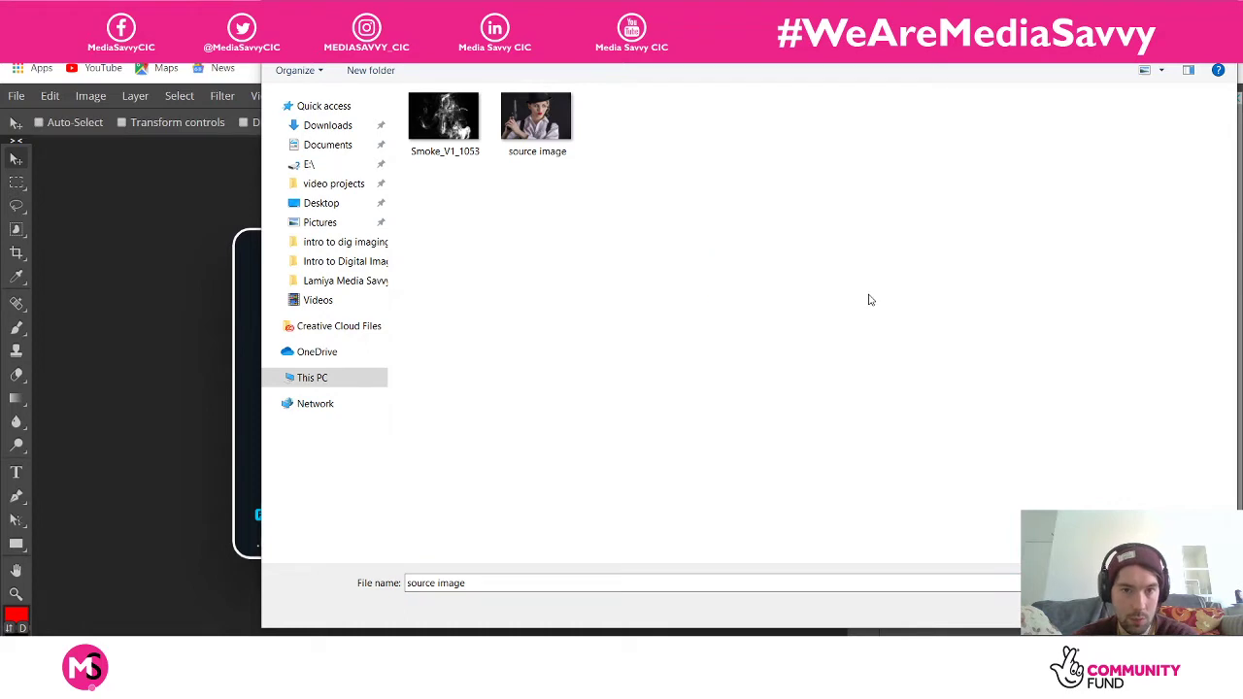
{"action": "left_click", "coordinate": [342, 131]}
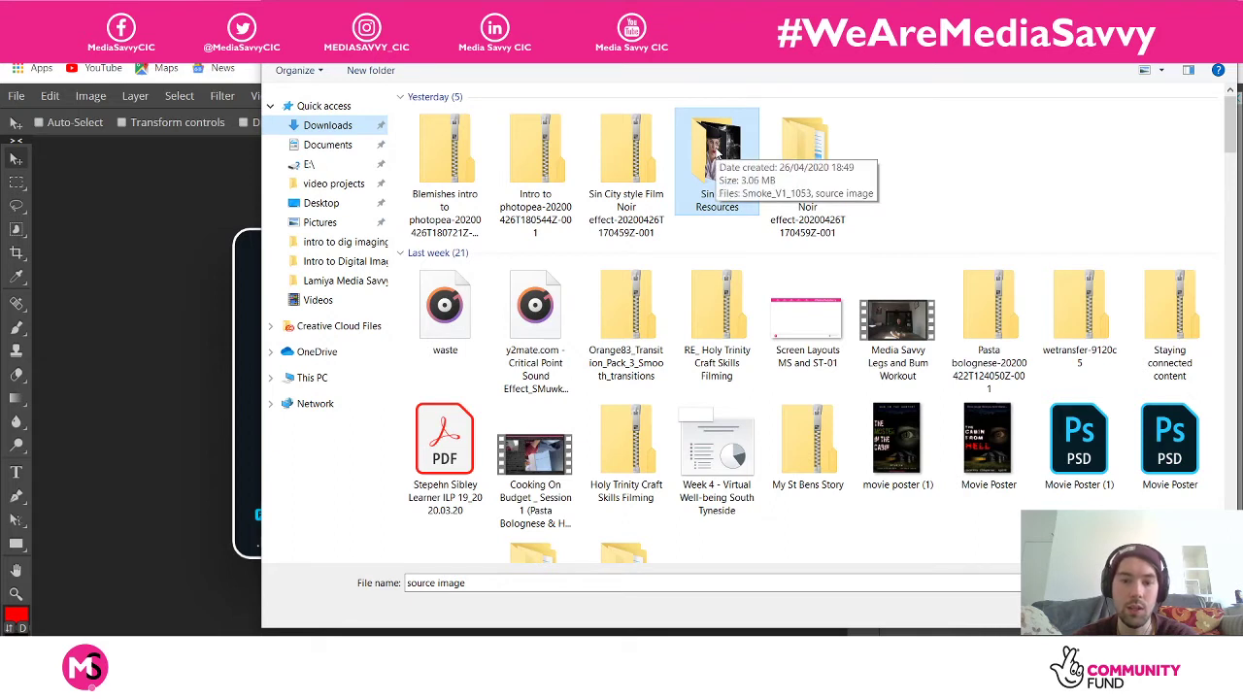
{"action": "double_click", "coordinate": [717, 153]}
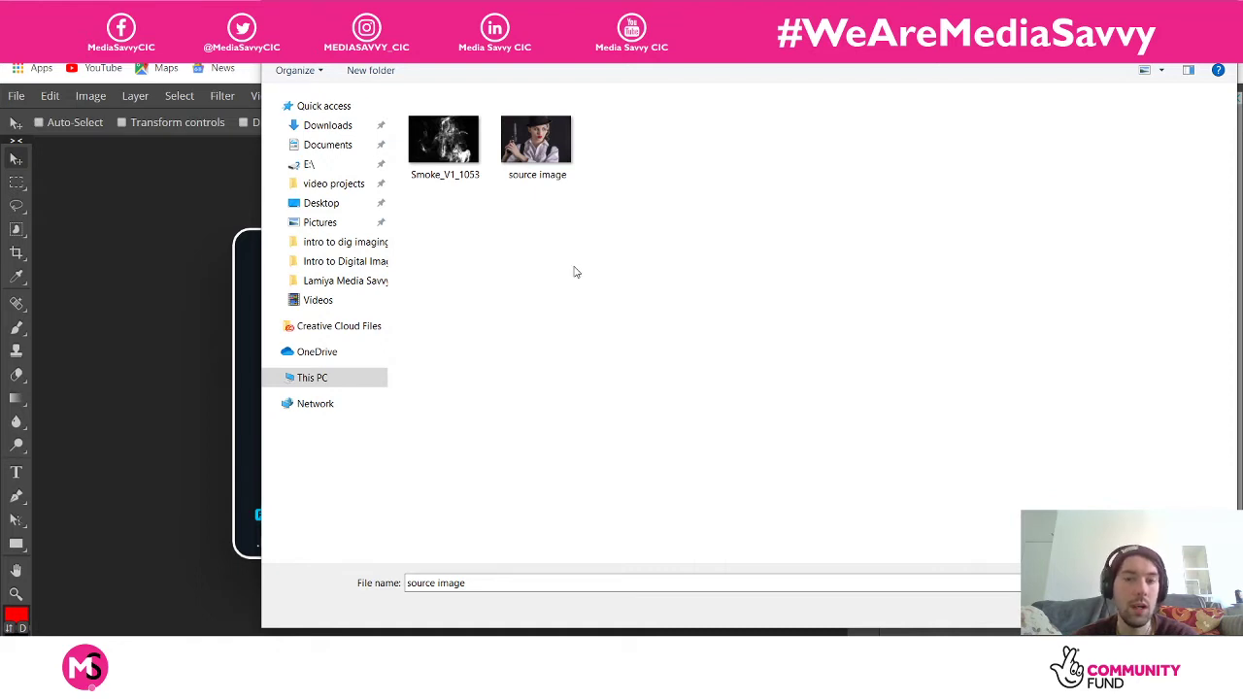
{"action": "left_click", "coordinate": [544, 170]}
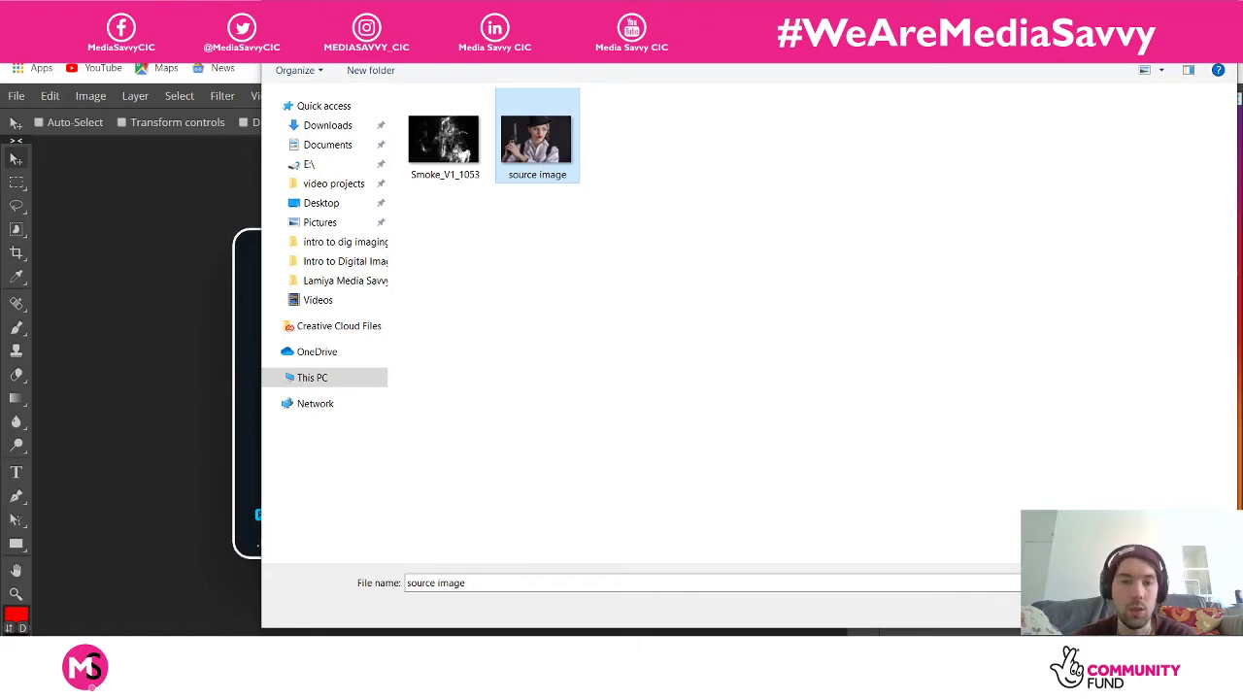
{"action": "double_click", "coordinate": [544, 170]}
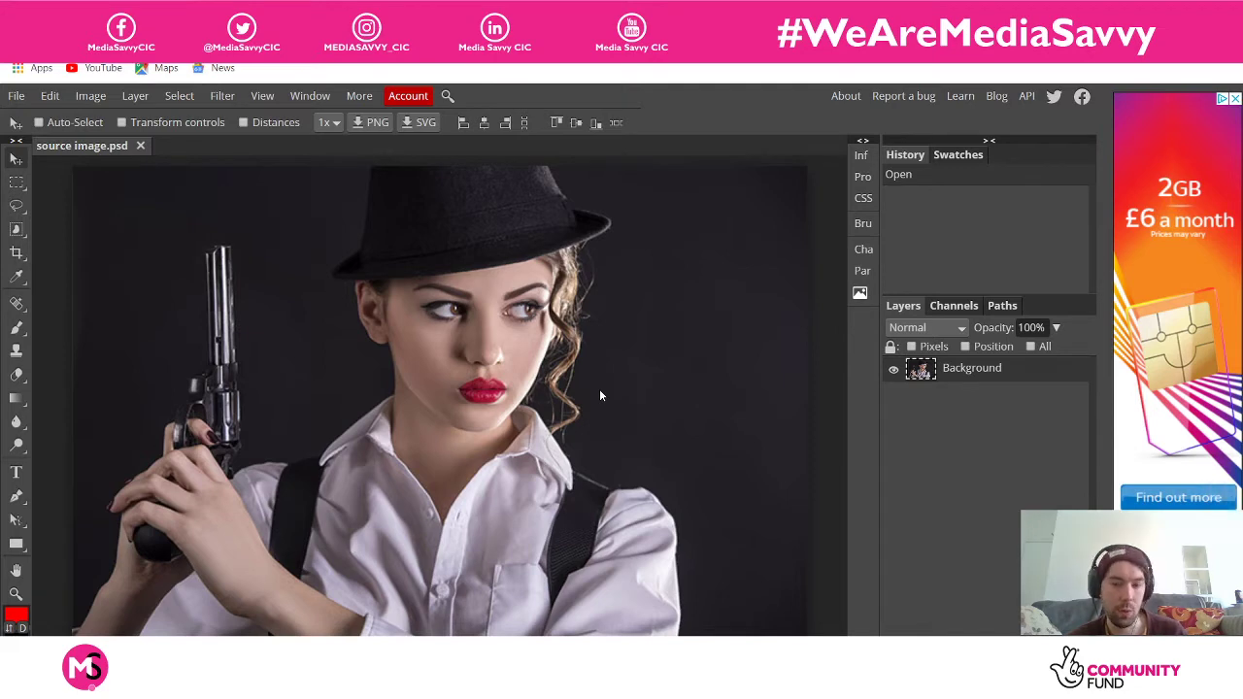
Zoom out so the whole woman-with-revolver photo fits in view
{"action": "key", "text": "ctrl+minus"}
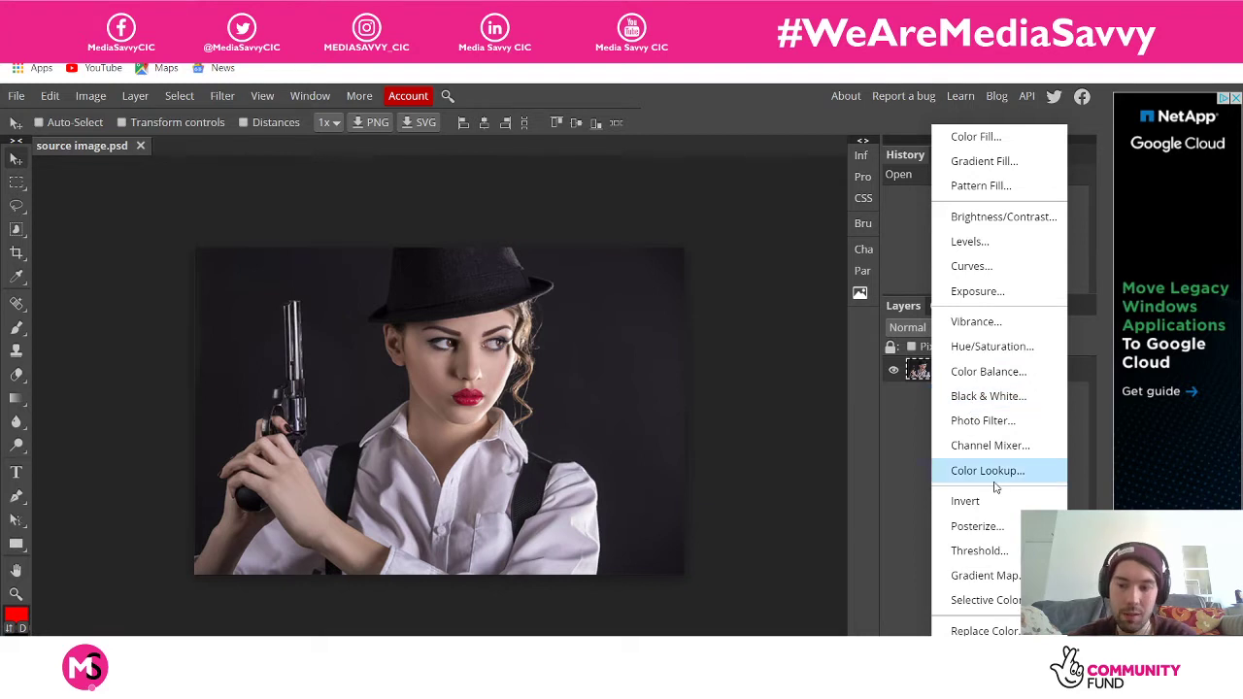
Add a black-to-white Gradient Map adjustment layer and collapse its properties
{"action": "left_click", "coordinate": [1002, 575]}
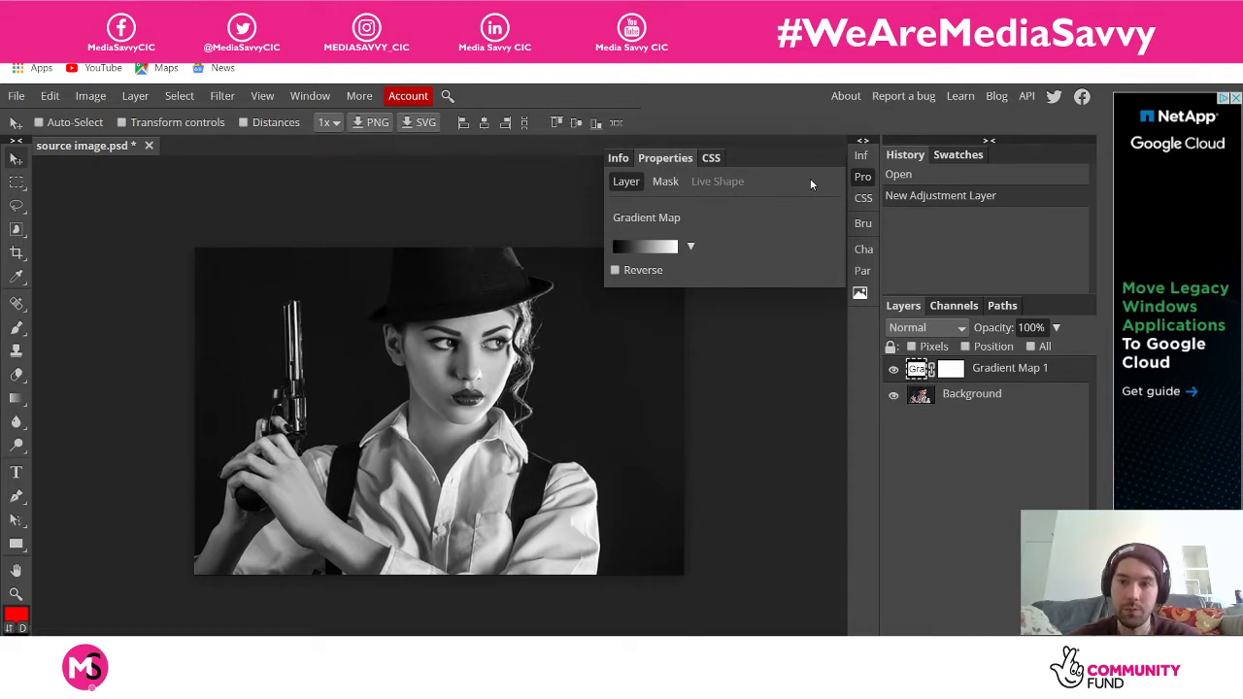
{"action": "left_click", "coordinate": [862, 179]}
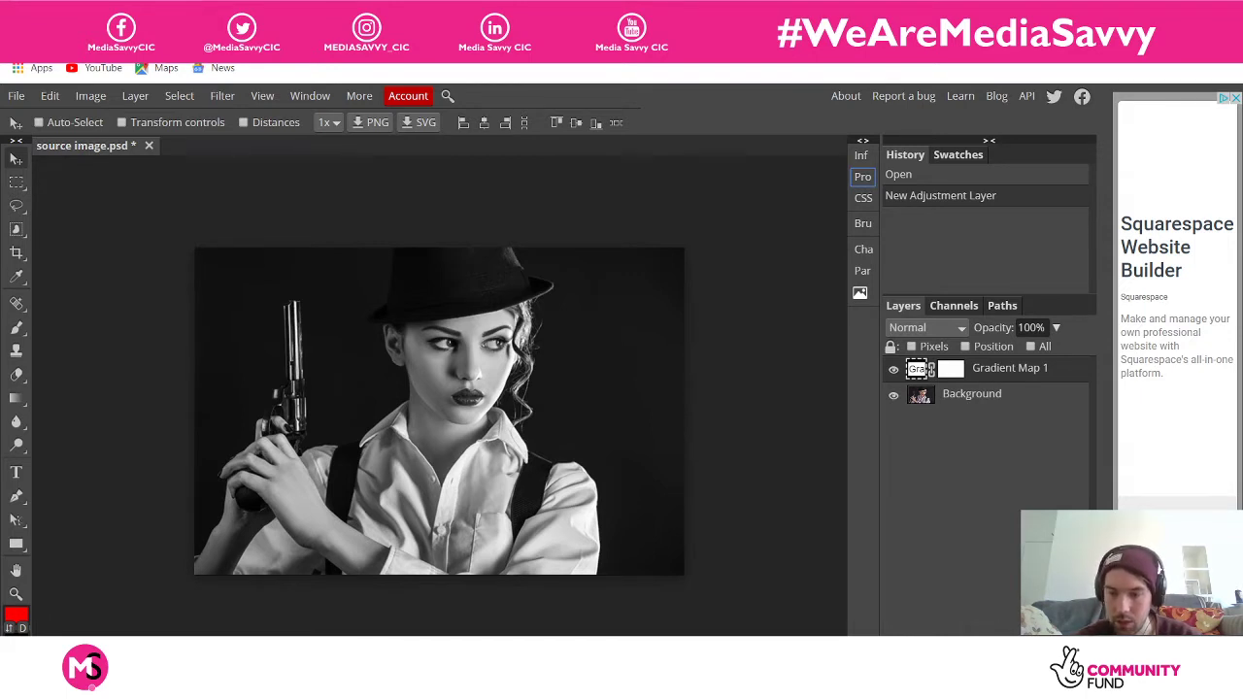
Add a Levels 1 adjustment layer above Gradient Map 1
{"action": "left_click", "coordinate": [981, 629]}
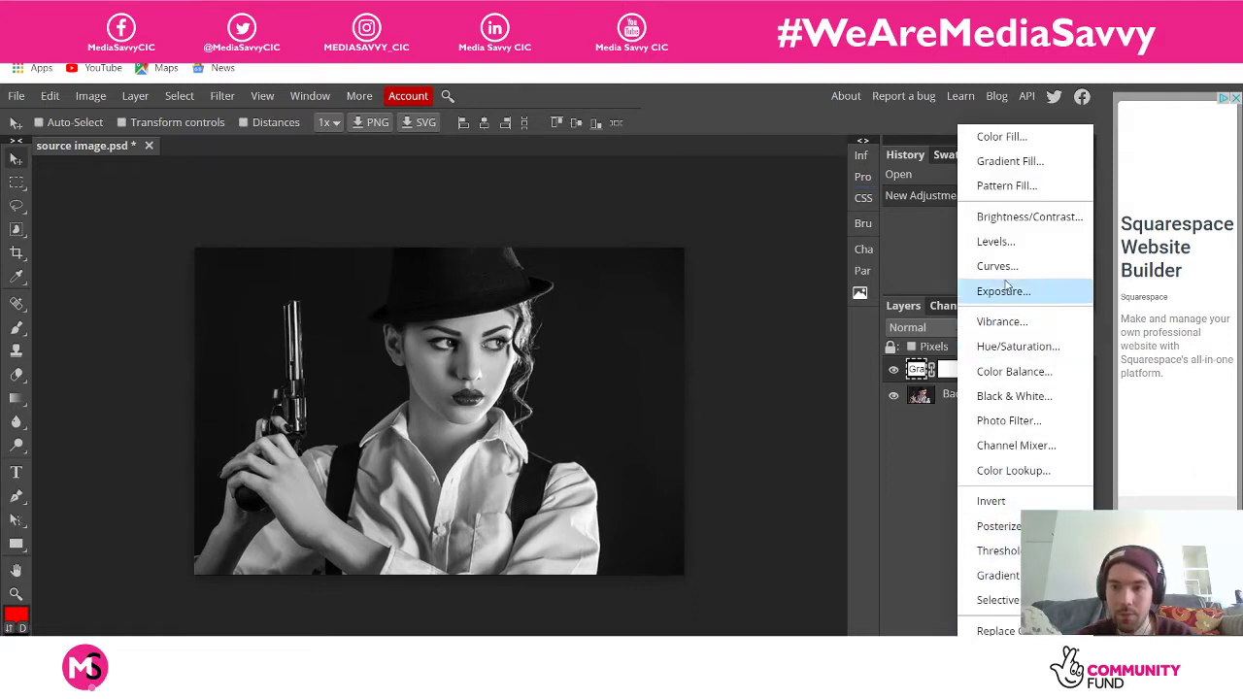
{"action": "left_click", "coordinate": [1002, 244]}
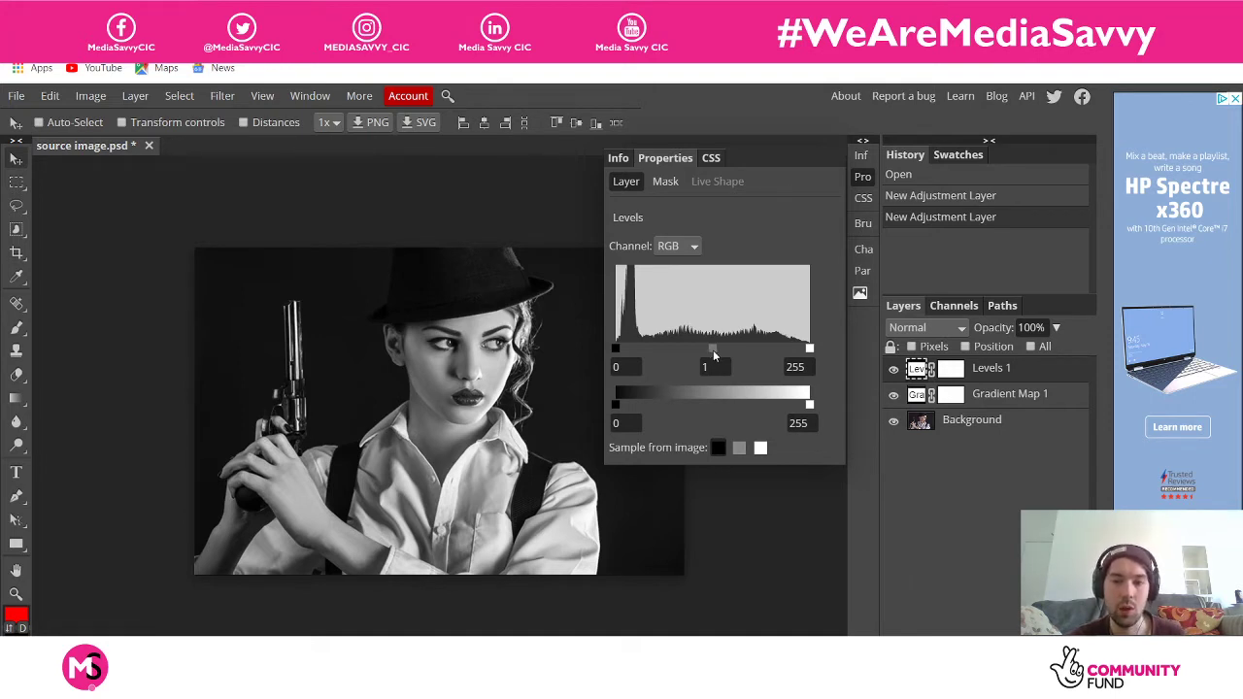
Set Levels 1 inputs to 0, 0.6 and 213, then collapse the Properties panel
{"action": "left_click_drag", "start_coordinate": [713, 350], "coordinate": [730, 350]}
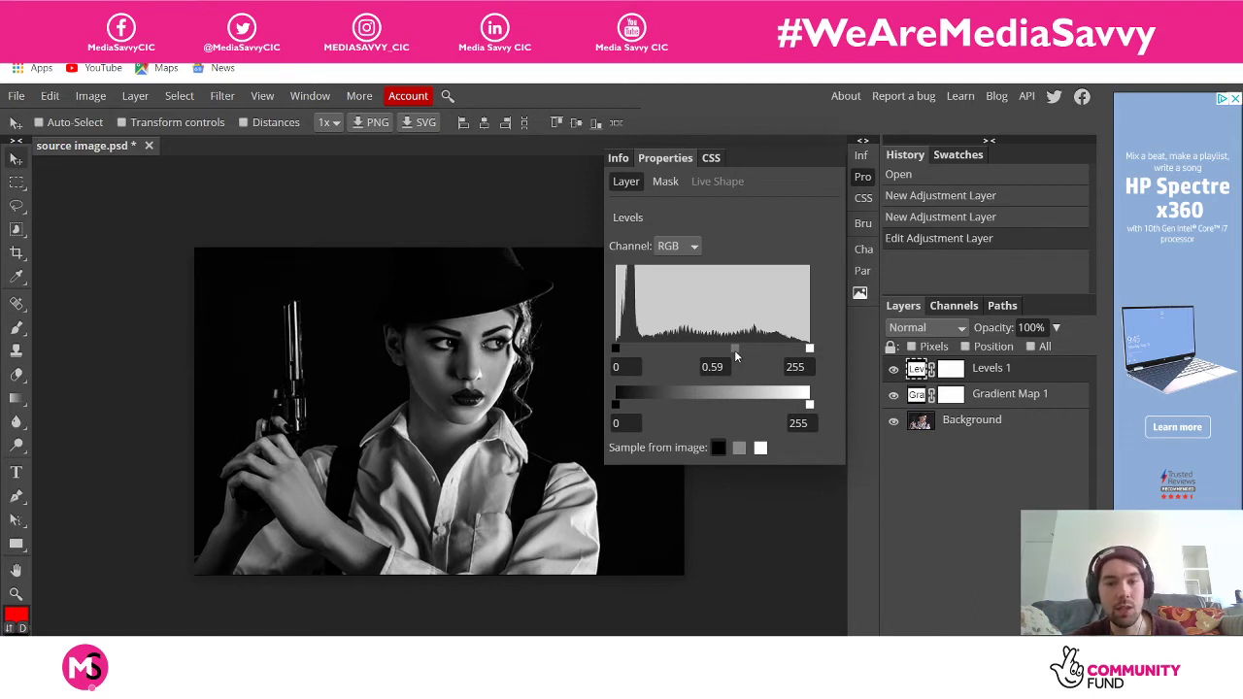
{"action": "mouse_move", "coordinate": [734, 350]}
{"action": "left_mouse_down"}
{"action": "mouse_move", "coordinate": [713, 351]}
{"action": "mouse_move", "coordinate": [734, 350]}
{"action": "left_mouse_up"}
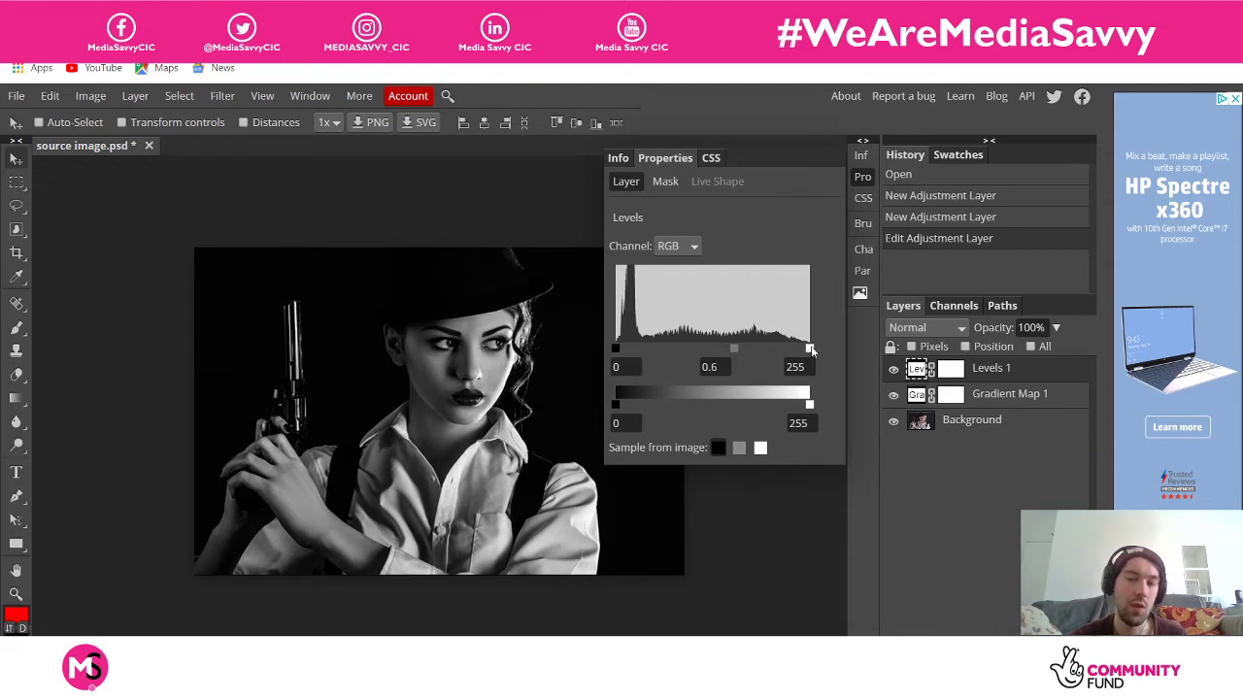
{"action": "left_click_drag", "start_coordinate": [810, 349], "coordinate": [779, 354]}
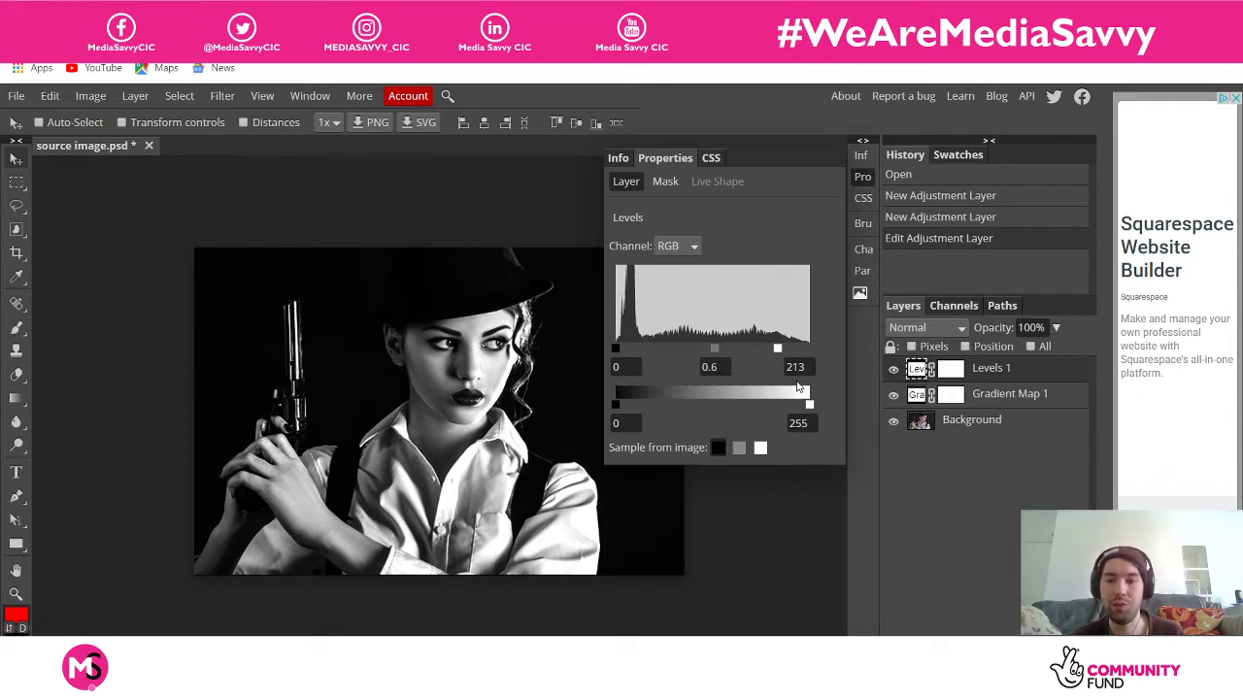
{"action": "left_click", "coordinate": [861, 177]}
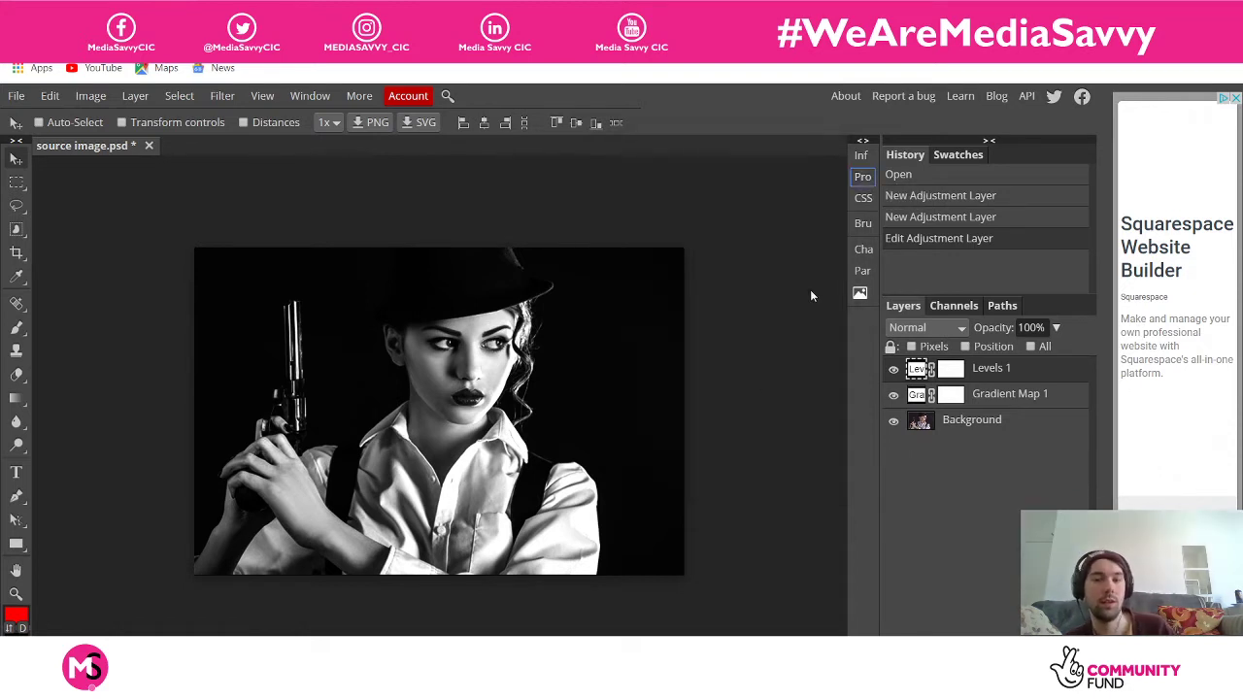
Review the Levels 1 settings again, then select the Background layer
{"action": "left_click", "coordinate": [860, 177]}
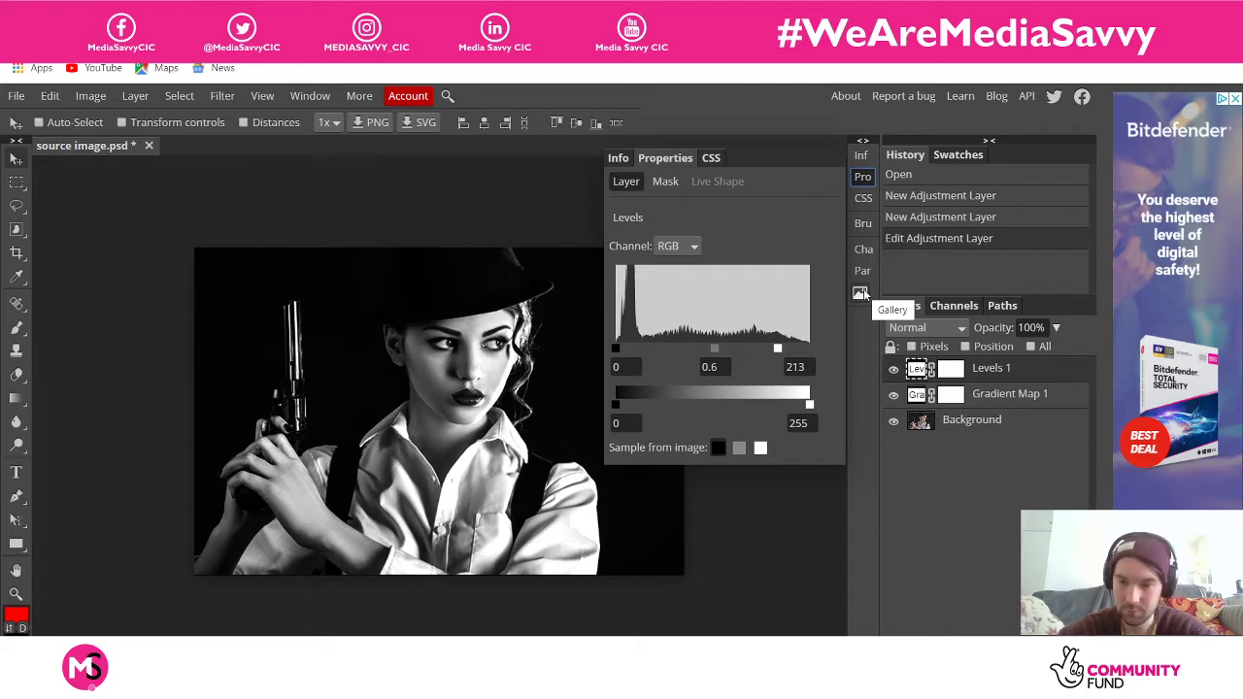
{"action": "left_click", "coordinate": [862, 177]}
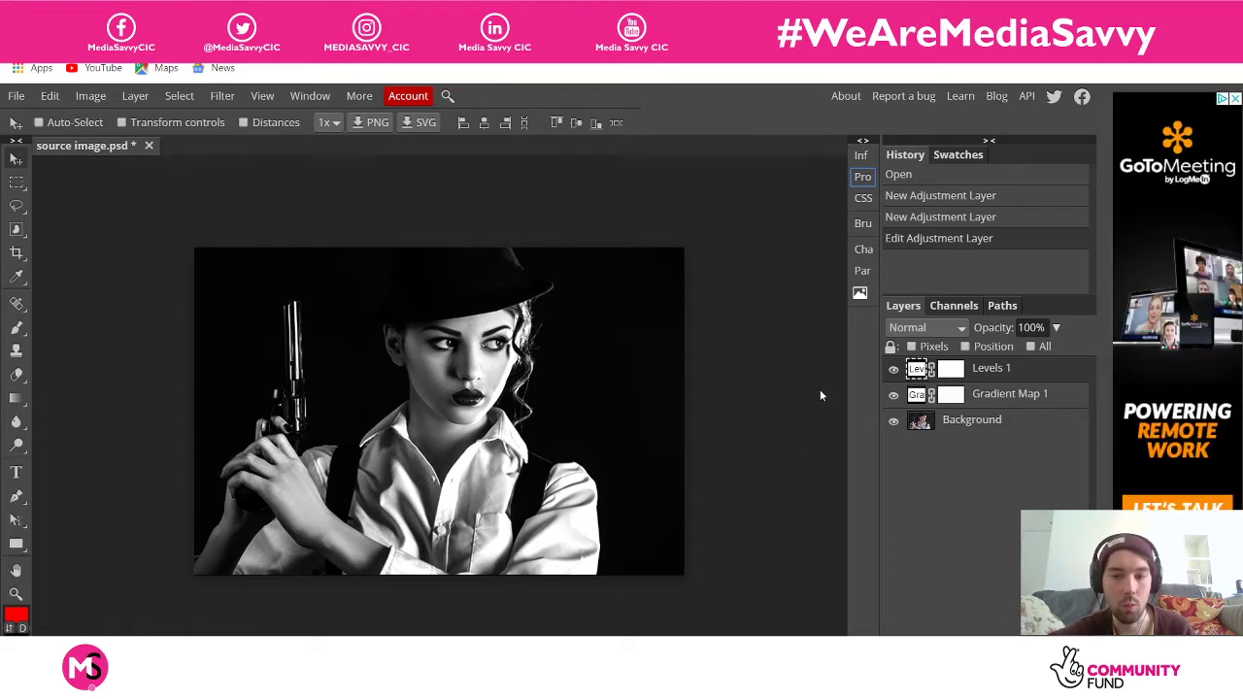
{"action": "left_click", "coordinate": [966, 424]}
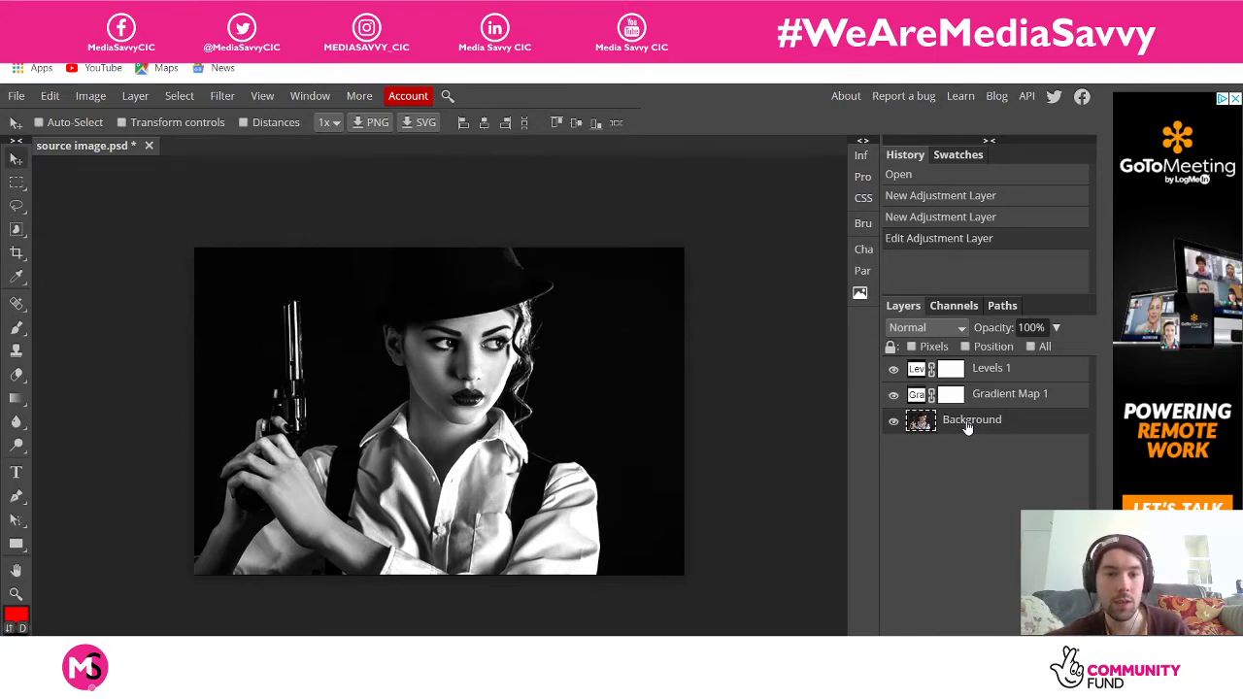
Duplicate the Background layer from its context menu, creating Layer 1 above it
{"action": "right_click", "coordinate": [967, 428]}
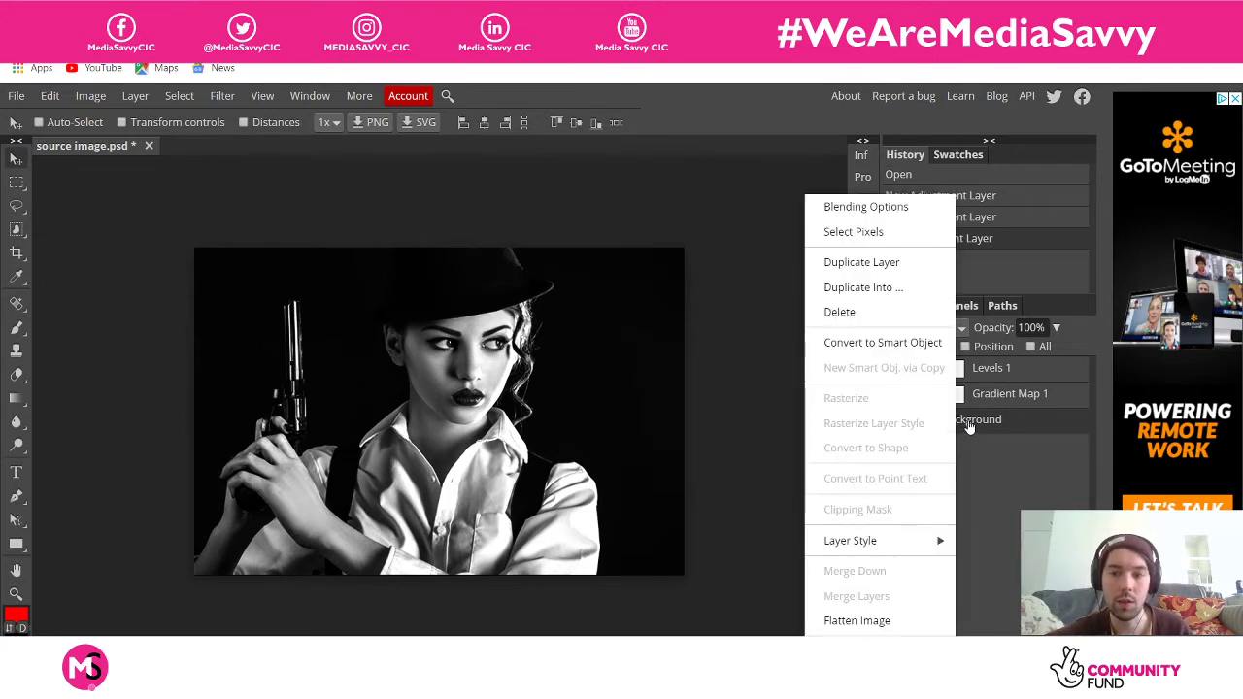
{"action": "left_click", "coordinate": [1000, 422]}
{"action": "right_click", "coordinate": [1000, 423]}
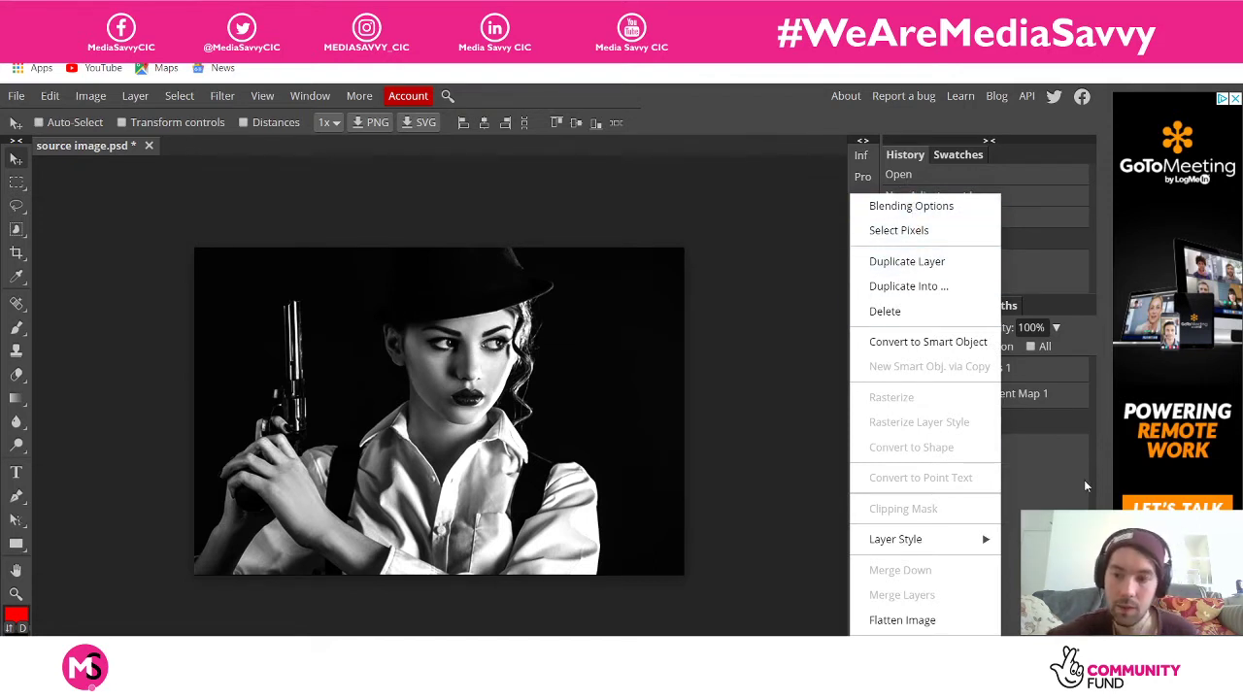
{"action": "left_click", "coordinate": [918, 421]}
{"action": "right_click", "coordinate": [988, 420]}
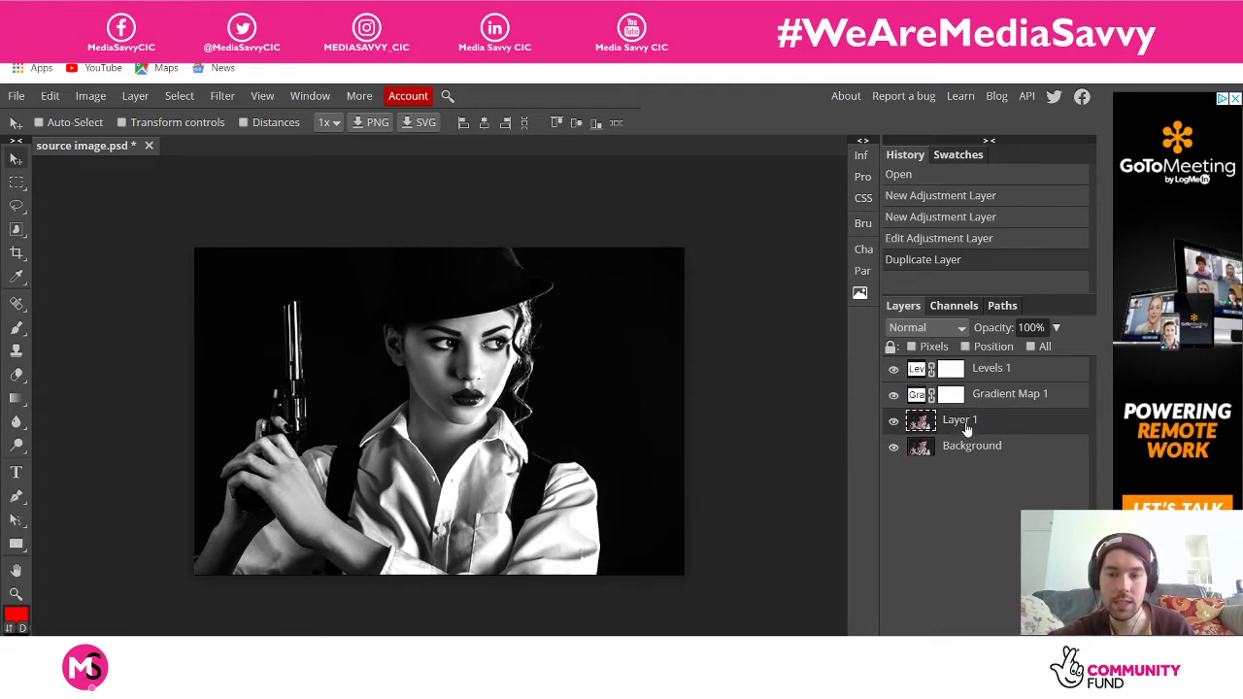
Rename the duplicated Layer 1 to 'Blur Layer'
{"action": "double_click", "coordinate": [961, 421]}
{"action": "key", "text": "BackSpace"}
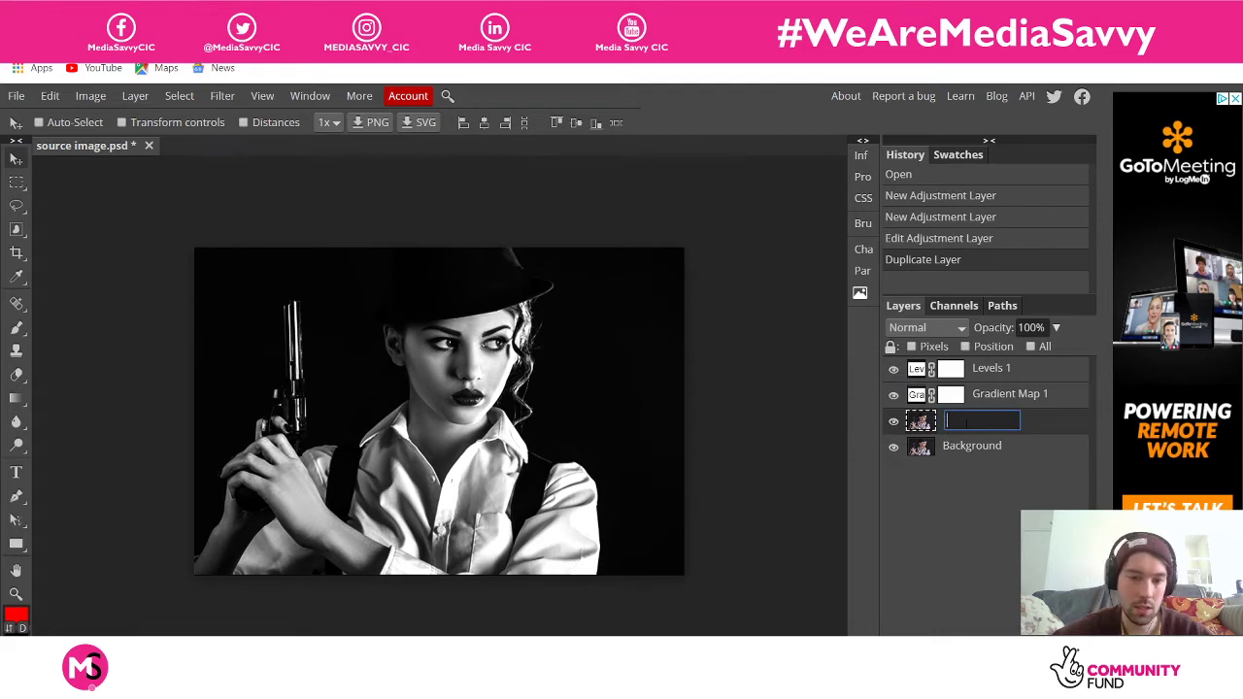
{"action": "type", "text": "Blu"}
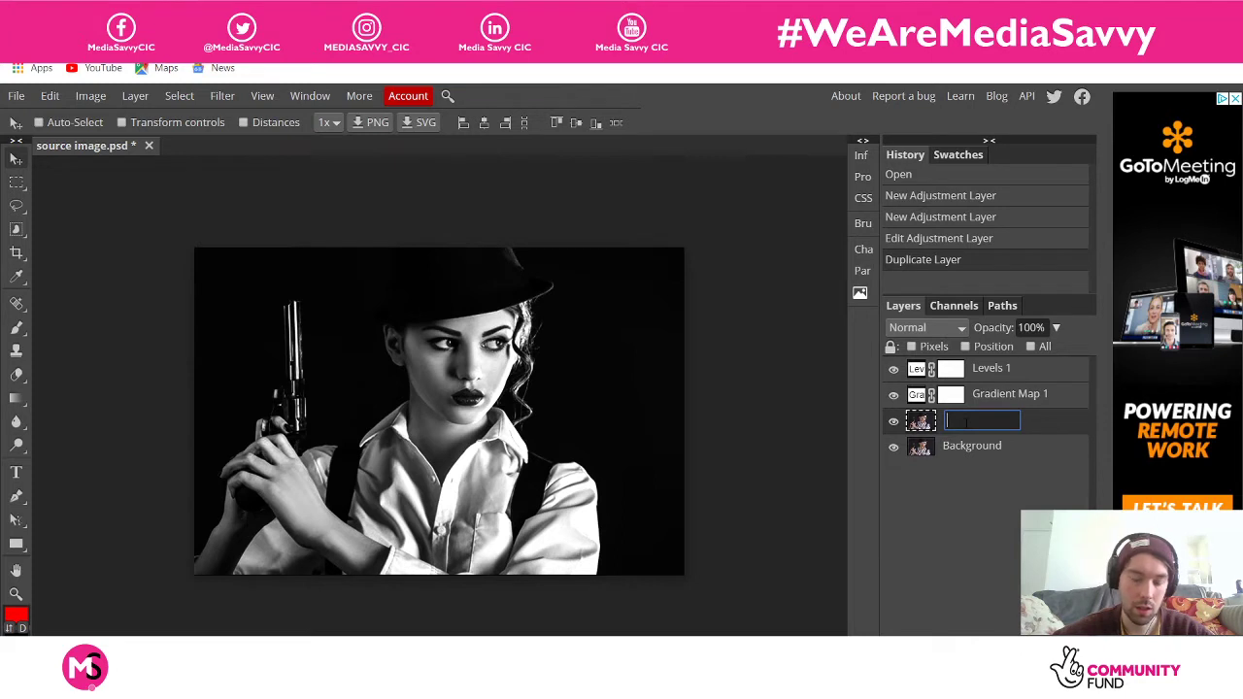
{"action": "type", "text": "r Layer"}
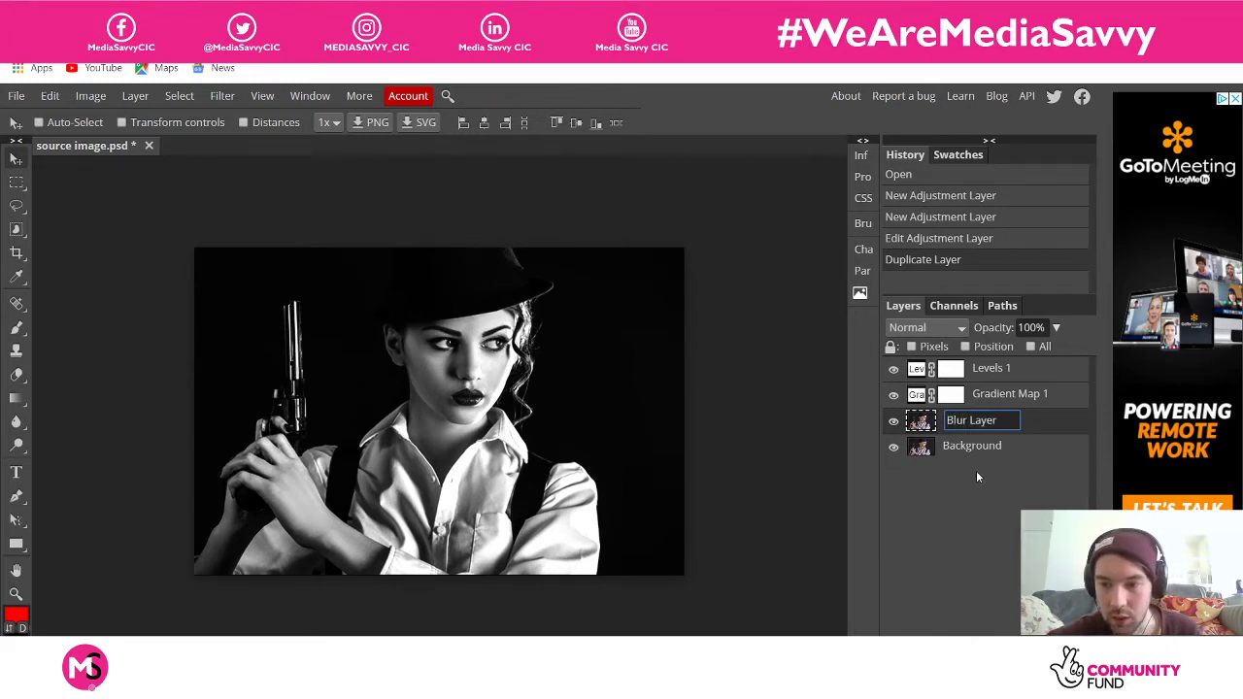
{"action": "key", "text": "Return"}
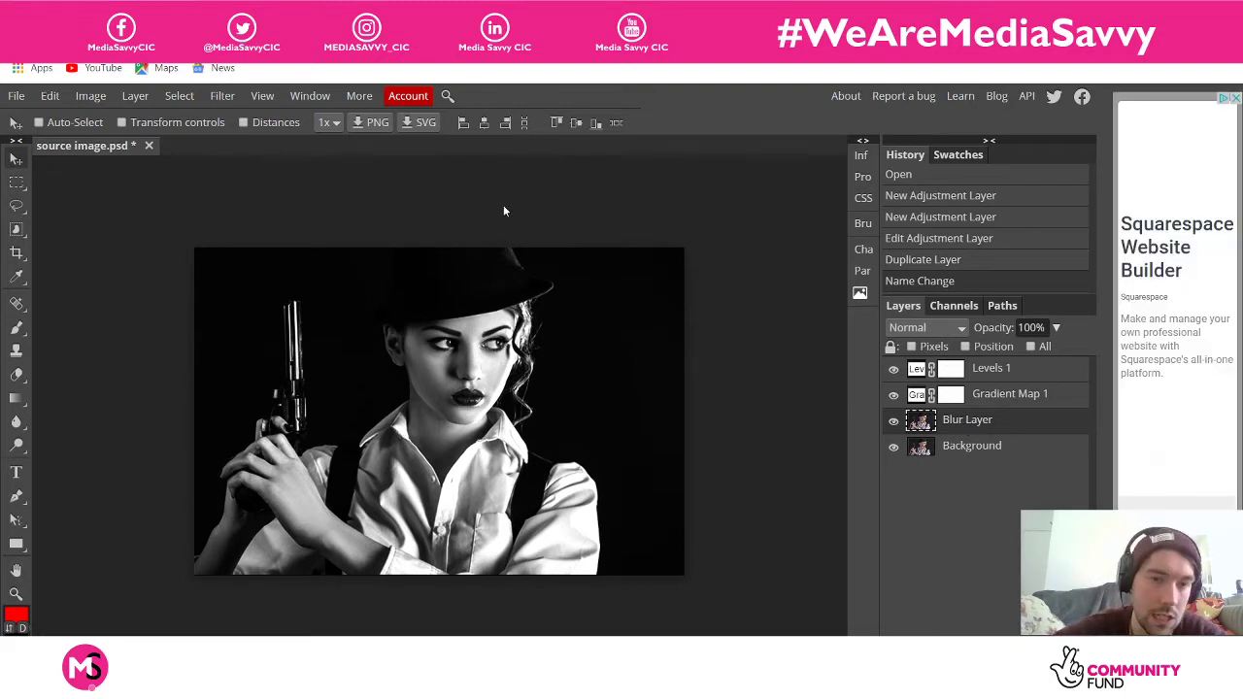
Apply Filter > Blur > Gaussian Blur with a 10 px radius to Blur Layer
{"action": "left_click", "coordinate": [220, 102]}
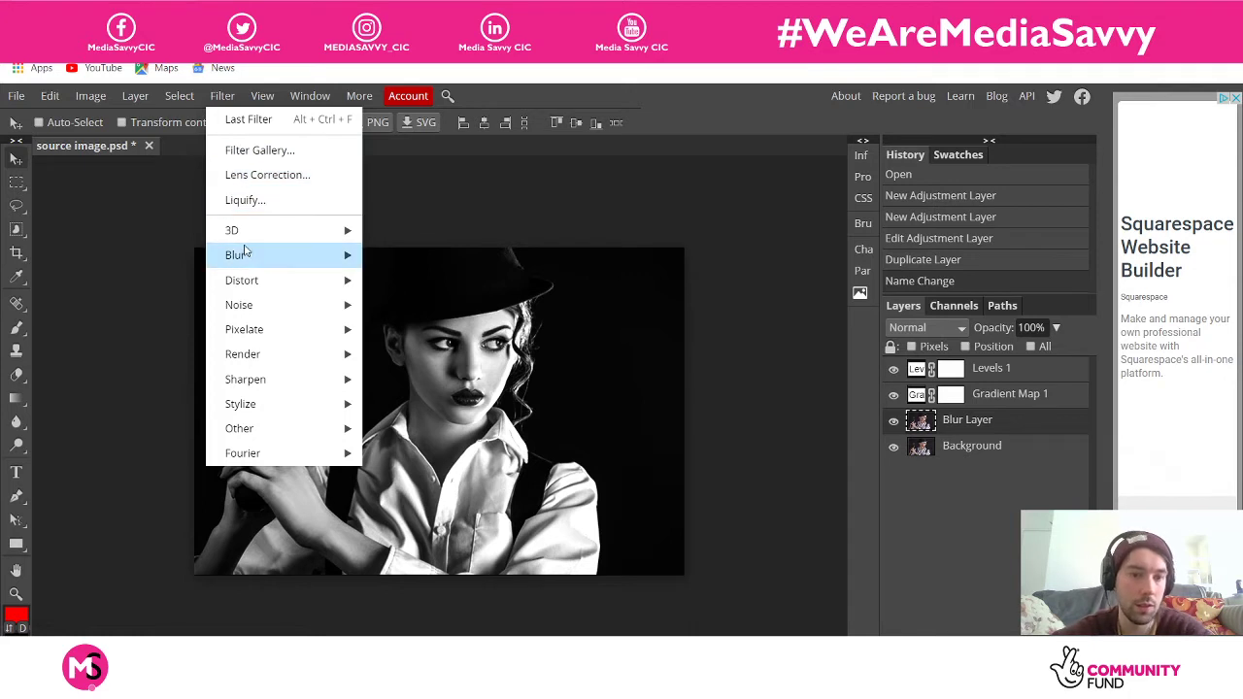
{"action": "mouse_move", "coordinate": [246, 254]}
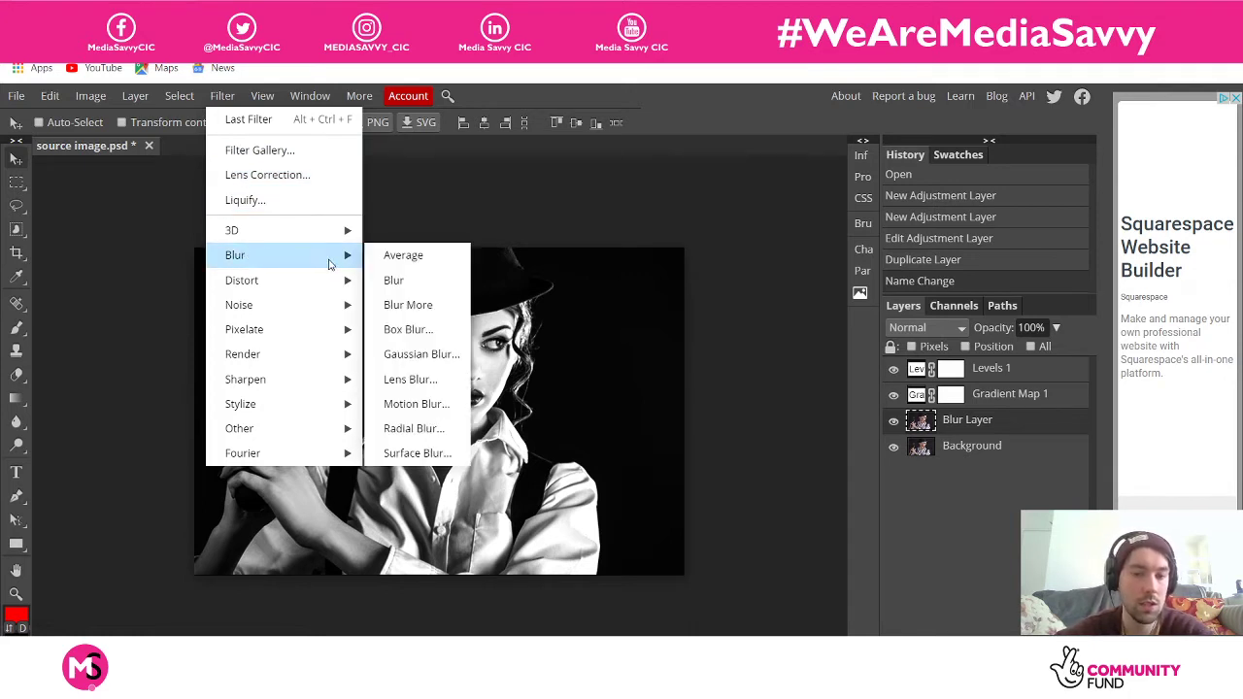
{"action": "left_click", "coordinate": [423, 354]}
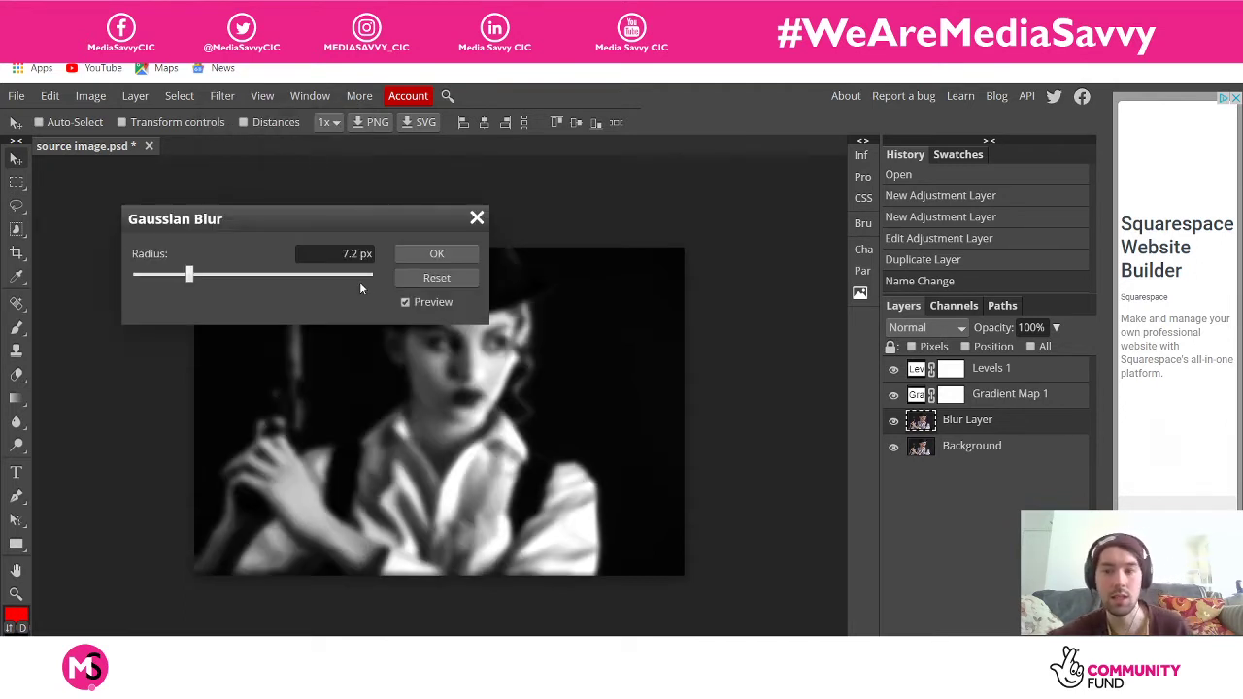
{"action": "left_click_drag", "start_coordinate": [313, 213], "coordinate": [623, 143]}
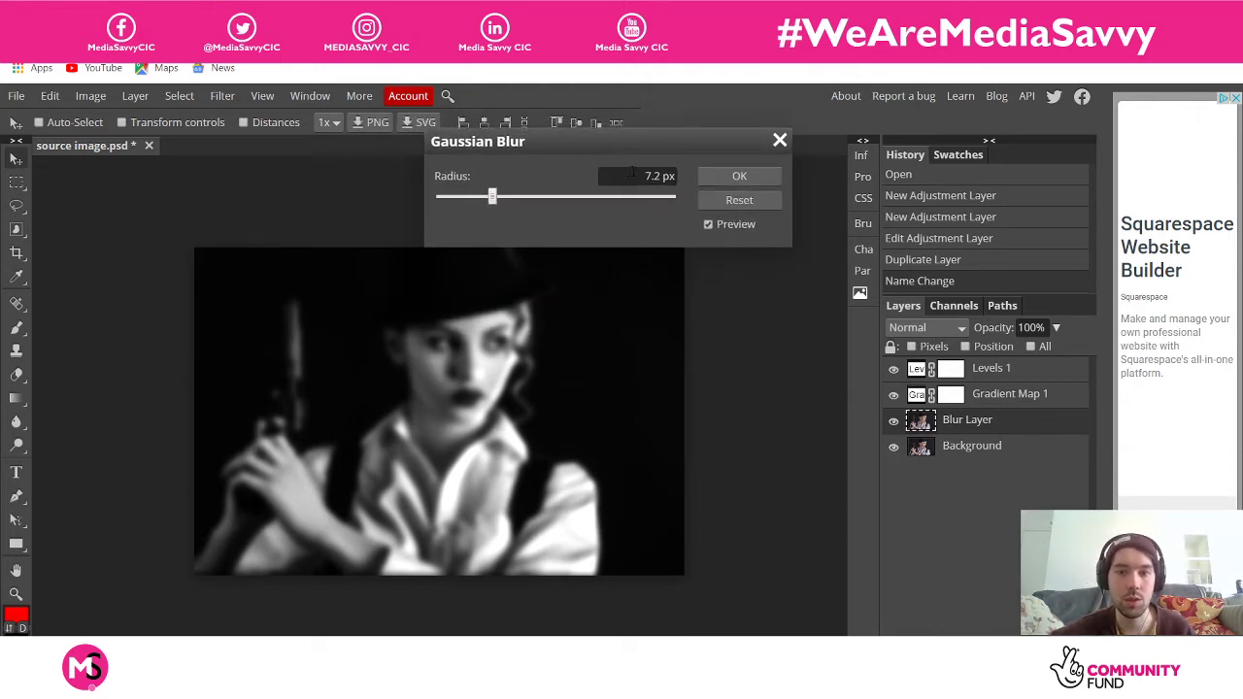
{"action": "left_click", "coordinate": [655, 176]}
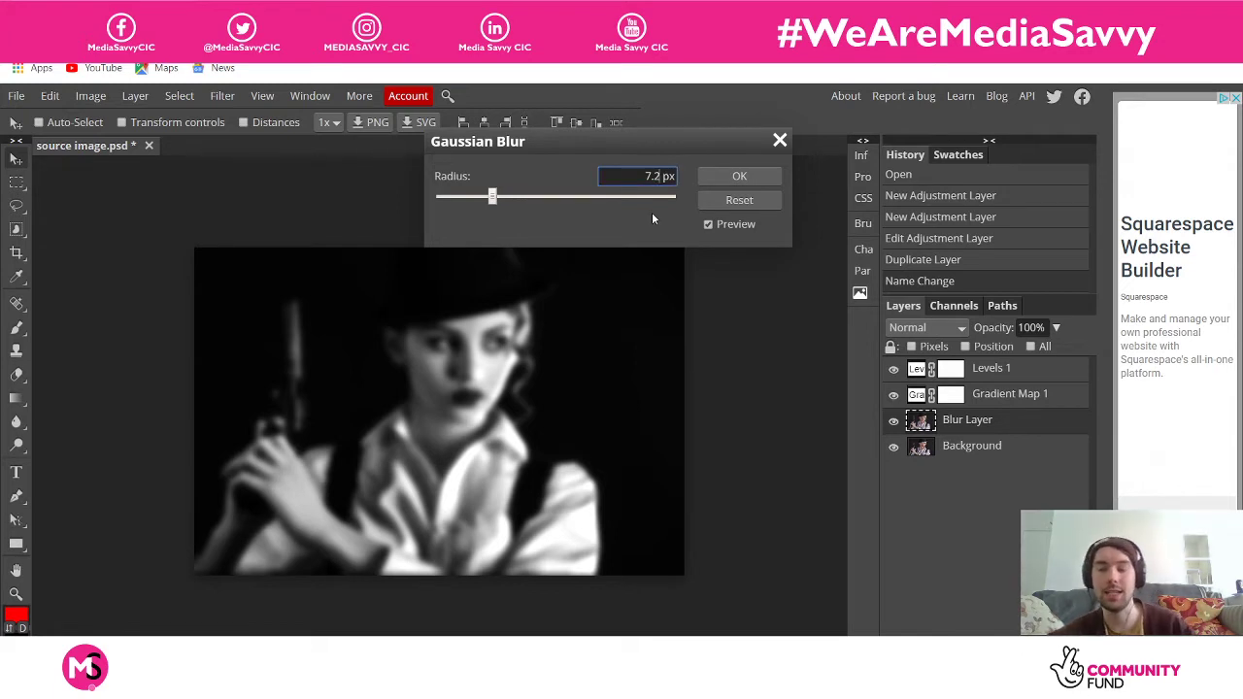
{"action": "key", "text": "BackSpace"}
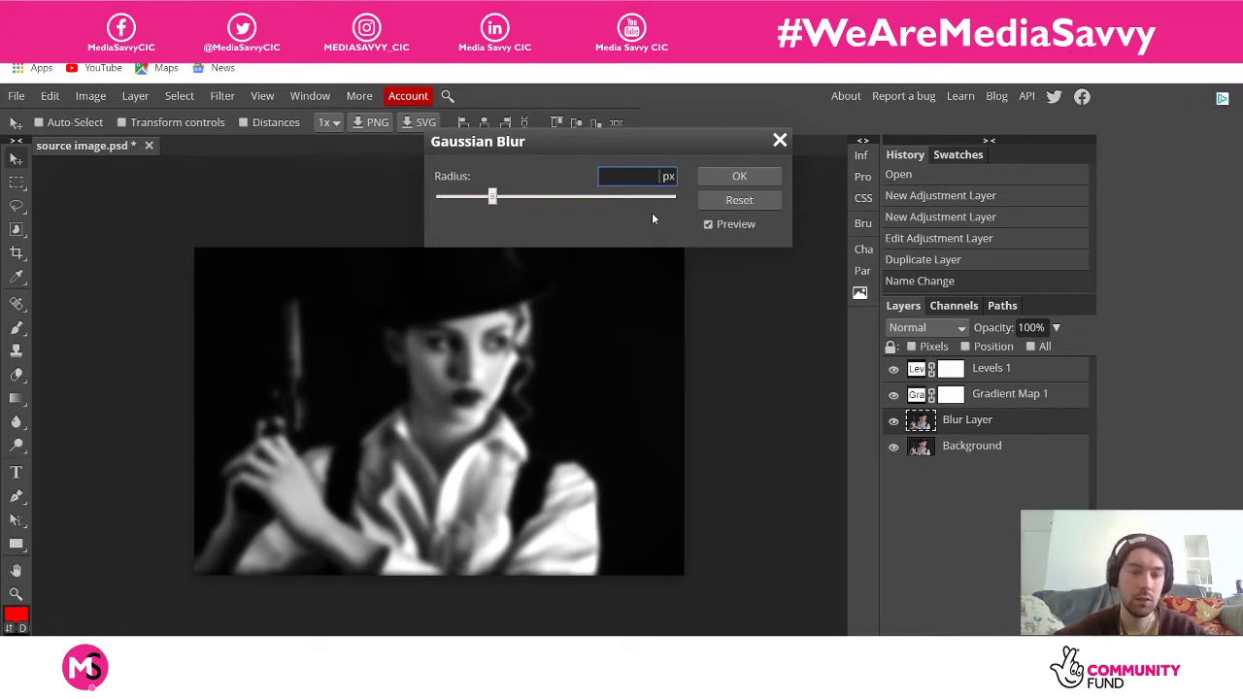
{"action": "type", "text": "10"}
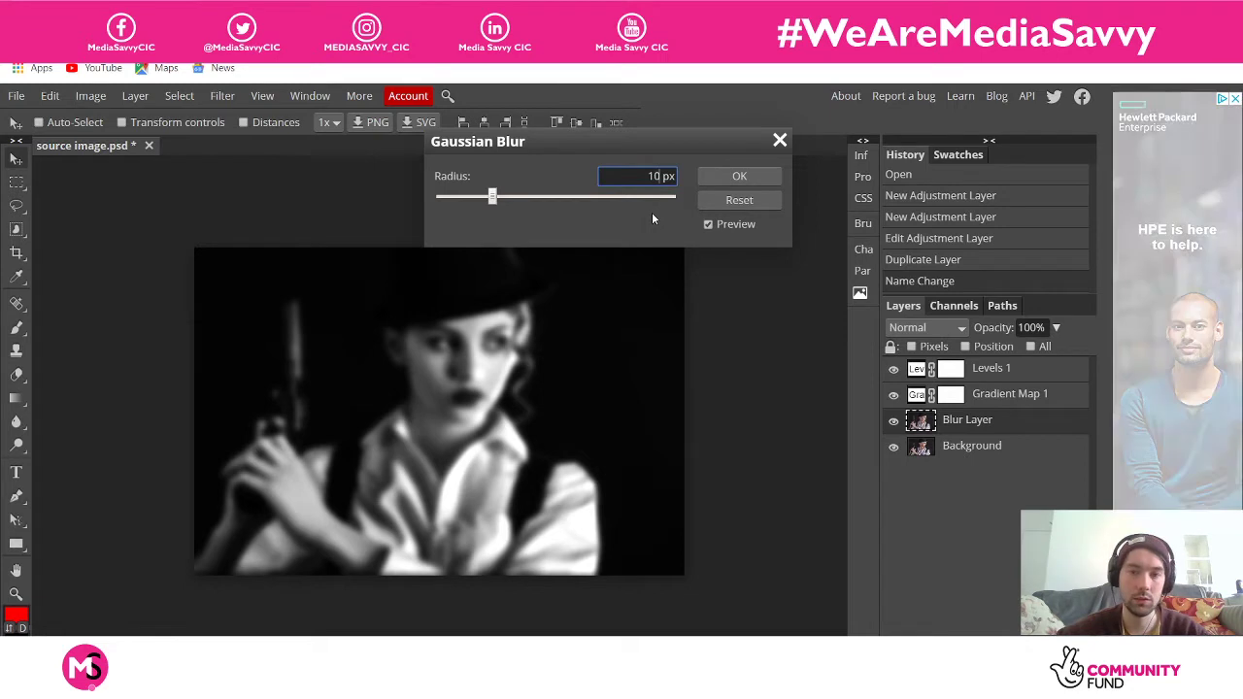
{"action": "left_click", "coordinate": [729, 176]}
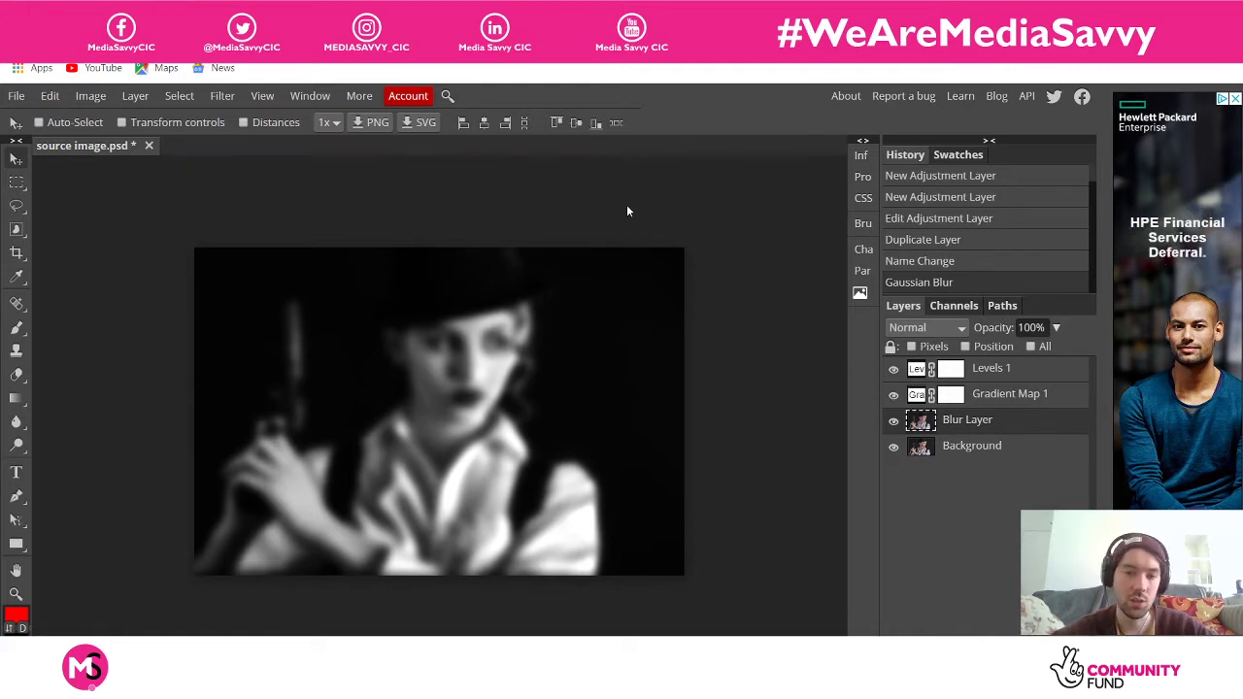
Reselect Blur Layer and drag its opacity slider down to 25%
{"action": "left_click", "coordinate": [1005, 449]}
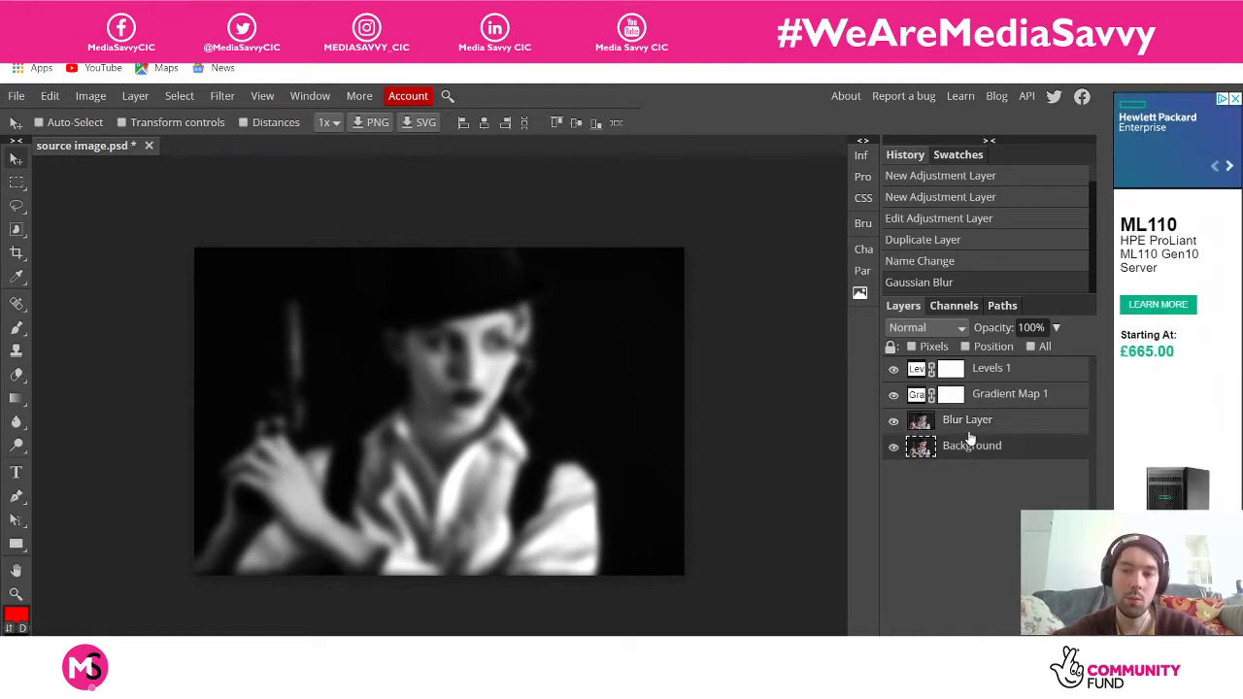
{"action": "left_click", "coordinate": [970, 423]}
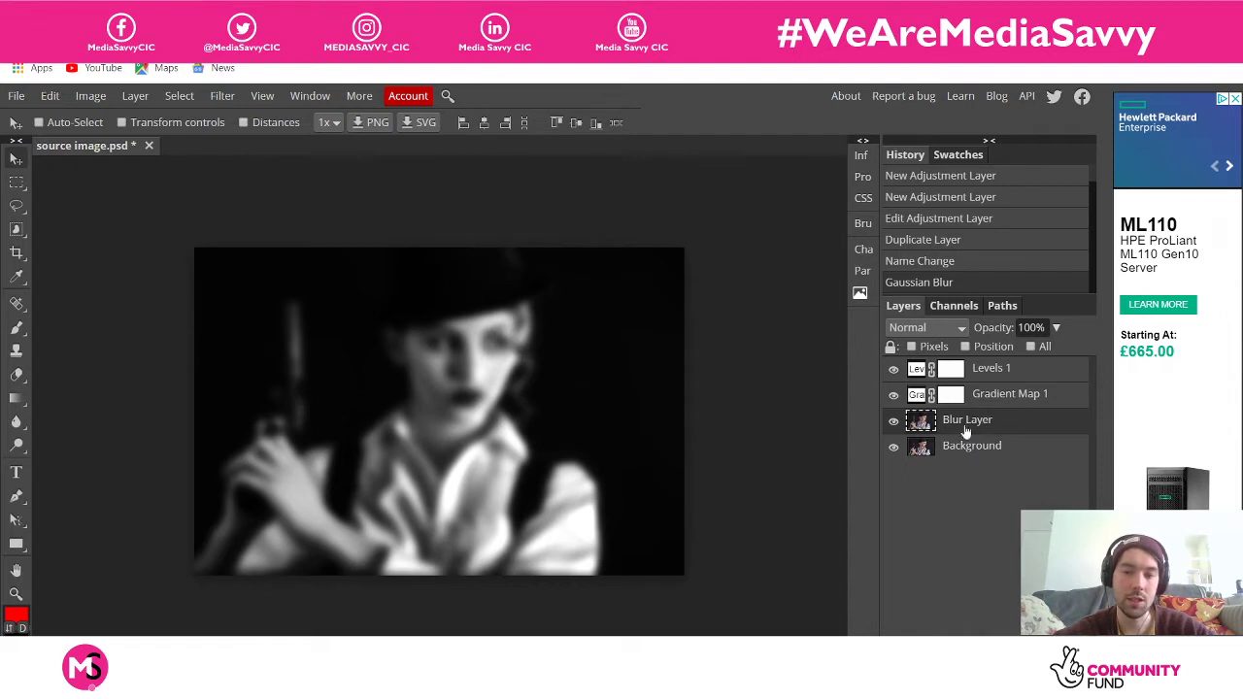
{"action": "left_click", "coordinate": [1057, 329]}
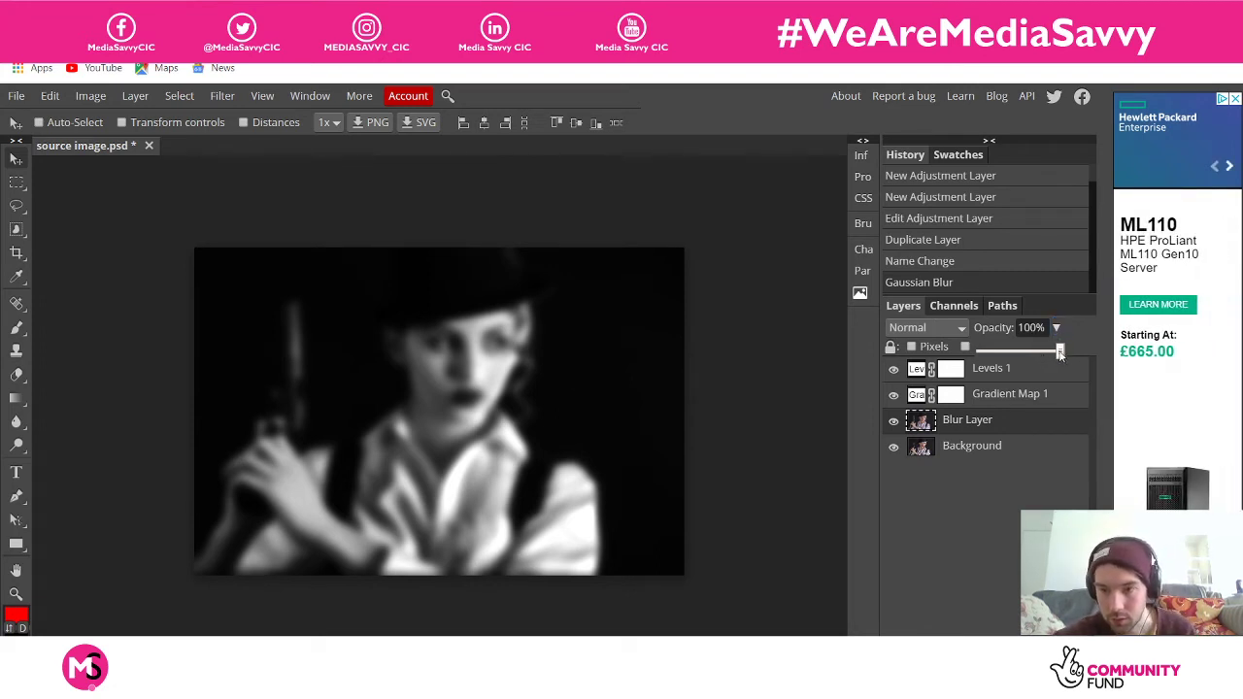
{"action": "left_click_drag", "start_coordinate": [1059, 354], "coordinate": [1041, 353]}
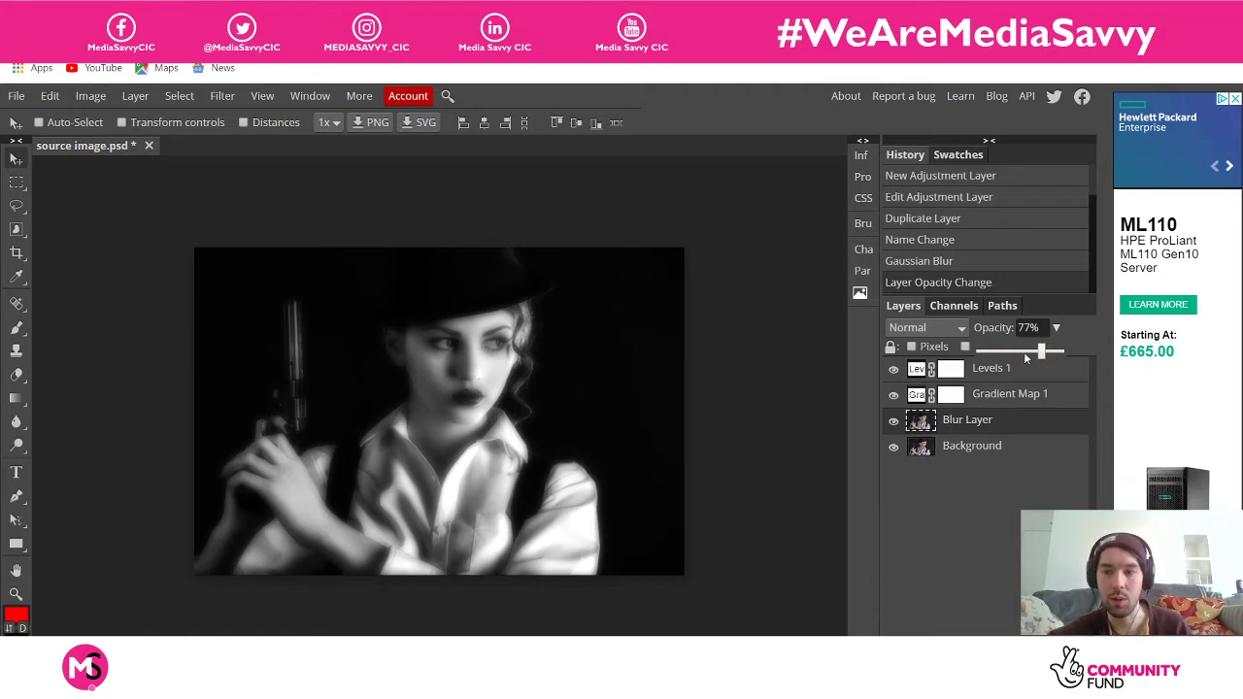
{"action": "left_click_drag", "start_coordinate": [1039, 351], "coordinate": [1000, 354]}
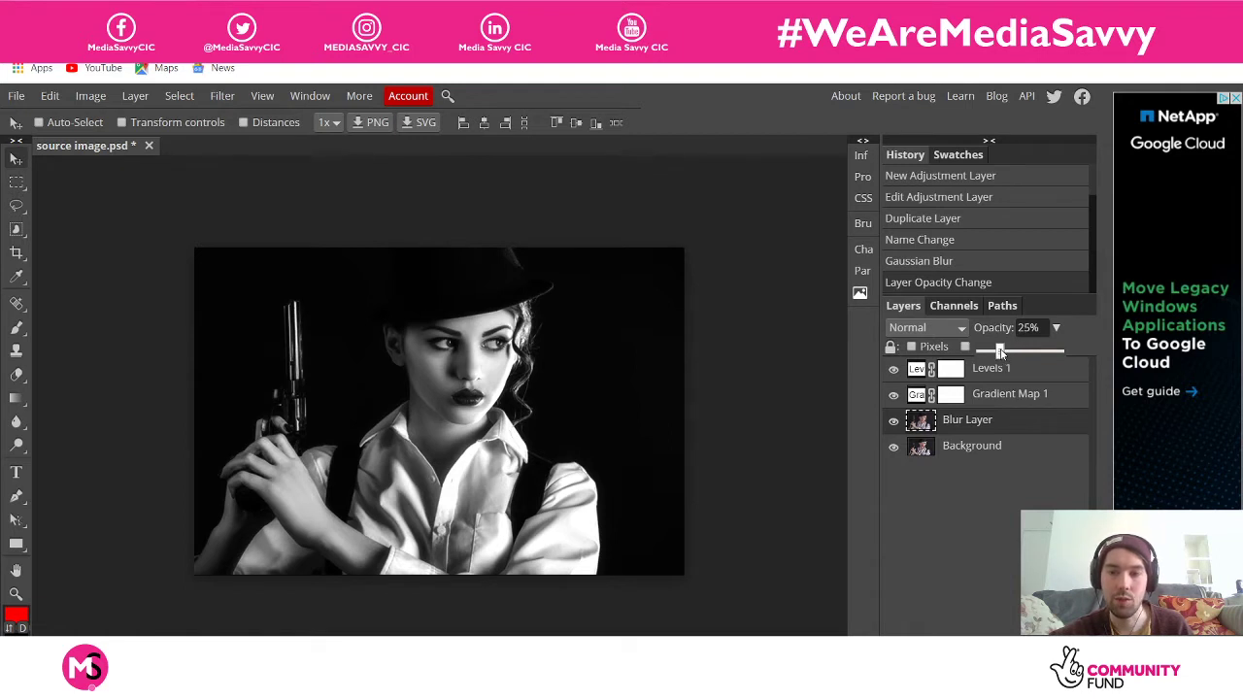
{"action": "left_click", "coordinate": [1055, 329]}
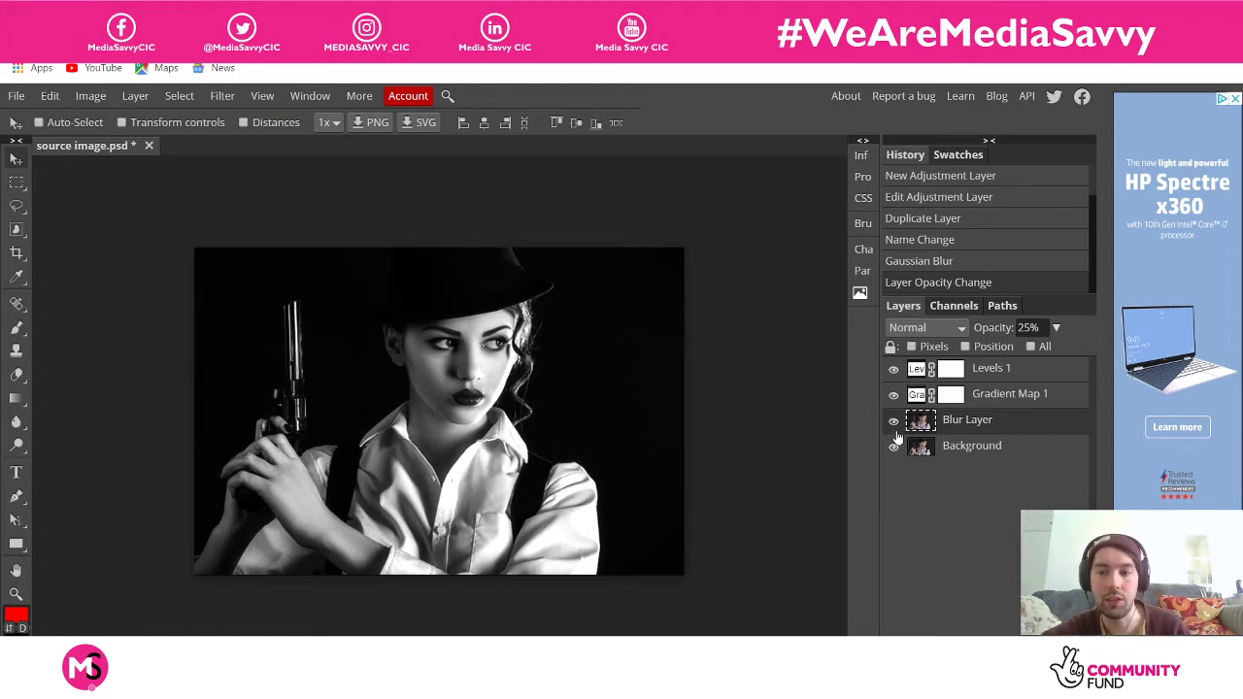
{"action": "left_click", "coordinate": [989, 371]}
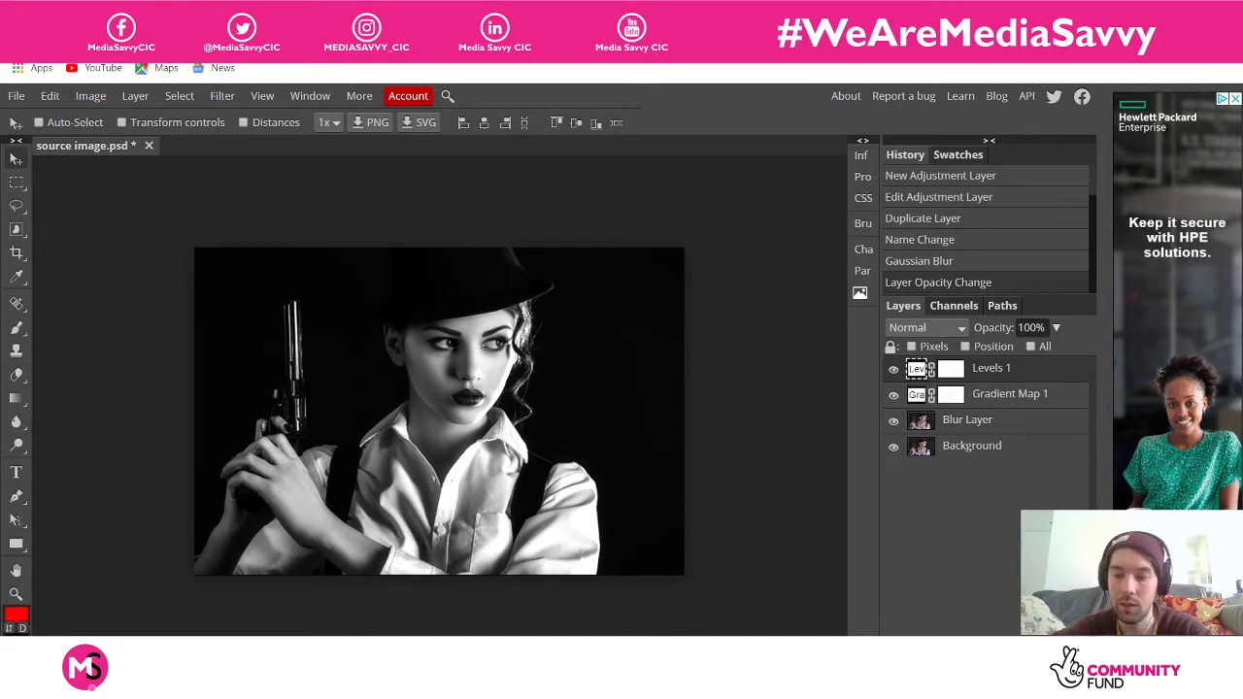
Add a new empty top layer and hide Levels 1, Gradient Map 1, Blur Layer and Background
{"action": "key", "text": "shift+ctrl+n"}
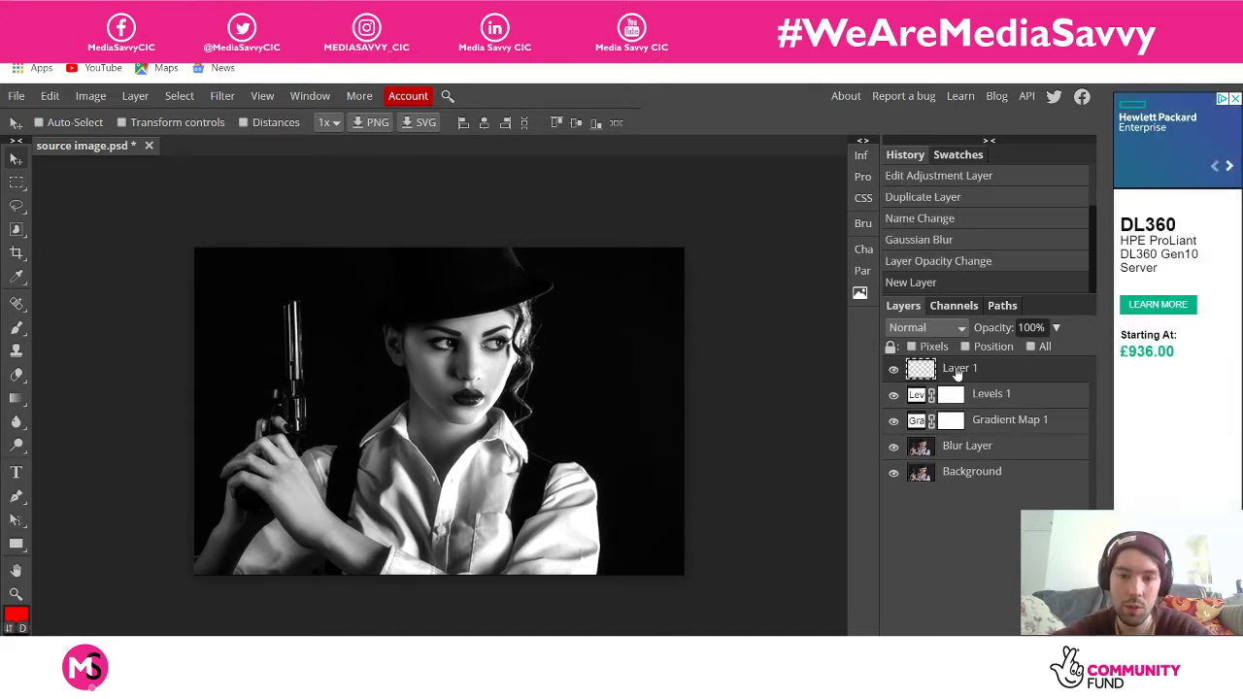
{"action": "left_click", "coordinate": [893, 396]}
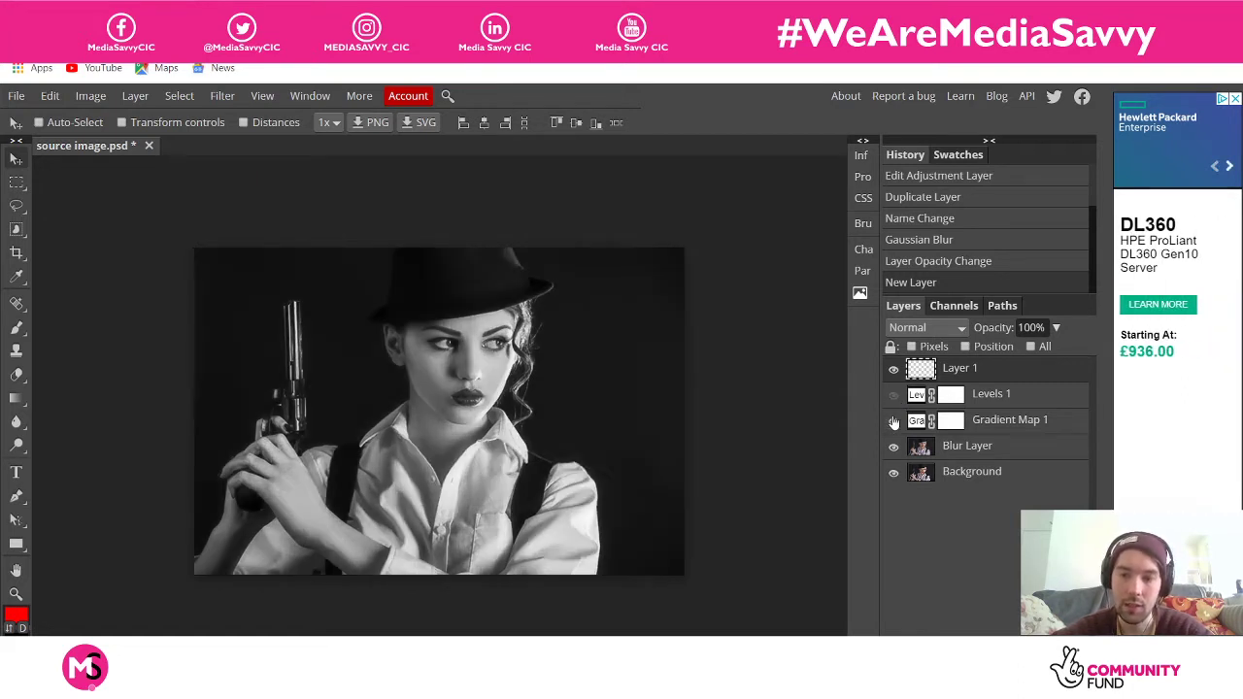
{"action": "left_click", "coordinate": [893, 419]}
{"action": "left_click", "coordinate": [894, 450]}
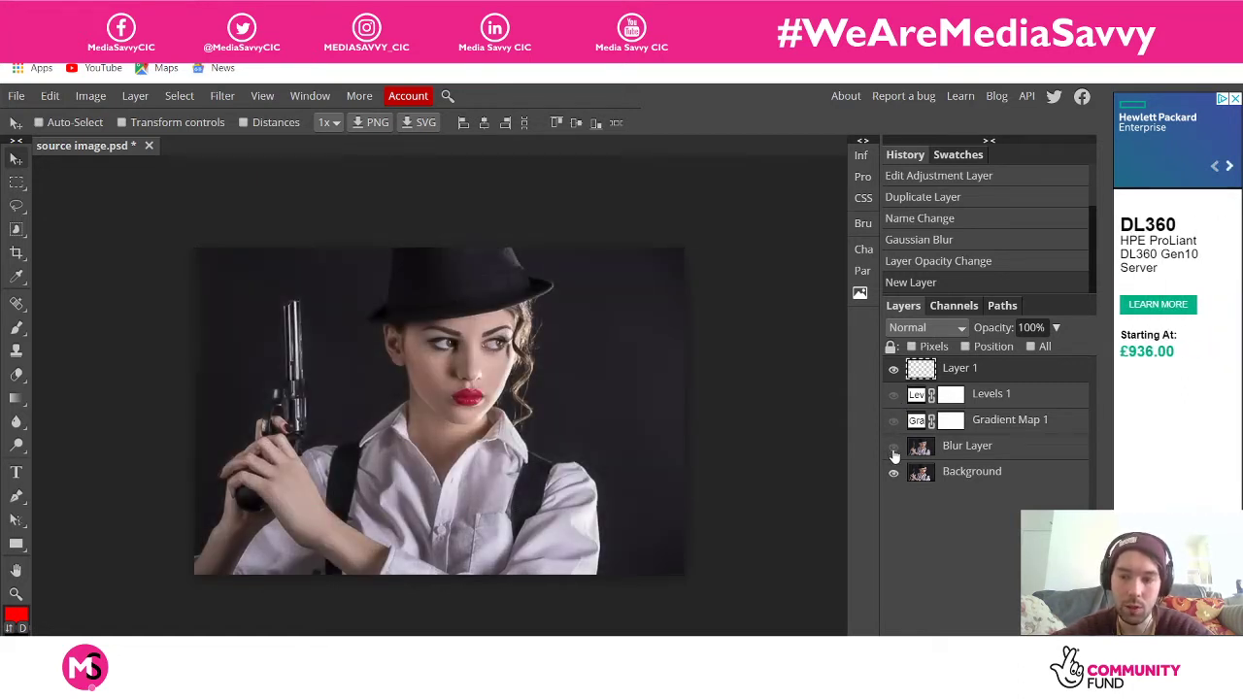
{"action": "left_click", "coordinate": [894, 473]}
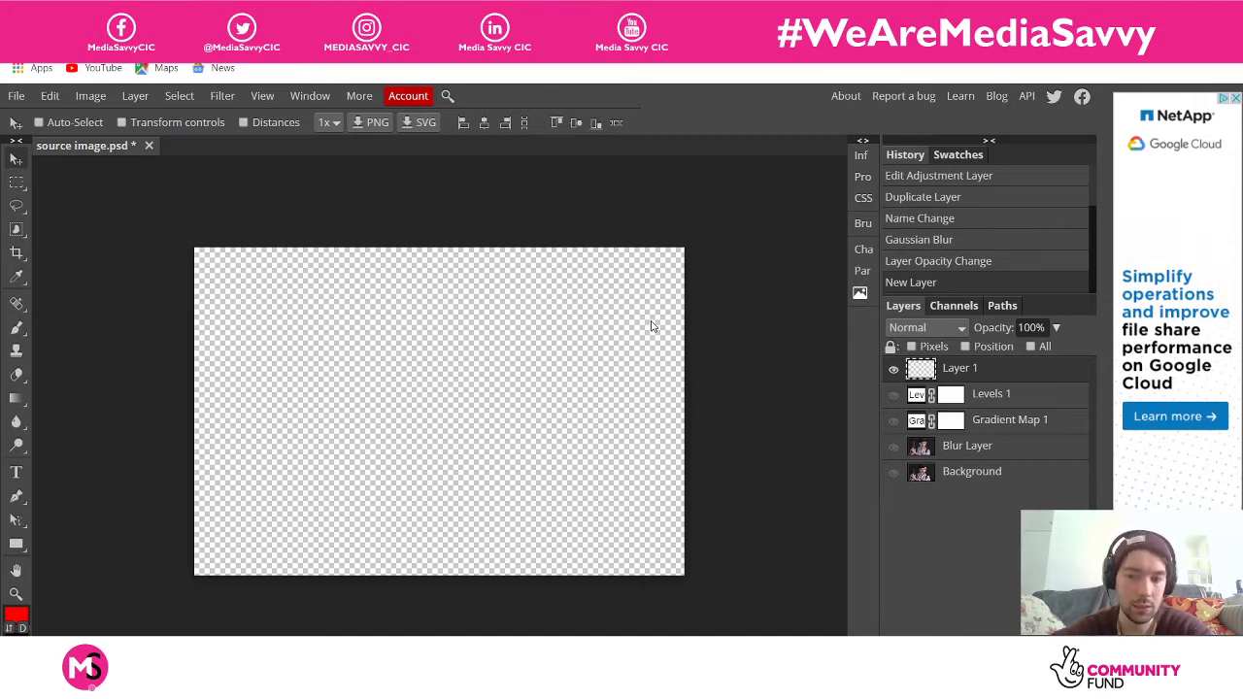
Draw a thin rectangular selection strip near the canvas top, with Add selection mode
{"action": "left_click", "coordinate": [16, 193]}
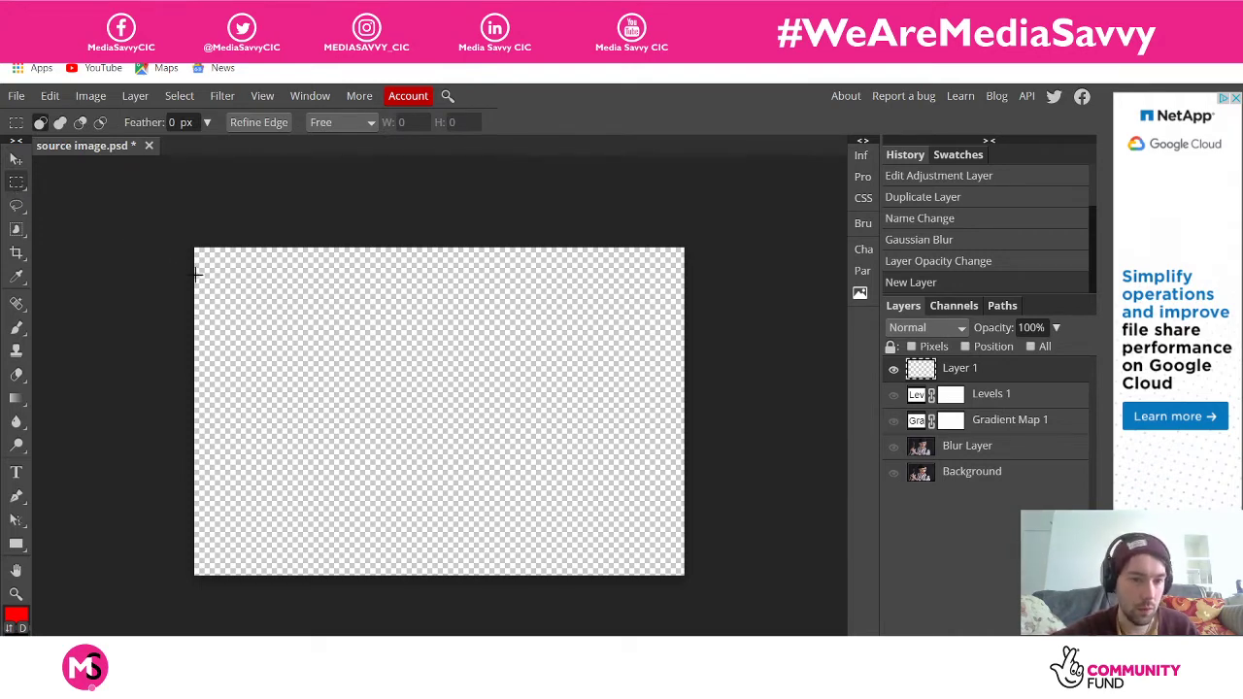
{"action": "left_click_drag", "start_coordinate": [194, 276], "coordinate": [680, 292]}
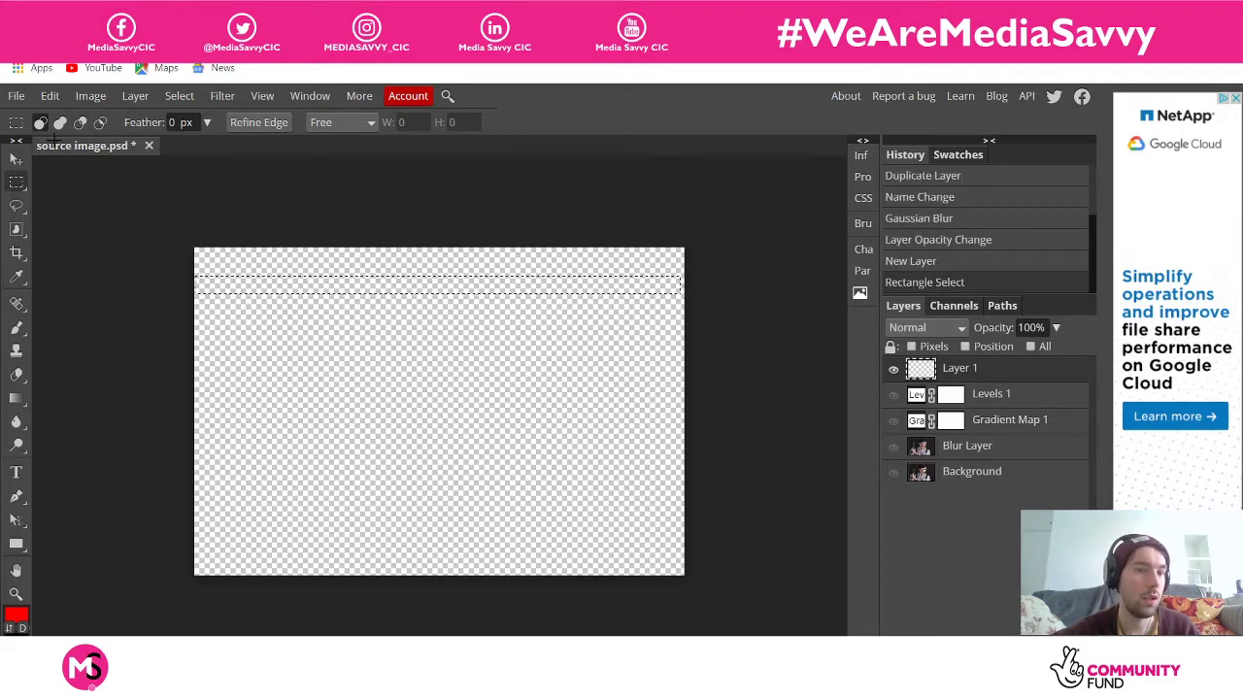
{"action": "left_click", "coordinate": [60, 123]}
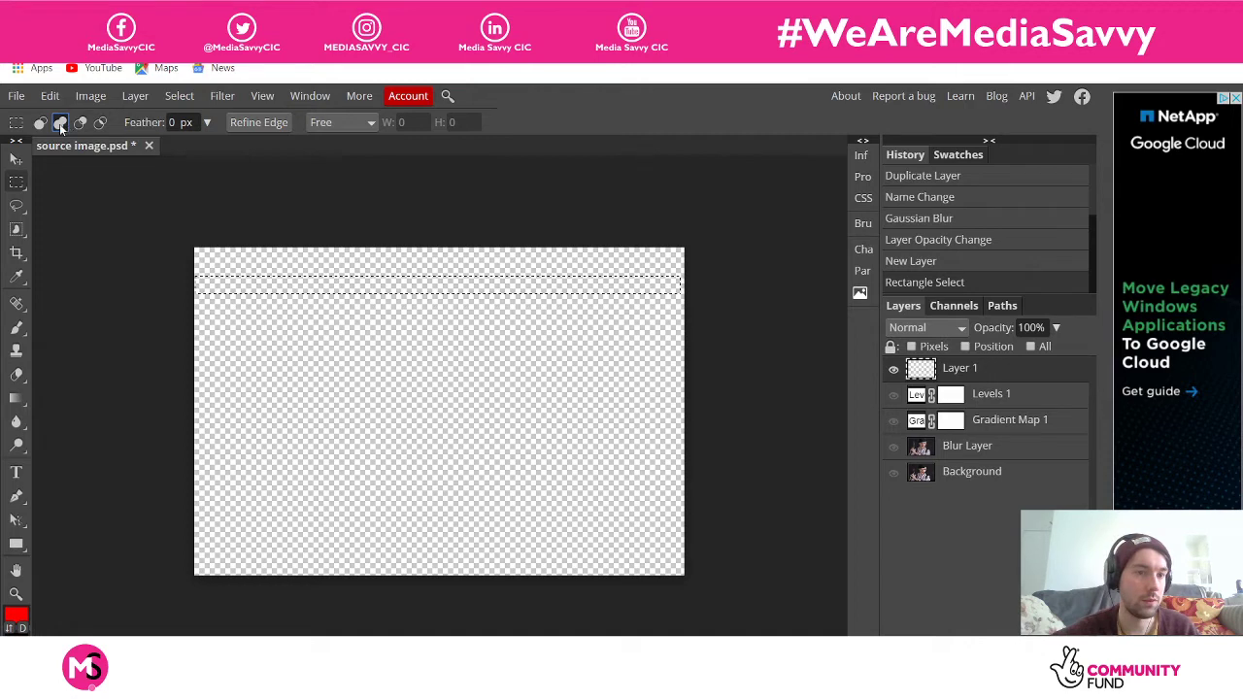
{"action": "left_click", "coordinate": [332, 124]}
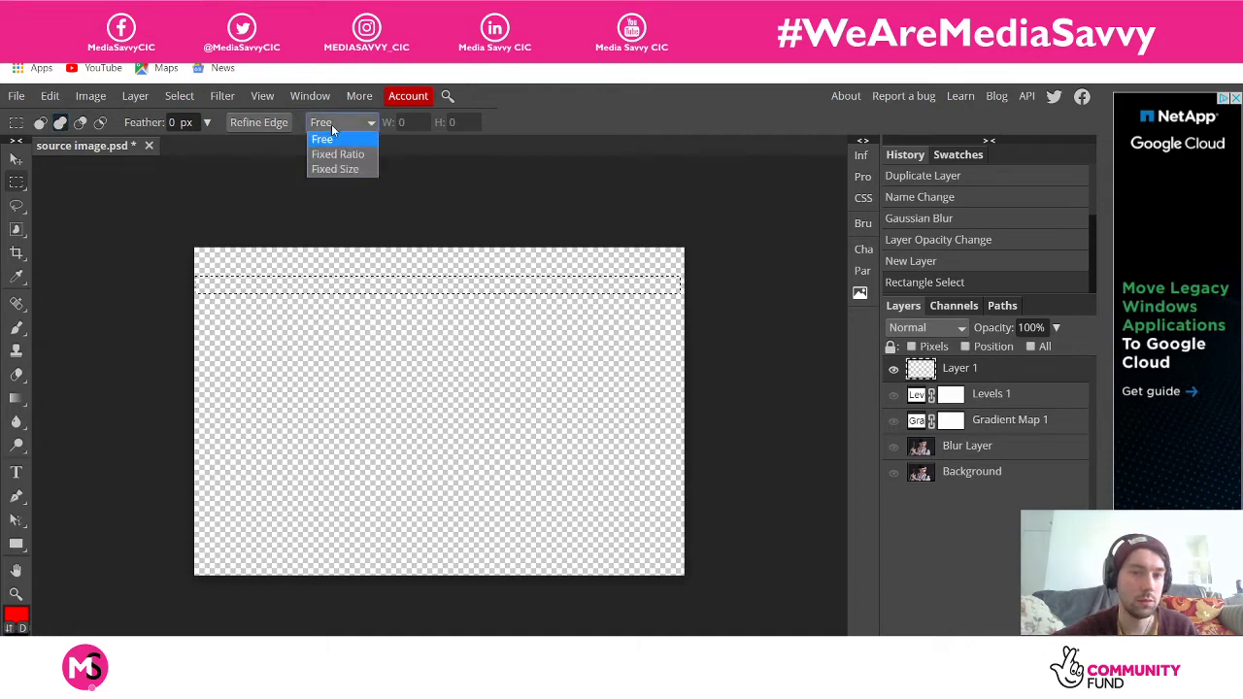
{"action": "left_click", "coordinate": [331, 124]}
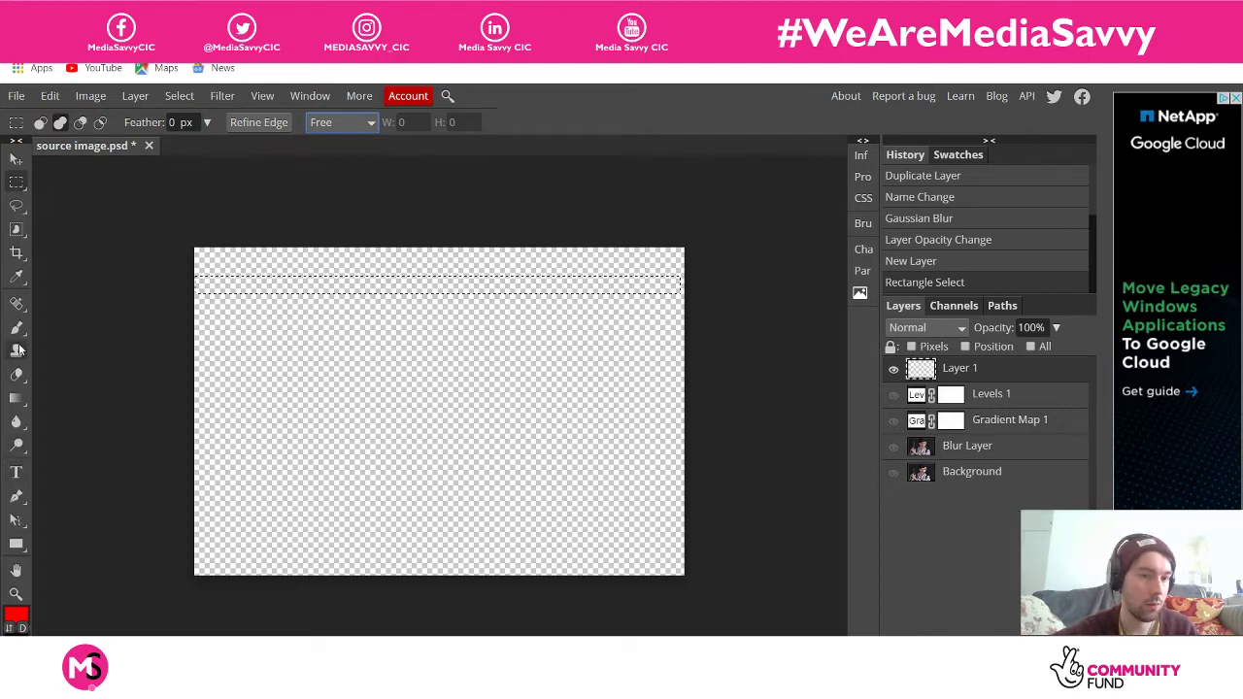
Return to Rectangle Select in Add mode and reset the foreground colour to black
{"action": "left_click", "coordinate": [15, 184]}
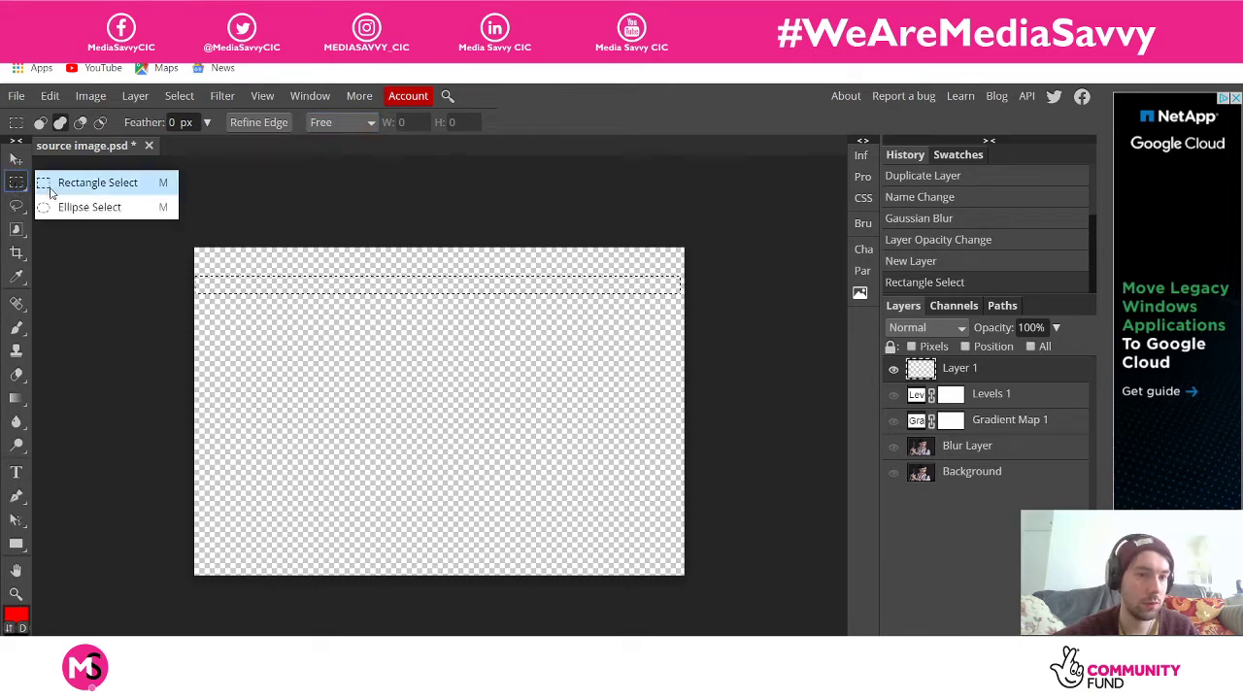
{"action": "left_click", "coordinate": [51, 191]}
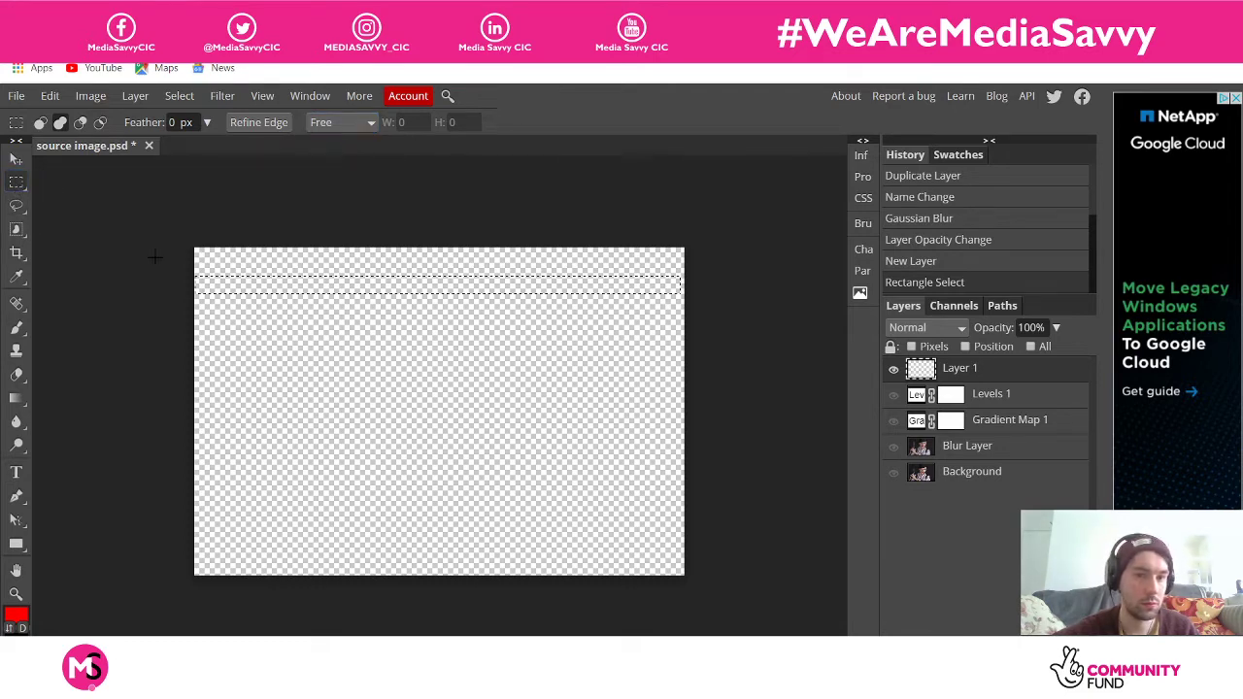
{"action": "left_click", "coordinate": [16, 159]}
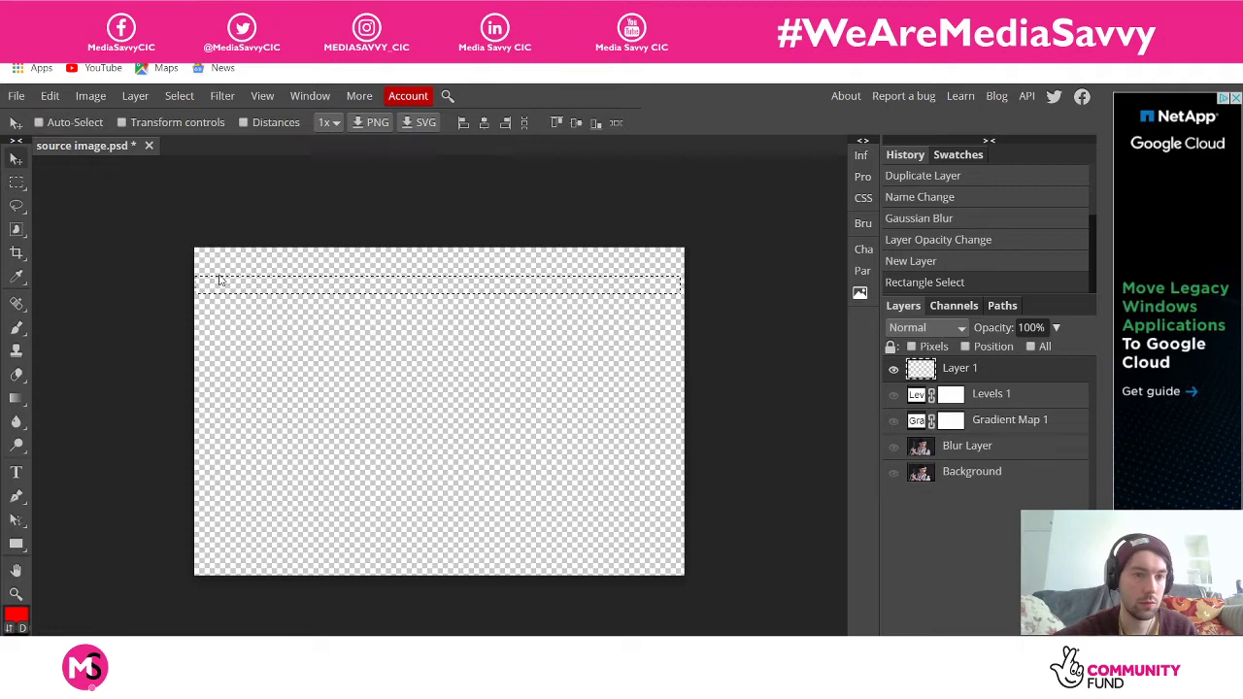
{"action": "left_click", "coordinate": [273, 285]}
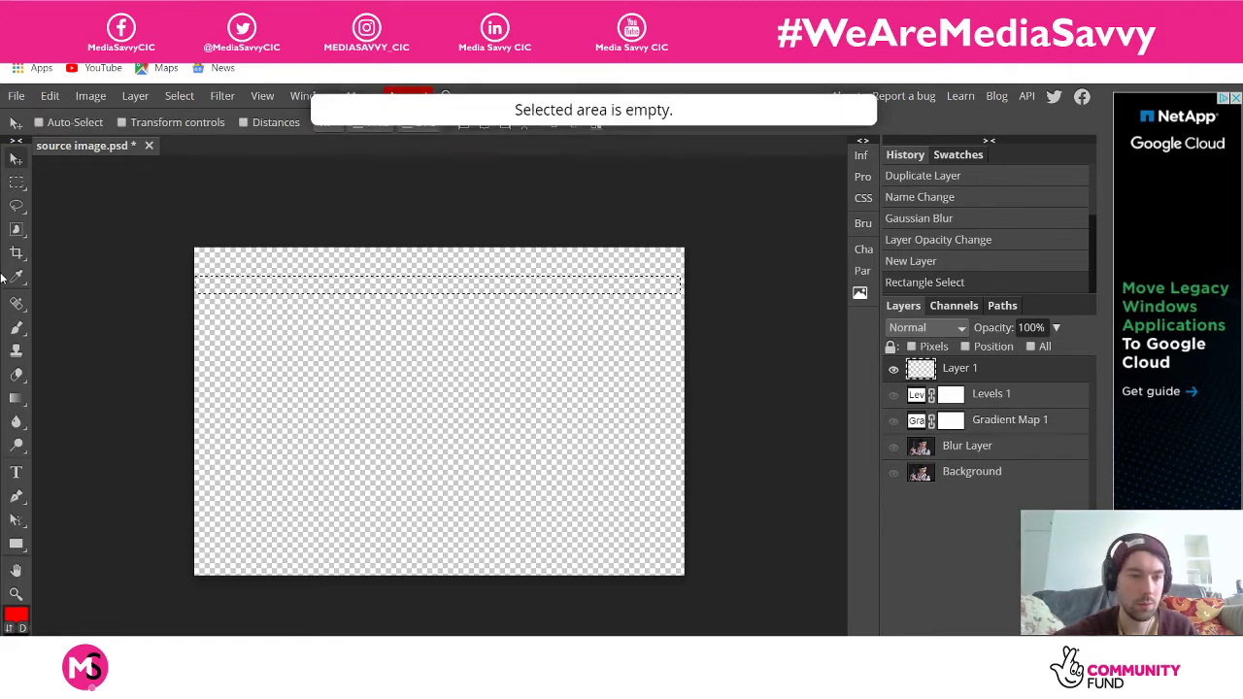
{"action": "left_click", "coordinate": [16, 181]}
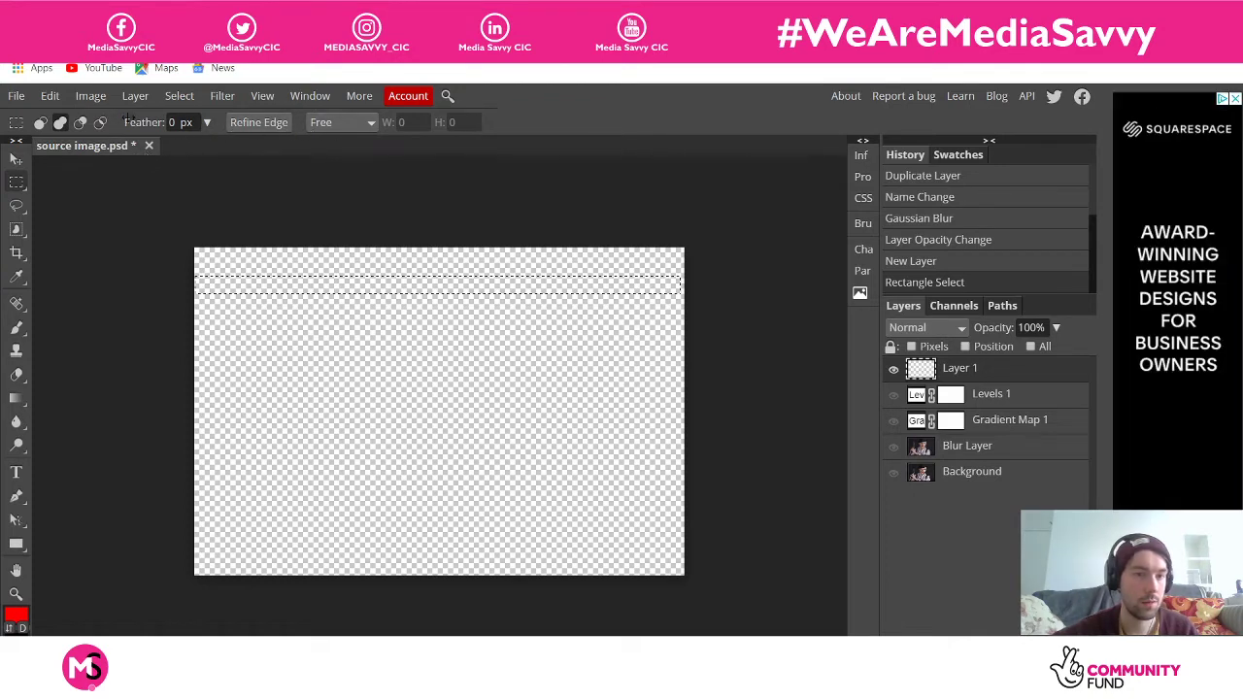
{"action": "left_click", "coordinate": [61, 122]}
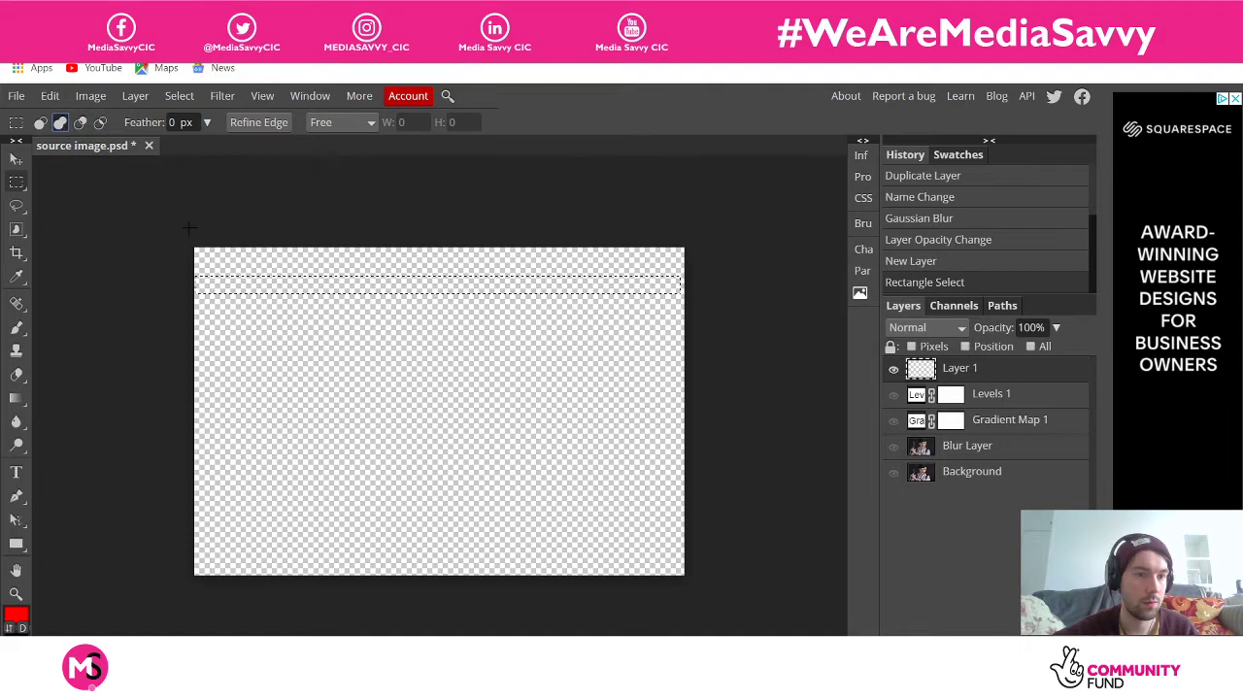
{"action": "left_click", "coordinate": [9, 629]}
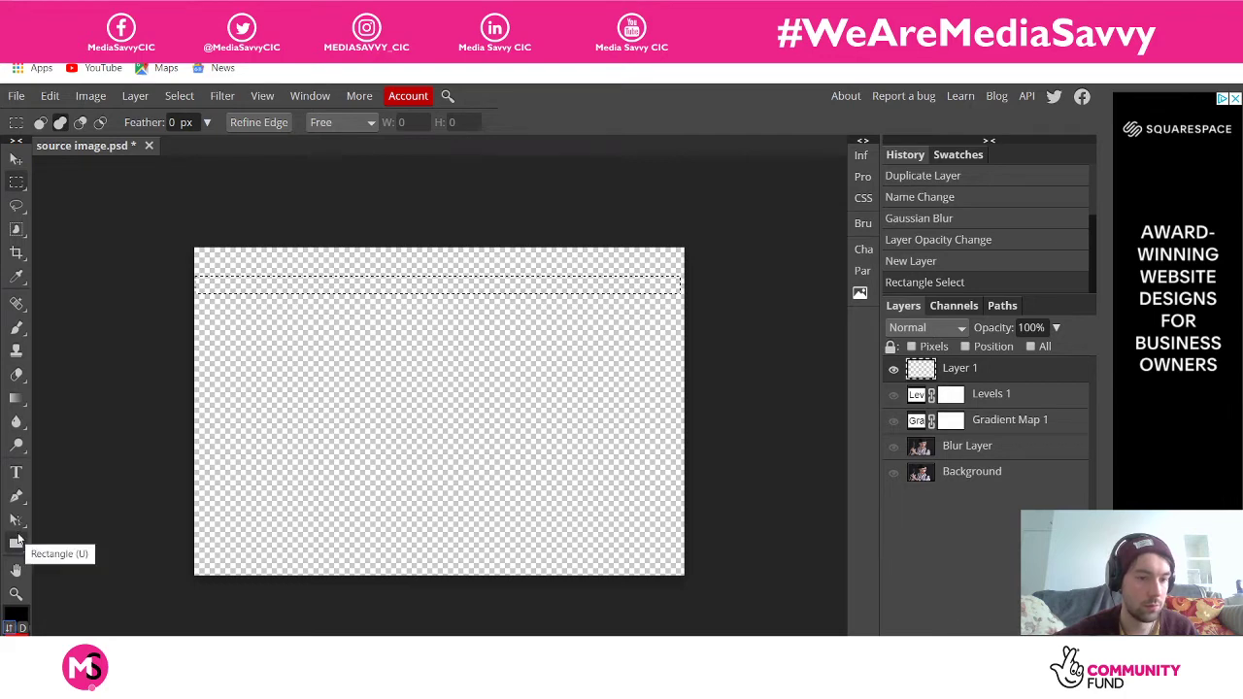
Switch to the Rectangle shape tool and undo the marquee selection
{"action": "right_click", "coordinate": [17, 540]}
{"action": "left_click", "coordinate": [54, 543]}
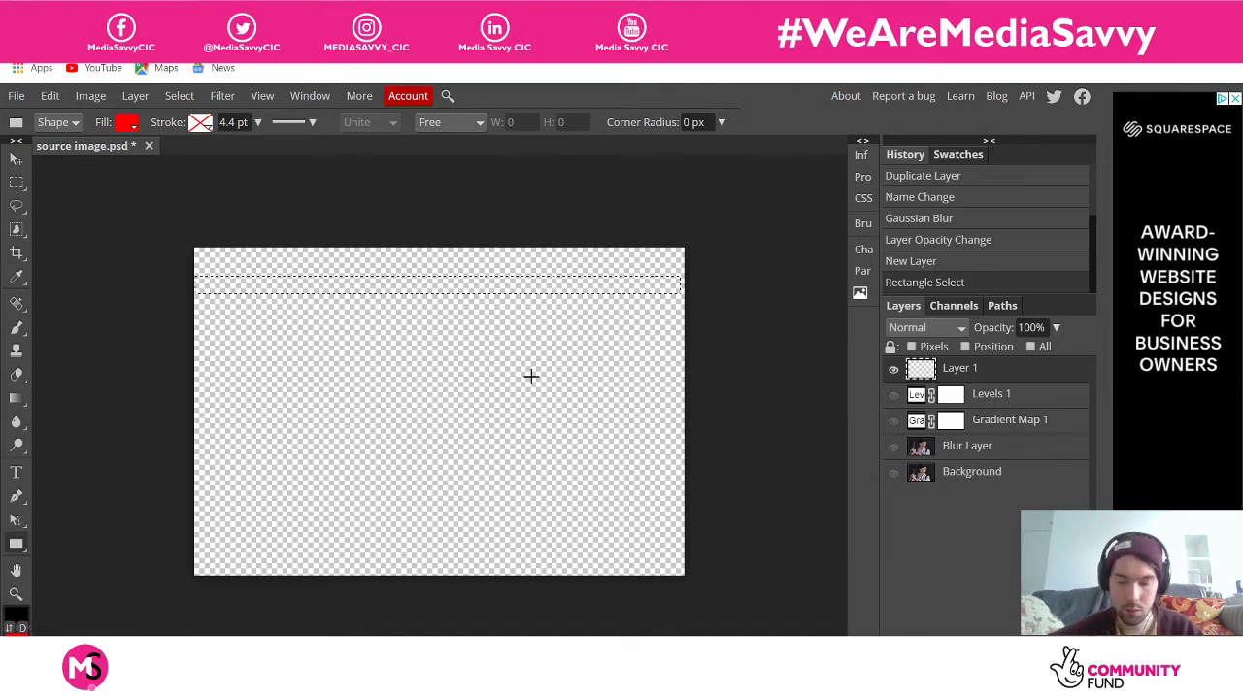
{"action": "key", "text": "ctrl+z"}
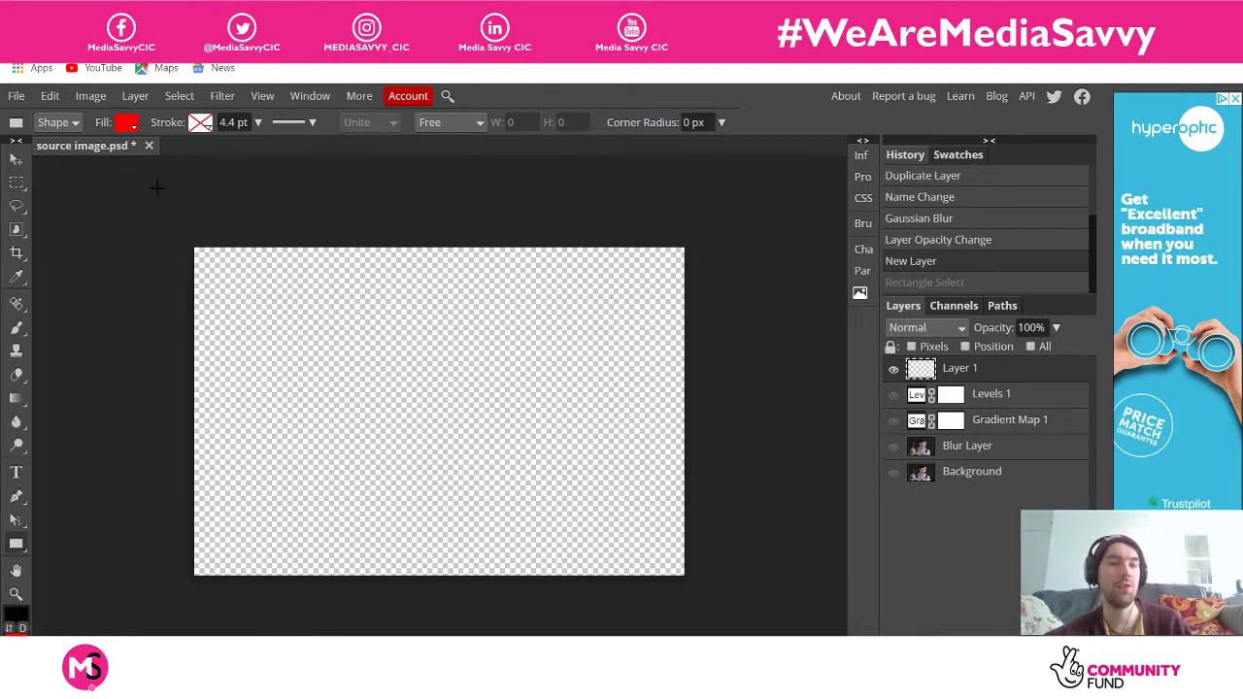
Draw a thin black-filled rectangle bar across the canvas top and nudge it slightly left
{"action": "left_click", "coordinate": [134, 126]}
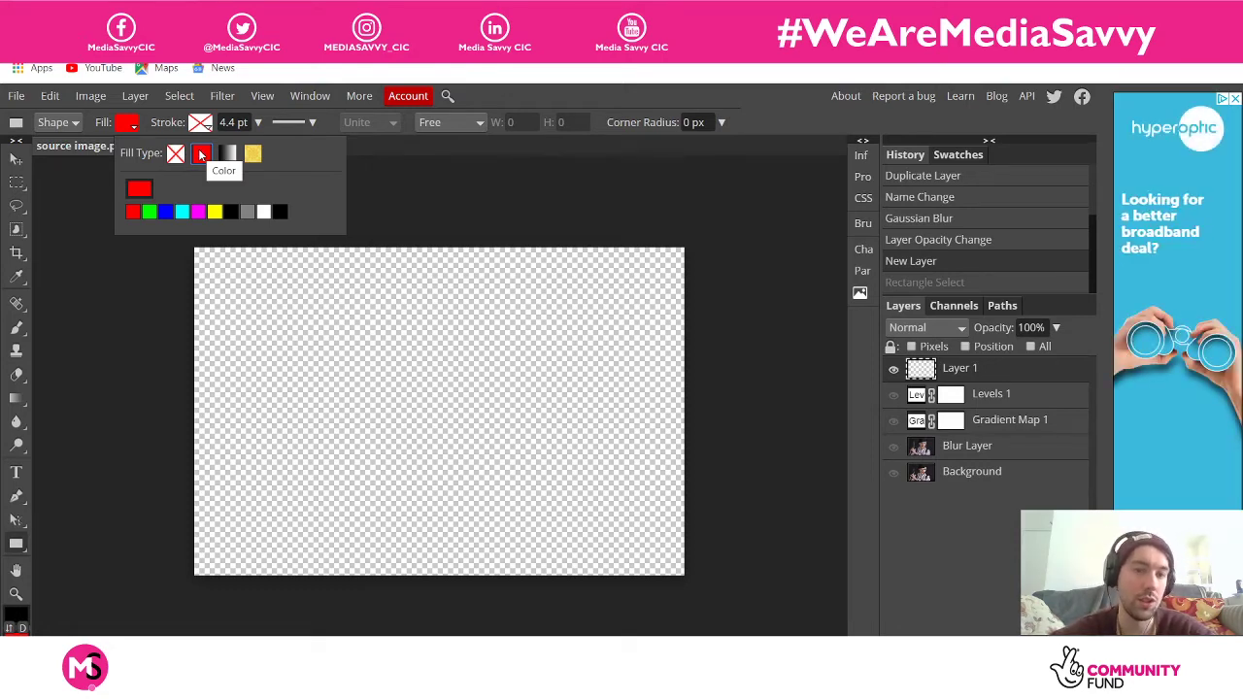
{"action": "left_click", "coordinate": [279, 214]}
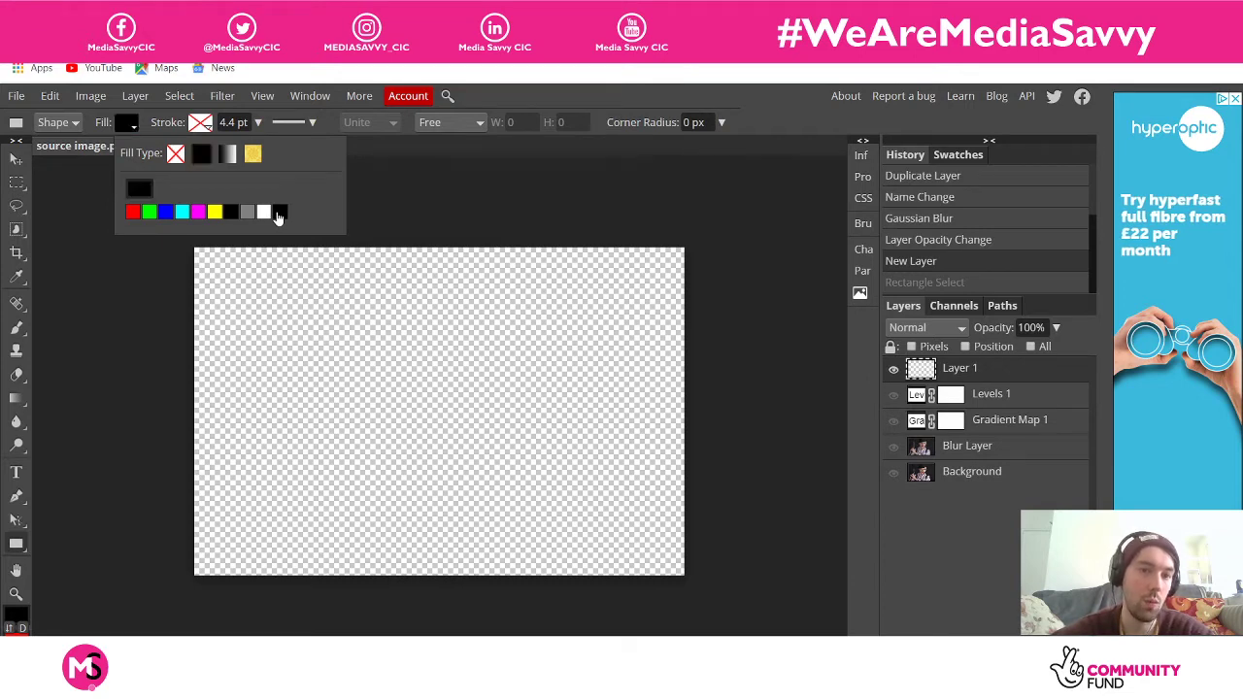
{"action": "left_click", "coordinate": [136, 127]}
{"action": "left_click", "coordinate": [136, 128]}
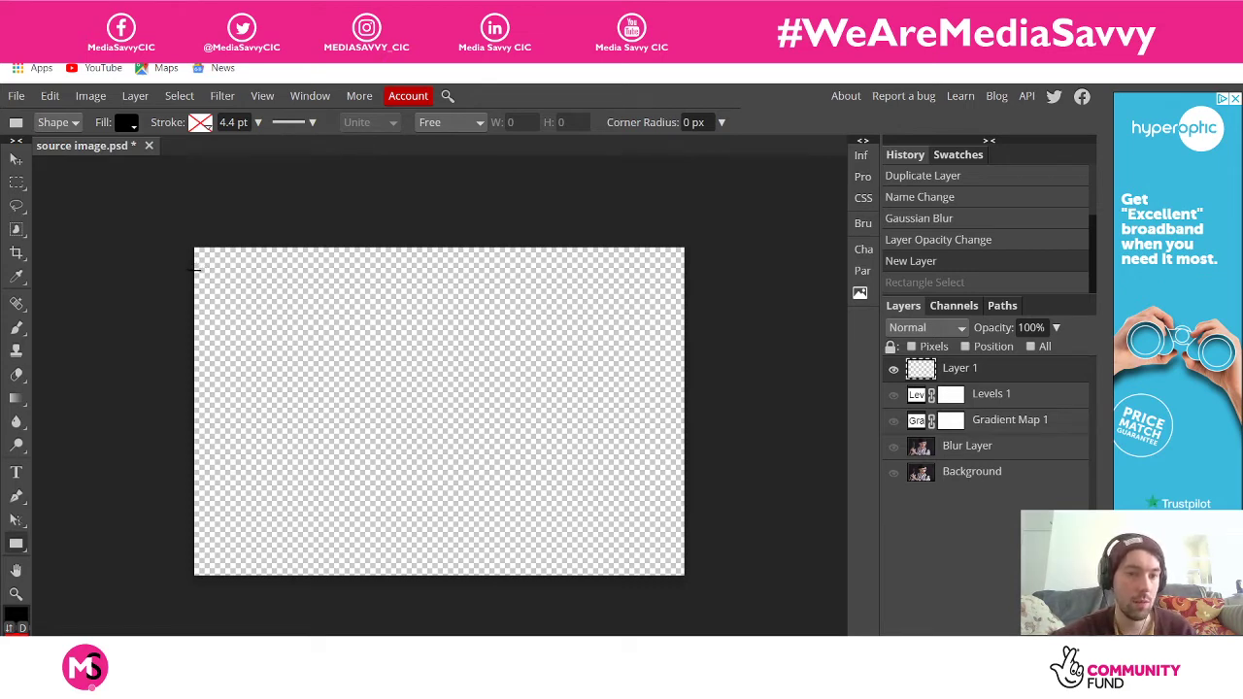
{"action": "left_click_drag", "start_coordinate": [195, 271], "coordinate": [686, 286]}
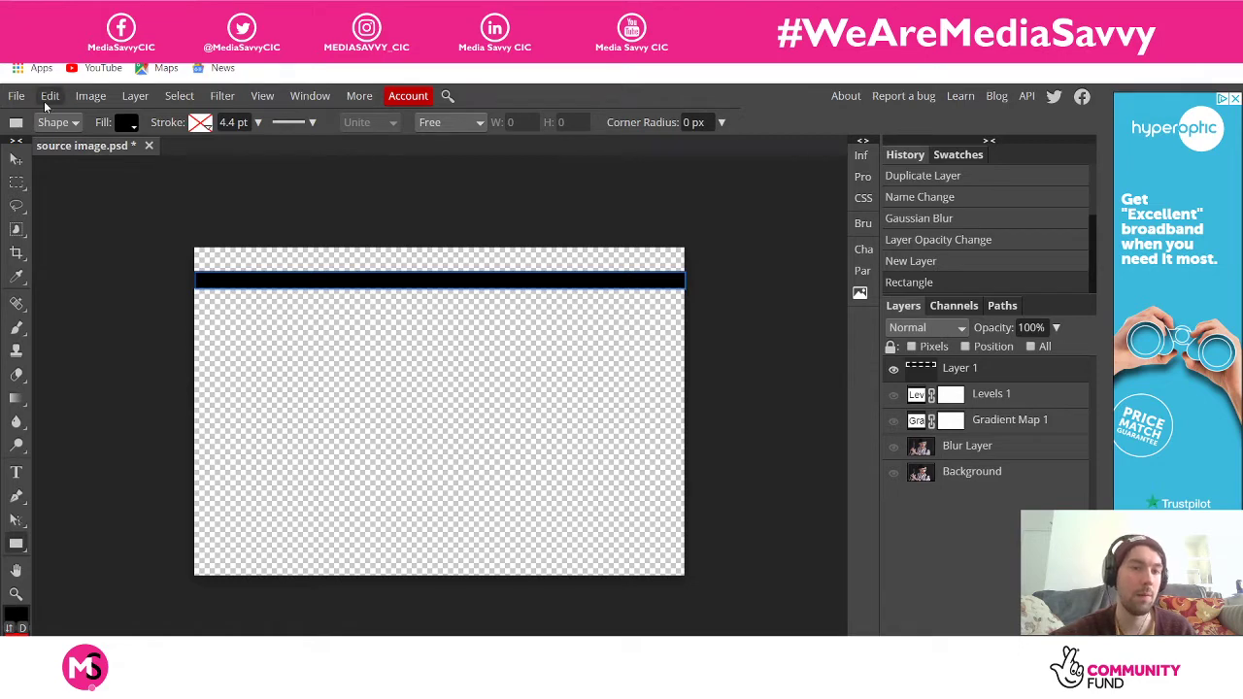
{"action": "left_click", "coordinate": [14, 159]}
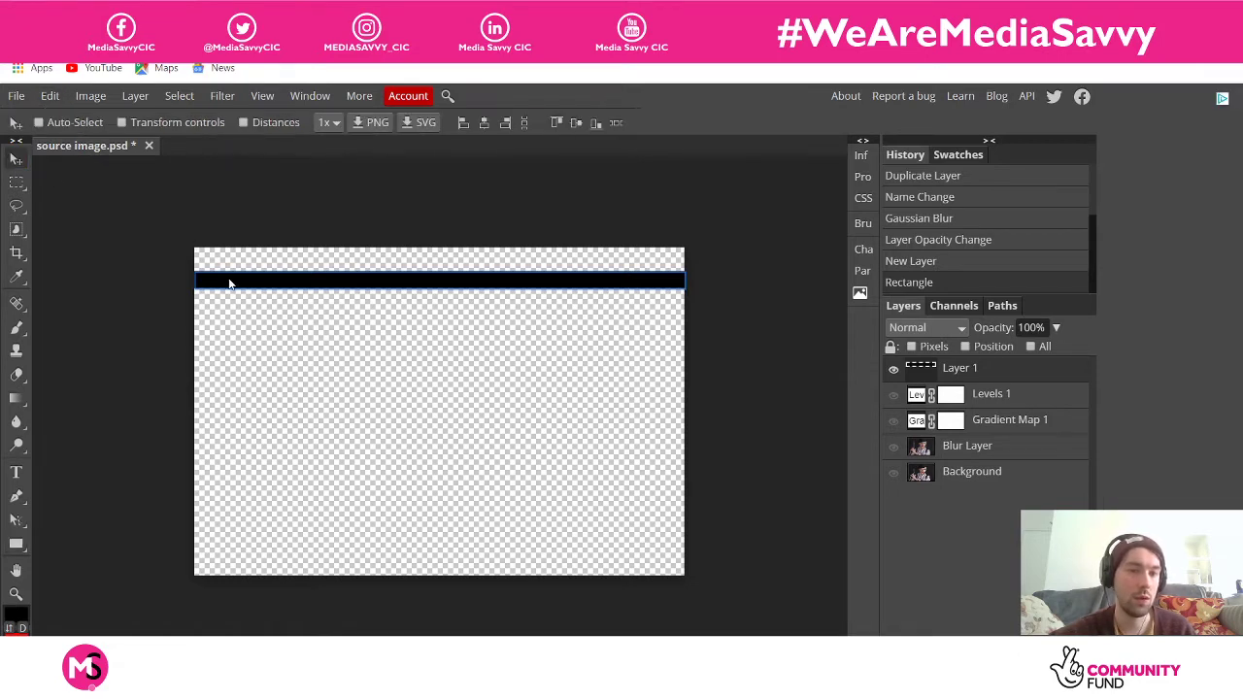
{"action": "left_click_drag", "start_coordinate": [231, 283], "coordinate": [229, 282]}
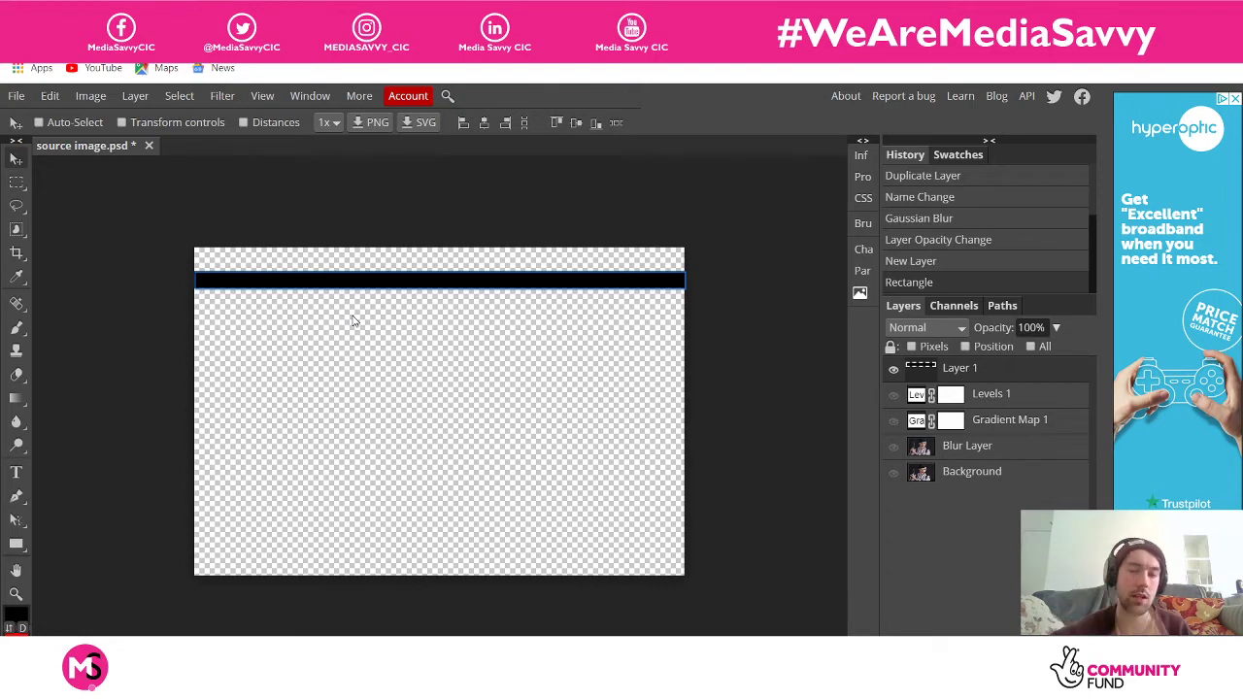
Duplicate Layer 1 six times via Duplicate Layer, creating copies up to Layer 1 copy 6
{"action": "right_click", "coordinate": [951, 367]}
{"action": "left_click", "coordinate": [867, 262]}
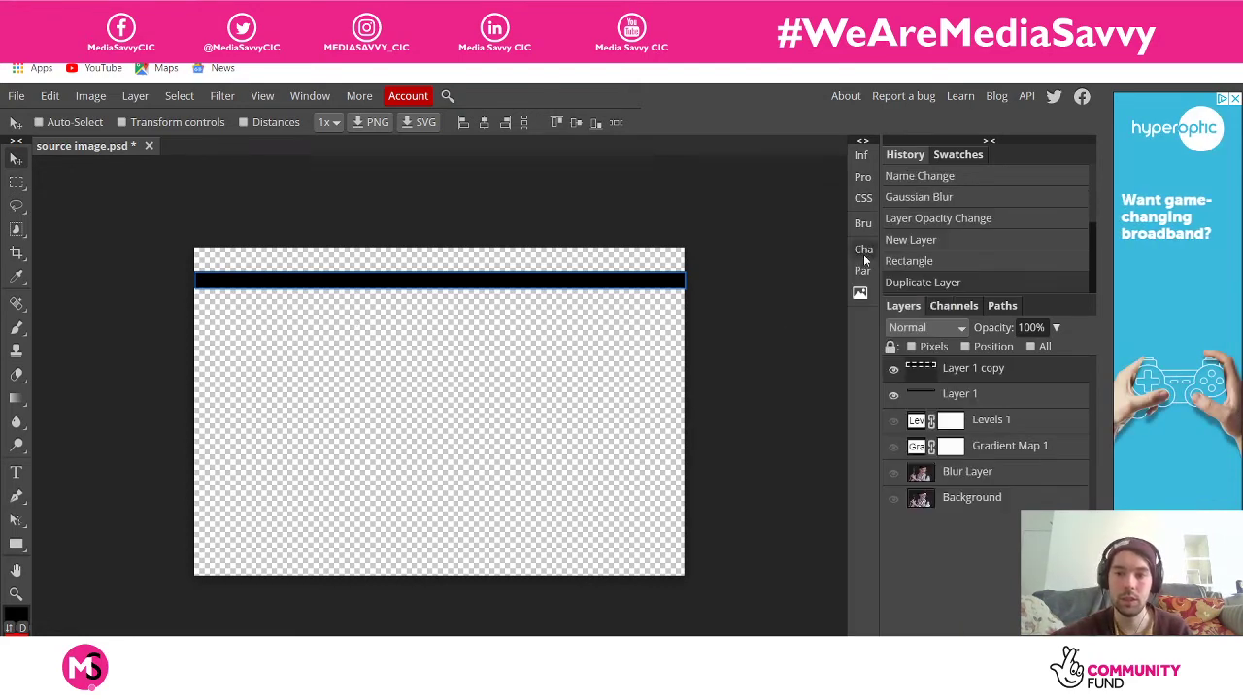
{"action": "right_click", "coordinate": [964, 378]}
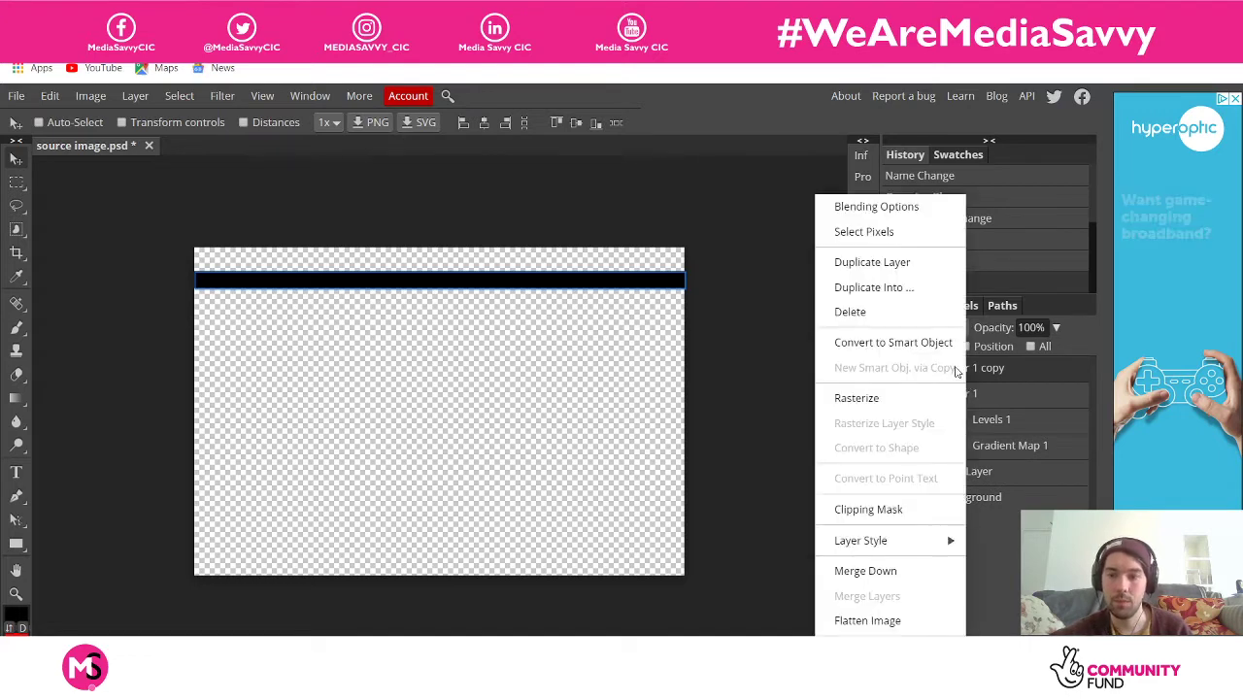
{"action": "left_click", "coordinate": [882, 258]}
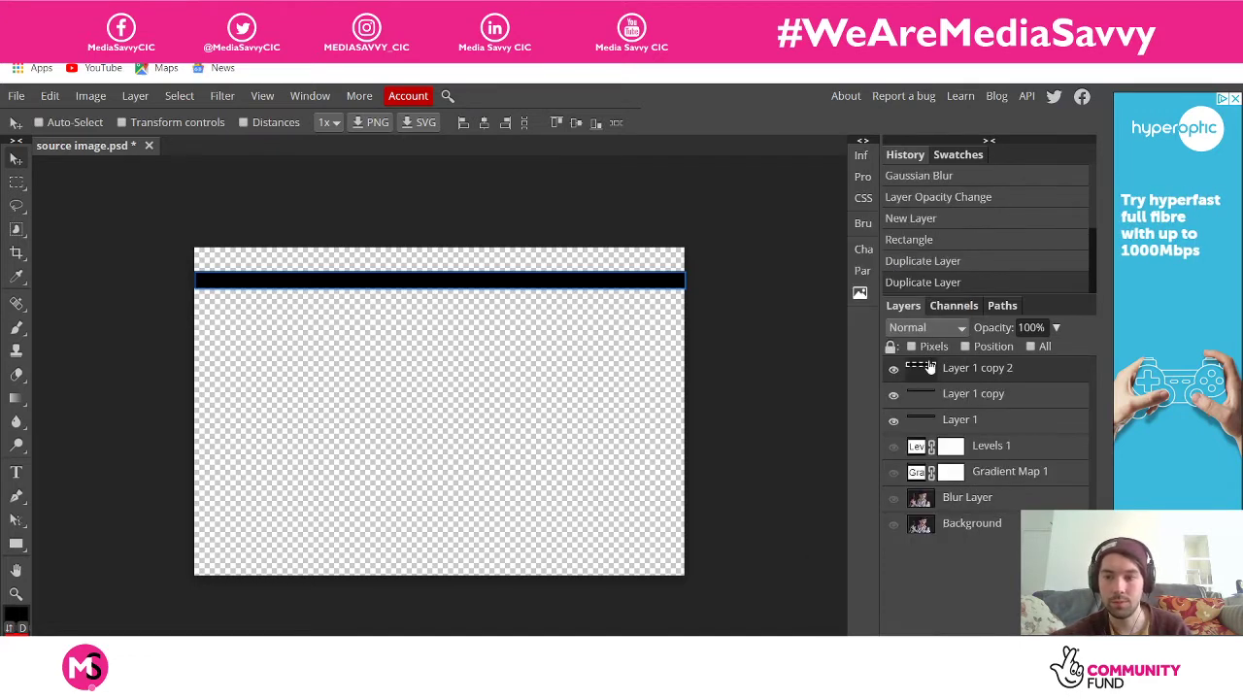
{"action": "right_click", "coordinate": [987, 373]}
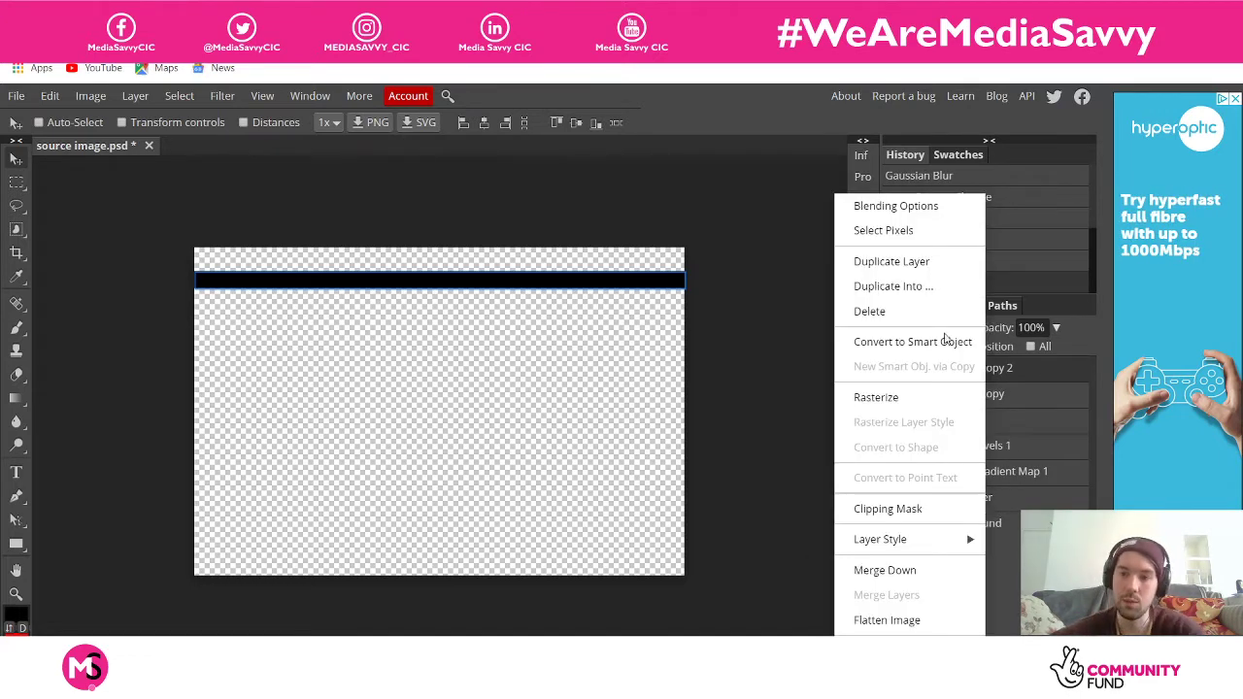
{"action": "left_click", "coordinate": [882, 260]}
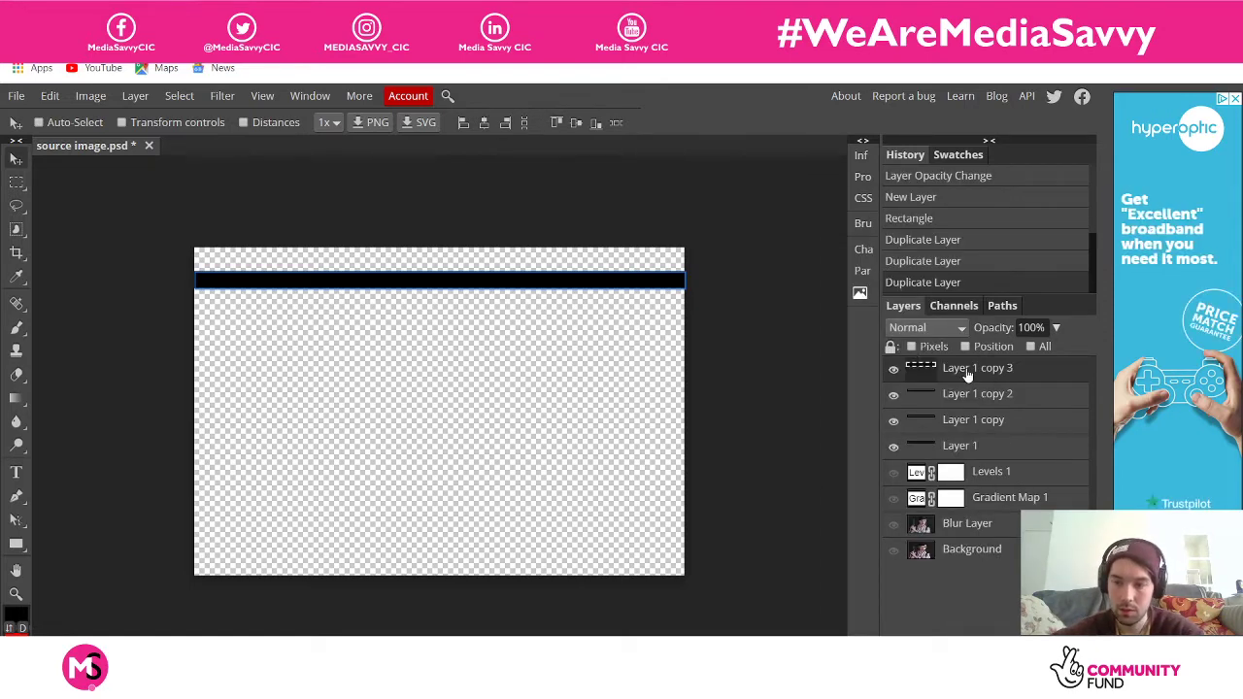
{"action": "right_click", "coordinate": [964, 375]}
{"action": "left_click", "coordinate": [902, 262]}
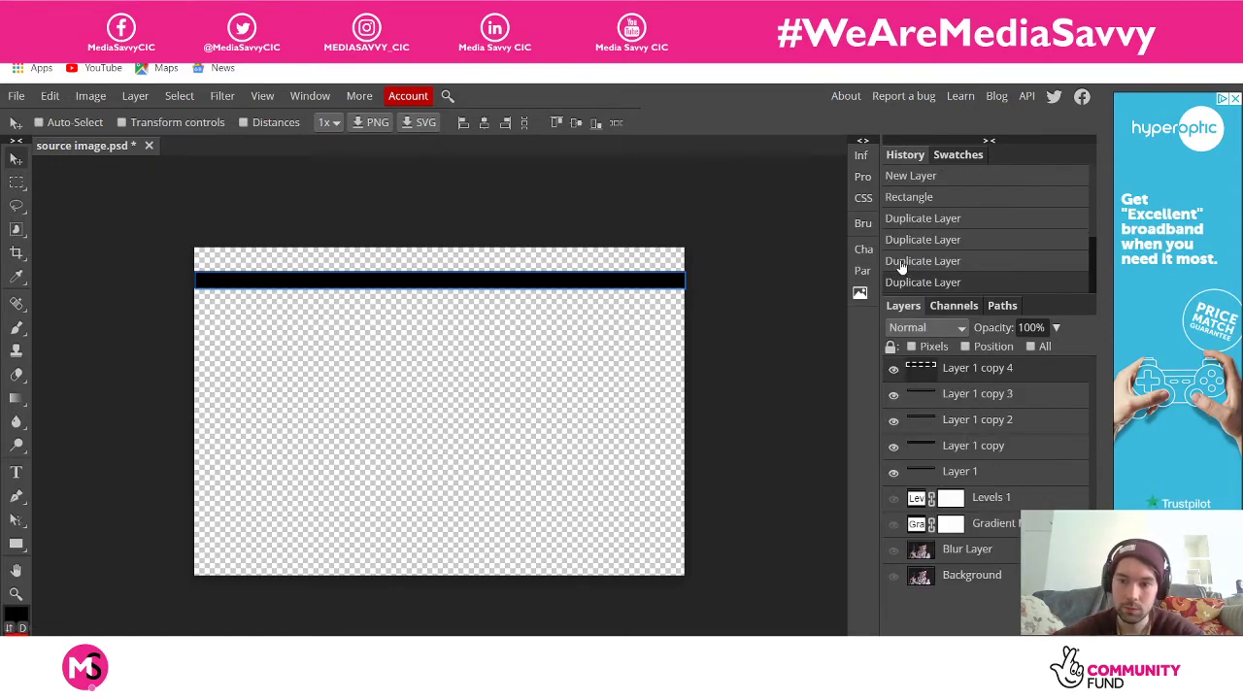
{"action": "right_click", "coordinate": [967, 375]}
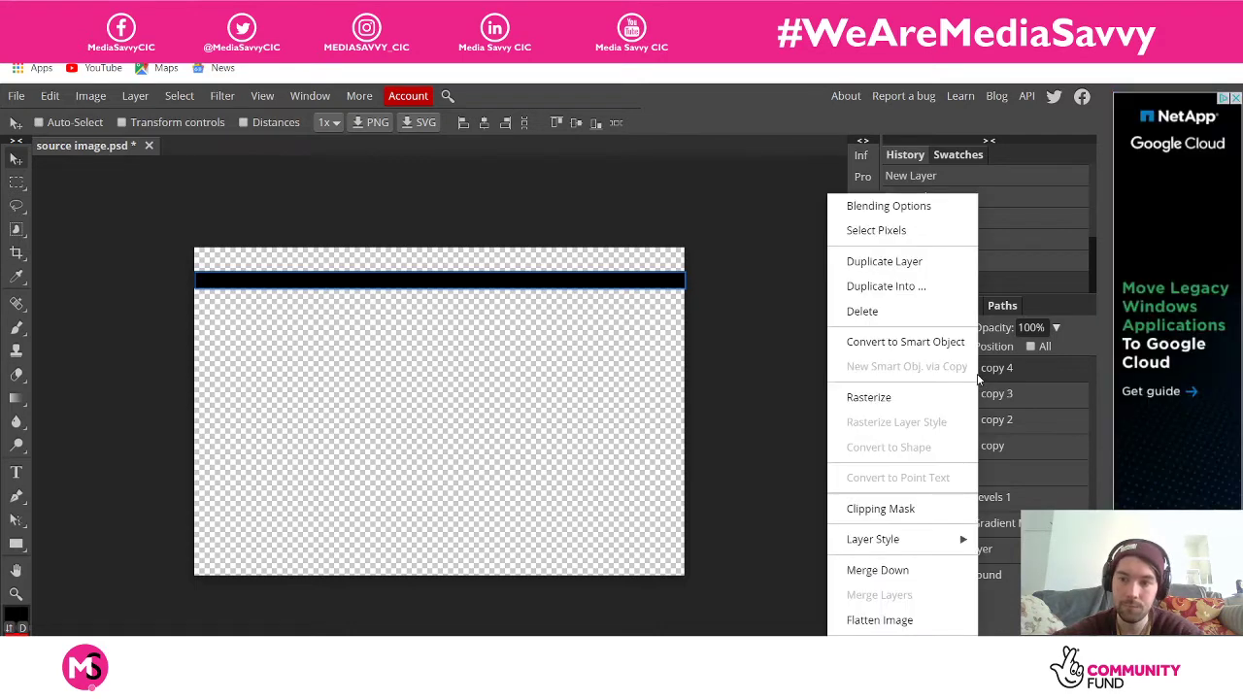
{"action": "left_click", "coordinate": [902, 262]}
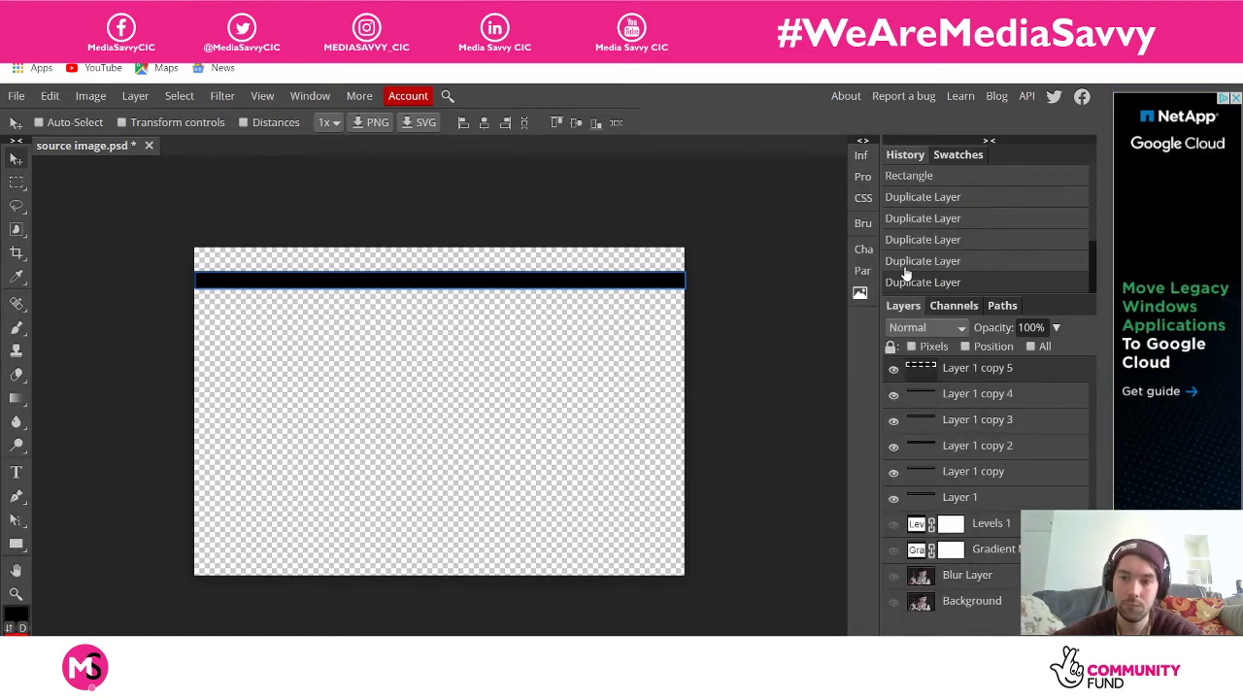
{"action": "right_click", "coordinate": [983, 381]}
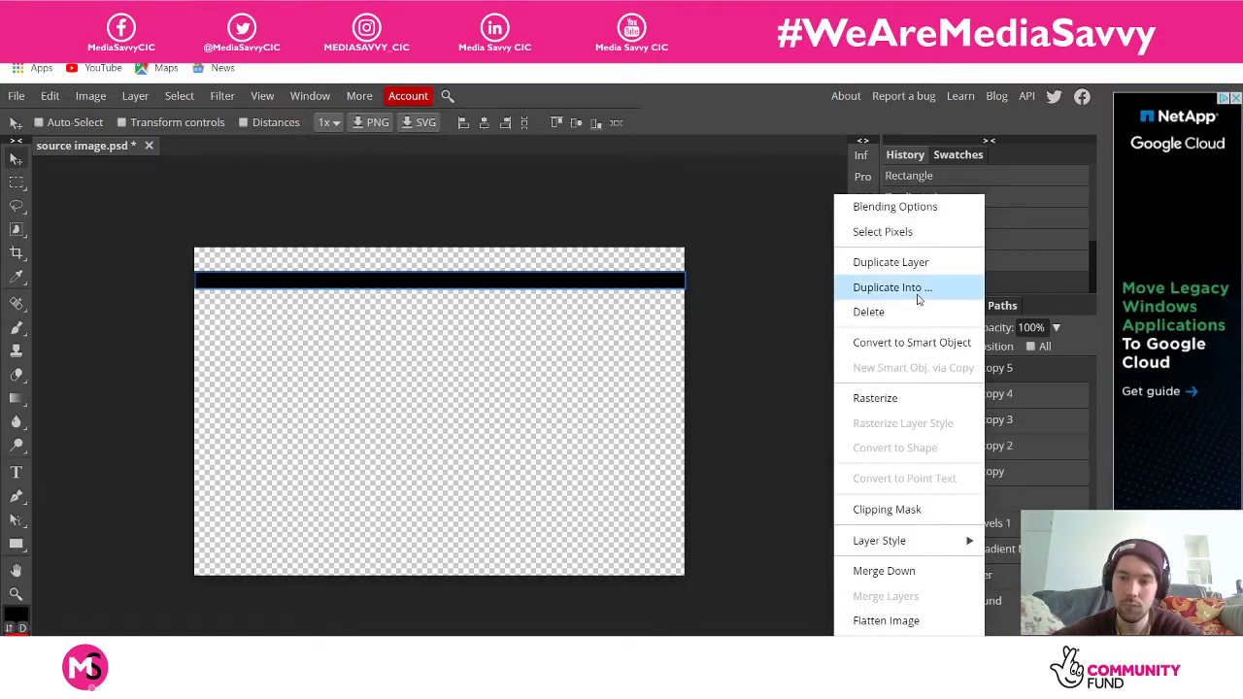
{"action": "left_click", "coordinate": [910, 263]}
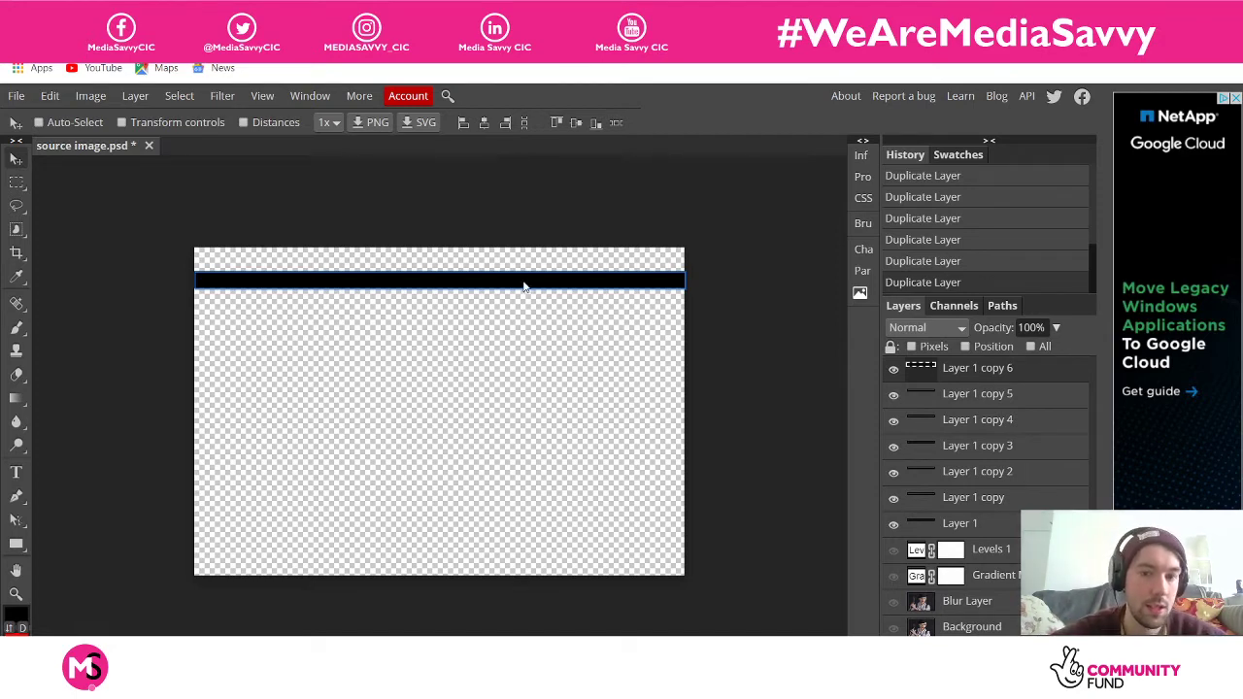
Drag the top bar copy and Layer 1 copy 5 down below the first bar
{"action": "left_click_drag", "start_coordinate": [523, 286], "coordinate": [526, 318]}
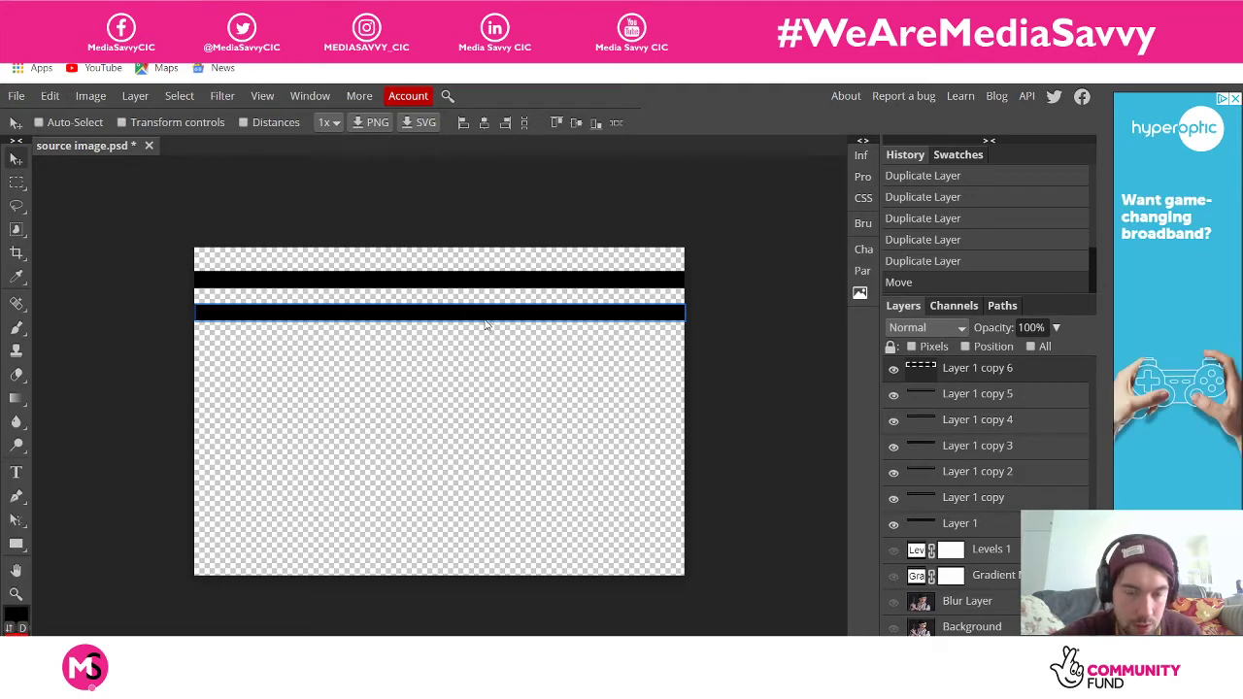
{"action": "left_click_drag", "start_coordinate": [433, 320], "coordinate": [435, 323]}
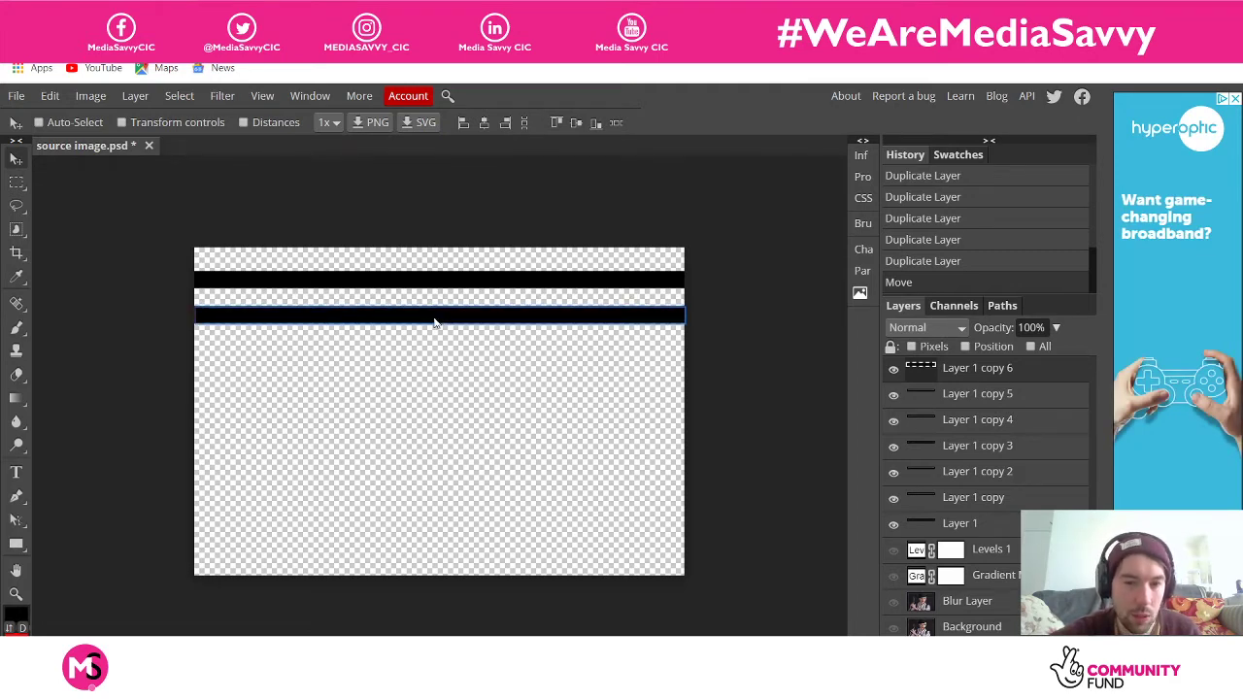
{"action": "left_click", "coordinate": [971, 393]}
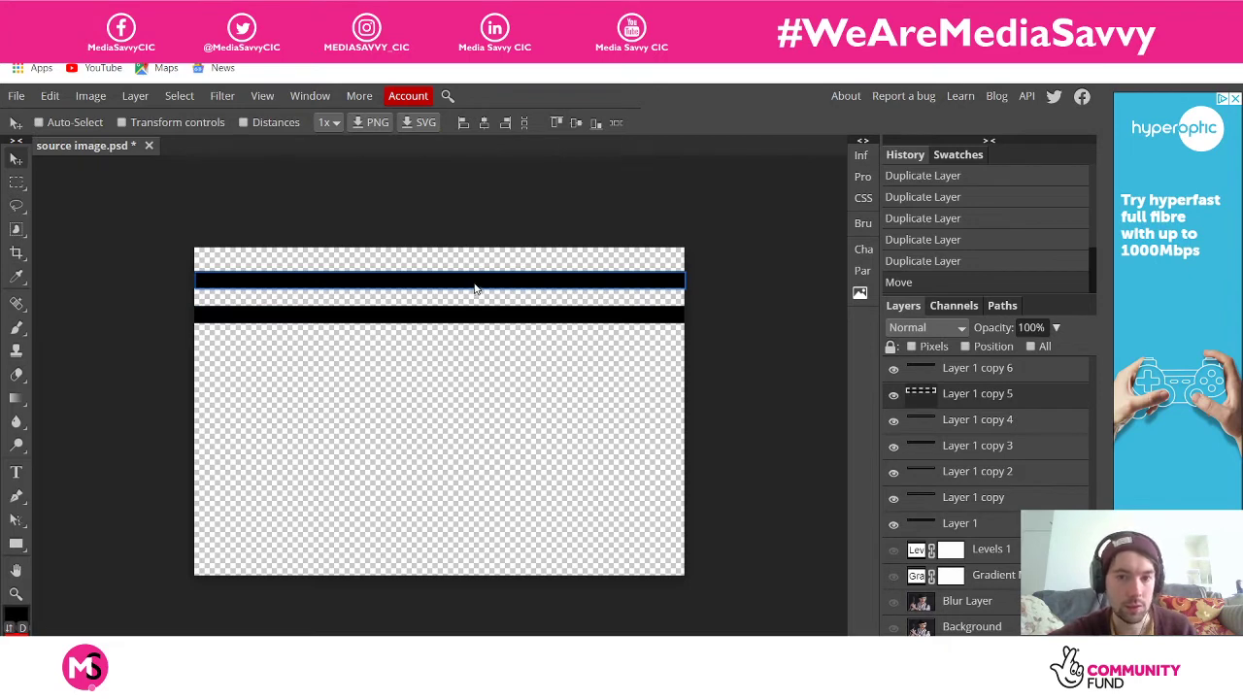
{"action": "left_click_drag", "start_coordinate": [475, 288], "coordinate": [476, 363]}
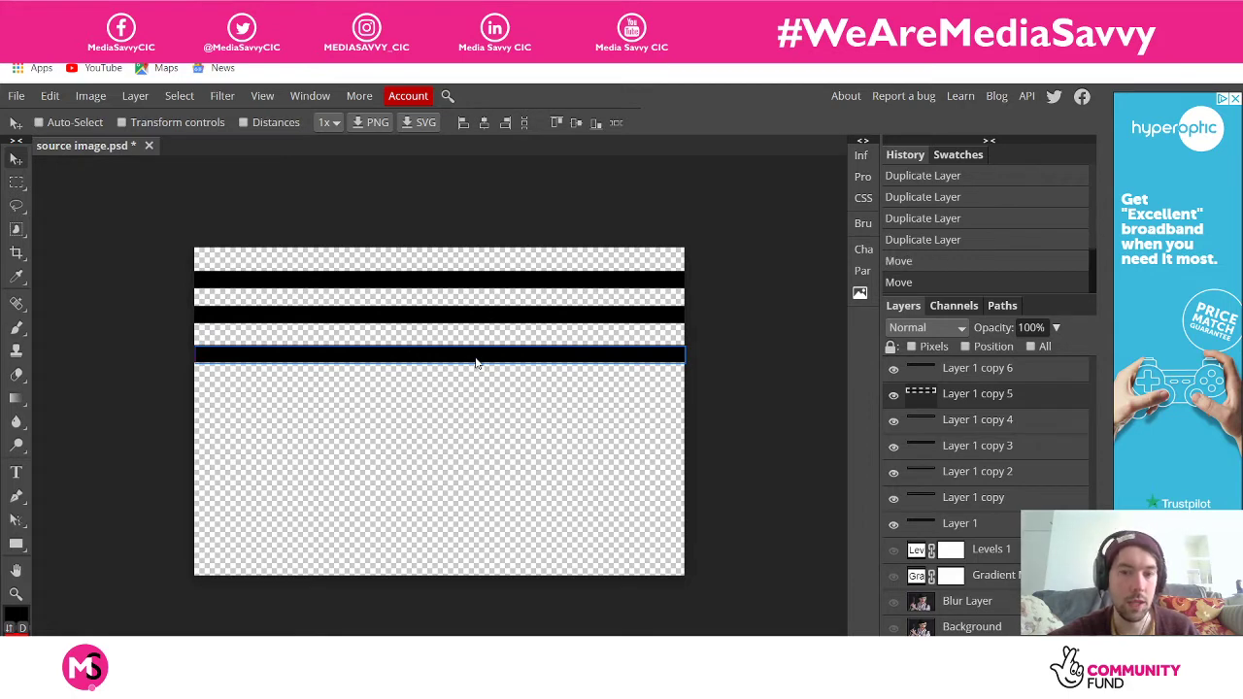
Move the Layer 1 copy 4, copy 3 and copy 2 bars progressively lower
{"action": "left_click", "coordinate": [973, 431]}
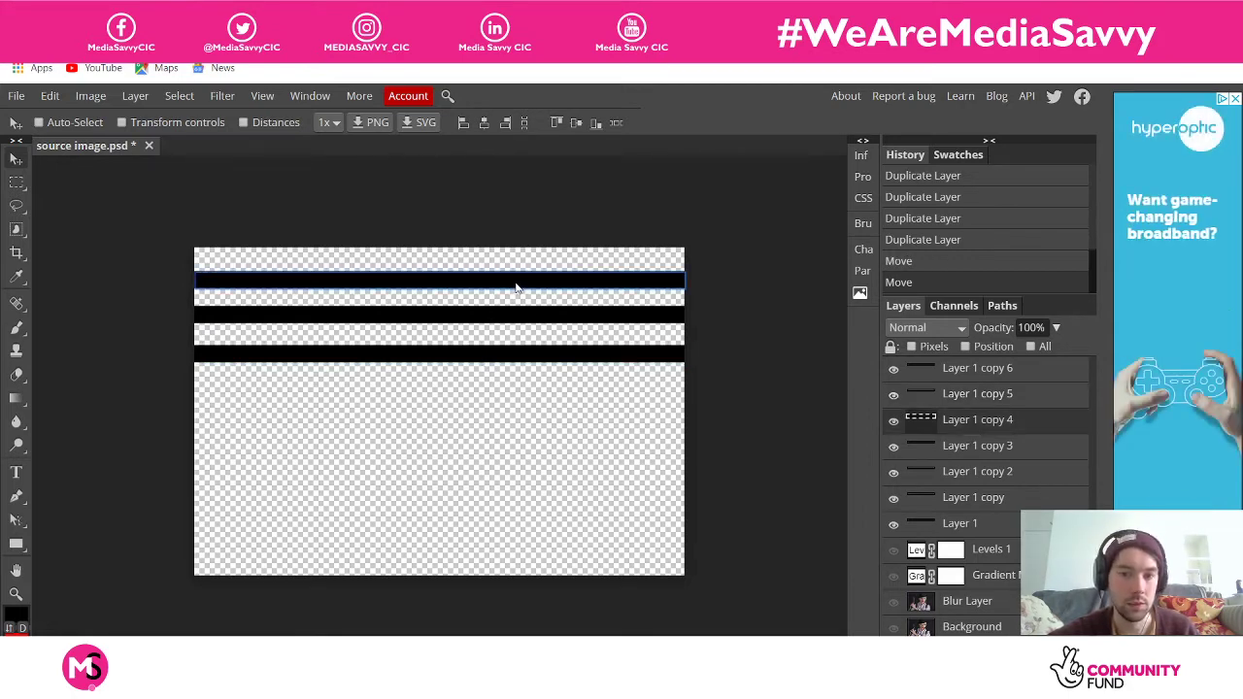
{"action": "left_click_drag", "start_coordinate": [516, 285], "coordinate": [516, 409]}
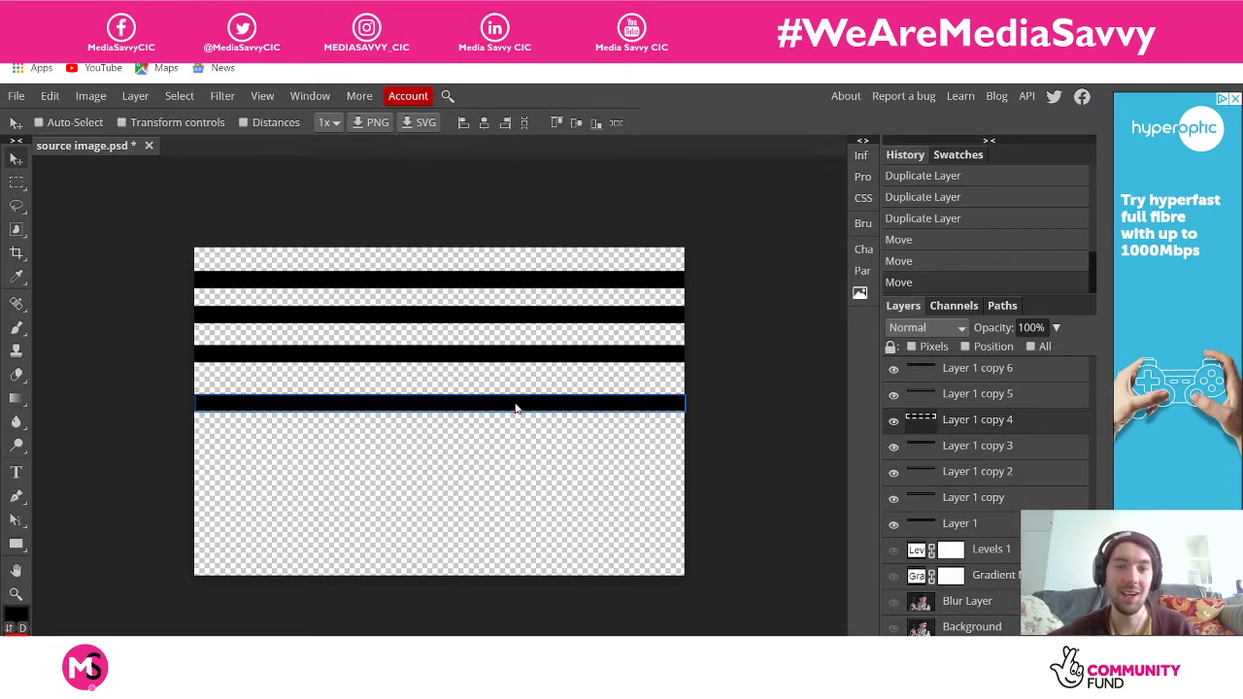
{"action": "left_click", "coordinate": [963, 446]}
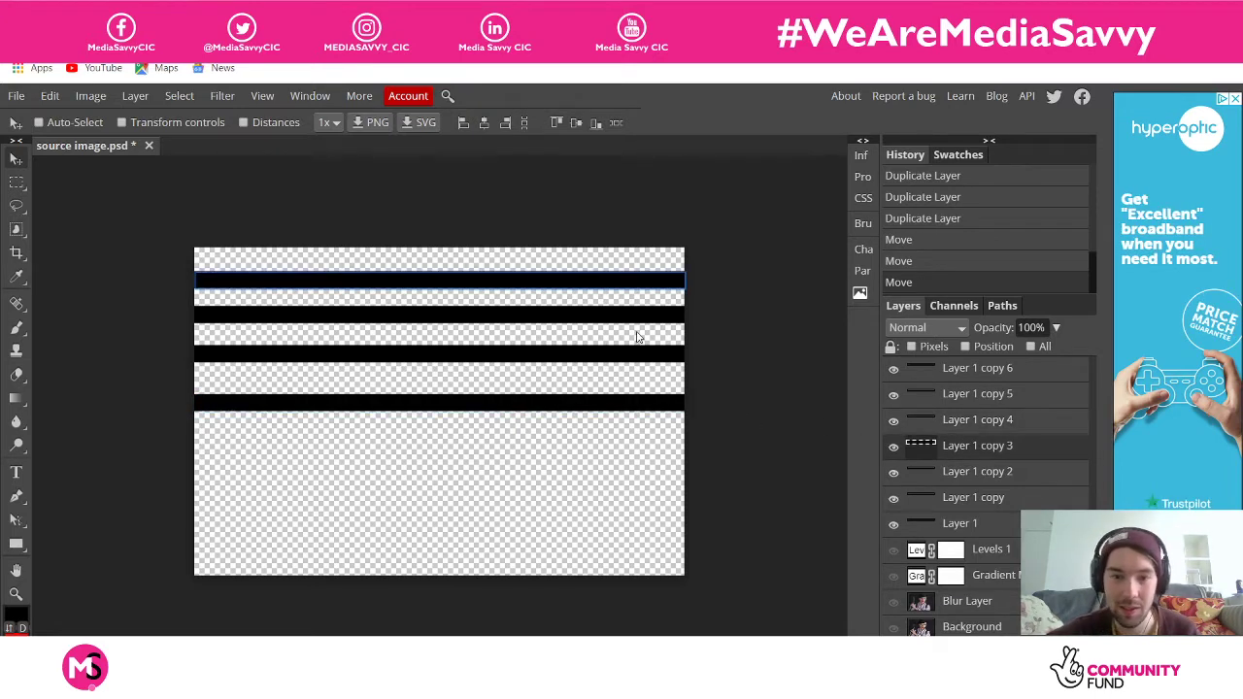
{"action": "left_click_drag", "start_coordinate": [507, 287], "coordinate": [508, 458]}
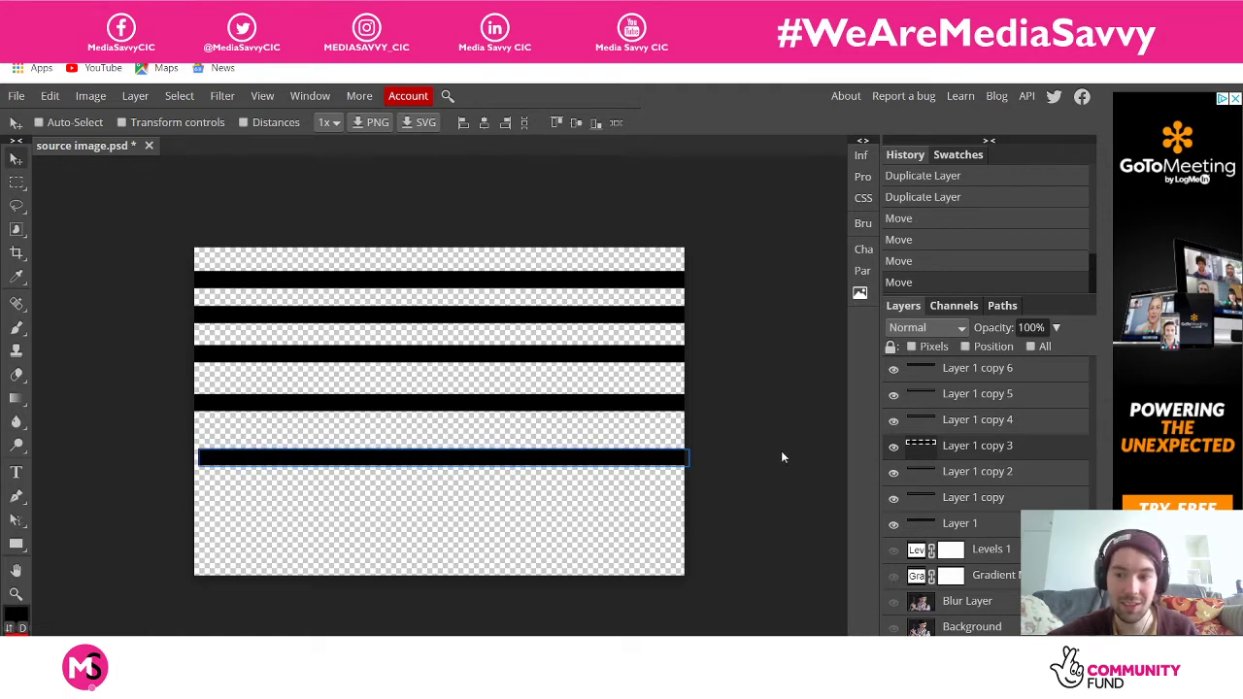
{"action": "left_click", "coordinate": [997, 428]}
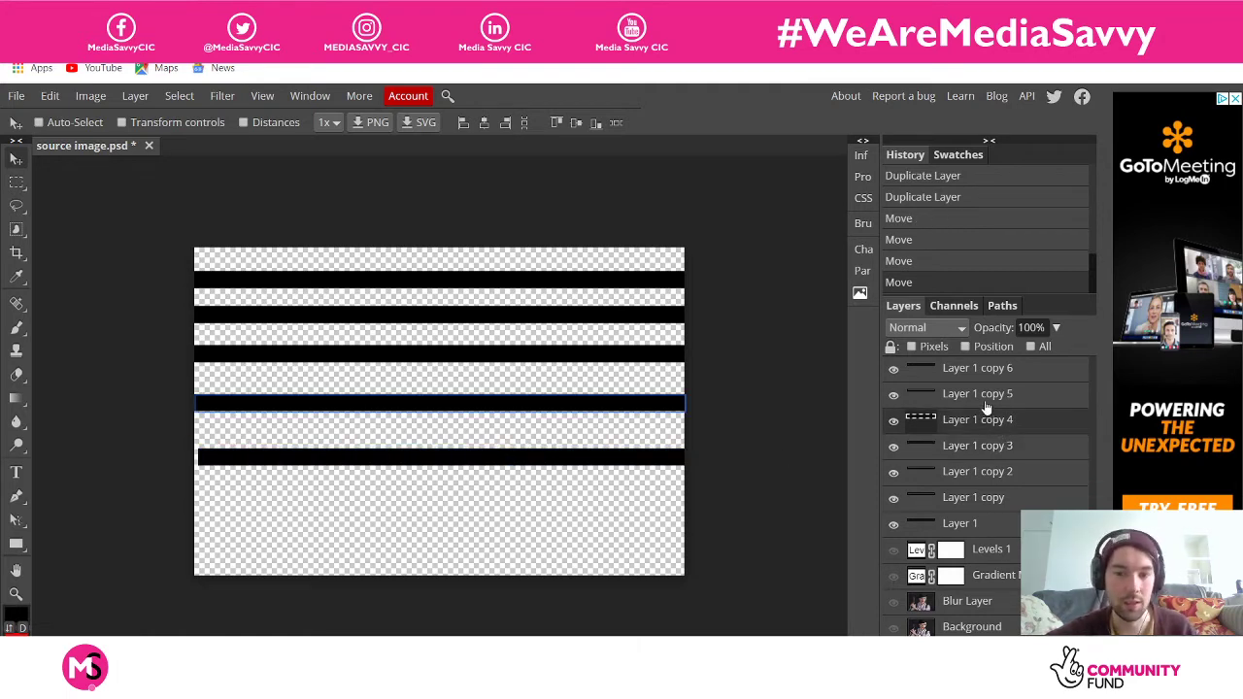
{"action": "left_click", "coordinate": [989, 474]}
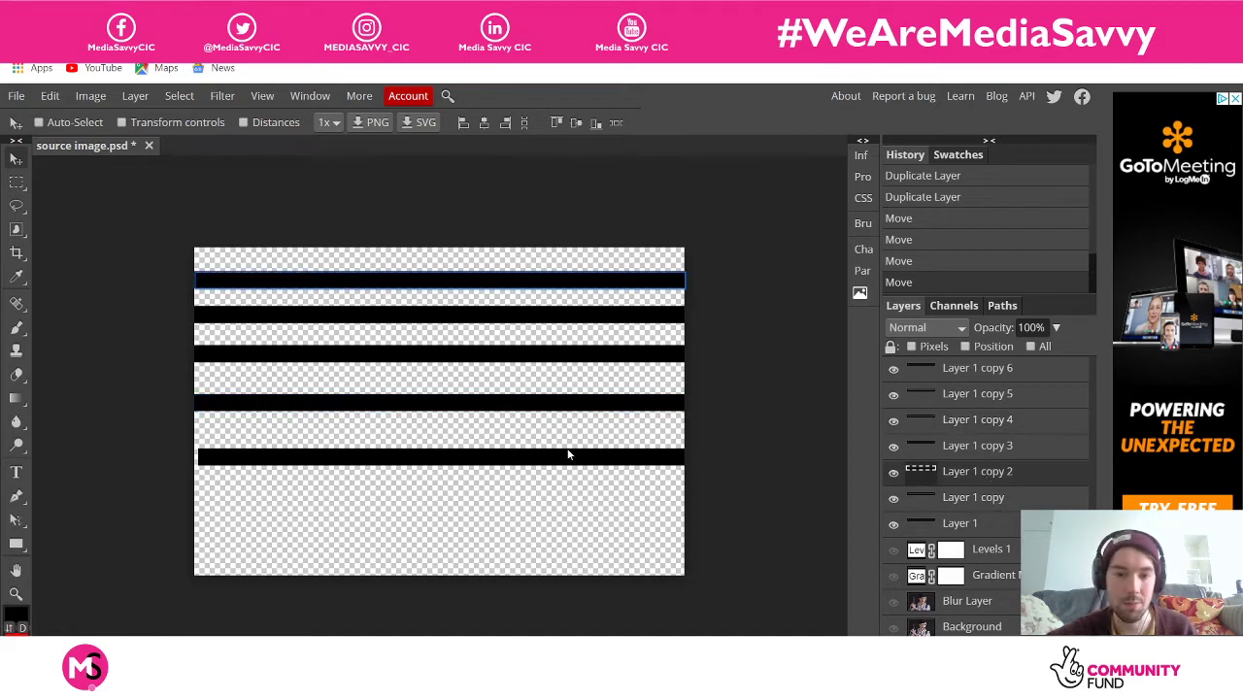
{"action": "left_click_drag", "start_coordinate": [446, 287], "coordinate": [443, 514]}
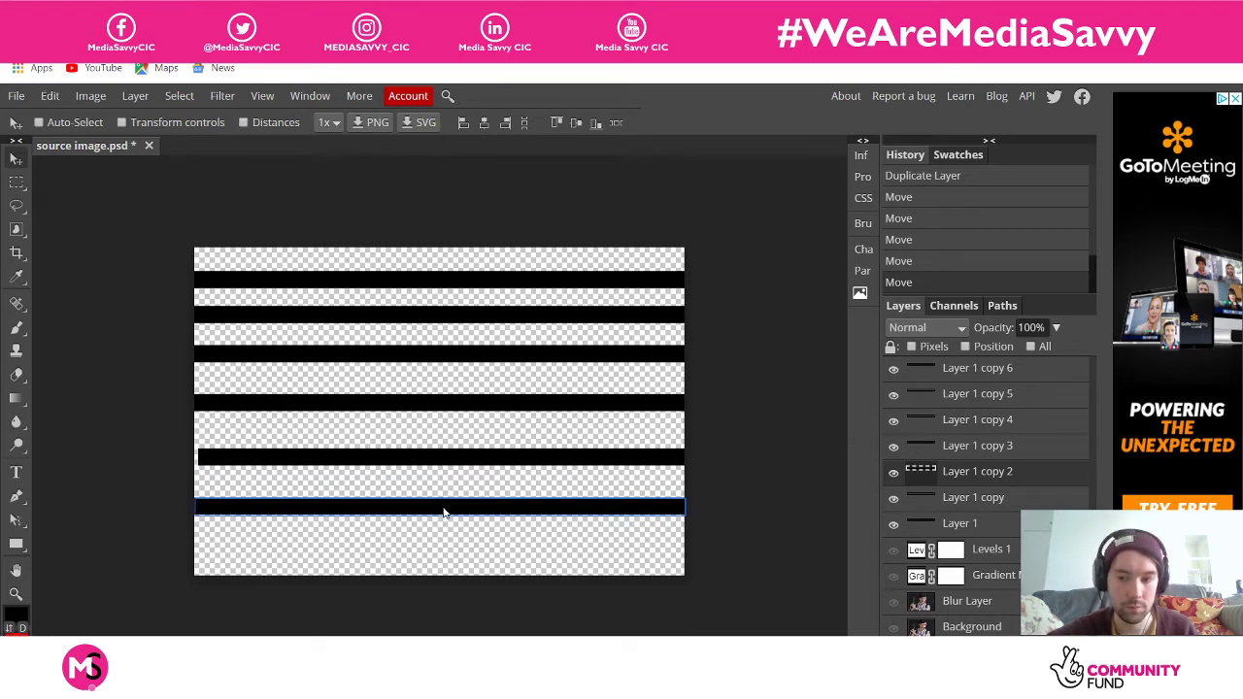
Move the Layer 1 copy bar into the lower gap and nudge Layer 1 copy 3 up
{"action": "left_click", "coordinate": [1000, 503]}
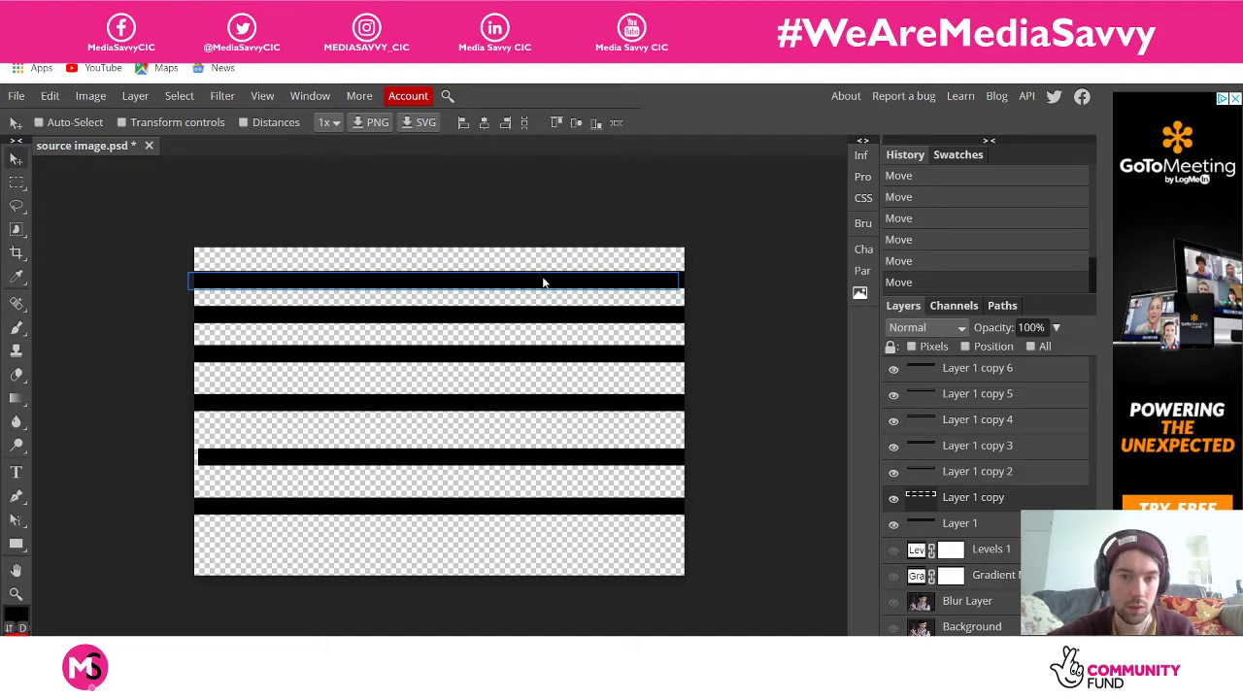
{"action": "left_click_drag", "start_coordinate": [541, 281], "coordinate": [548, 482]}
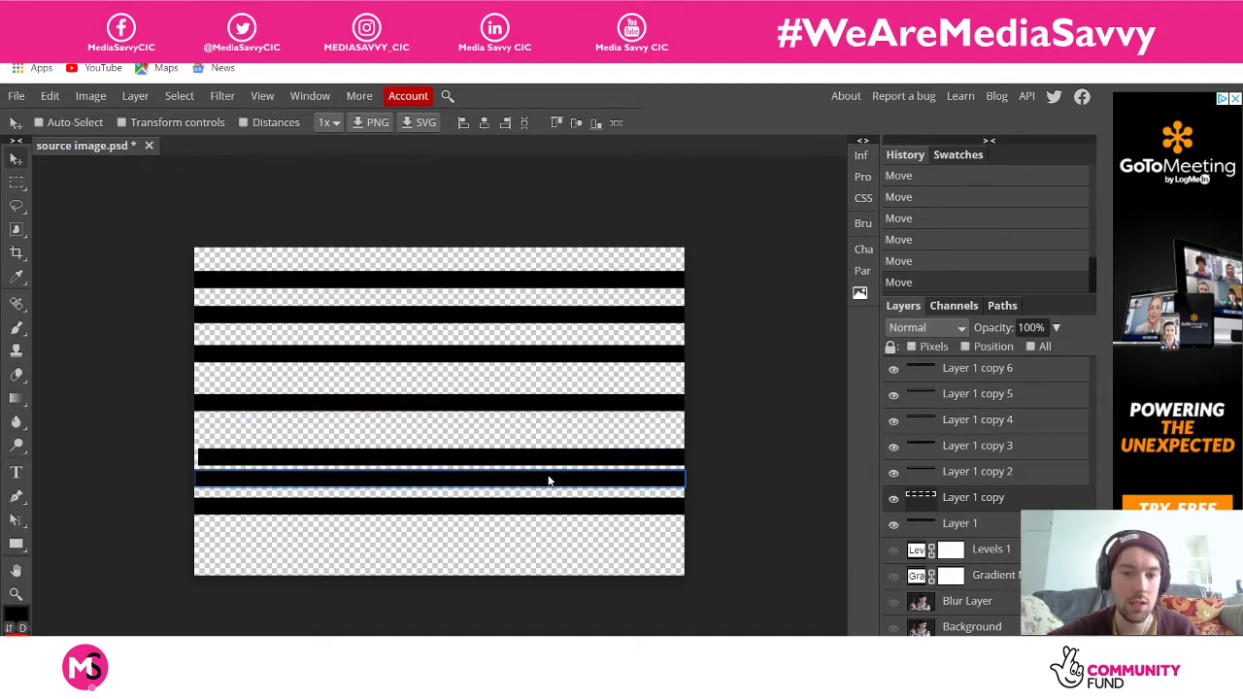
{"action": "left_click", "coordinate": [986, 473]}
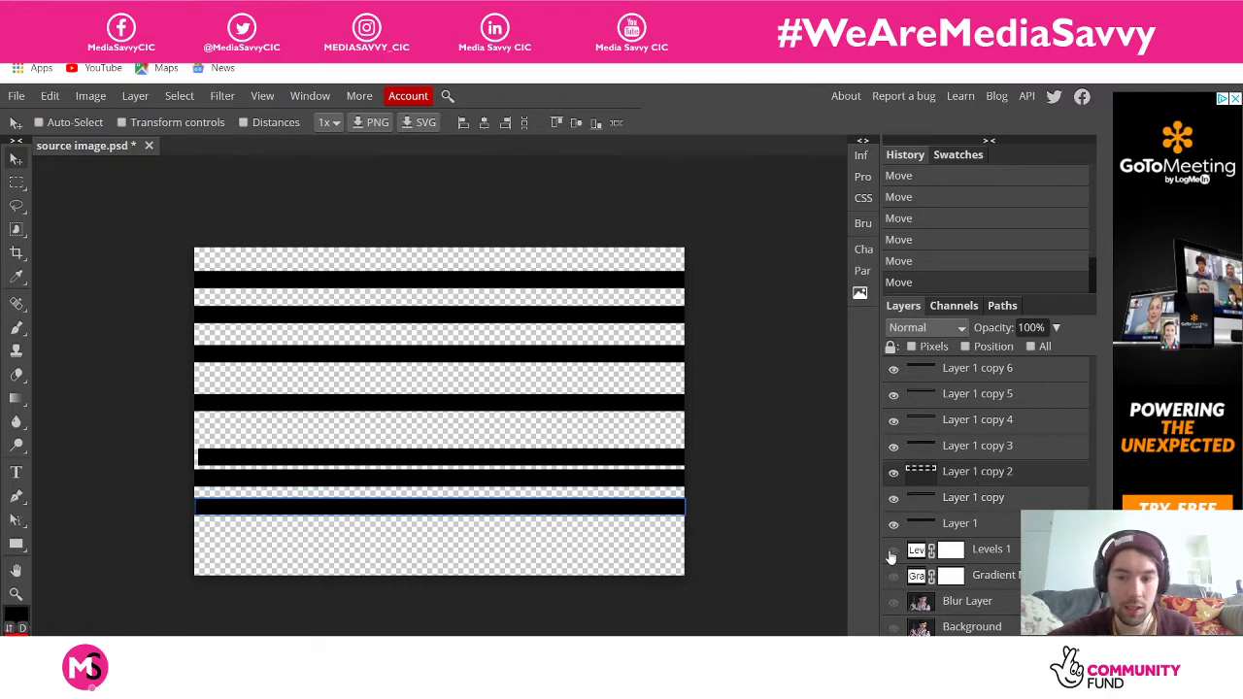
{"action": "left_click", "coordinate": [988, 499]}
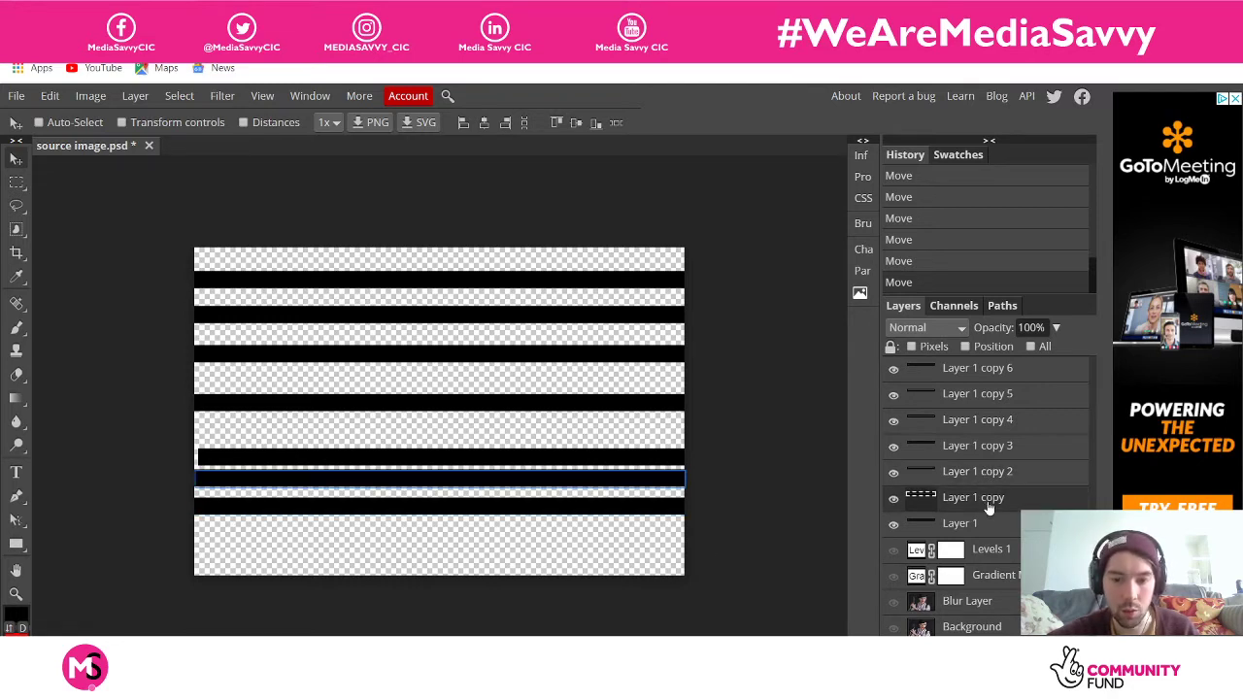
{"action": "left_click", "coordinate": [991, 523]}
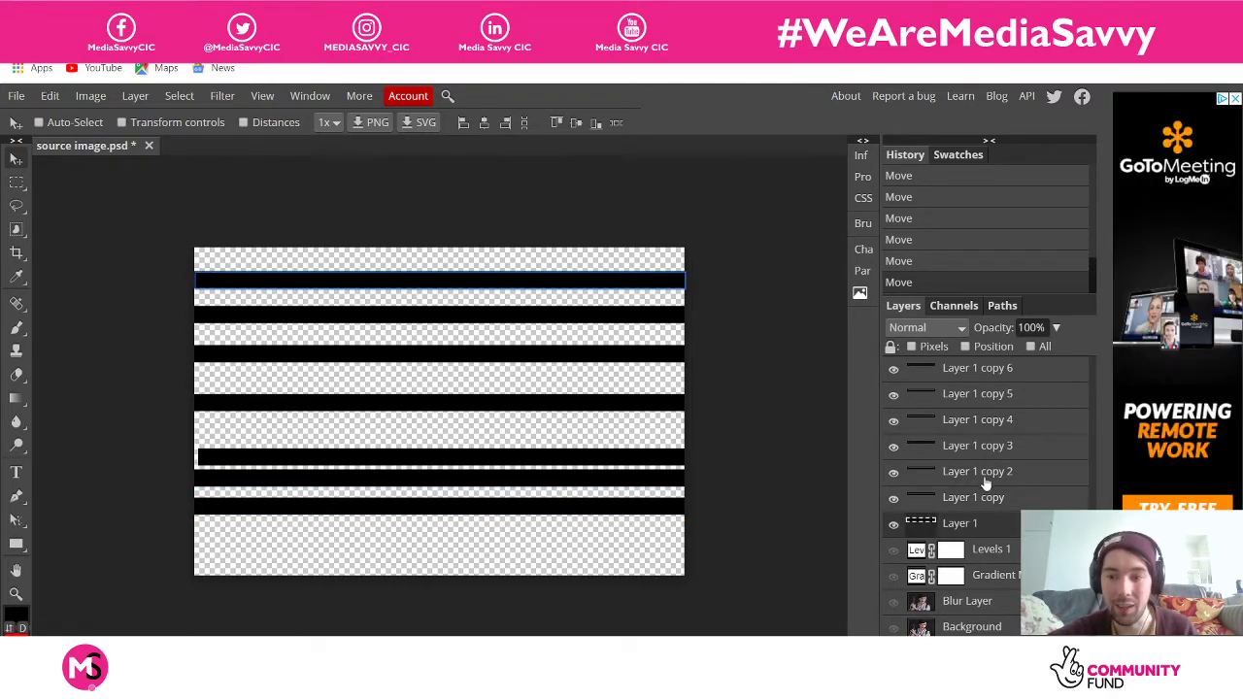
{"action": "left_click", "coordinate": [984, 475]}
{"action": "left_click", "coordinate": [979, 448]}
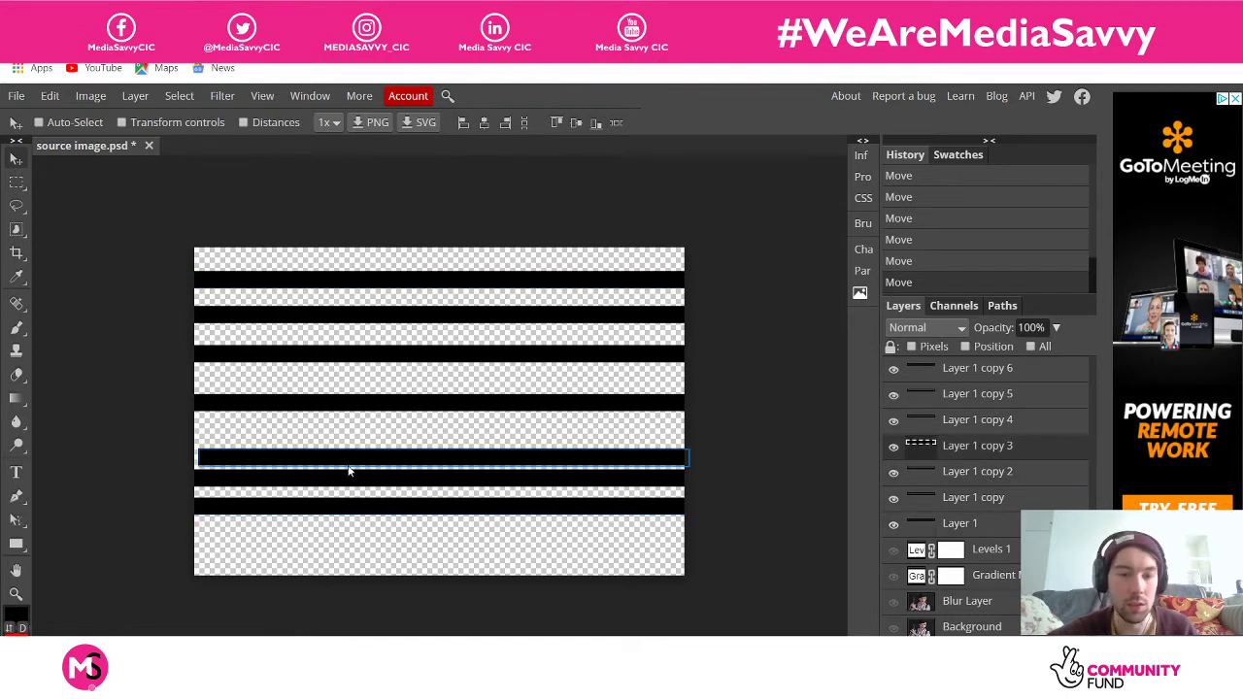
{"action": "left_click_drag", "start_coordinate": [340, 466], "coordinate": [336, 446]}
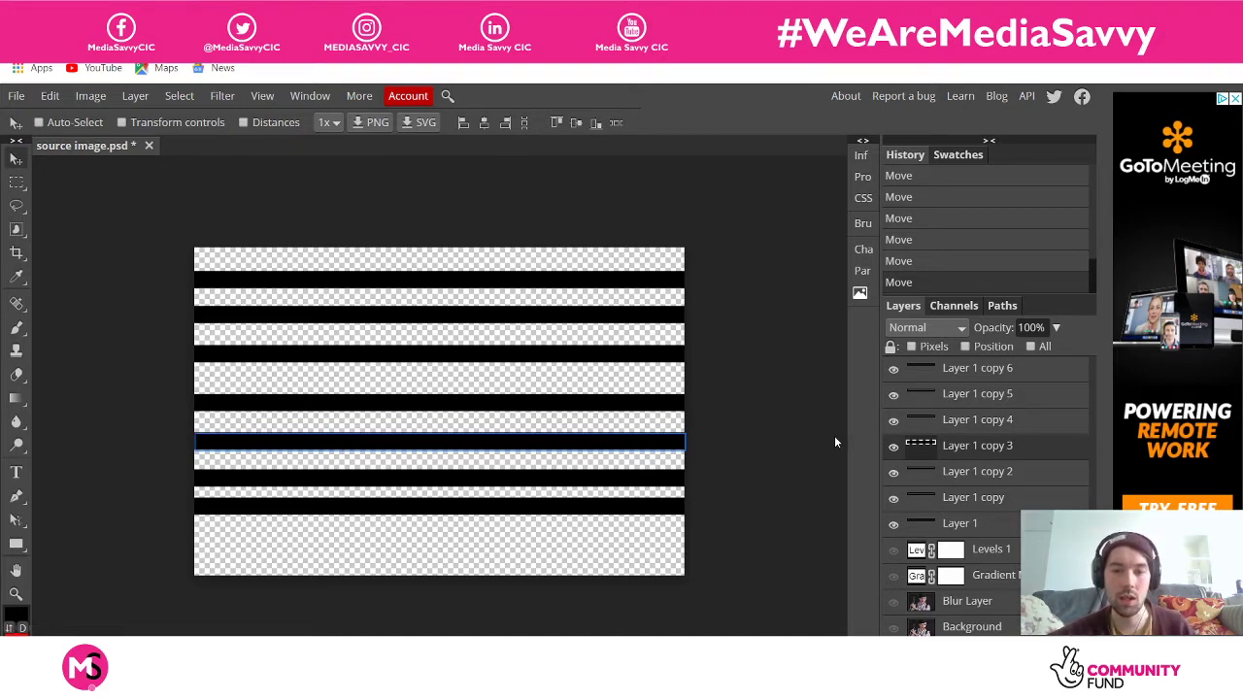
Nudge Layer 1 copy 2 slightly down and Layer 1 copy 4 slightly up
{"action": "left_click", "coordinate": [962, 429]}
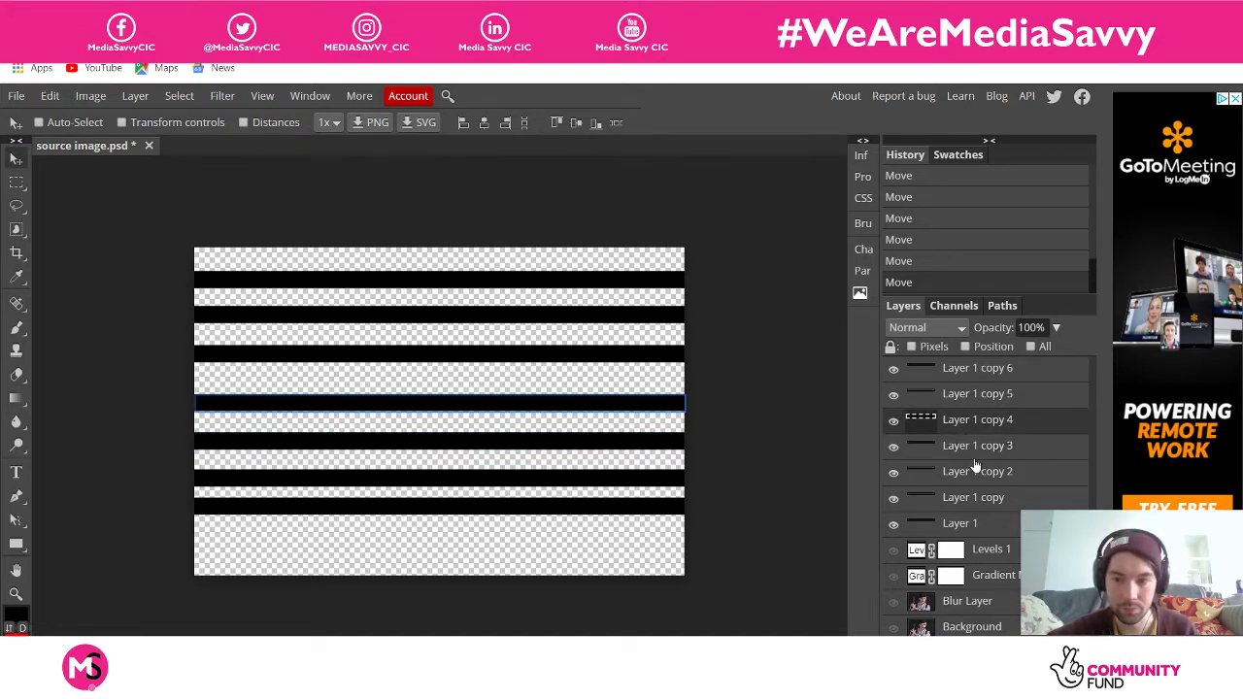
{"action": "left_click", "coordinate": [974, 473]}
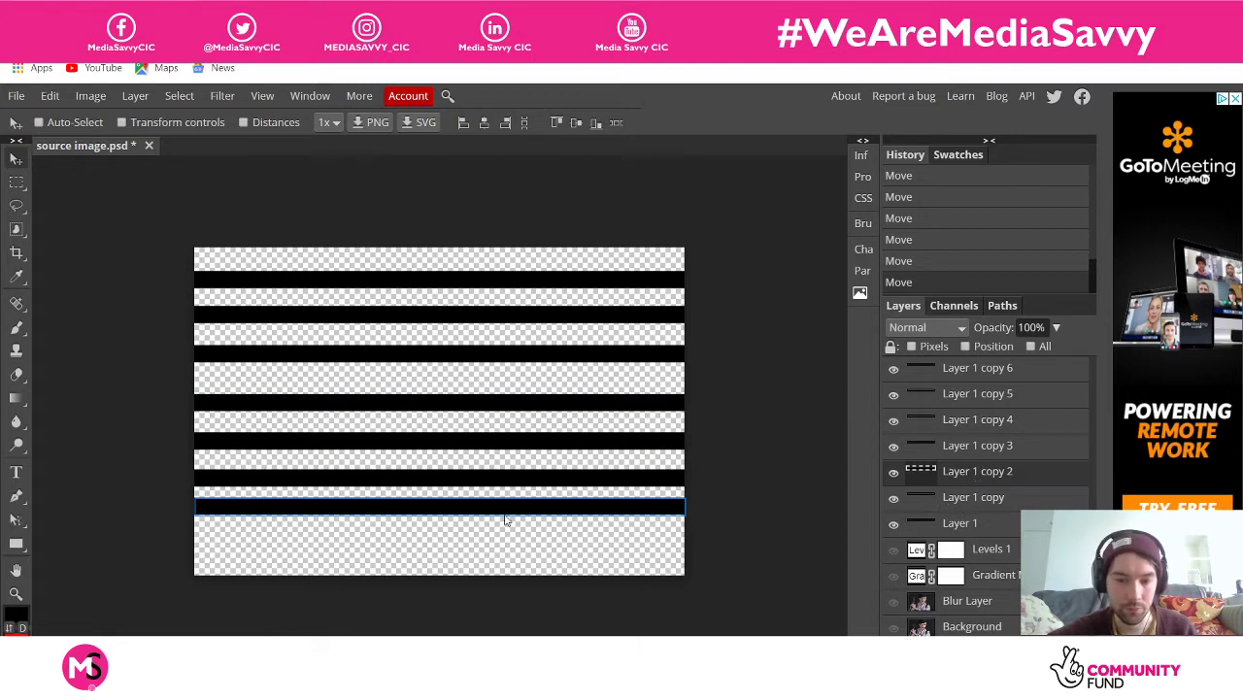
{"action": "left_click_drag", "start_coordinate": [492, 511], "coordinate": [495, 524]}
{"action": "left_click", "coordinate": [948, 499]}
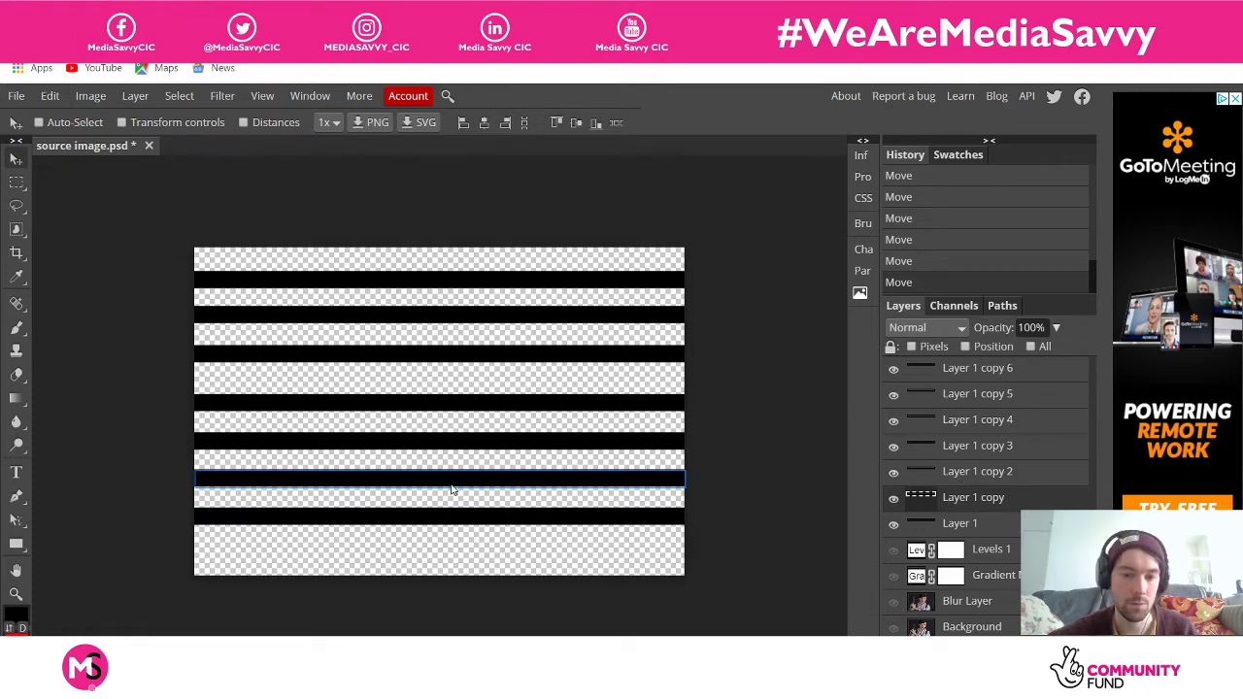
{"action": "left_click", "coordinate": [977, 425]}
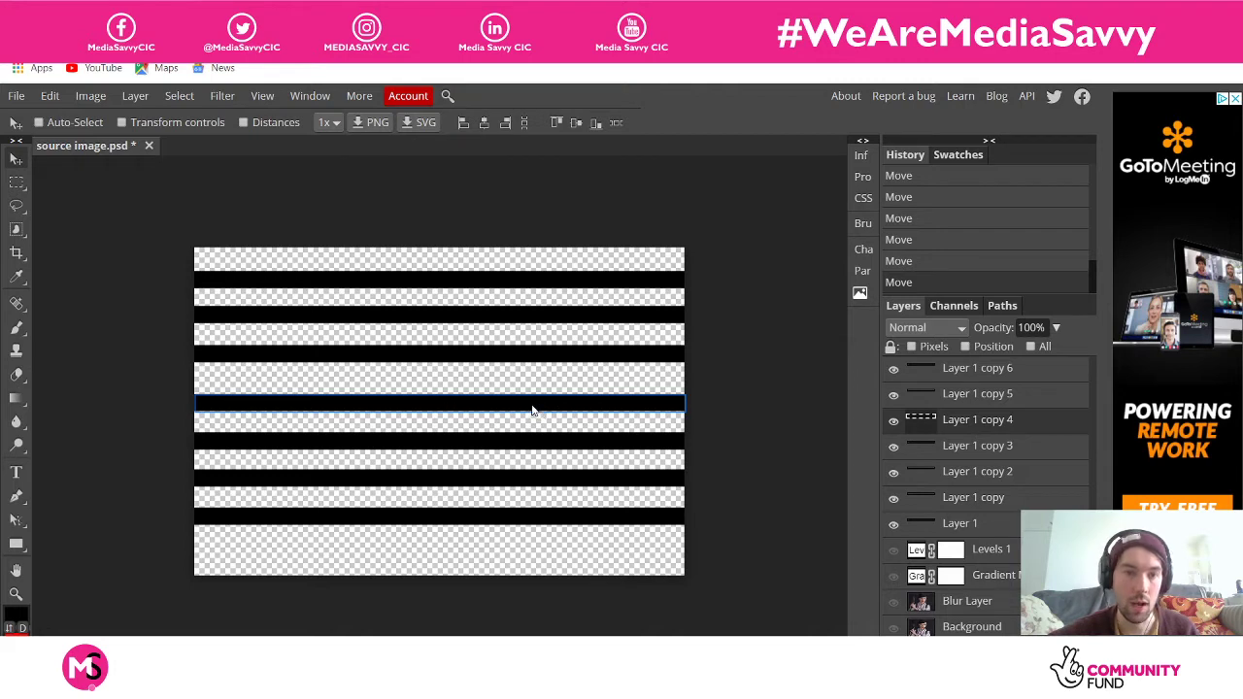
{"action": "left_click_drag", "start_coordinate": [533, 407], "coordinate": [530, 398]}
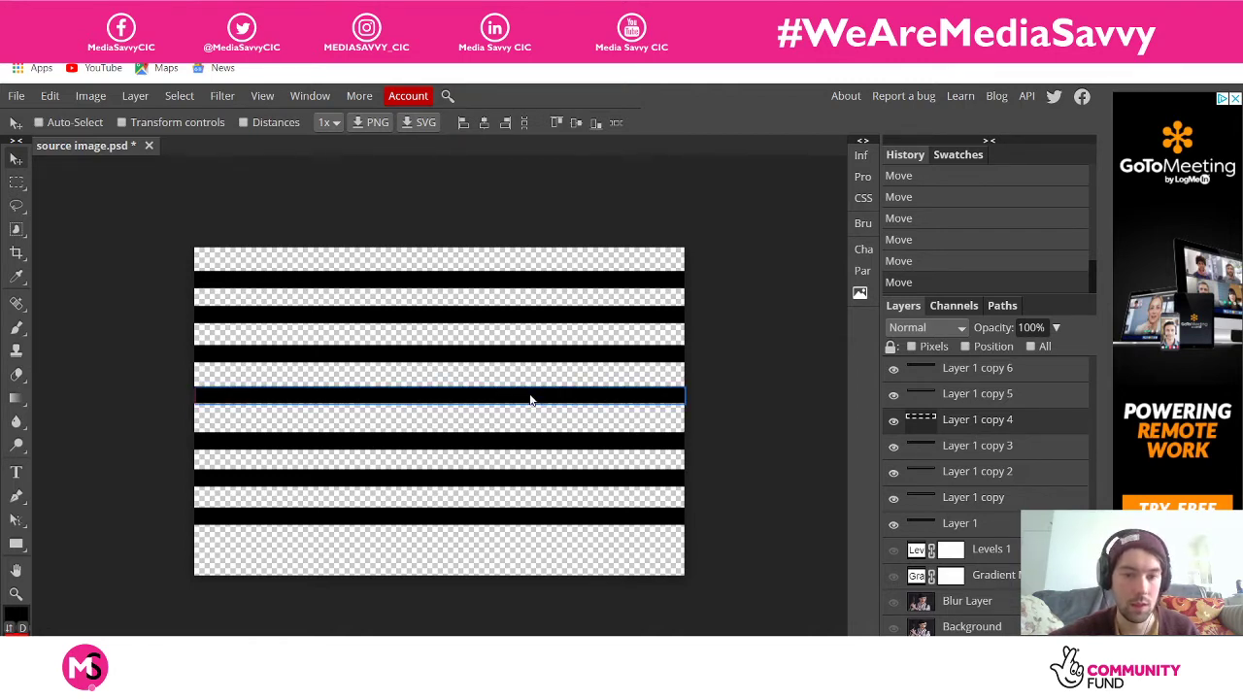
{"action": "left_click", "coordinate": [977, 474]}
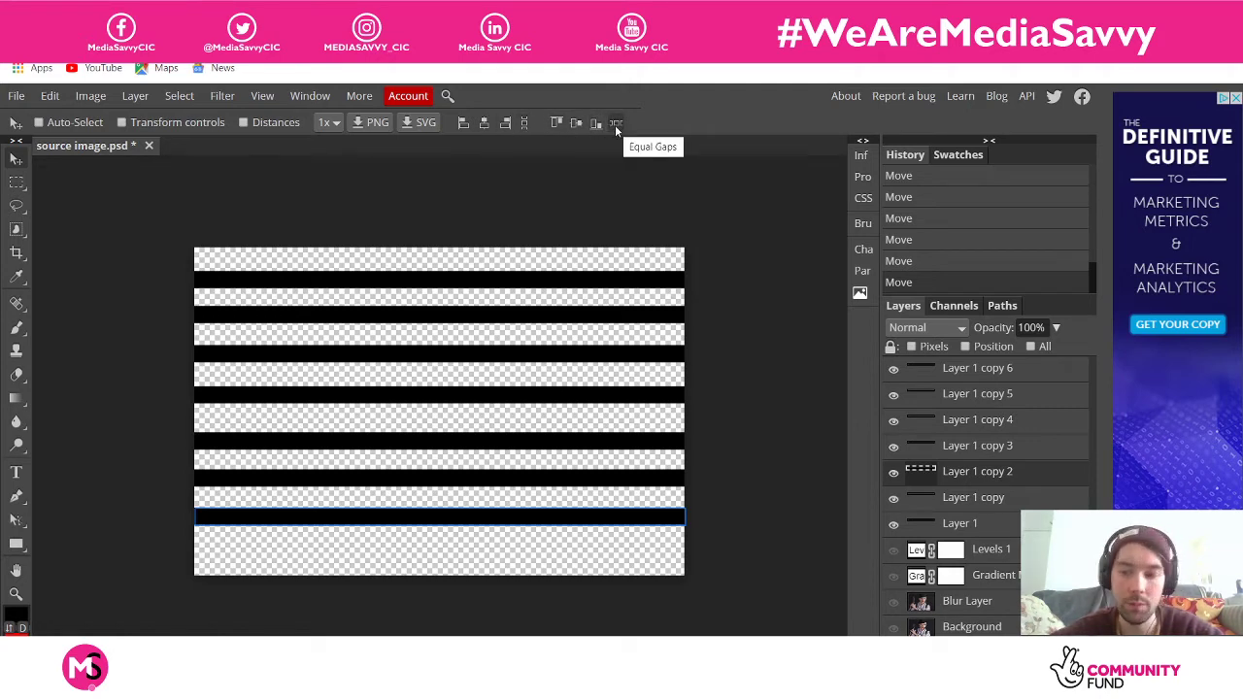
Select all seven stripe layers, shift them up slightly and distribute them with Equal Gaps
{"action": "left_click", "coordinate": [980, 525]}
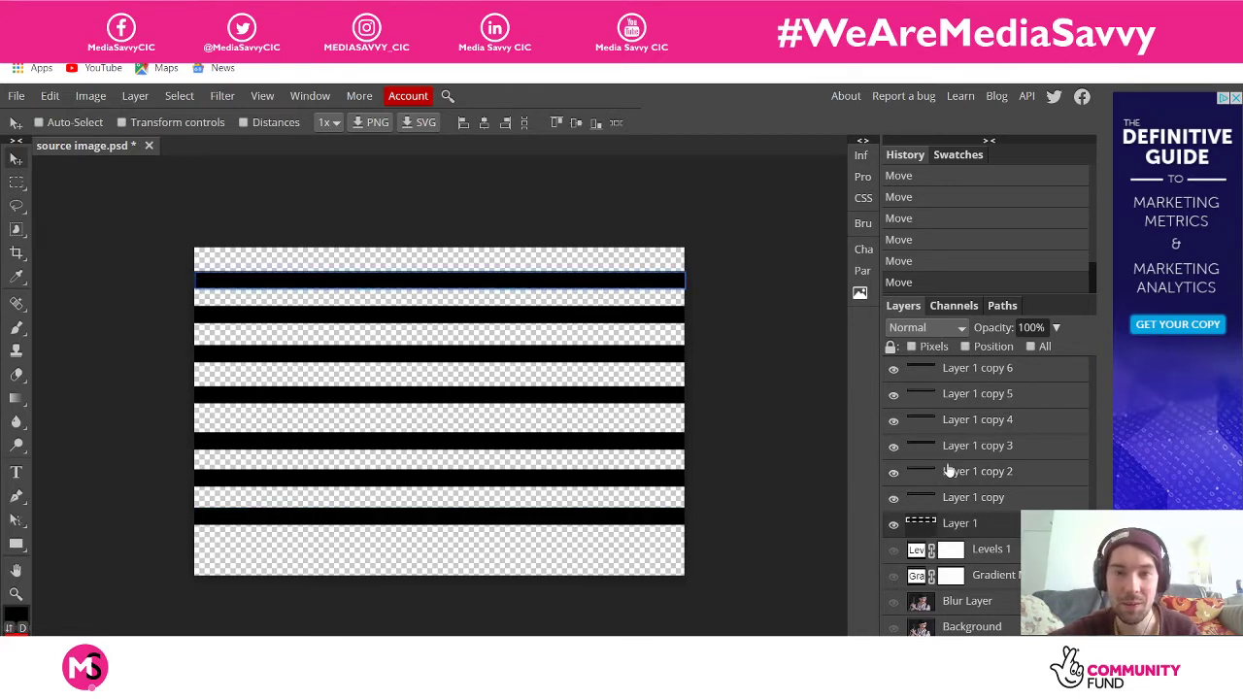
{"action": "left_click", "coordinate": [980, 372], "text": "shift"}
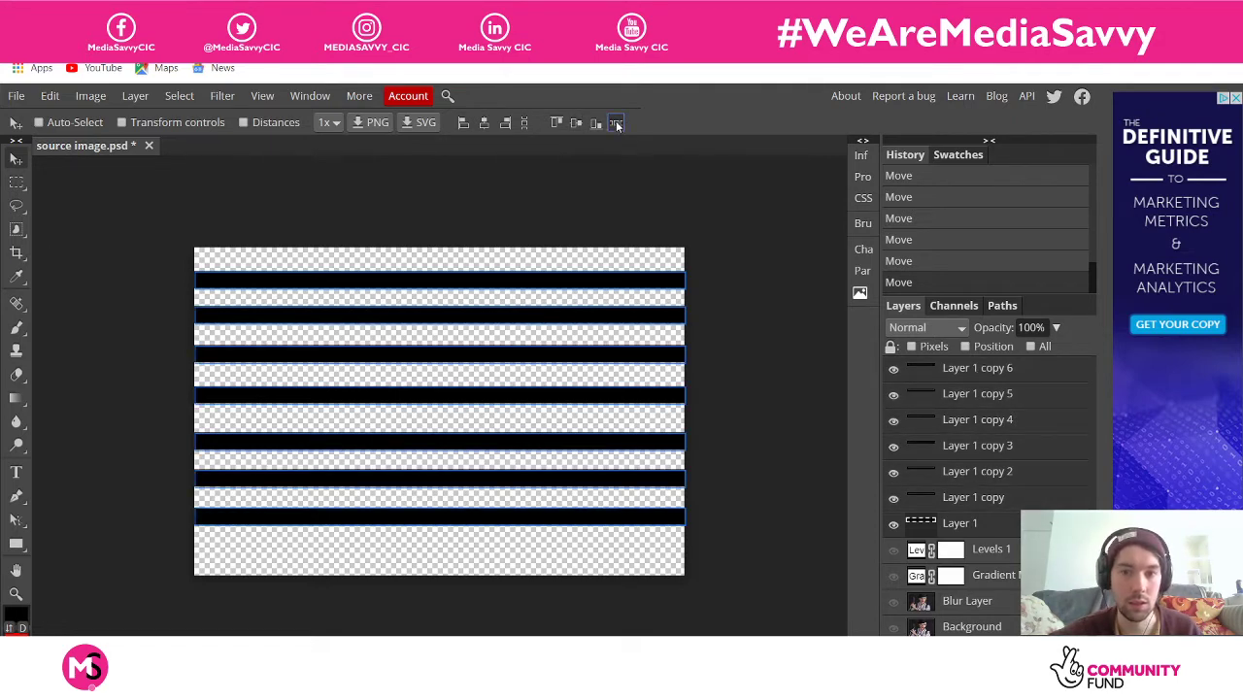
{"action": "left_click_drag", "start_coordinate": [550, 288], "coordinate": [550, 284]}
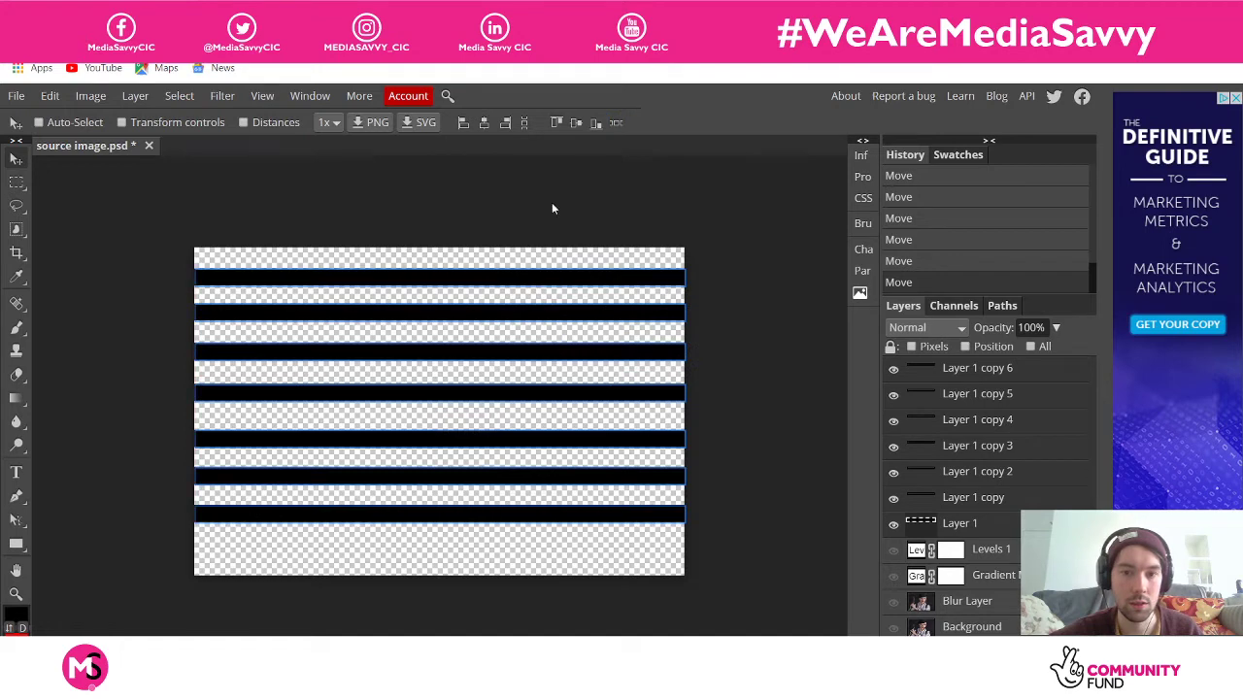
{"action": "left_click", "coordinate": [523, 124]}
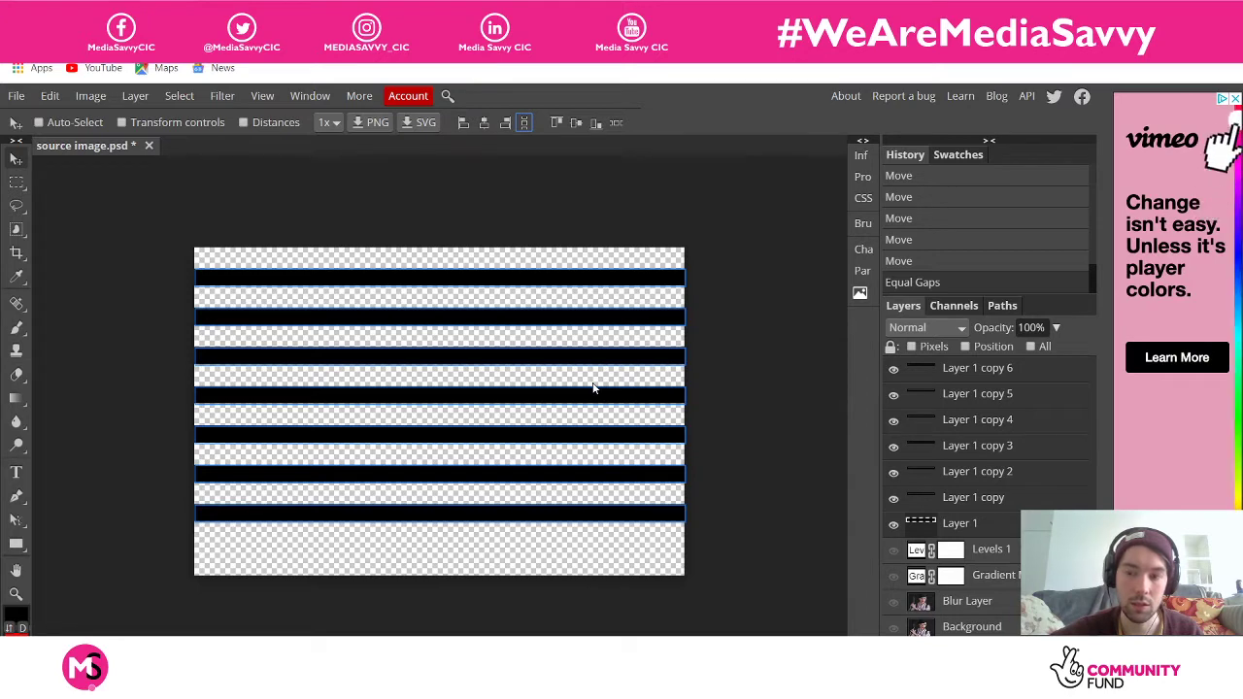
Undo the spacing and shift, reselect all seven stripes and apply Equal Gaps again
{"action": "left_click", "coordinate": [1008, 529]}
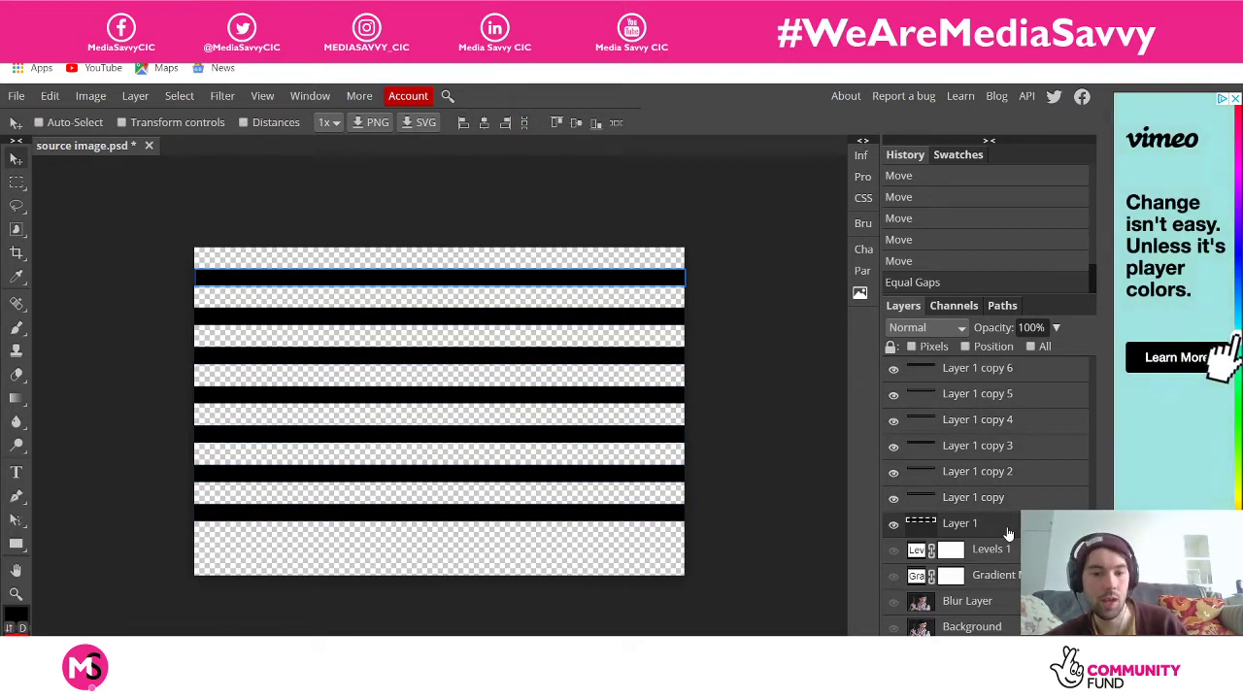
{"action": "key", "text": "ctrl+z"}
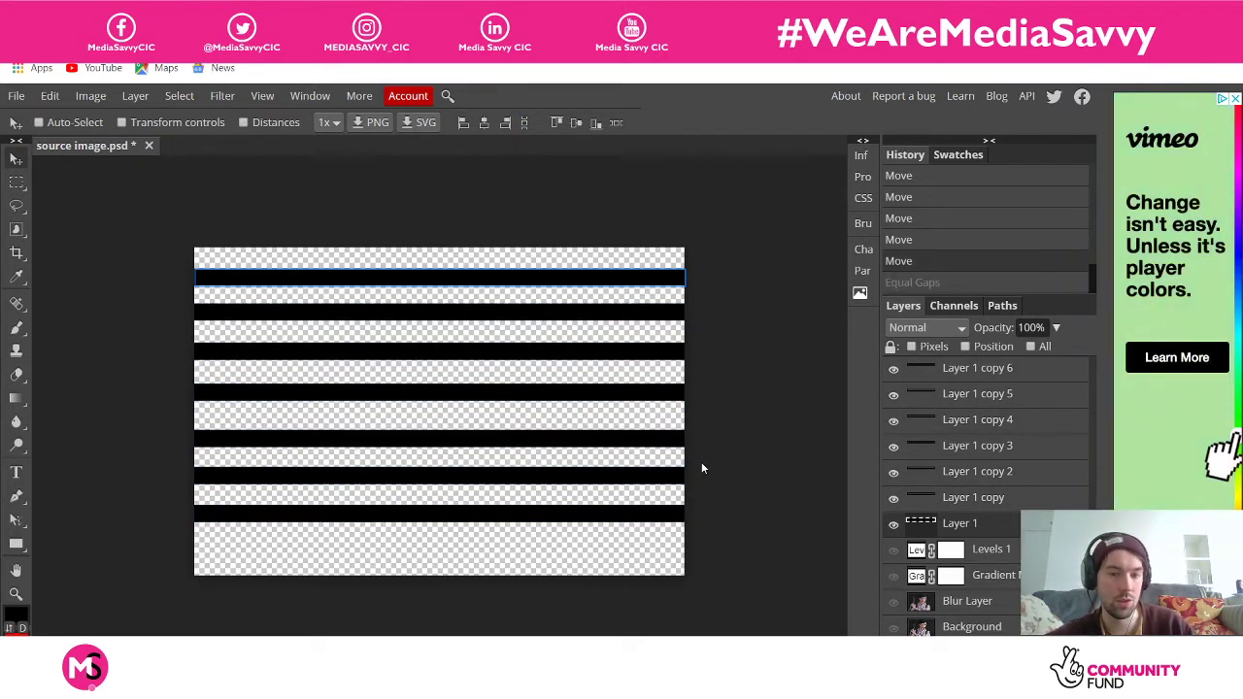
{"action": "key", "text": "ctrl+z"}
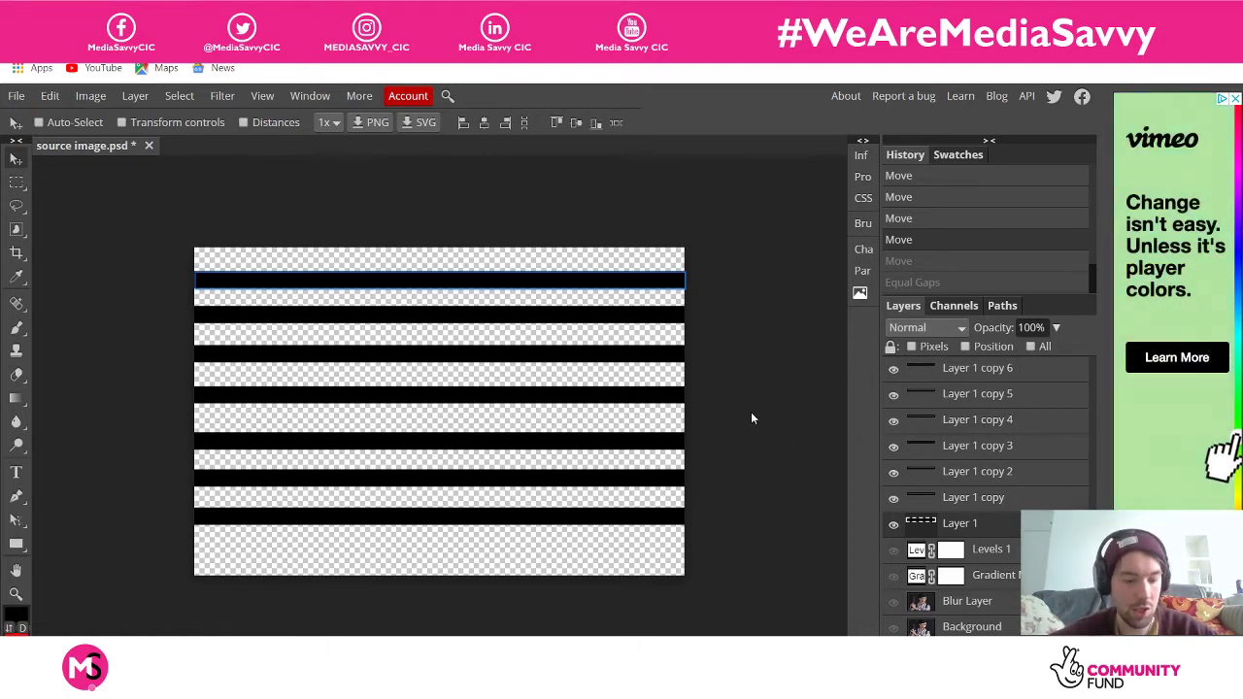
{"action": "left_click", "coordinate": [961, 371], "text": "shift"}
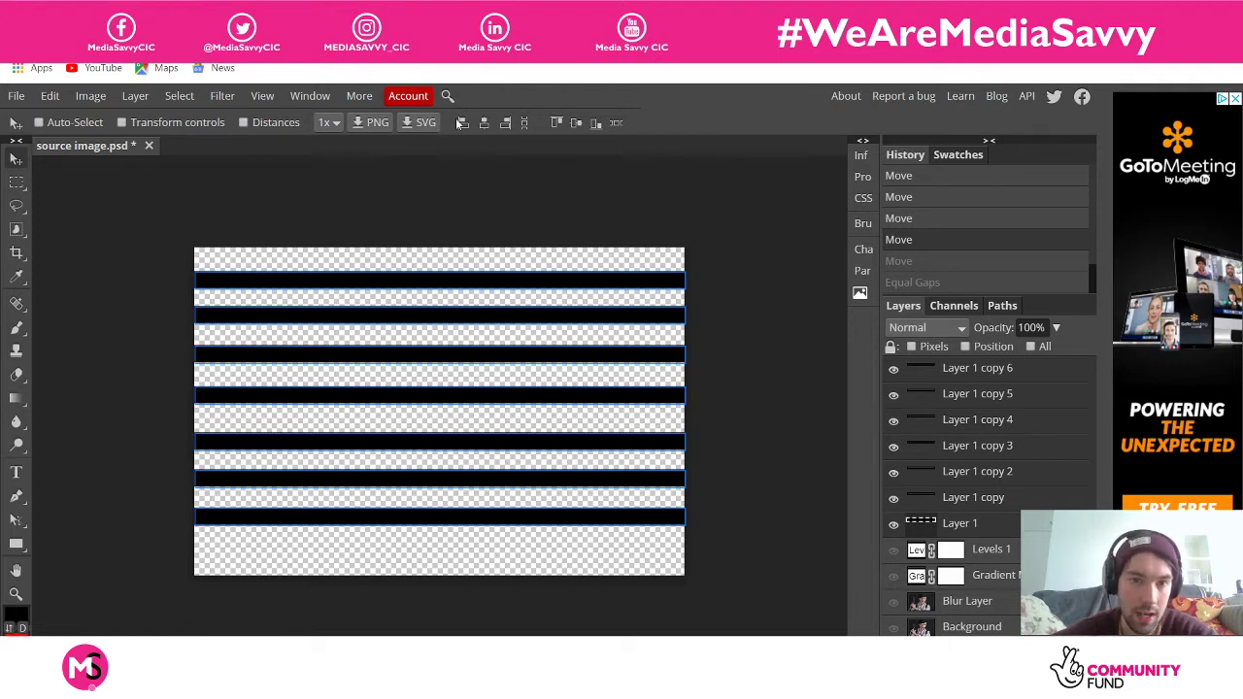
{"action": "left_click", "coordinate": [524, 123]}
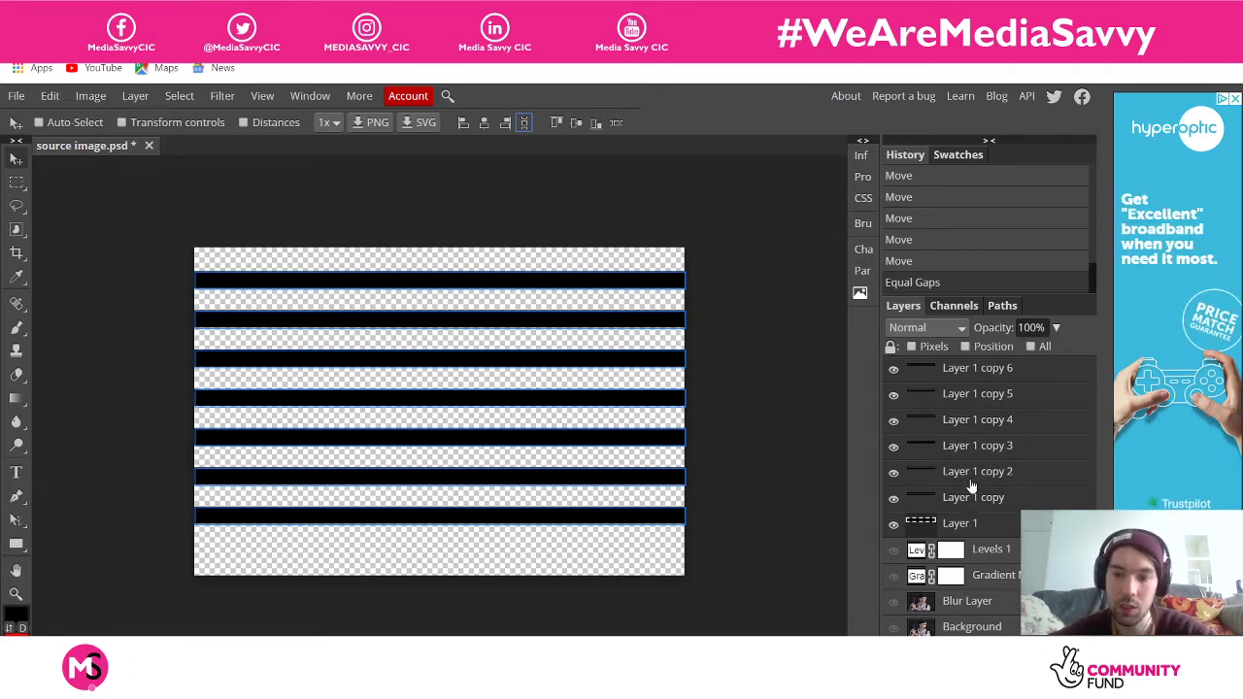
Merge the selected stripe layers, then undo that merge and clear the selection
{"action": "right_click", "coordinate": [966, 427]}
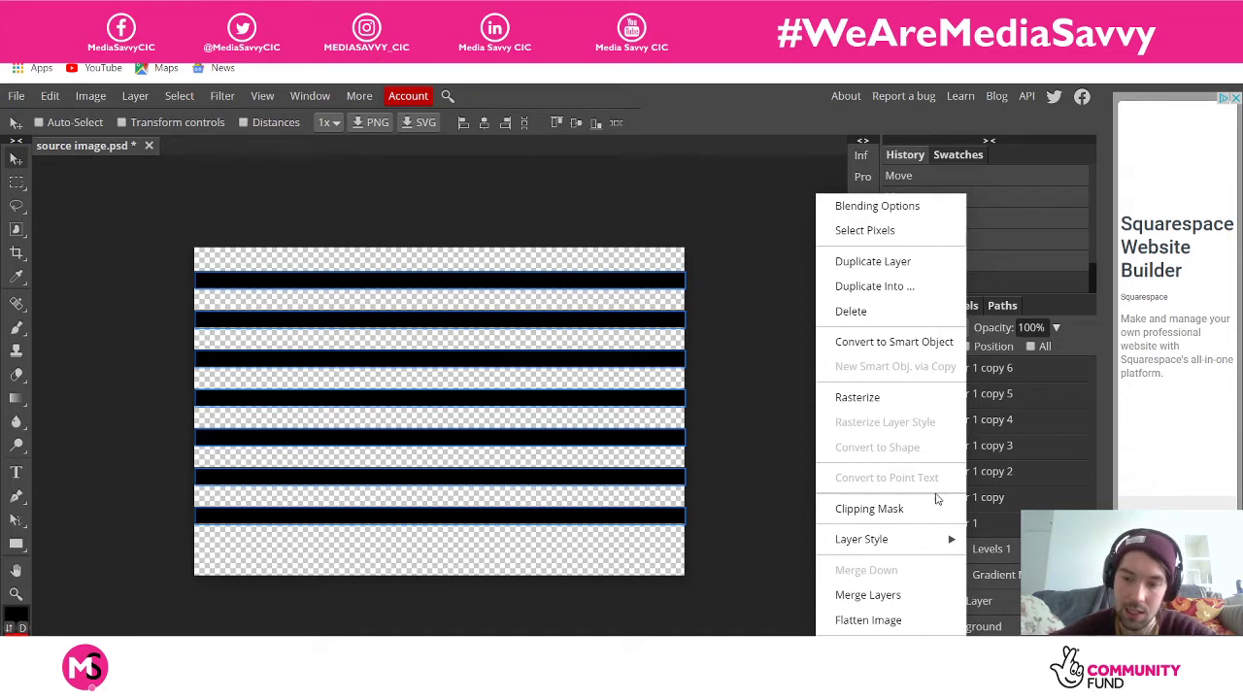
{"action": "left_click", "coordinate": [900, 601]}
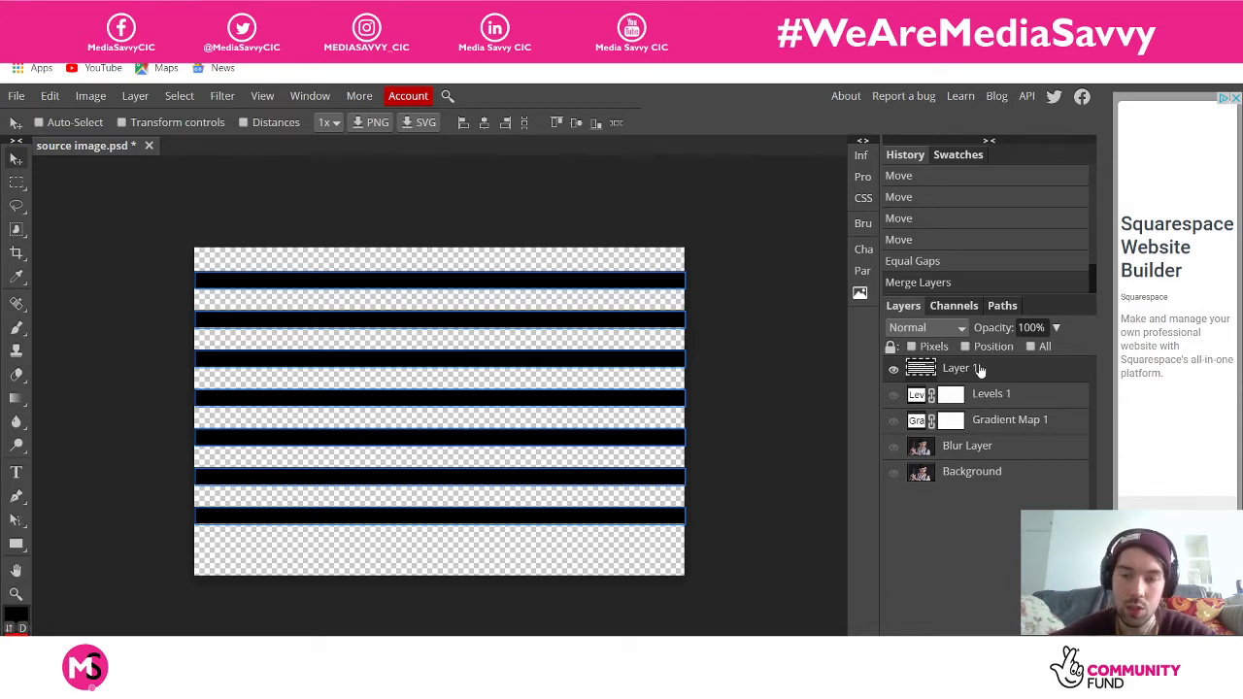
{"action": "key", "text": "ctrl+z"}
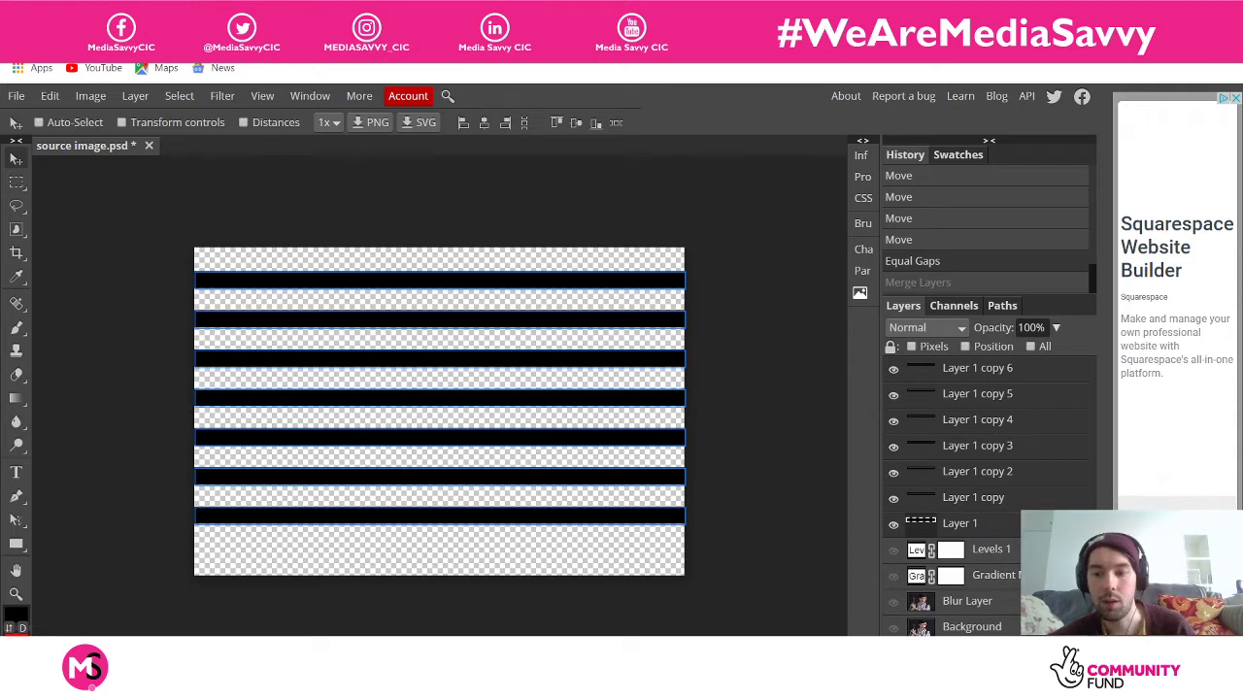
{"action": "key", "text": "Escape"}
Select Layer 1 through Layer 1 copy 6 and merge them into a single Layer 1
{"action": "left_click", "coordinate": [1016, 528]}
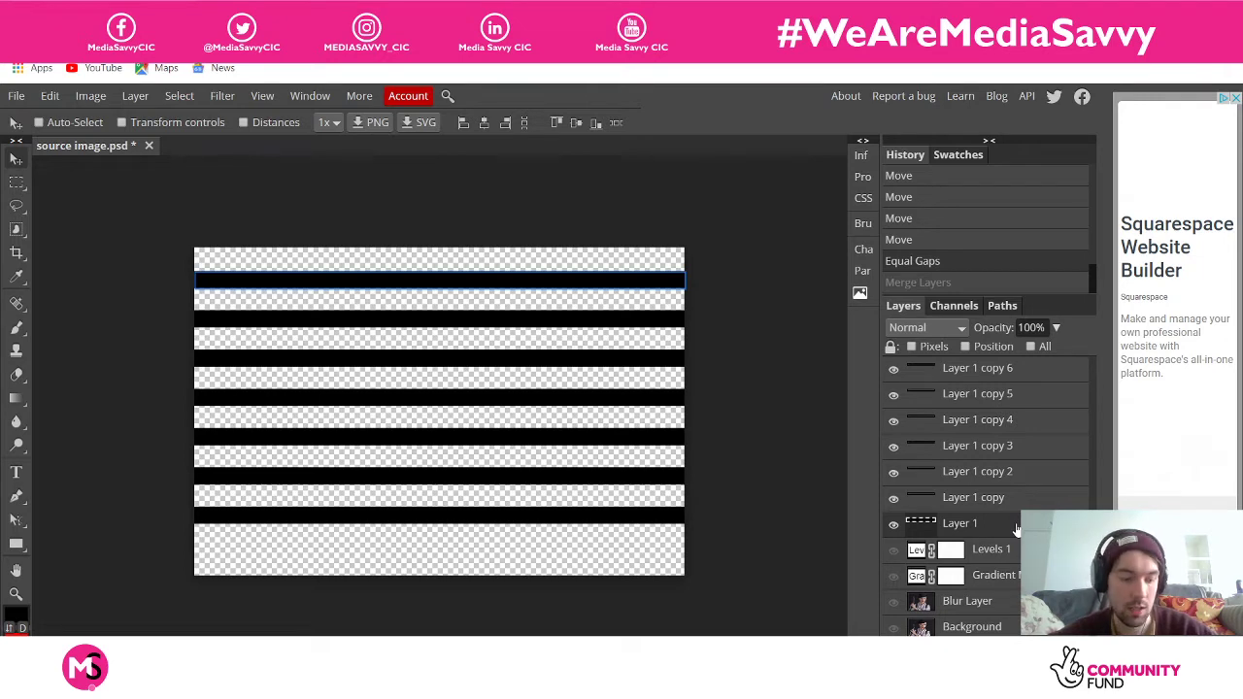
{"action": "left_click", "coordinate": [987, 375], "text": "shift"}
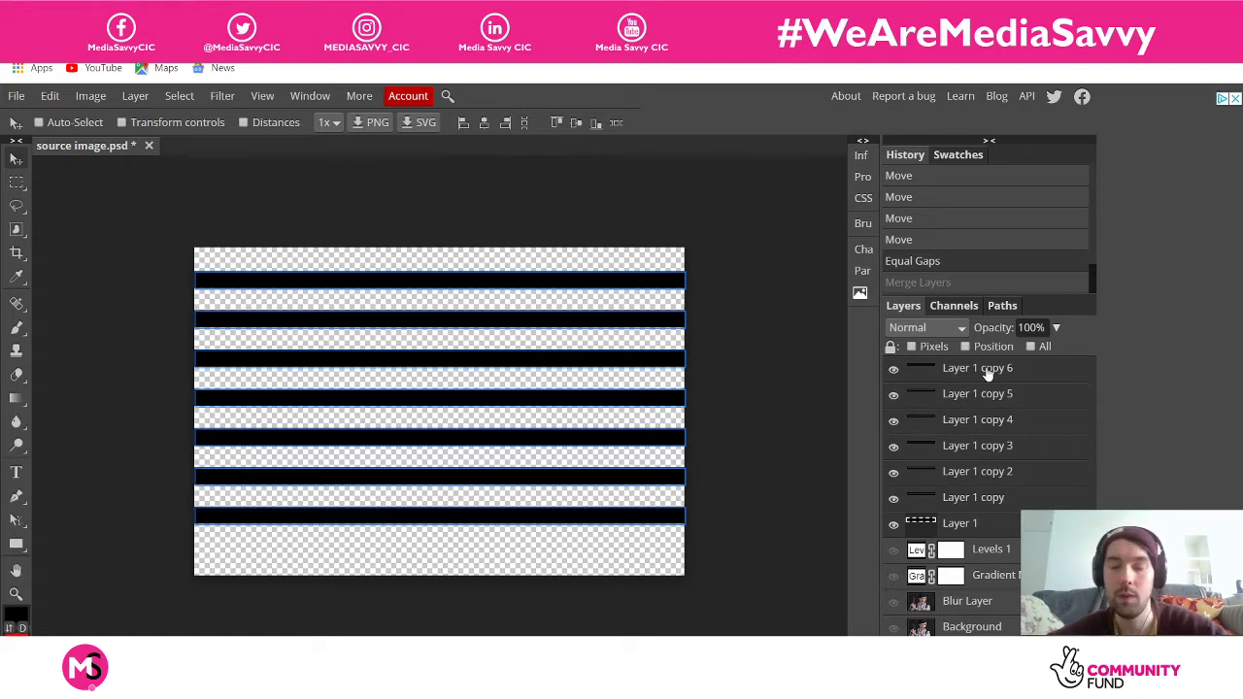
{"action": "right_click", "coordinate": [987, 372]}
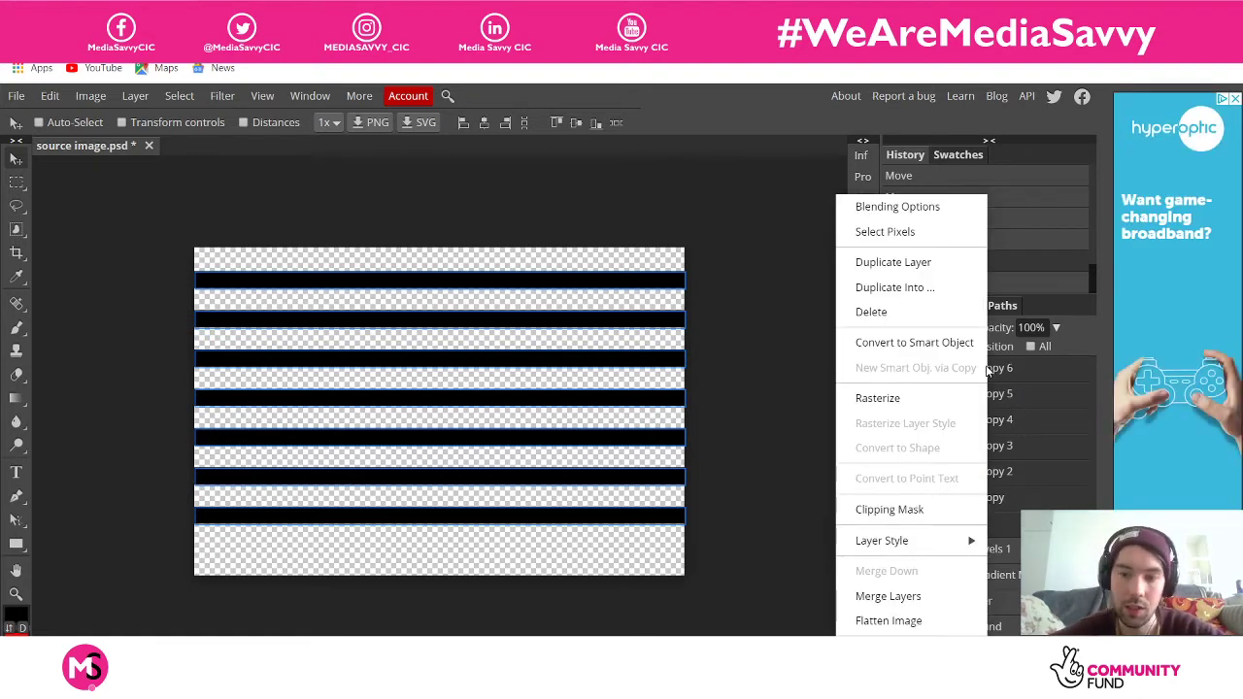
{"action": "left_click", "coordinate": [915, 597]}
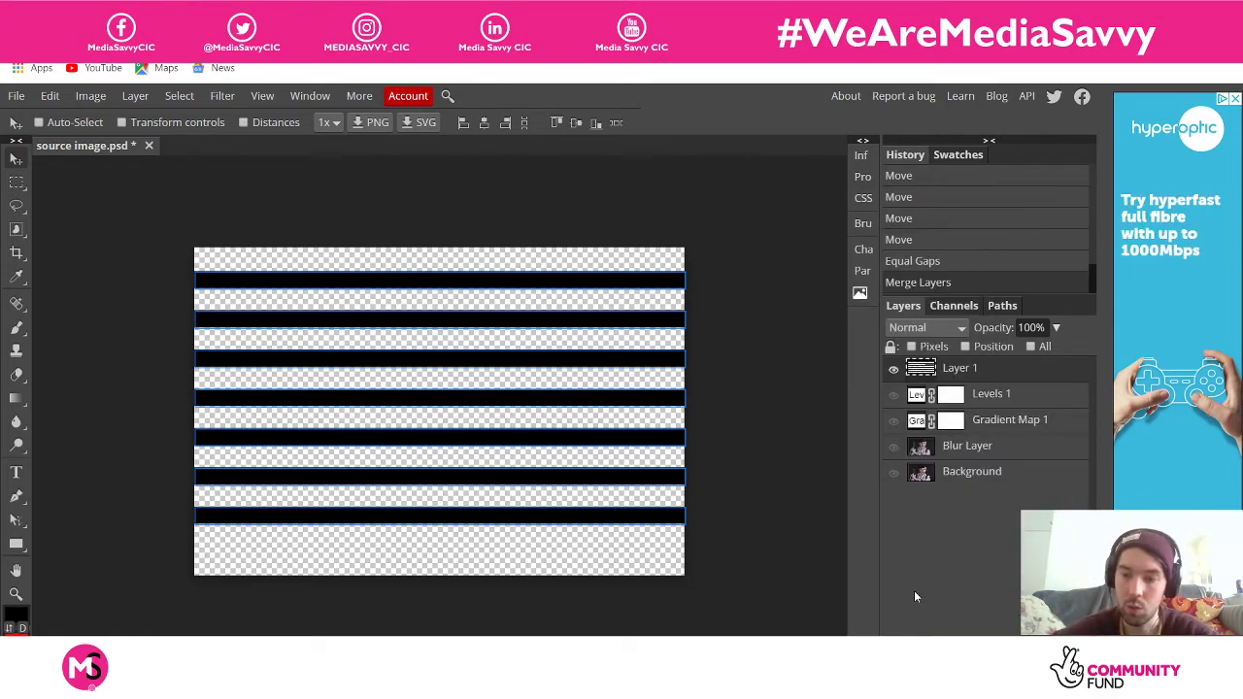
Rename the merged Layer 1 to 'Black Bars'
{"action": "double_click", "coordinate": [969, 370]}
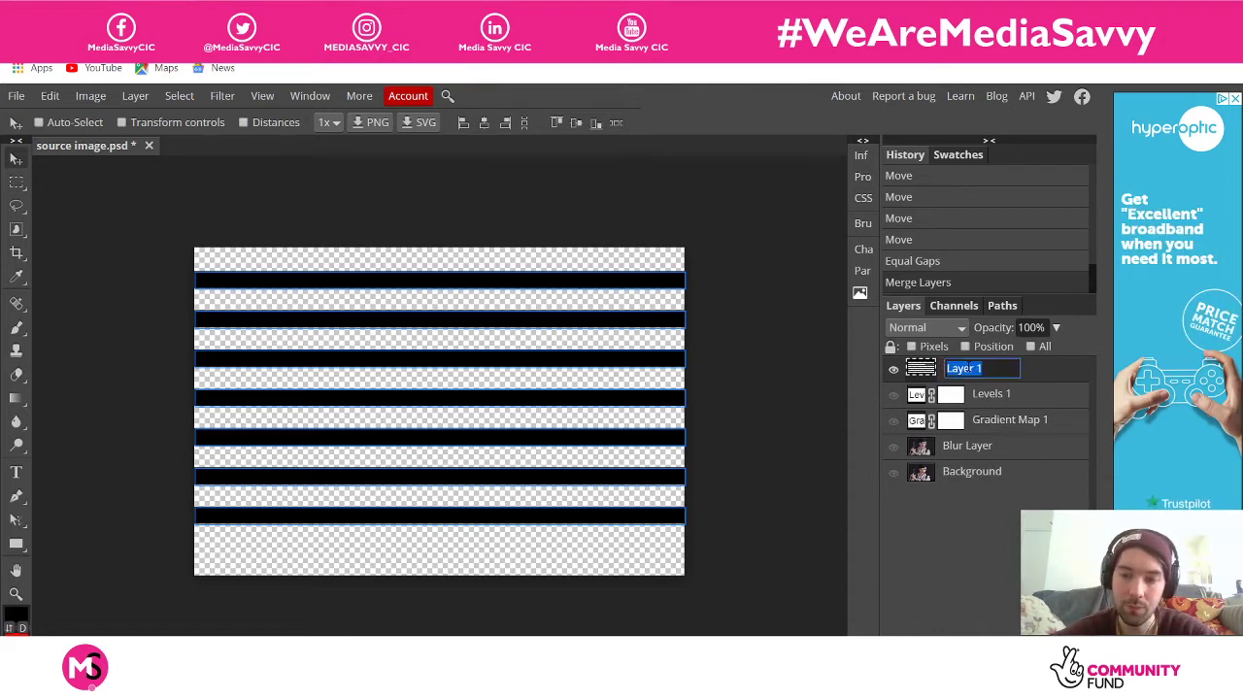
{"action": "key", "text": "BackSpace"}
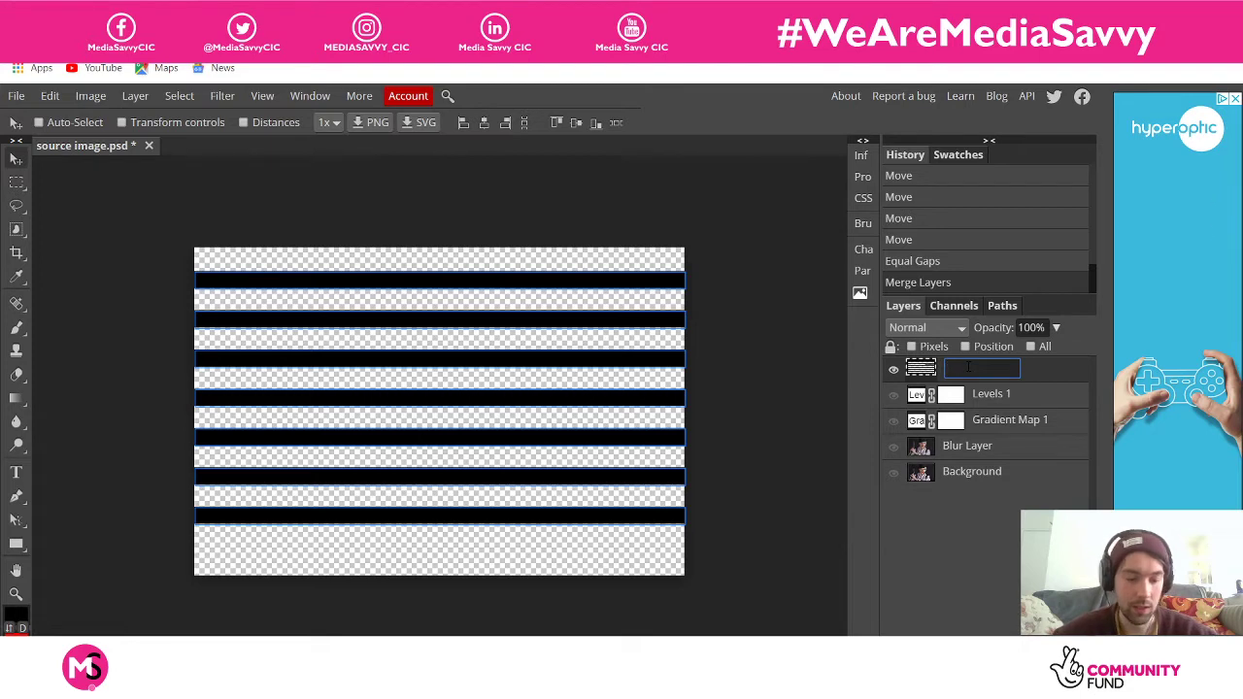
{"action": "type", "text": "Black Bars"}
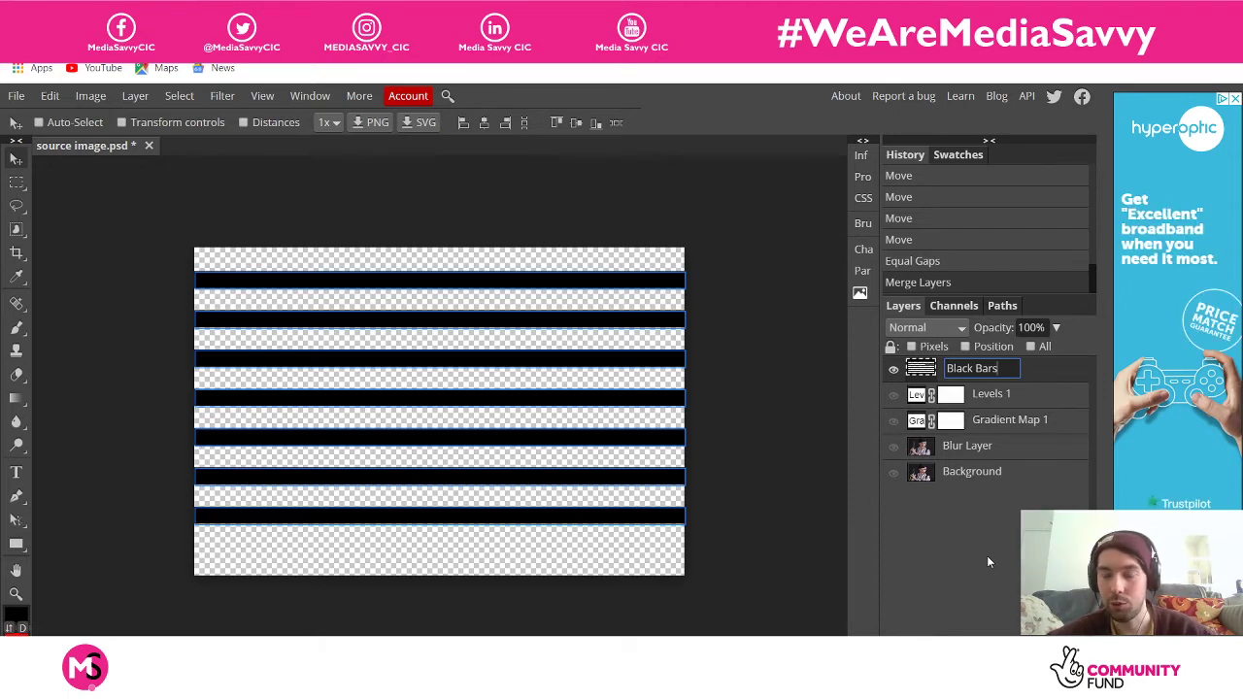
{"action": "key", "text": "Return"}
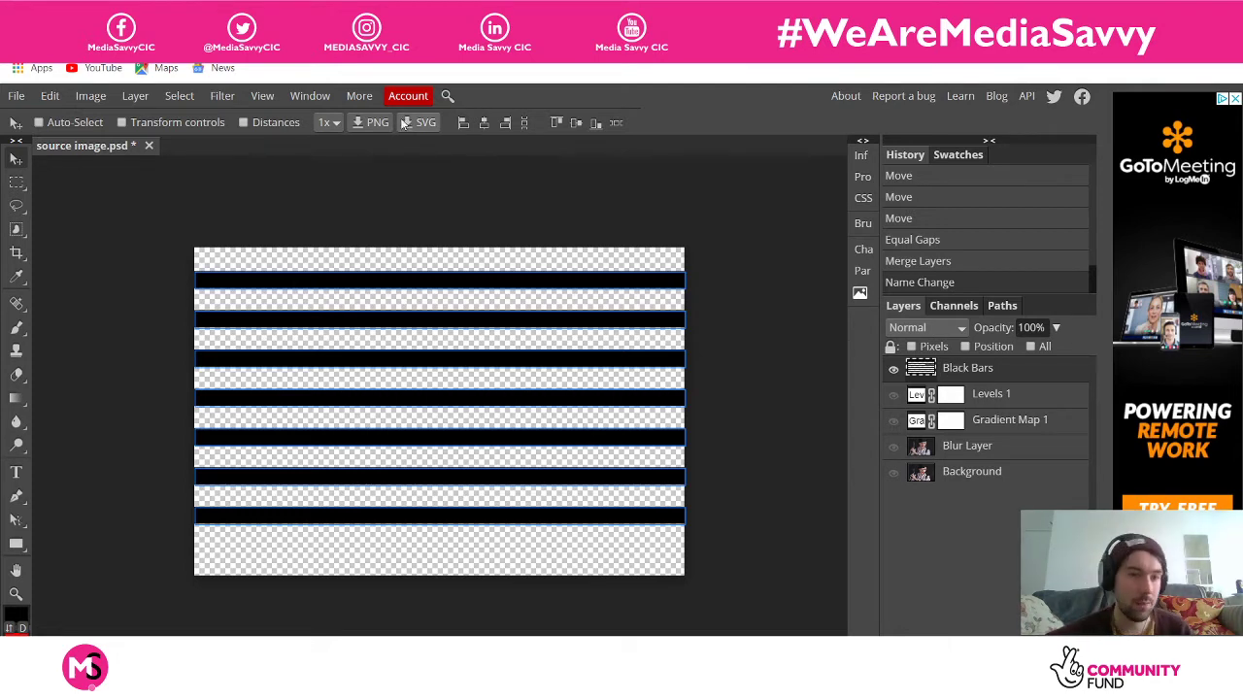
Free-transform Black Bars, enlarging it to about 103% and rotating it -23.1°
{"action": "left_click", "coordinate": [50, 98]}
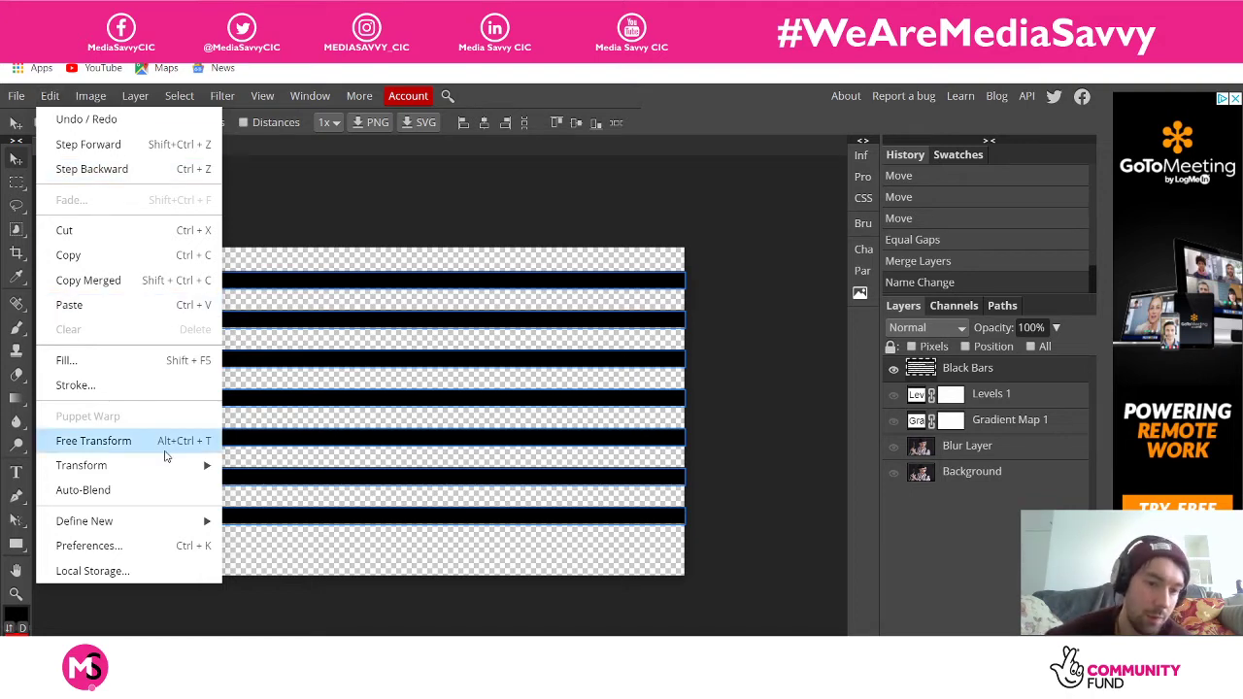
{"action": "mouse_move", "coordinate": [172, 471]}
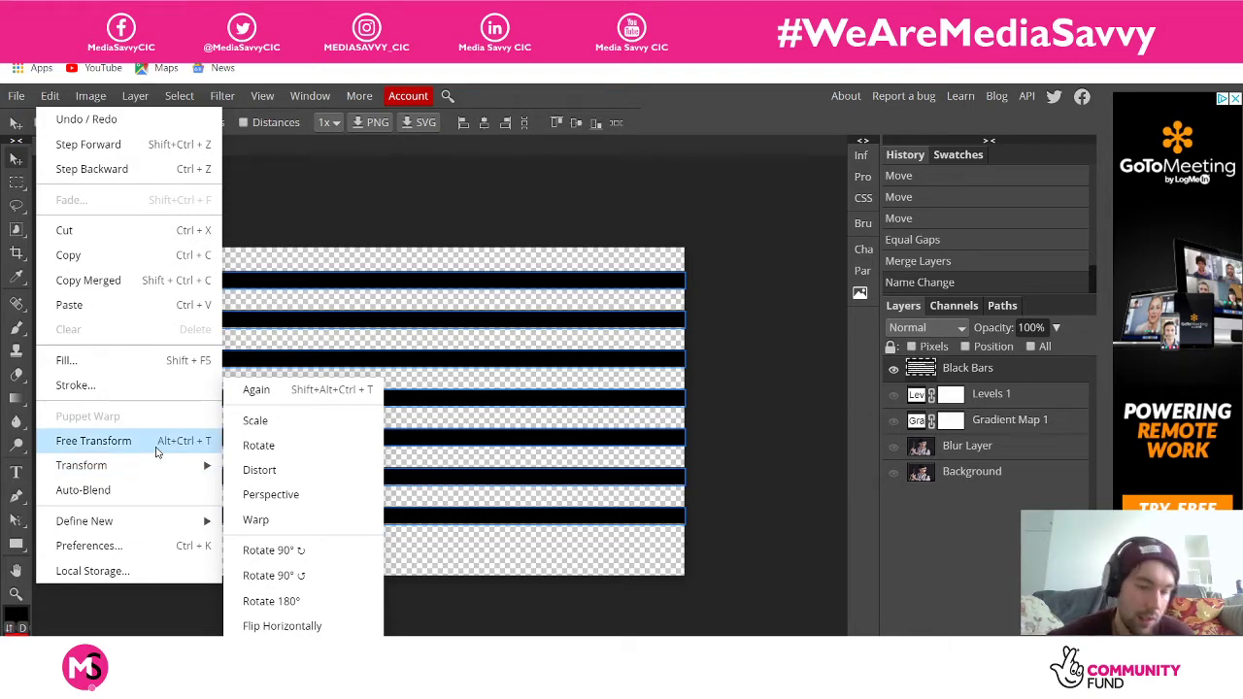
{"action": "left_click", "coordinate": [155, 452]}
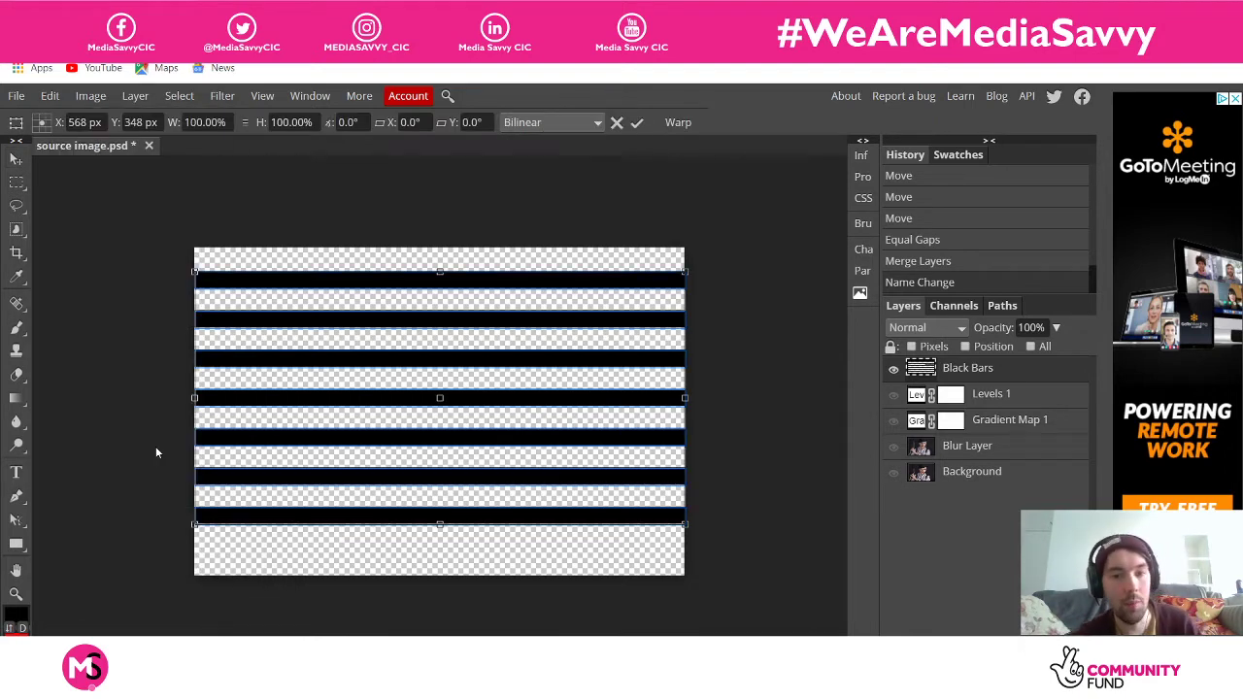
{"action": "left_click", "coordinate": [736, 534]}
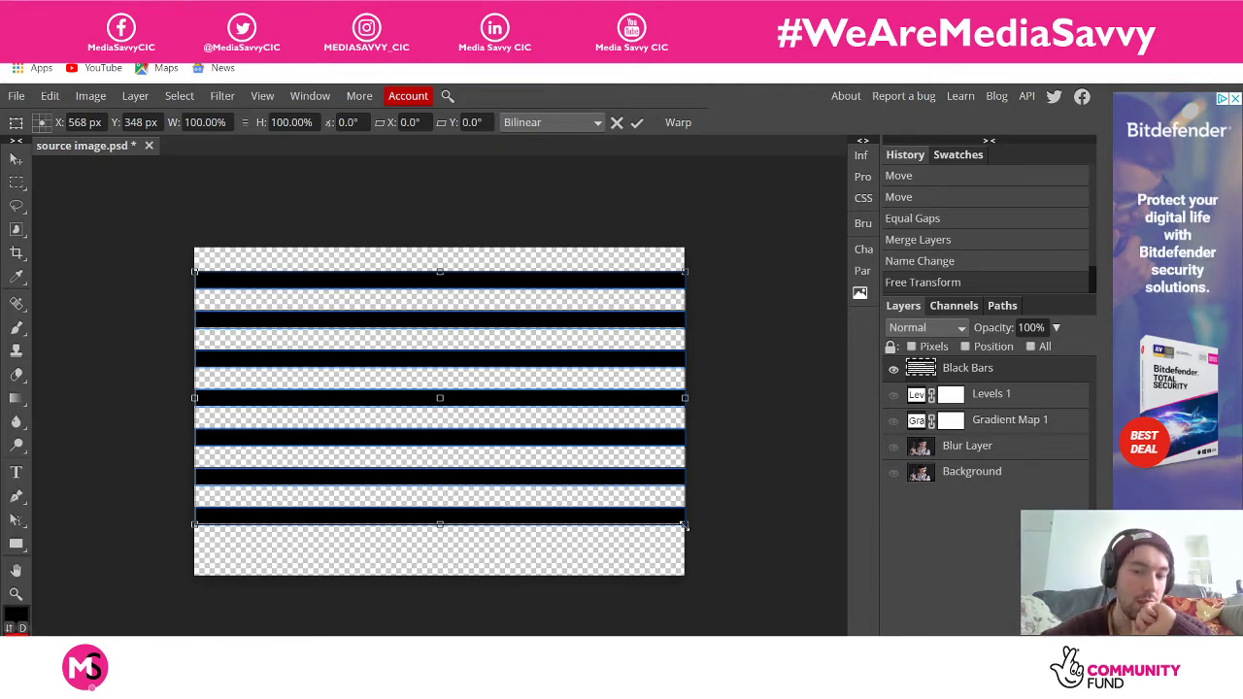
{"action": "left_click_drag", "start_coordinate": [683, 525], "coordinate": [699, 533]}
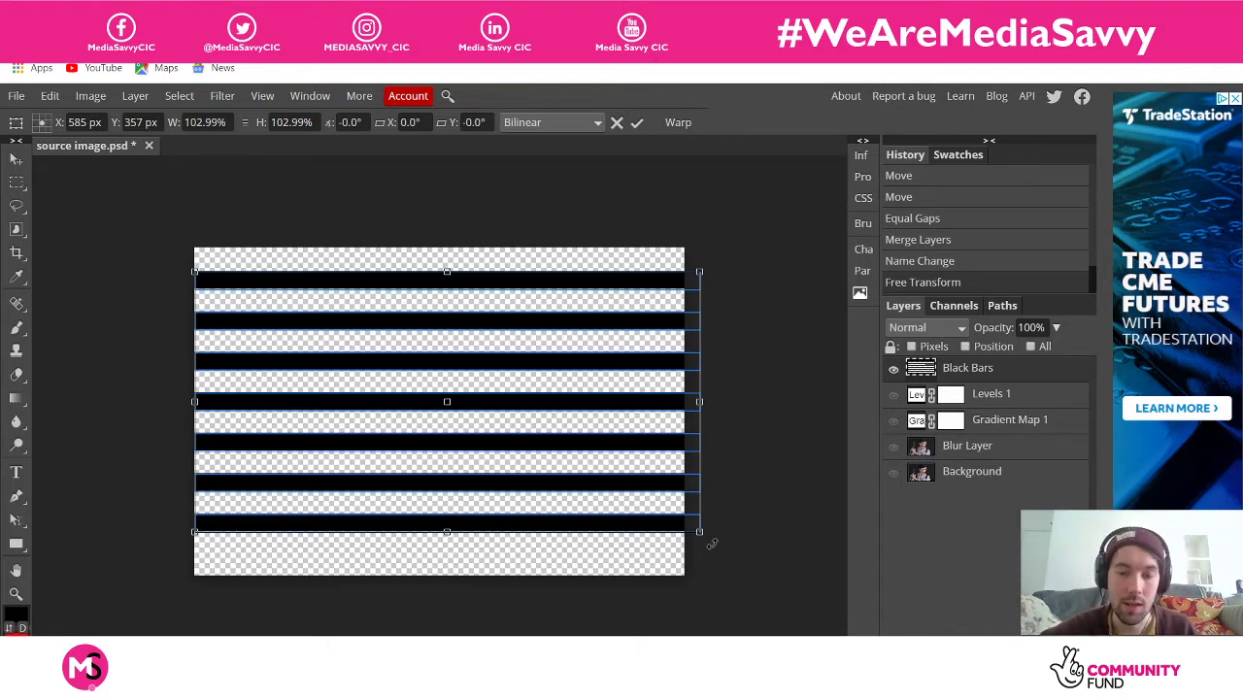
{"action": "left_click_drag", "start_coordinate": [712, 544], "coordinate": [696, 428]}
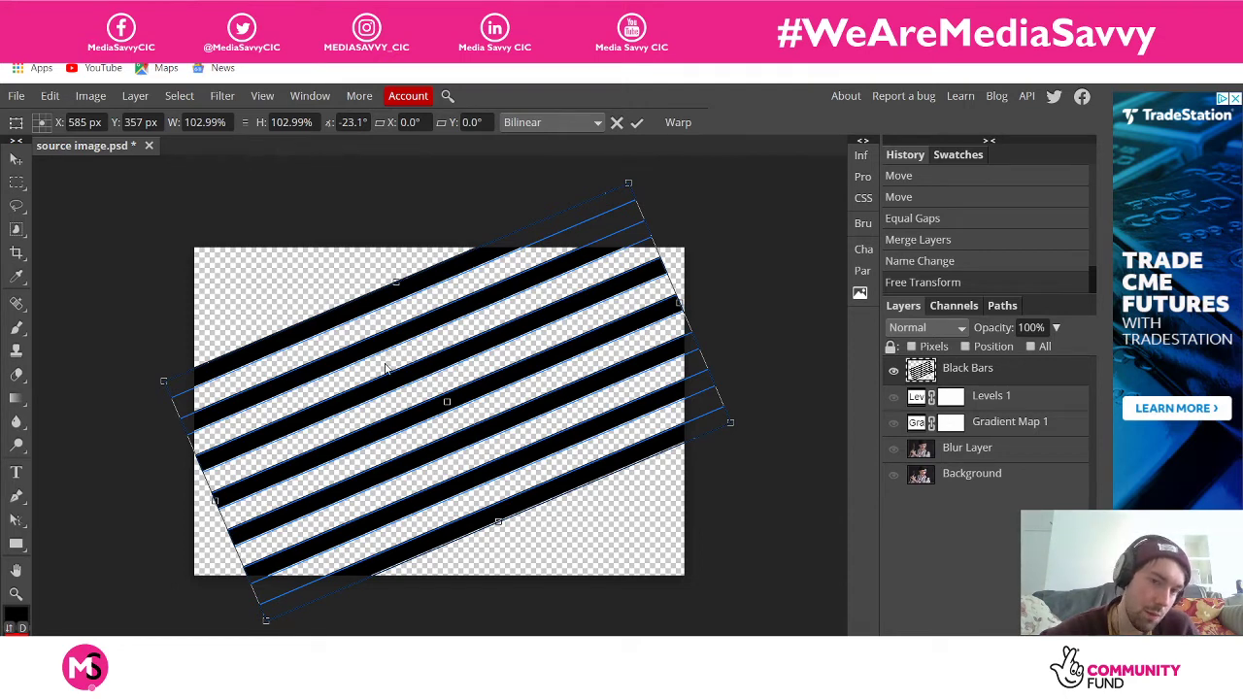
{"action": "right_click", "coordinate": [147, 371]}
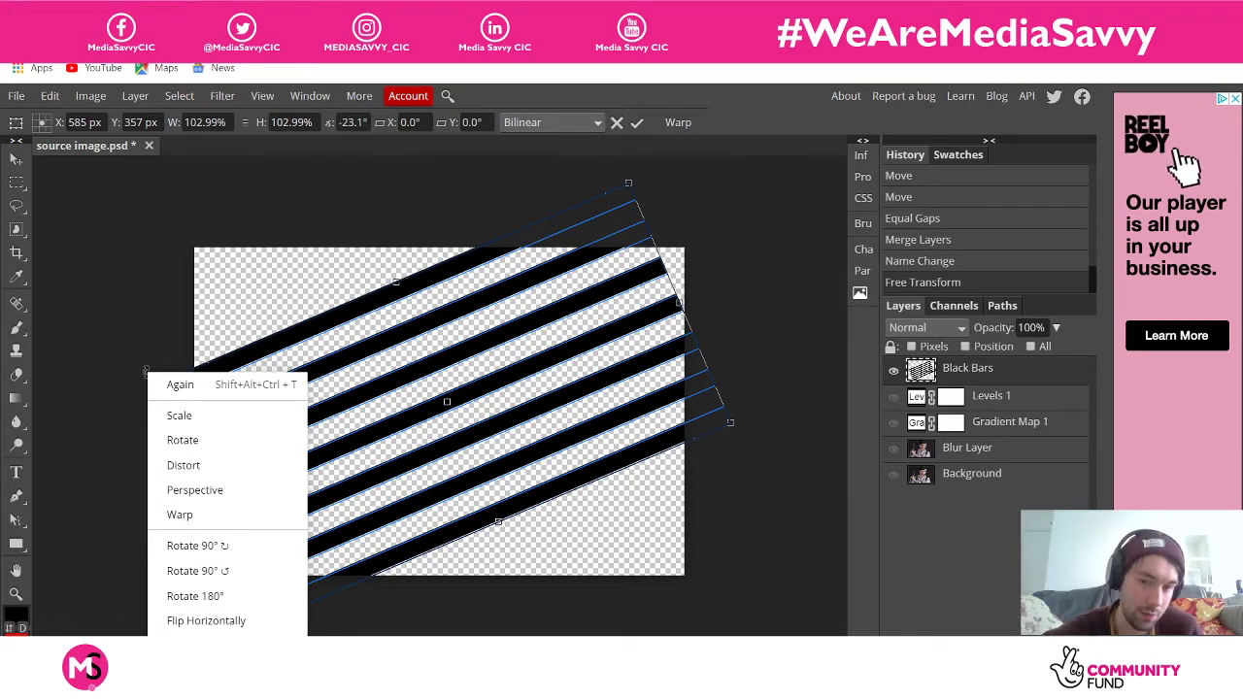
Switch the transform to Perspective and pull the bars' corners outward
{"action": "left_click", "coordinate": [192, 490]}
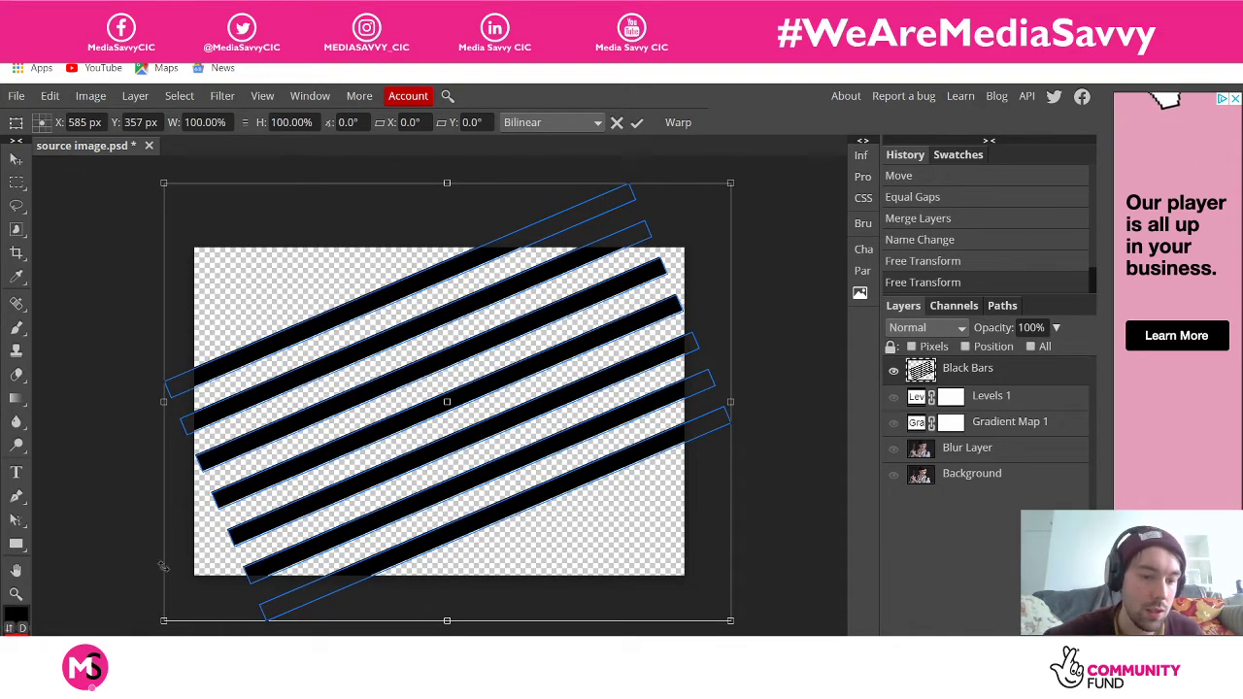
{"action": "left_click_drag", "start_coordinate": [163, 620], "coordinate": [150, 659]}
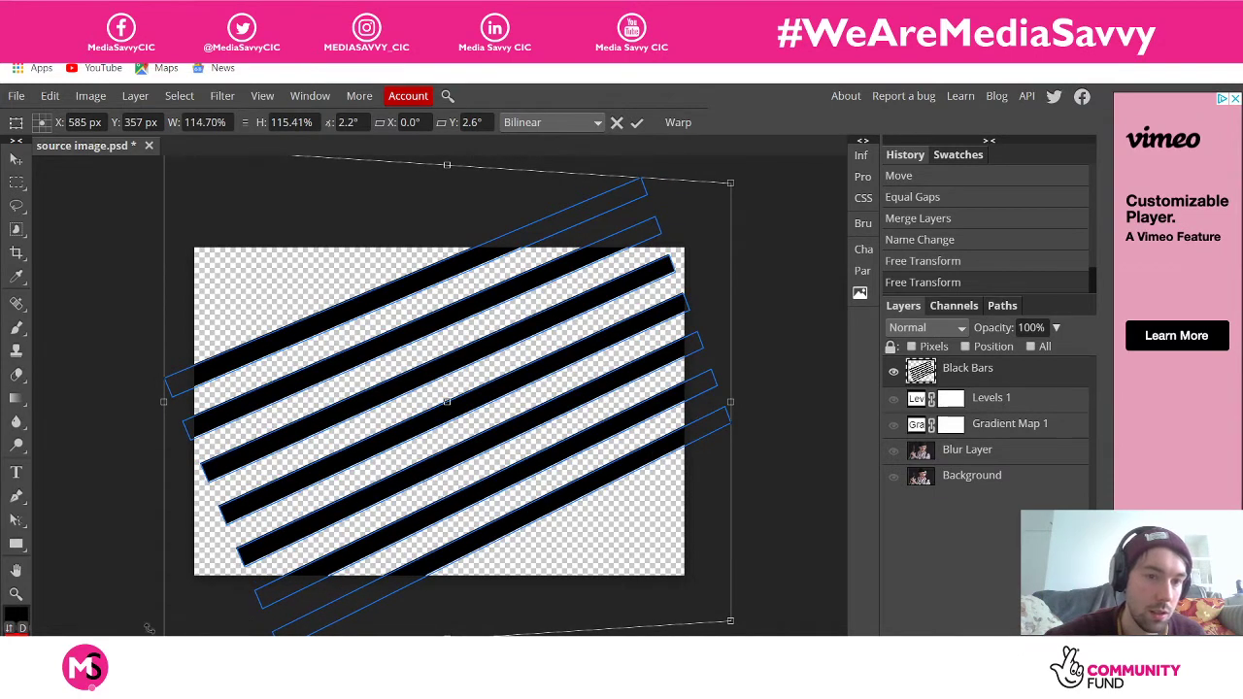
{"action": "key", "text": "ctrl+minus"}
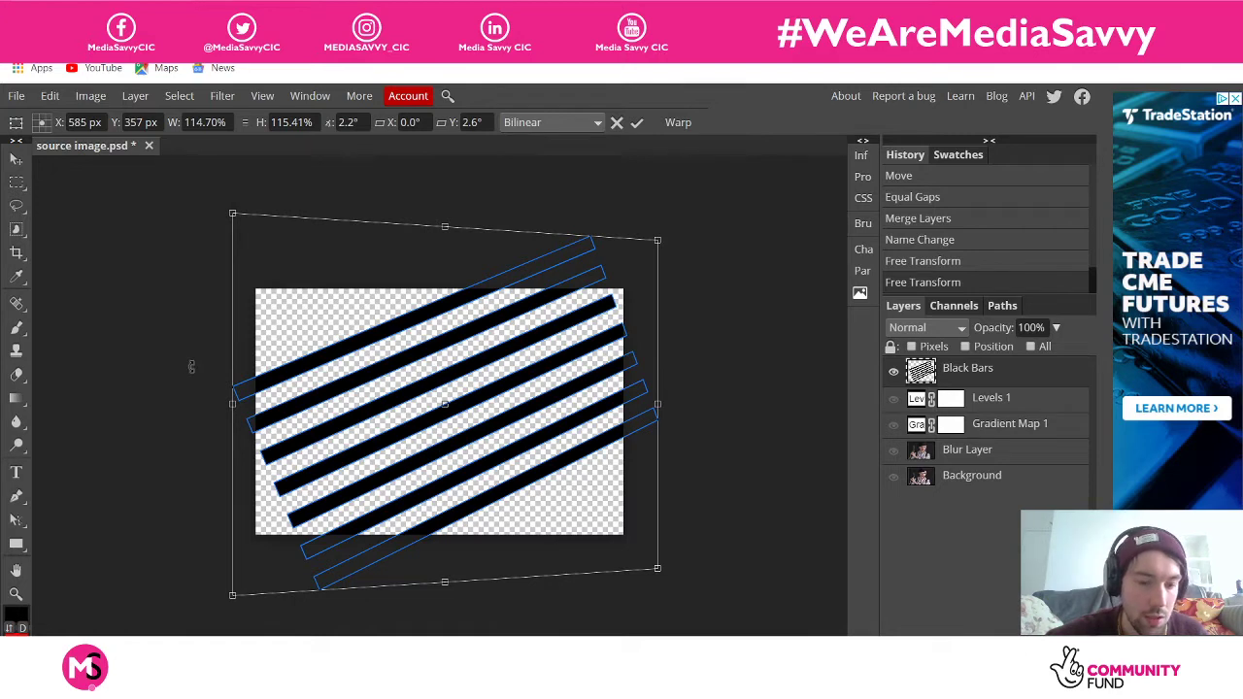
{"action": "left_click_drag", "start_coordinate": [232, 212], "coordinate": [226, 210]}
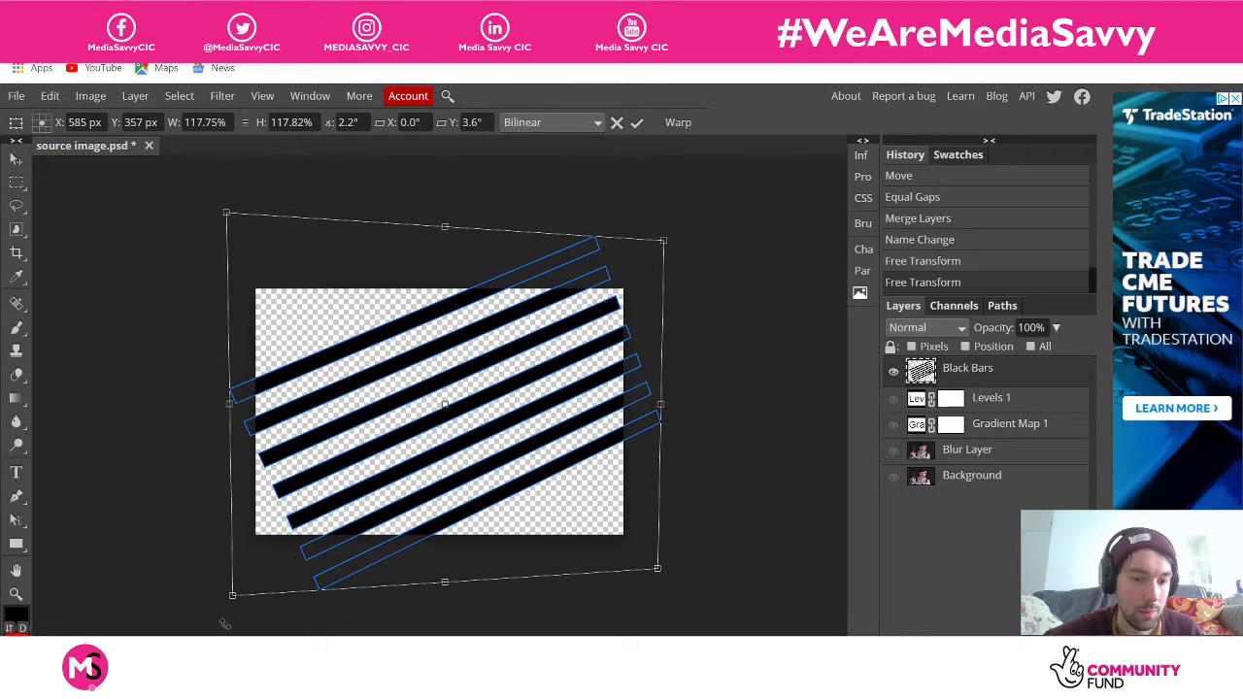
{"action": "left_click_drag", "start_coordinate": [230, 597], "coordinate": [233, 614]}
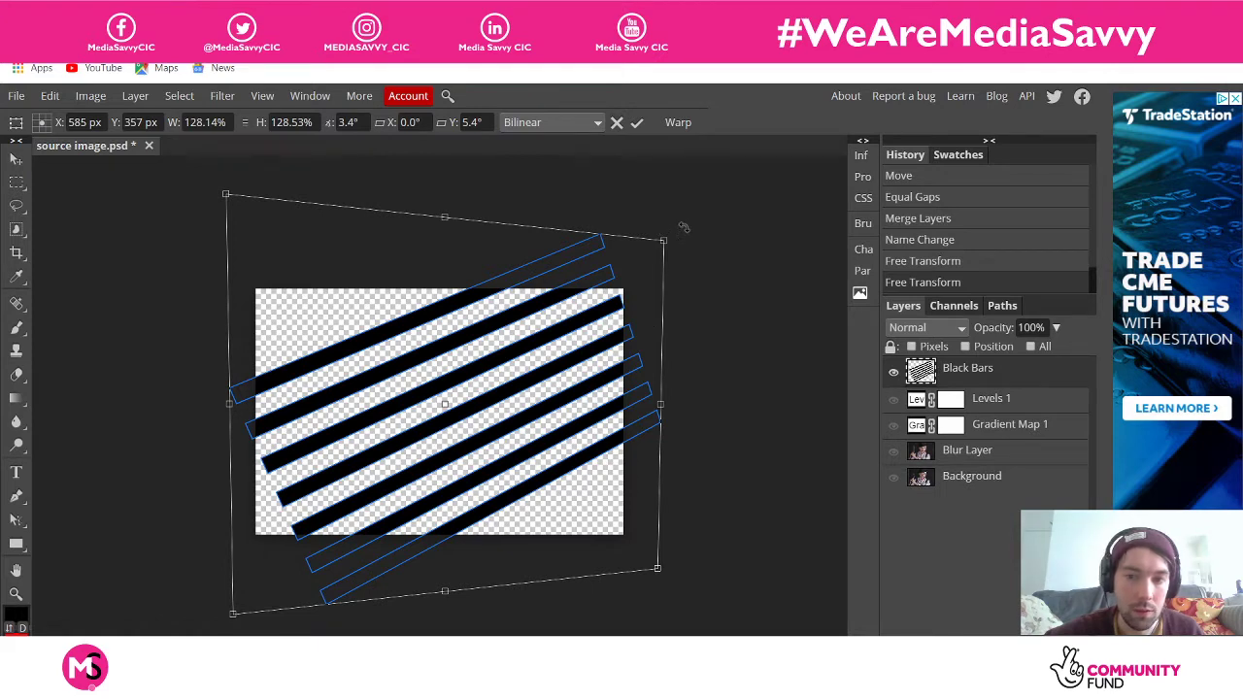
{"action": "left_click_drag", "start_coordinate": [667, 236], "coordinate": [671, 236]}
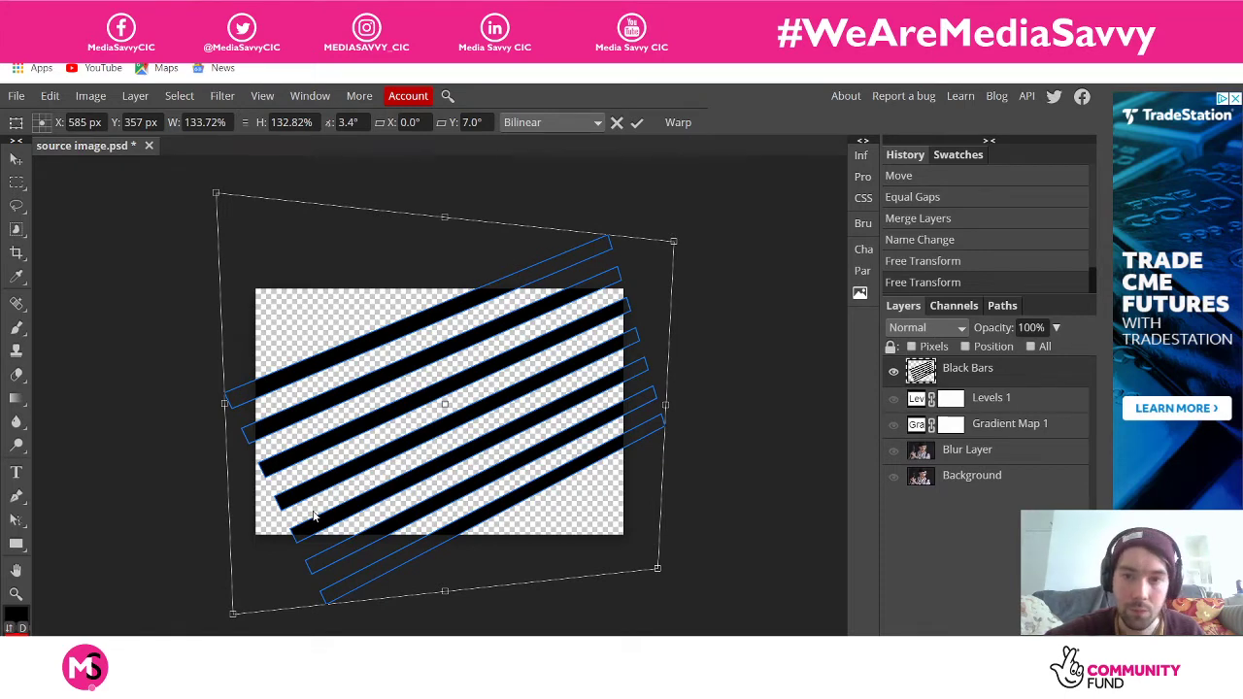
Switch to Scale and enlarge the diagonal bars so they extend beyond the canvas
{"action": "right_click", "coordinate": [232, 572]}
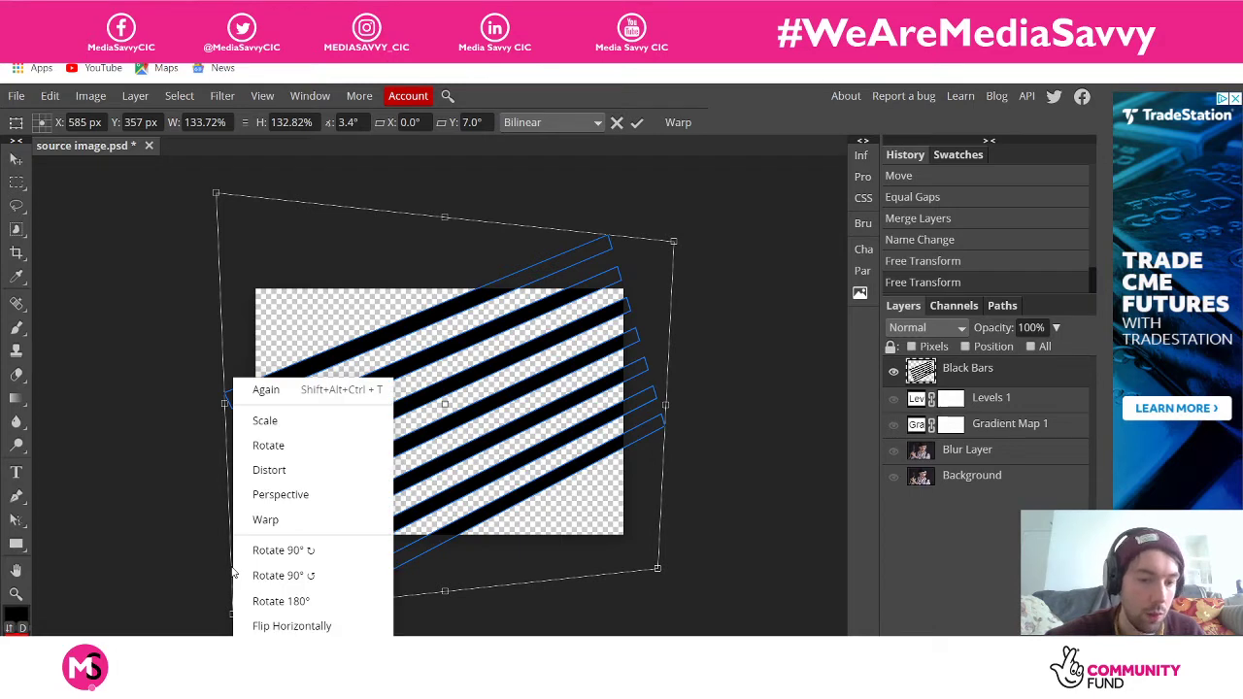
{"action": "left_click", "coordinate": [351, 420]}
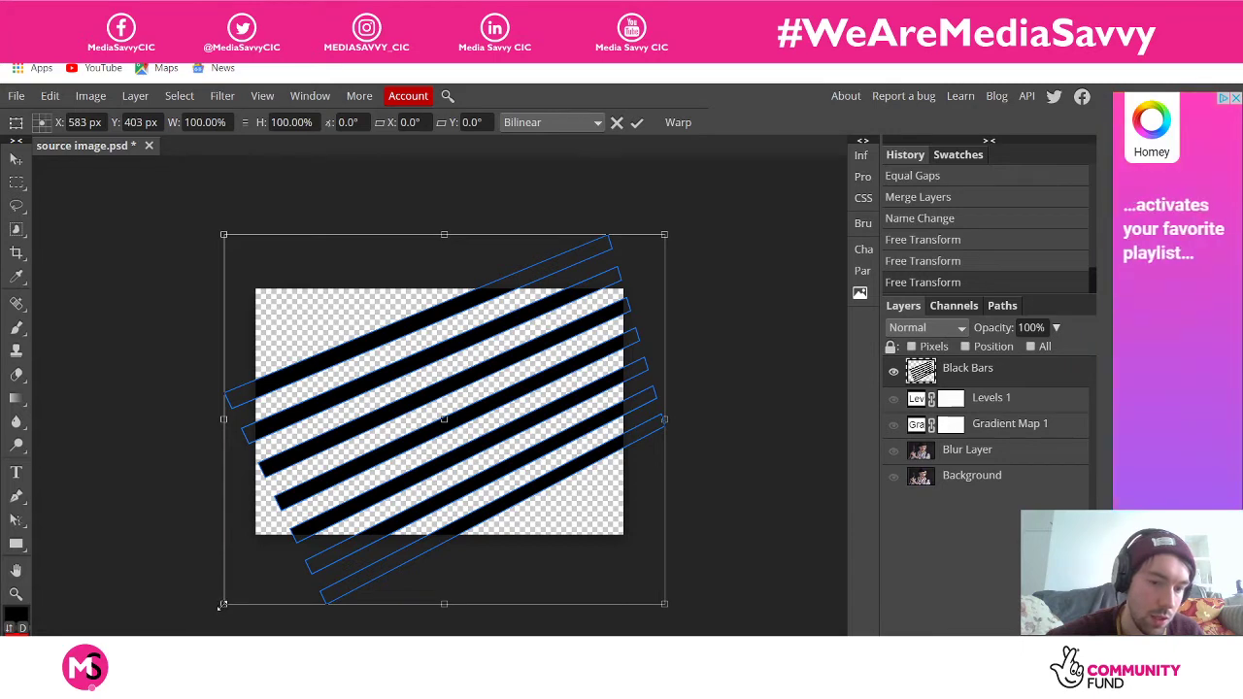
{"action": "left_click_drag", "start_coordinate": [221, 605], "coordinate": [192, 627]}
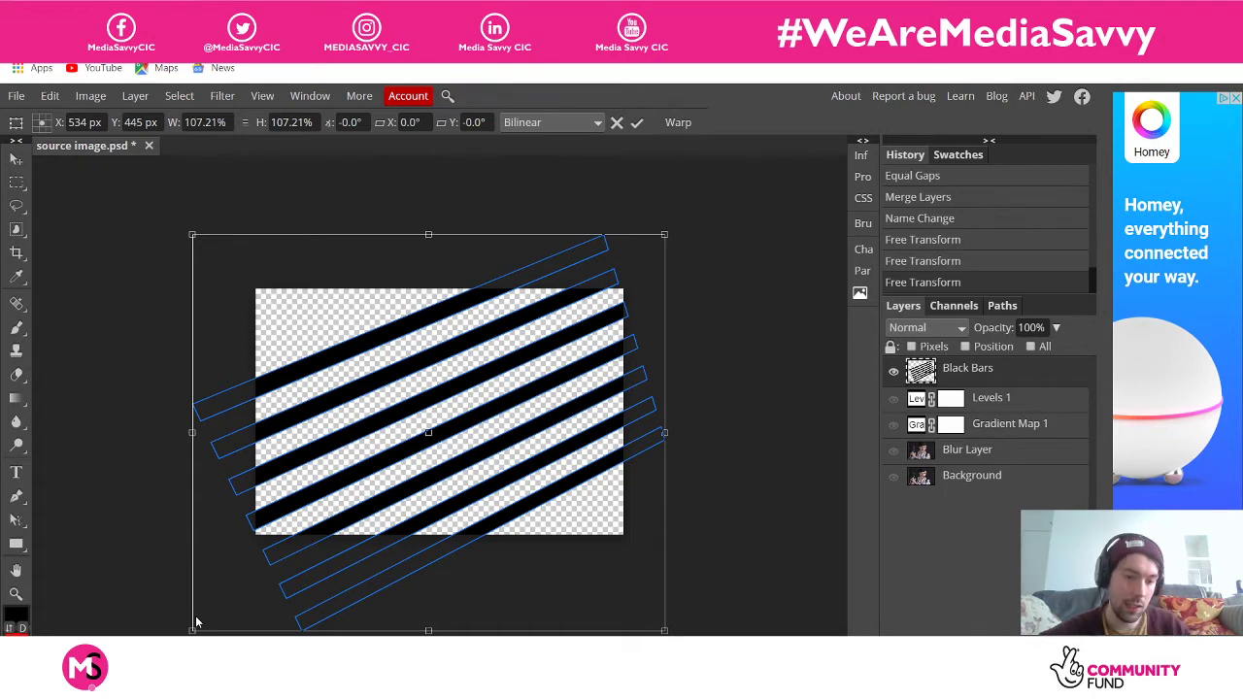
{"action": "right_click", "coordinate": [196, 621]}
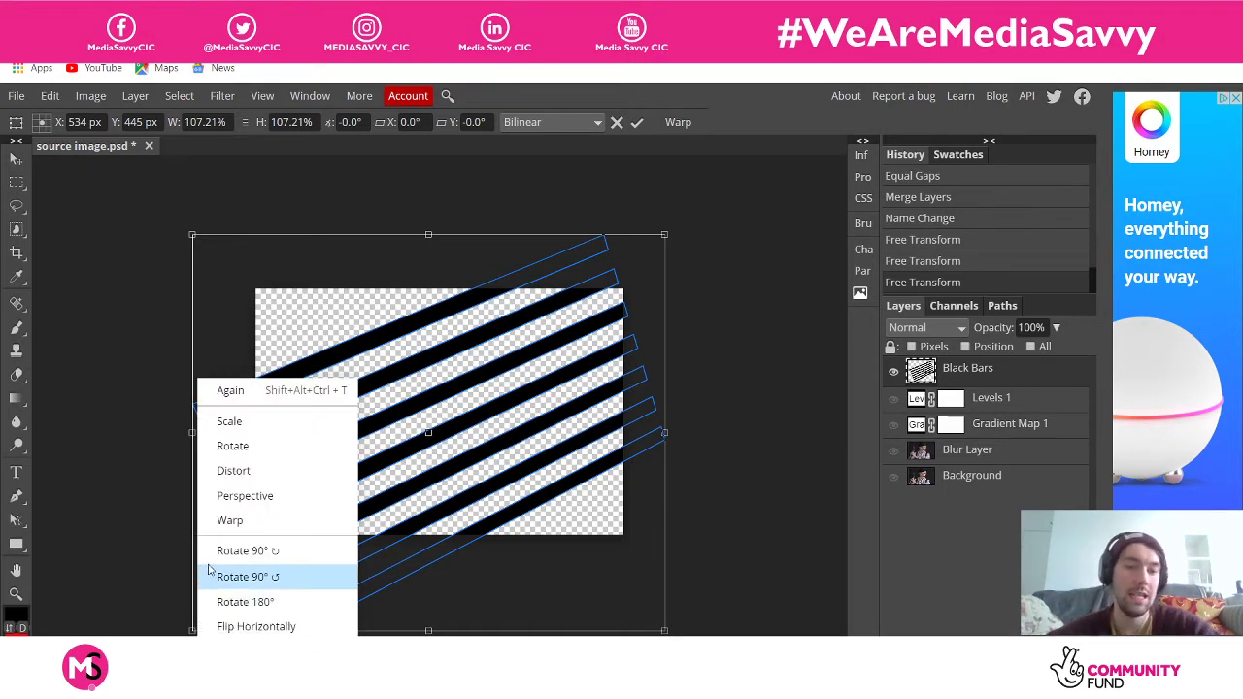
{"action": "left_click", "coordinate": [201, 263]}
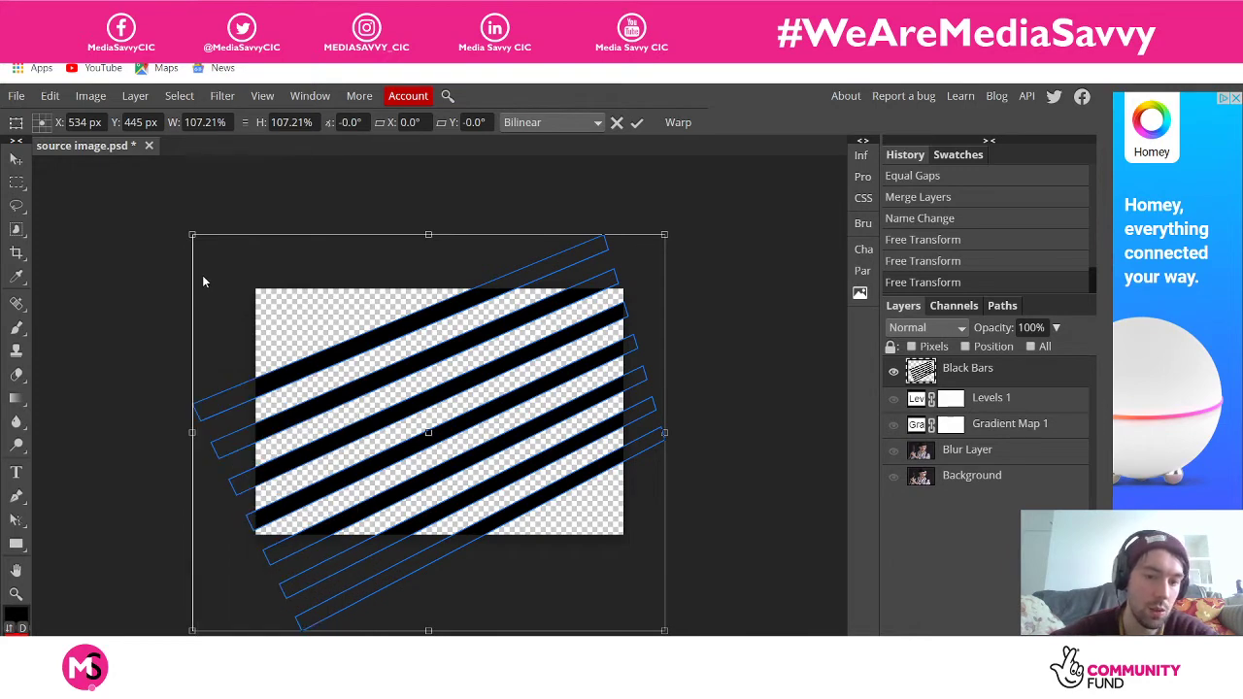
{"action": "right_click", "coordinate": [203, 282]}
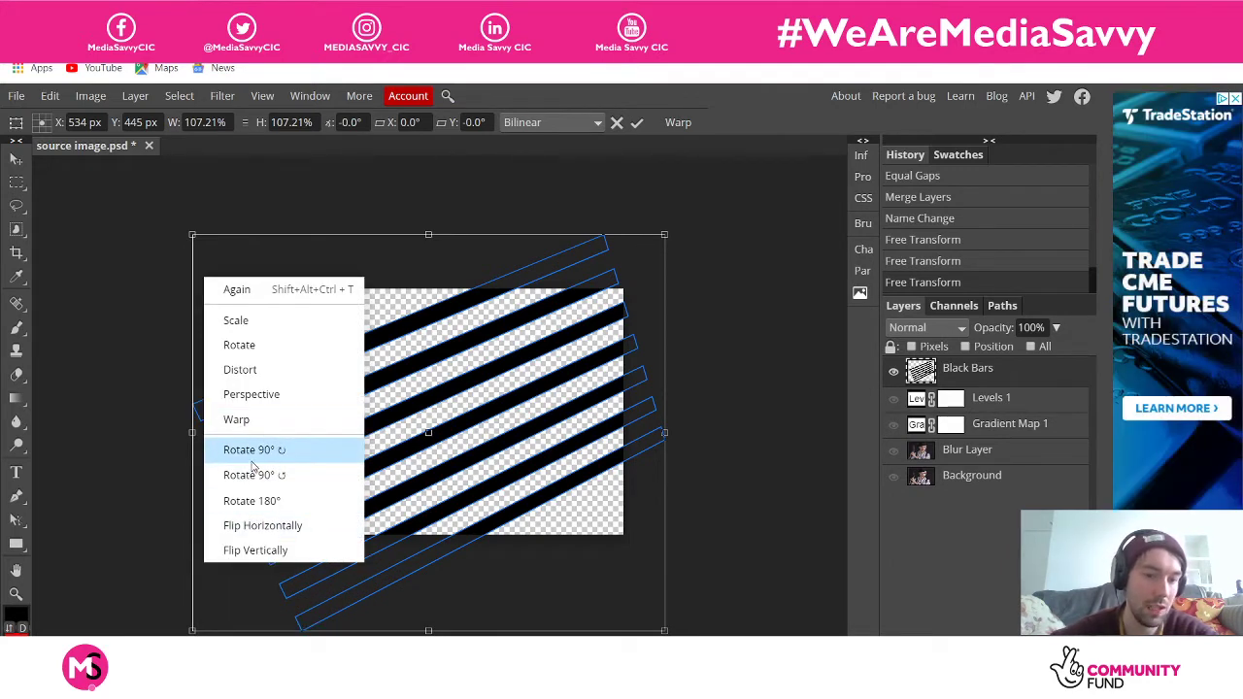
{"action": "left_click", "coordinate": [249, 406]}
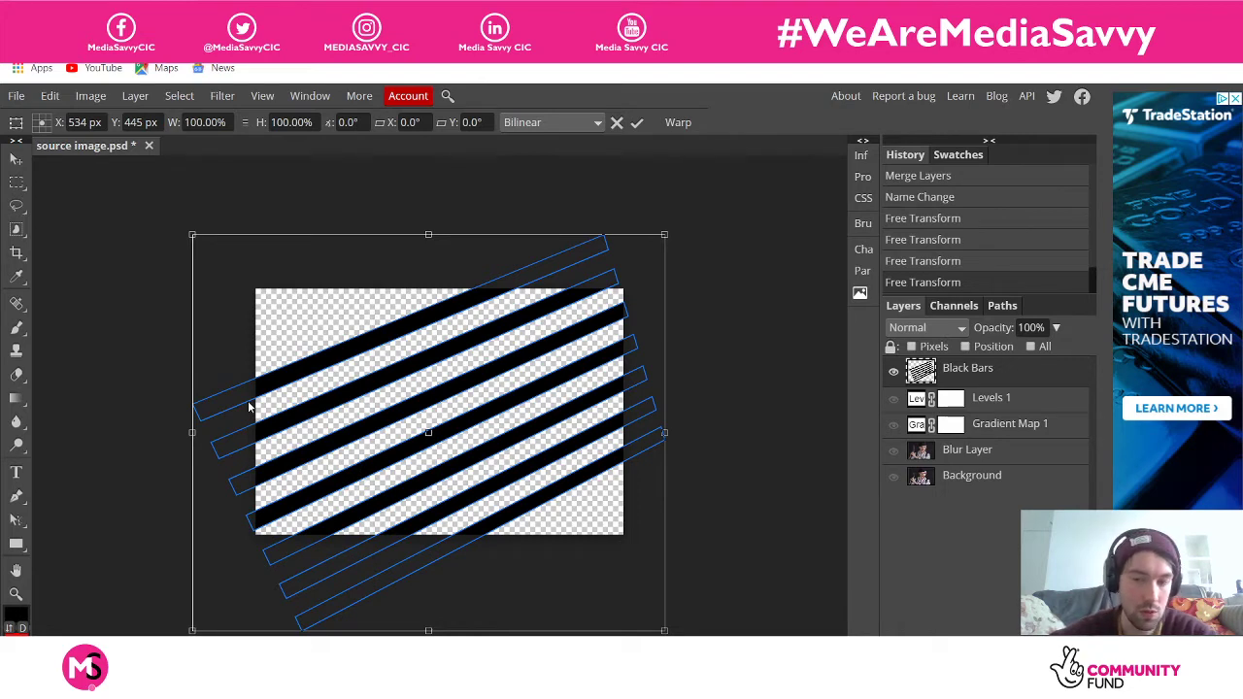
{"action": "right_click", "coordinate": [220, 292]}
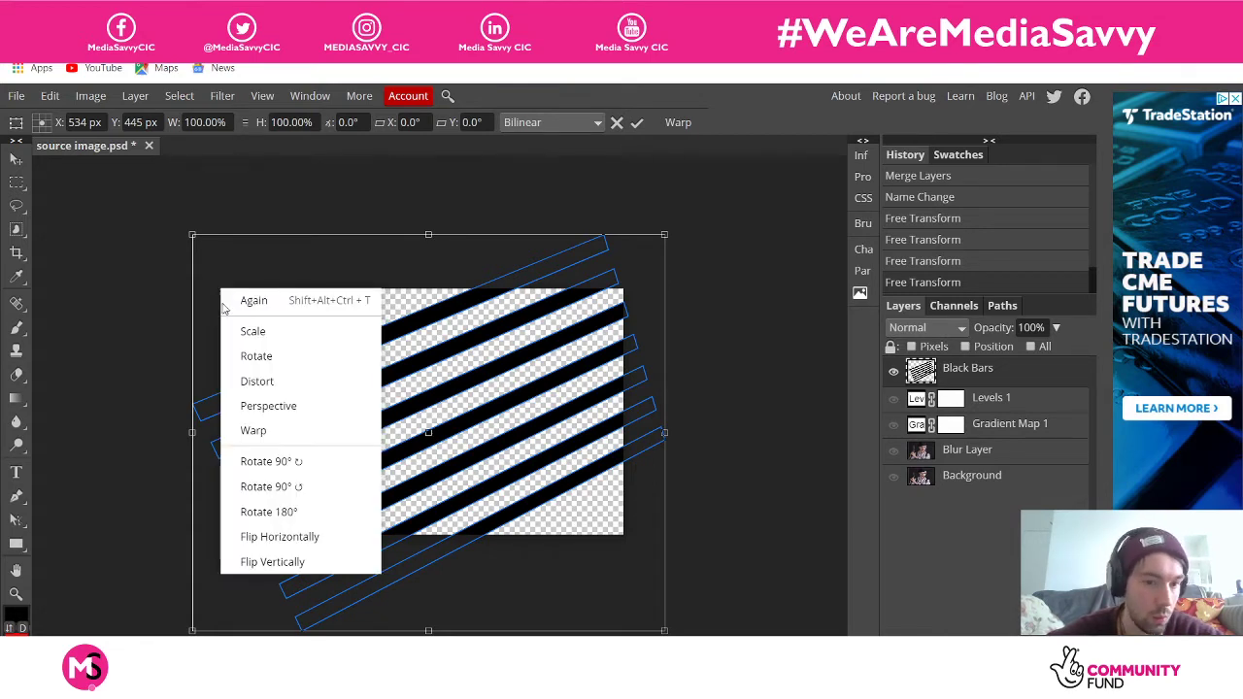
{"action": "left_click", "coordinate": [234, 331]}
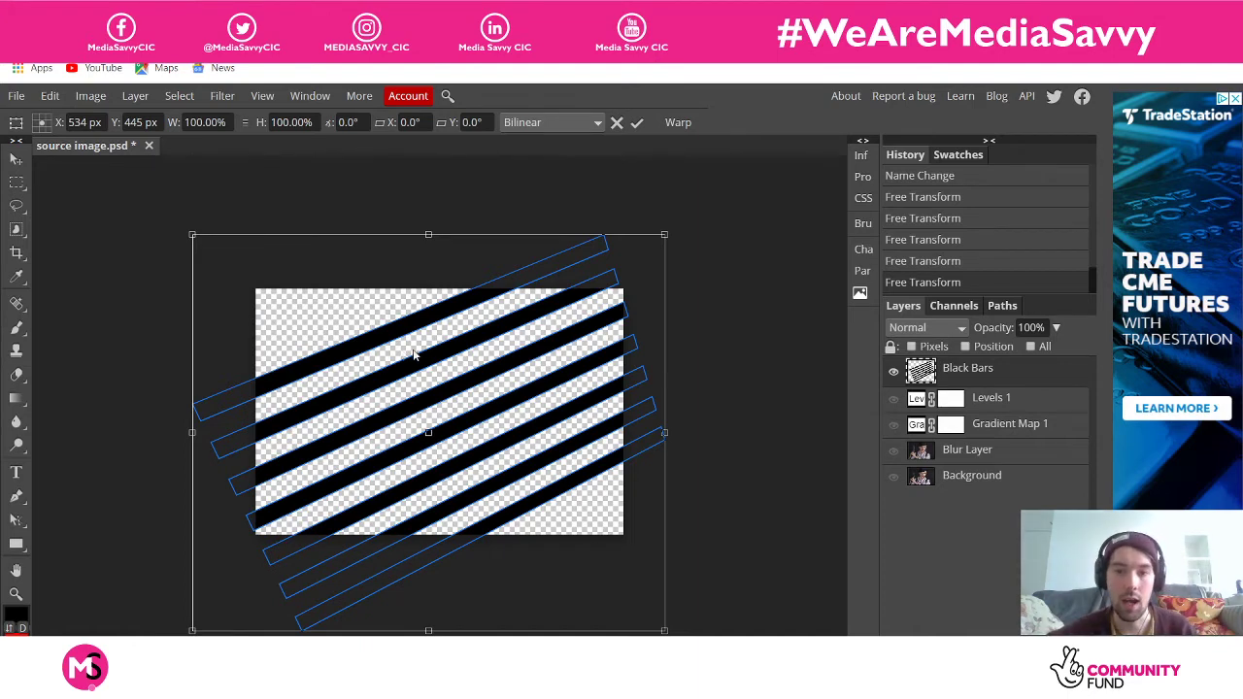
Commit the bar transform and turn on Levels 1, Gradient Map 1, Blur Layer and Background
{"action": "left_click", "coordinate": [644, 126]}
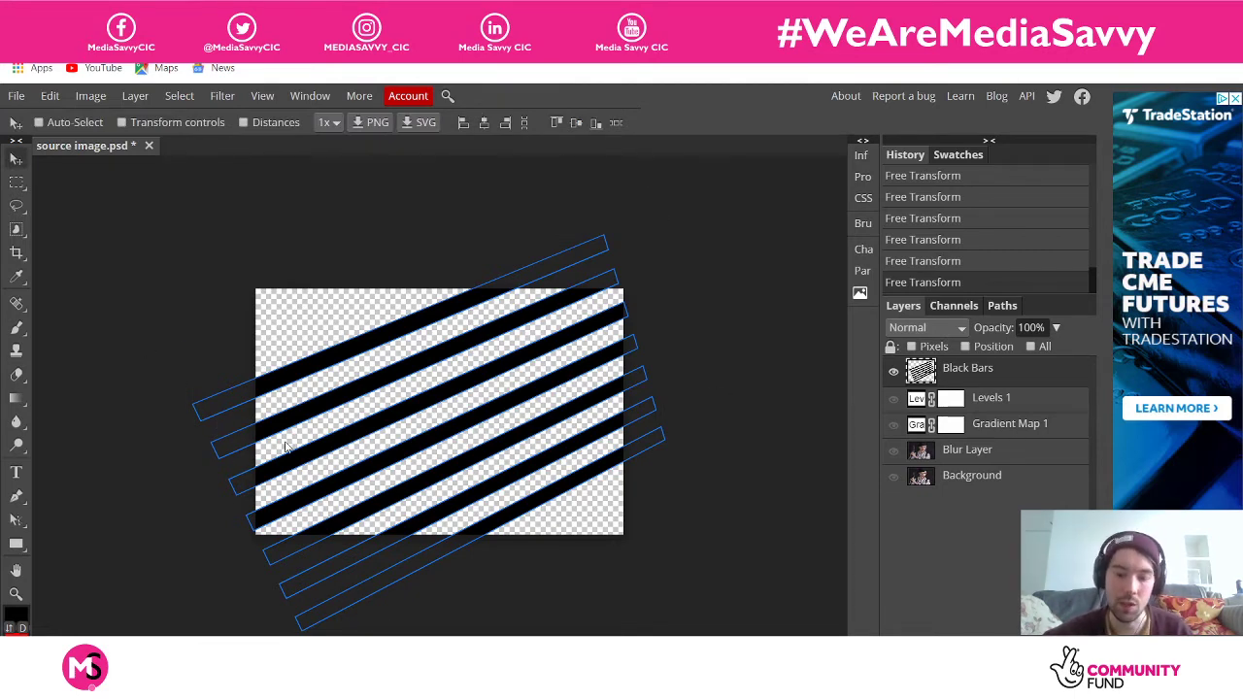
{"action": "key", "text": "ctrl+plus"}
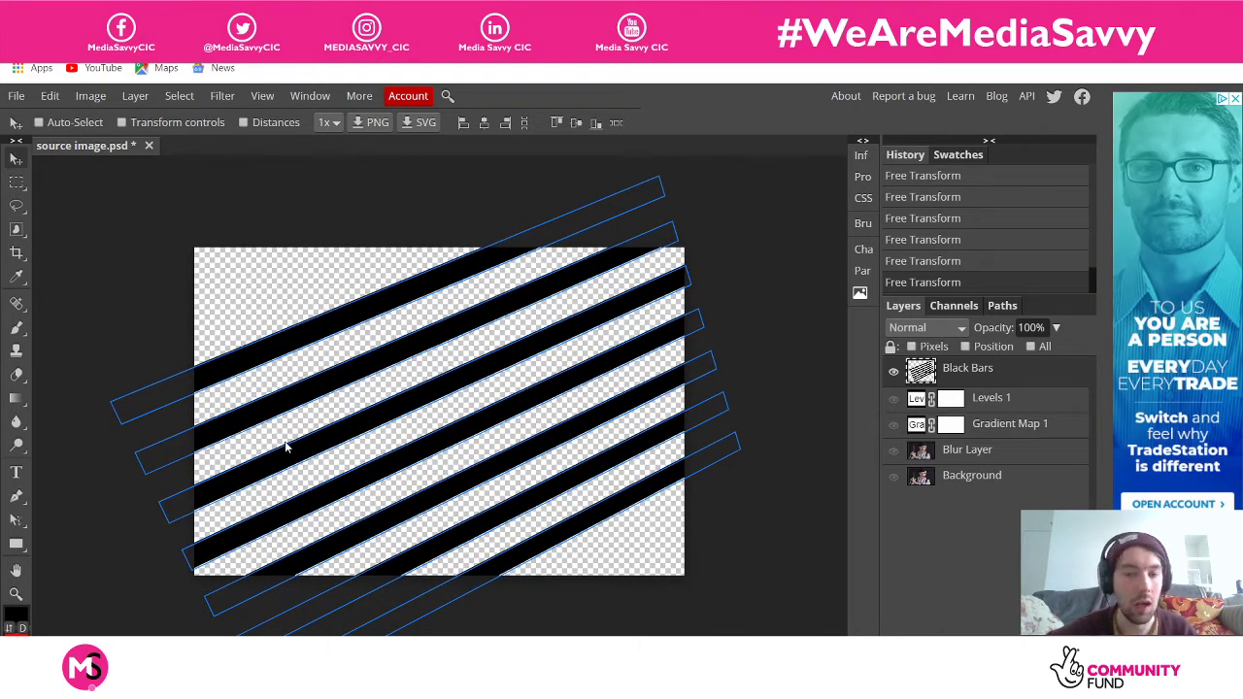
{"action": "left_click", "coordinate": [993, 406]}
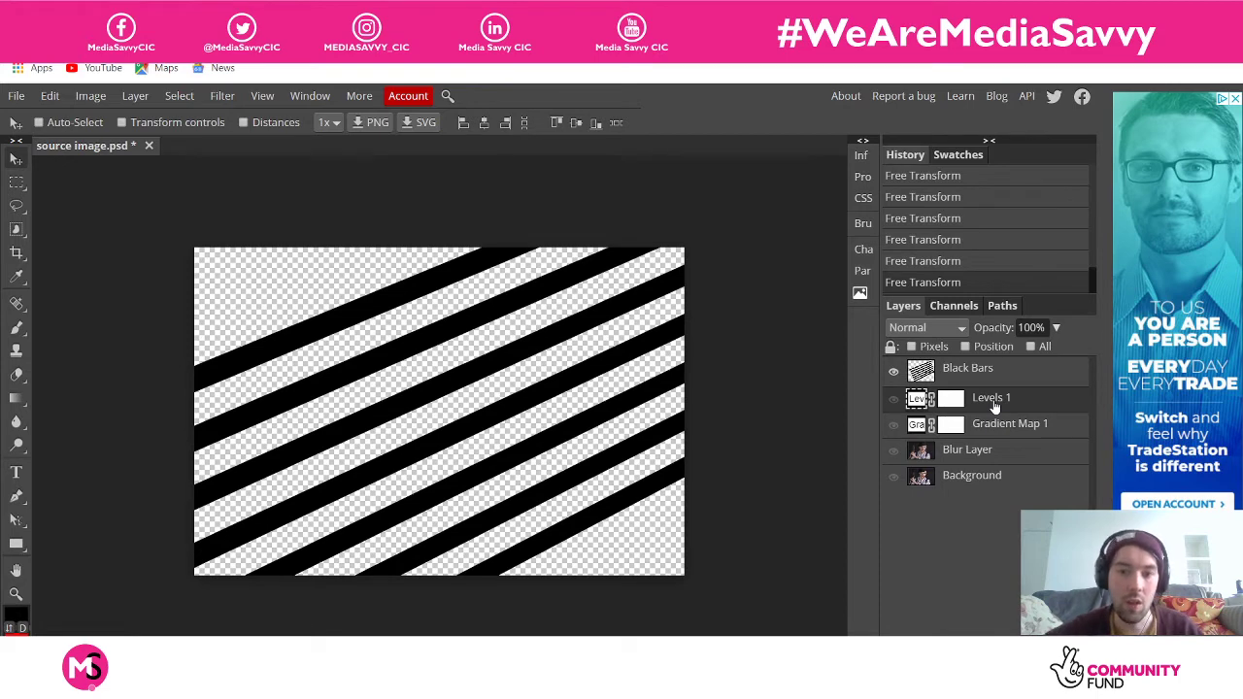
{"action": "left_click", "coordinate": [894, 400]}
{"action": "left_click", "coordinate": [894, 428]}
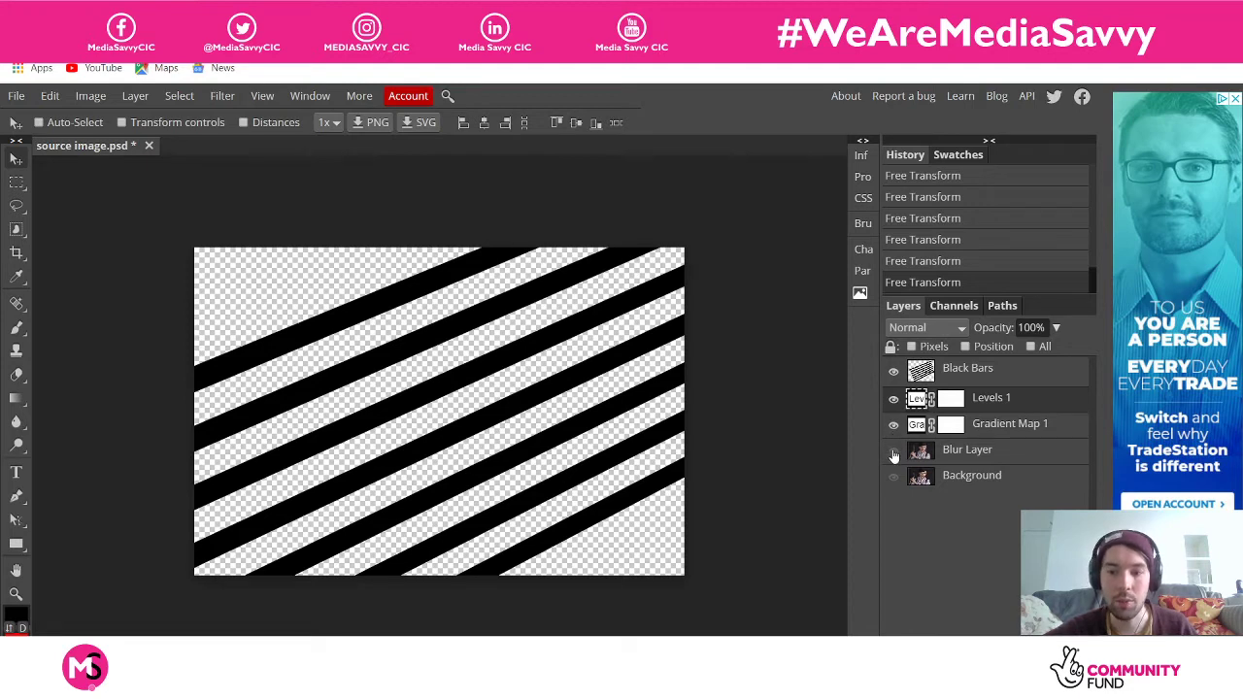
{"action": "left_click", "coordinate": [893, 451]}
{"action": "left_click", "coordinate": [893, 477]}
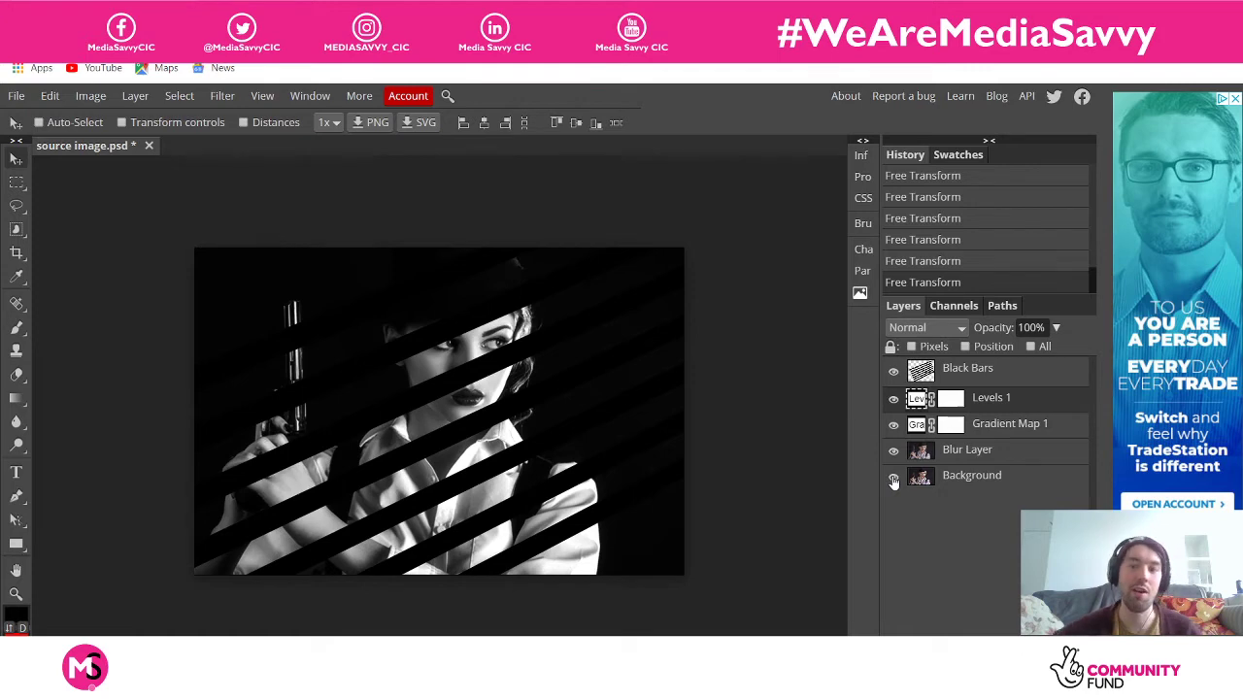
{"action": "left_click", "coordinate": [998, 374]}
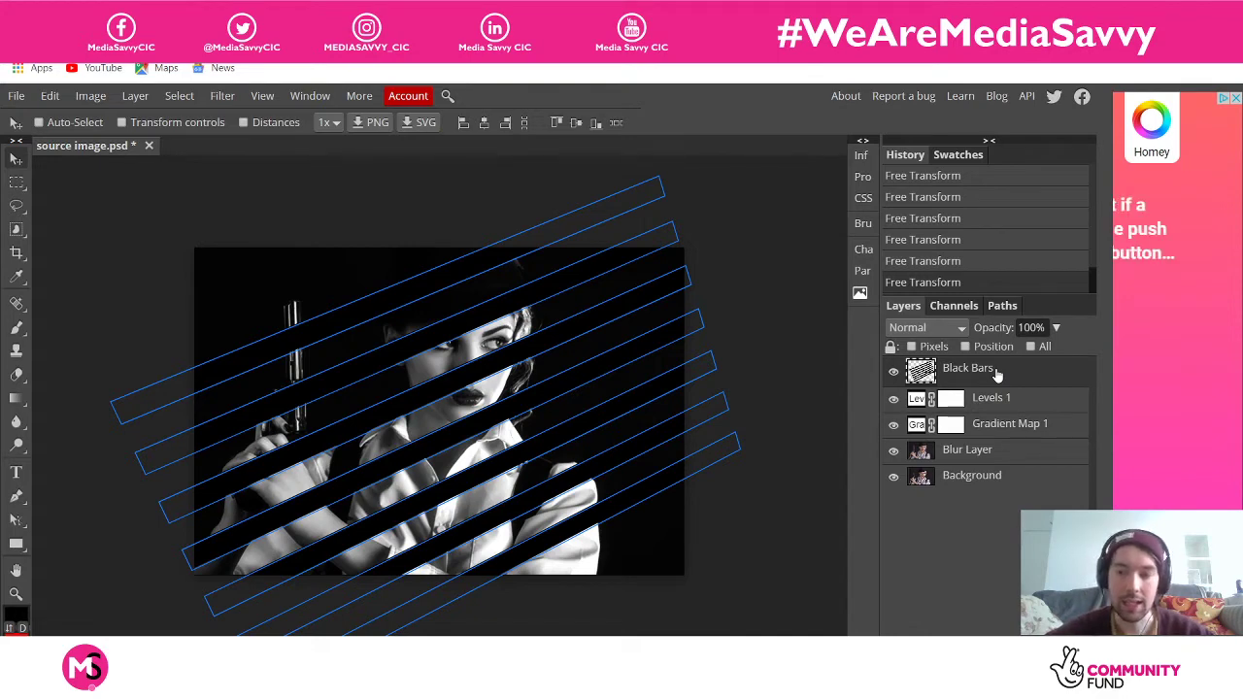
Check the Black Bars opacity without changing it, then save the document as PSD
{"action": "left_click", "coordinate": [1056, 330]}
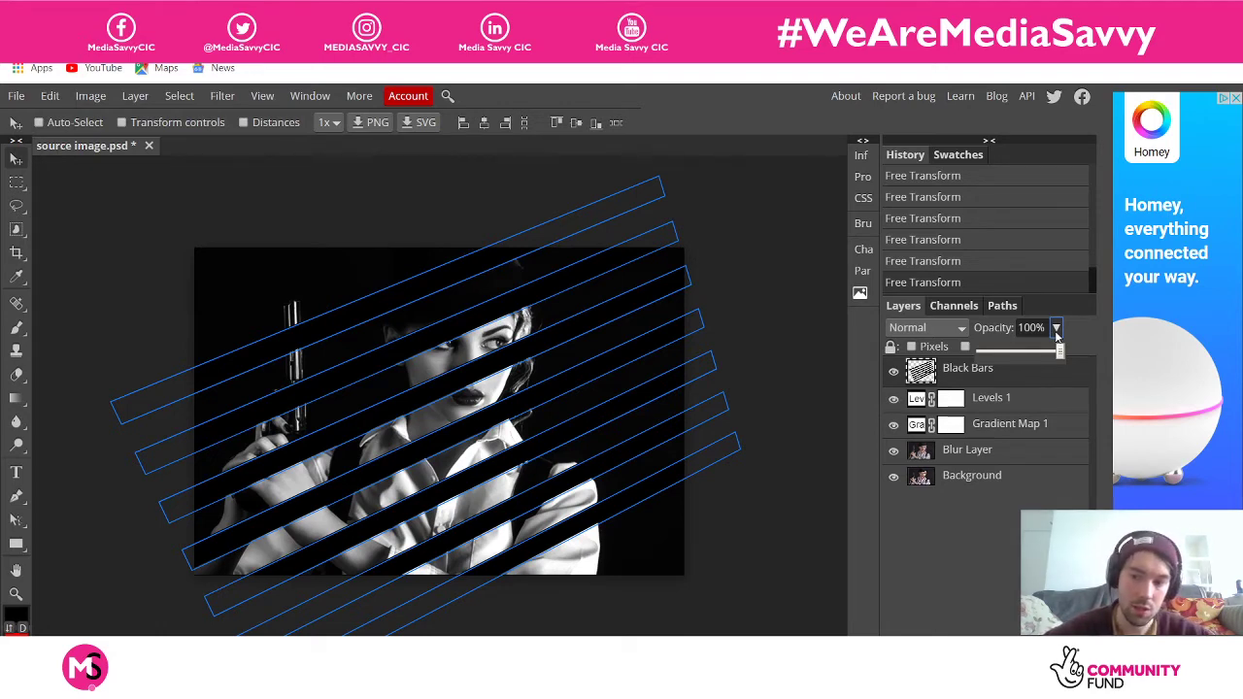
{"action": "left_click", "coordinate": [1057, 330]}
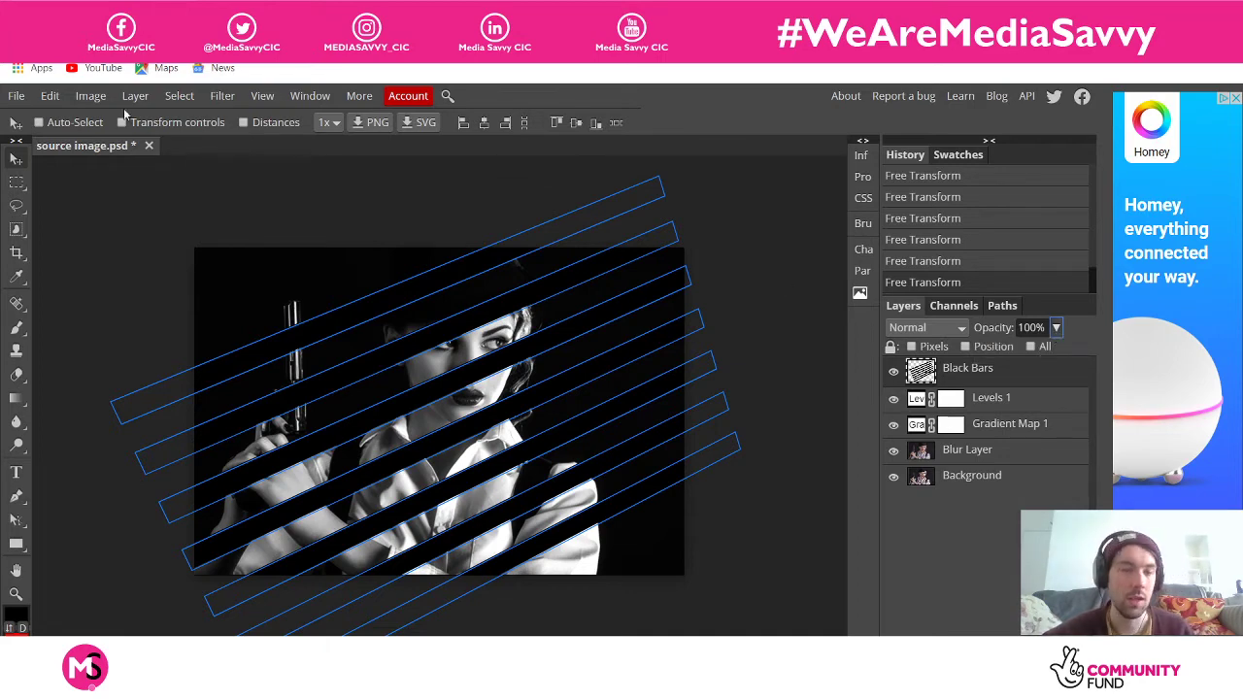
{"action": "left_click", "coordinate": [13, 97]}
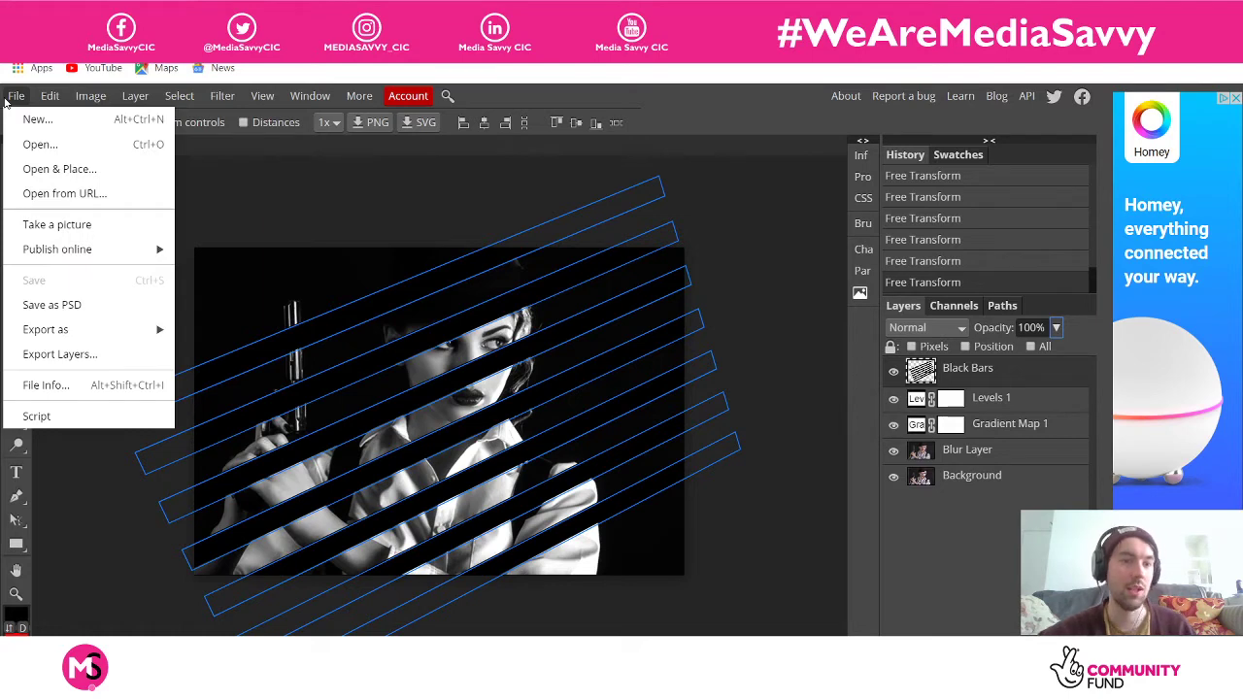
{"action": "left_click", "coordinate": [52, 297]}
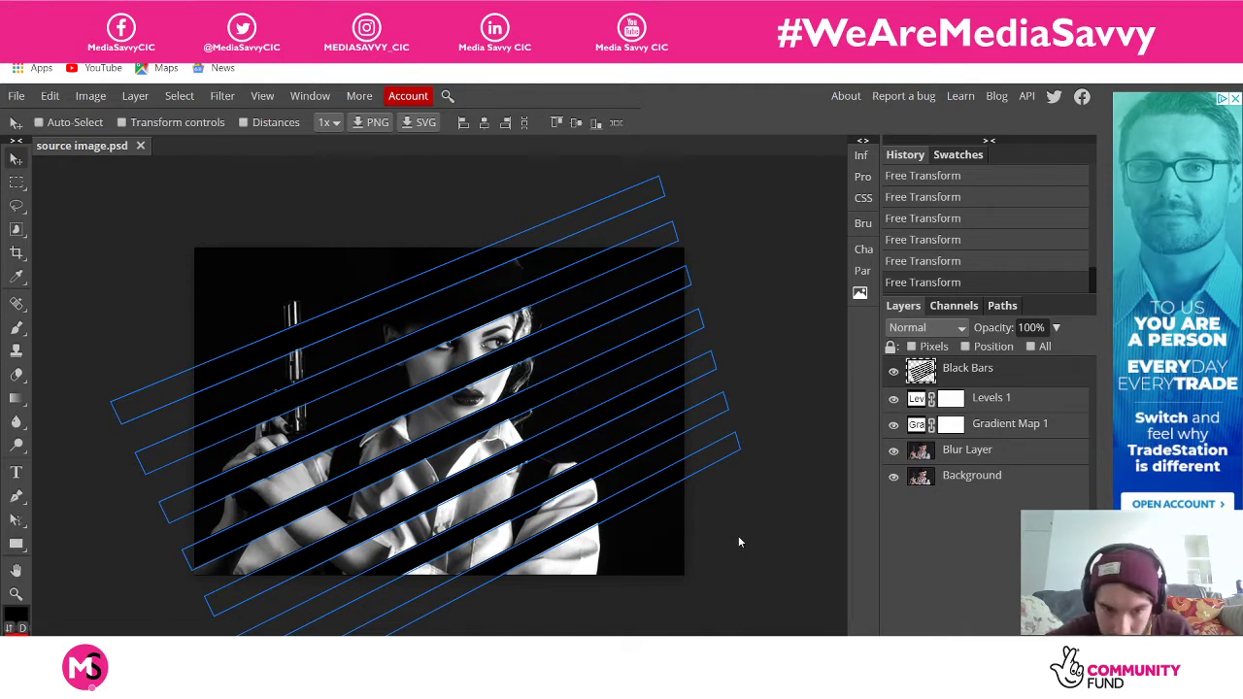
Lower the Black Bars layer opacity to 80%
{"action": "left_click", "coordinate": [1055, 327]}
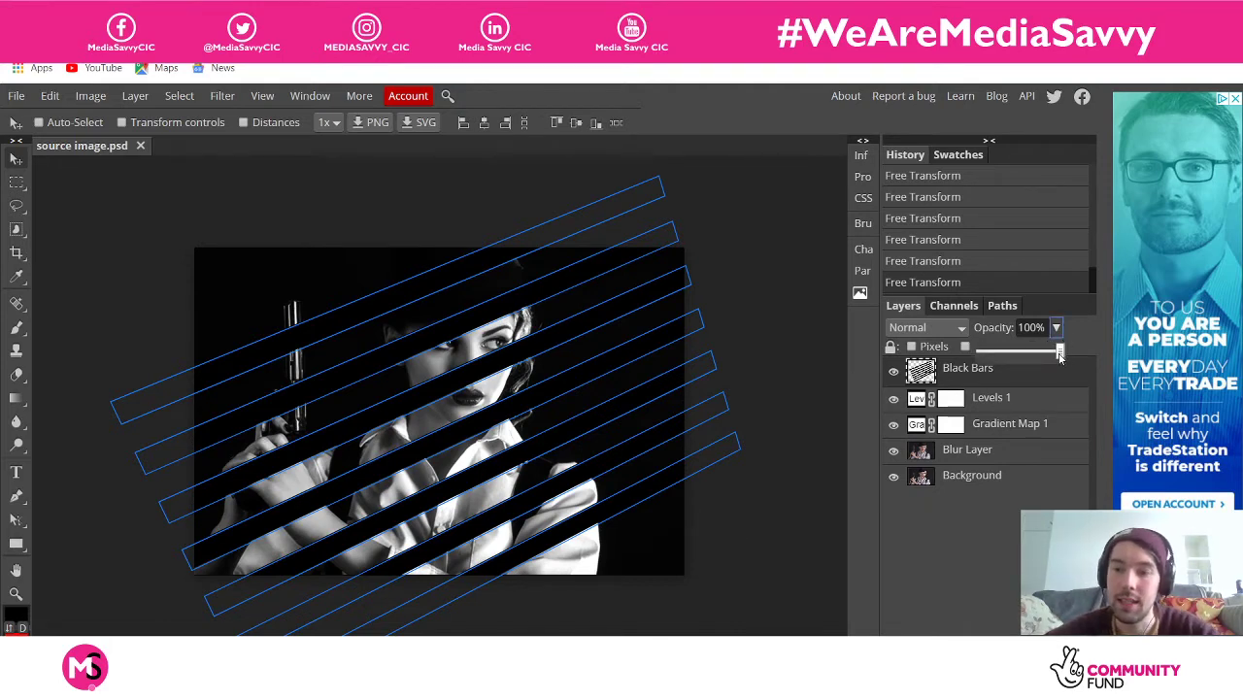
{"action": "left_click_drag", "start_coordinate": [1060, 355], "coordinate": [1045, 357]}
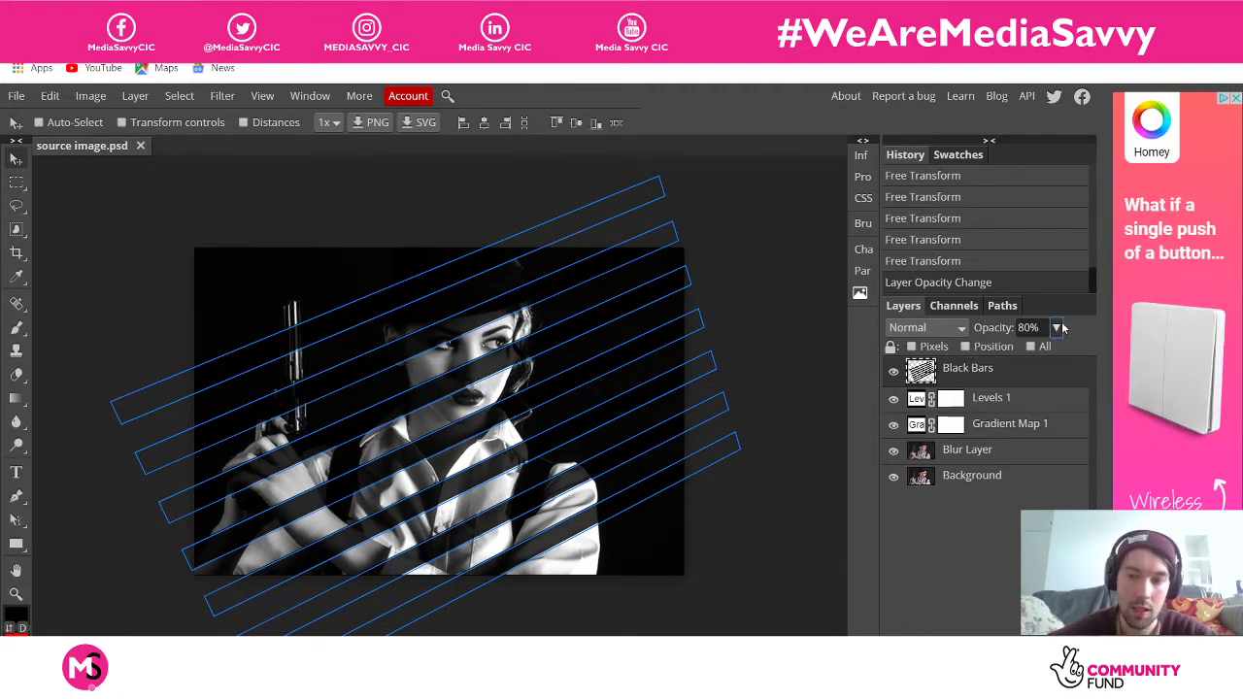
{"action": "left_click", "coordinate": [1049, 409]}
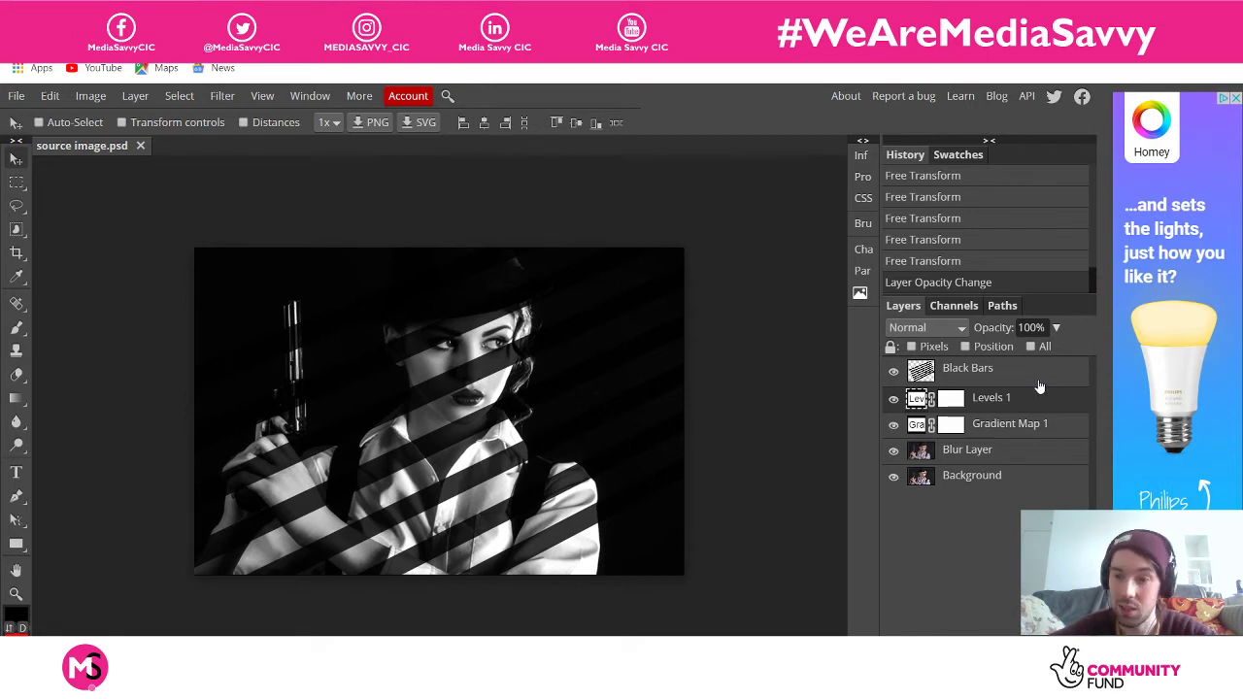
{"action": "left_click", "coordinate": [1039, 385]}
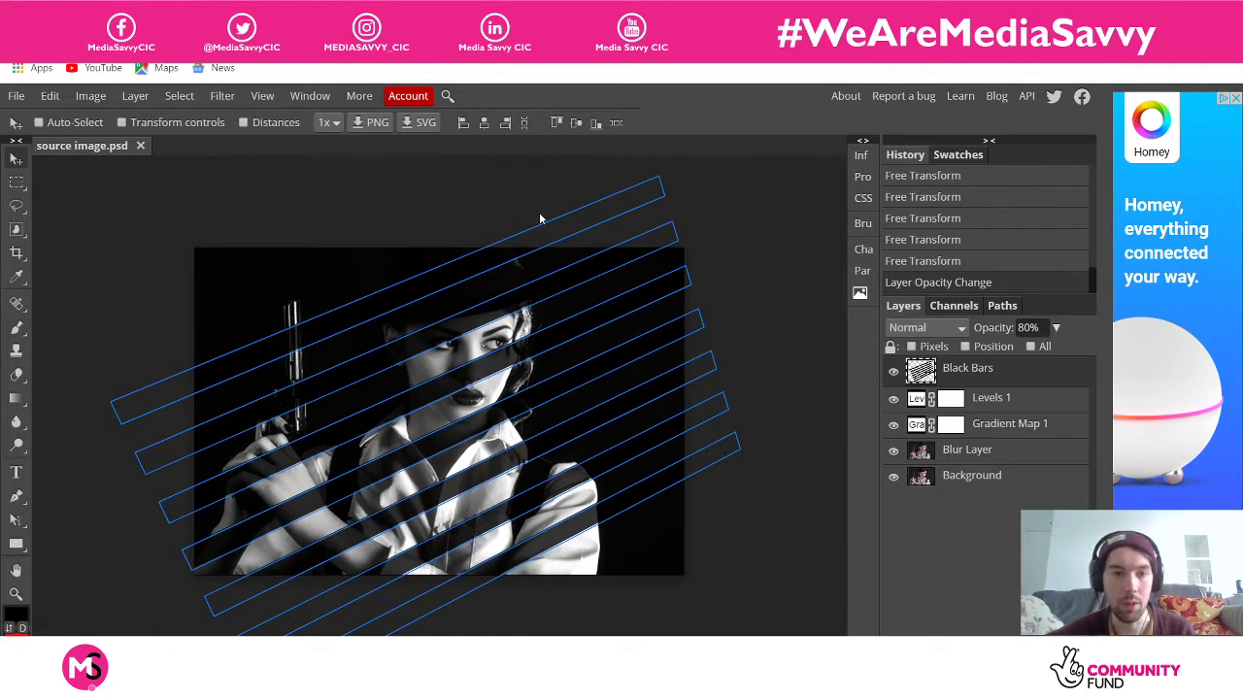
Attempt a Gaussian Blur on Black Bars, then convert the layer to a smart object
{"action": "left_click", "coordinate": [221, 97]}
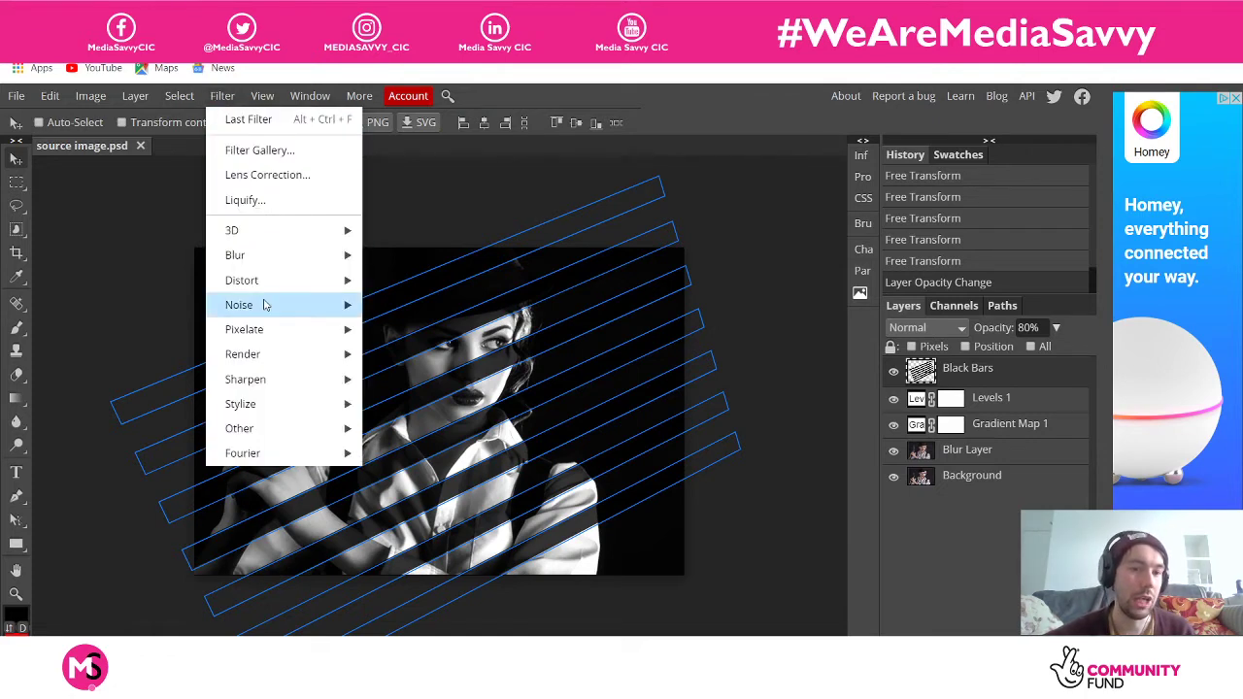
{"action": "mouse_move", "coordinate": [333, 258]}
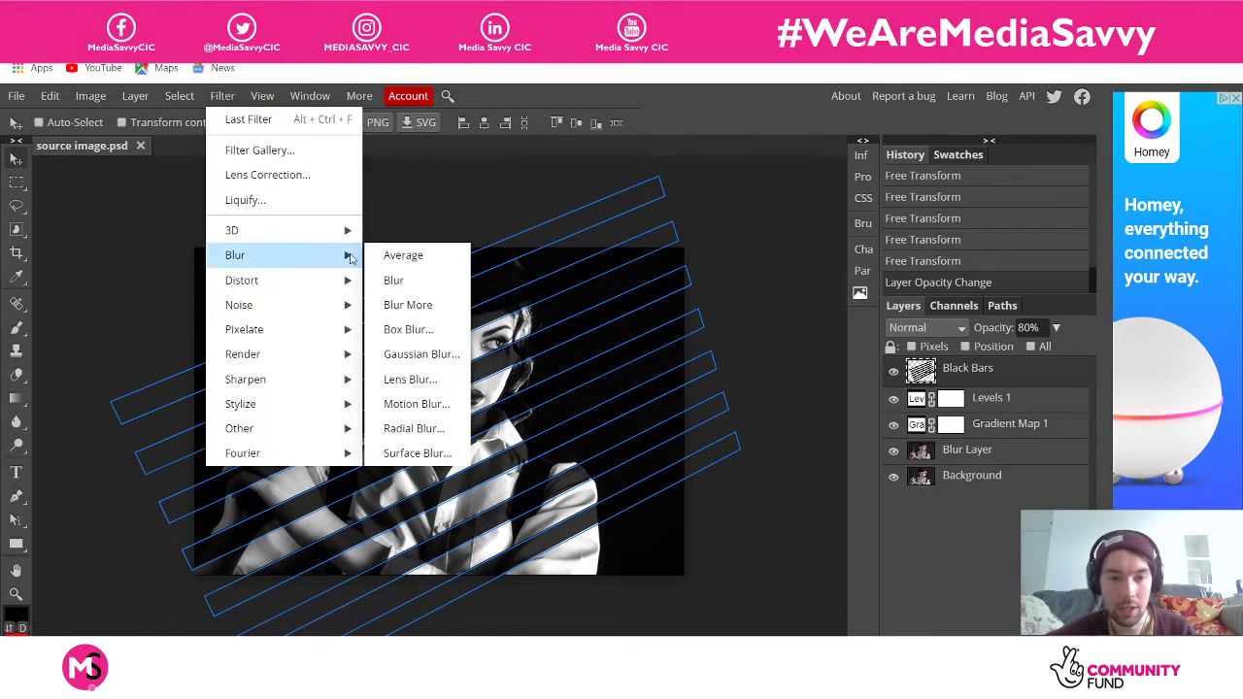
{"action": "left_click", "coordinate": [422, 355]}
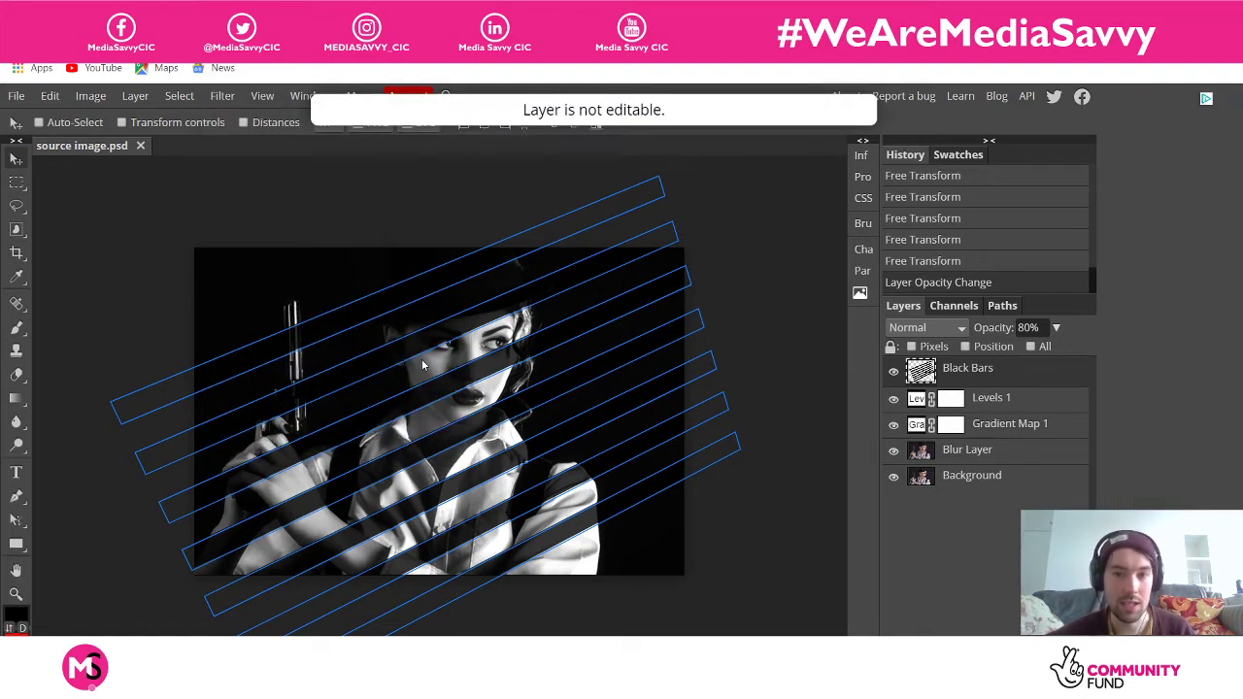
{"action": "right_click", "coordinate": [982, 380]}
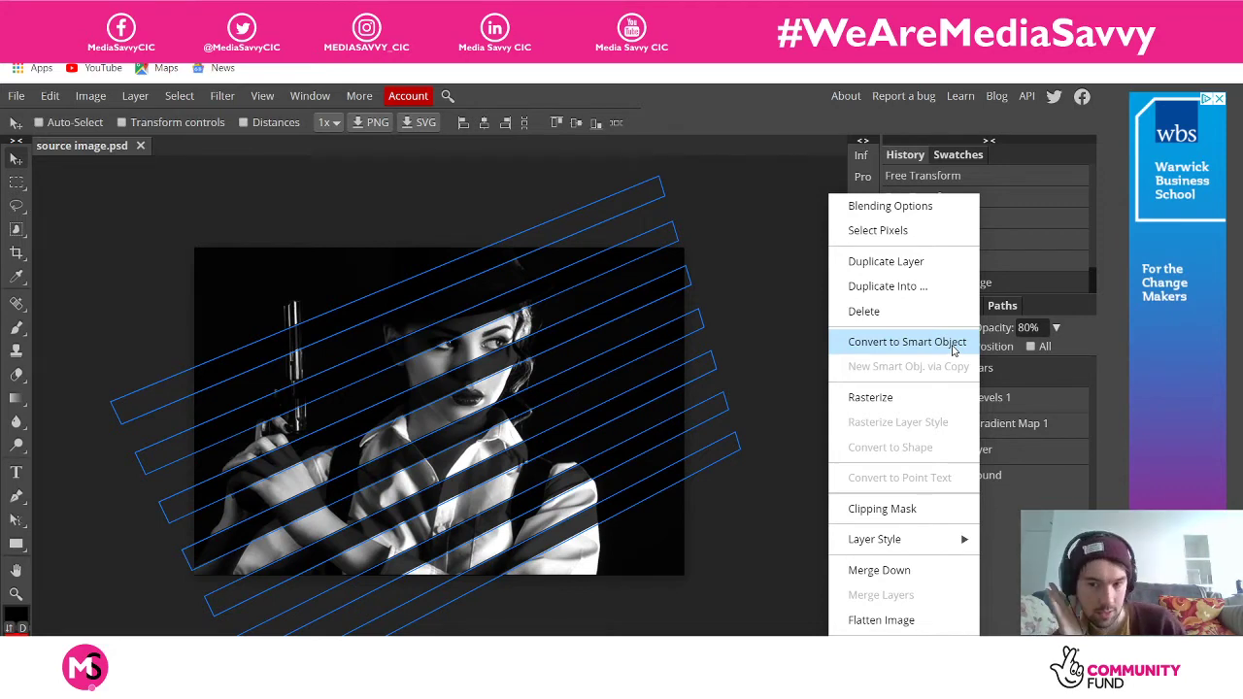
{"action": "left_click", "coordinate": [954, 350]}
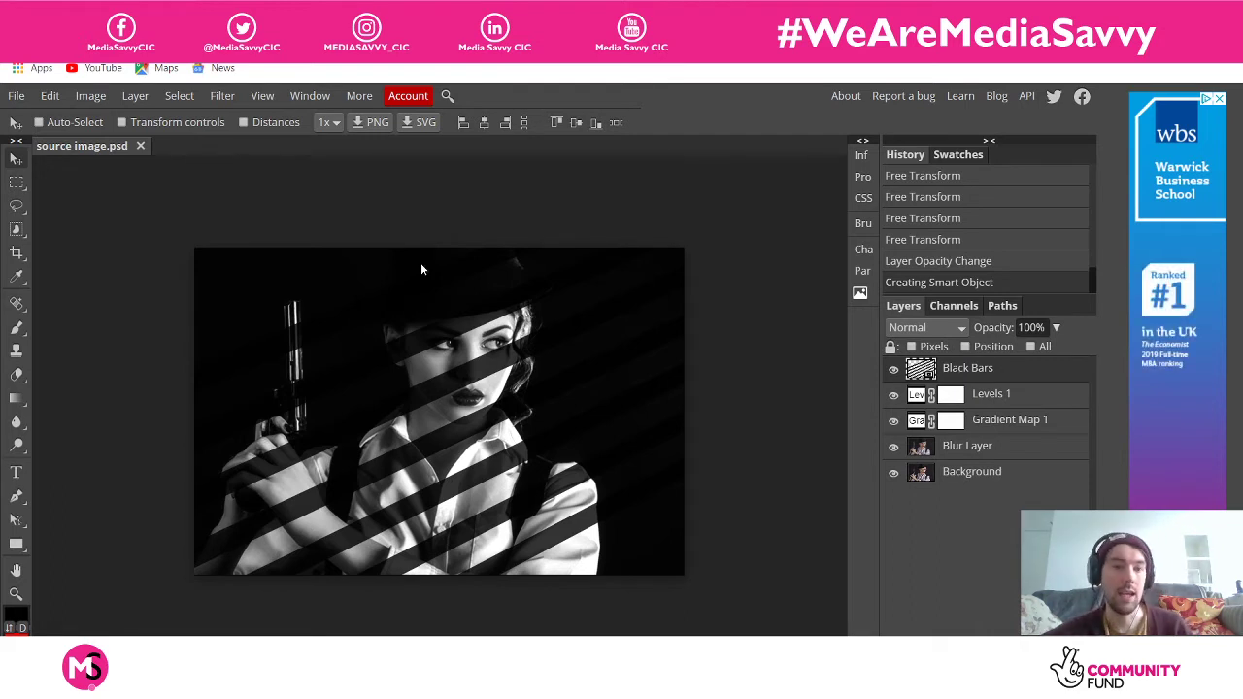
Apply a 10 px radius Gaussian Blur smart filter to the Black Bars smart object
{"action": "left_click", "coordinate": [222, 95]}
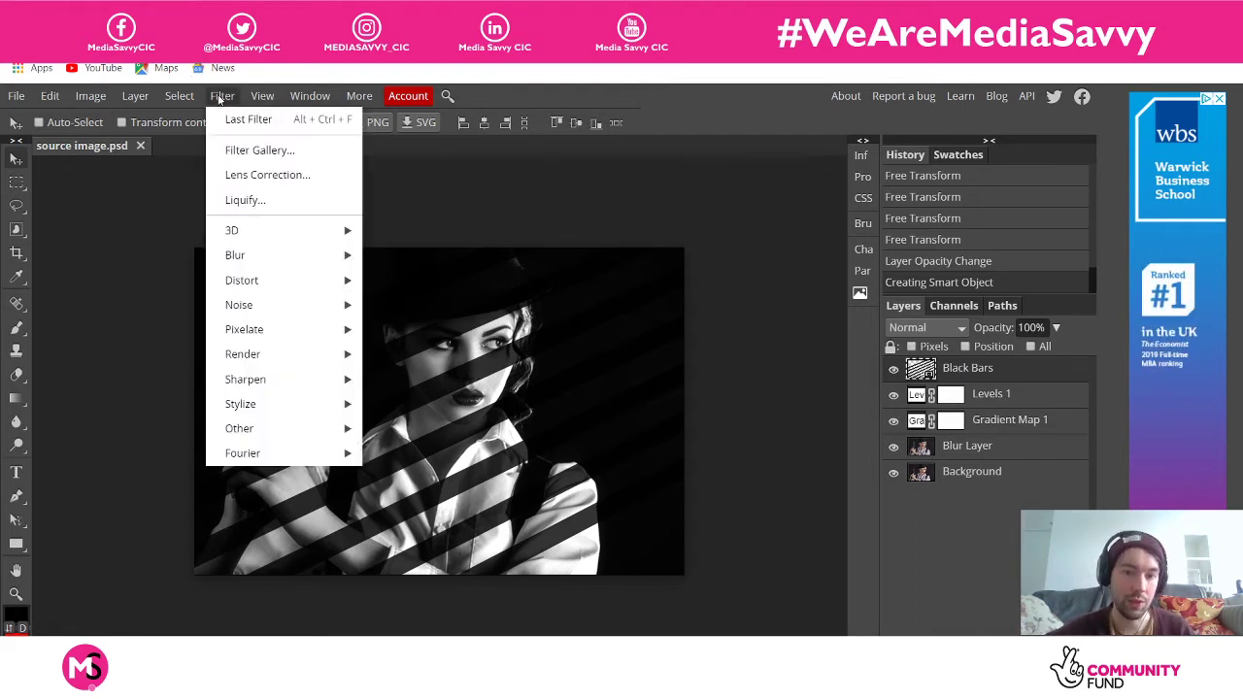
{"action": "mouse_move", "coordinate": [314, 258]}
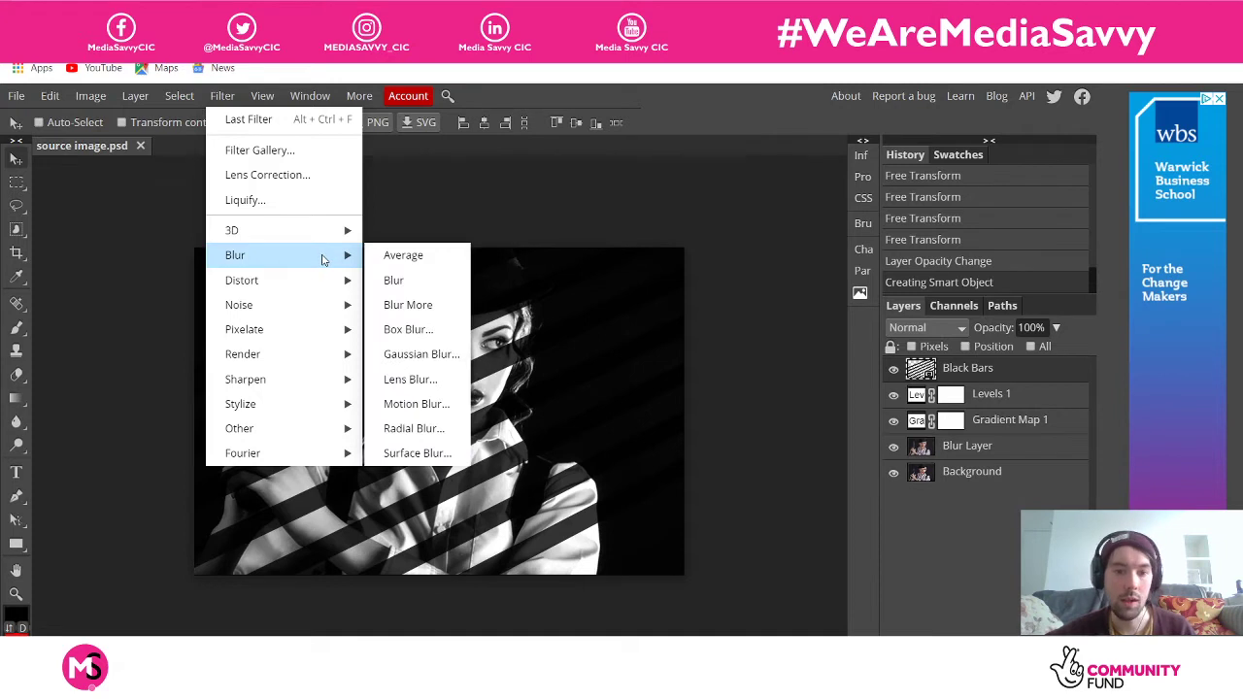
{"action": "left_click", "coordinate": [442, 355]}
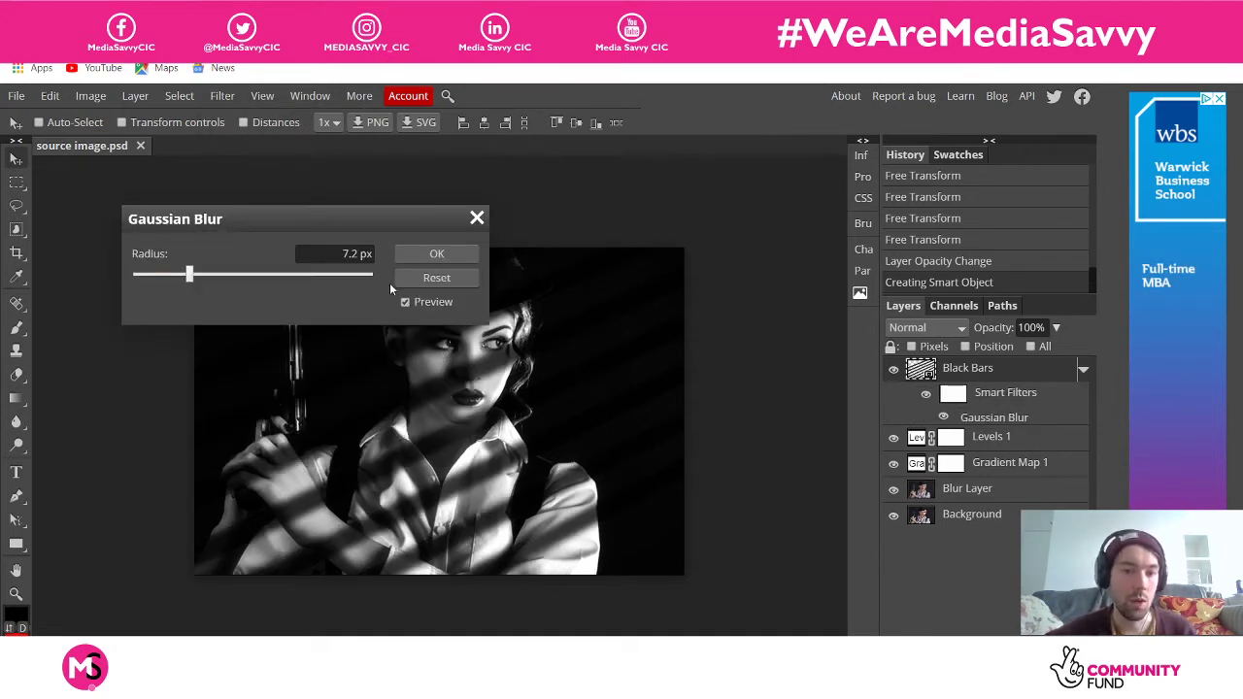
{"action": "double_click", "coordinate": [335, 254]}
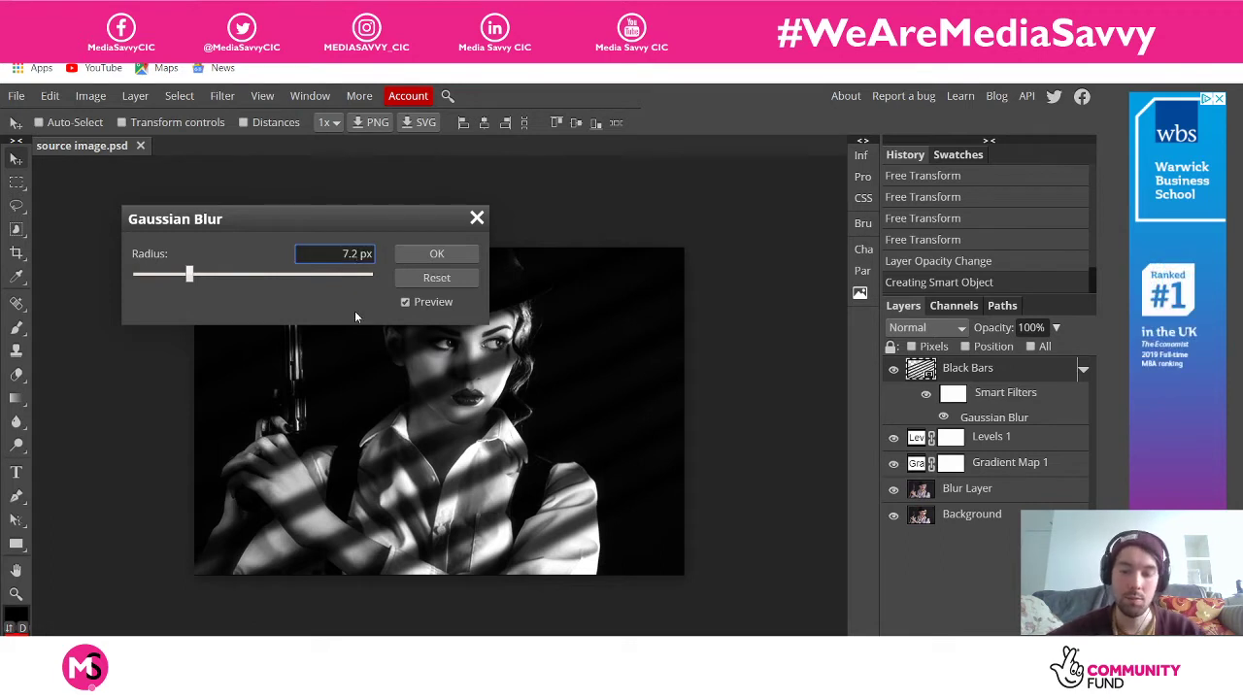
{"action": "type", "text": "7"}
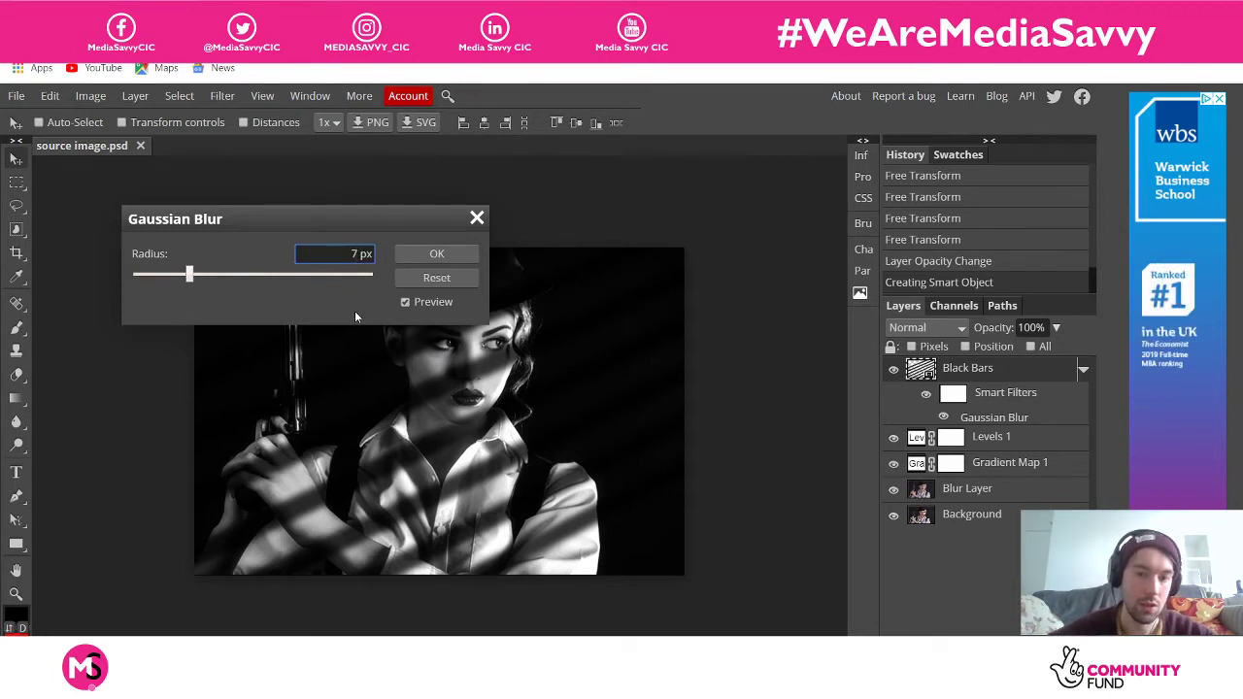
{"action": "type", "text": "10"}
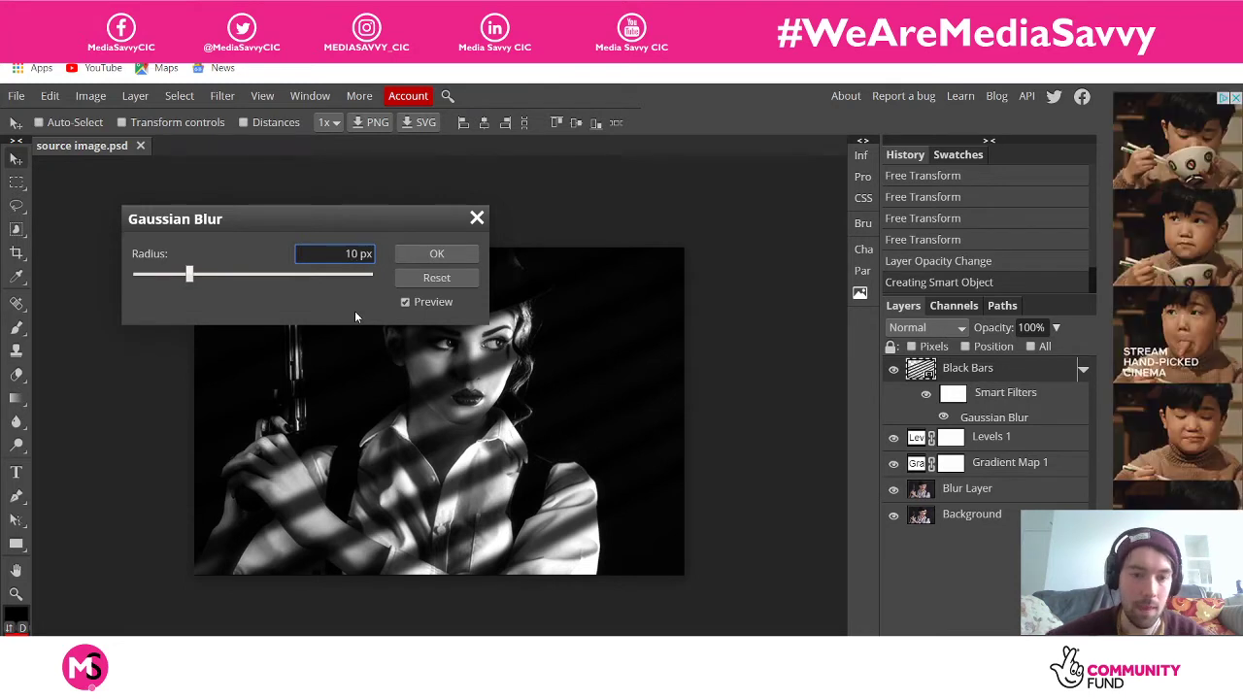
{"action": "left_click", "coordinate": [432, 258]}
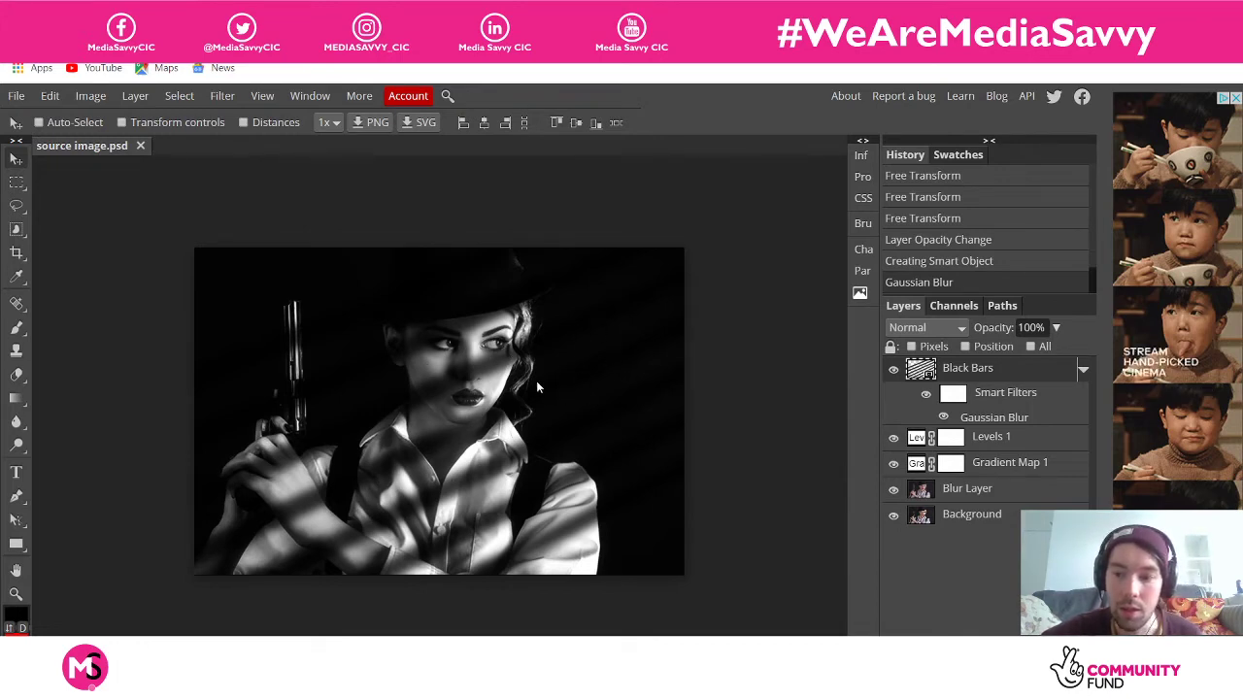
{"action": "left_click", "coordinate": [998, 470]}
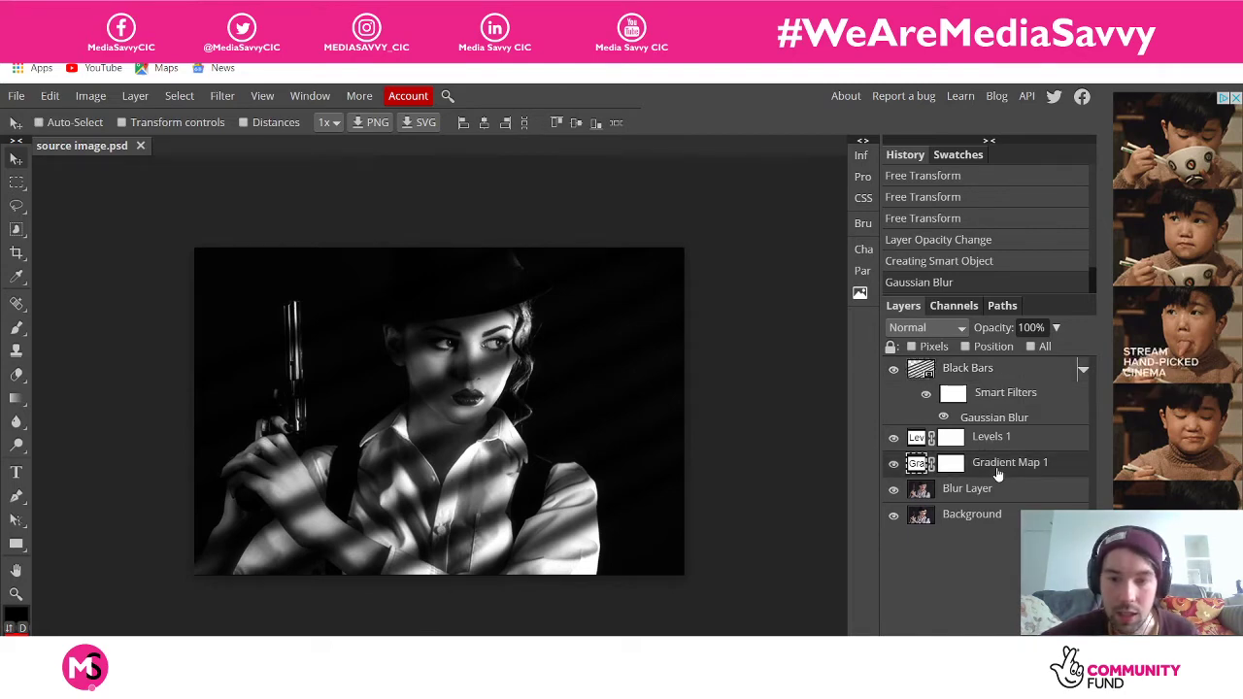
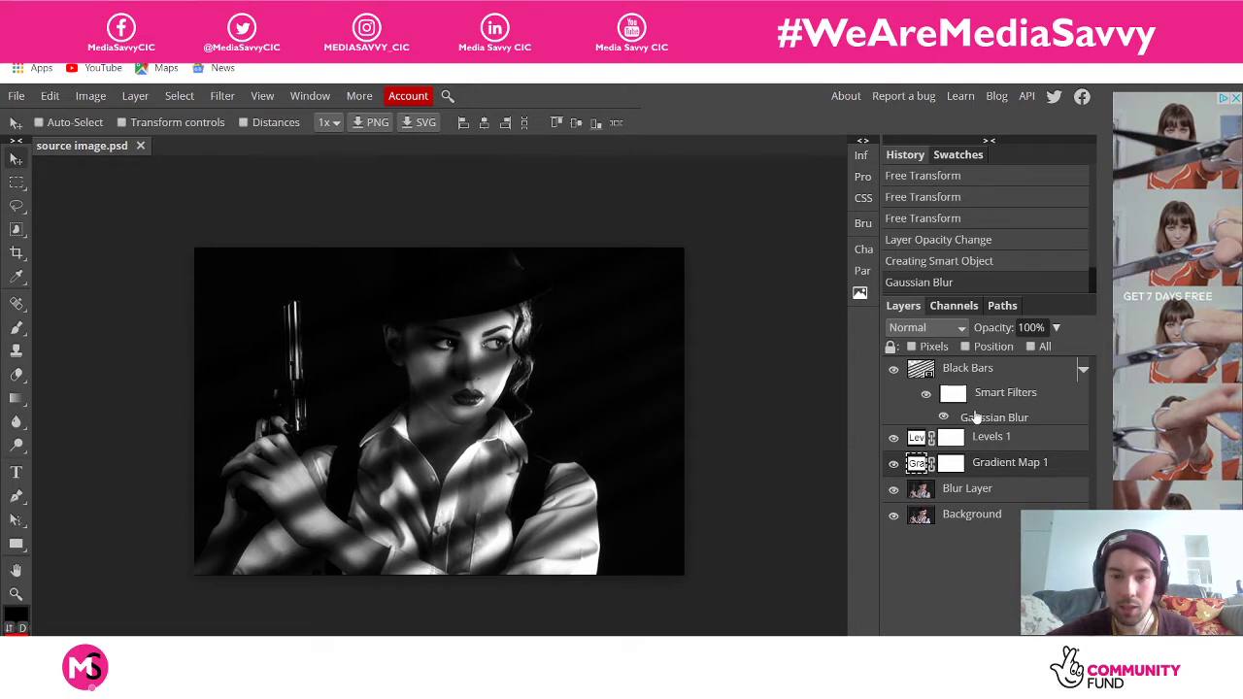
Lower the Black Bars layer's opacity to 90%, then select the Gradient Map 1 layer
{"action": "left_click", "coordinate": [1057, 328]}
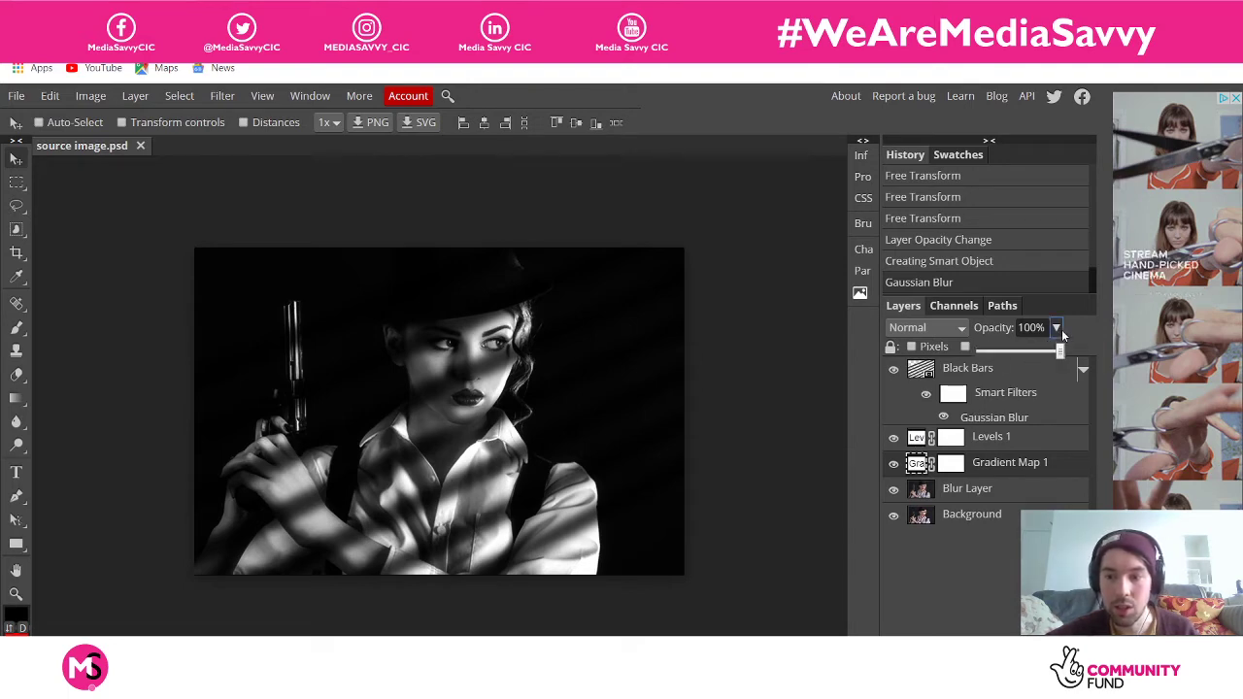
{"action": "left_click", "coordinate": [1010, 369]}
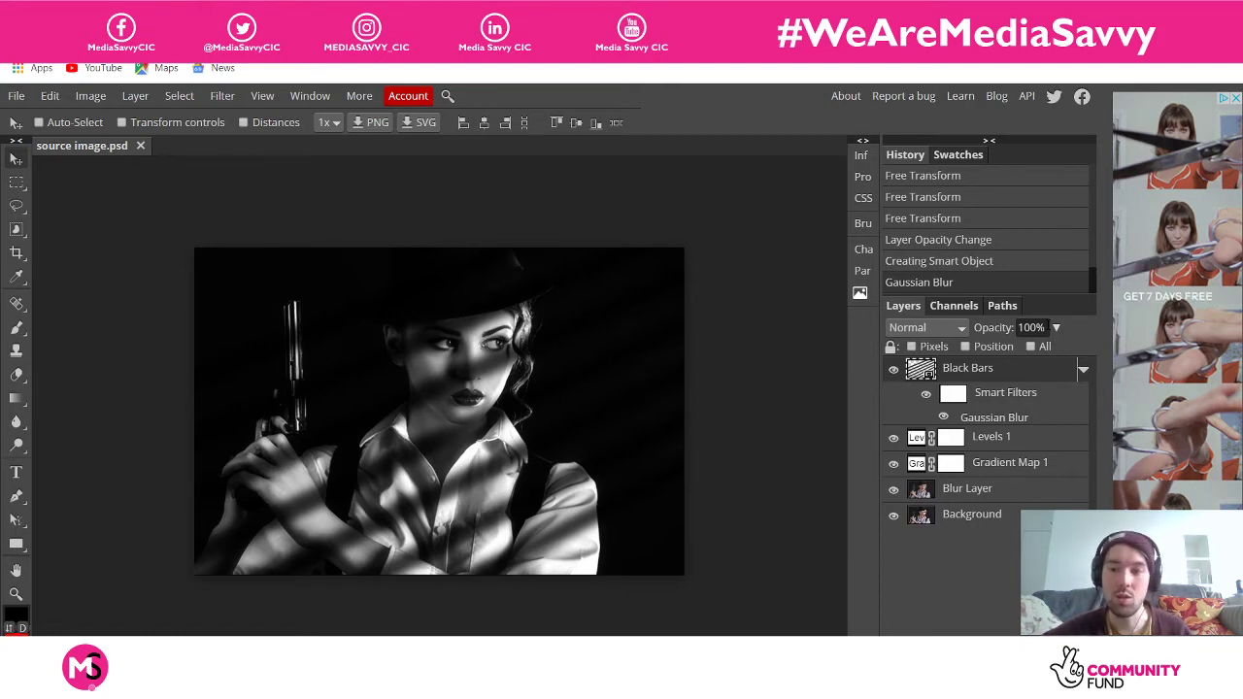
{"action": "left_click", "coordinate": [1056, 327]}
{"action": "left_click_drag", "start_coordinate": [1059, 350], "coordinate": [1054, 355]}
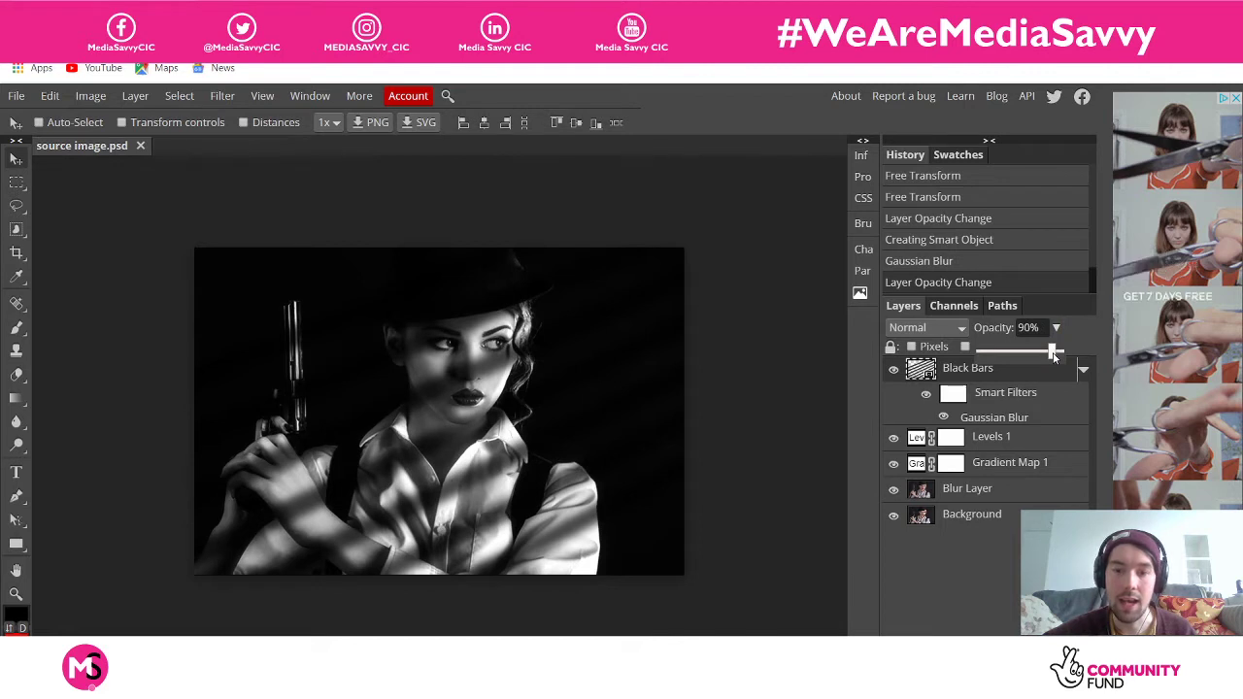
{"action": "left_click", "coordinate": [1058, 328]}
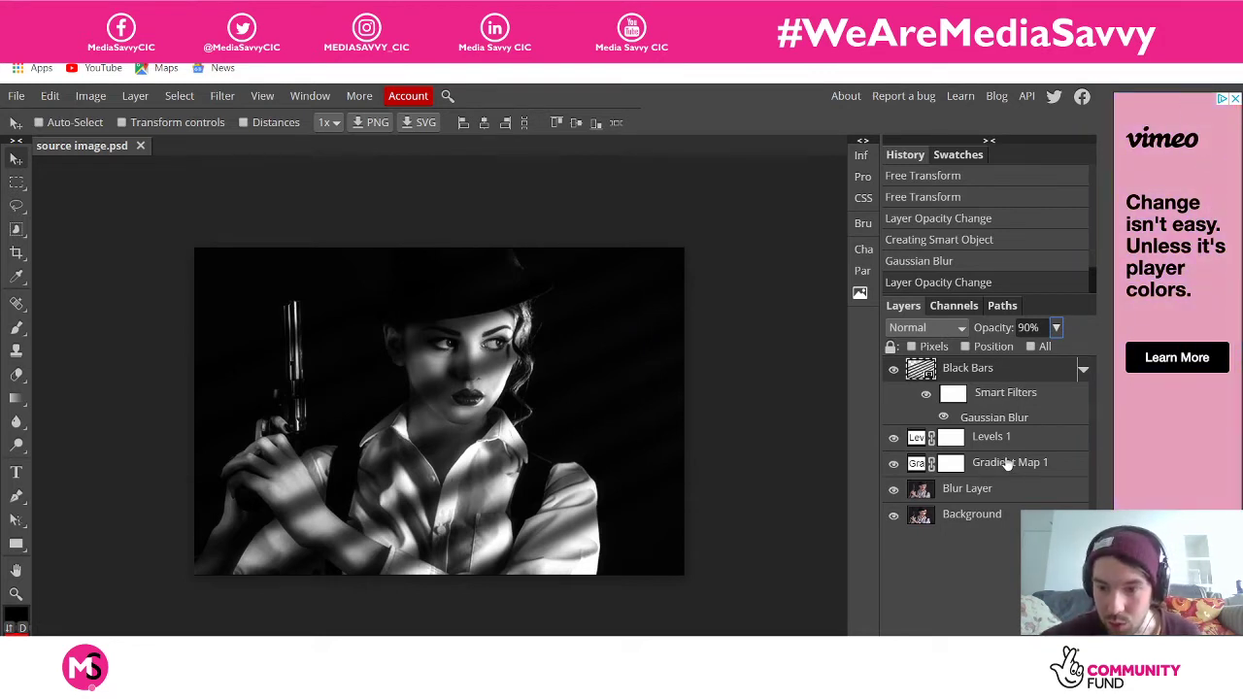
{"action": "left_click", "coordinate": [961, 465]}
Target the Gradient Map 1 mask with the Brush tool and zoom in on the woman's face
{"action": "left_click", "coordinate": [952, 465]}
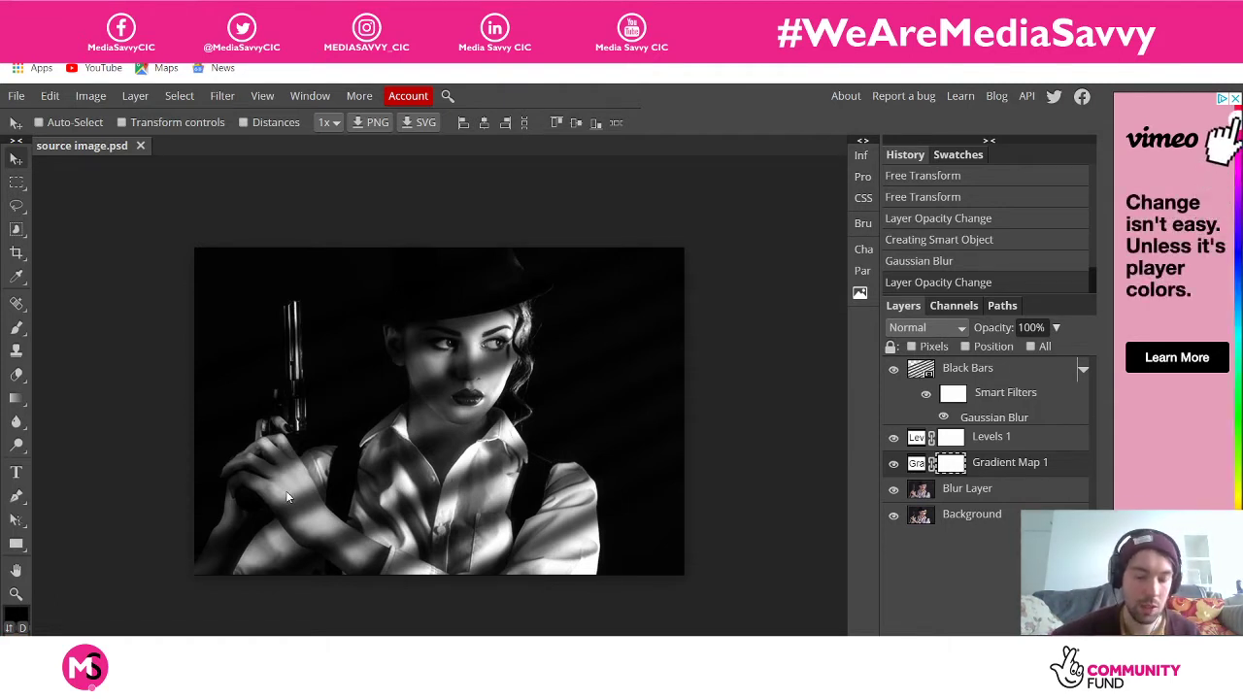
{"action": "key", "text": "b"}
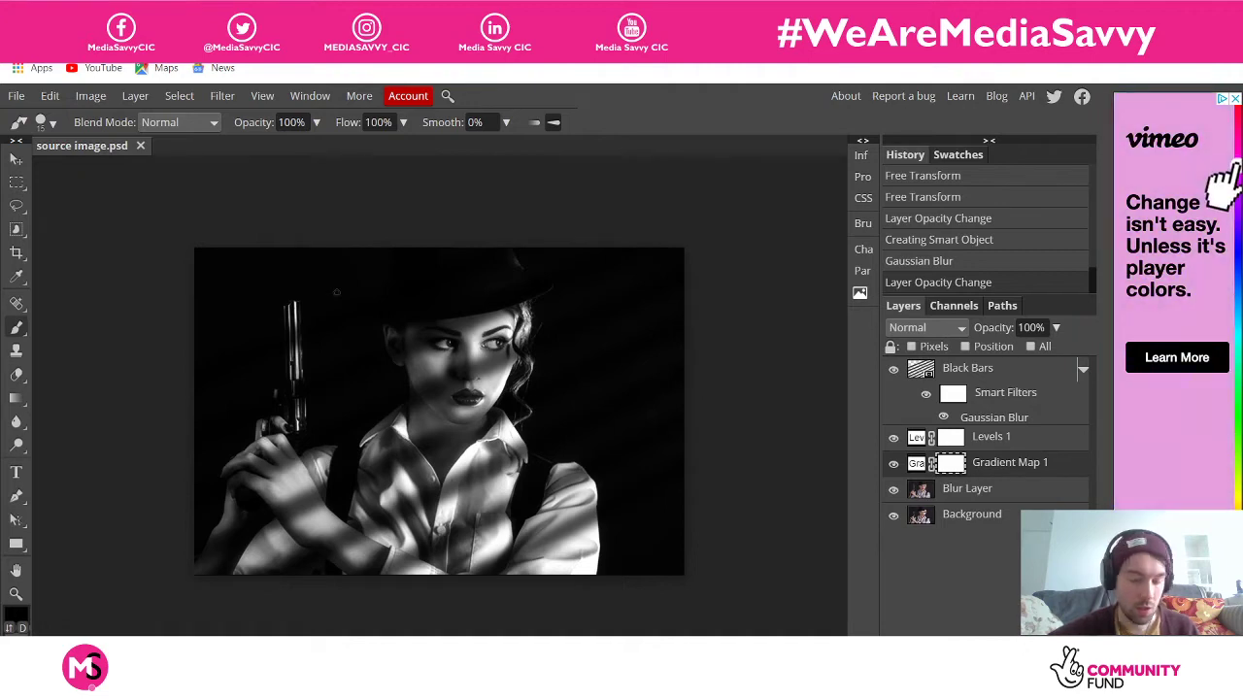
{"action": "key", "text": "ctrl+plus"}
{"action": "key", "text": "ctrl+plus"}
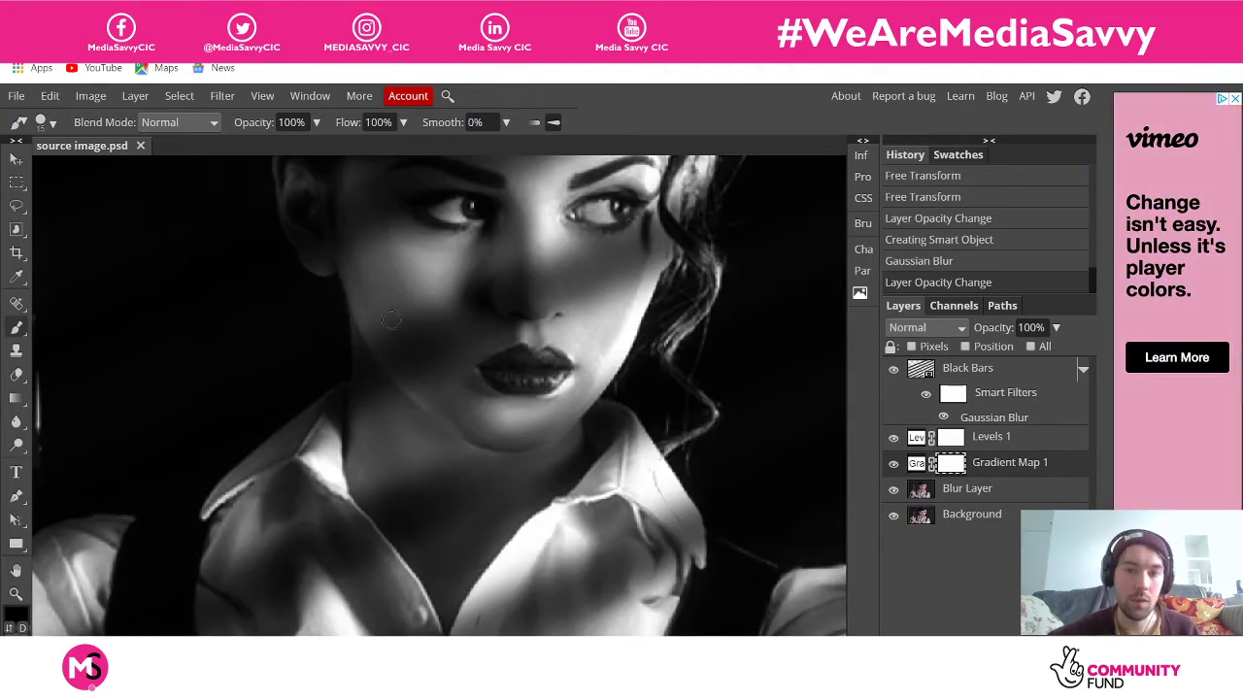
{"action": "scroll", "coordinate": [525, 434], "scroll_direction": "up", "scroll_amount": 4}
{"action": "scroll", "coordinate": [523, 439], "scroll_direction": "down", "scroll_amount": 2}
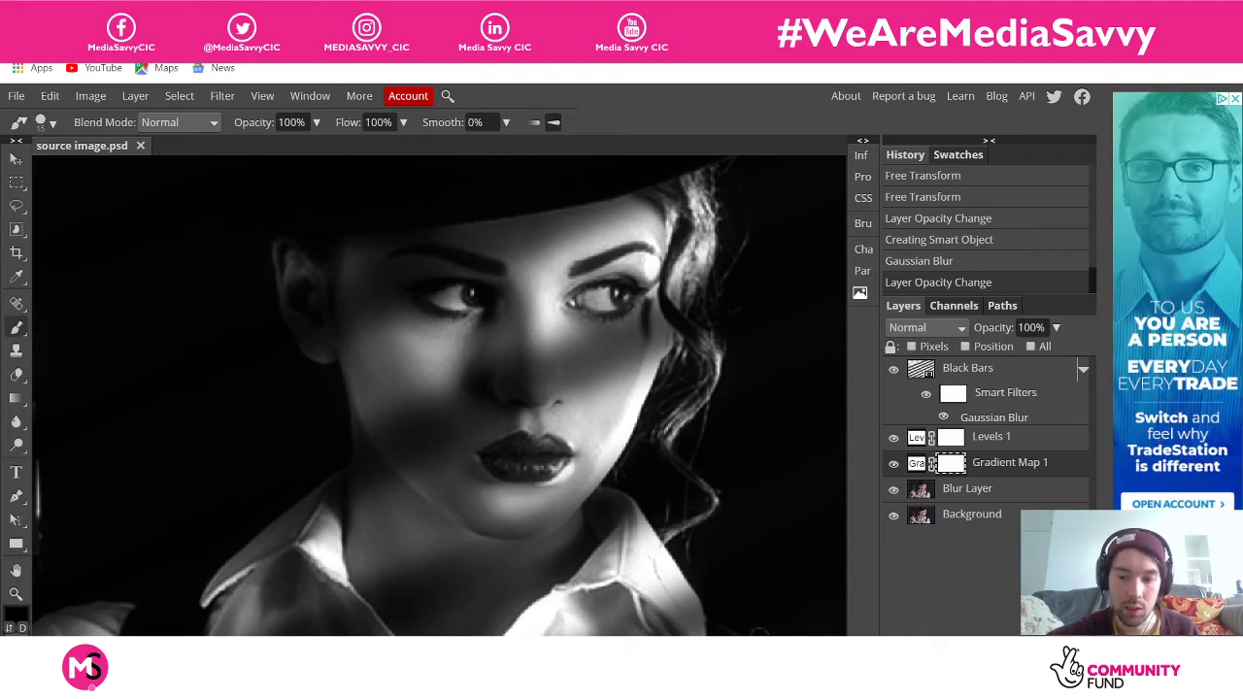
{"action": "scroll", "coordinate": [624, 524], "scroll_direction": "right", "scroll_amount": 1}
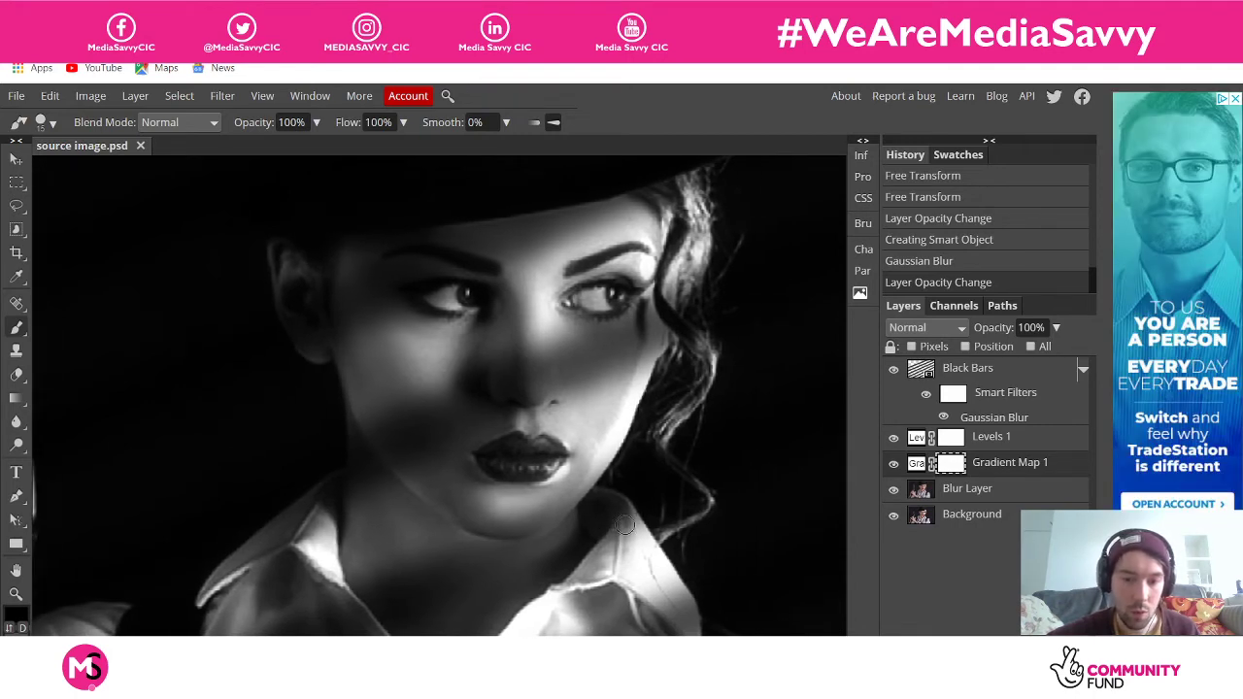
{"action": "scroll", "coordinate": [624, 524], "scroll_direction": "right", "scroll_amount": 3}
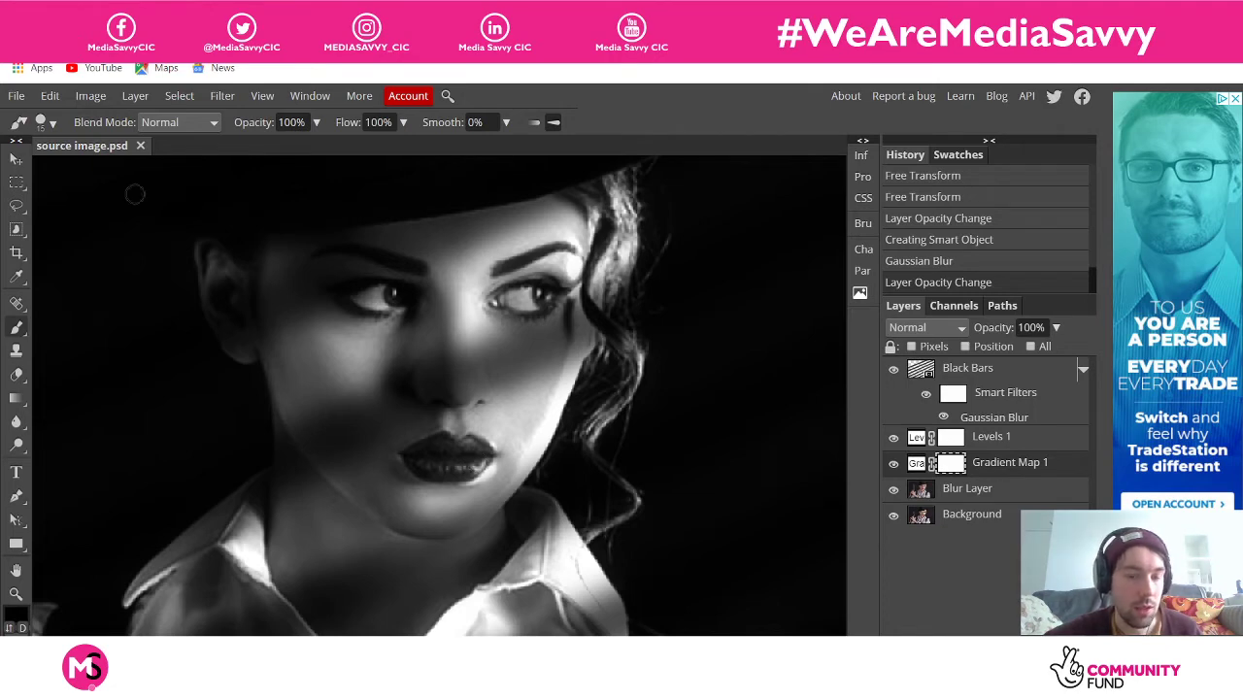
Test a 30 px hard brush on the lips, then undo the hard-edged dab
{"action": "left_click", "coordinate": [52, 124]}
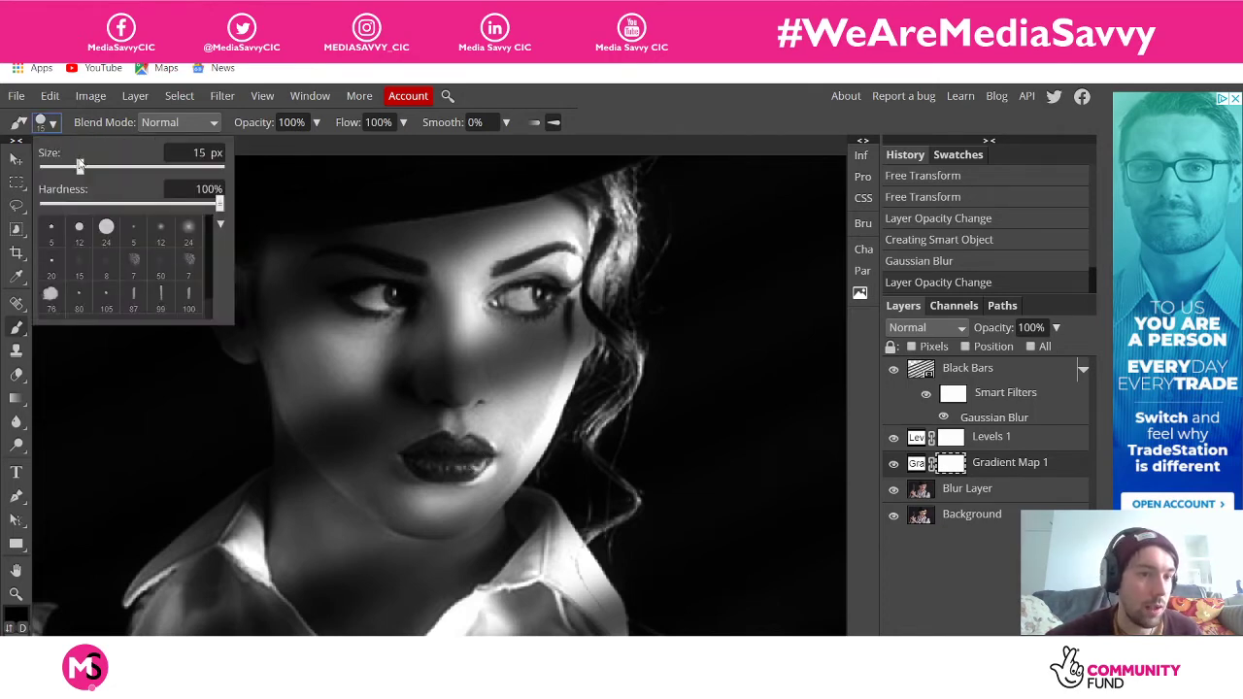
{"action": "left_click_drag", "start_coordinate": [83, 168], "coordinate": [92, 168]}
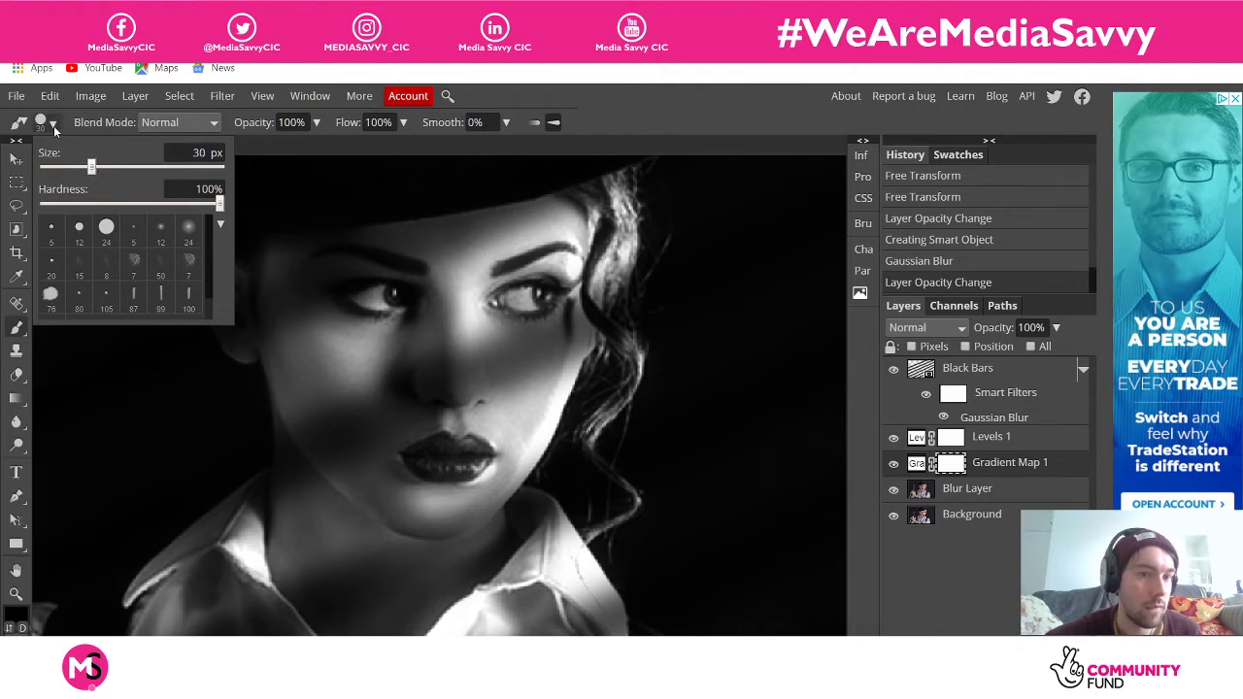
{"action": "left_click", "coordinate": [454, 464]}
{"action": "left_click", "coordinate": [454, 459]}
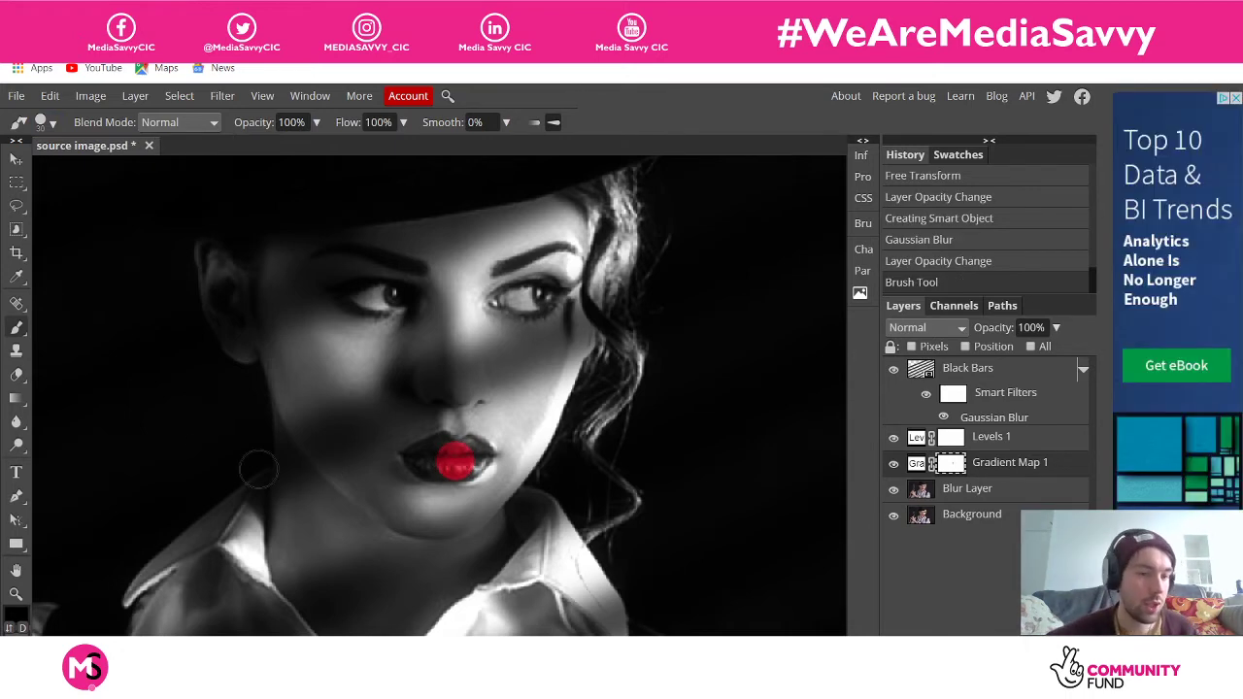
{"action": "left_click", "coordinate": [51, 127]}
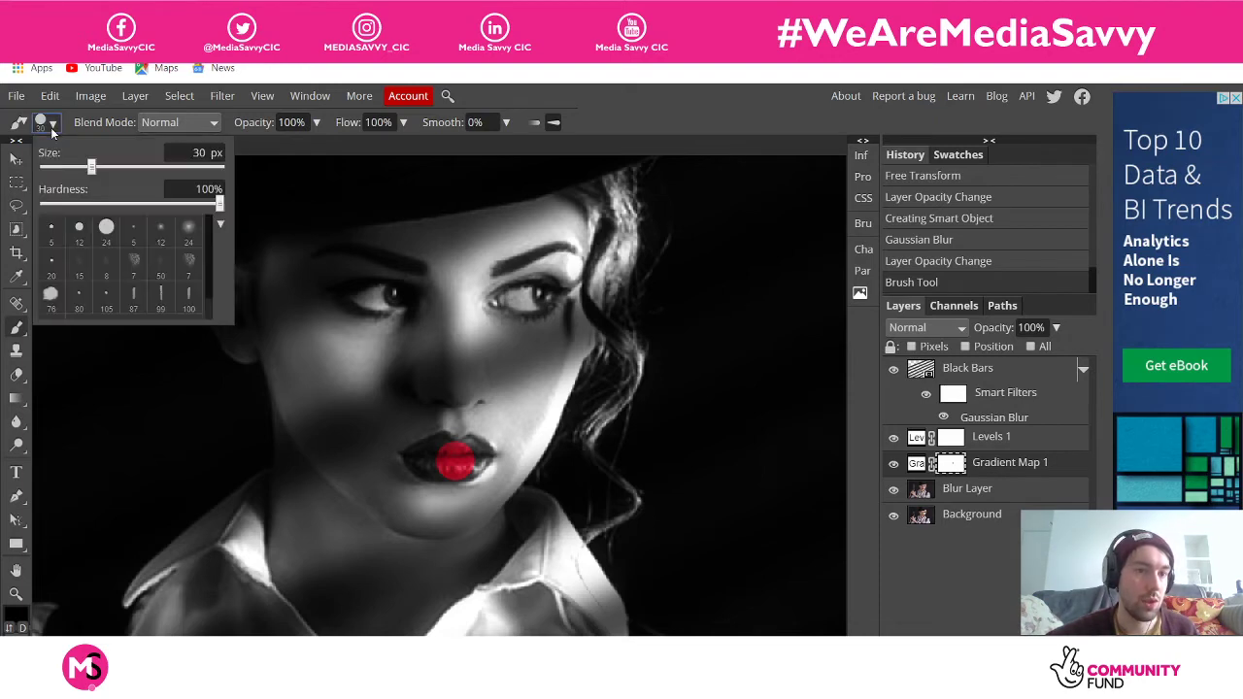
{"action": "left_click", "coordinate": [188, 229]}
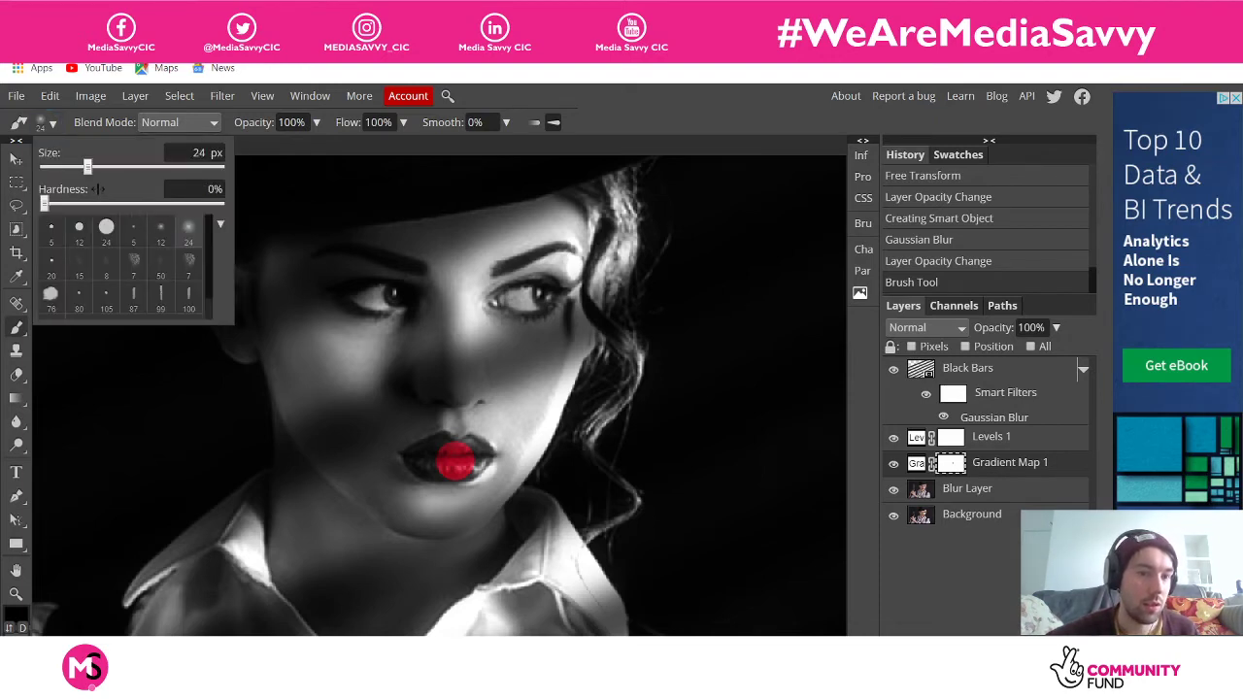
{"action": "left_click_drag", "start_coordinate": [86, 173], "coordinate": [89, 172]}
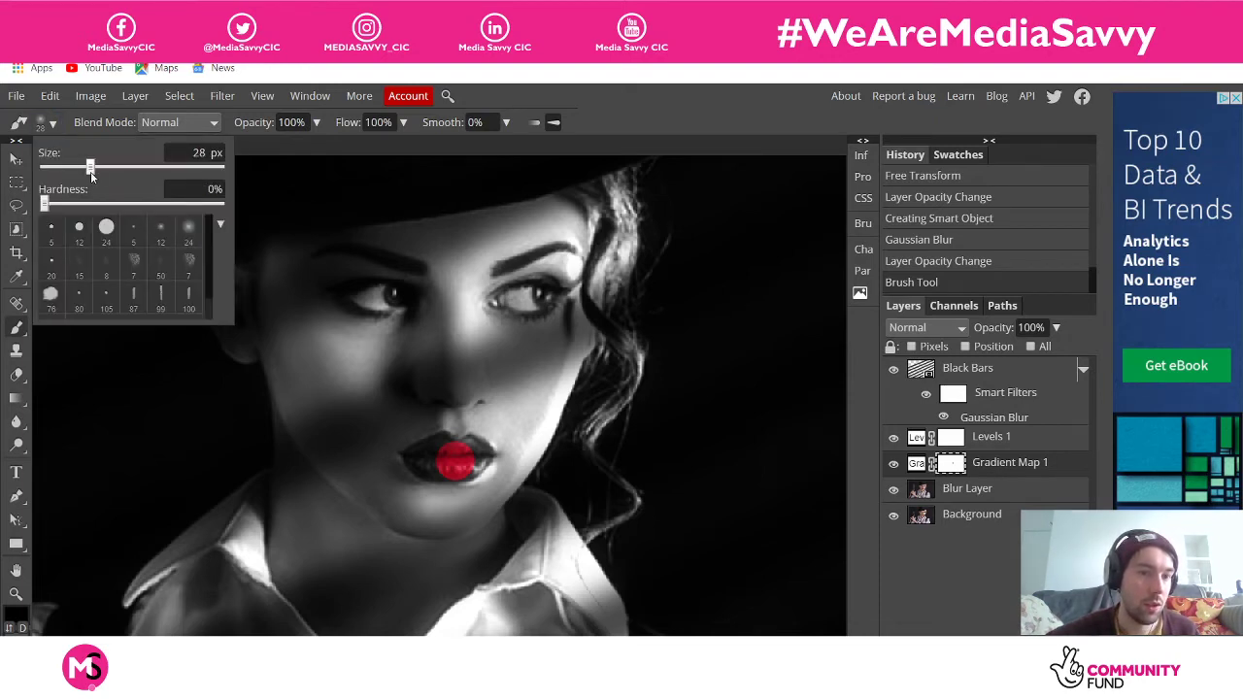
{"action": "left_click", "coordinate": [457, 463]}
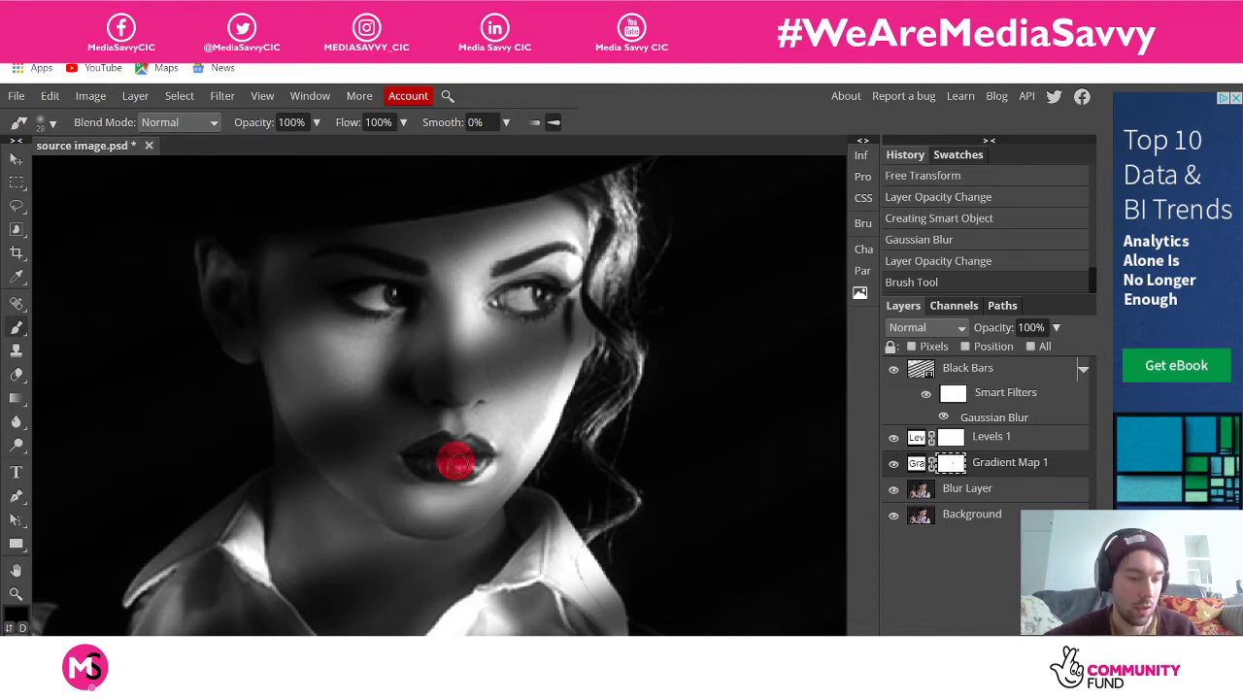
{"action": "key", "text": "ctrl+z"}
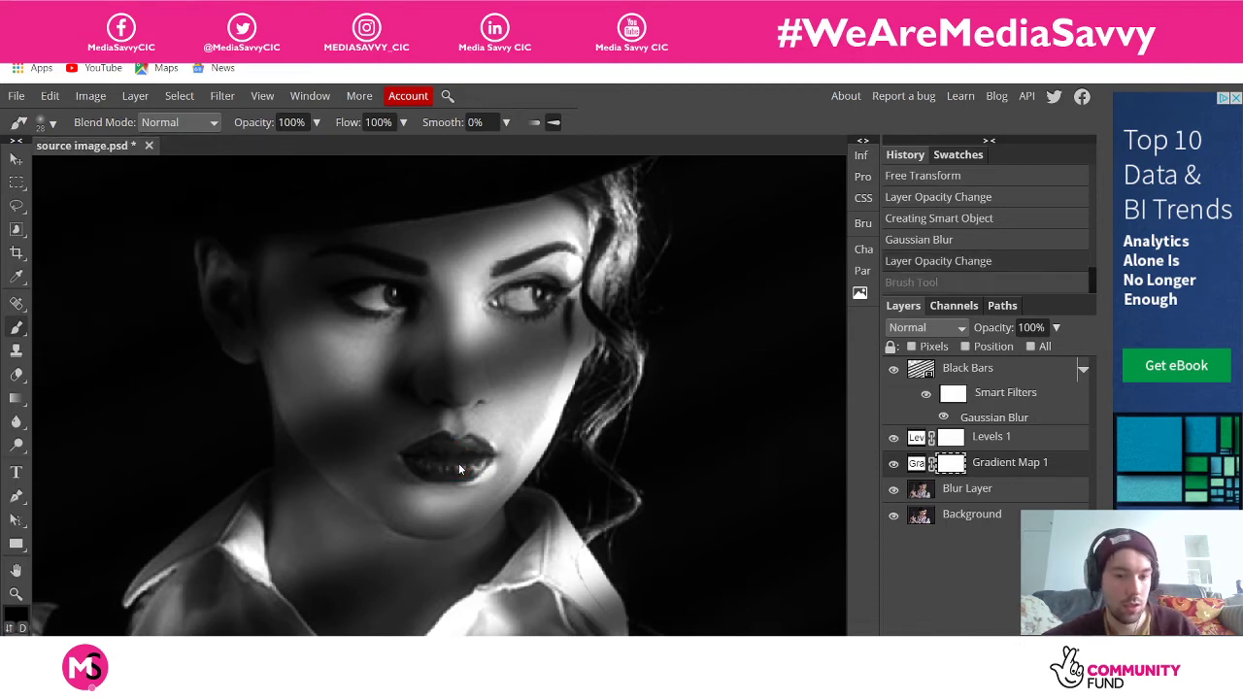
Switch to the soft brush preset at 33 px with 0% hardness
{"action": "left_click", "coordinate": [52, 128]}
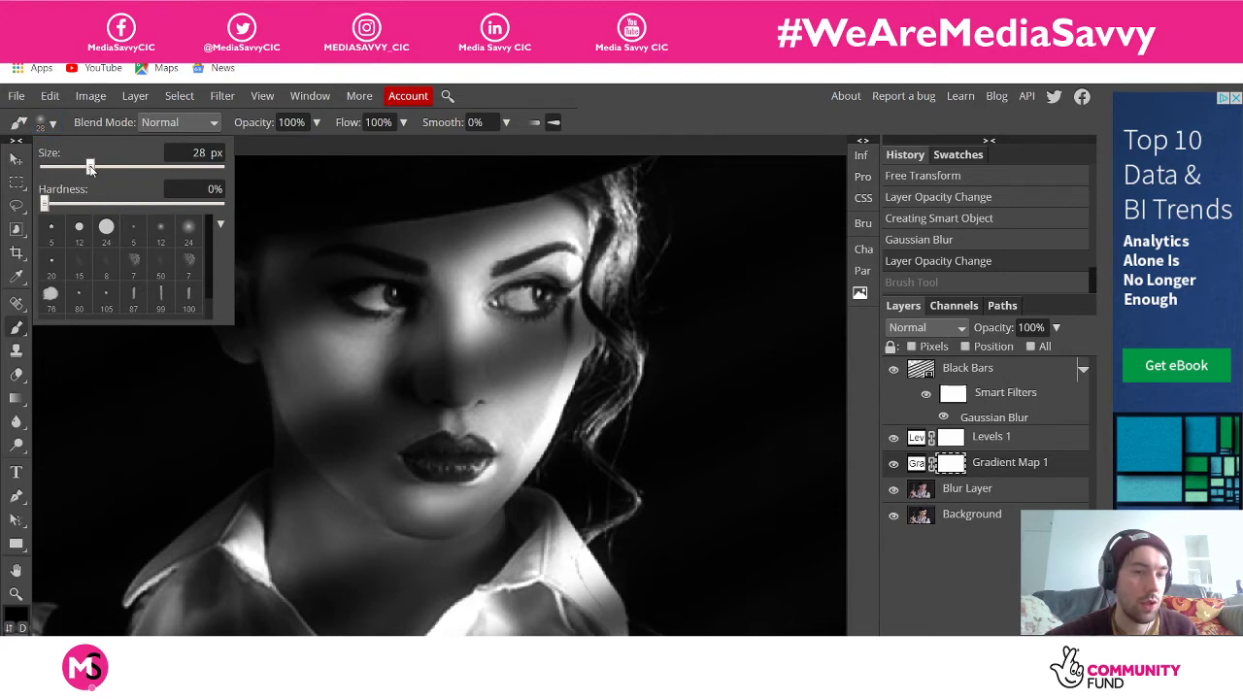
{"action": "left_click_drag", "start_coordinate": [91, 167], "coordinate": [95, 170]}
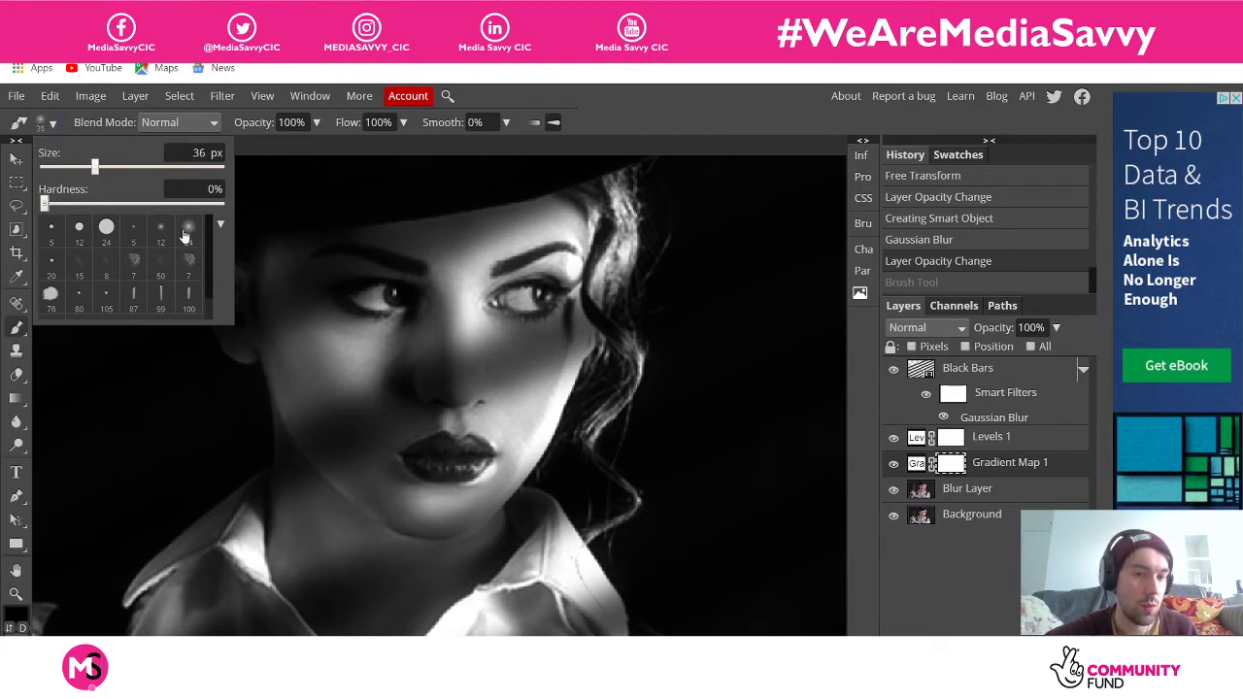
{"action": "left_click", "coordinate": [188, 228]}
{"action": "left_click_drag", "start_coordinate": [87, 167], "coordinate": [93, 167]}
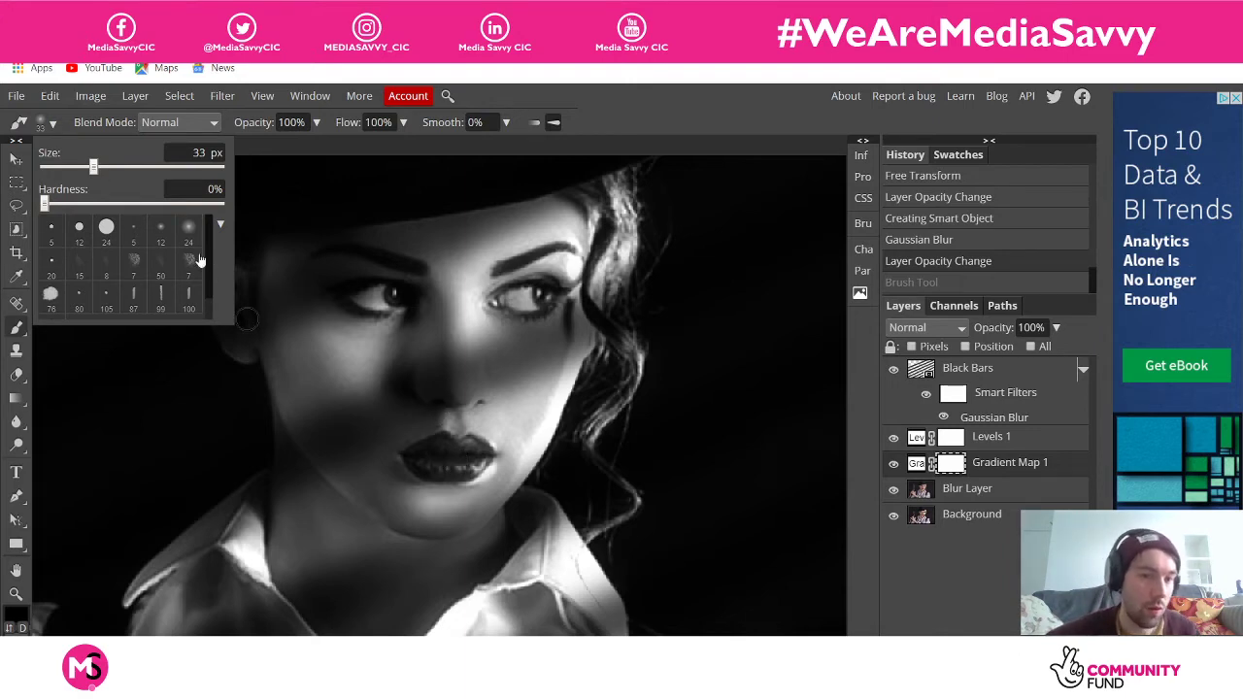
Paint red back onto the upper and lower lips through the mask
{"action": "left_click", "coordinate": [450, 466]}
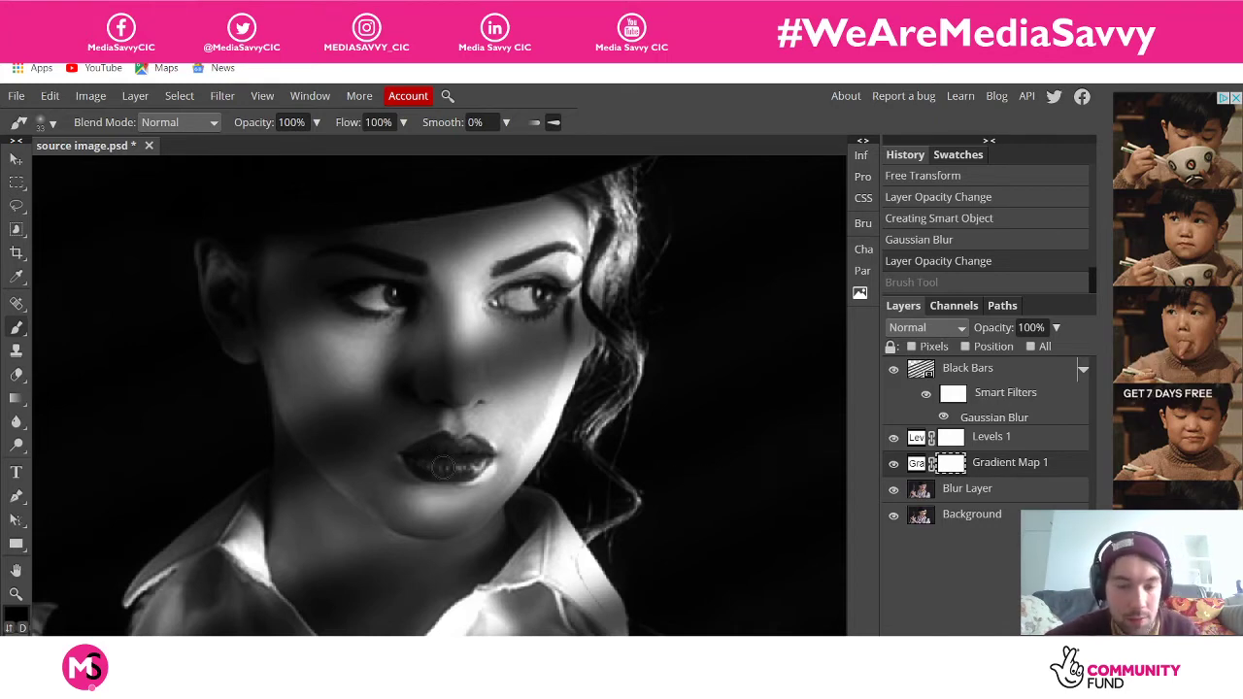
{"action": "mouse_move", "coordinate": [442, 468]}
{"action": "left_mouse_down"}
{"action": "mouse_move", "coordinate": [466, 458]}
{"action": "mouse_move", "coordinate": [443, 453]}
{"action": "left_mouse_up"}
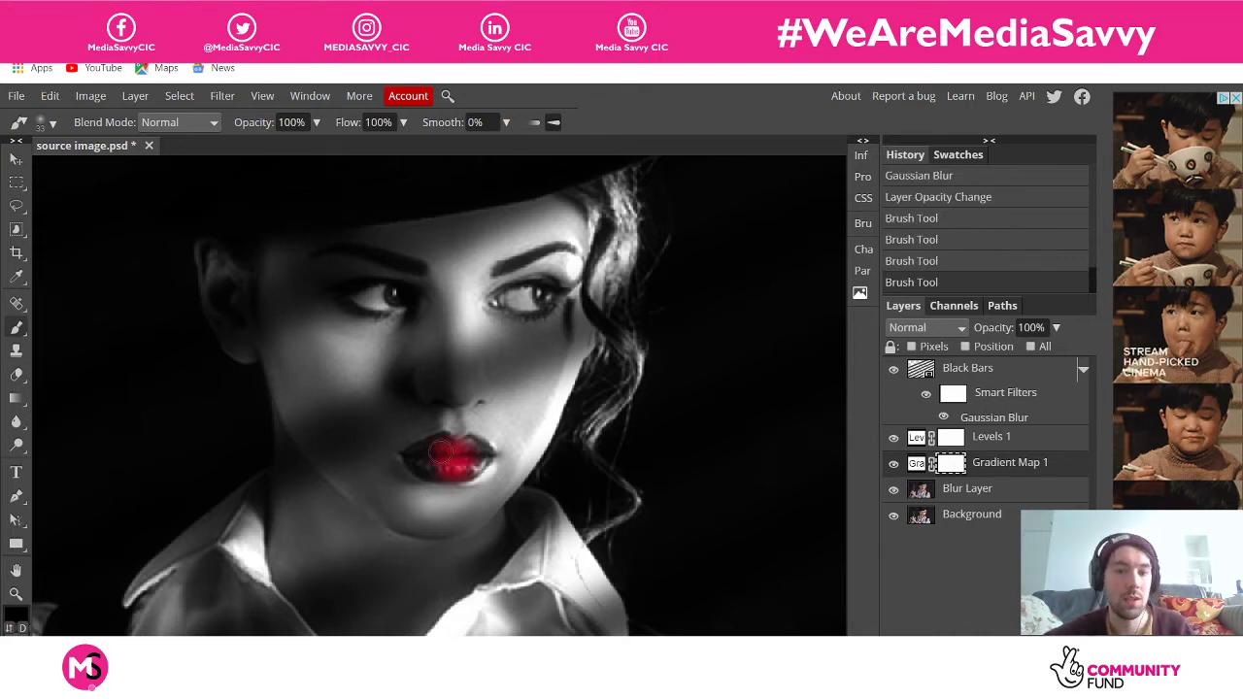
{"action": "left_click", "coordinate": [443, 452]}
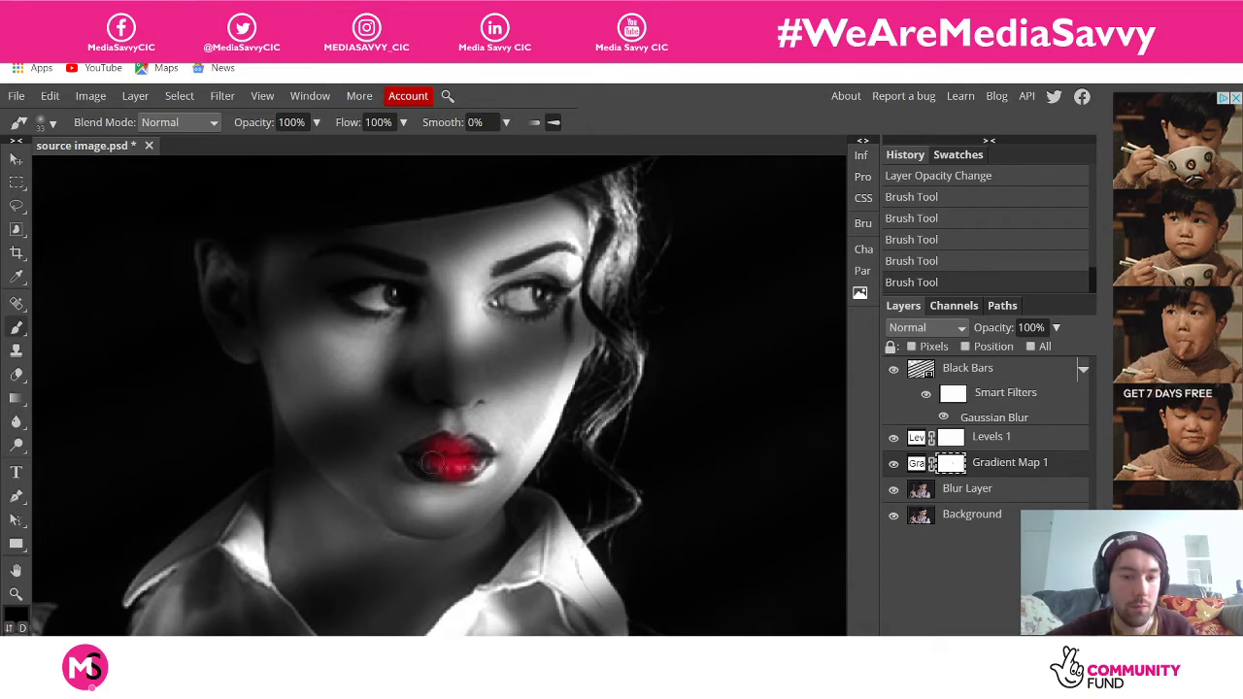
{"action": "left_click", "coordinate": [427, 464]}
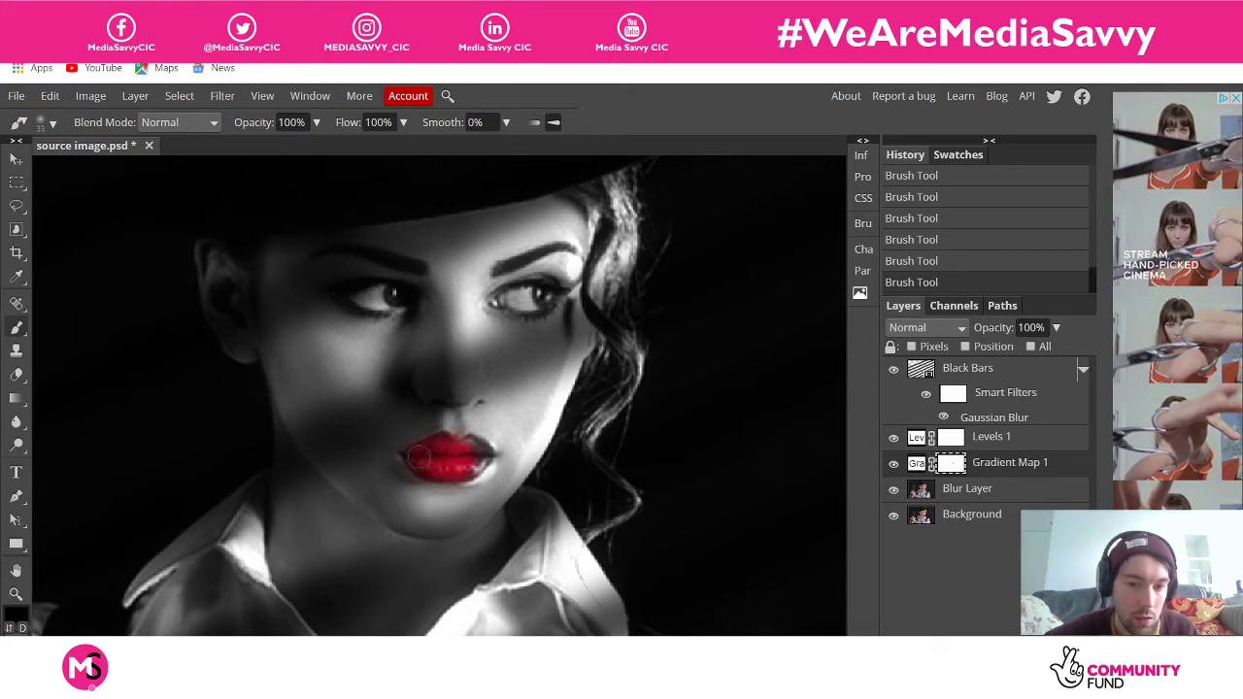
{"action": "left_click_drag", "start_coordinate": [415, 458], "coordinate": [473, 449]}
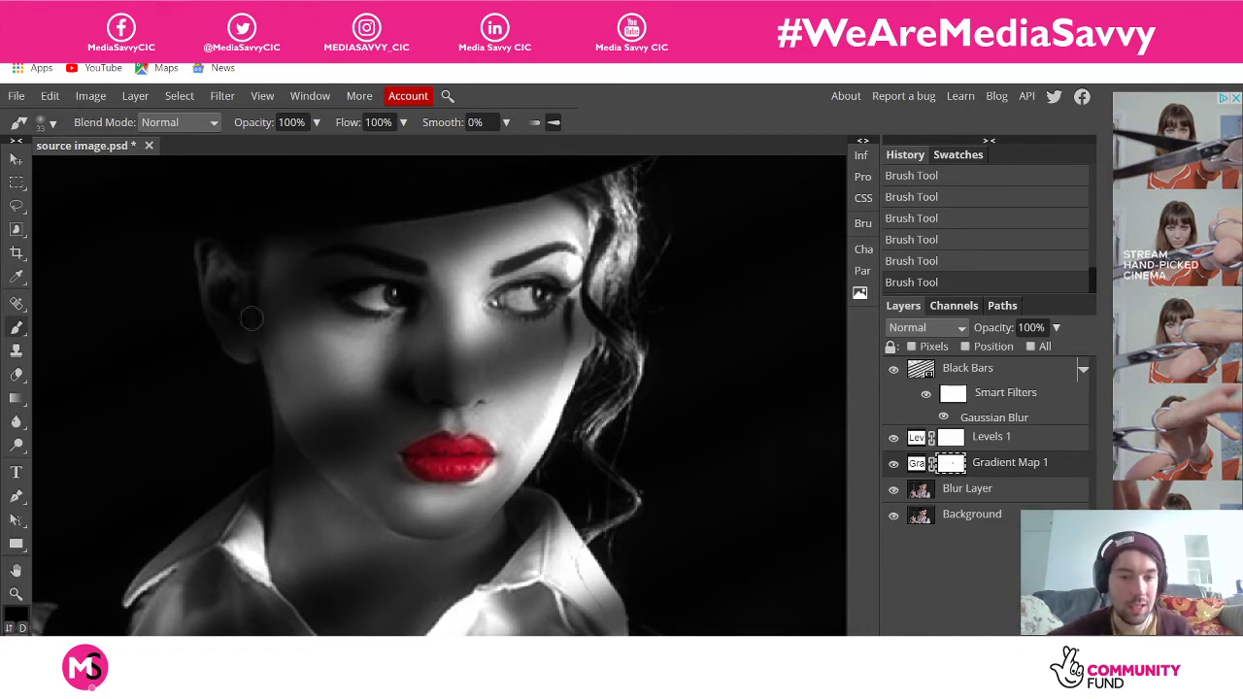
Set the brush to the soft 12 px preset, reduced to 10 px
{"action": "left_click", "coordinate": [54, 124]}
{"action": "left_click", "coordinate": [71, 166]}
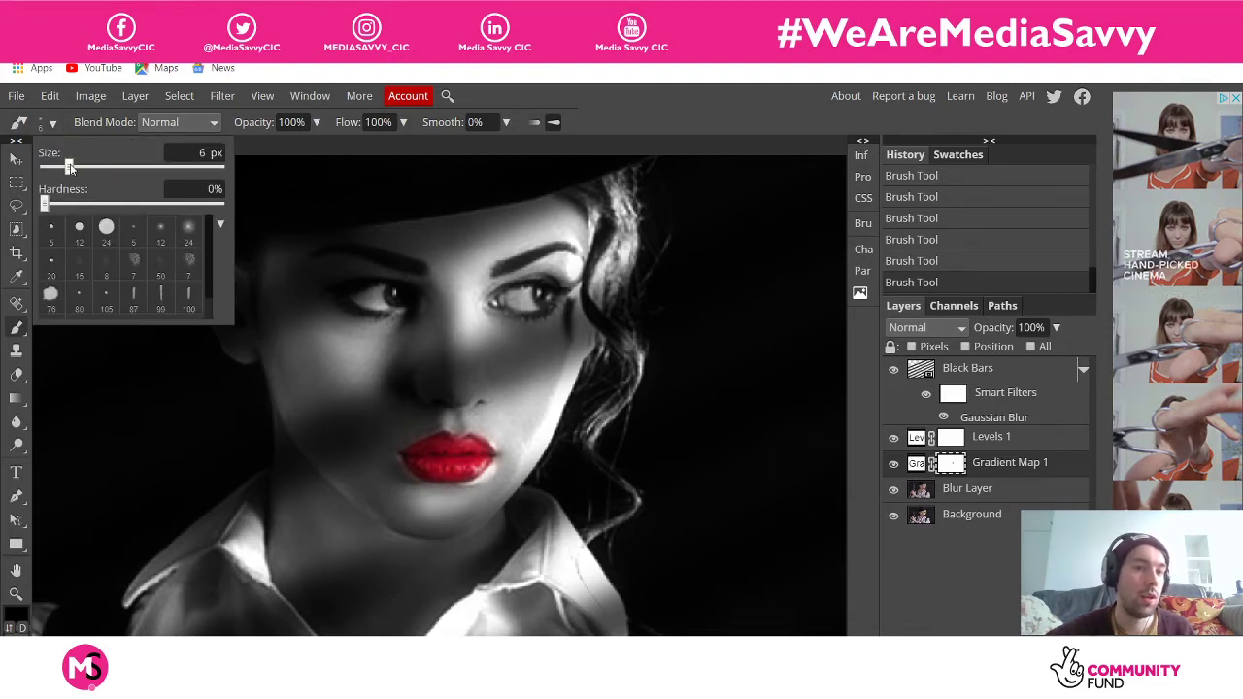
{"action": "left_click", "coordinate": [158, 239]}
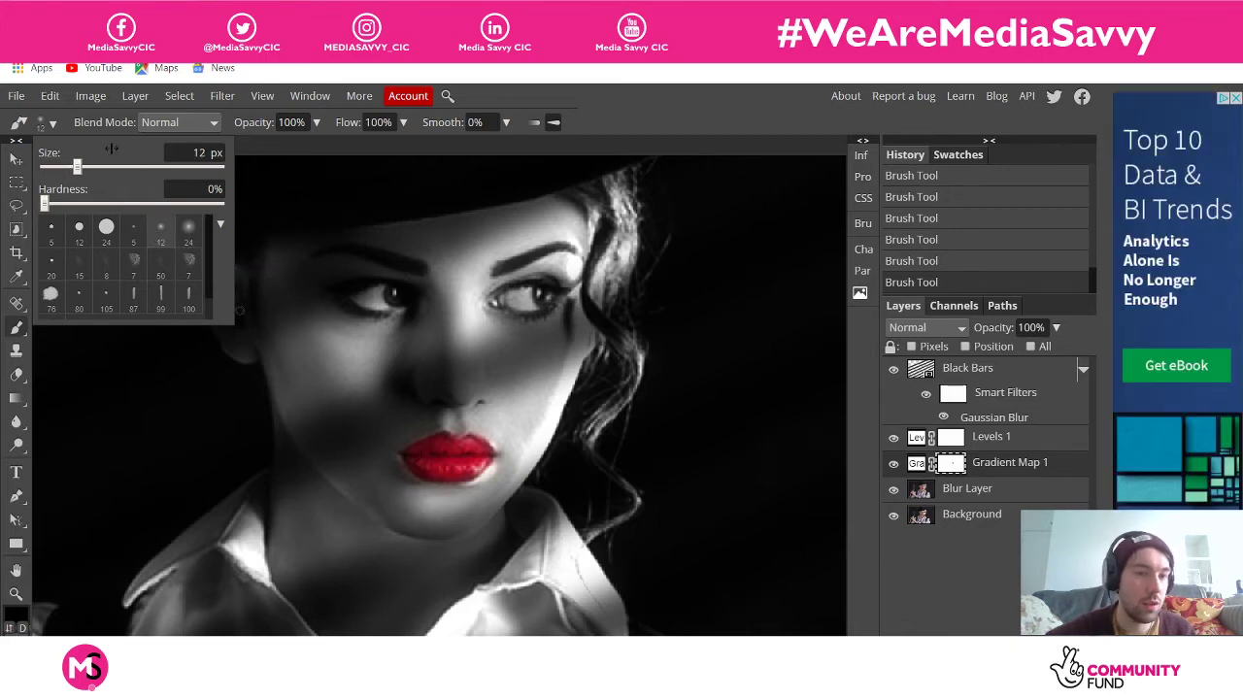
{"action": "left_click_drag", "start_coordinate": [80, 175], "coordinate": [75, 174]}
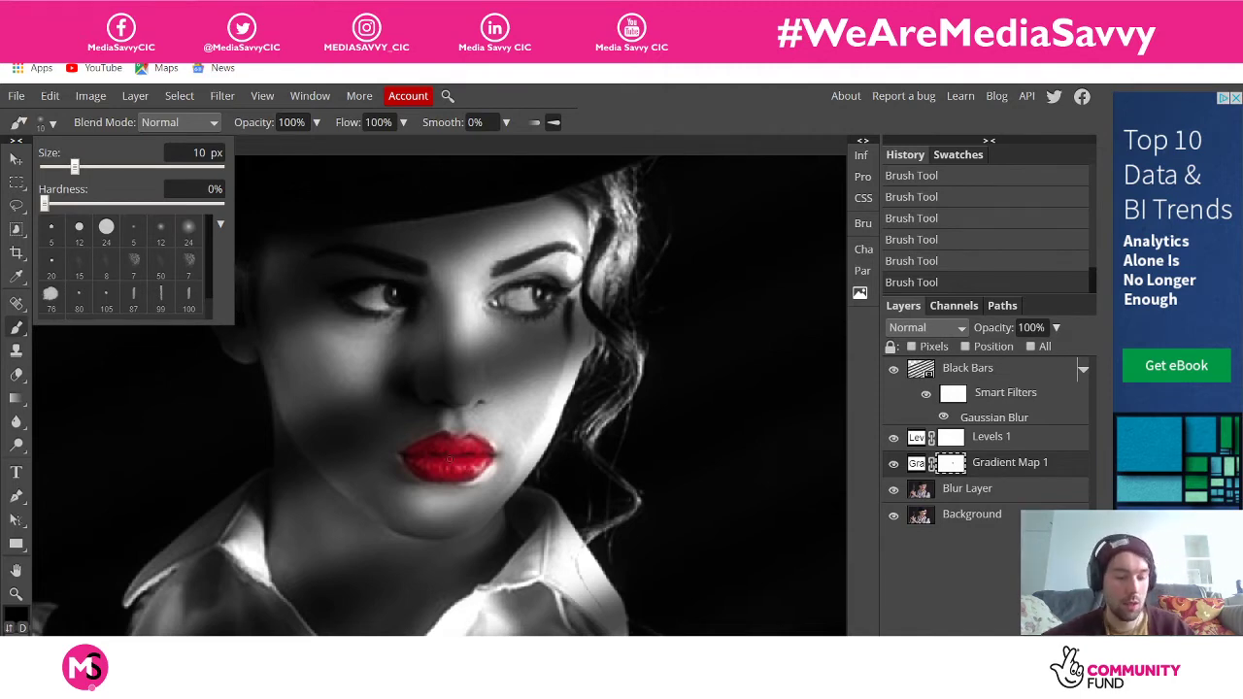
{"action": "key", "text": "ctrl+plus"}
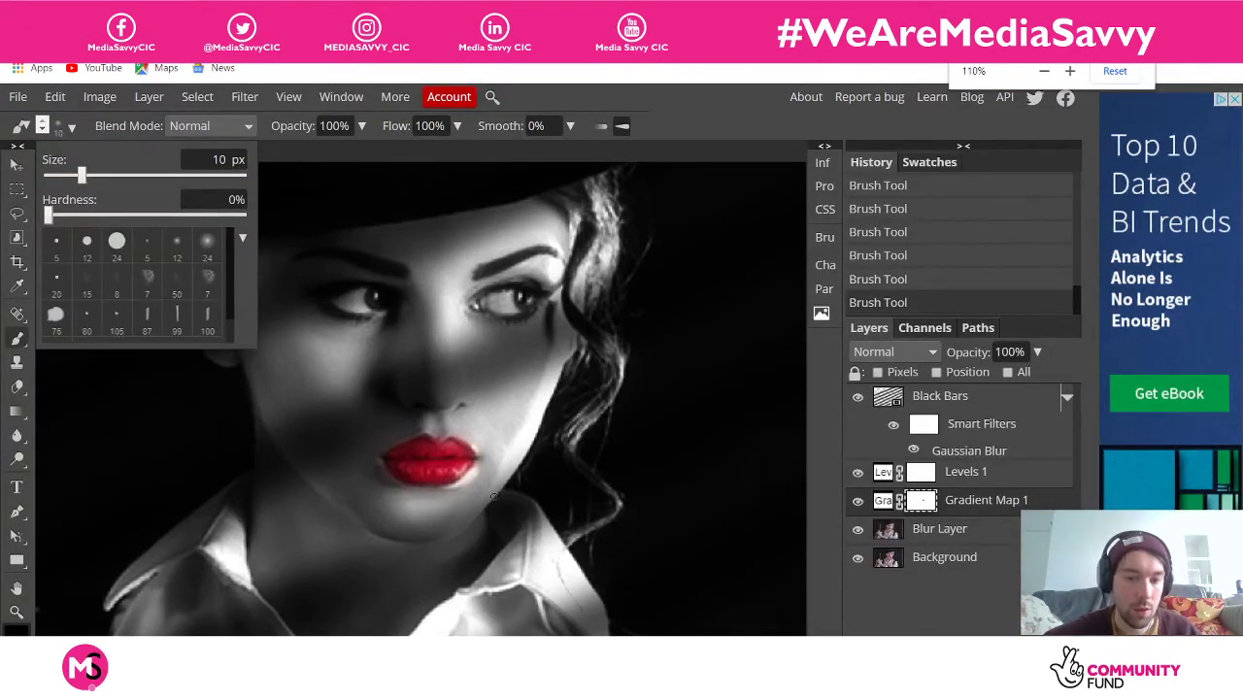
Zoom in on the lips and undo the last two Brush Tool strokes
{"action": "left_click", "coordinate": [419, 469]}
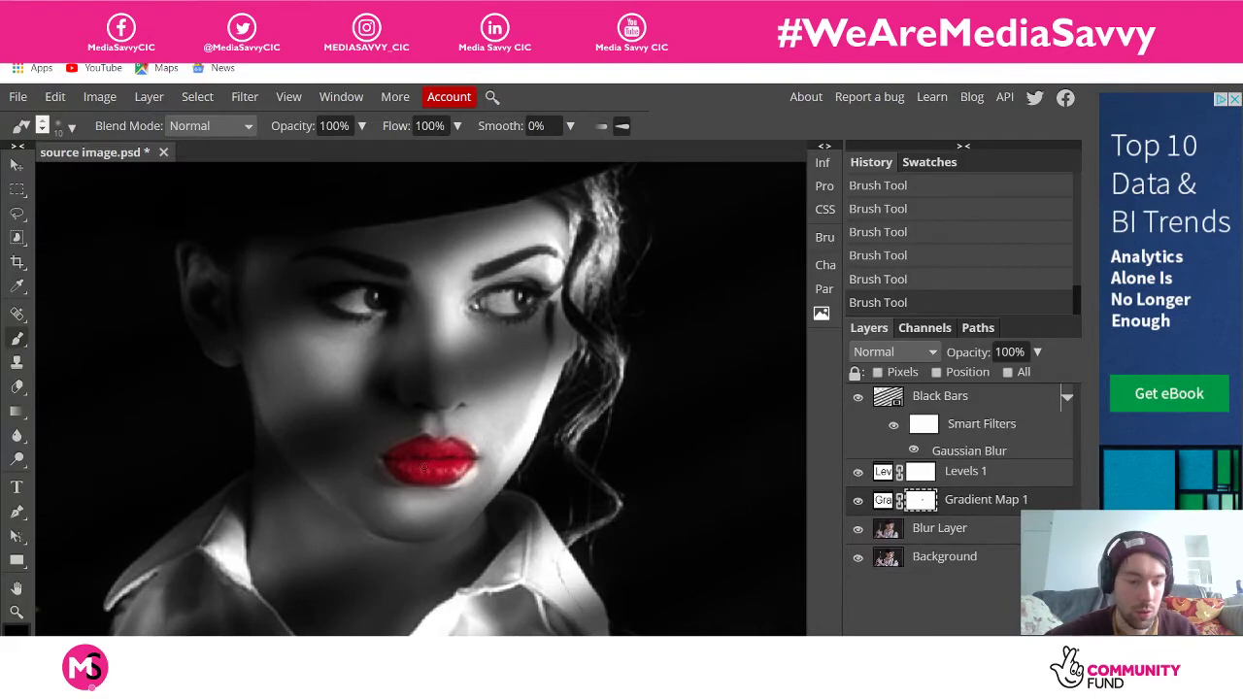
{"action": "scroll", "coordinate": [424, 470], "scroll_direction": "up", "scroll_amount": 3}
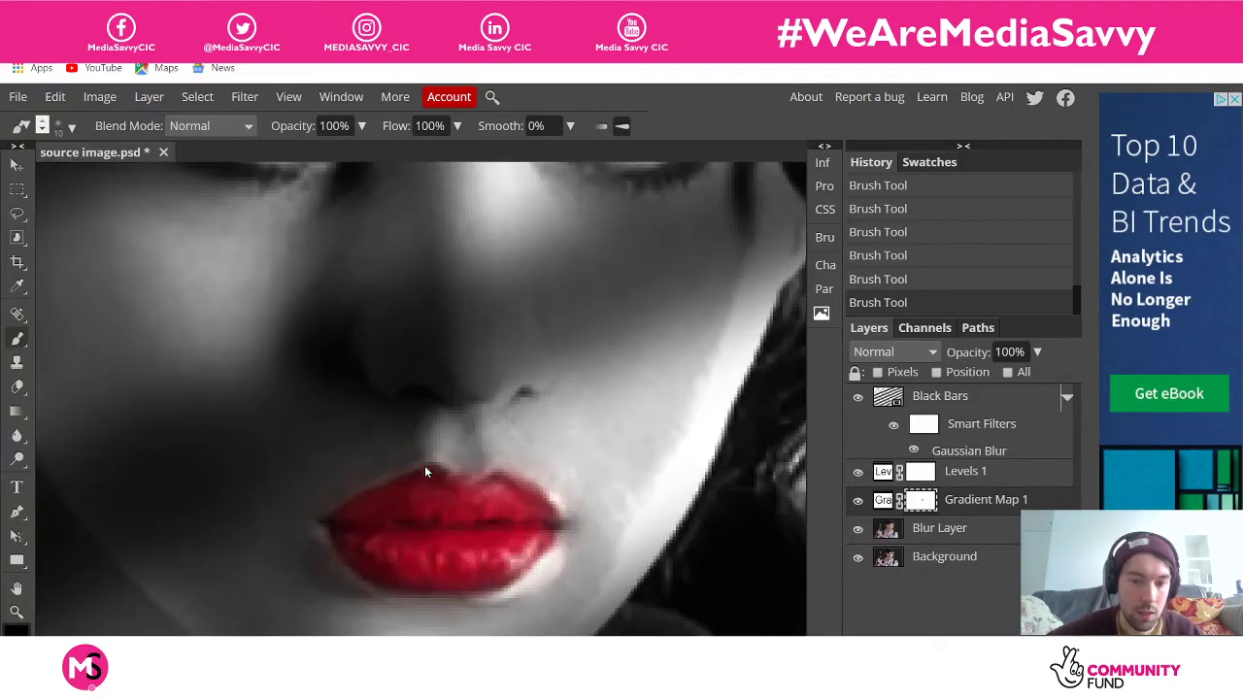
{"action": "scroll", "coordinate": [424, 465], "scroll_direction": "down", "scroll_amount": 3}
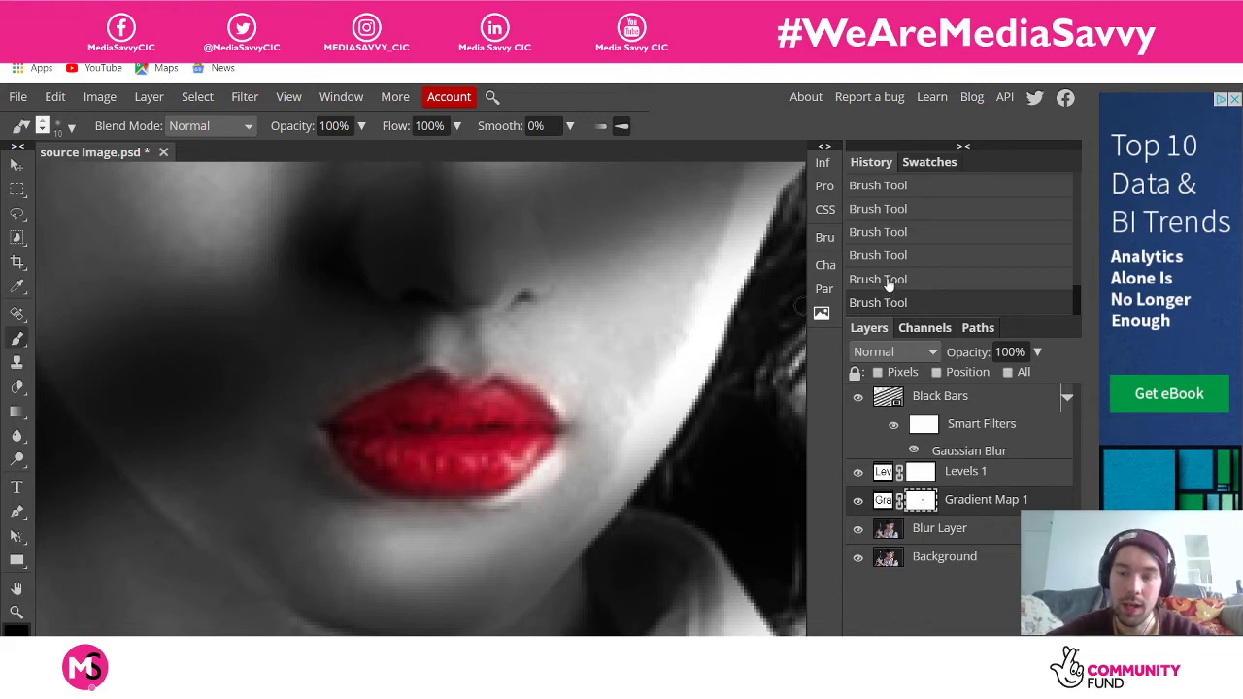
{"action": "scroll", "coordinate": [887, 282], "scroll_direction": "up", "scroll_amount": 2}
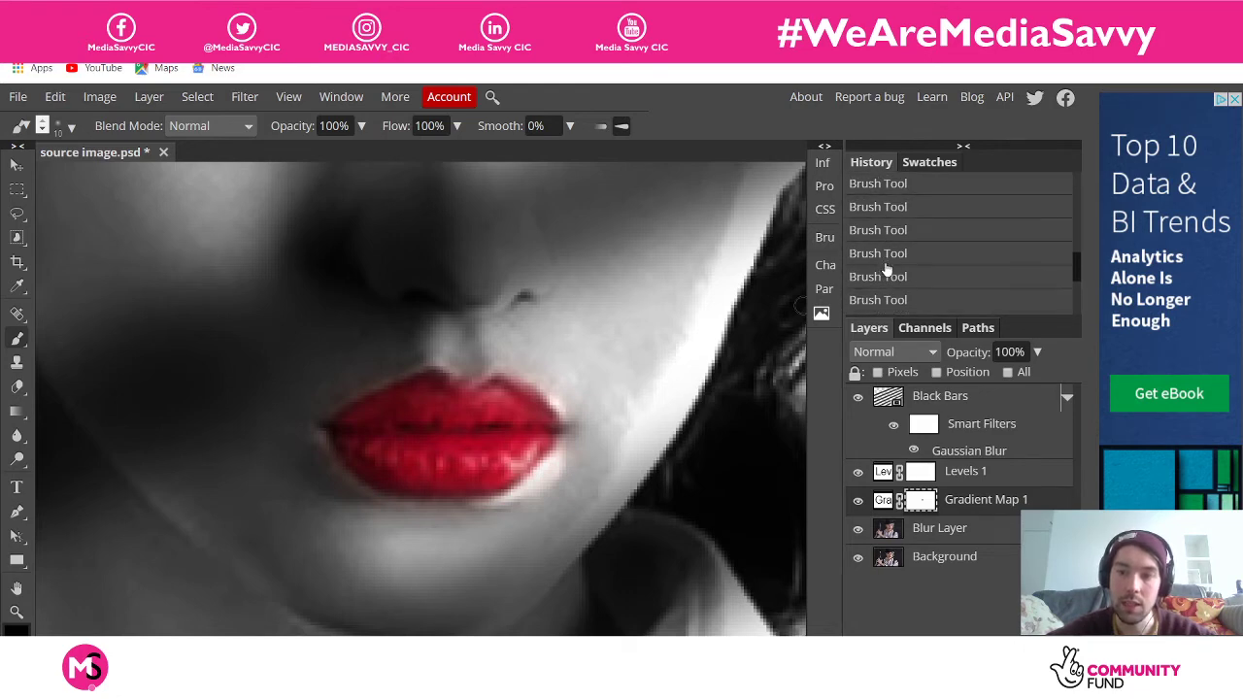
{"action": "scroll", "coordinate": [887, 267], "scroll_direction": "up", "scroll_amount": 5}
{"action": "scroll", "coordinate": [886, 267], "scroll_direction": "down", "scroll_amount": 5}
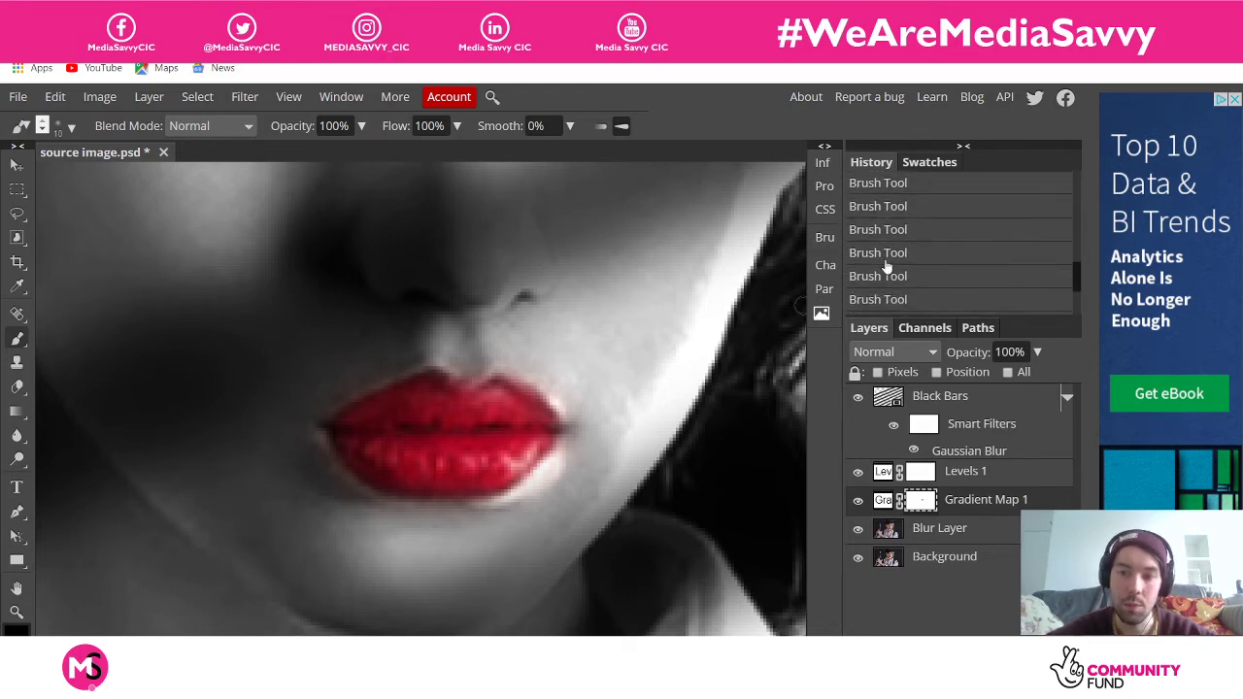
{"action": "scroll", "coordinate": [887, 268], "scroll_direction": "down", "scroll_amount": 1}
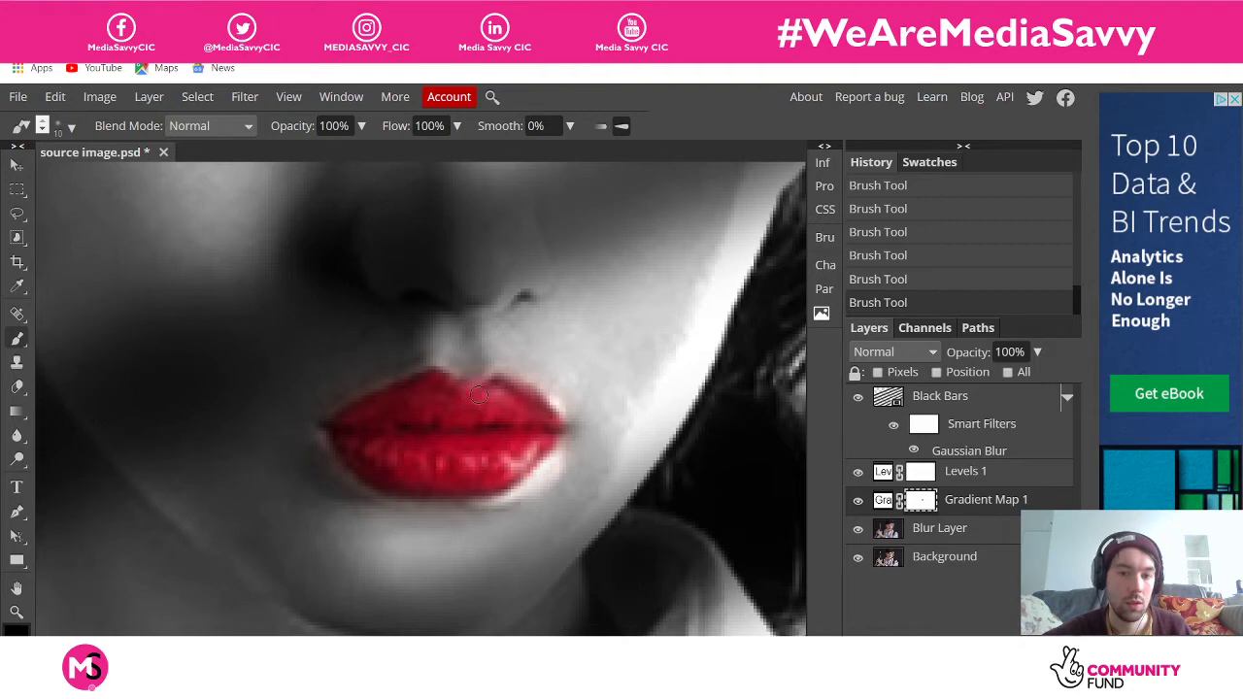
{"action": "key", "text": "ctrl+z"}
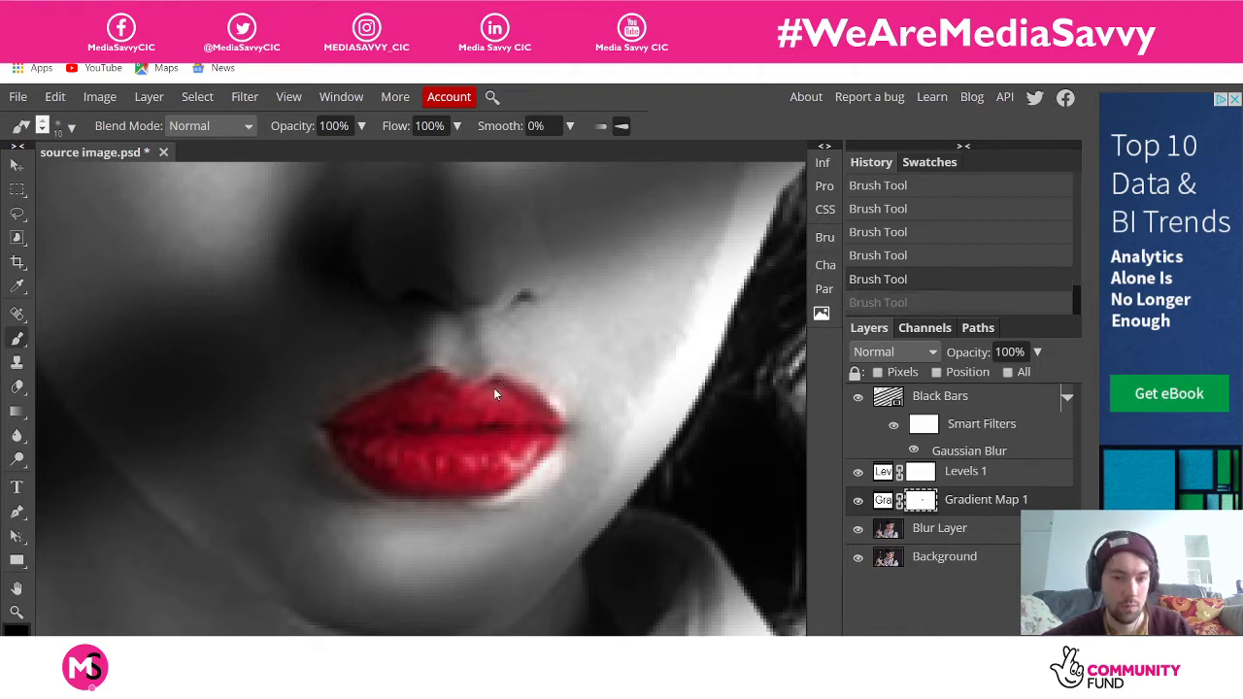
{"action": "key", "text": "ctrl+z"}
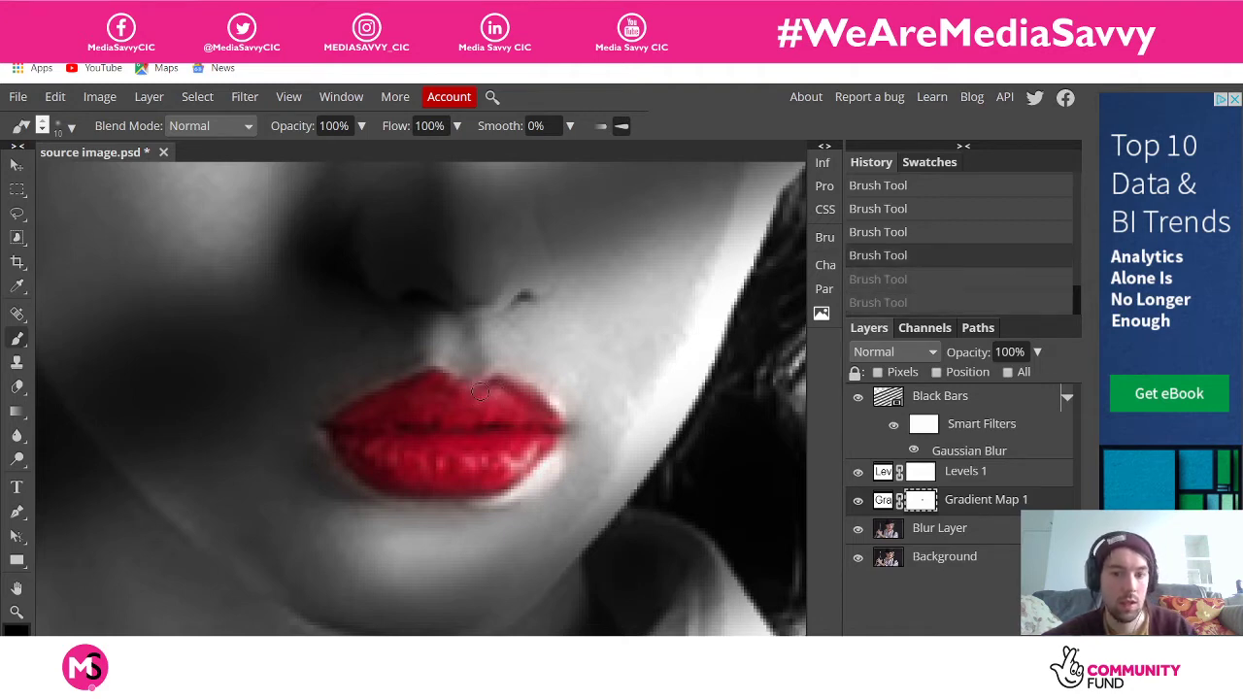
{"action": "scroll", "coordinate": [117, 525], "scroll_direction": "down", "scroll_amount": 2}
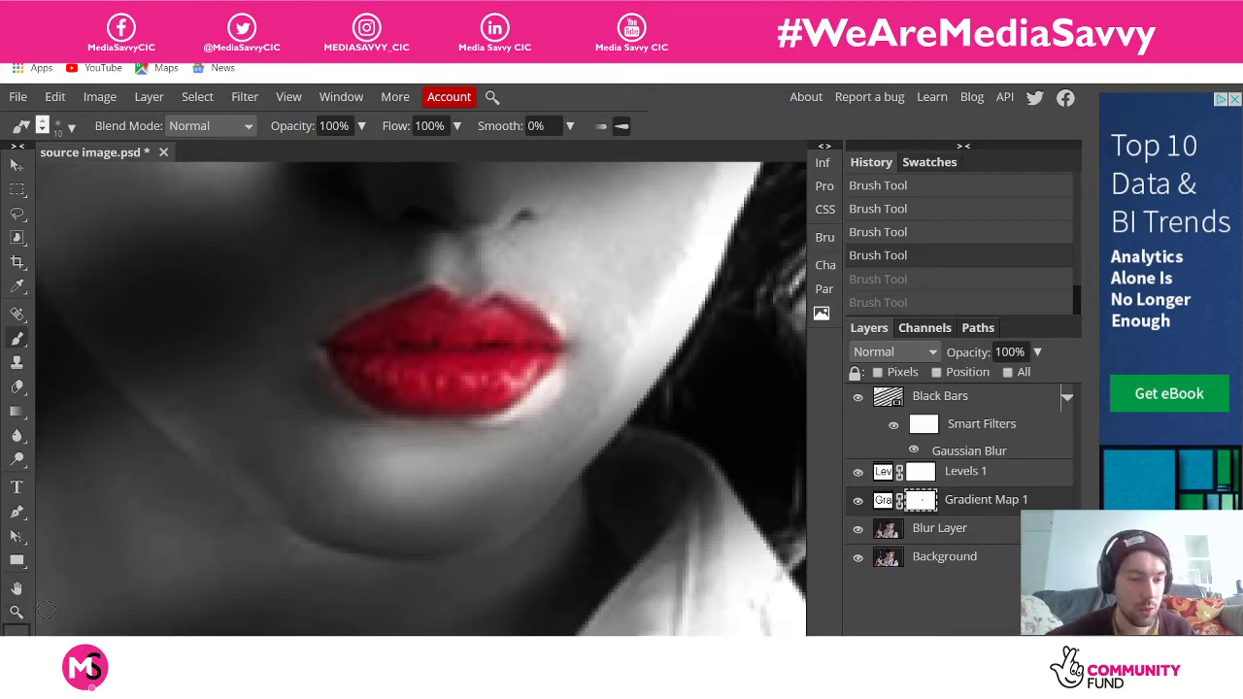
Paint the upper lip's mask edge in near-white, then swap the painting colour to black
{"action": "left_click", "coordinate": [22, 630]}
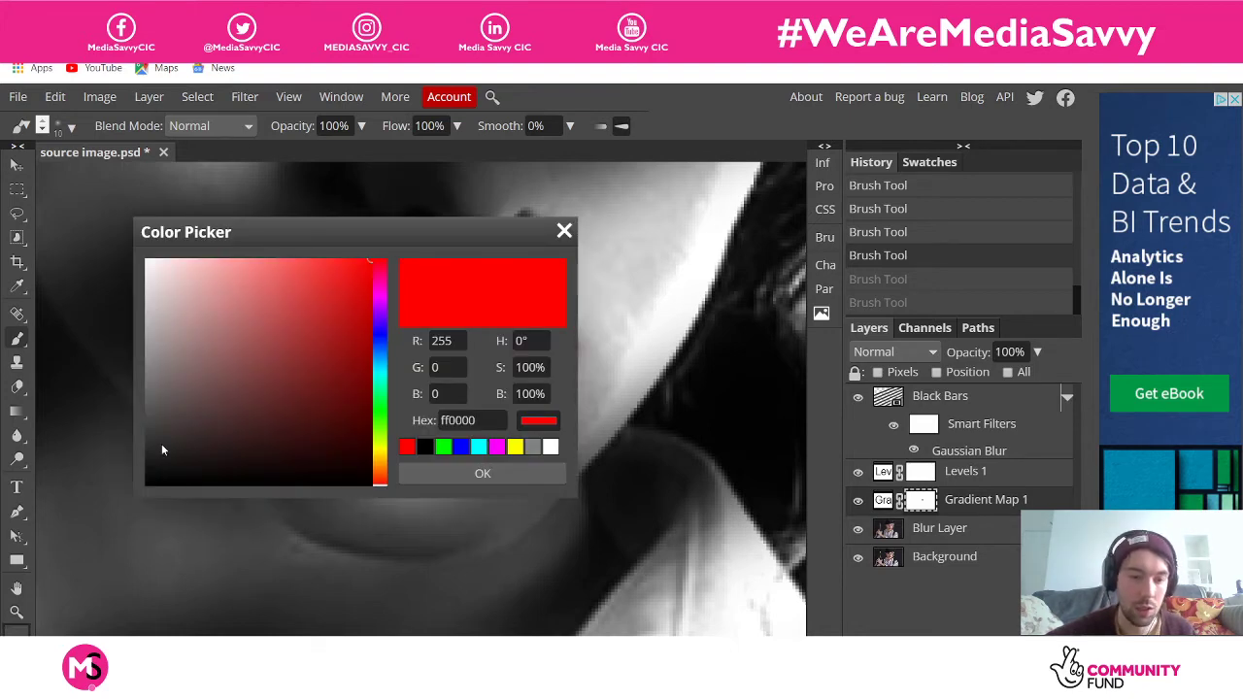
{"action": "left_click", "coordinate": [162, 261]}
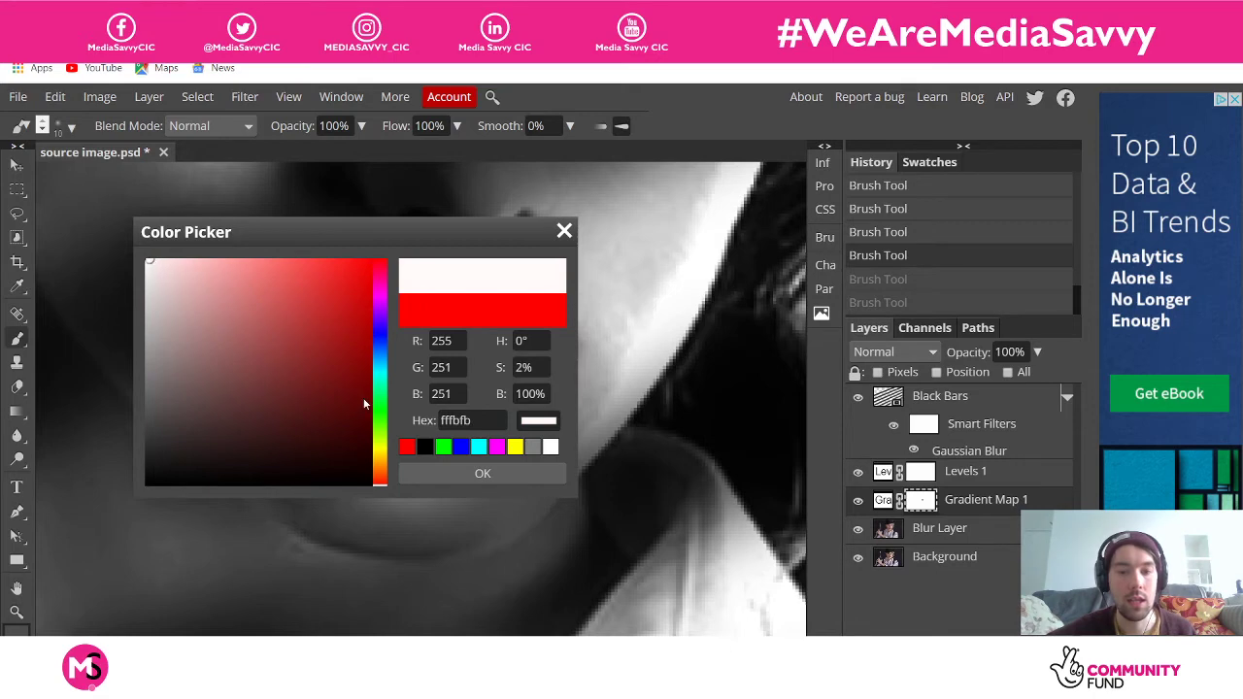
{"action": "left_click", "coordinate": [456, 472]}
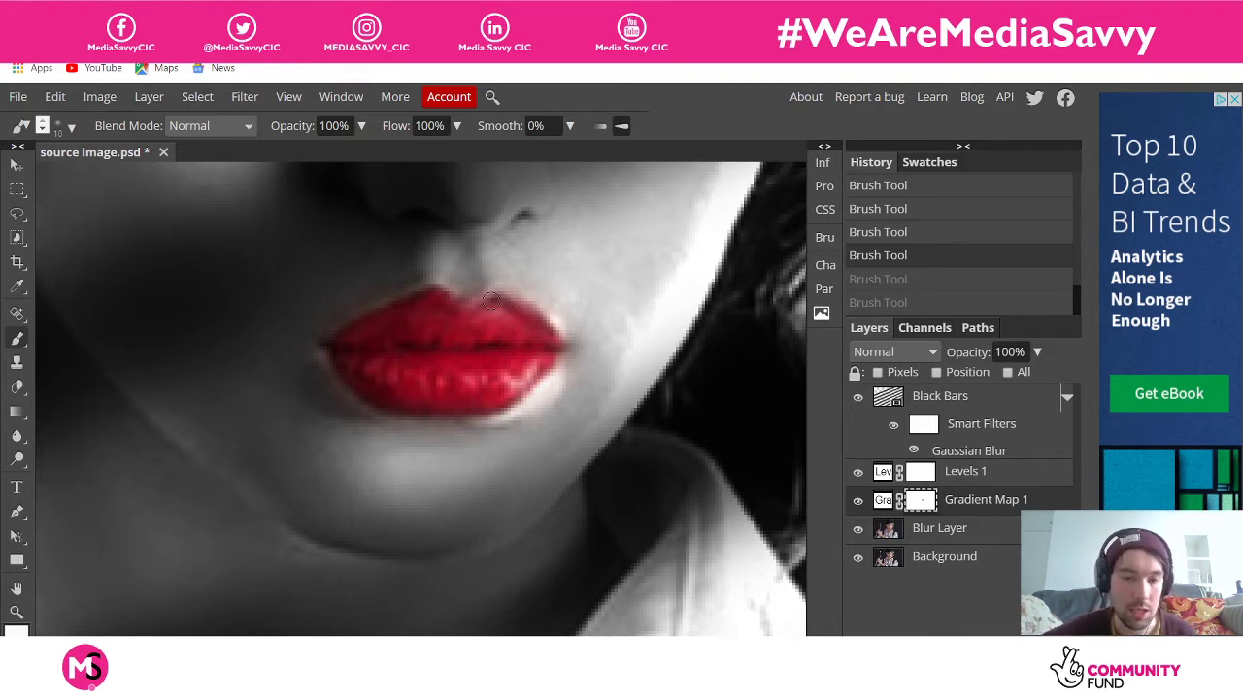
{"action": "mouse_move", "coordinate": [492, 301]}
{"action": "left_mouse_down"}
{"action": "mouse_move", "coordinate": [541, 331]}
{"action": "mouse_move", "coordinate": [510, 296]}
{"action": "mouse_move", "coordinate": [533, 306]}
{"action": "left_mouse_up"}
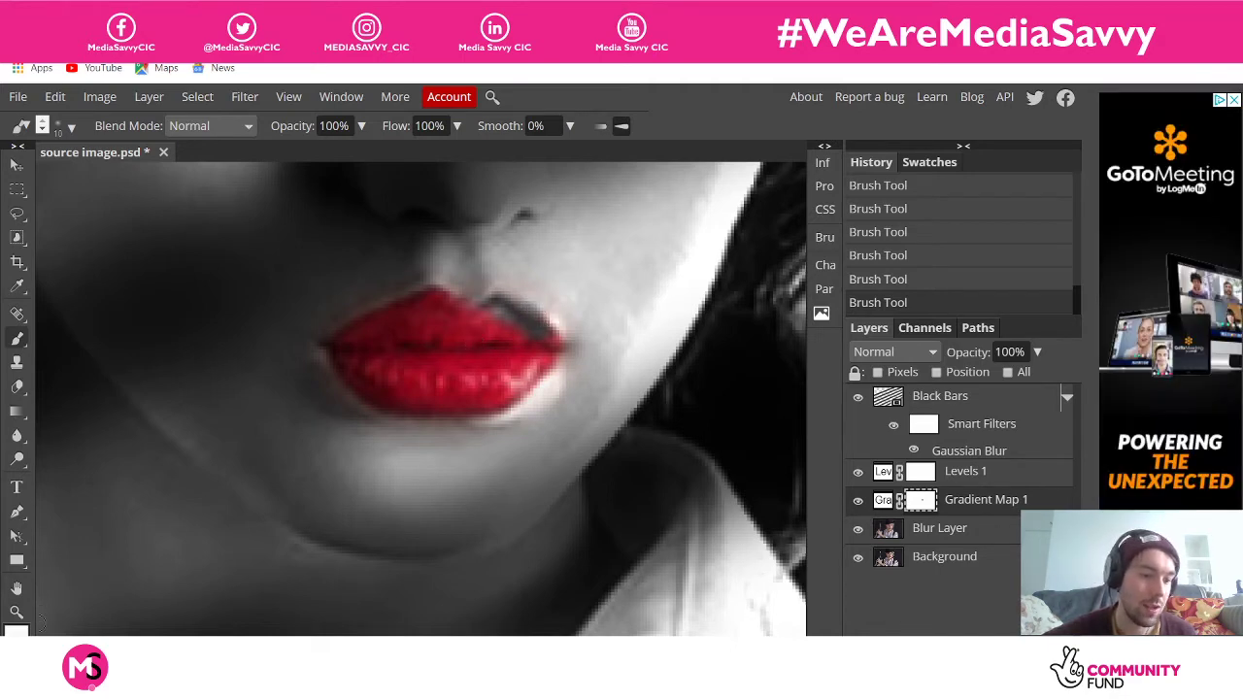
{"action": "key", "text": "x"}
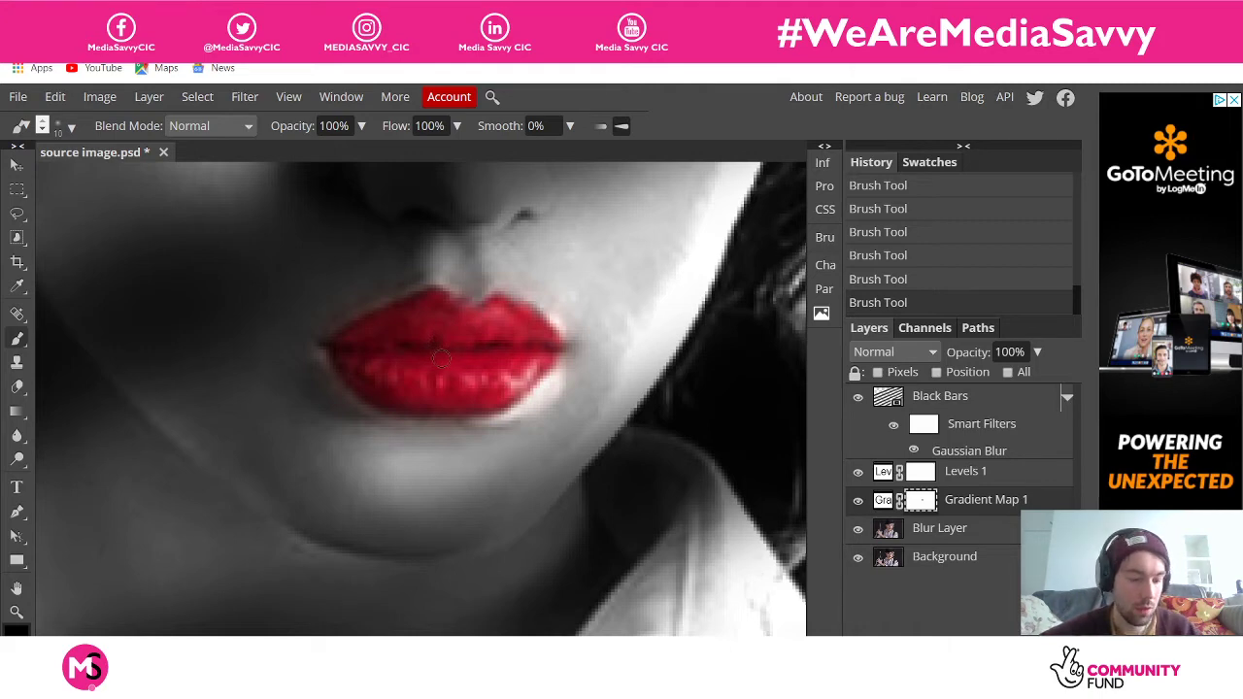
{"action": "scroll", "coordinate": [441, 357], "scroll_direction": "down", "scroll_amount": 5}
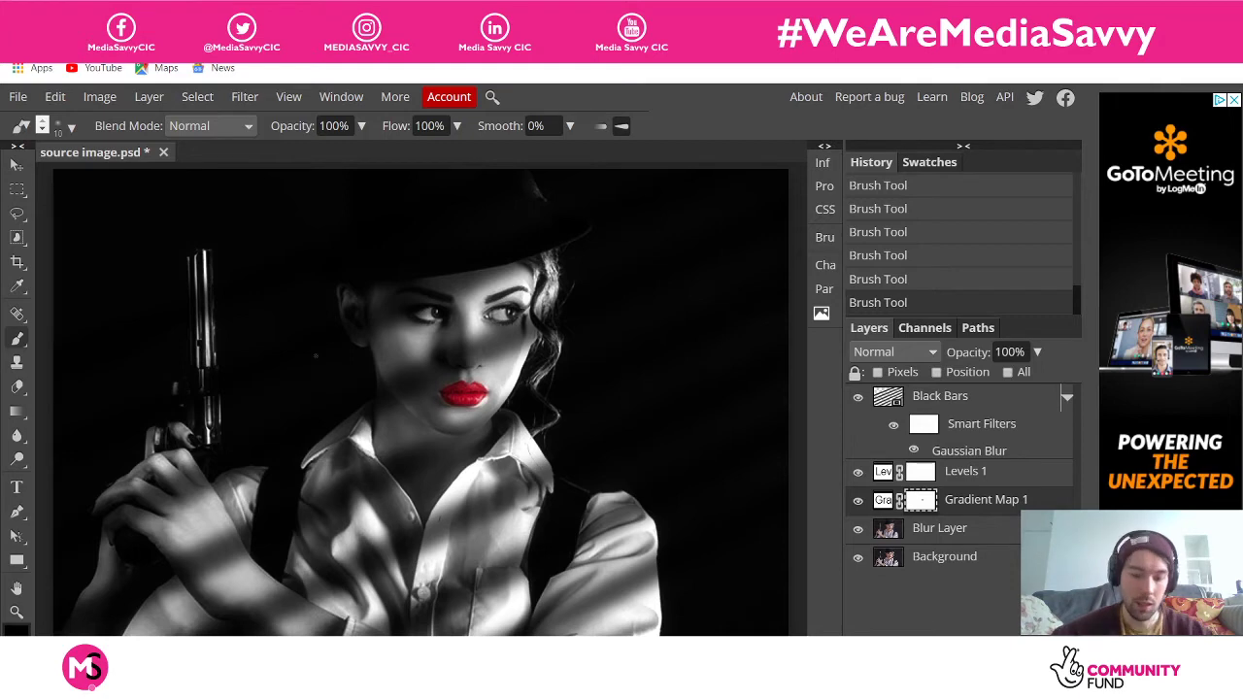
Zoom out until the entire red-lipped noir portrait fits the window
{"action": "scroll", "coordinate": [316, 357], "scroll_direction": "down", "scroll_amount": 2}
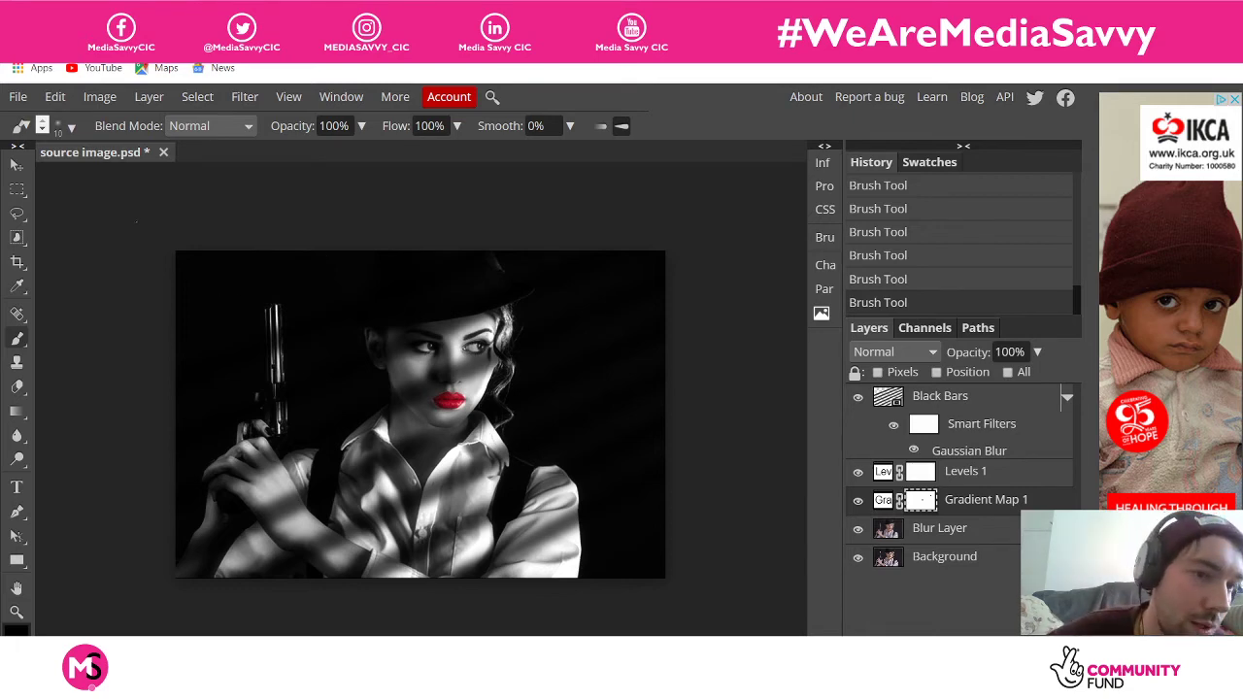
Open the Smoke_V1_1053 image from disk as a new document
{"action": "left_click", "coordinate": [9, 100]}
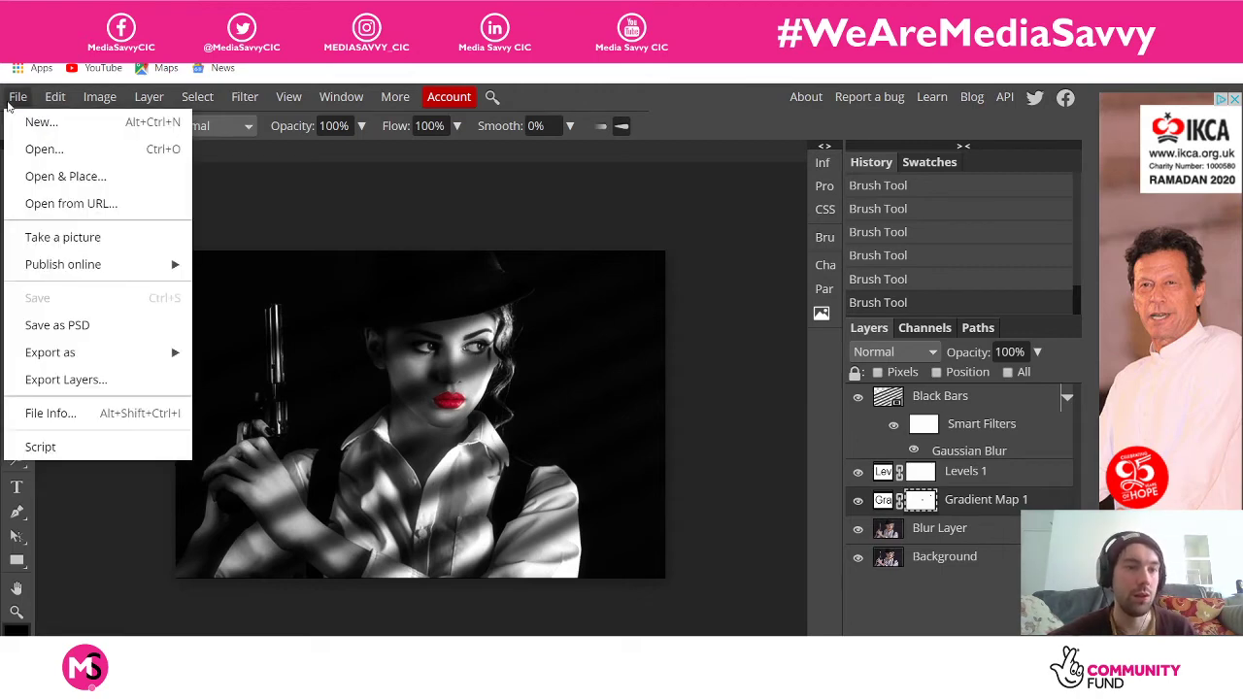
{"action": "left_click", "coordinate": [24, 151]}
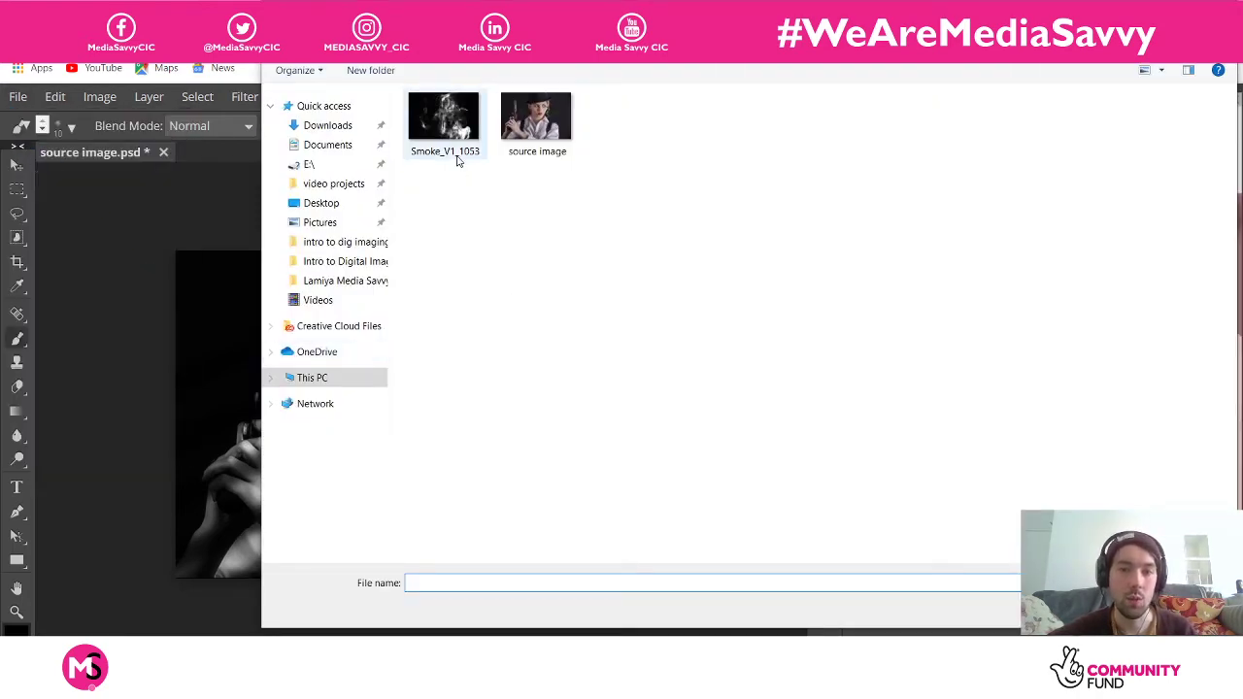
{"action": "double_click", "coordinate": [442, 131]}
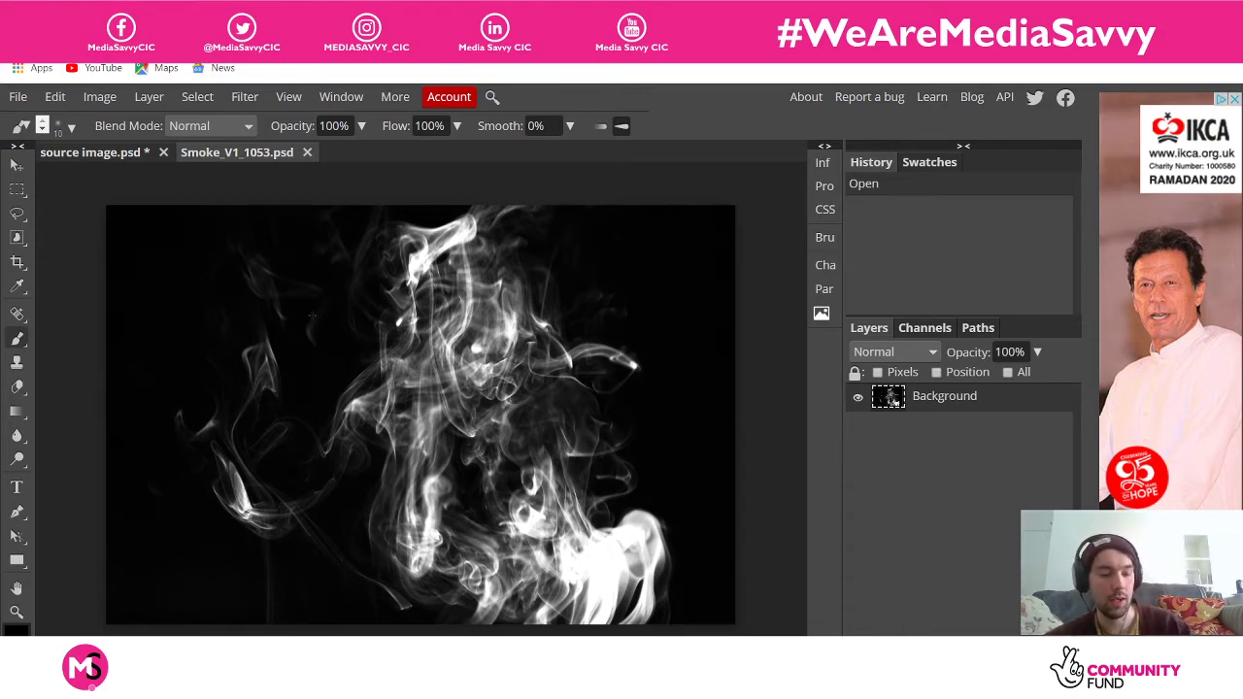
Select the entire smoke canvas and copy it
{"action": "key", "text": "ctrl+a"}
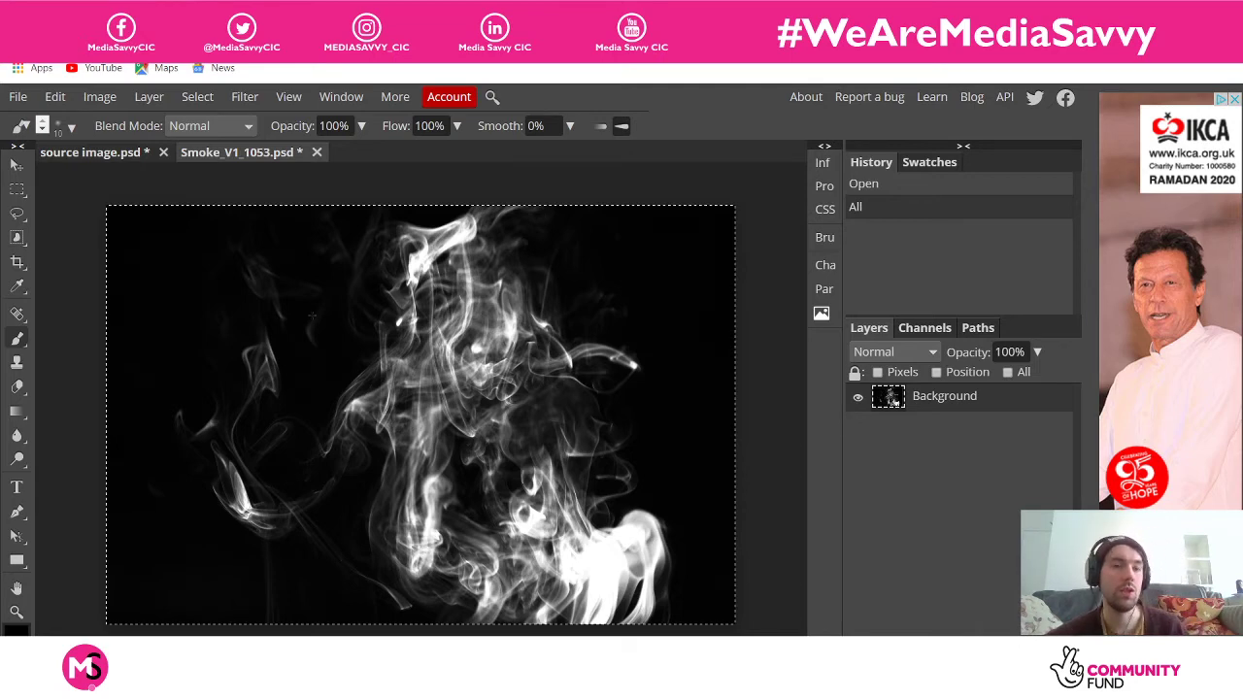
{"action": "left_click", "coordinate": [54, 97]}
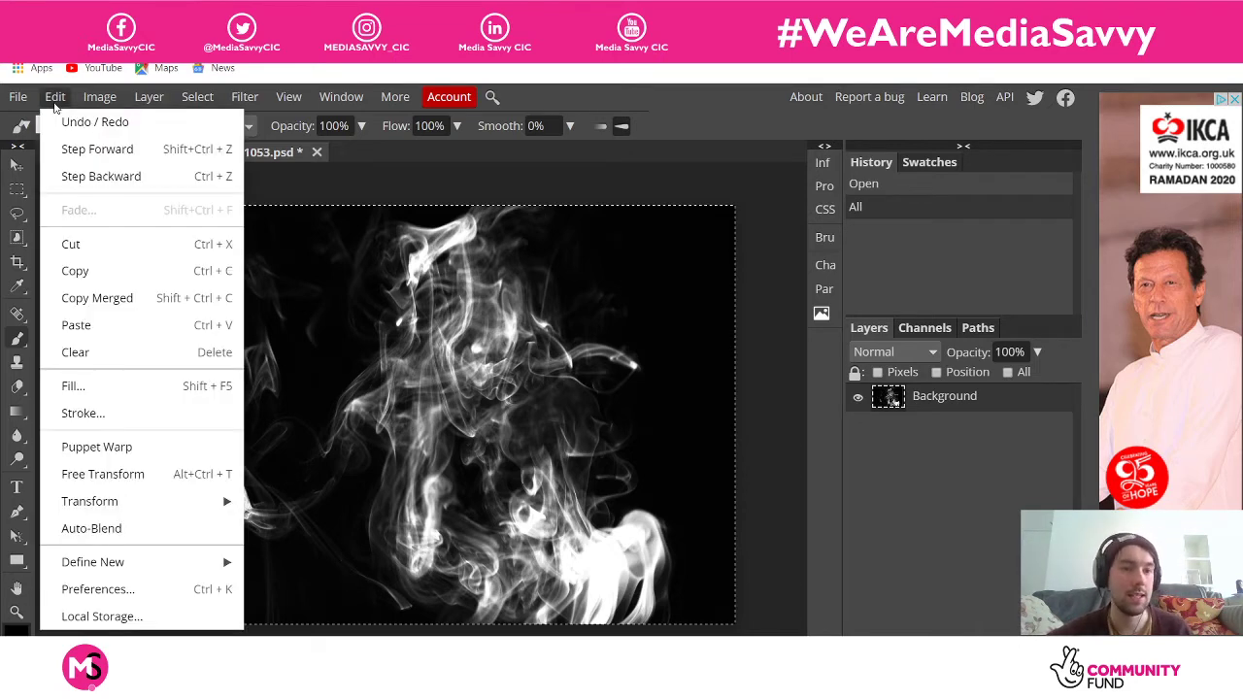
{"action": "left_click", "coordinate": [104, 278]}
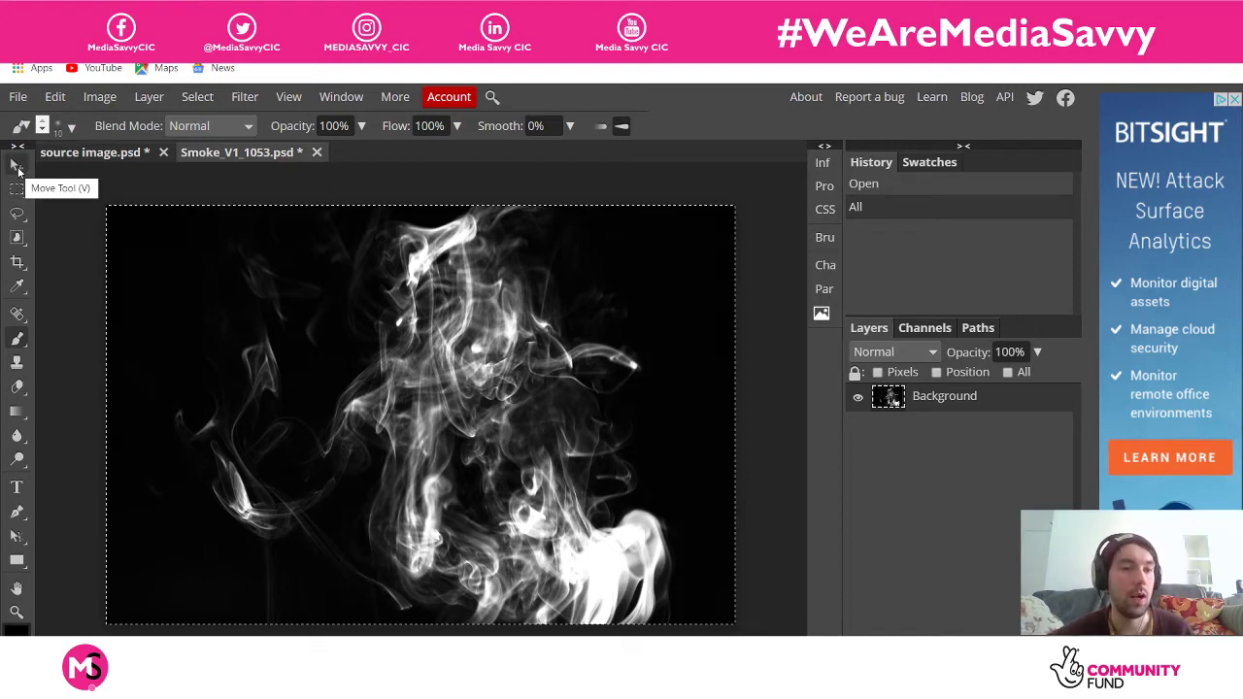
Paste the smoke as Layer 1 above Black Bars, after undoing a misplaced paste
{"action": "left_click", "coordinate": [82, 152]}
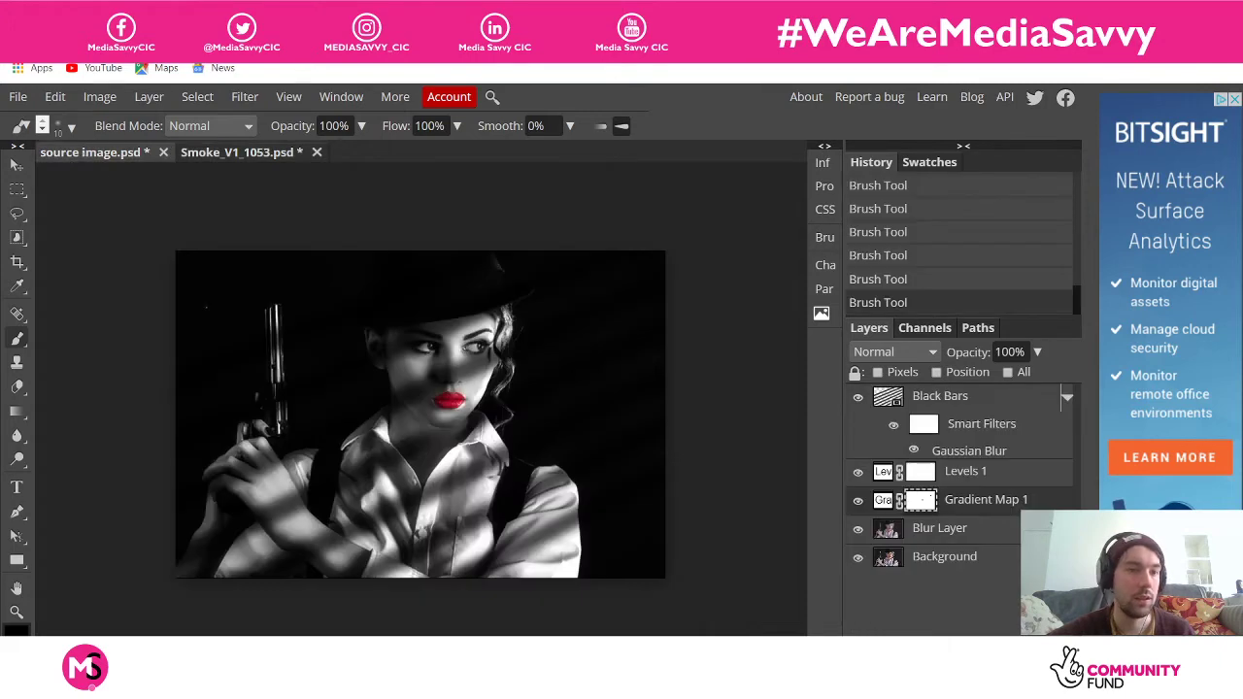
{"action": "left_click", "coordinate": [55, 102]}
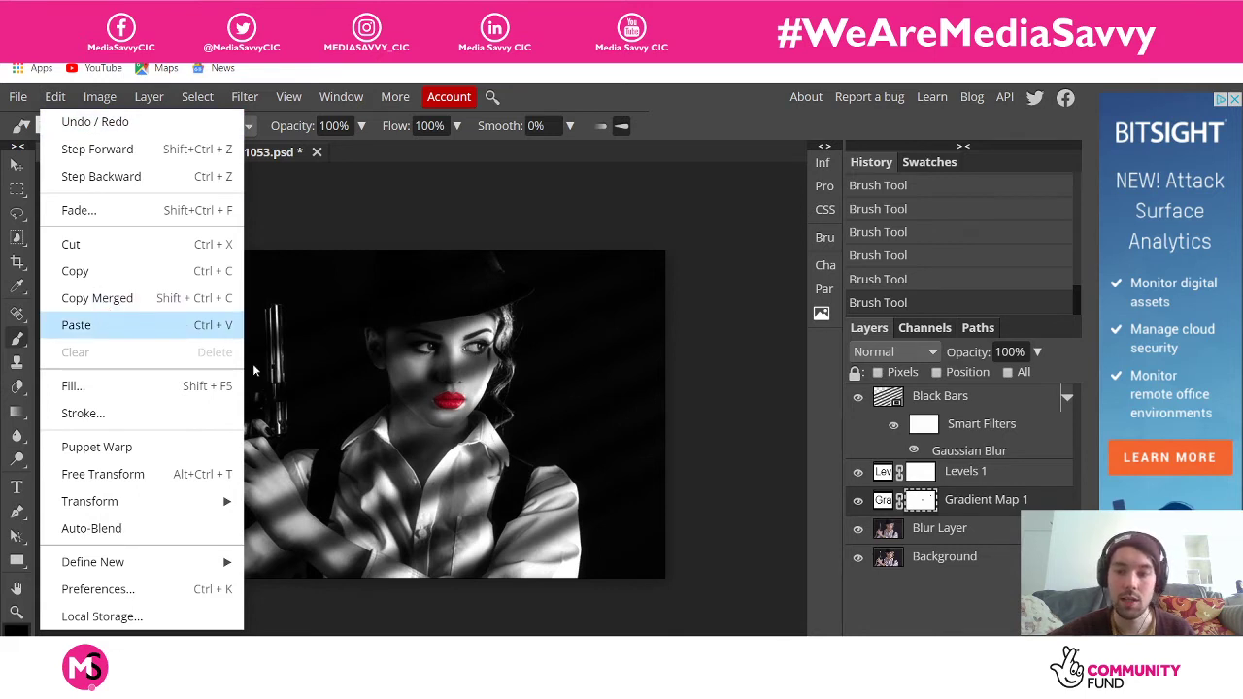
{"action": "left_click", "coordinate": [487, 507]}
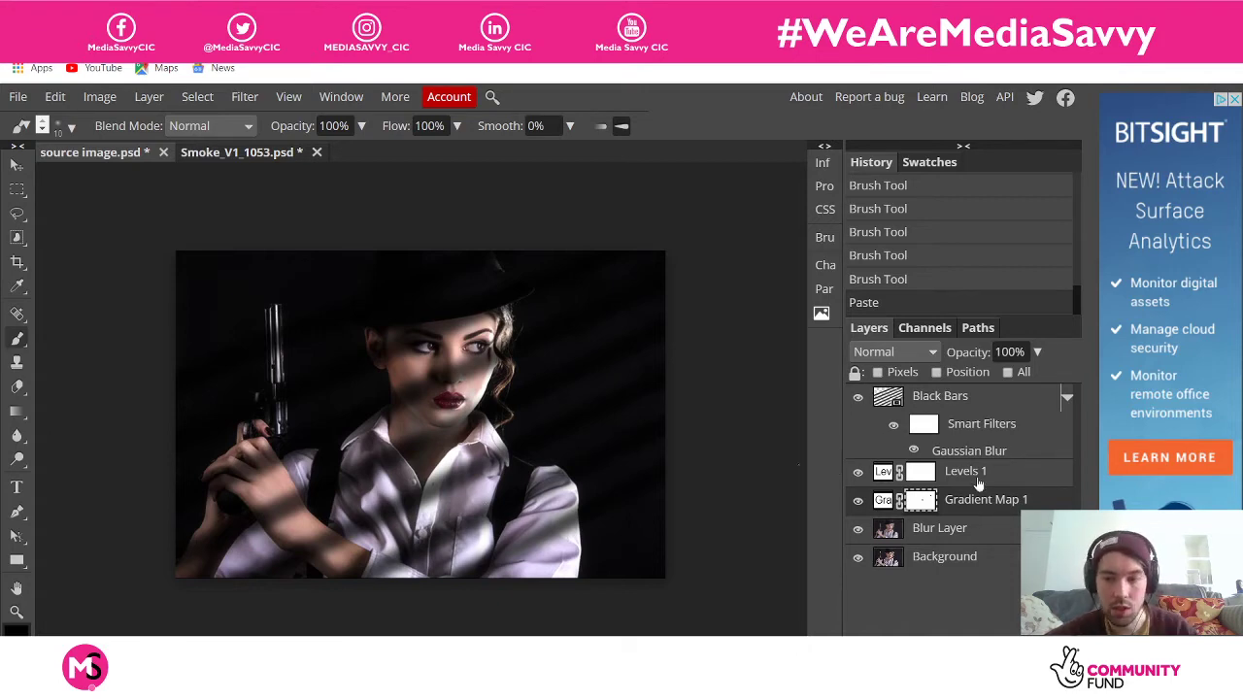
{"action": "key", "text": "ctrl+z"}
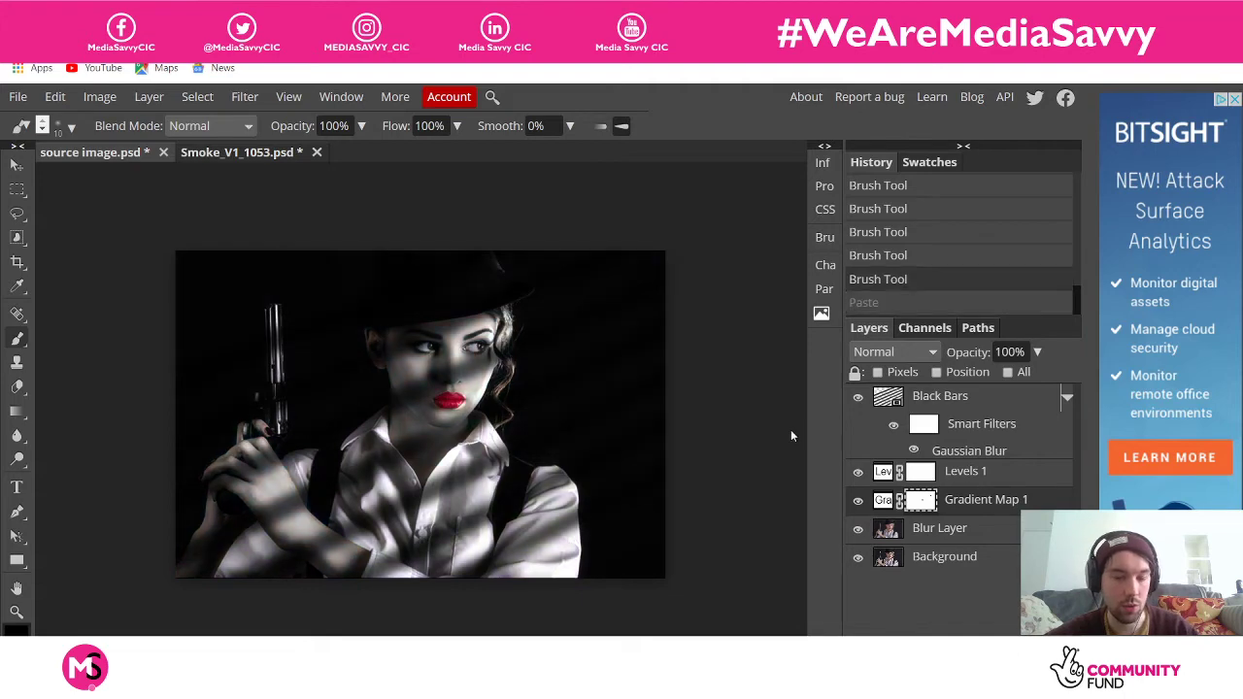
{"action": "left_click", "coordinate": [986, 397]}
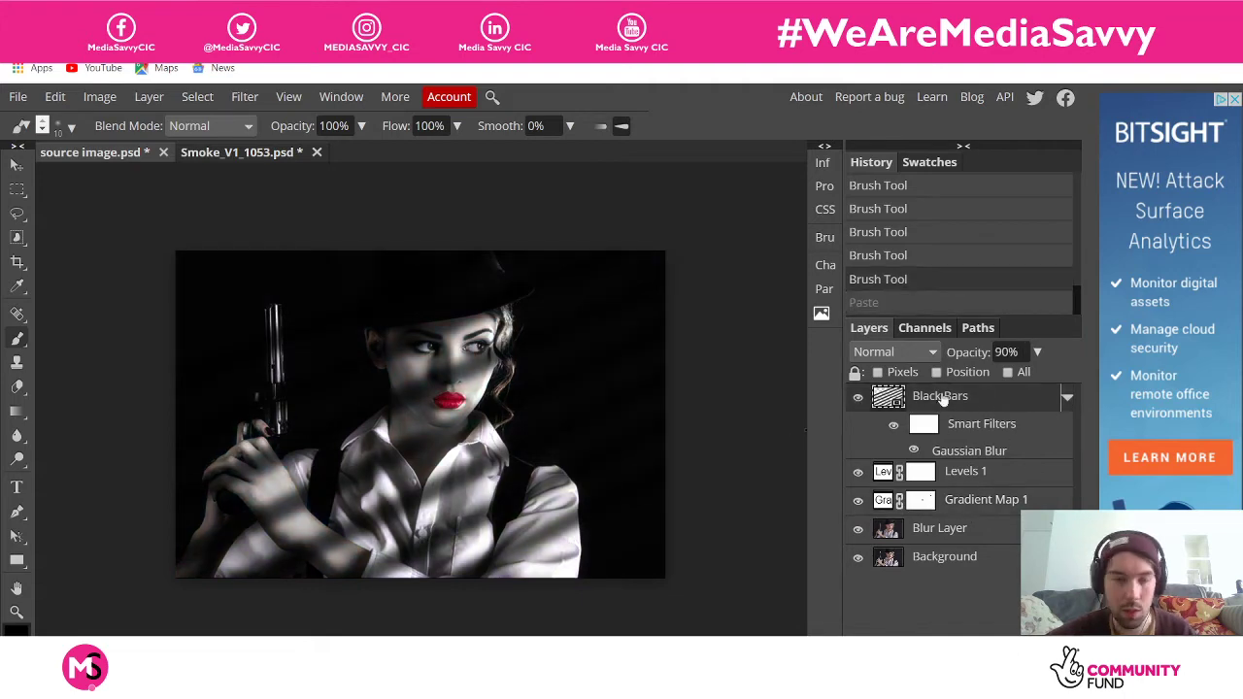
{"action": "left_click", "coordinate": [55, 97]}
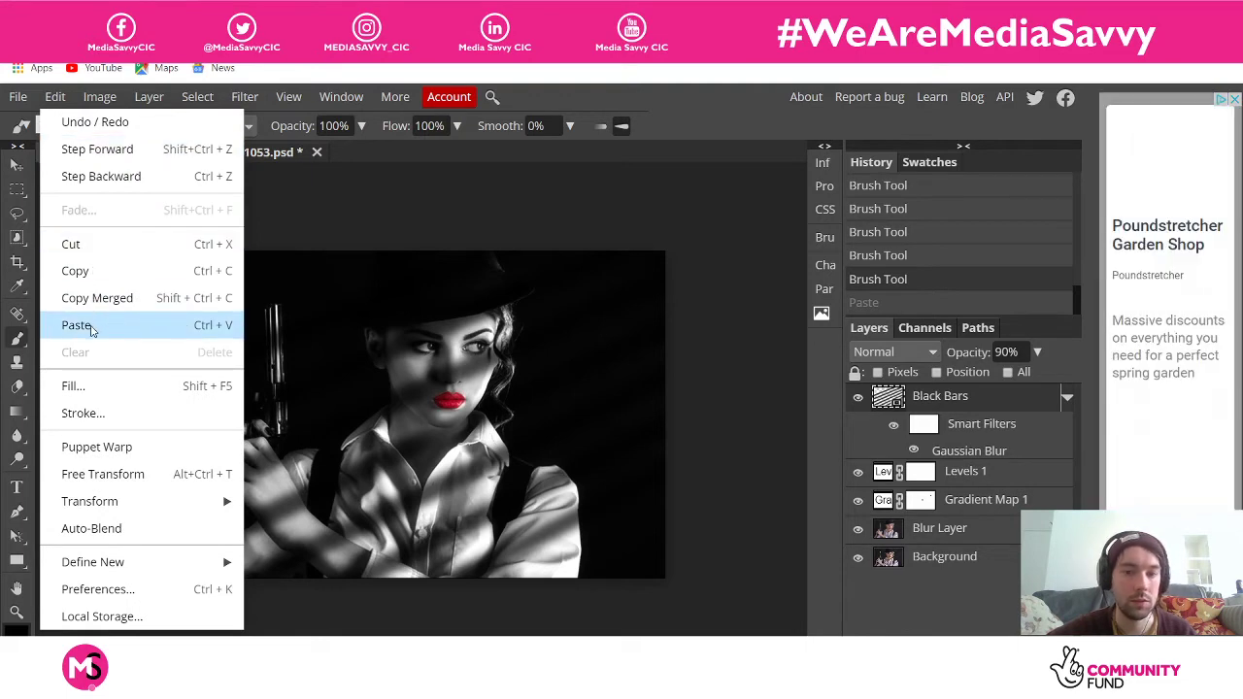
{"action": "left_click", "coordinate": [90, 329]}
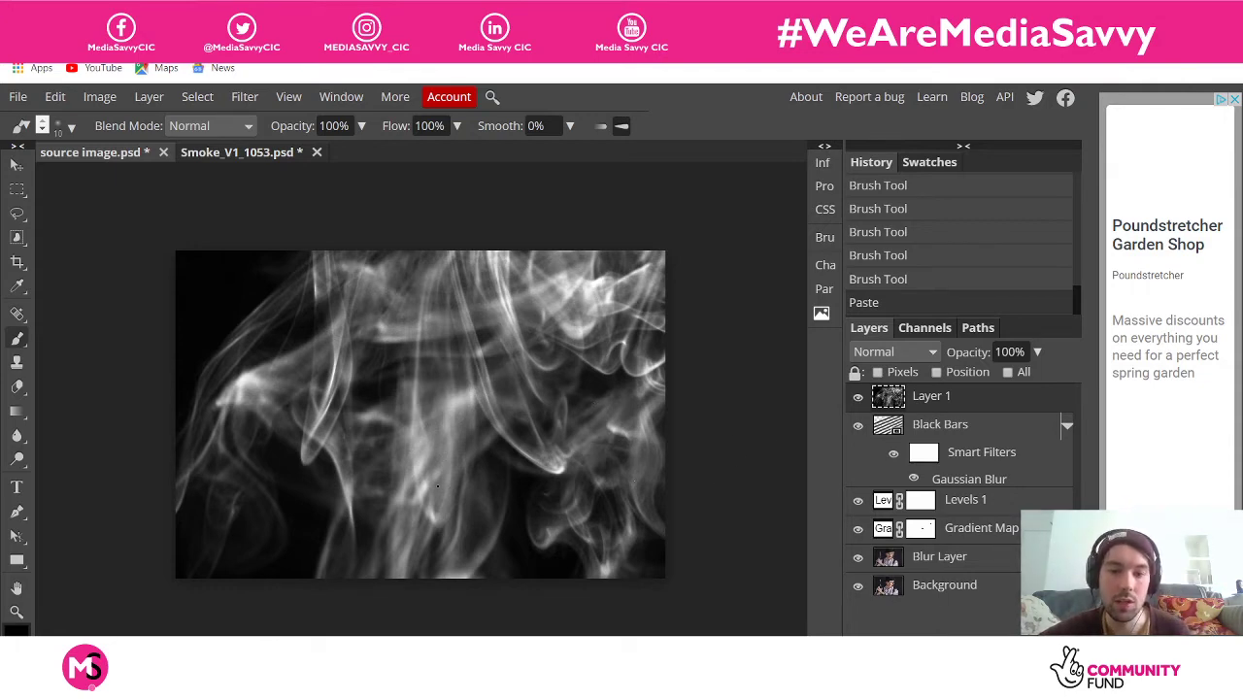
Set the smoke layer's blend mode to Lighten, after briefly trying Linear Light
{"action": "left_click", "coordinate": [923, 354]}
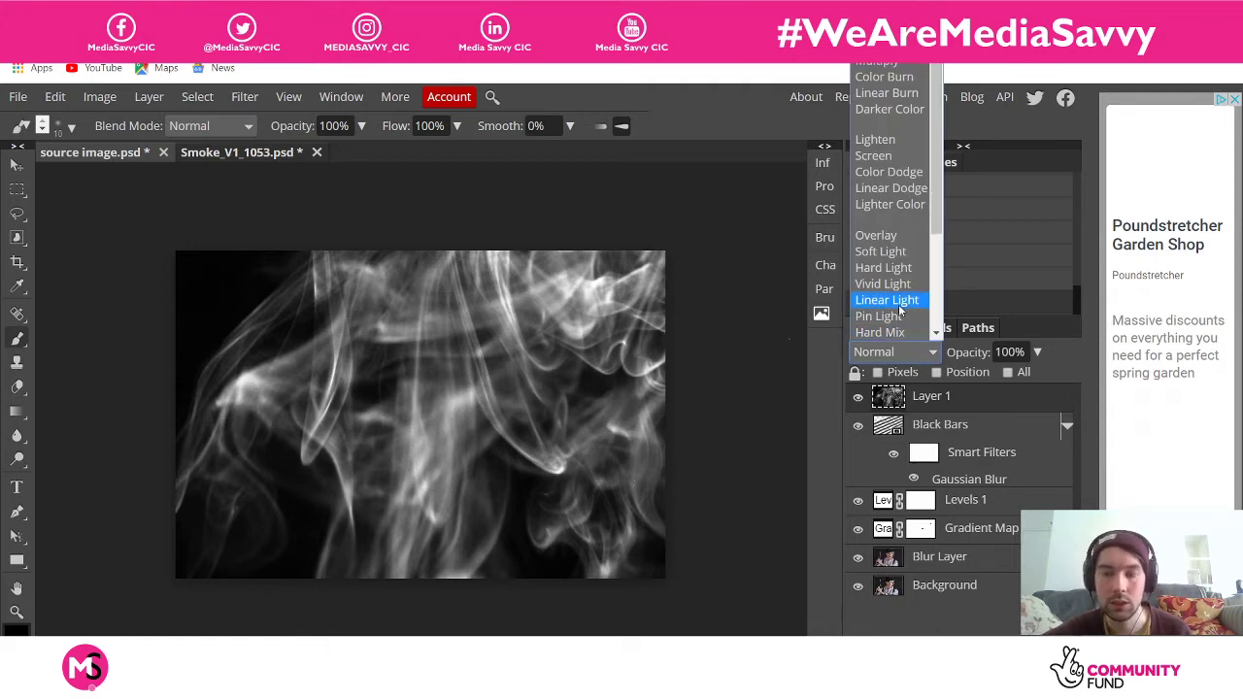
{"action": "left_click", "coordinate": [886, 300]}
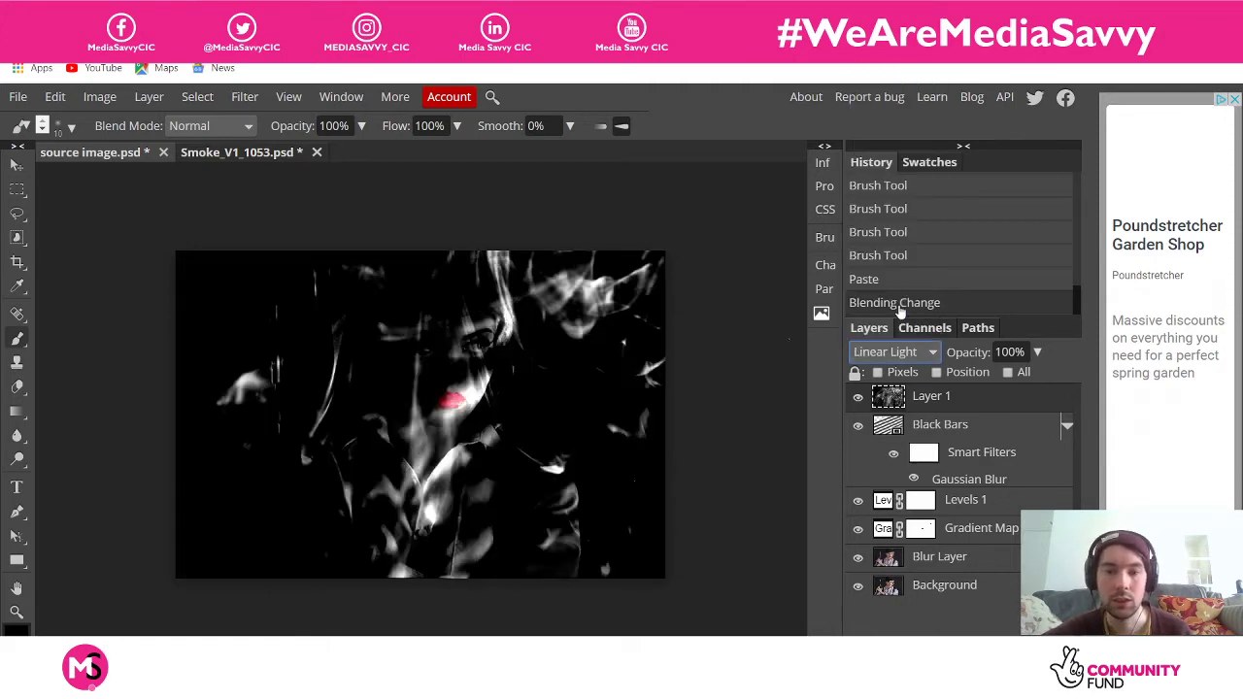
{"action": "left_click", "coordinate": [927, 357]}
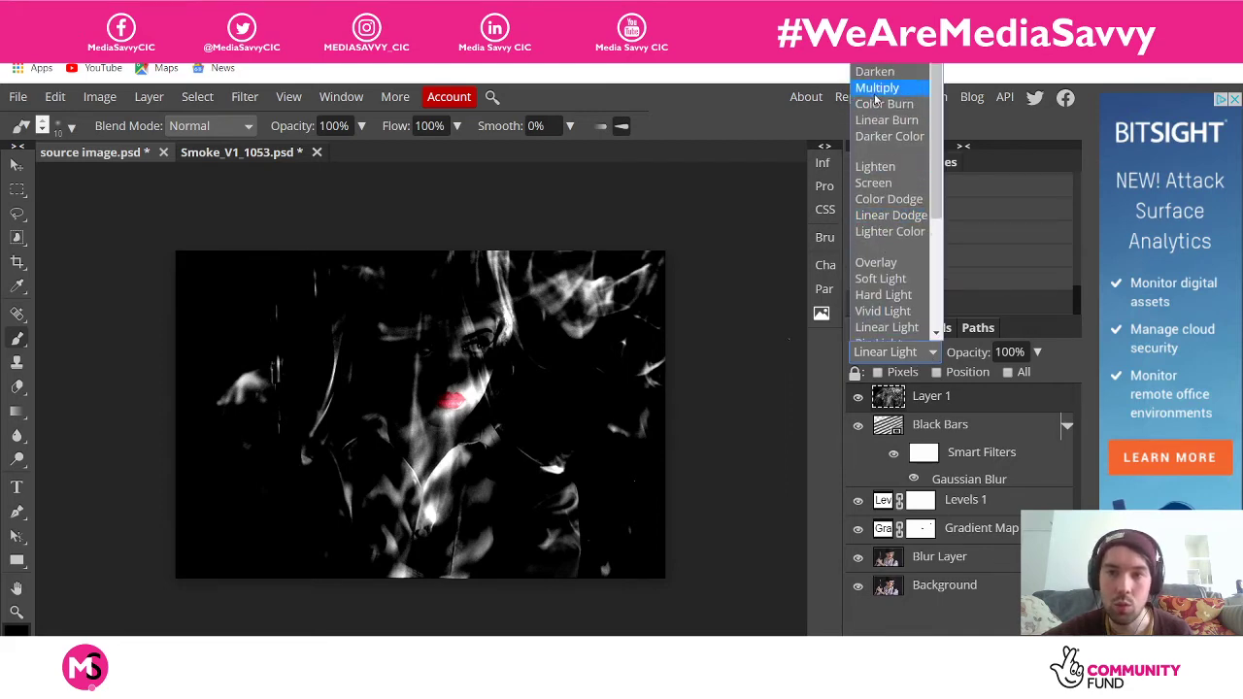
{"action": "left_click", "coordinate": [877, 168]}
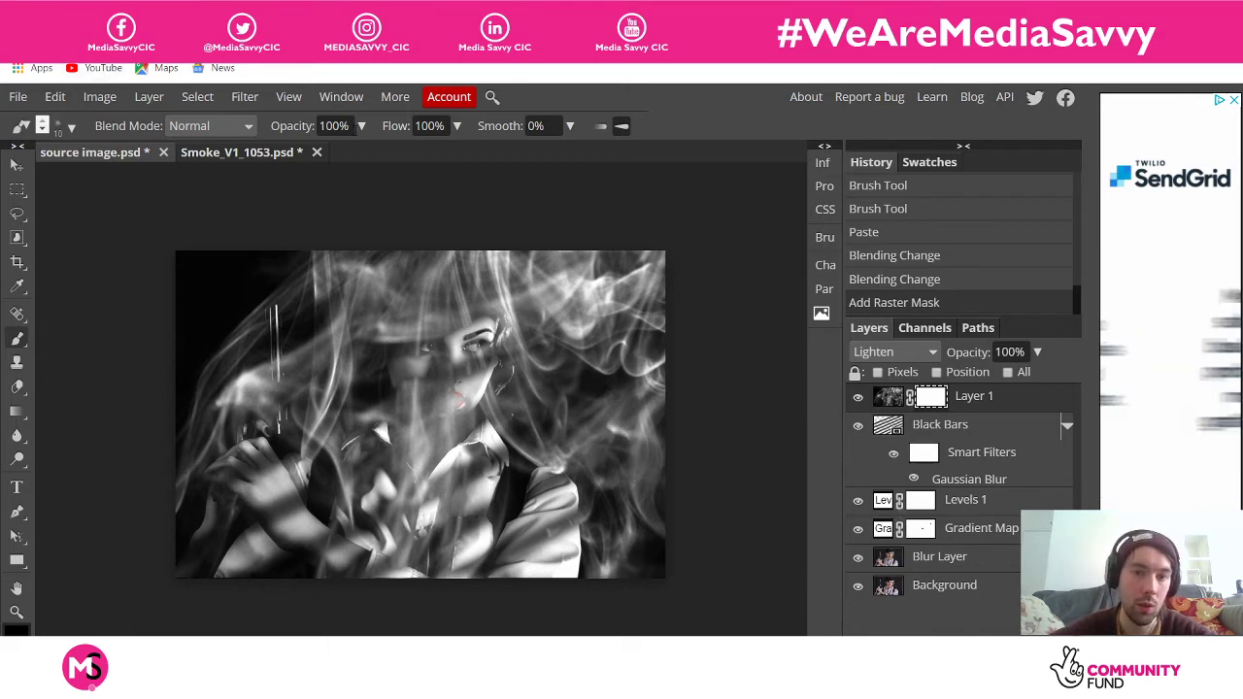
Set the brush opacity to 78% and make the soft brush much larger
{"action": "left_click", "coordinate": [362, 127]}
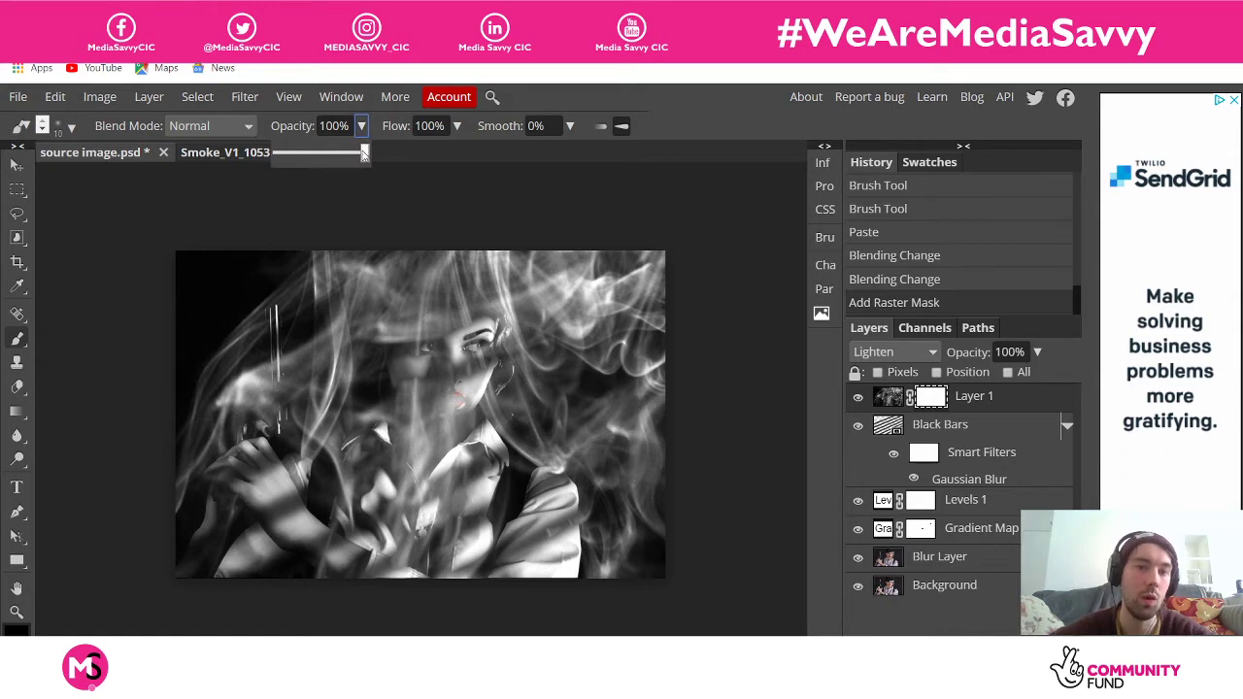
{"action": "left_click_drag", "start_coordinate": [364, 152], "coordinate": [346, 155]}
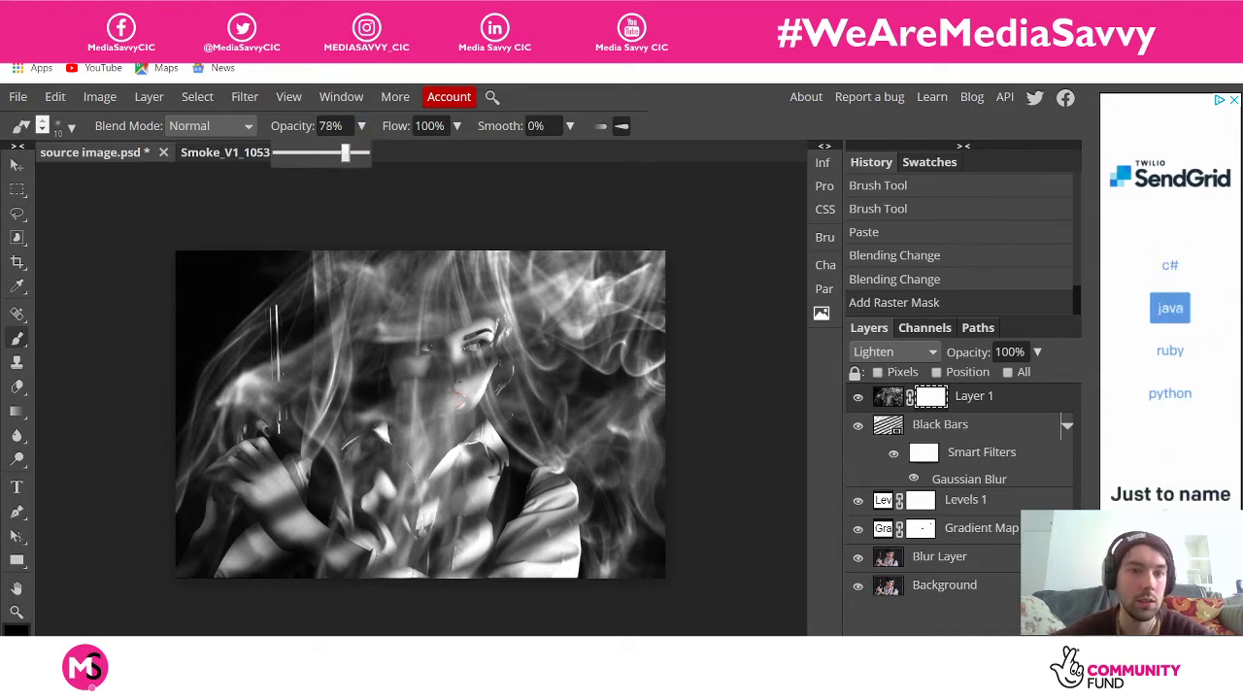
{"action": "left_click", "coordinate": [68, 128]}
{"action": "left_click_drag", "start_coordinate": [98, 174], "coordinate": [165, 175]}
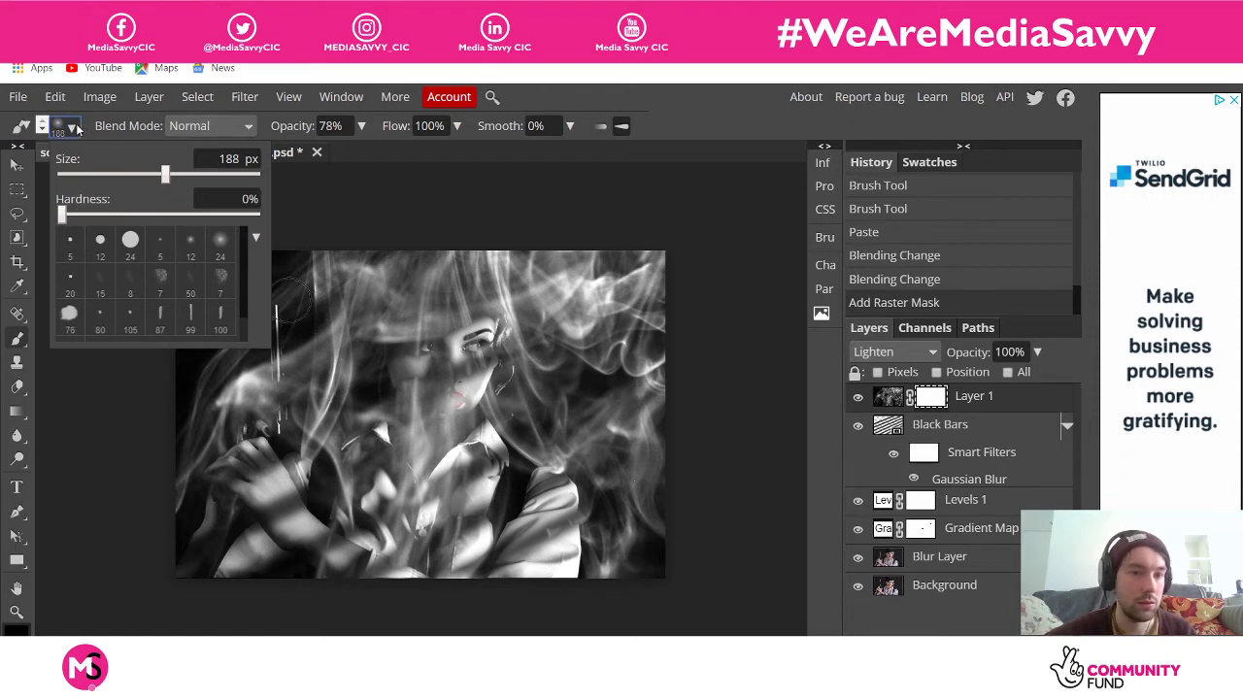
{"action": "left_click", "coordinate": [442, 231]}
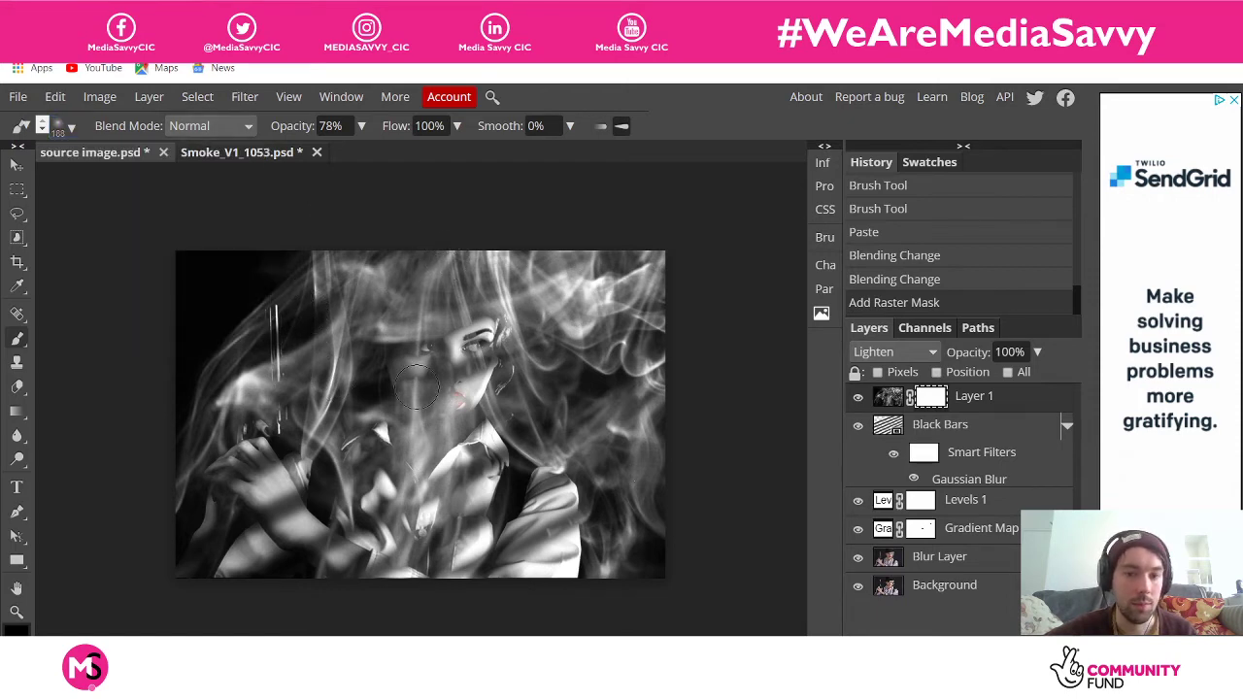
Paint black on Layer 1's mask over the face, left eye, cheek and hair
{"action": "mouse_move", "coordinate": [416, 387]}
{"action": "left_mouse_down"}
{"action": "mouse_move", "coordinate": [405, 467]}
{"action": "mouse_move", "coordinate": [416, 486]}
{"action": "mouse_move", "coordinate": [398, 505]}
{"action": "mouse_move", "coordinate": [332, 470]}
{"action": "left_mouse_up"}
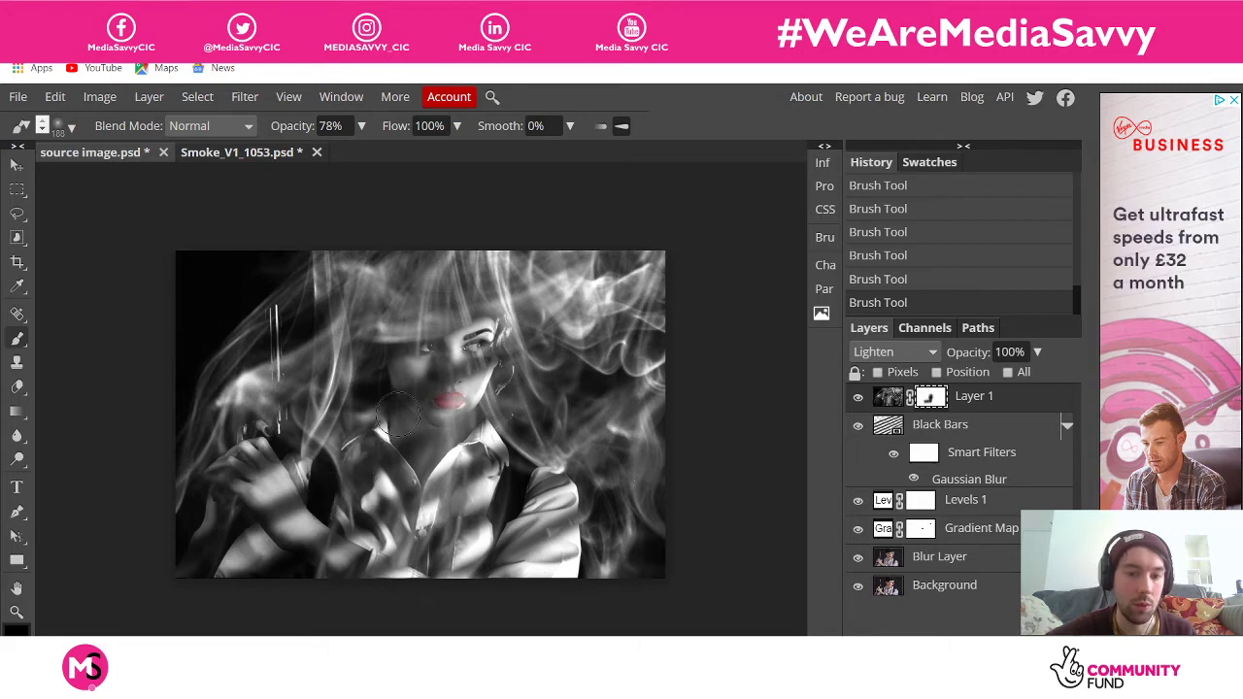
{"action": "mouse_move", "coordinate": [405, 371]}
{"action": "left_mouse_down"}
{"action": "mouse_move", "coordinate": [416, 330]}
{"action": "mouse_move", "coordinate": [474, 340]}
{"action": "mouse_move", "coordinate": [476, 413]}
{"action": "mouse_move", "coordinate": [491, 418]}
{"action": "mouse_move", "coordinate": [447, 520]}
{"action": "mouse_move", "coordinate": [497, 529]}
{"action": "left_mouse_up"}
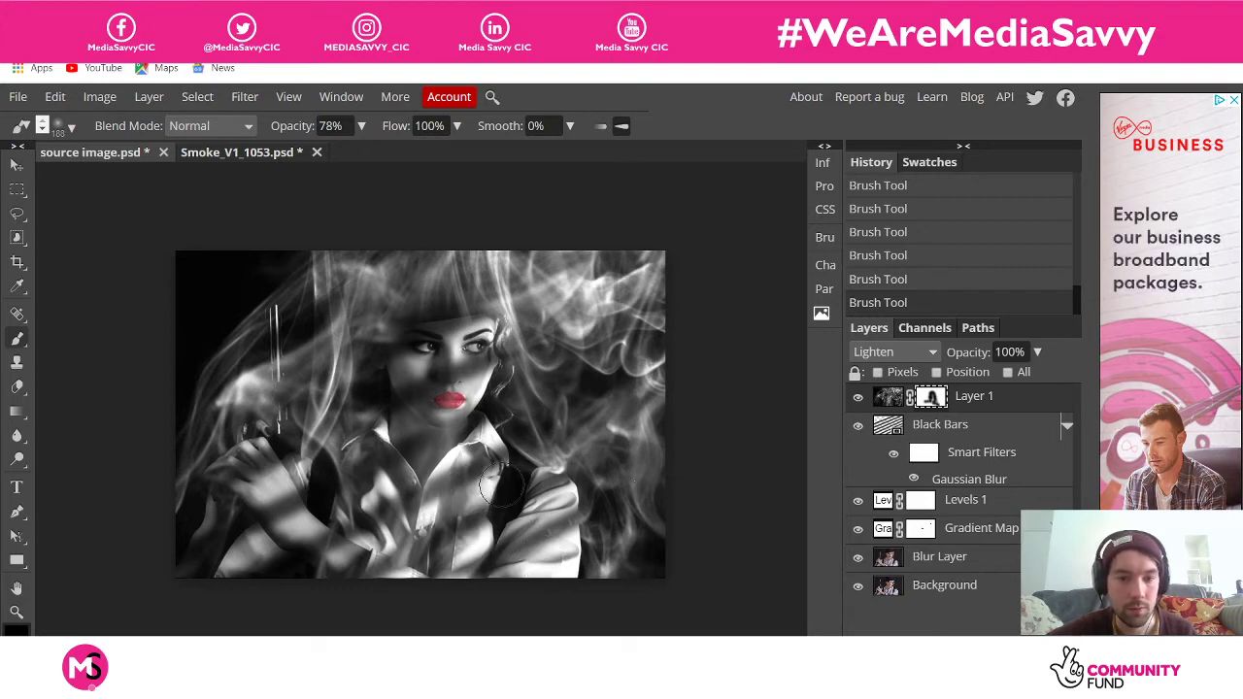
{"action": "mouse_move", "coordinate": [427, 374]}
{"action": "left_mouse_down"}
{"action": "mouse_move", "coordinate": [371, 294]}
{"action": "mouse_move", "coordinate": [369, 326]}
{"action": "mouse_move", "coordinate": [373, 315]}
{"action": "mouse_move", "coordinate": [352, 342]}
{"action": "mouse_move", "coordinate": [369, 310]}
{"action": "mouse_move", "coordinate": [362, 299]}
{"action": "mouse_move", "coordinate": [398, 283]}
{"action": "mouse_move", "coordinate": [481, 288]}
{"action": "mouse_move", "coordinate": [505, 274]}
{"action": "mouse_move", "coordinate": [494, 266]}
{"action": "left_mouse_up"}
{"action": "mouse_move", "coordinate": [494, 266]}
{"action": "left_mouse_down"}
{"action": "mouse_move", "coordinate": [347, 268]}
{"action": "mouse_move", "coordinate": [362, 262]}
{"action": "mouse_move", "coordinate": [362, 288]}
{"action": "mouse_move", "coordinate": [335, 280]}
{"action": "mouse_move", "coordinate": [358, 296]}
{"action": "mouse_move", "coordinate": [335, 340]}
{"action": "mouse_move", "coordinate": [349, 322]}
{"action": "mouse_move", "coordinate": [330, 471]}
{"action": "left_mouse_up"}
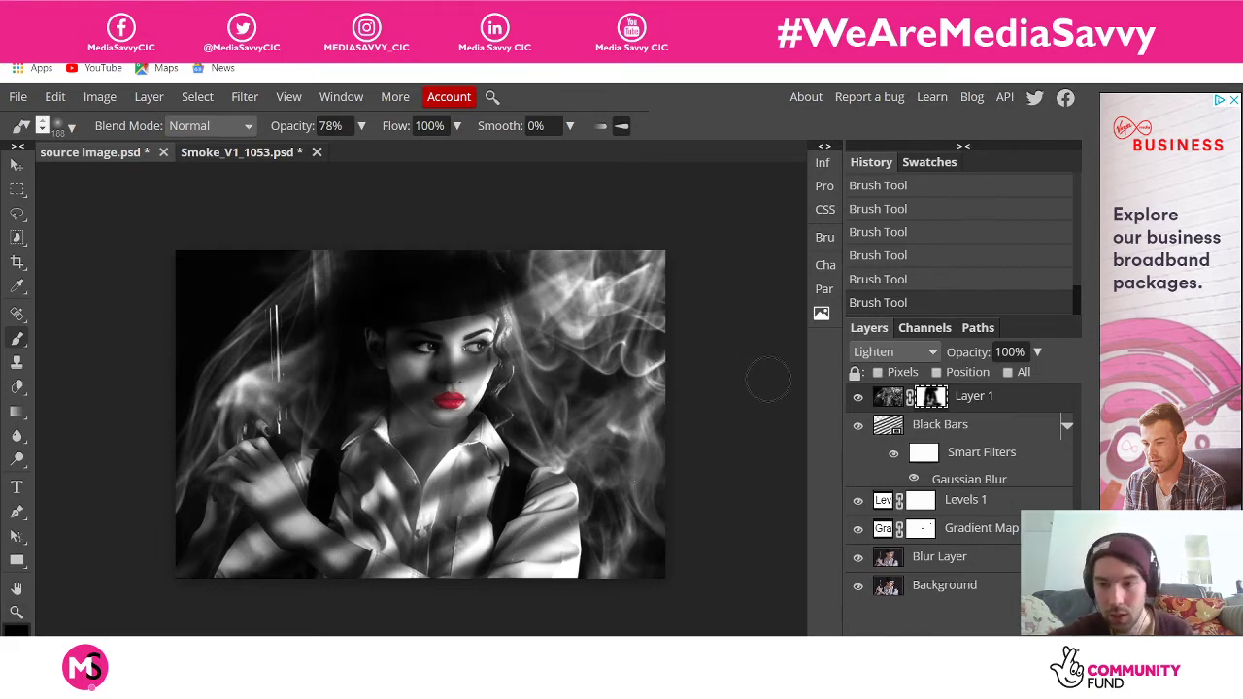
Drop smoke Layer 1 to 29% opacity and paint its mask along the gun barrel
{"action": "left_click", "coordinate": [1037, 353]}
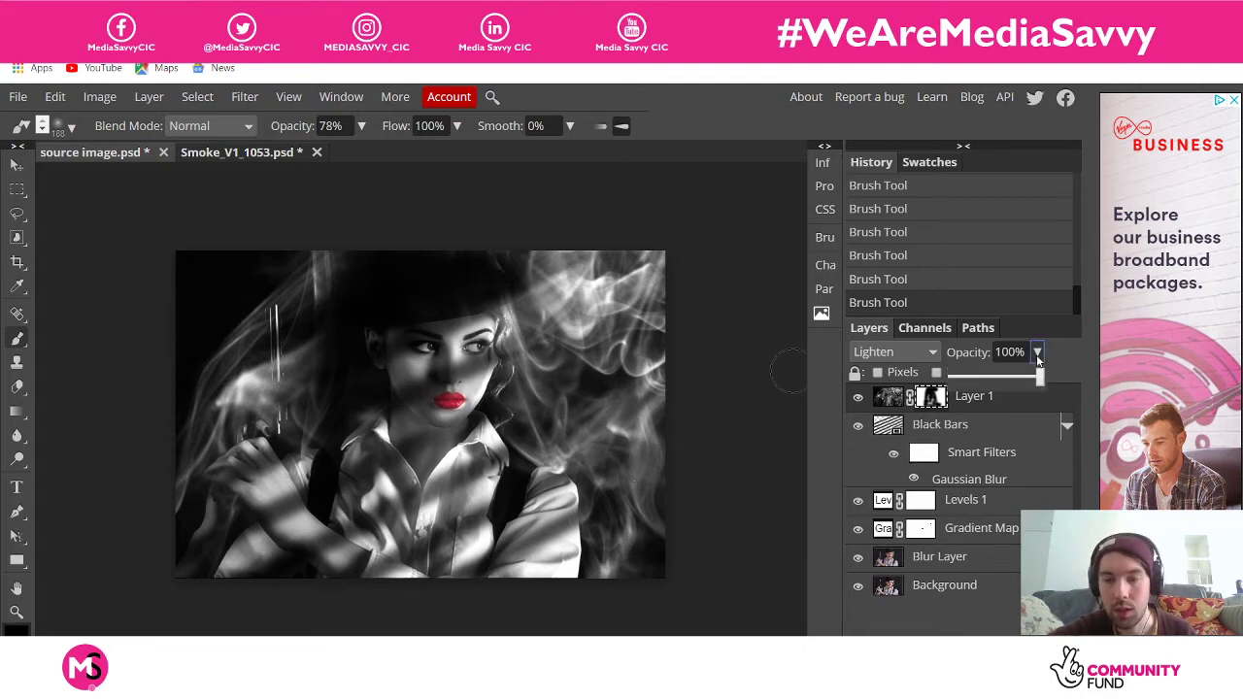
{"action": "left_click_drag", "start_coordinate": [1003, 376], "coordinate": [981, 379]}
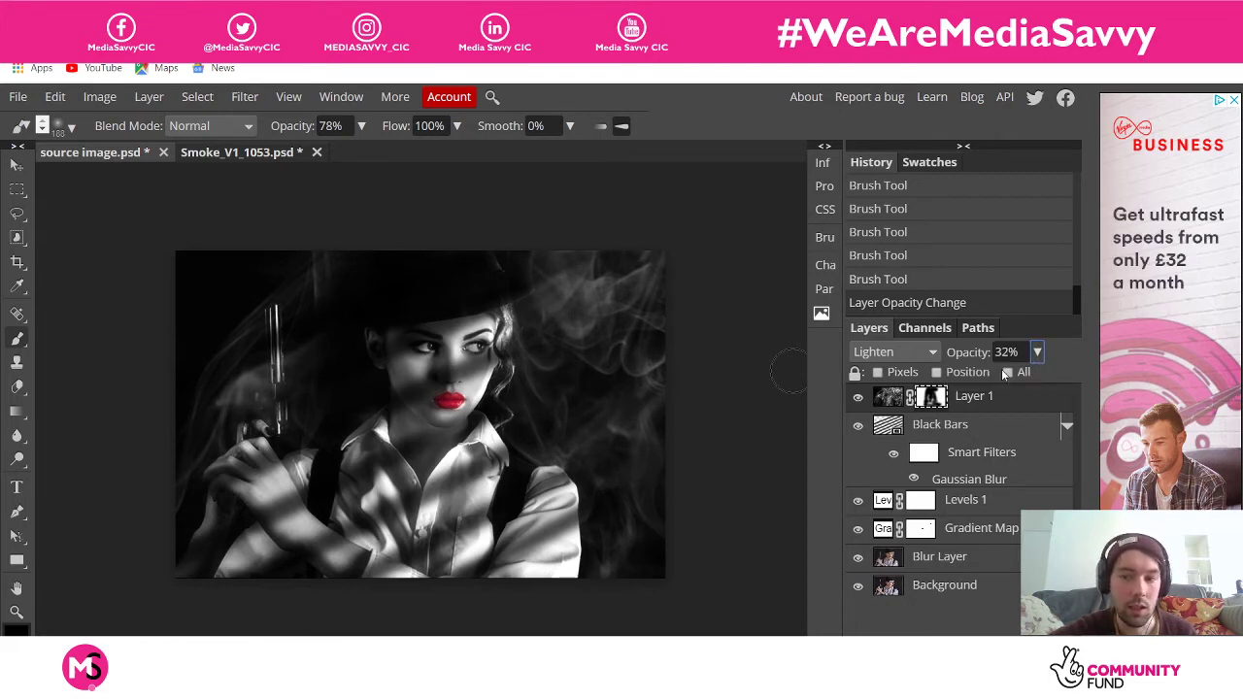
{"action": "left_click_drag", "start_coordinate": [1015, 367], "coordinate": [1010, 374]}
{"action": "left_click", "coordinate": [1038, 351]}
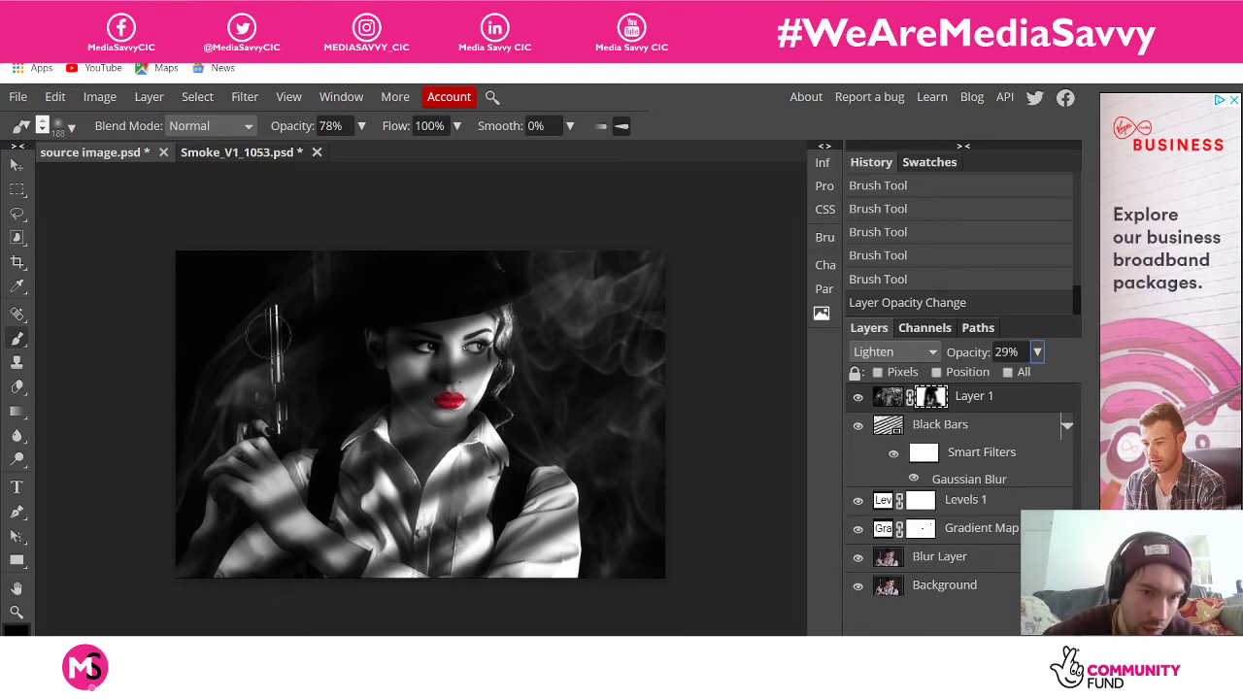
{"action": "mouse_move", "coordinate": [269, 321]}
{"action": "left_mouse_down"}
{"action": "mouse_move", "coordinate": [277, 418]}
{"action": "mouse_move", "coordinate": [243, 476]}
{"action": "left_mouse_up"}
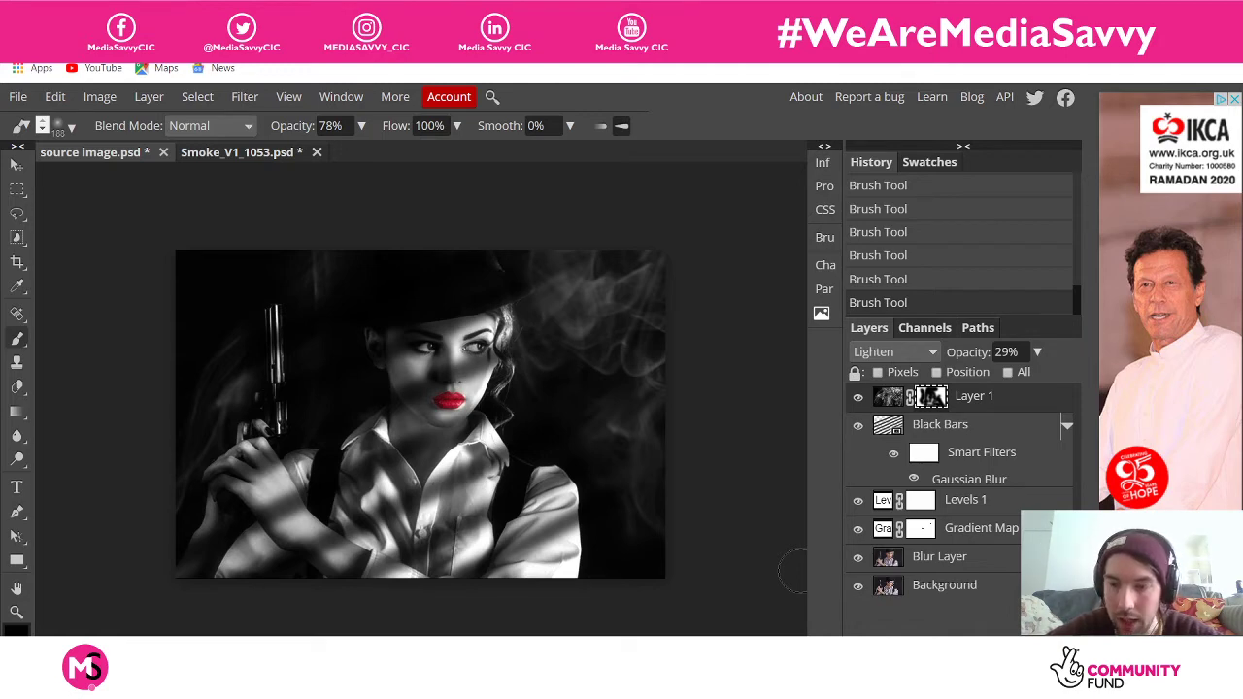
Add a new empty Layer 2 and bring up the Filter > Render submenu showing Clouds
{"action": "key", "text": "ctrl+shift+n"}
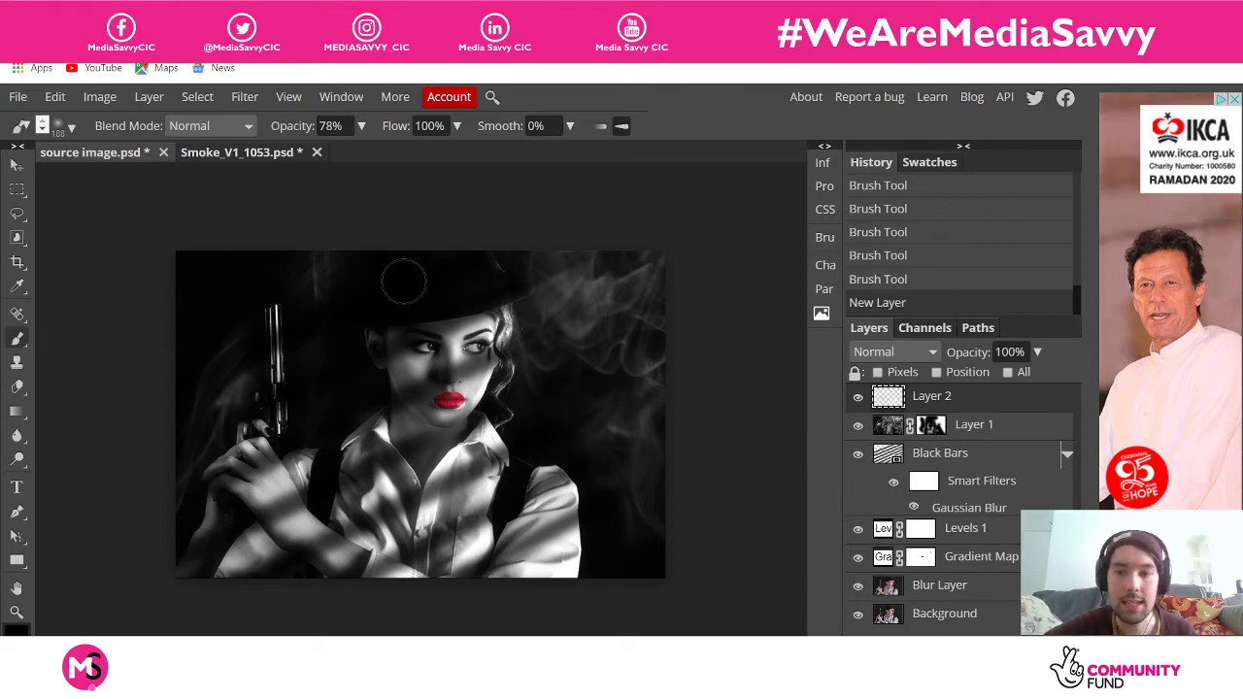
{"action": "left_click", "coordinate": [101, 98]}
{"action": "mouse_move", "coordinate": [62, 103]}
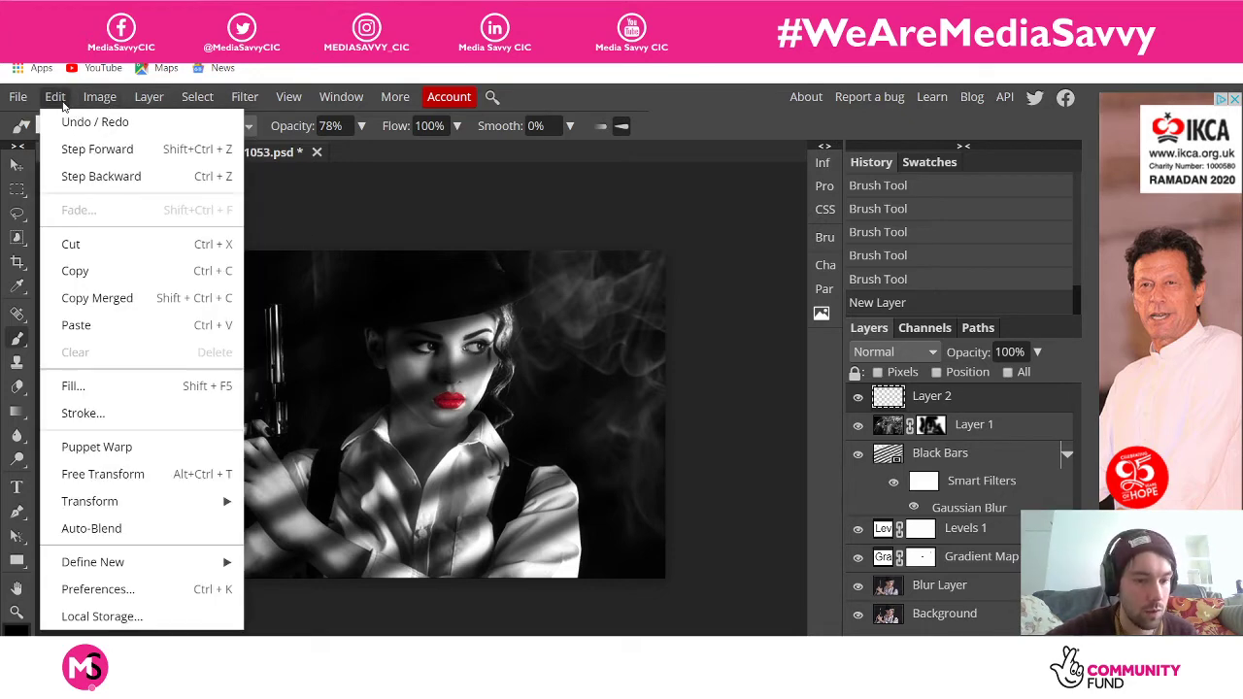
{"action": "mouse_move", "coordinate": [245, 97]}
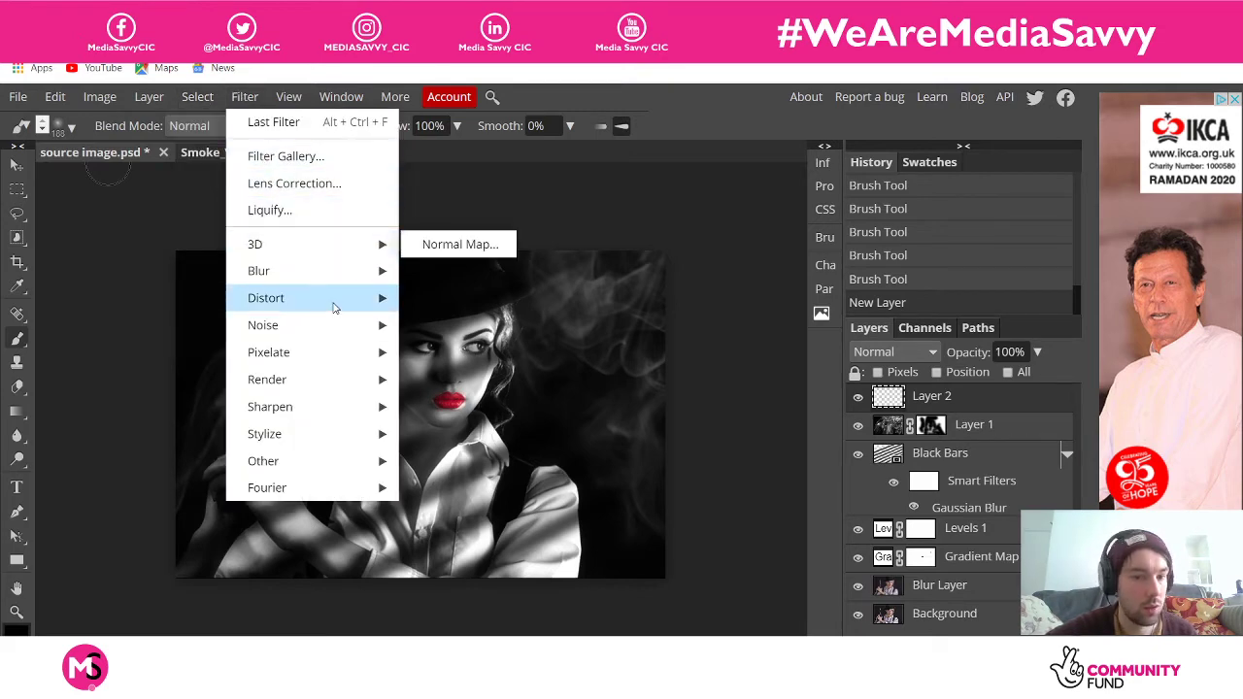
{"action": "mouse_move", "coordinate": [333, 307]}
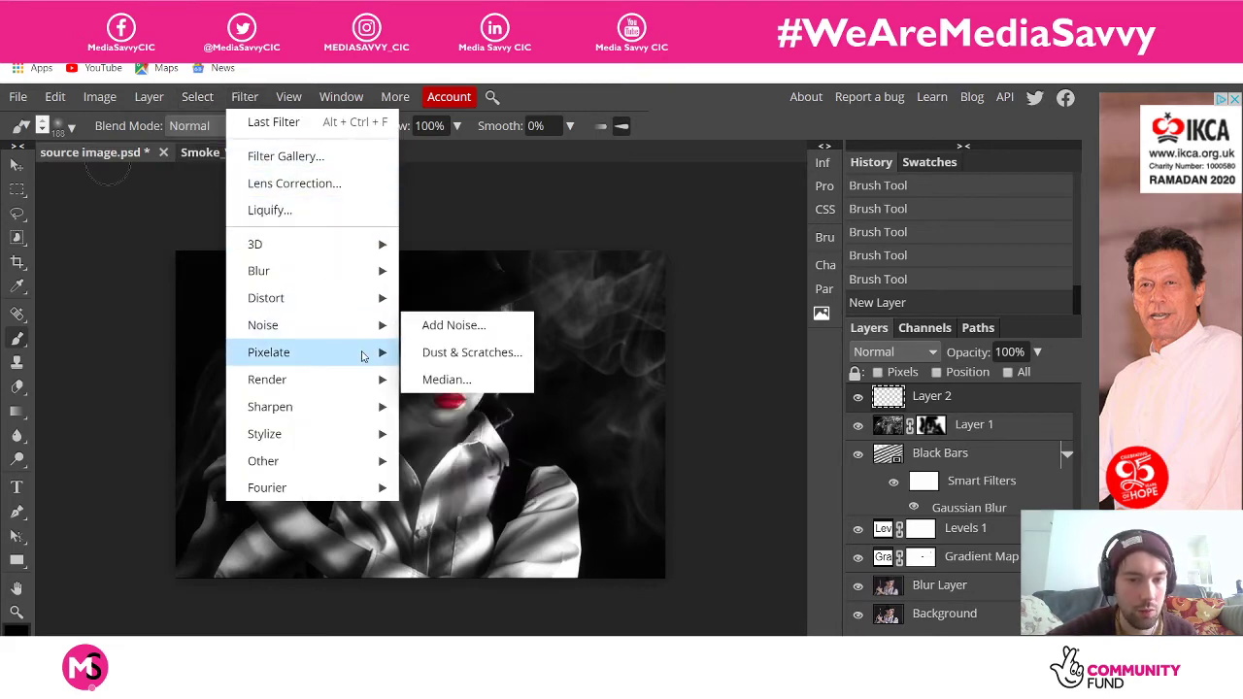
{"action": "mouse_move", "coordinate": [367, 379]}
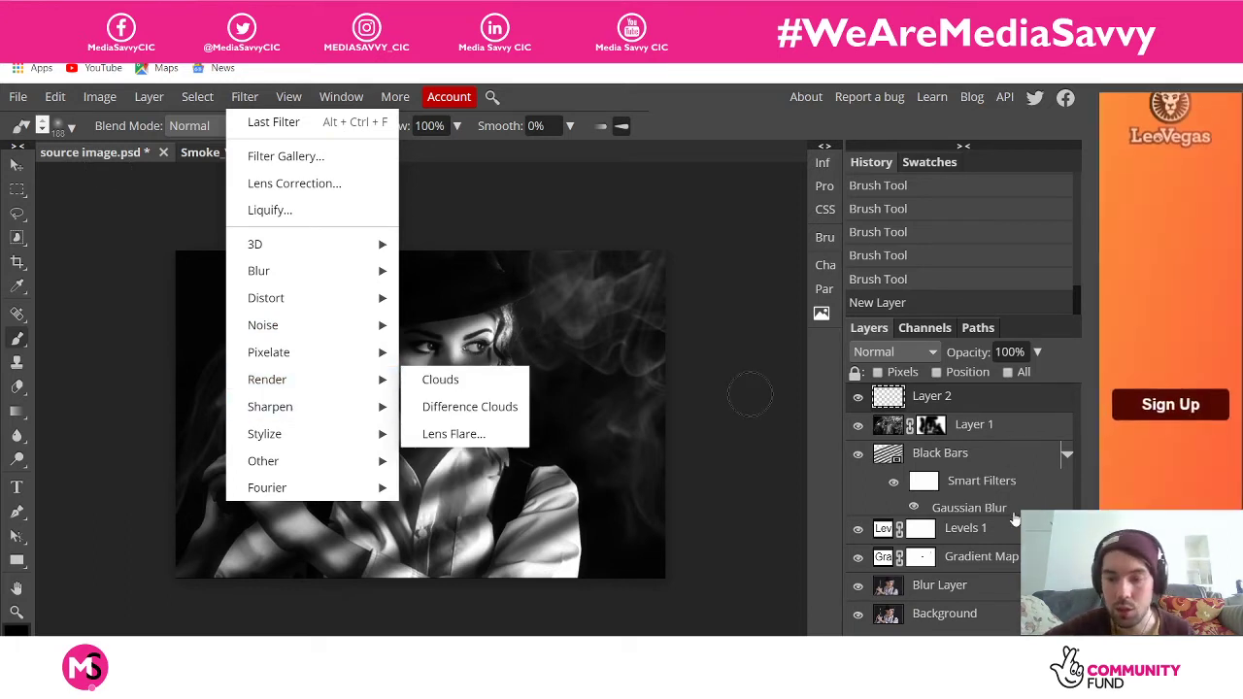
{"action": "left_click", "coordinate": [1023, 408]}
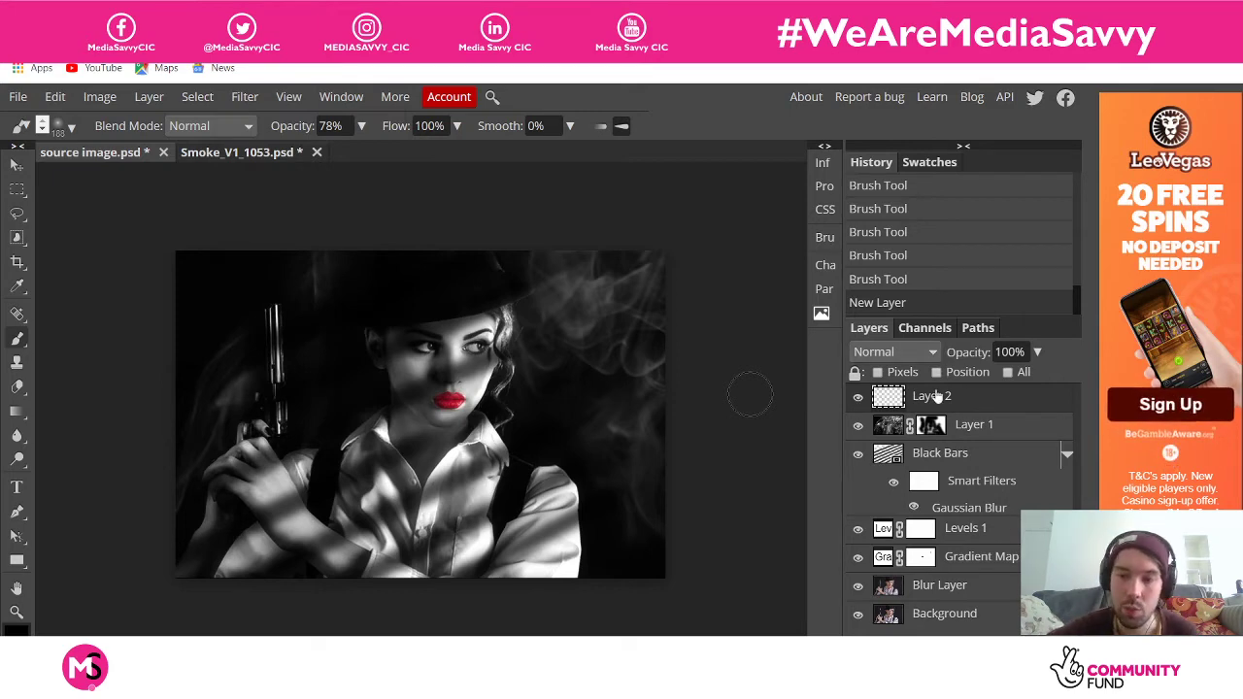
{"action": "left_click", "coordinate": [239, 100]}
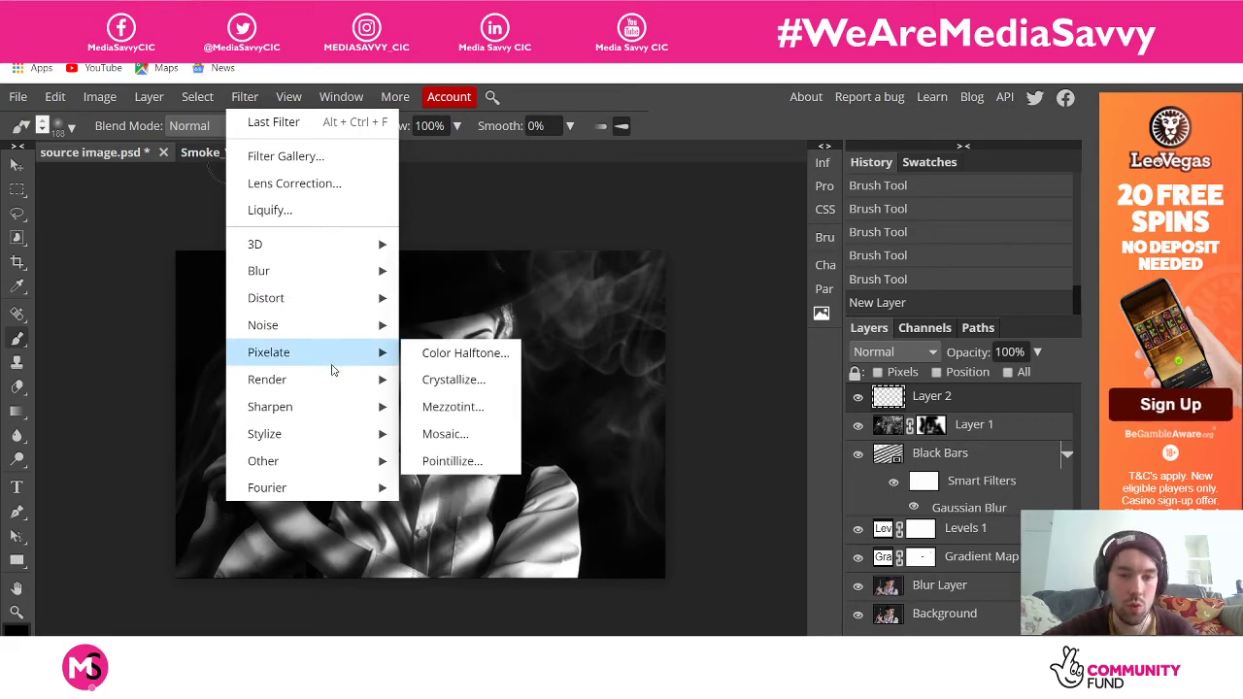
{"action": "mouse_move", "coordinate": [334, 377]}
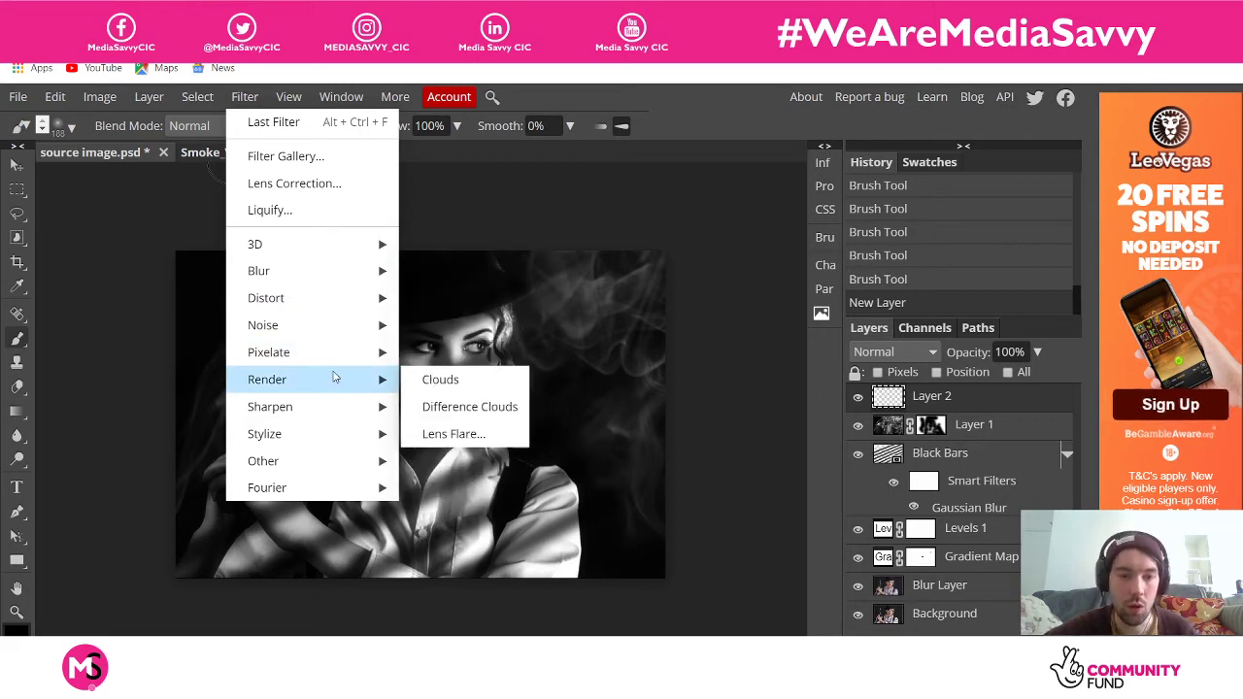
Render clouds onto Layer 2 and set its blend mode to Soft Light after trying Linear Light
{"action": "left_click", "coordinate": [442, 380]}
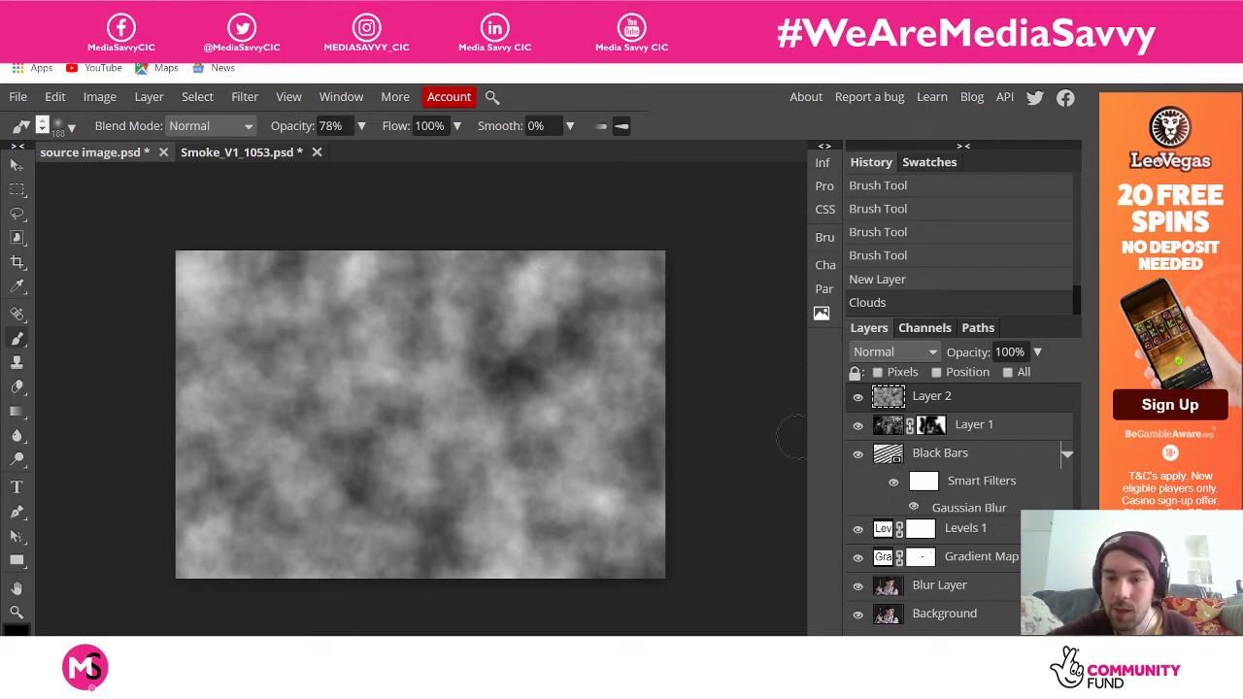
{"action": "left_click", "coordinate": [931, 355]}
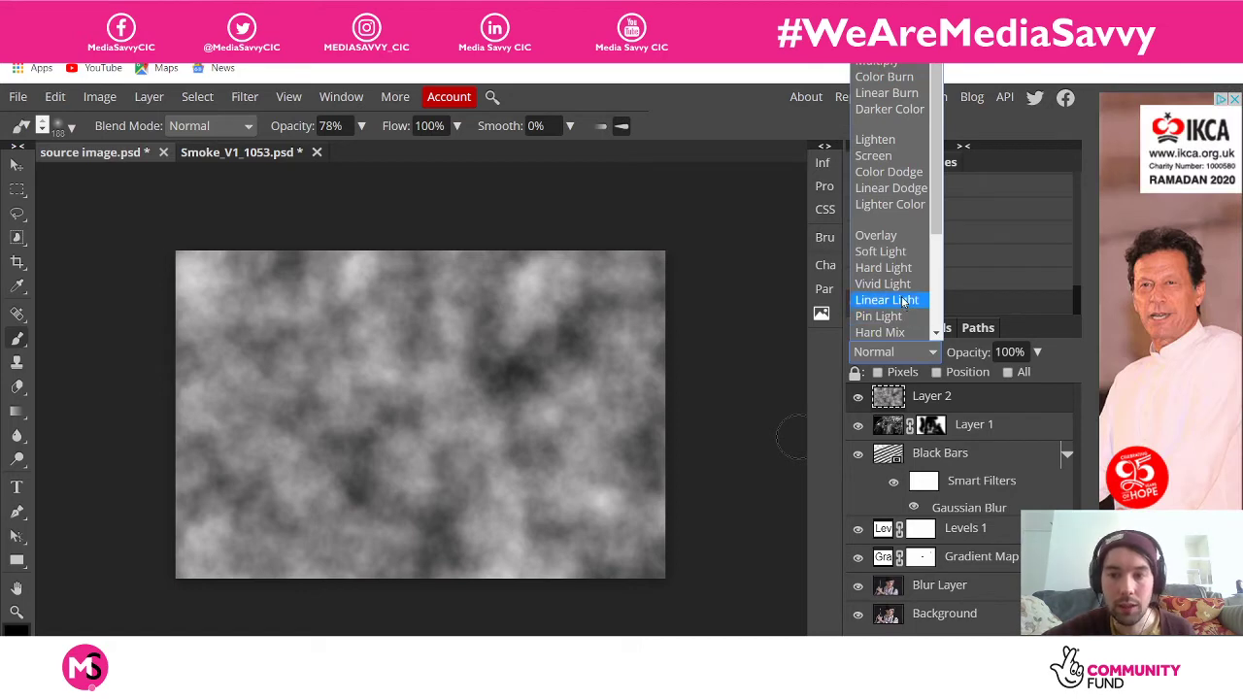
{"action": "left_click", "coordinate": [903, 301]}
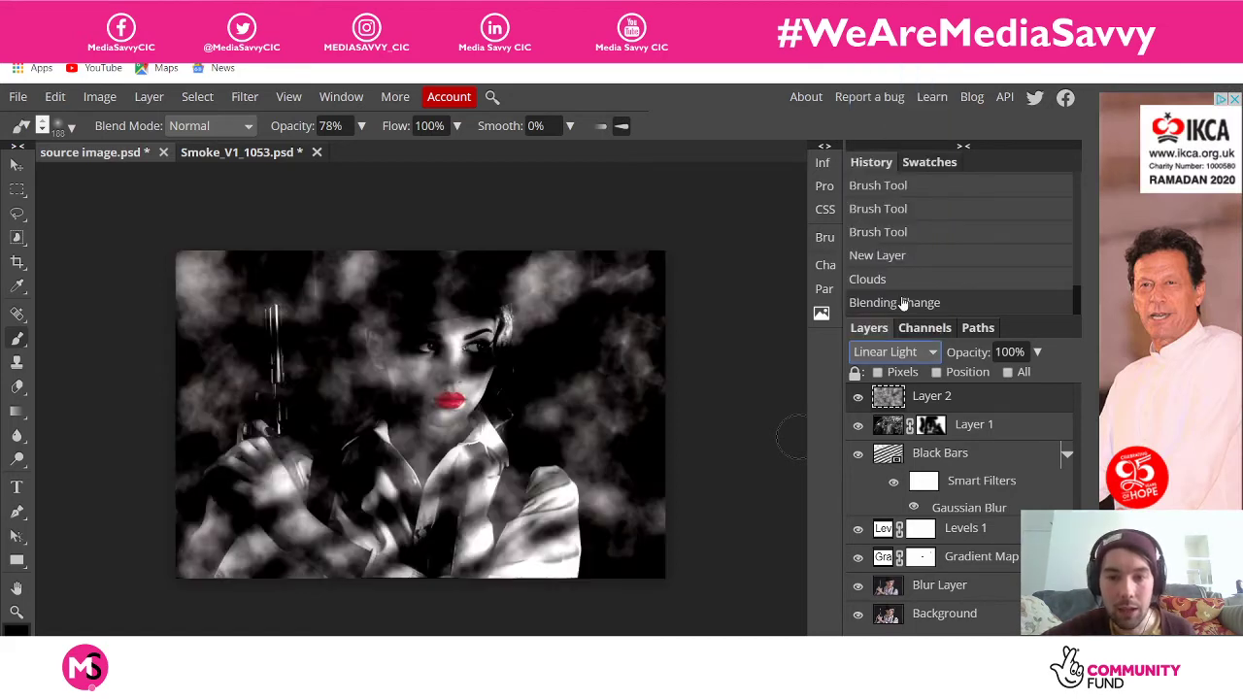
{"action": "left_click", "coordinate": [909, 355]}
{"action": "scroll", "coordinate": [899, 316], "scroll_direction": "down", "scroll_amount": 3}
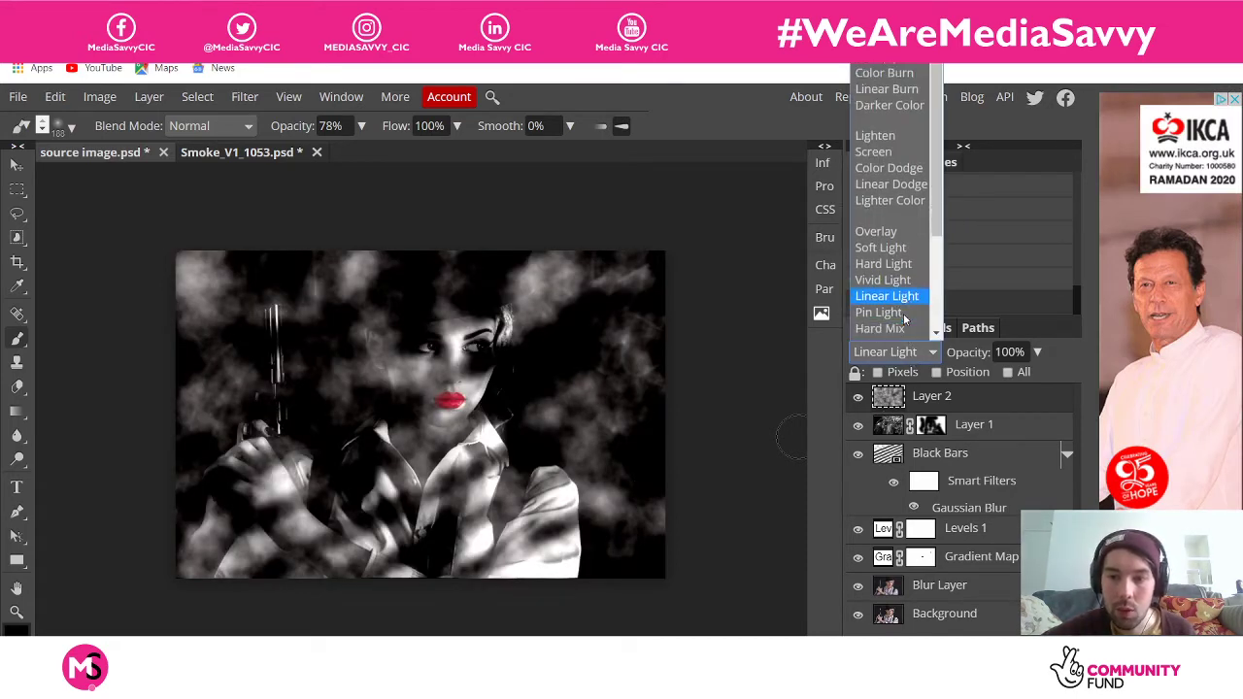
{"action": "left_click", "coordinate": [880, 189]}
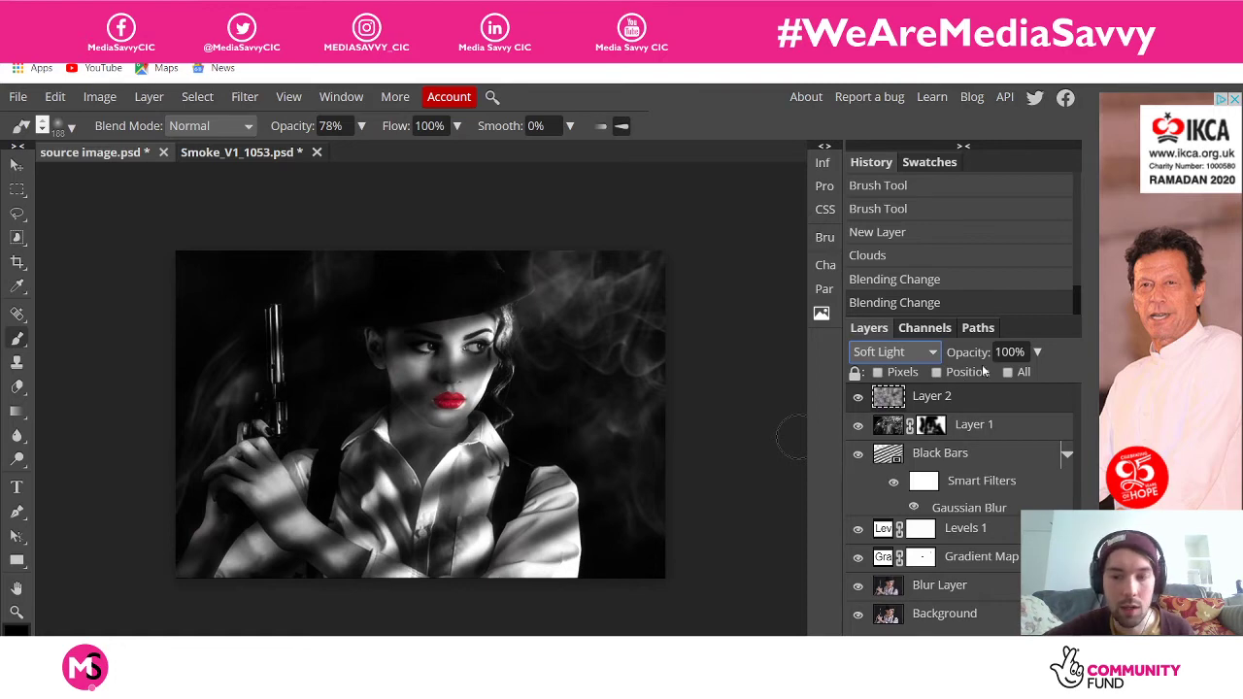
Lower the clouds layer's opacity to 30%
{"action": "left_click", "coordinate": [1036, 352]}
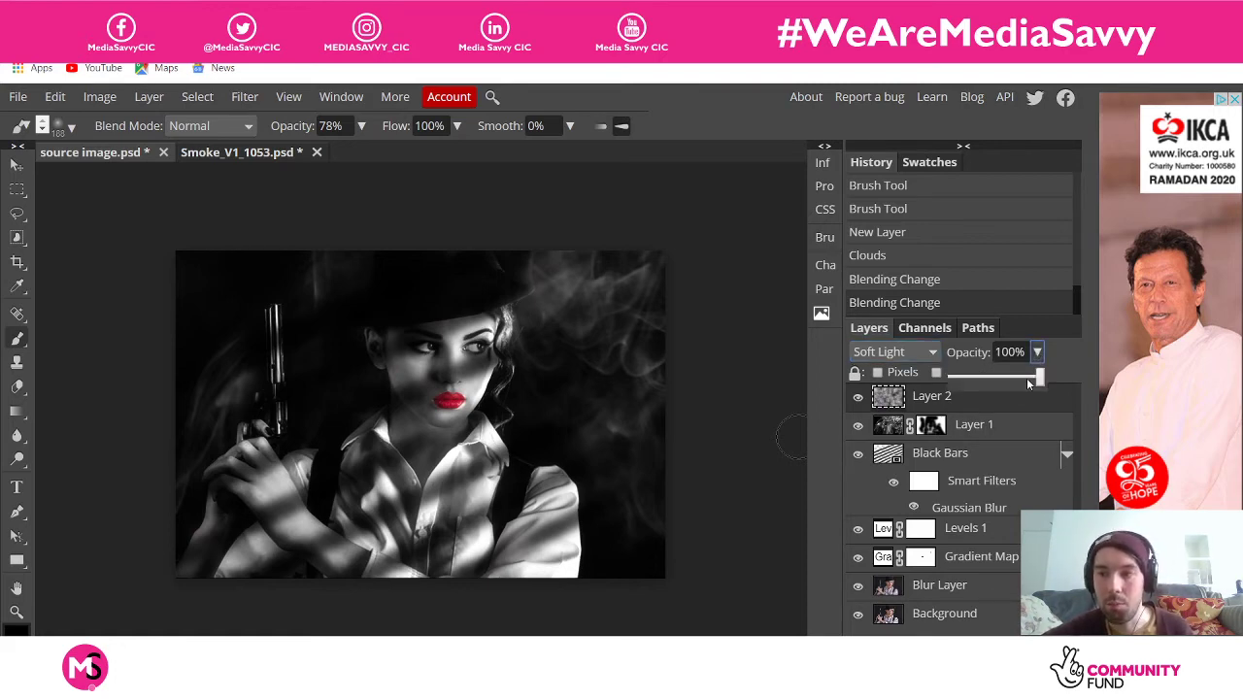
{"action": "left_click_drag", "start_coordinate": [1027, 384], "coordinate": [979, 386]}
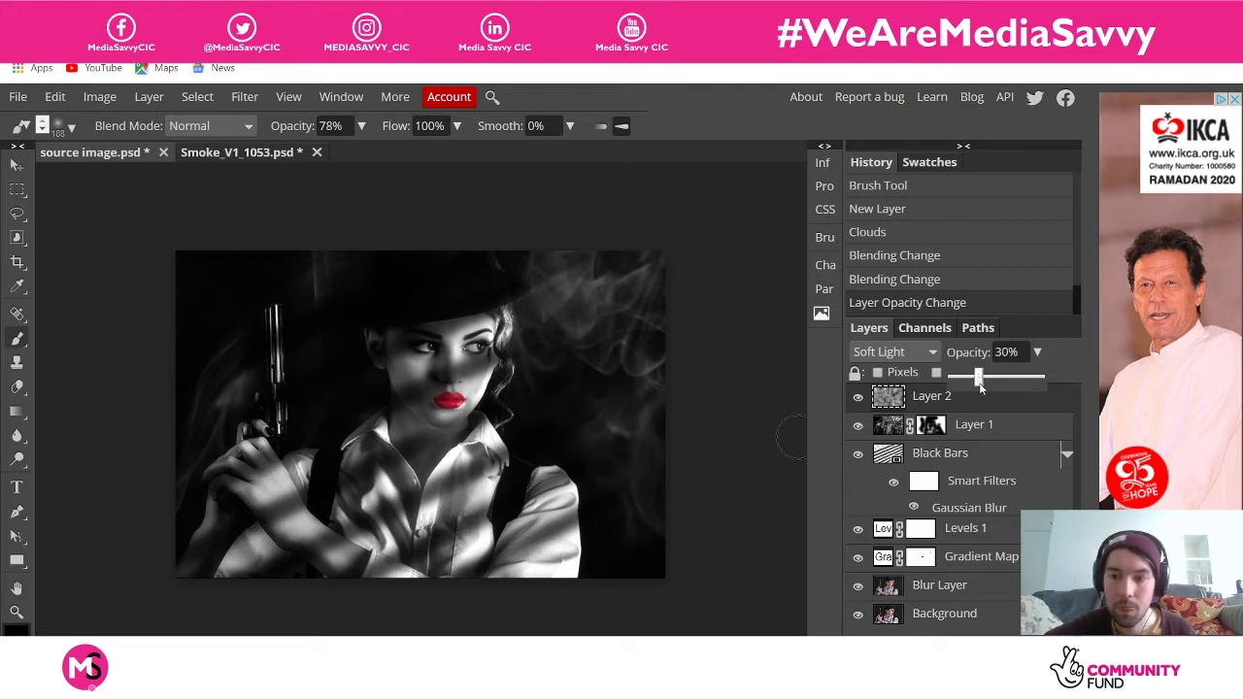
{"action": "left_click", "coordinate": [1037, 353]}
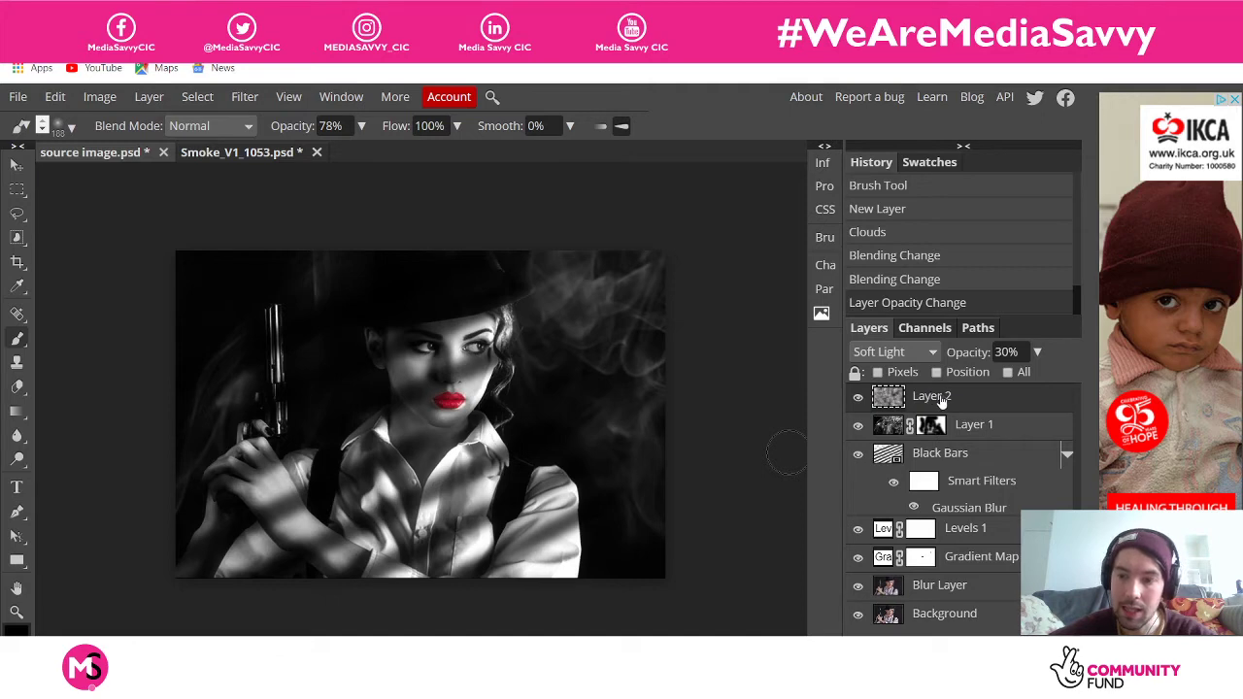
Rename Layer 2 to 'Clouds'
{"action": "double_click", "coordinate": [932, 397]}
{"action": "key", "text": "BackSpace"}
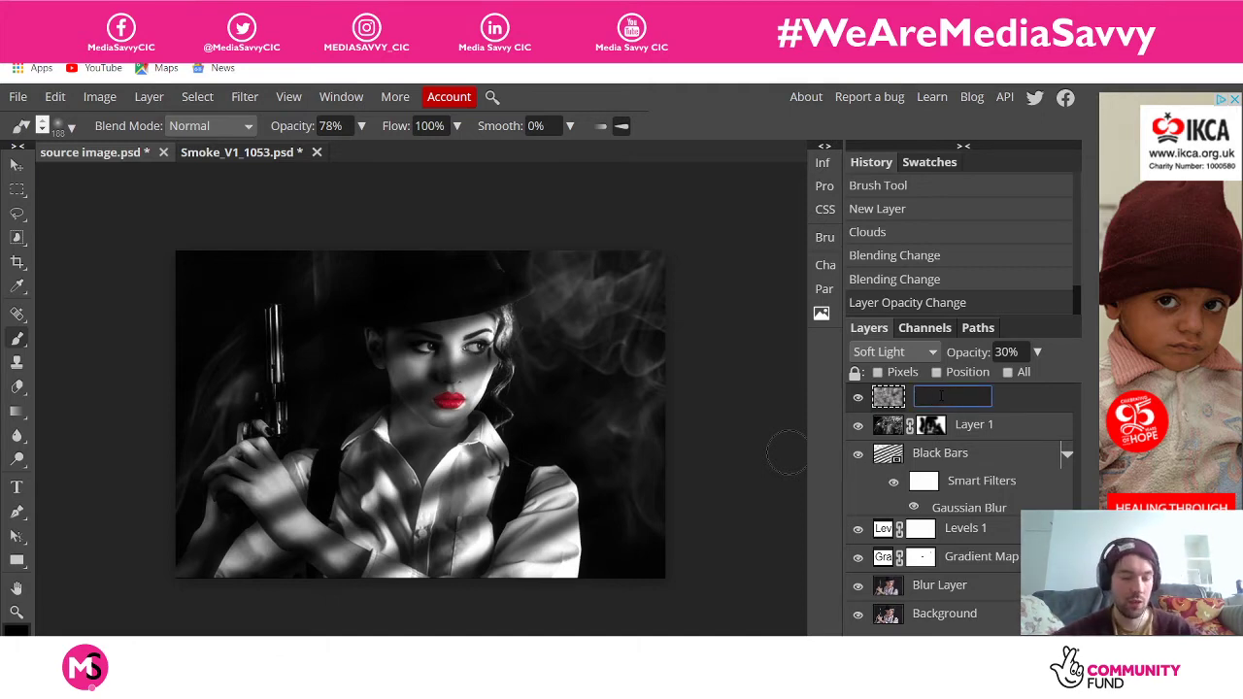
{"action": "type", "text": "Clo"}
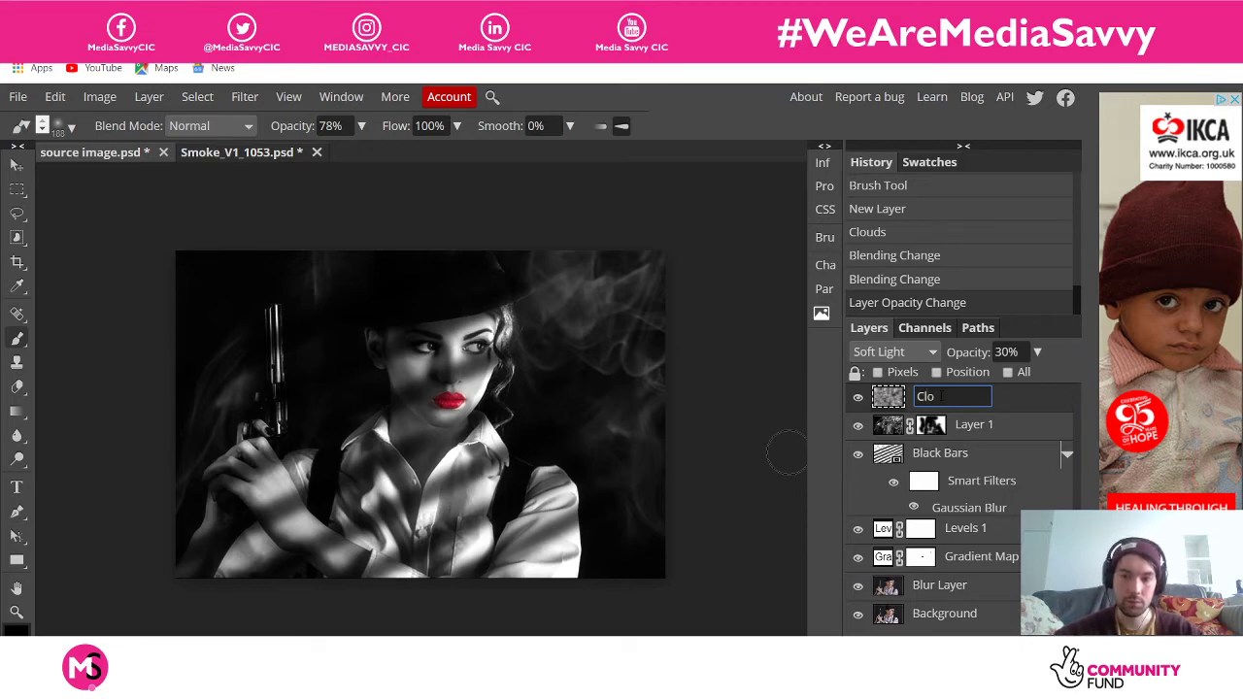
{"action": "type", "text": "uds"}
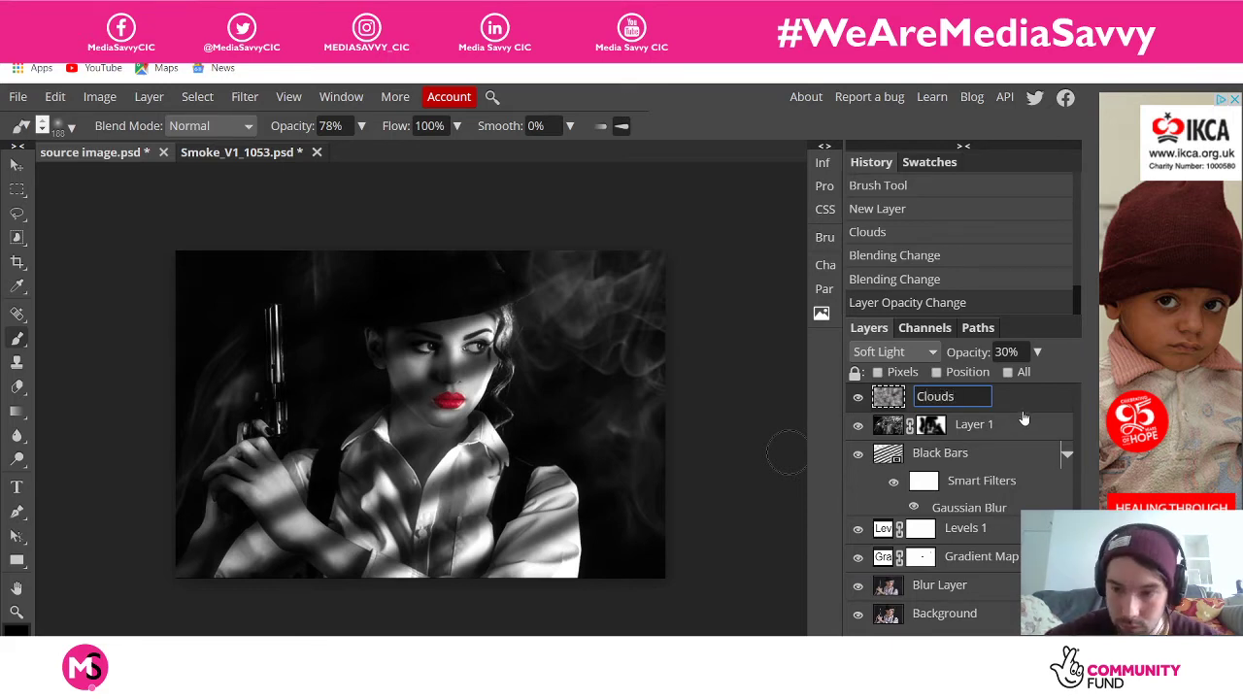
{"action": "key", "text": "Return"}
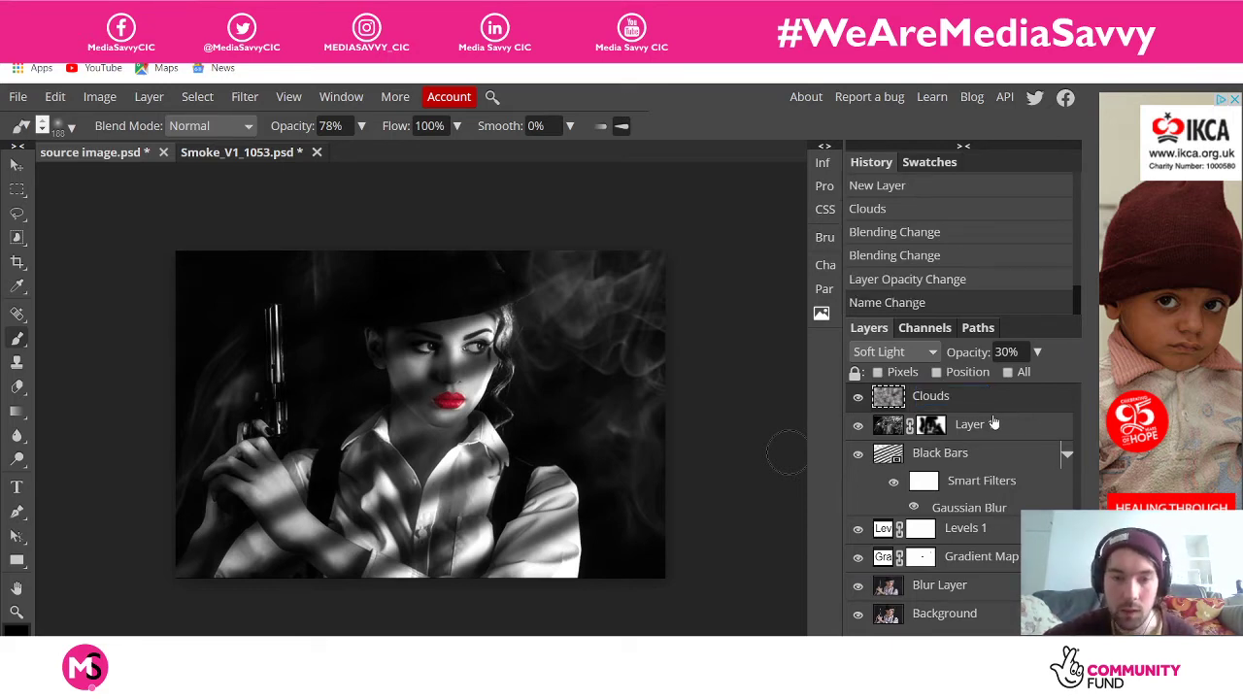
Rename Layer 1 to 'Smoke'
{"action": "left_click", "coordinate": [991, 425]}
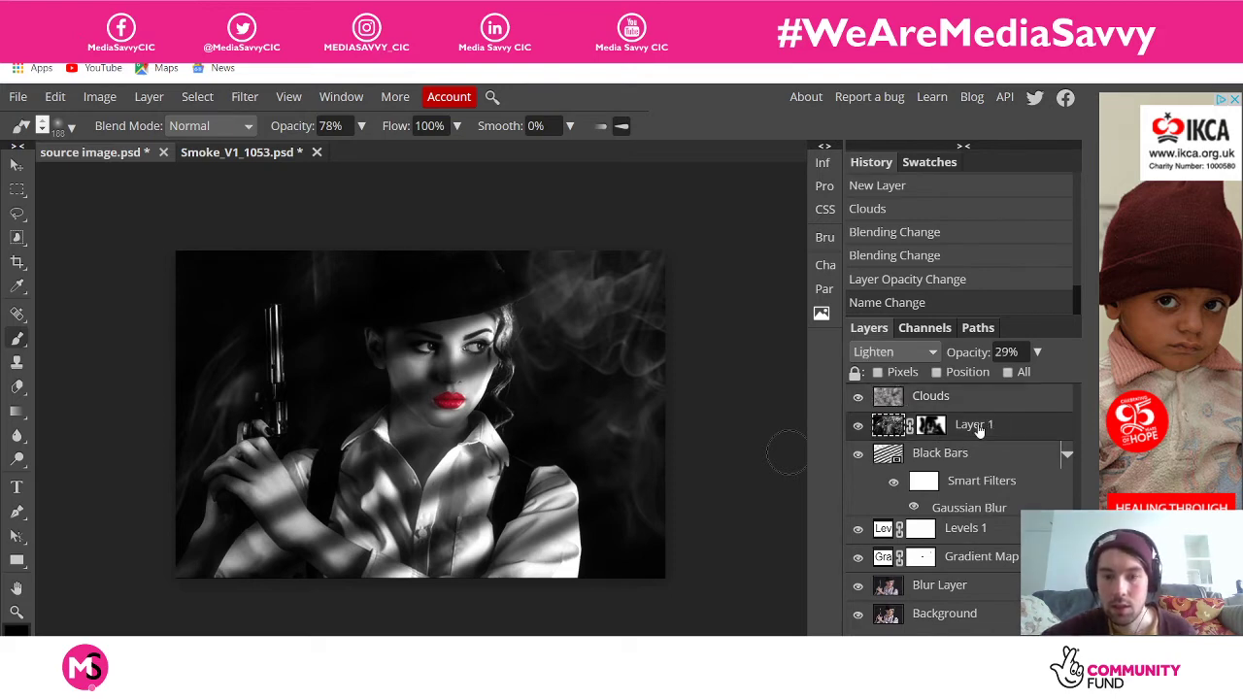
{"action": "double_click", "coordinate": [990, 429]}
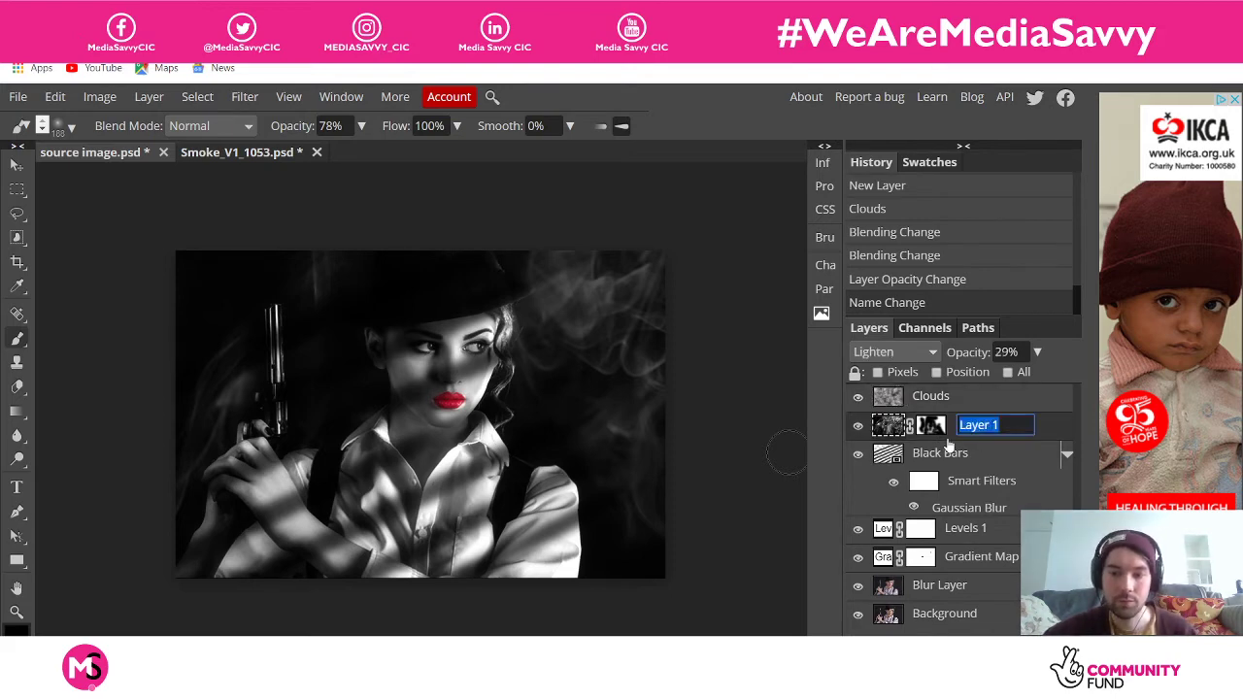
{"action": "key", "text": "BackSpace"}
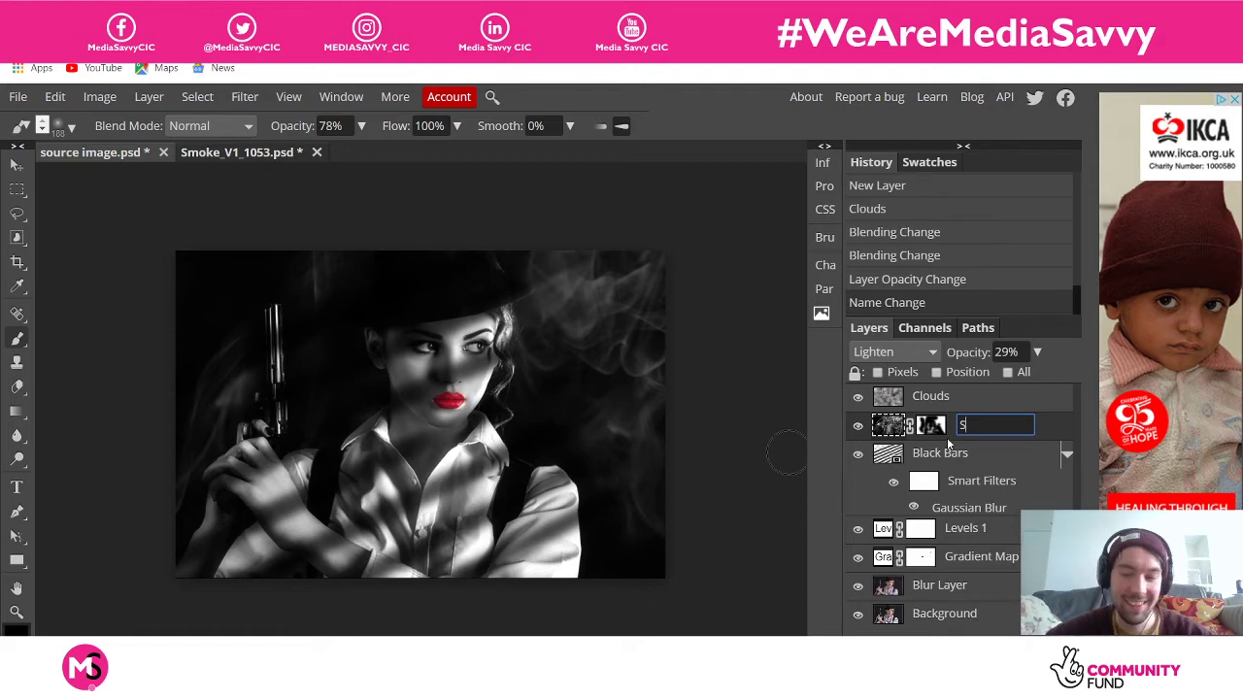
{"action": "type", "text": "Smoke"}
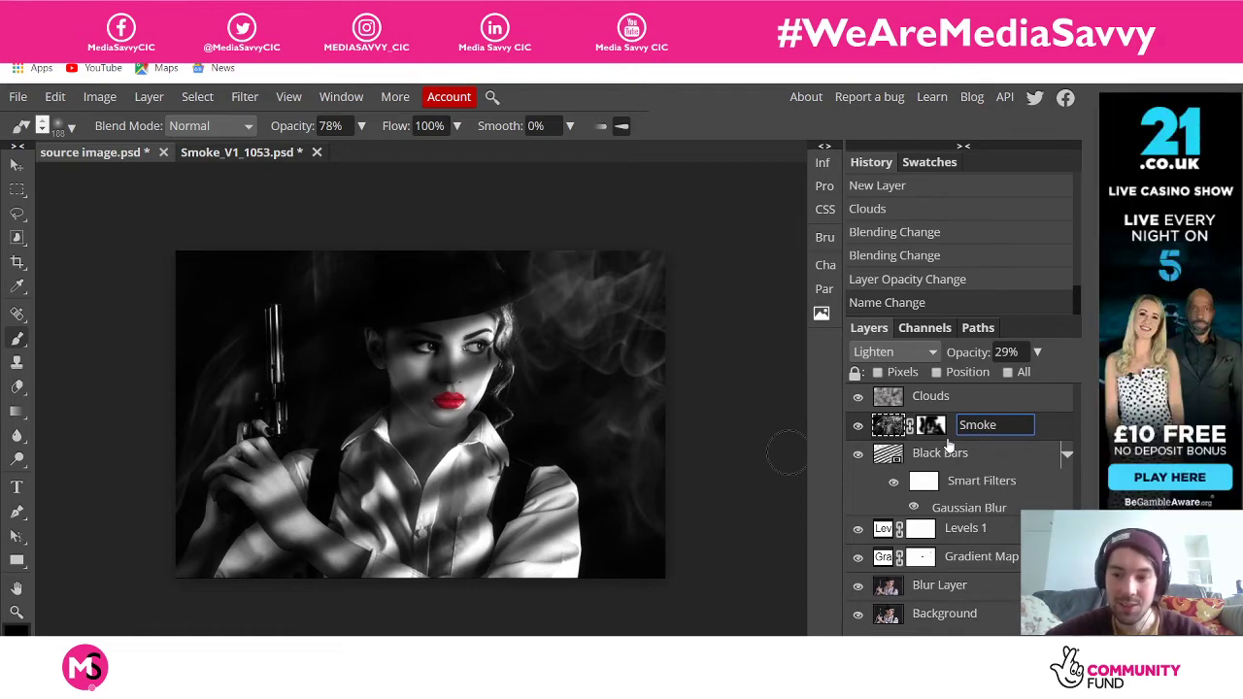
{"action": "key", "text": "Return"}
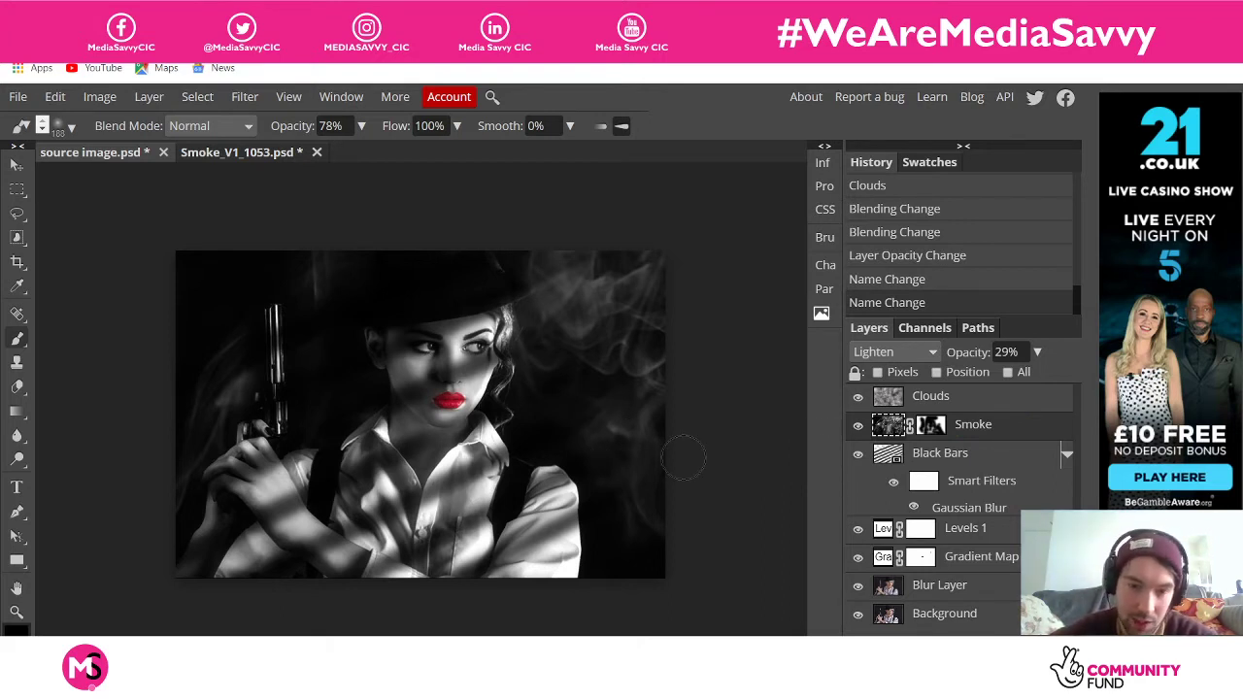
With the Clouds layer active, select the entire canvas
{"action": "left_click", "coordinate": [929, 398]}
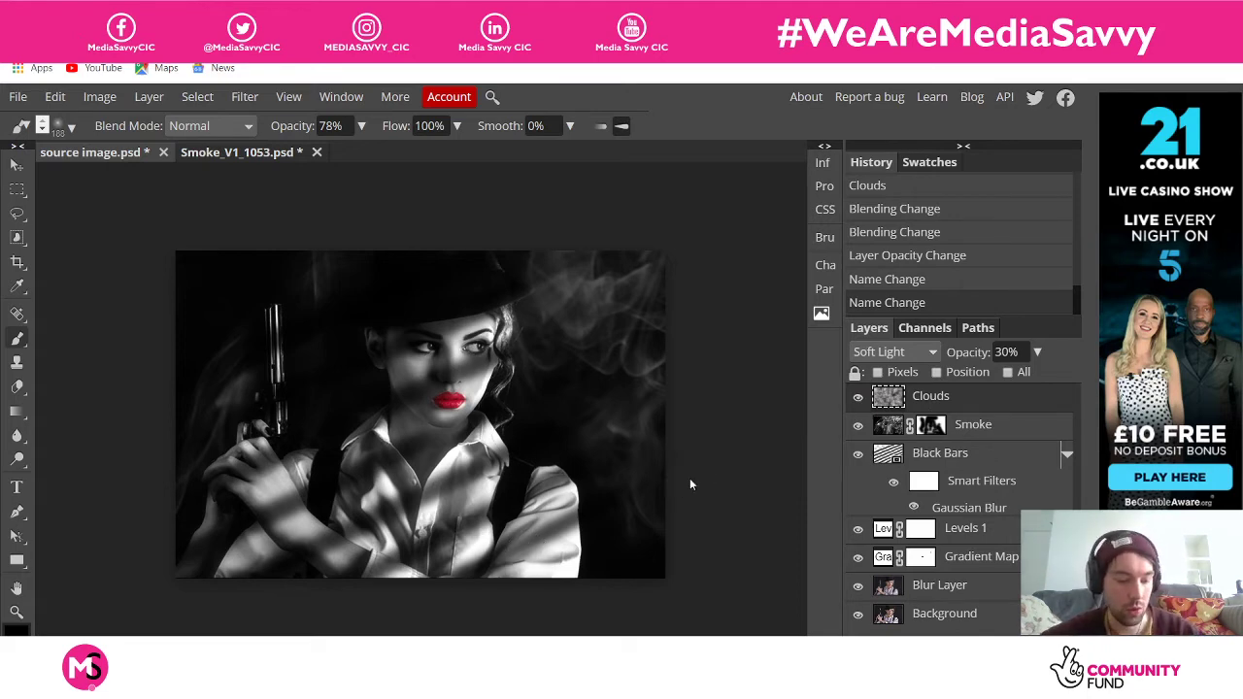
{"action": "key", "text": "ctrl+a"}
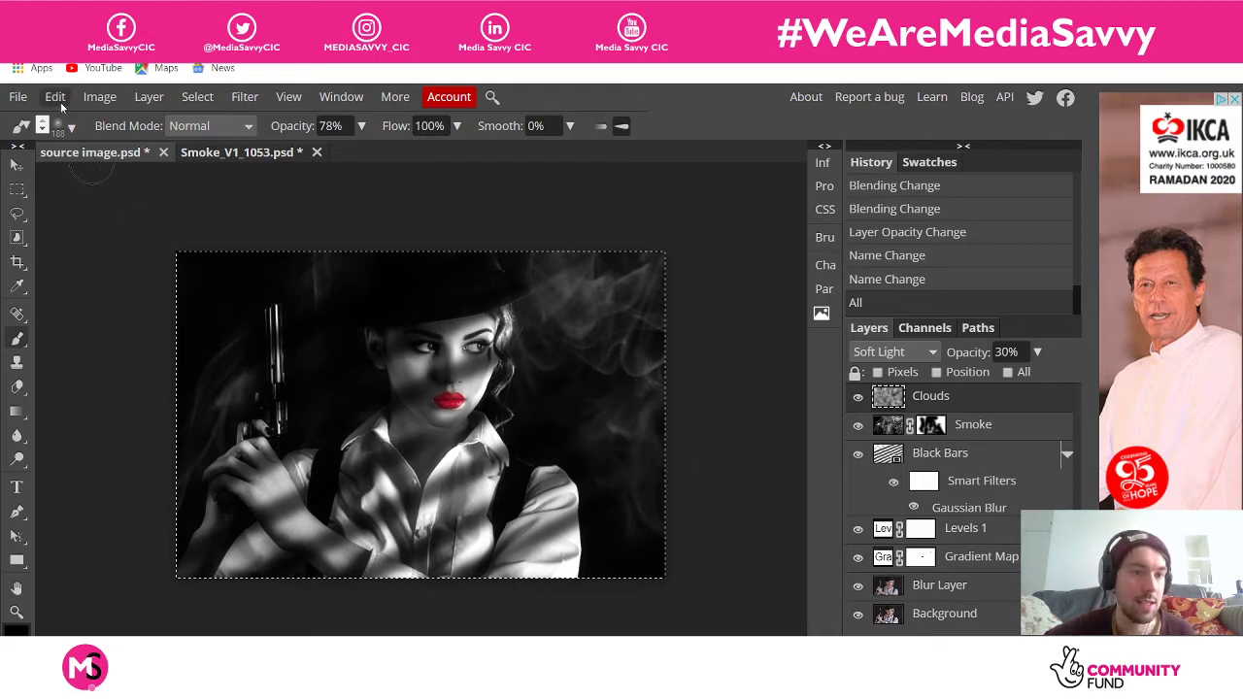
{"action": "left_click", "coordinate": [744, 450]}
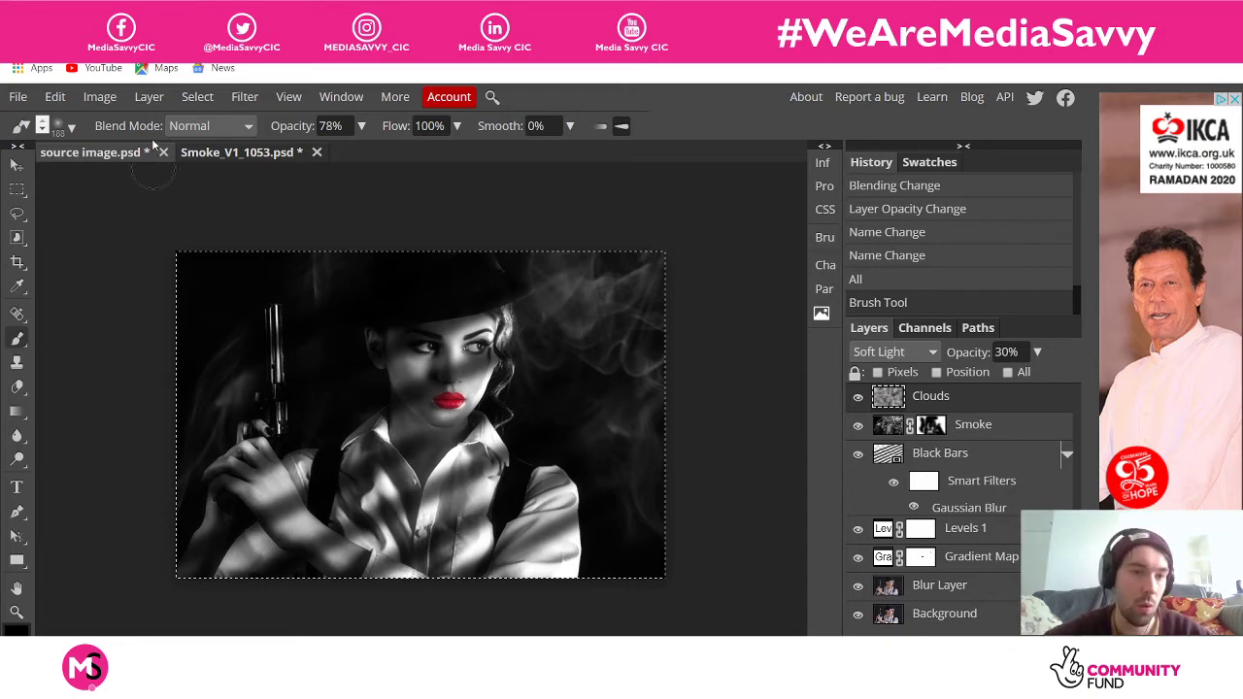
{"action": "left_click", "coordinate": [196, 97]}
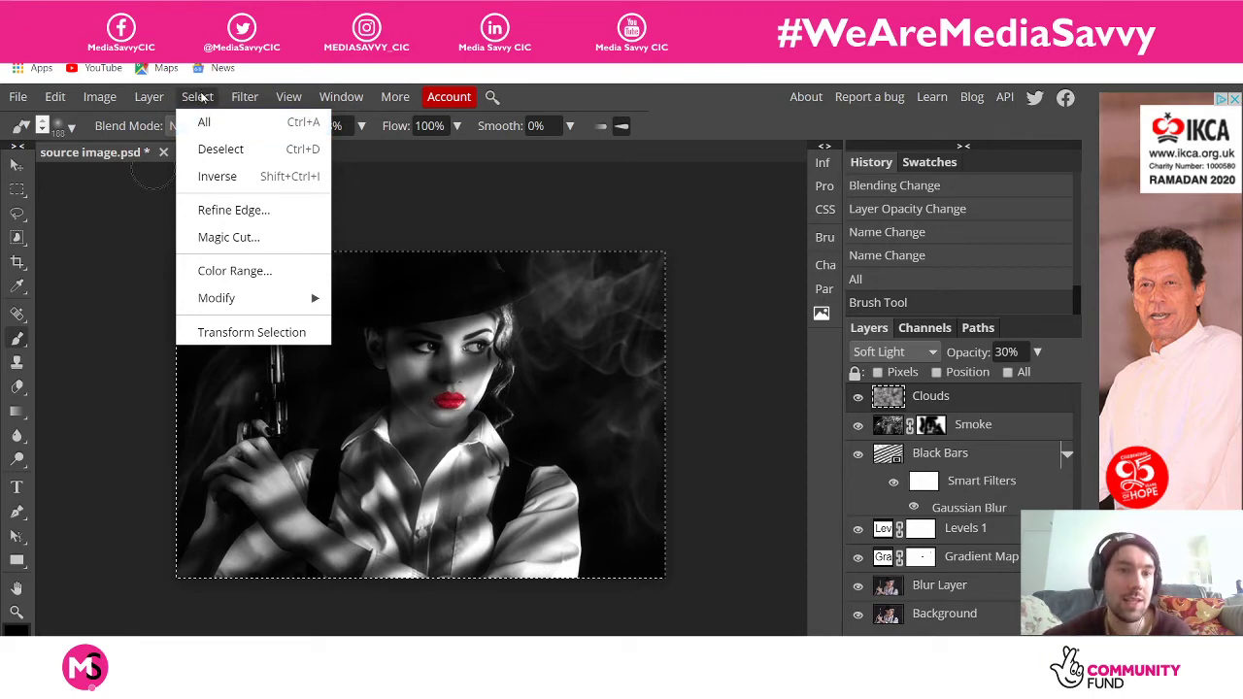
{"action": "left_click", "coordinate": [205, 122]}
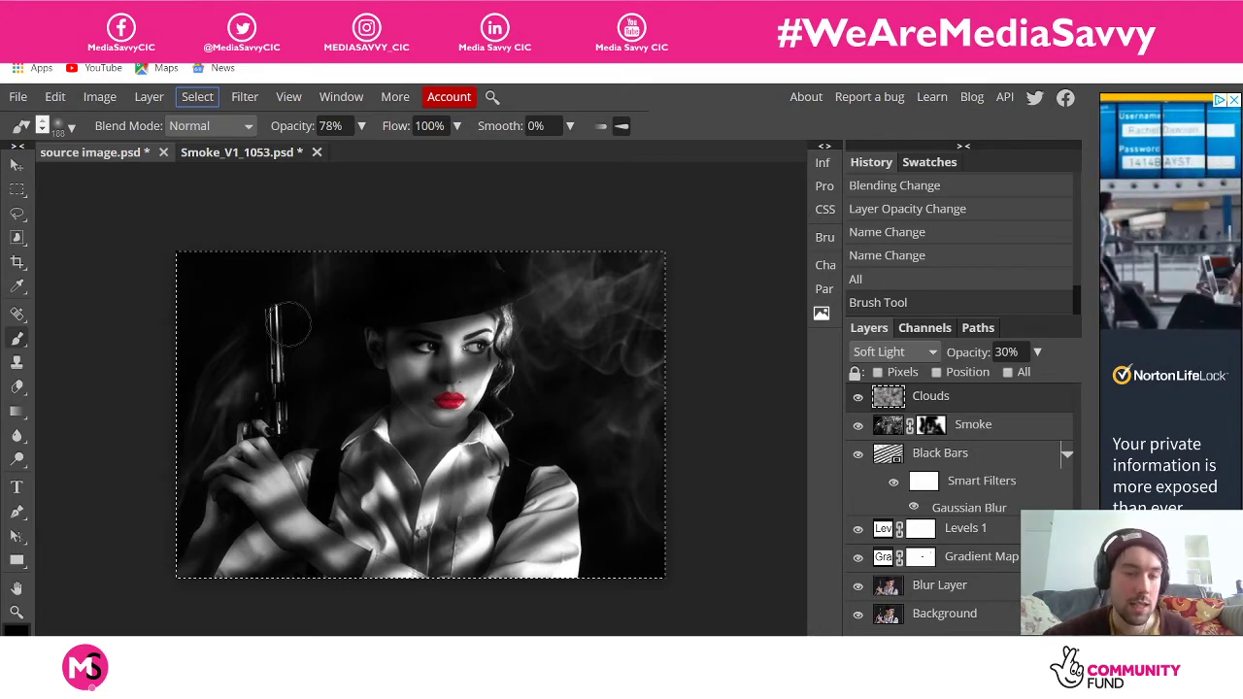
Copy Merged and paste the flattened image as a new top layer
{"action": "left_click", "coordinate": [57, 97]}
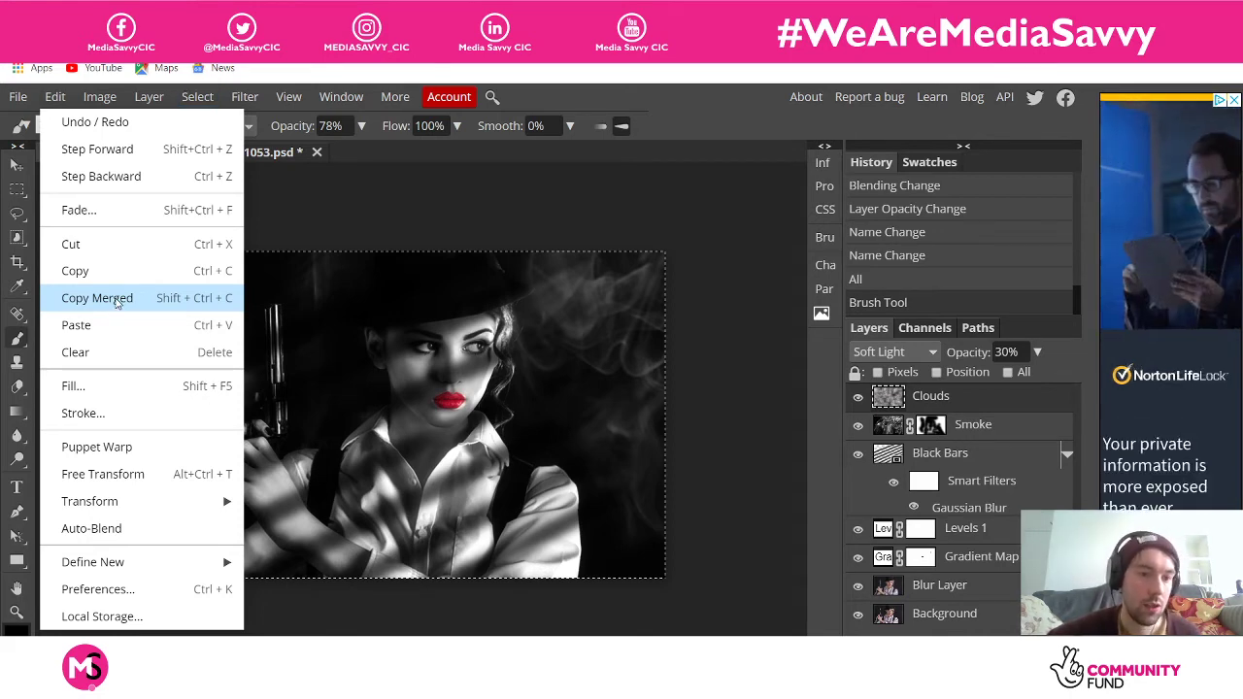
{"action": "left_click", "coordinate": [117, 302]}
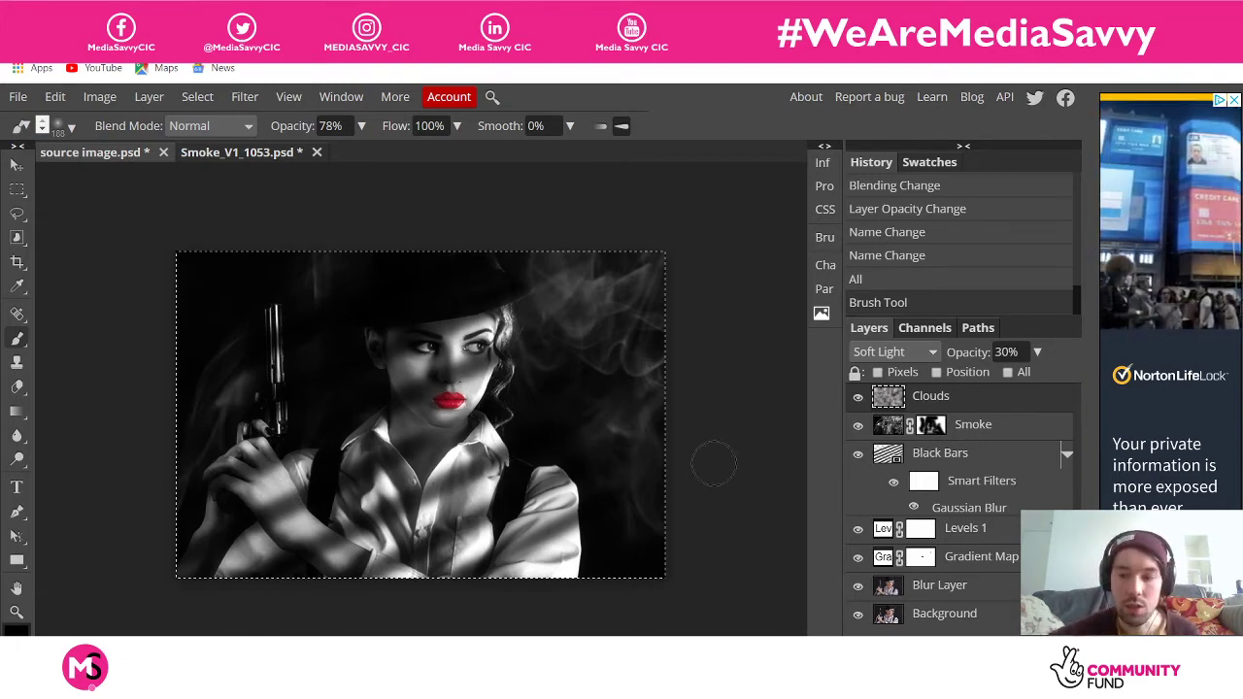
{"action": "left_click", "coordinate": [60, 104]}
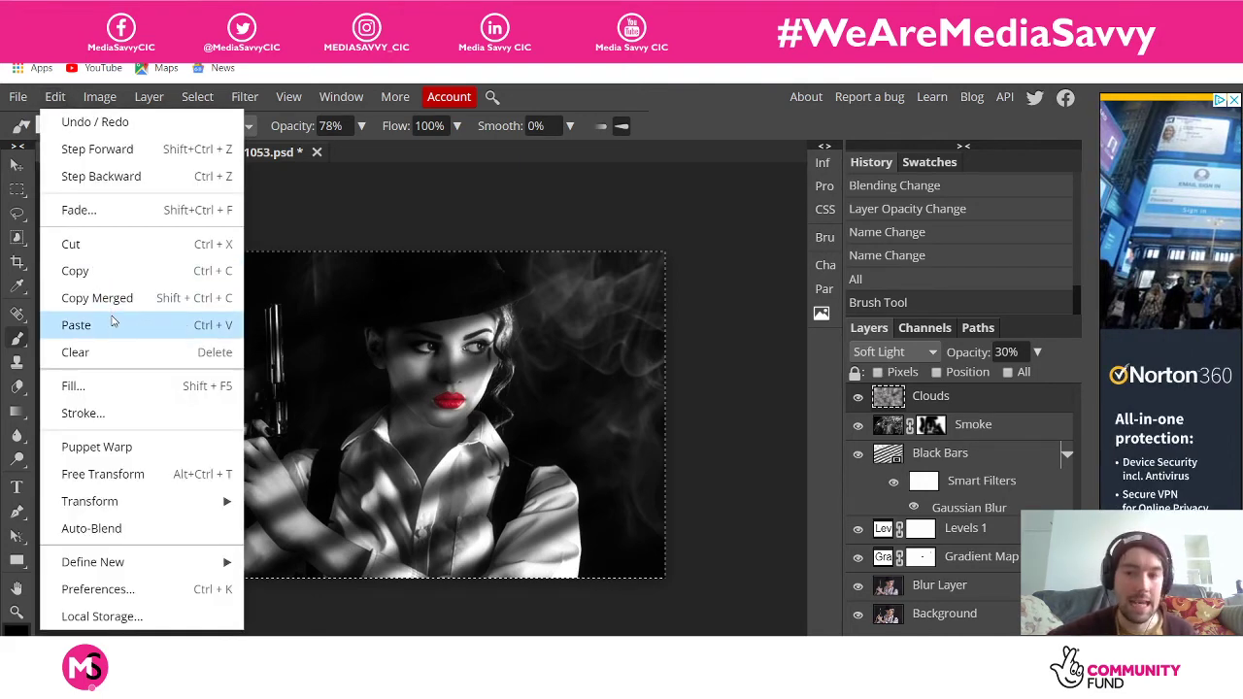
{"action": "left_click", "coordinate": [113, 325]}
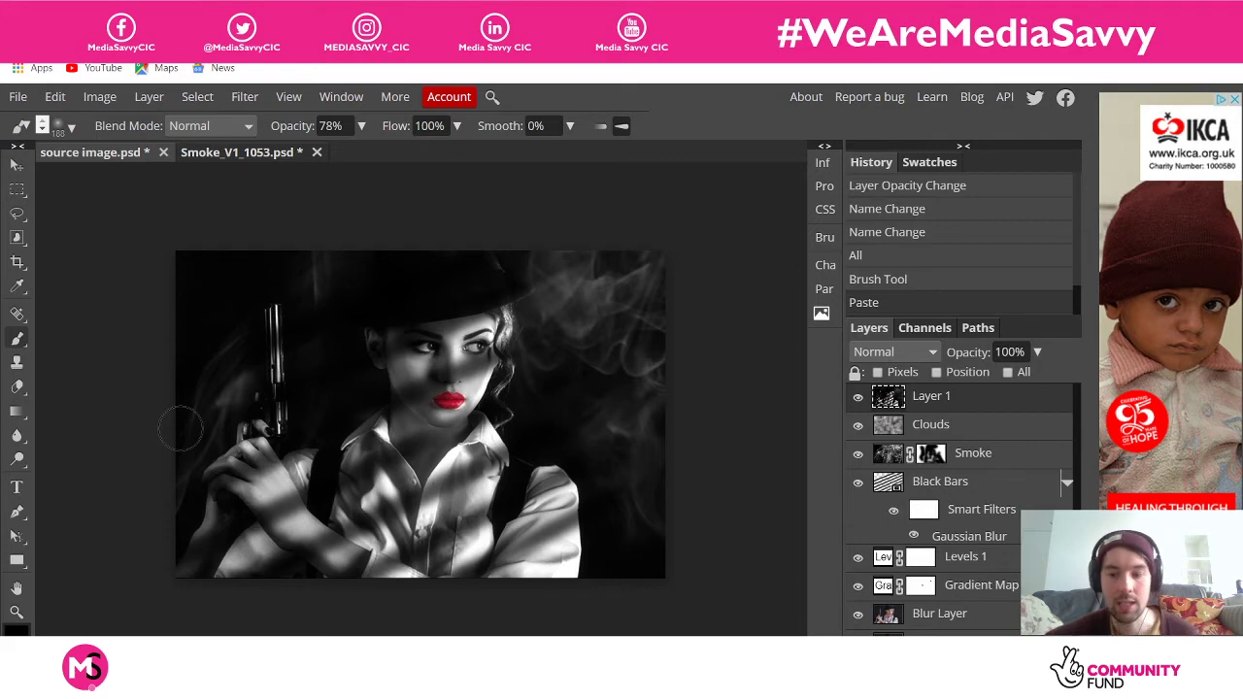
Browse the Filter and Edit menus without applying anything
{"action": "left_click", "coordinate": [249, 101]}
{"action": "mouse_move", "coordinate": [302, 304]}
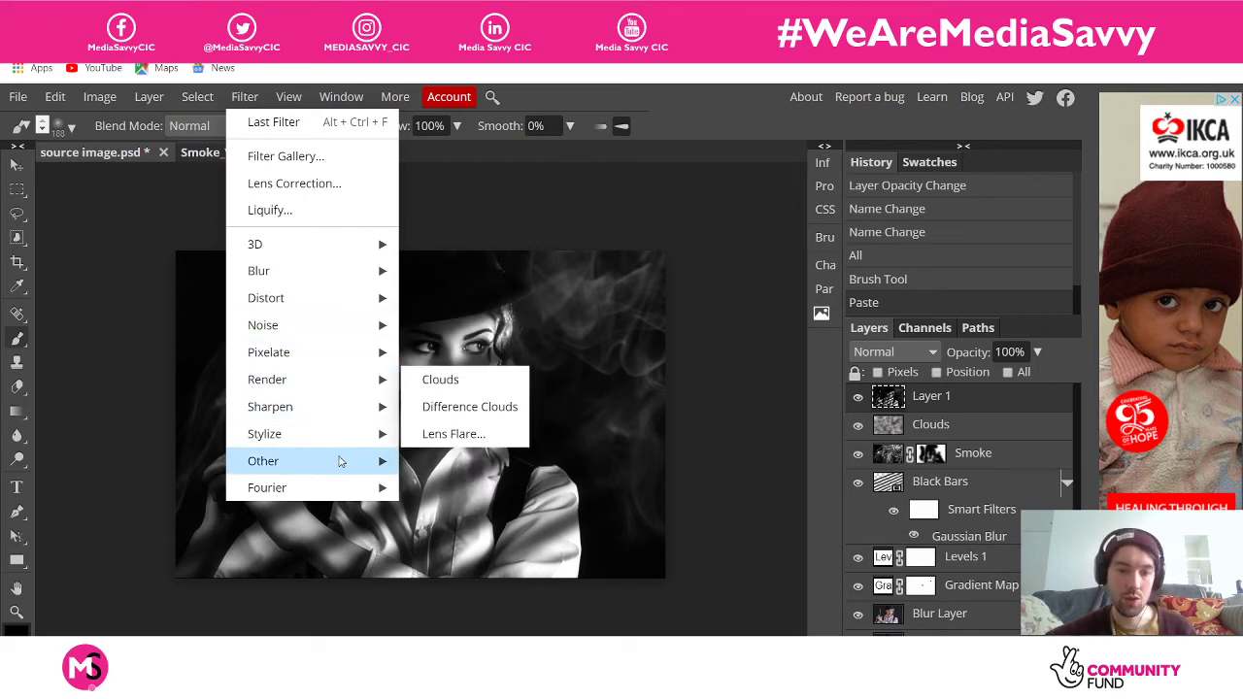
{"action": "mouse_move", "coordinate": [342, 462]}
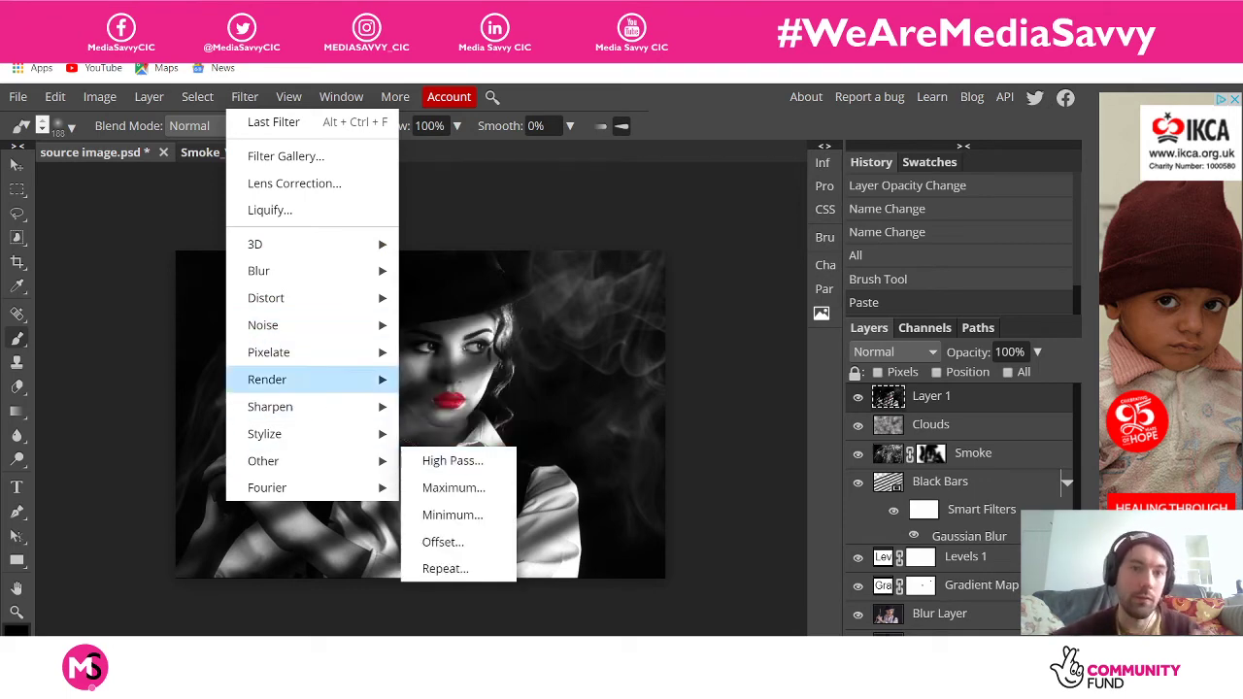
{"action": "left_click", "coordinate": [242, 97]}
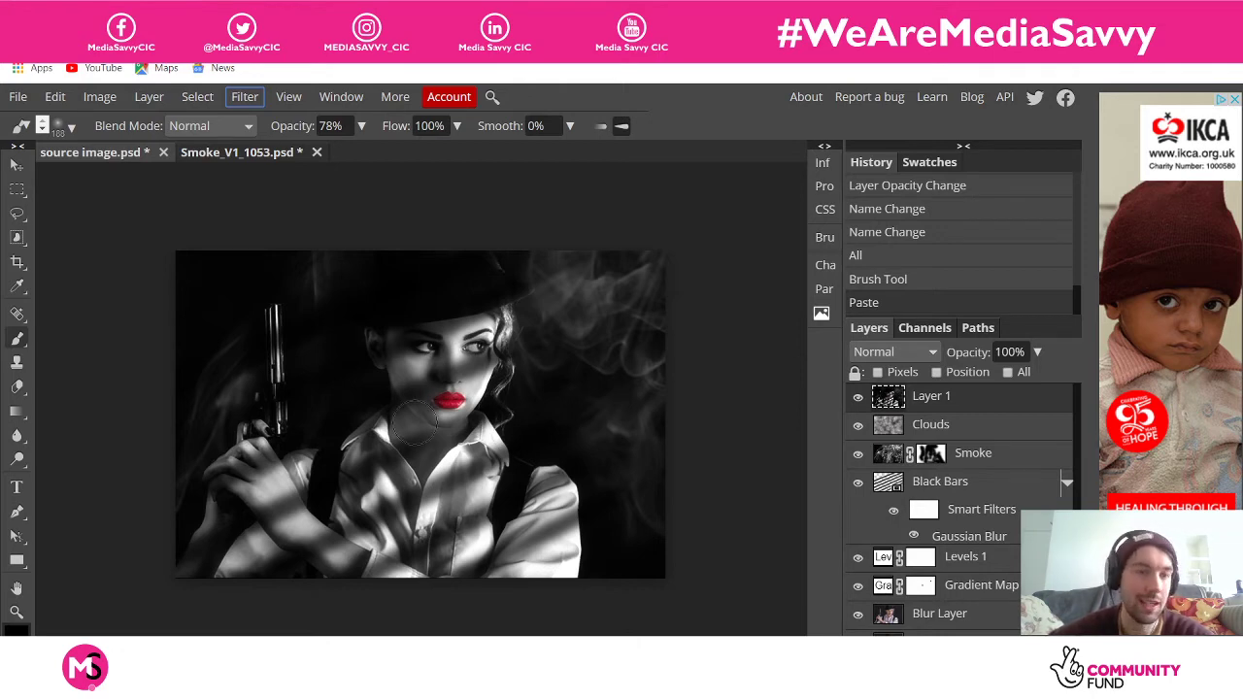
{"action": "left_click", "coordinate": [54, 96]}
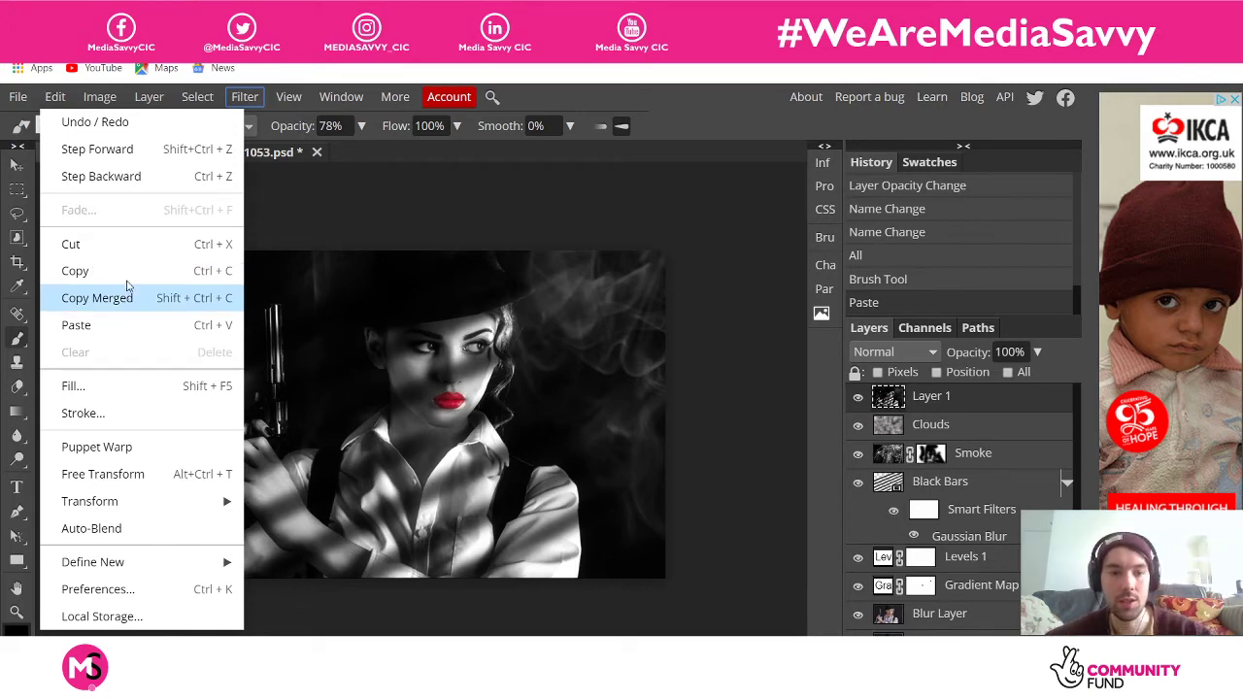
{"action": "left_click", "coordinate": [416, 220]}
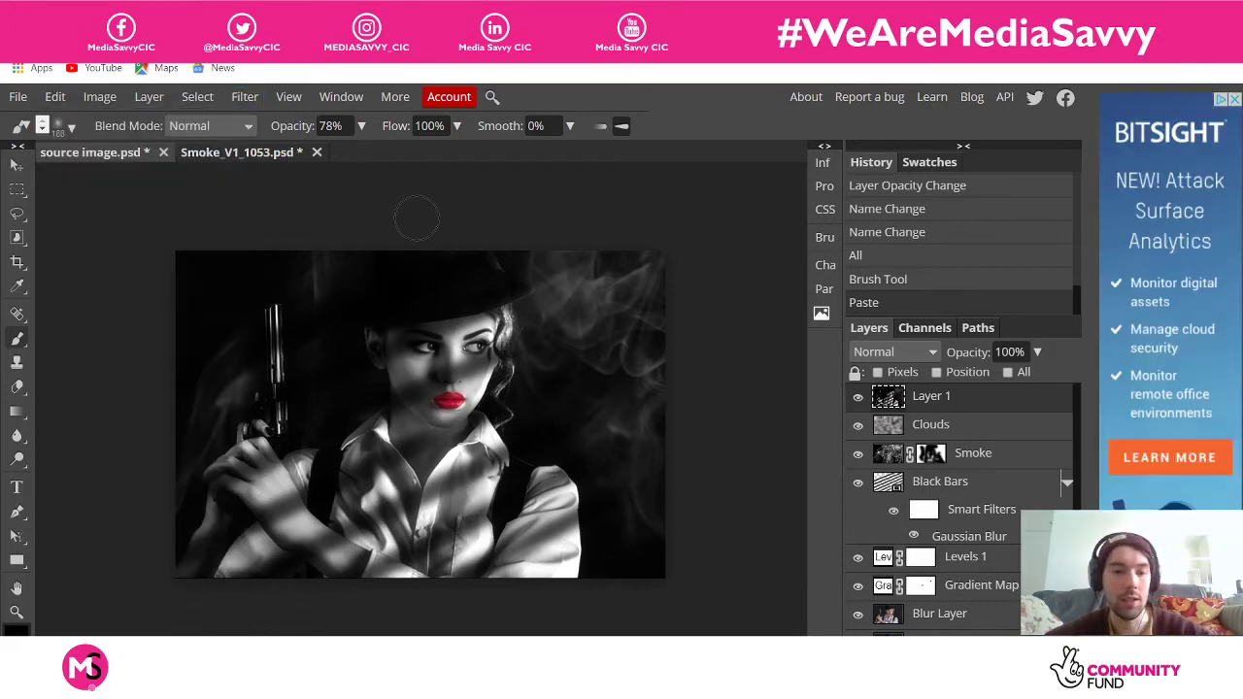
{"action": "left_click", "coordinate": [58, 104]}
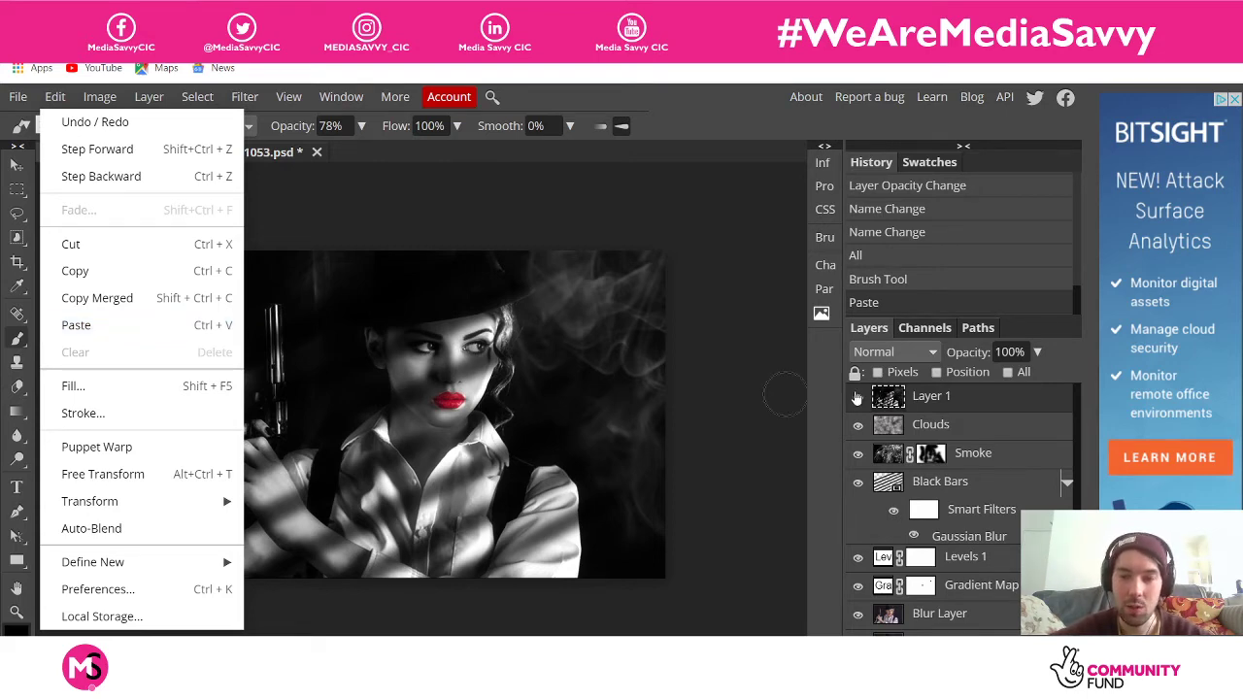
{"action": "left_click", "coordinate": [722, 389]}
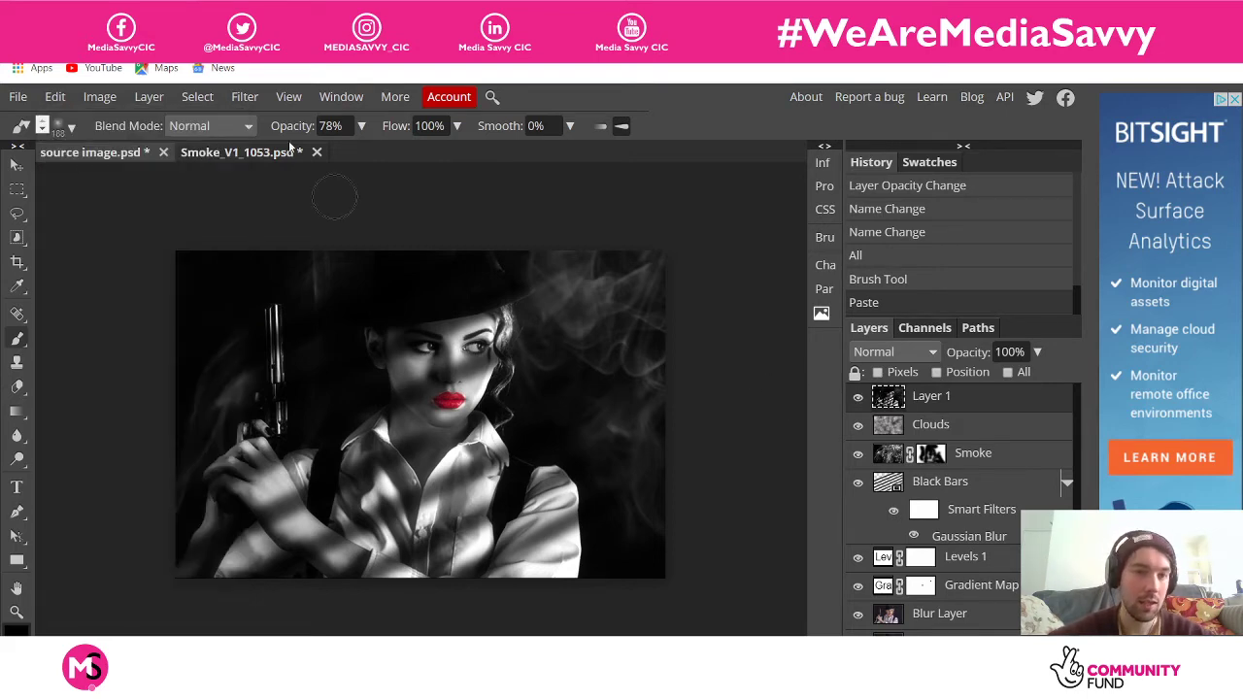
Apply Filter > Other > High Pass to Layer 1 with a 1 px radius
{"action": "left_click", "coordinate": [247, 104]}
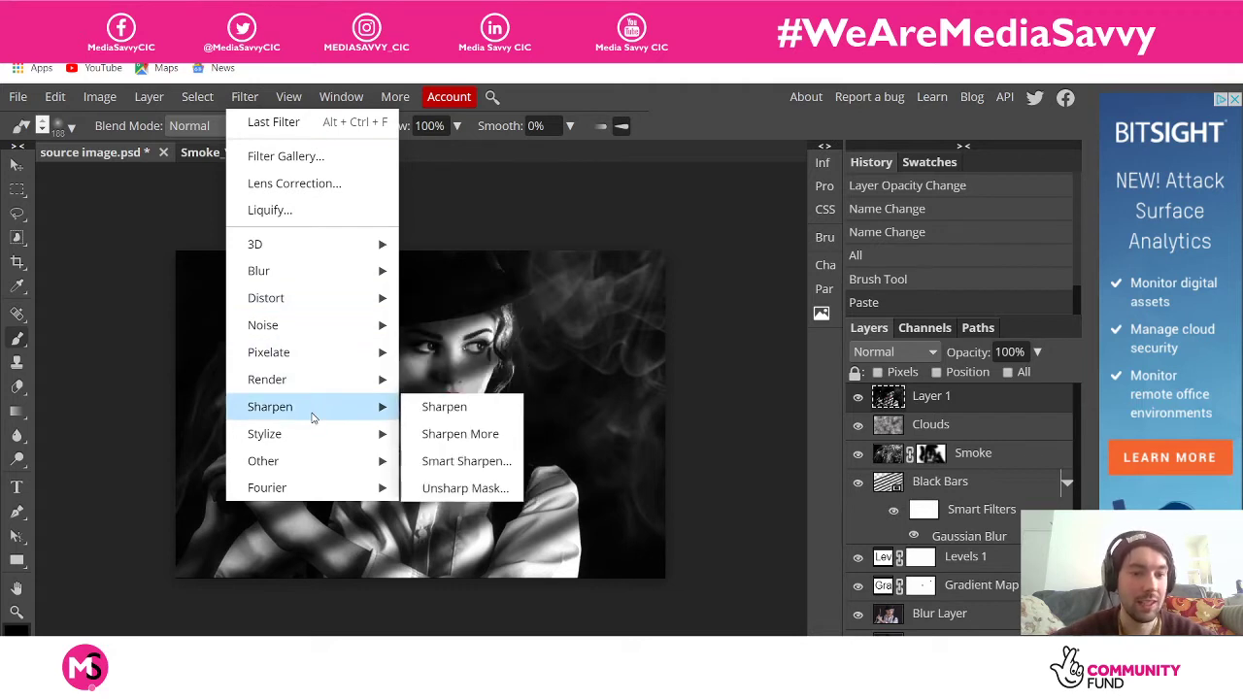
{"action": "mouse_move", "coordinate": [320, 436]}
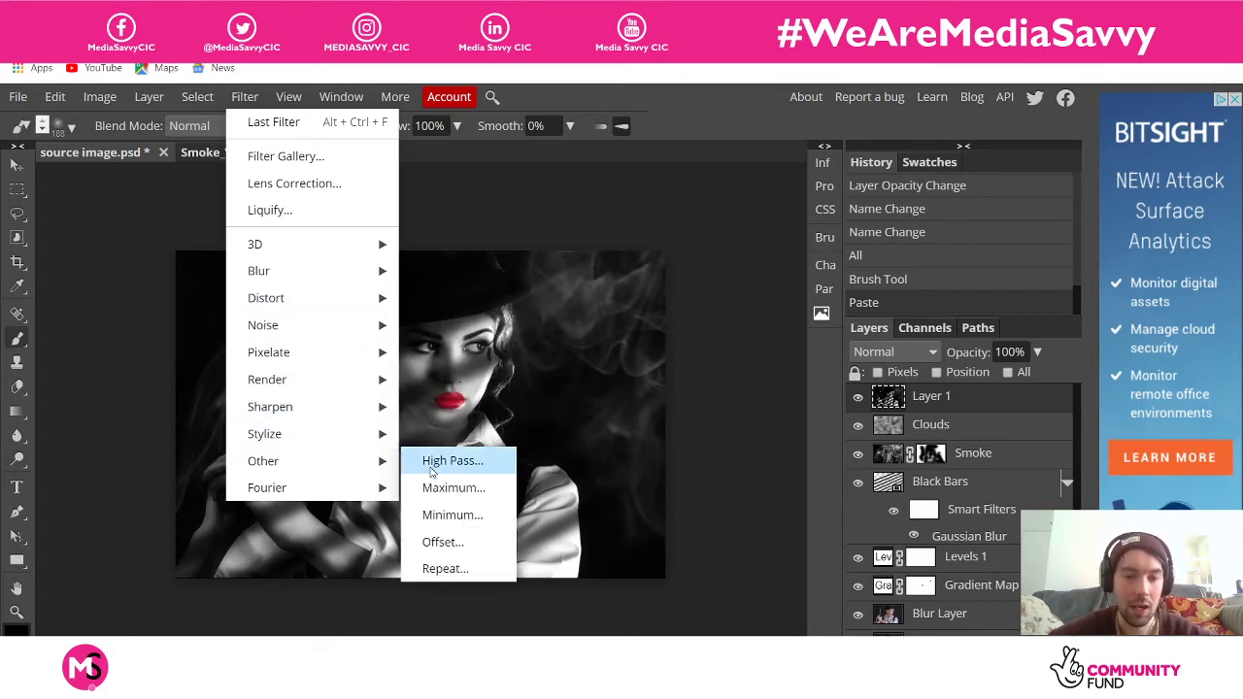
{"action": "left_click", "coordinate": [433, 463]}
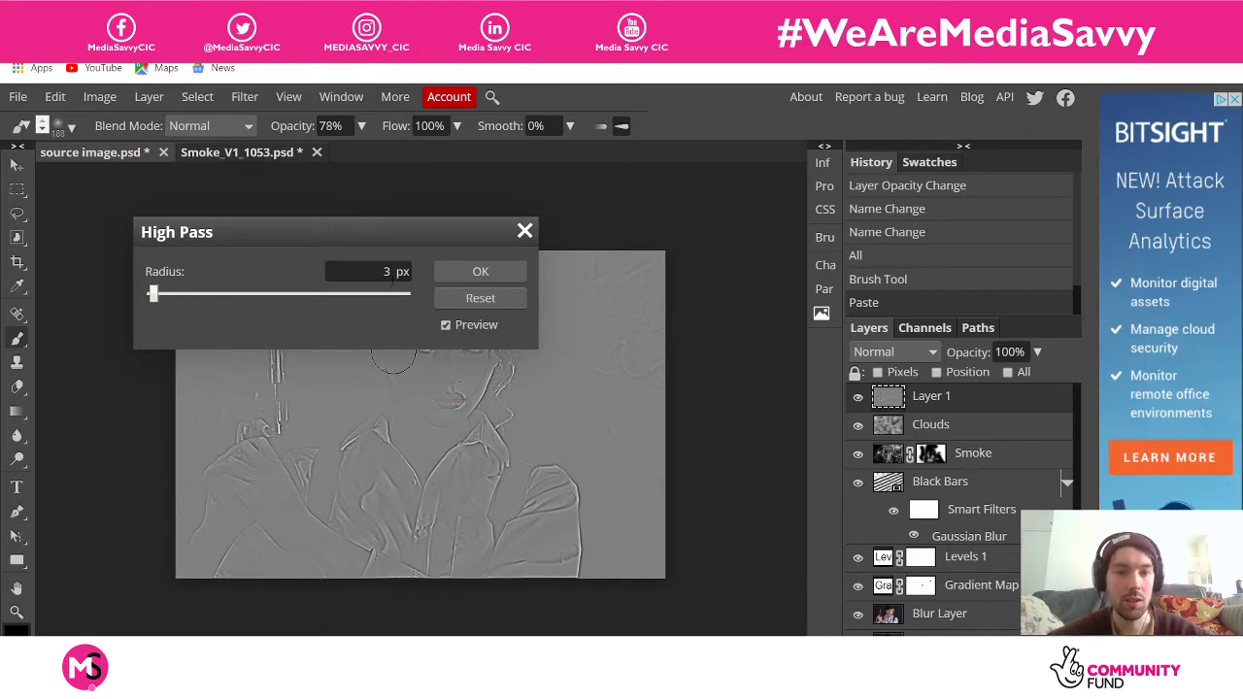
{"action": "left_click_drag", "start_coordinate": [379, 247], "coordinate": [462, 159]}
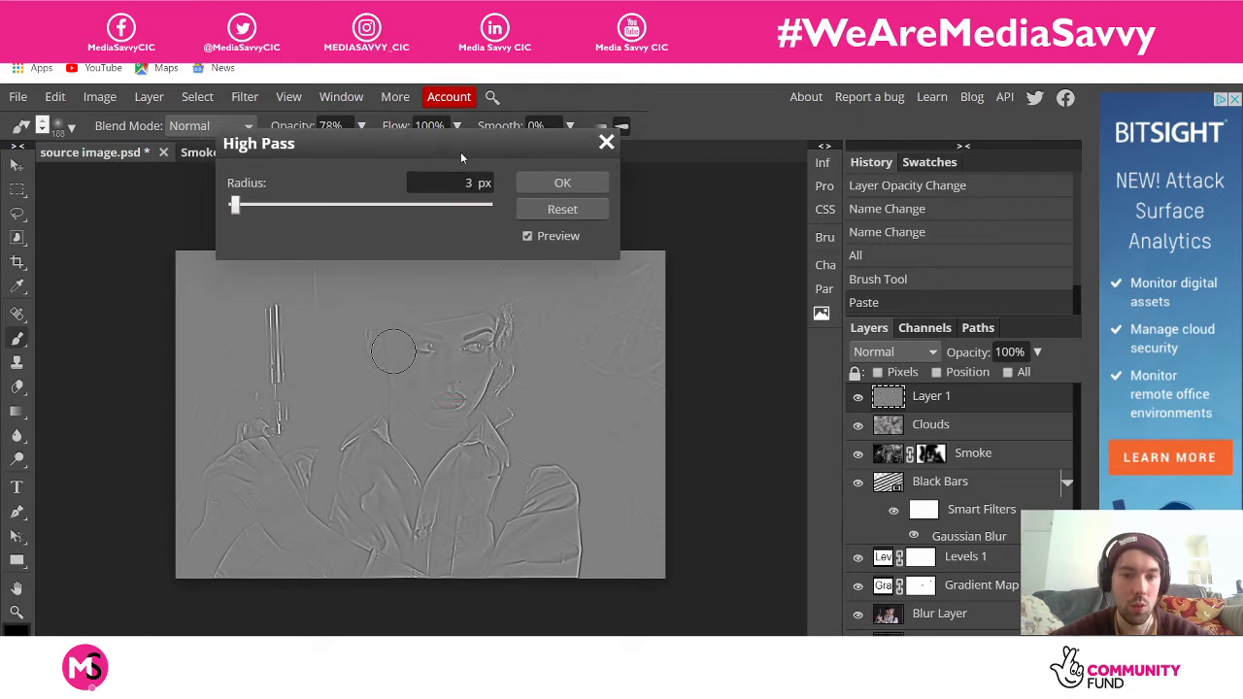
{"action": "left_click", "coordinate": [468, 183]}
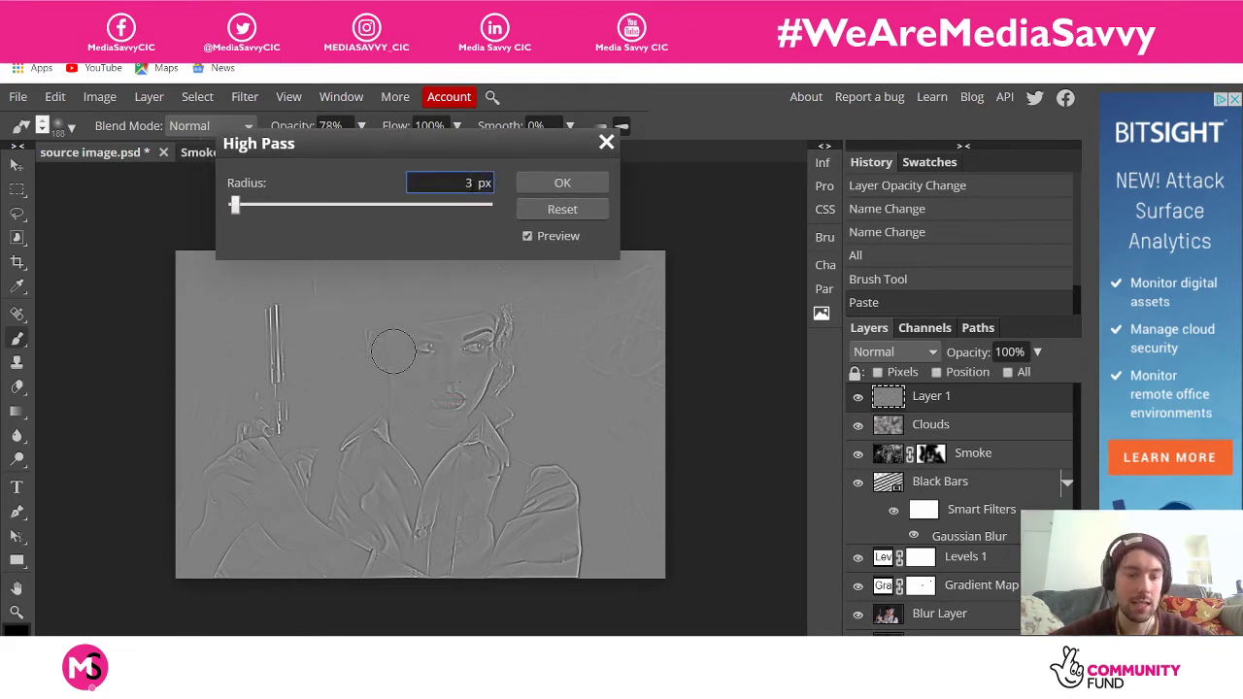
{"action": "type", "text": "1"}
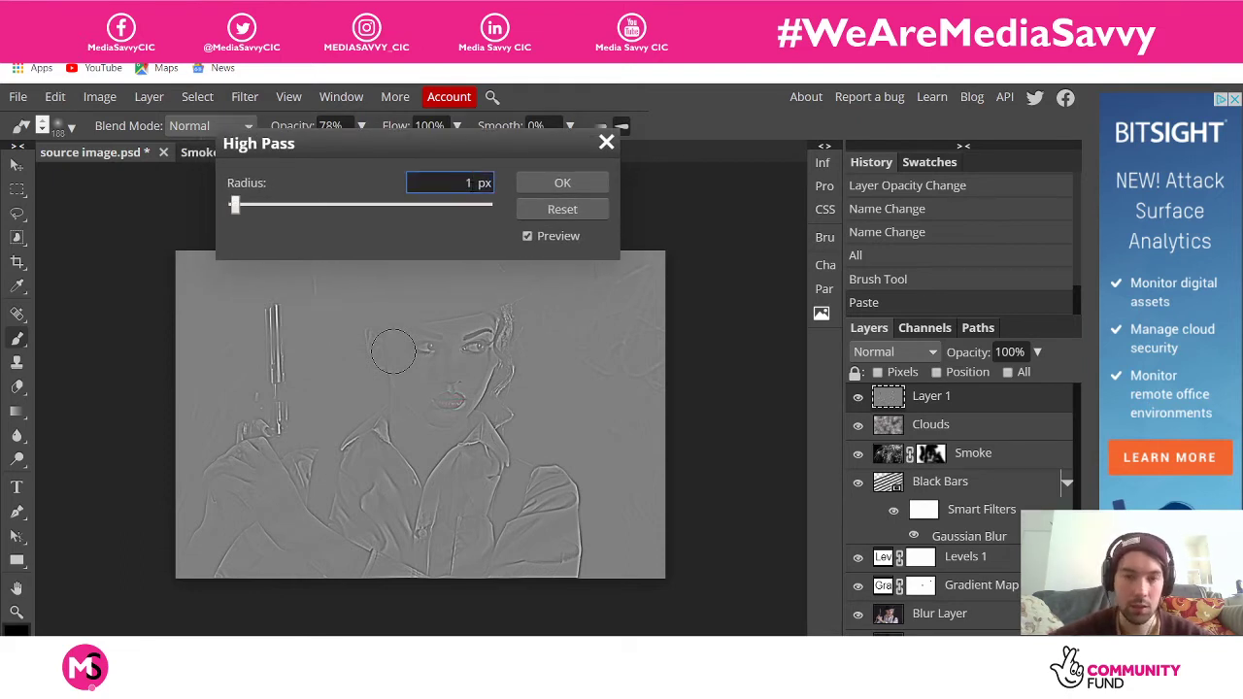
{"action": "left_click", "coordinate": [560, 183]}
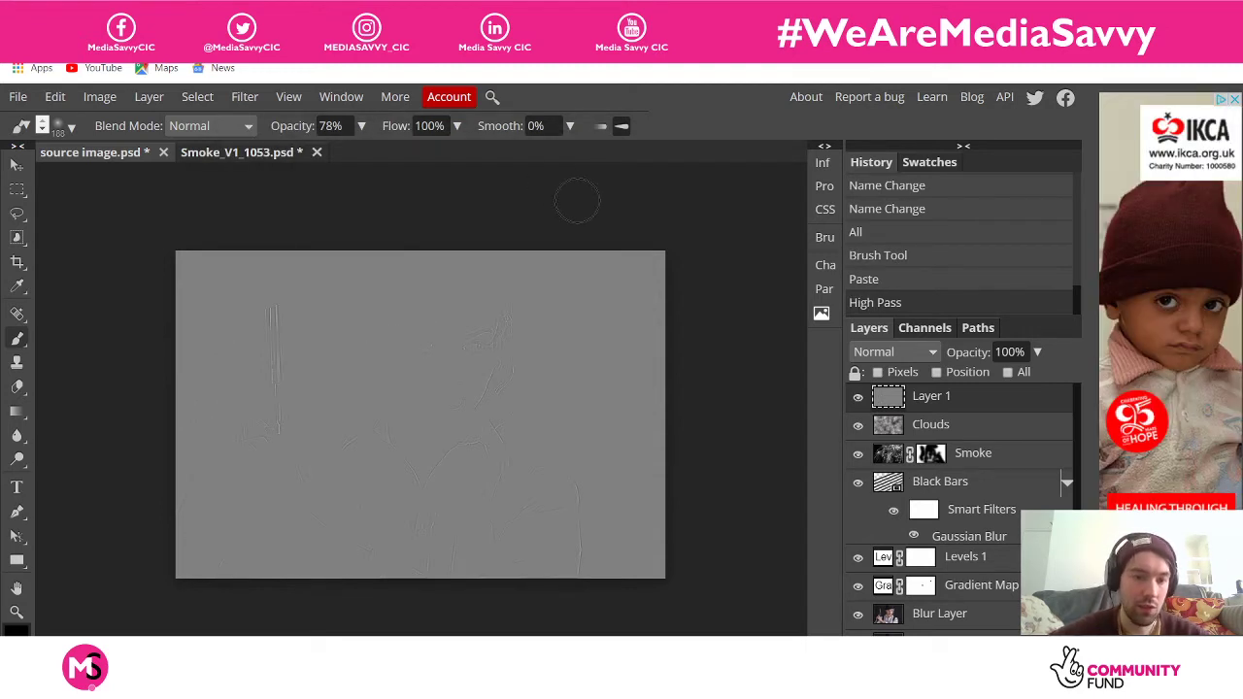
Set the high-pass layer to Linear Light blend mode at 42% opacity
{"action": "left_click", "coordinate": [886, 354]}
{"action": "left_click", "coordinate": [884, 317]}
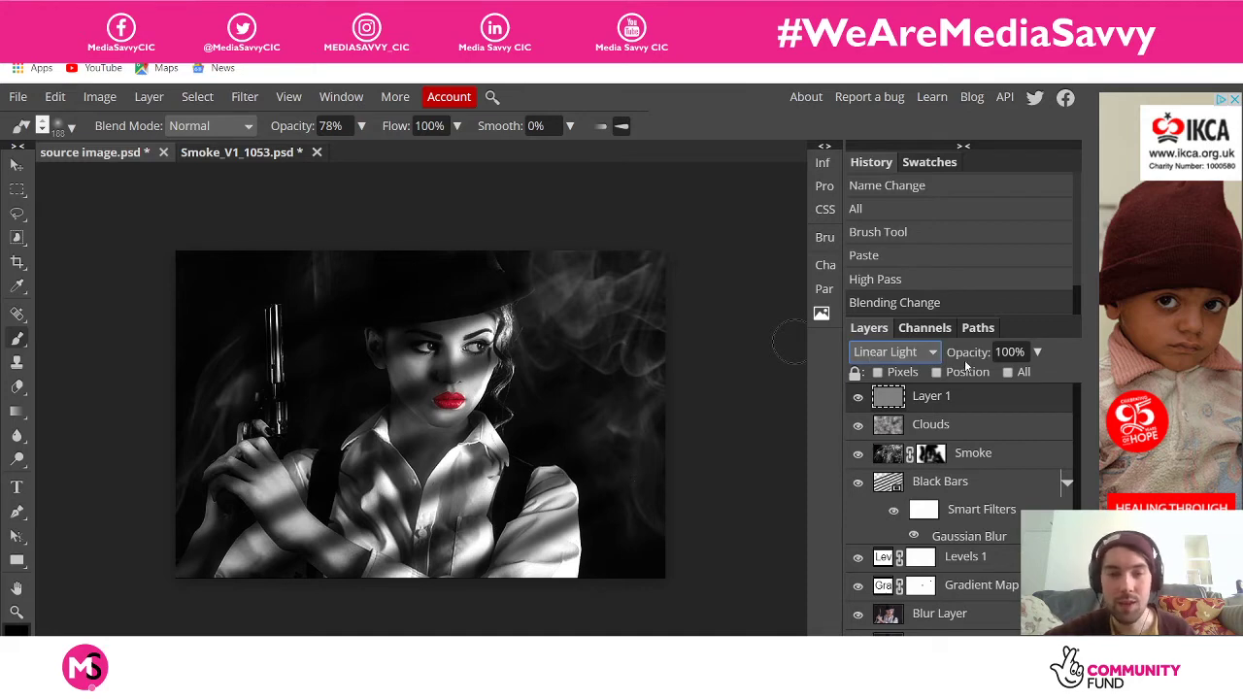
{"action": "left_click", "coordinate": [1038, 352]}
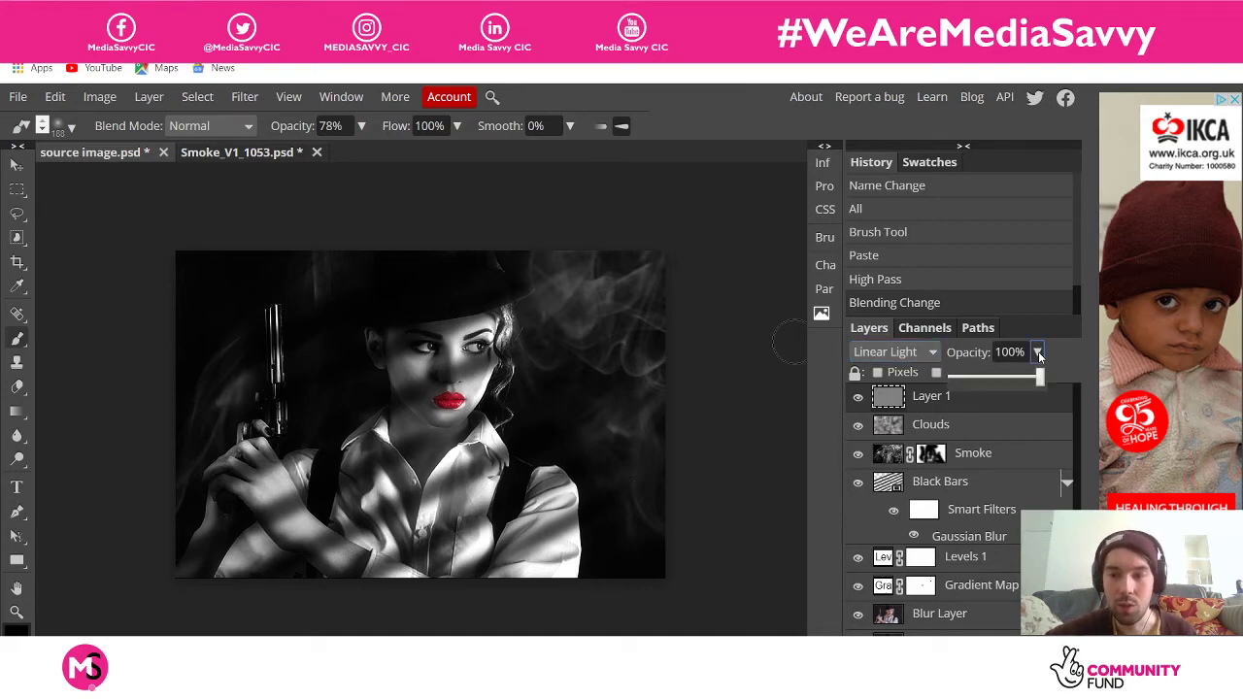
{"action": "left_click_drag", "start_coordinate": [1039, 379], "coordinate": [989, 381]}
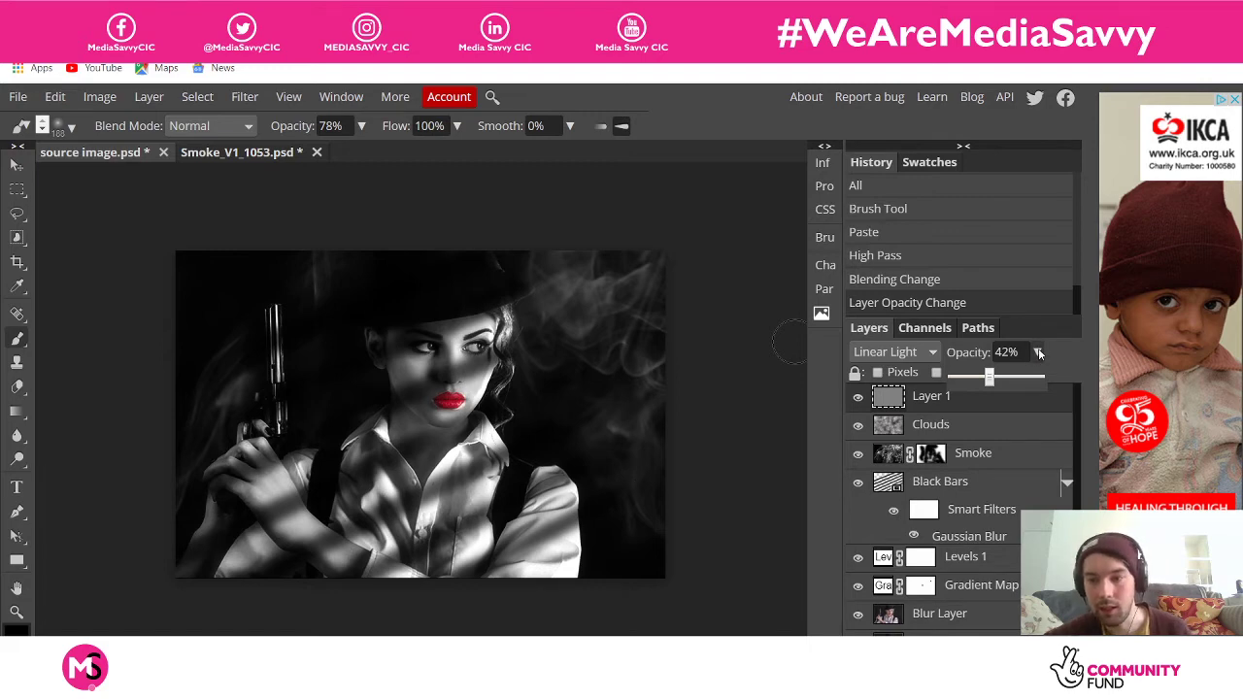
{"action": "left_click", "coordinate": [1038, 353]}
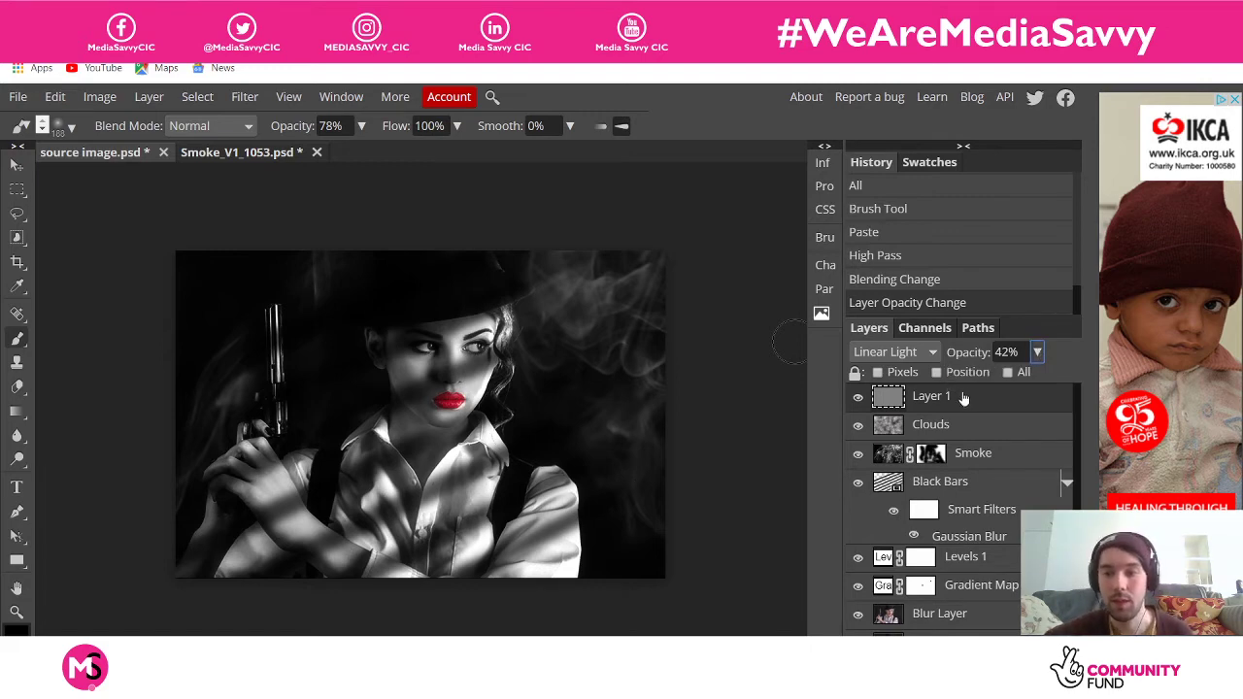
Rename the high-pass layer to 'High Pass'
{"action": "double_click", "coordinate": [932, 396]}
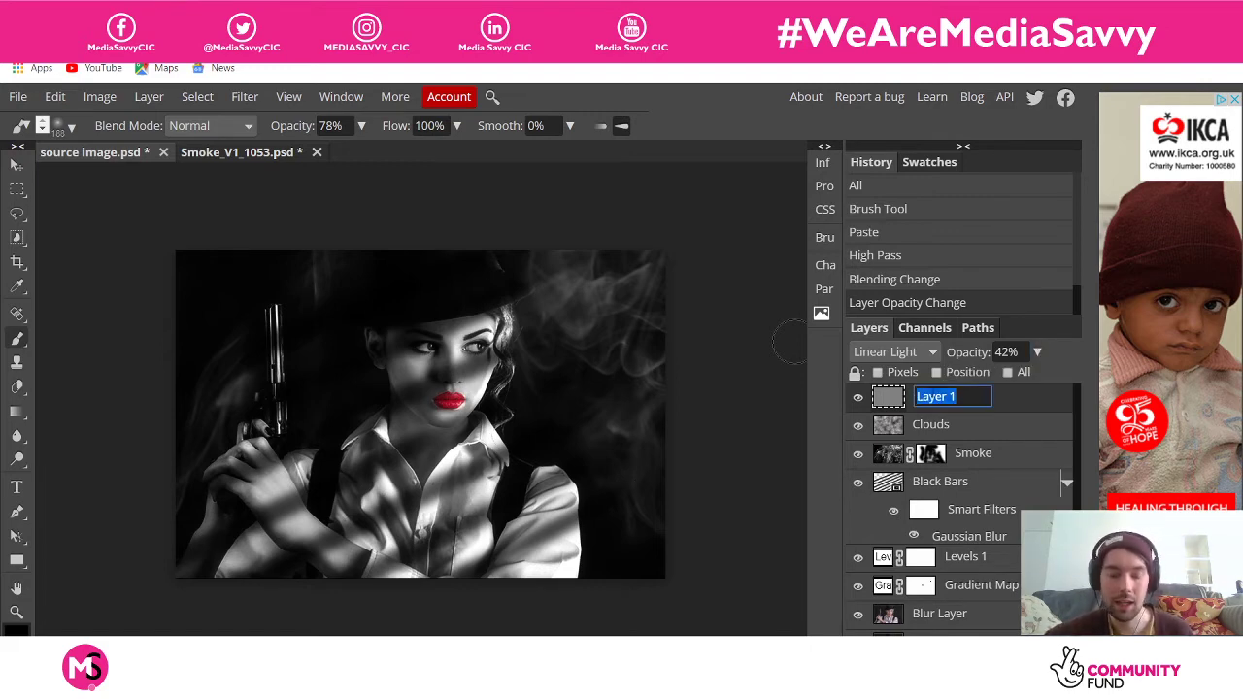
{"action": "type", "text": "High P"}
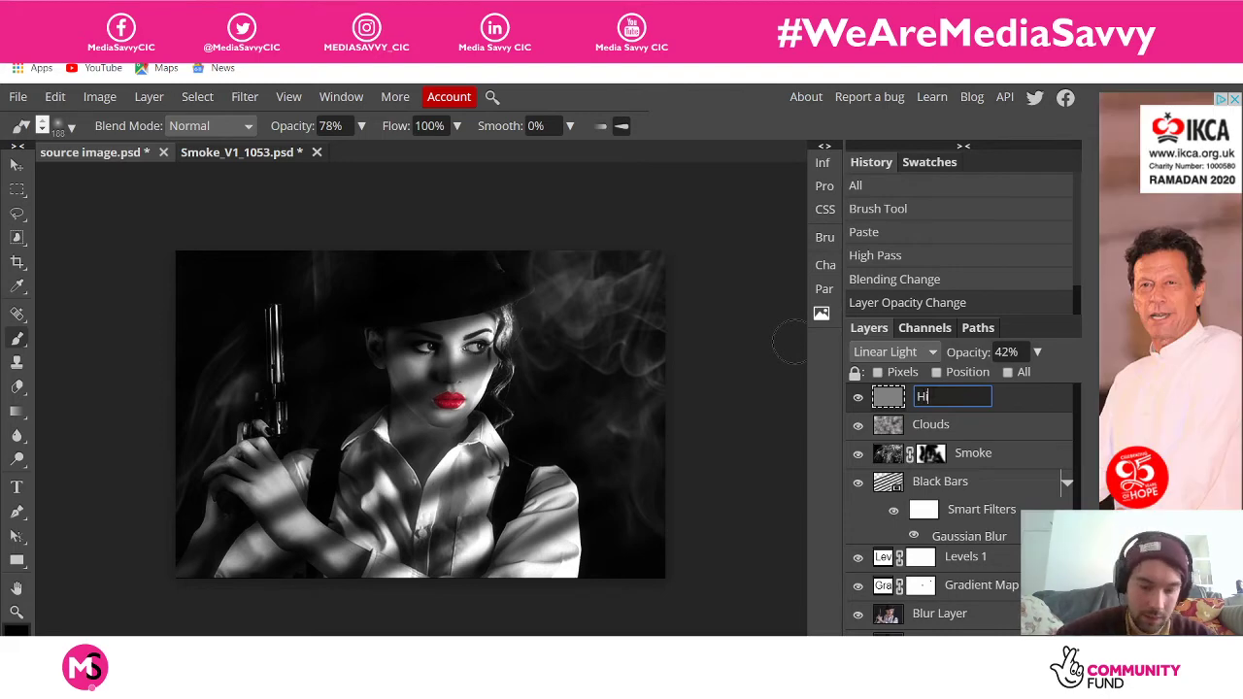
{"action": "type", "text": "ass"}
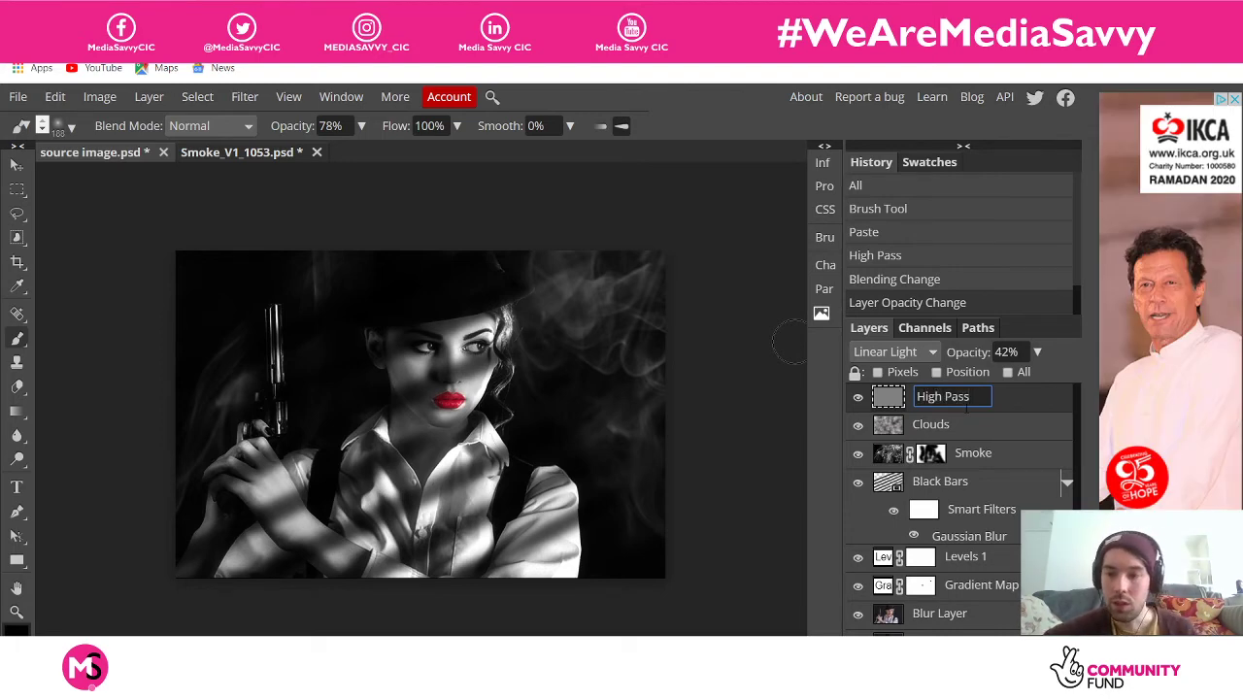
{"action": "key", "text": "Return"}
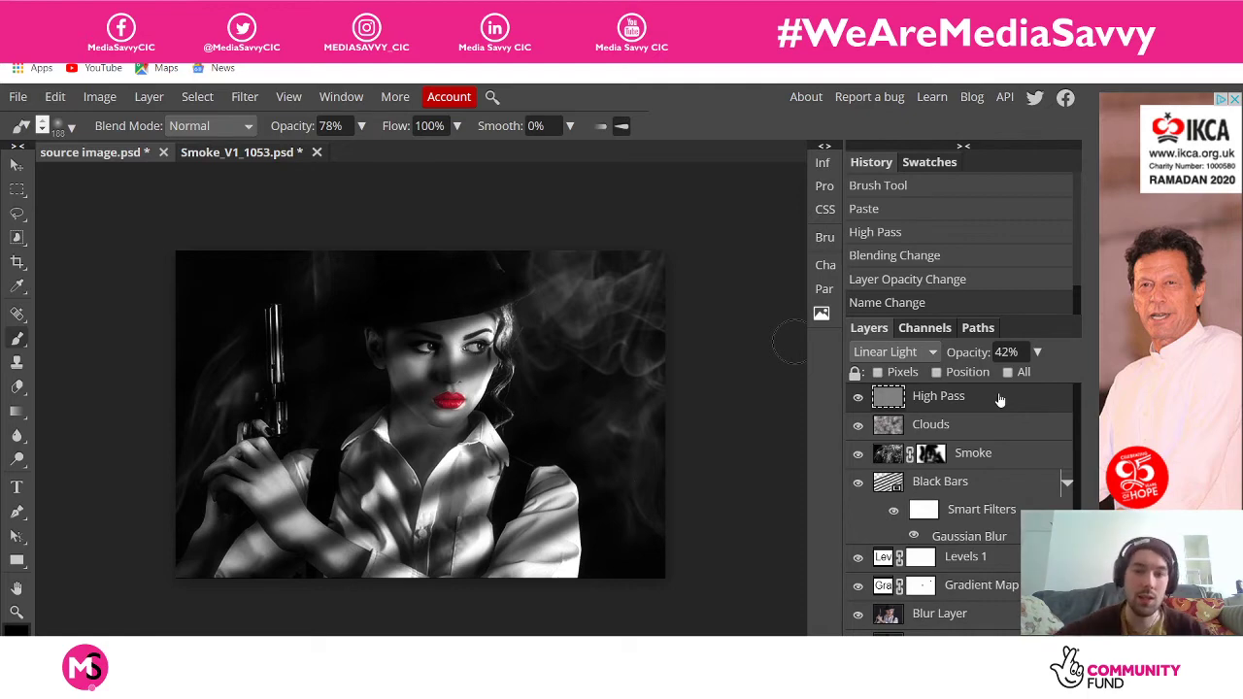
{"action": "scroll", "coordinate": [1010, 507], "scroll_direction": "down", "scroll_amount": 1}
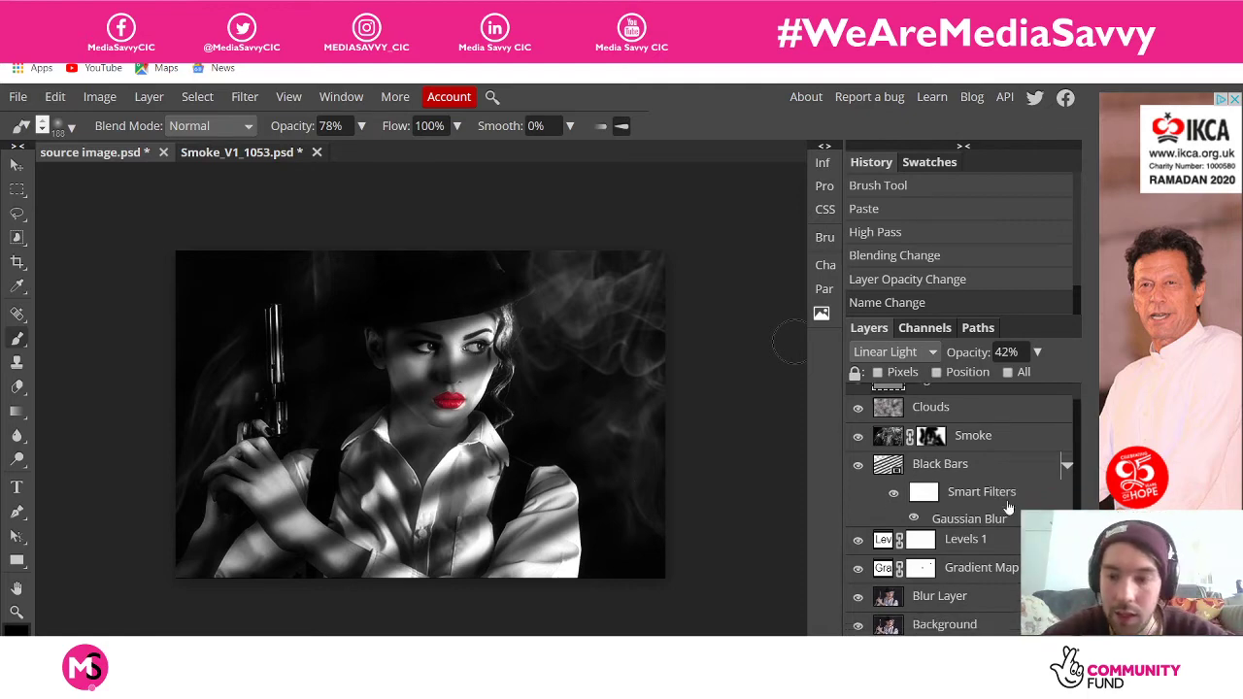
{"action": "scroll", "coordinate": [1010, 508], "scroll_direction": "up", "scroll_amount": 1}
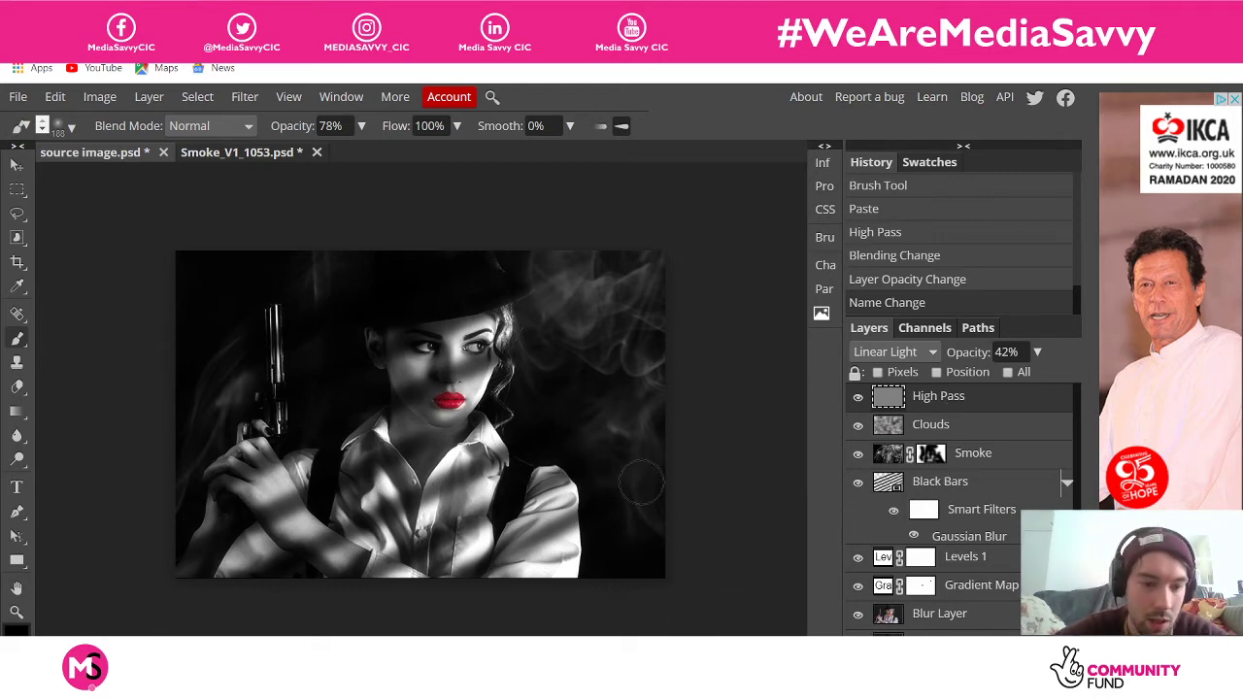
With the Type tool, search fonts for 'gil', clear the search and choose DejaVu Sans
{"action": "left_click", "coordinate": [17, 486]}
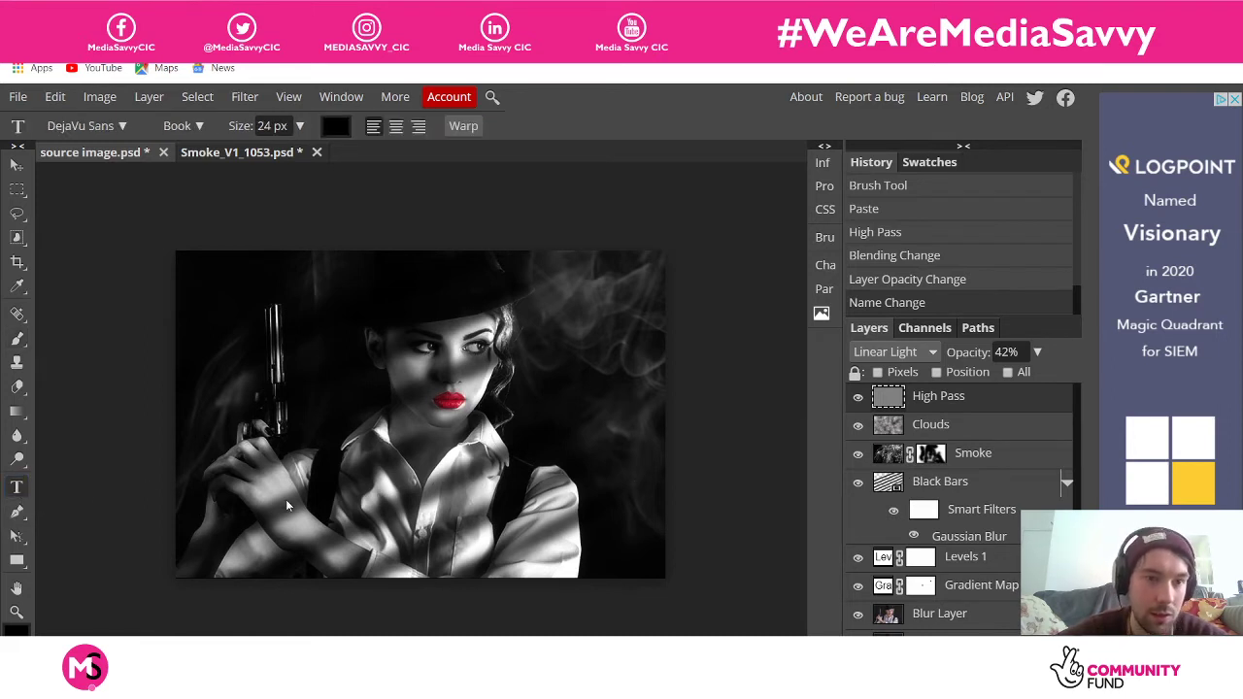
{"action": "left_click", "coordinate": [103, 126]}
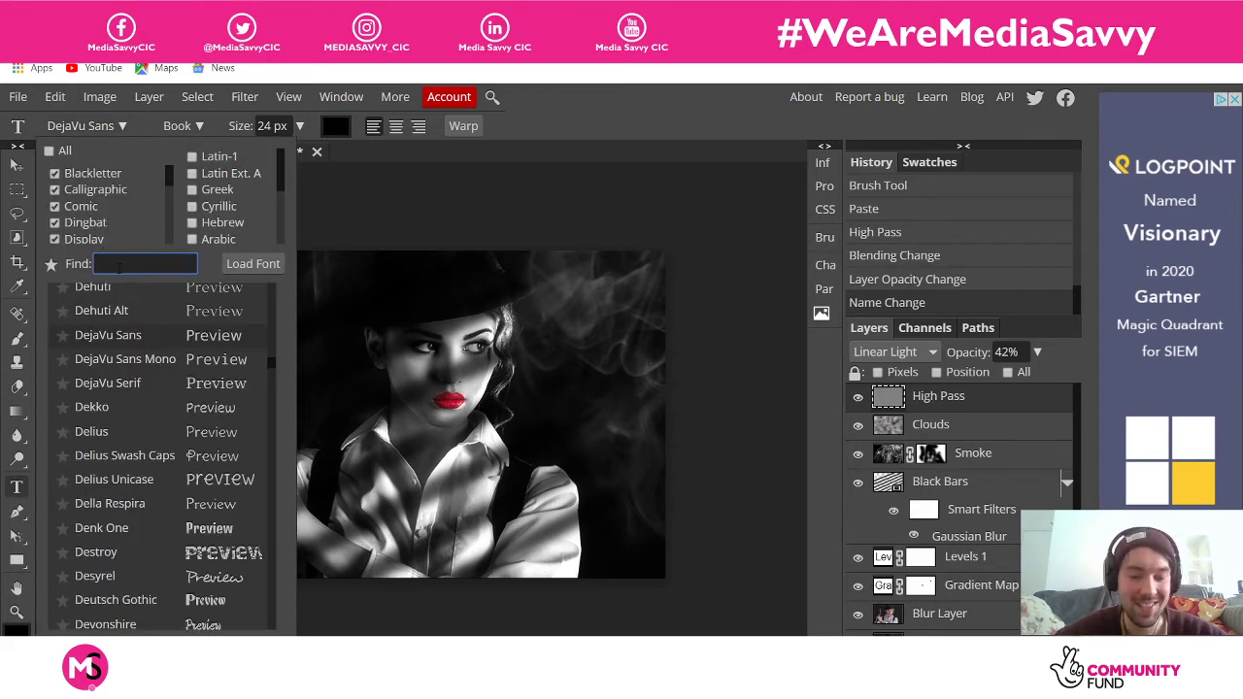
{"action": "type", "text": "gil"}
{"action": "key", "text": "BackSpace"}
{"action": "key", "text": "BackSpace"}
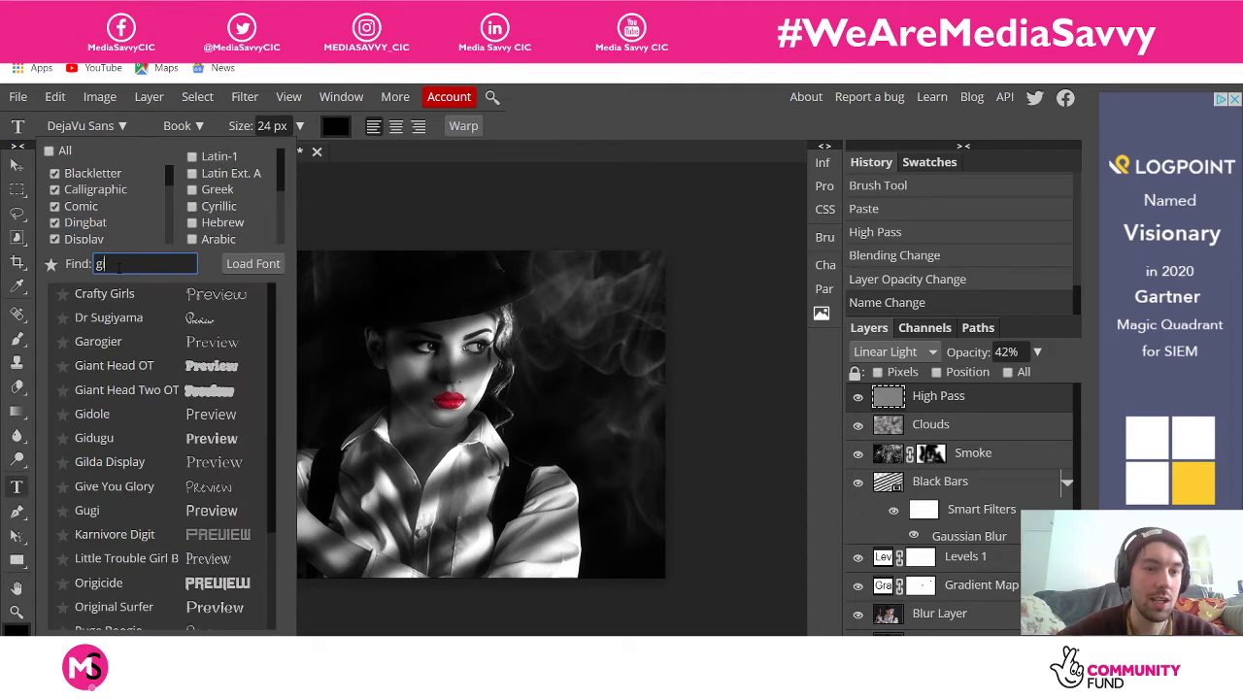
{"action": "key", "text": "BackSpace"}
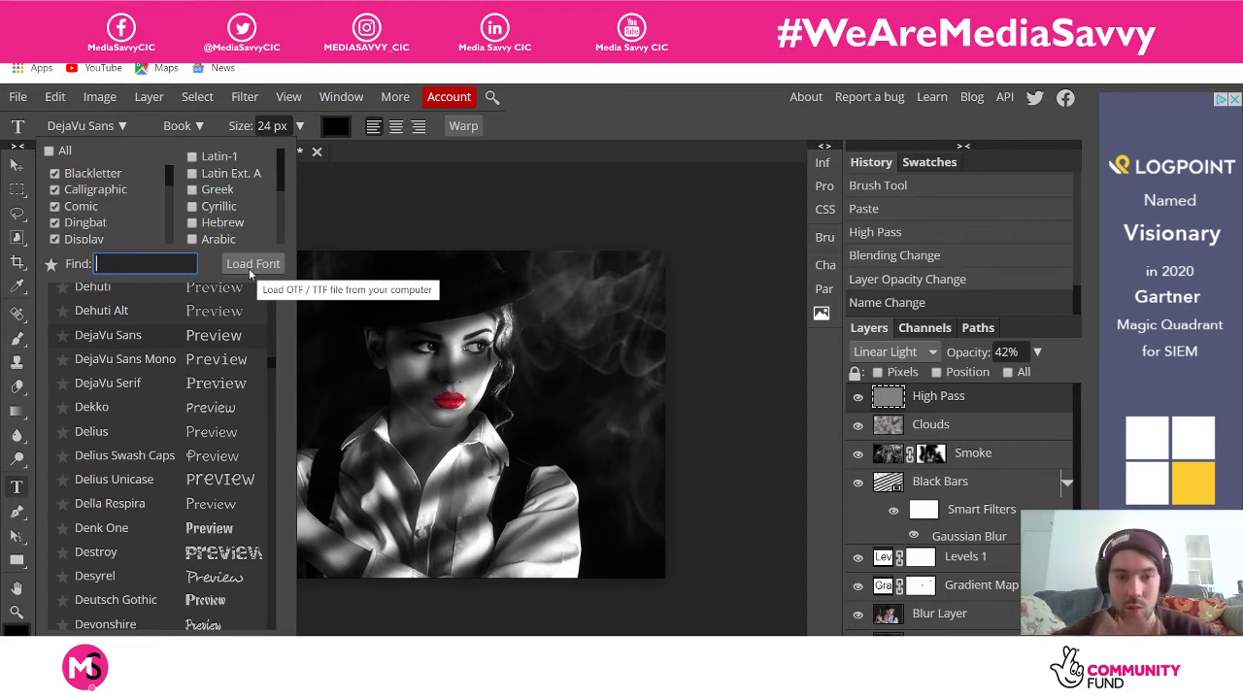
{"action": "left_click", "coordinate": [115, 340]}
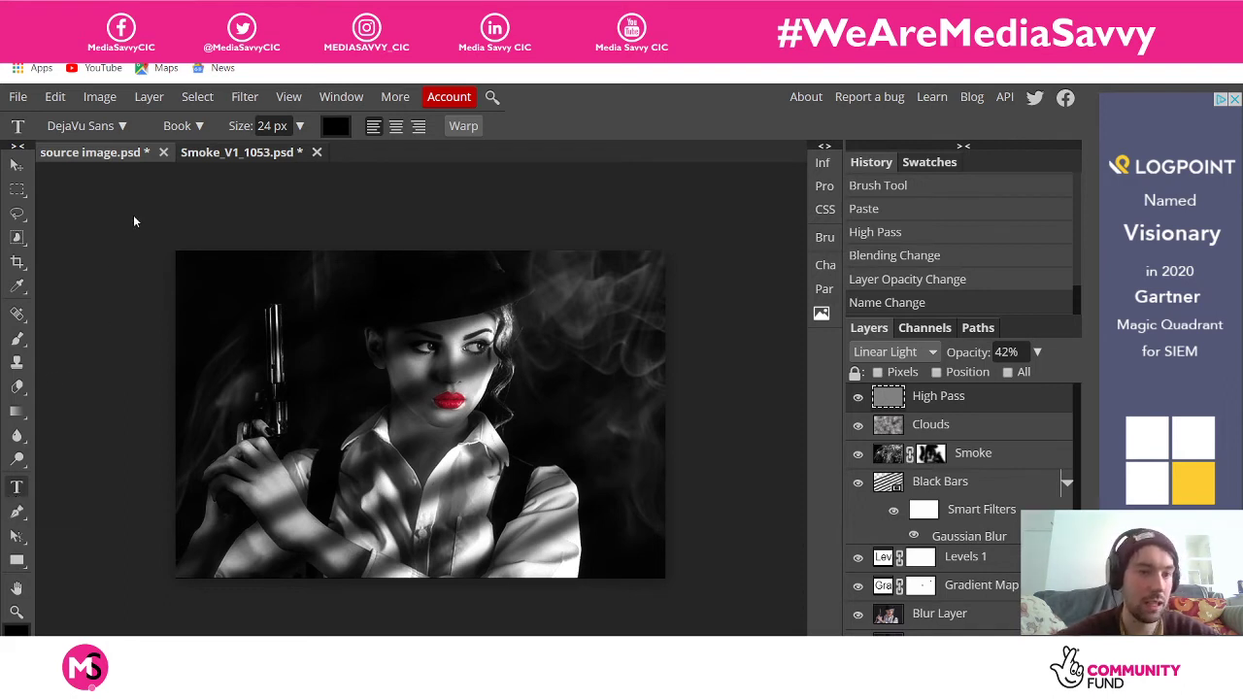
{"action": "left_click", "coordinate": [124, 127]}
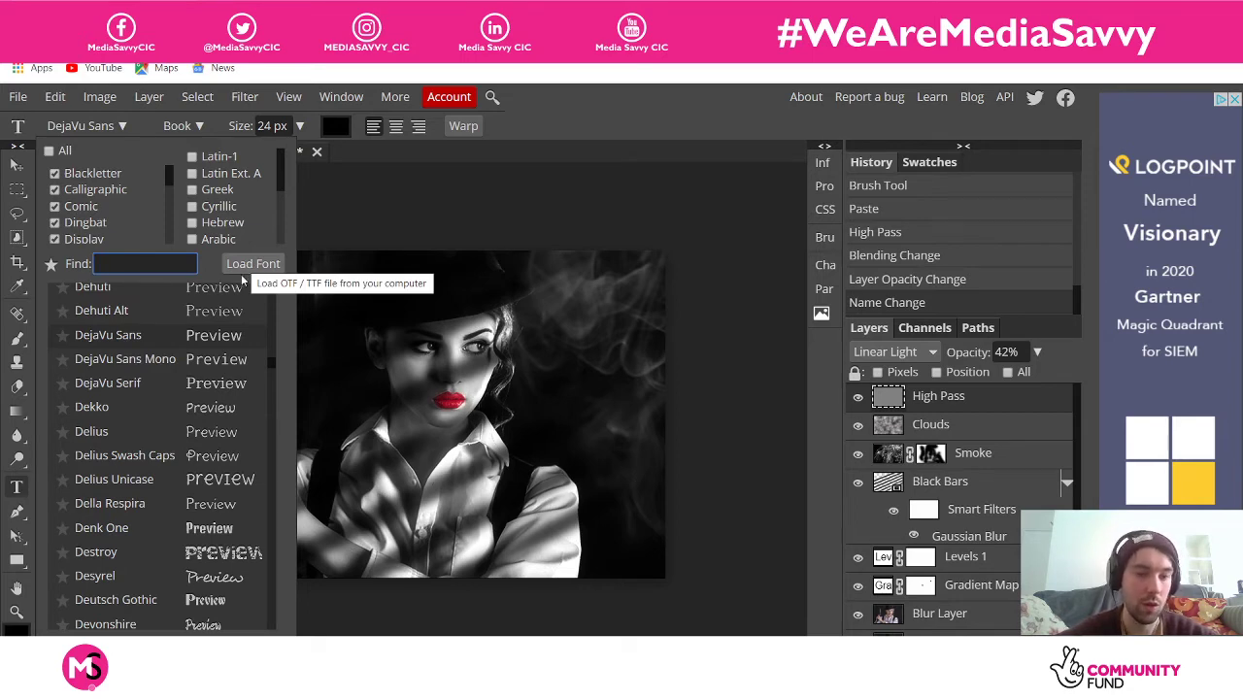
{"action": "left_click", "coordinate": [152, 340]}
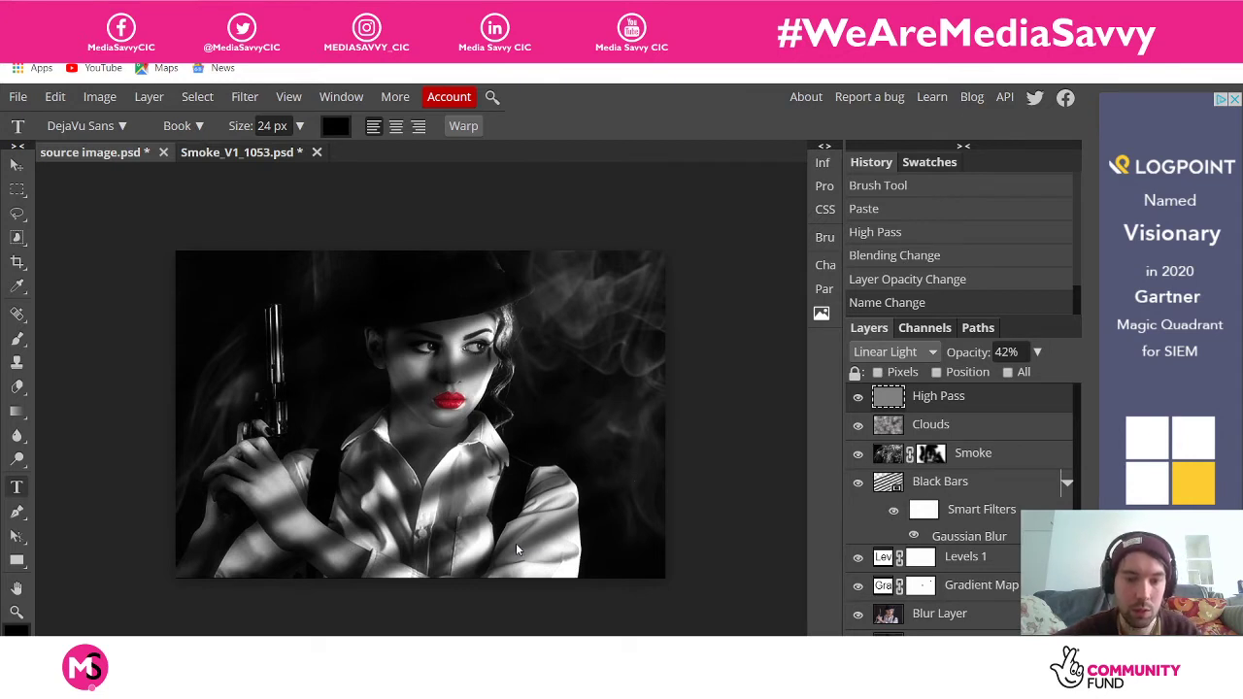
Draw a bottom-right text box, set size to 64 px, type the '#WeAreMediaSavvy' caption and commit it
{"action": "left_click_drag", "start_coordinate": [516, 544], "coordinate": [658, 573]}
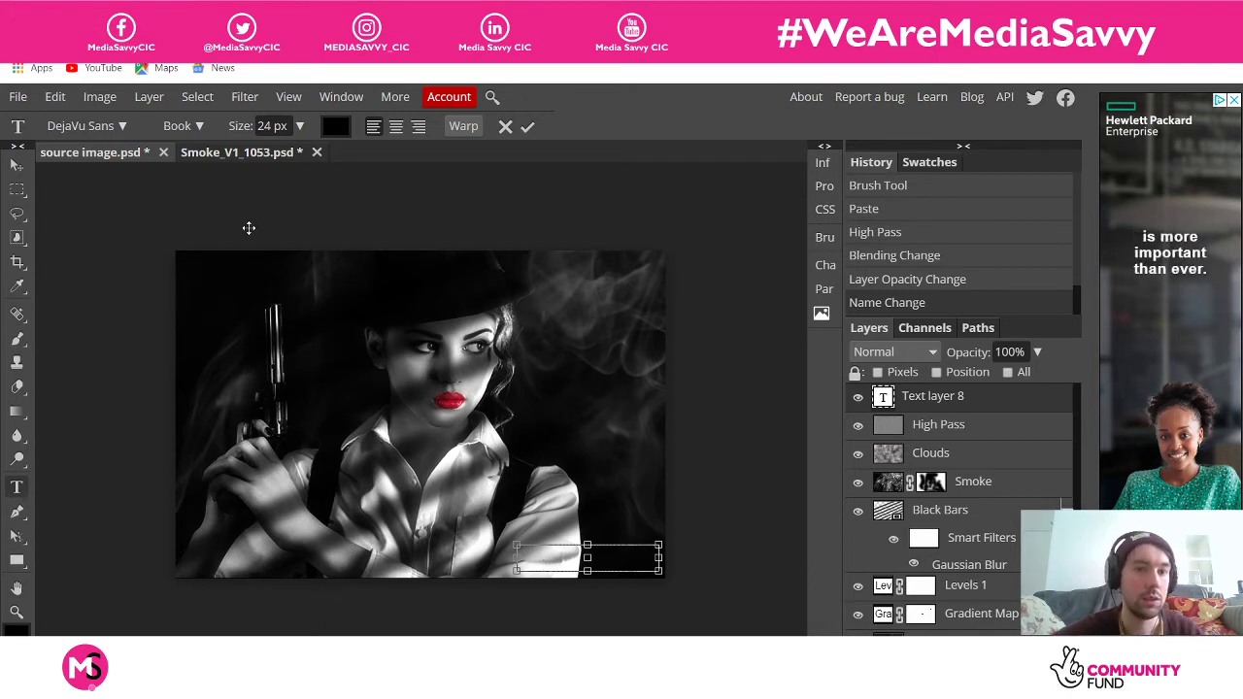
{"action": "left_click", "coordinate": [299, 125]}
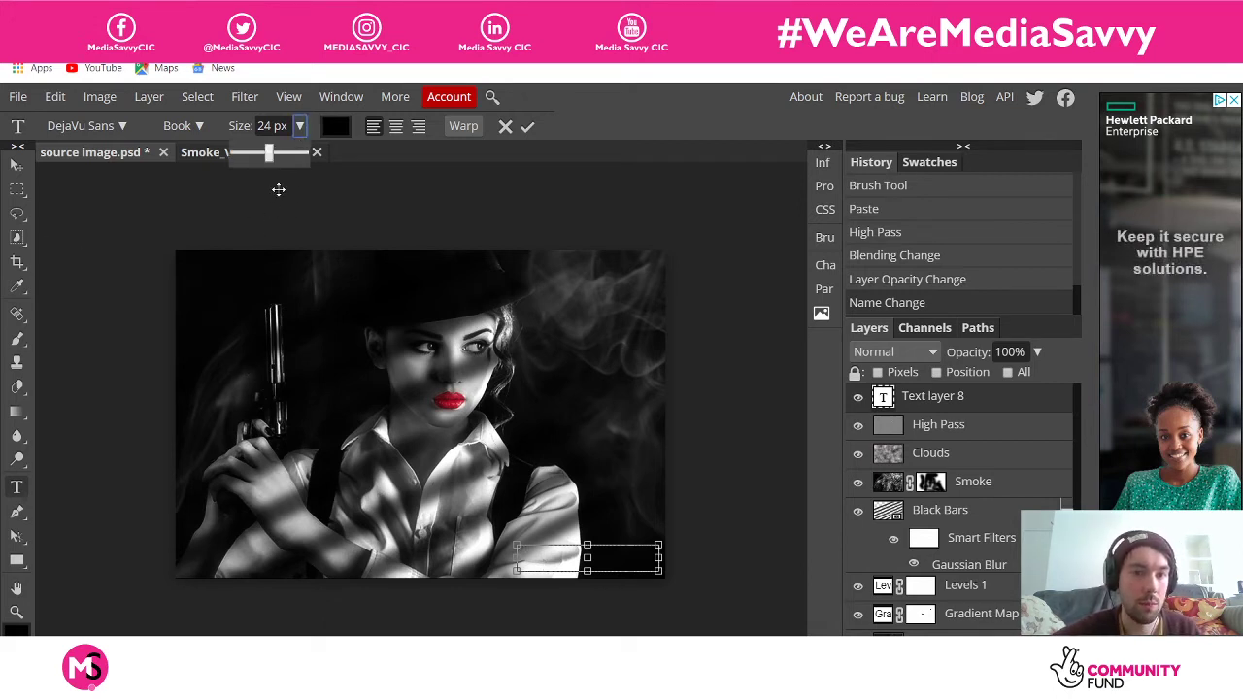
{"action": "mouse_move", "coordinate": [278, 153]}
{"action": "left_mouse_down"}
{"action": "mouse_move", "coordinate": [296, 154]}
{"action": "mouse_move", "coordinate": [283, 153]}
{"action": "left_mouse_up"}
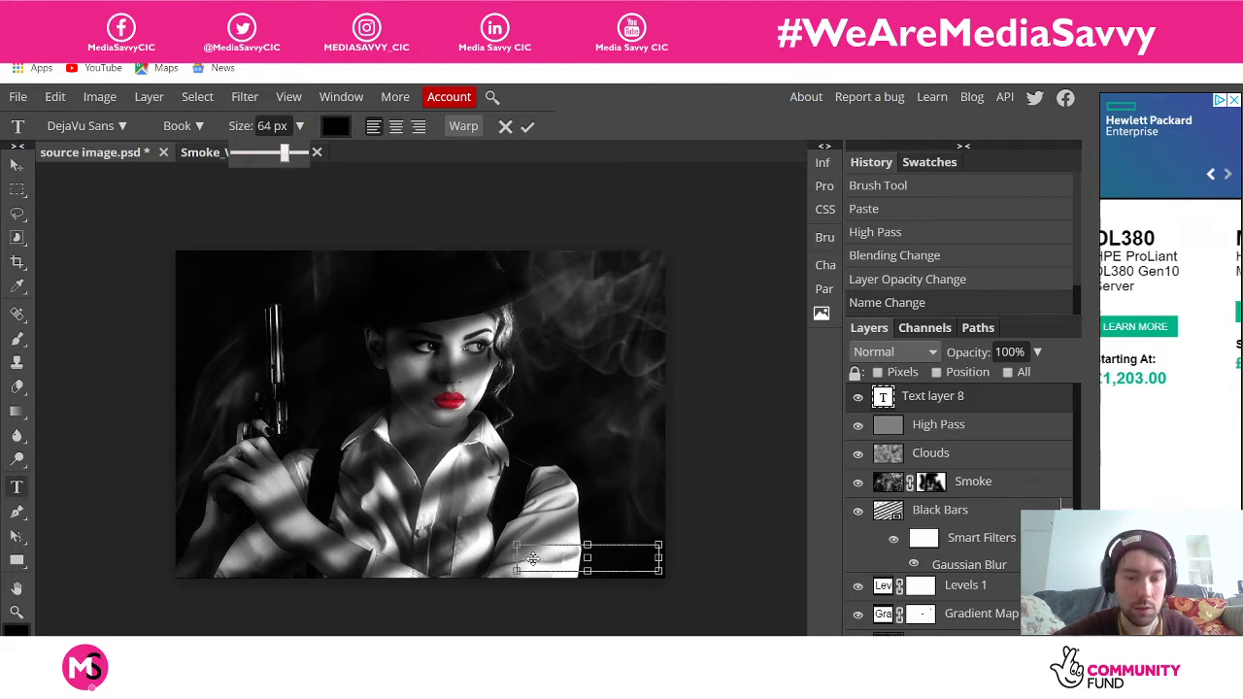
{"action": "type", "text": "W"}
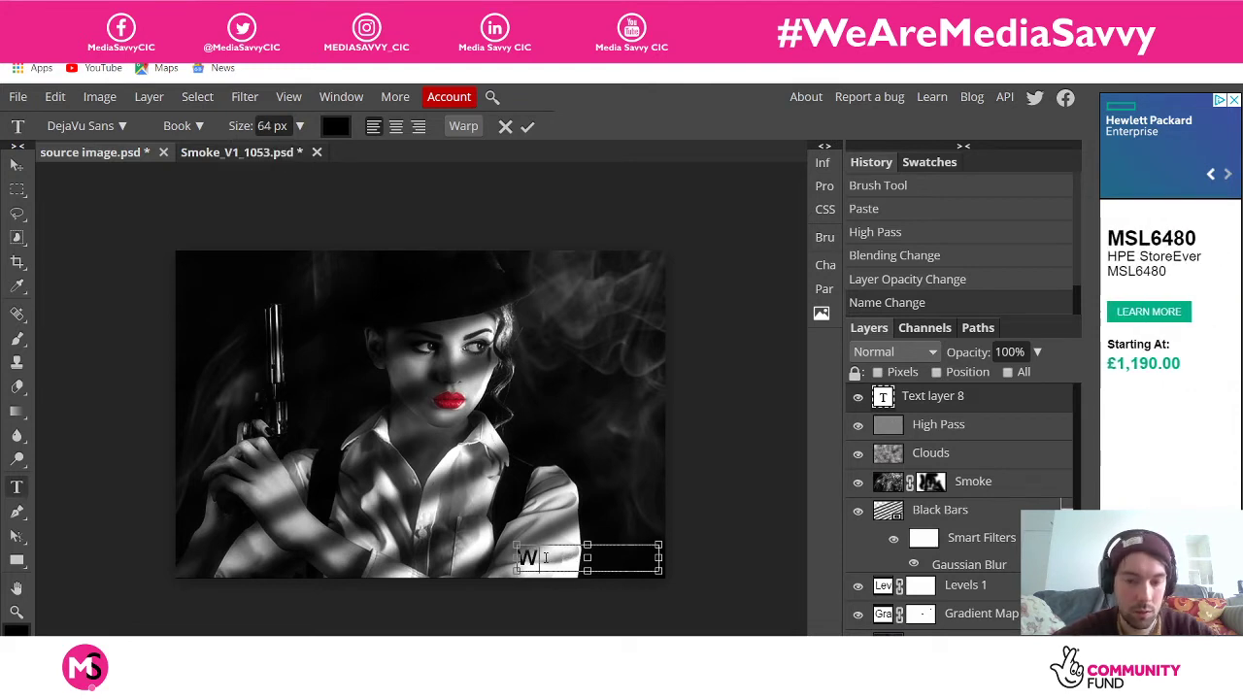
{"action": "key", "text": "BackSpace"}
{"action": "type", "text": "#"}
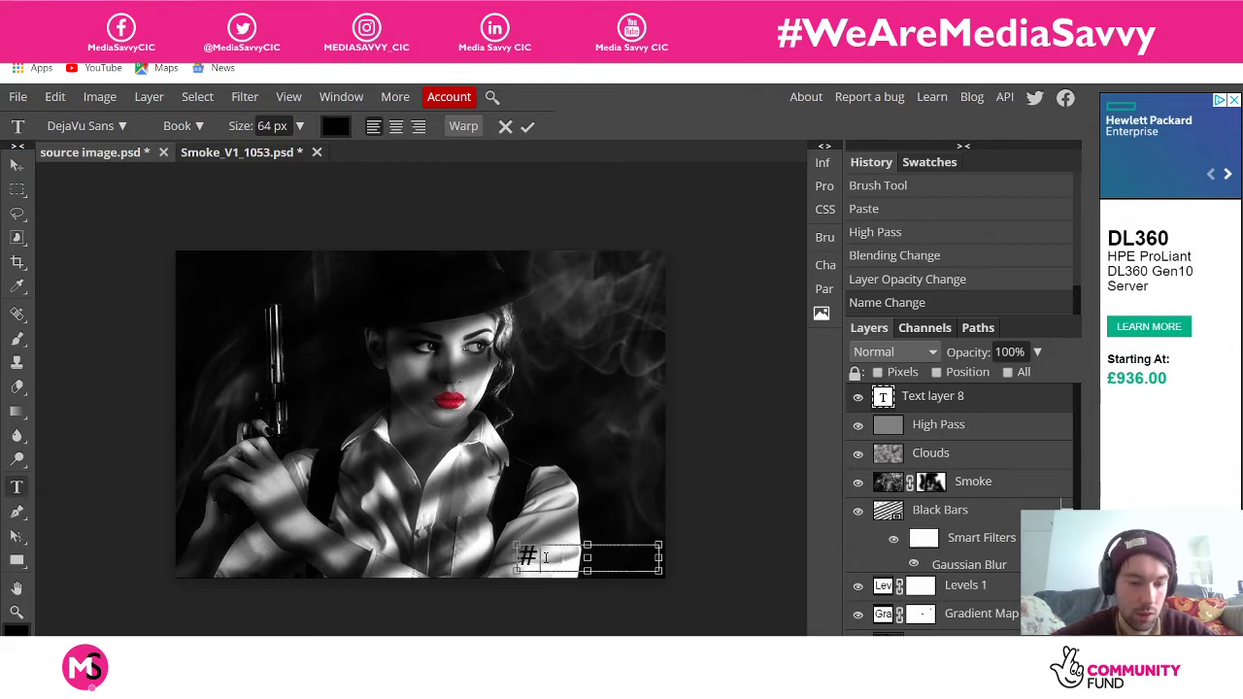
{"action": "type", "text": "We"}
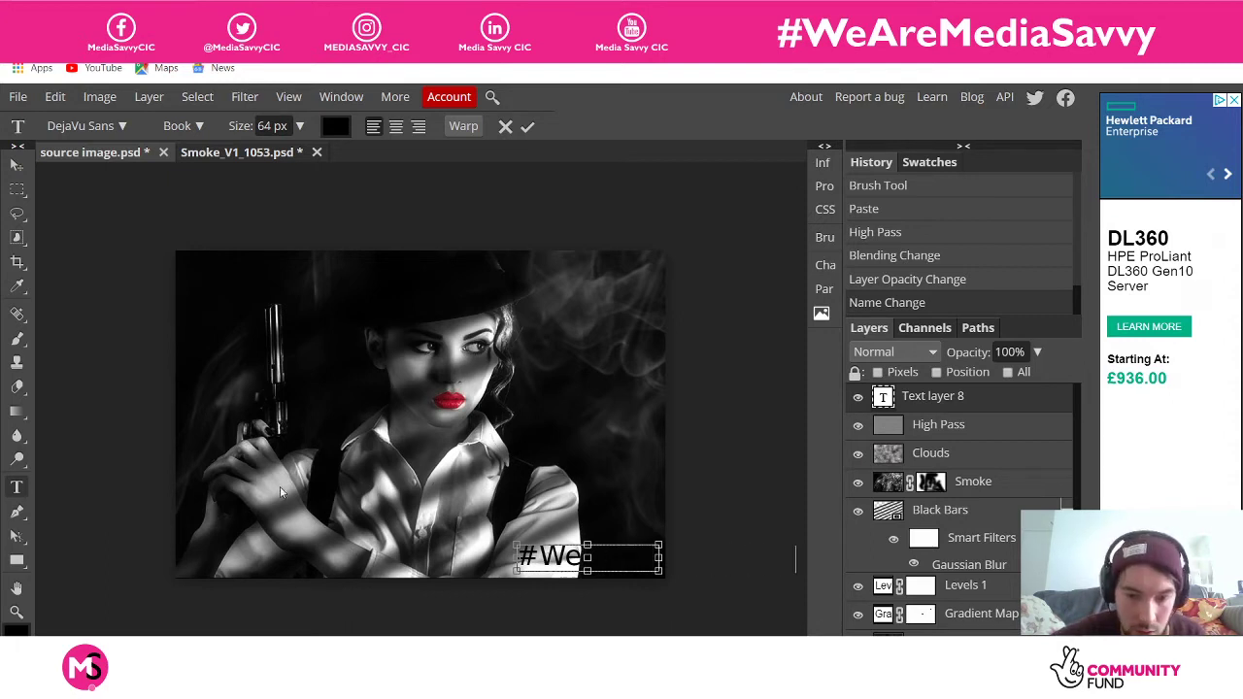
{"action": "left_click", "coordinate": [16, 165]}
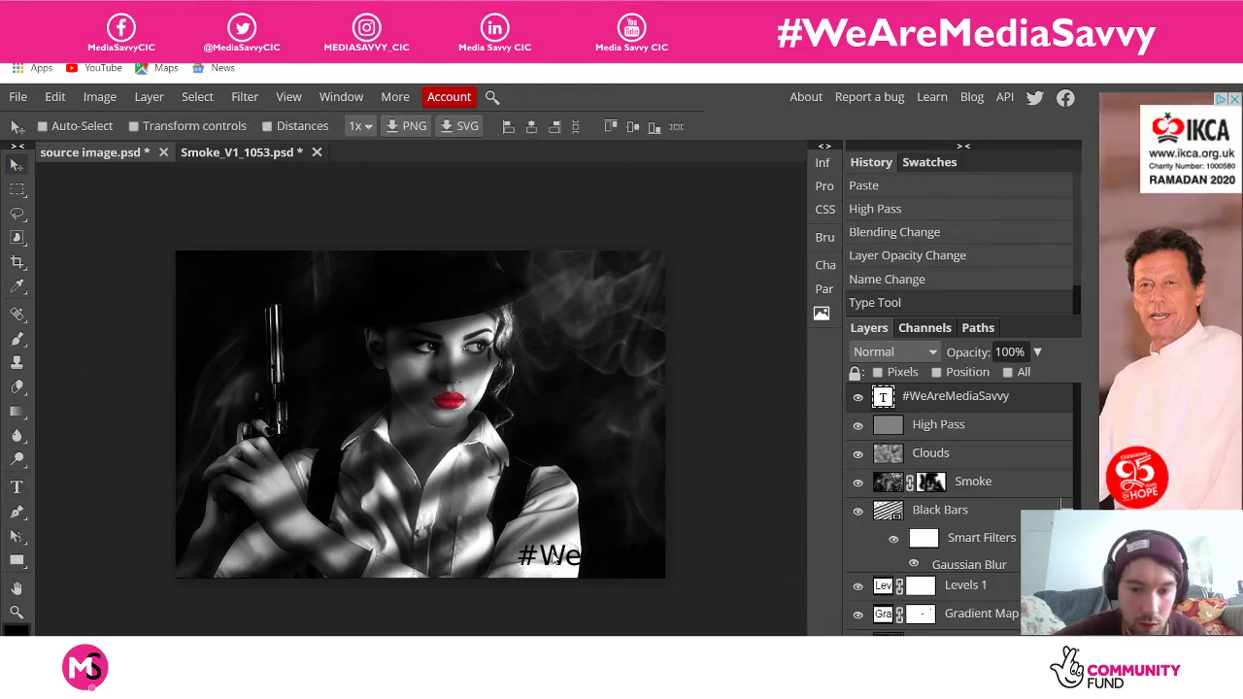
Move the #WeAreMediaSavvy caption to the bottom centre and select all its text
{"action": "left_click_drag", "start_coordinate": [552, 556], "coordinate": [316, 564]}
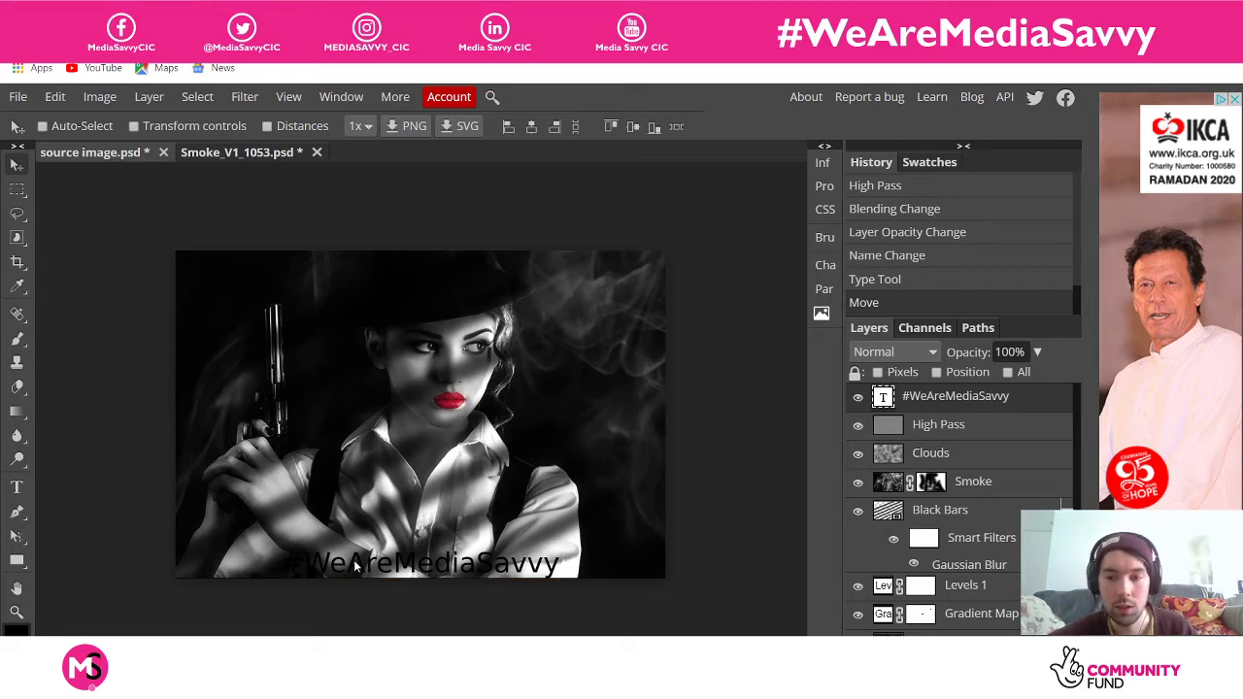
{"action": "left_click", "coordinate": [16, 486]}
{"action": "left_click", "coordinate": [352, 564]}
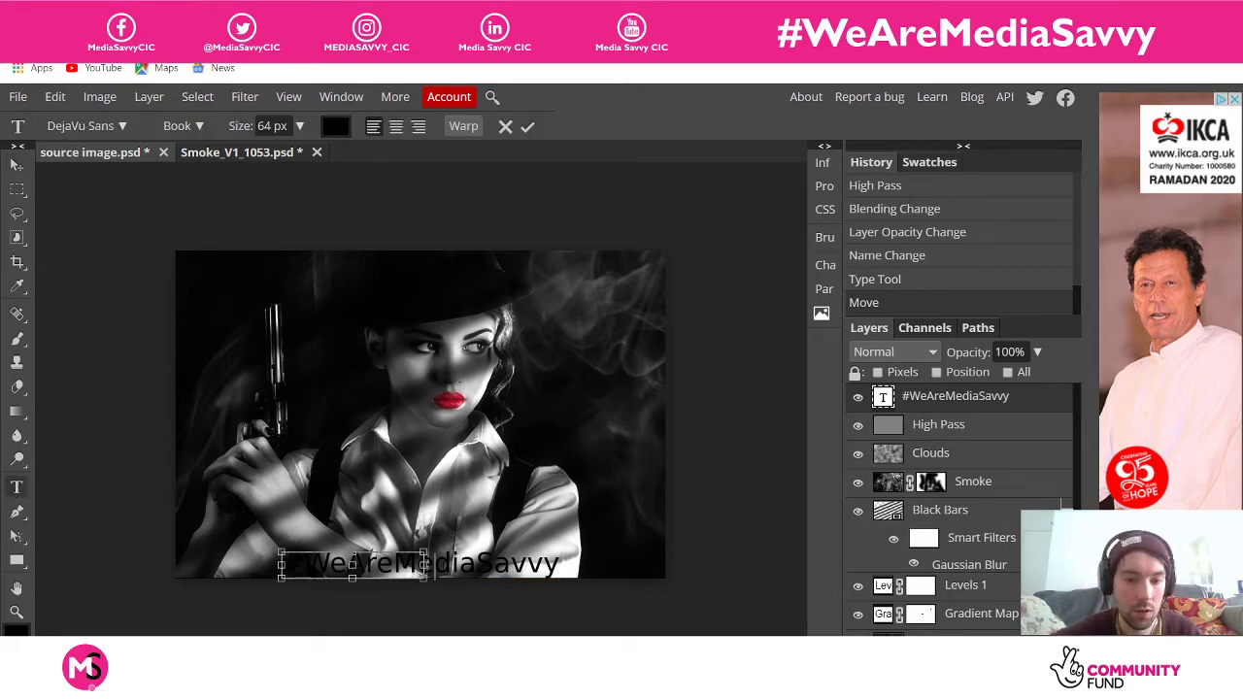
{"action": "double_click", "coordinate": [436, 567]}
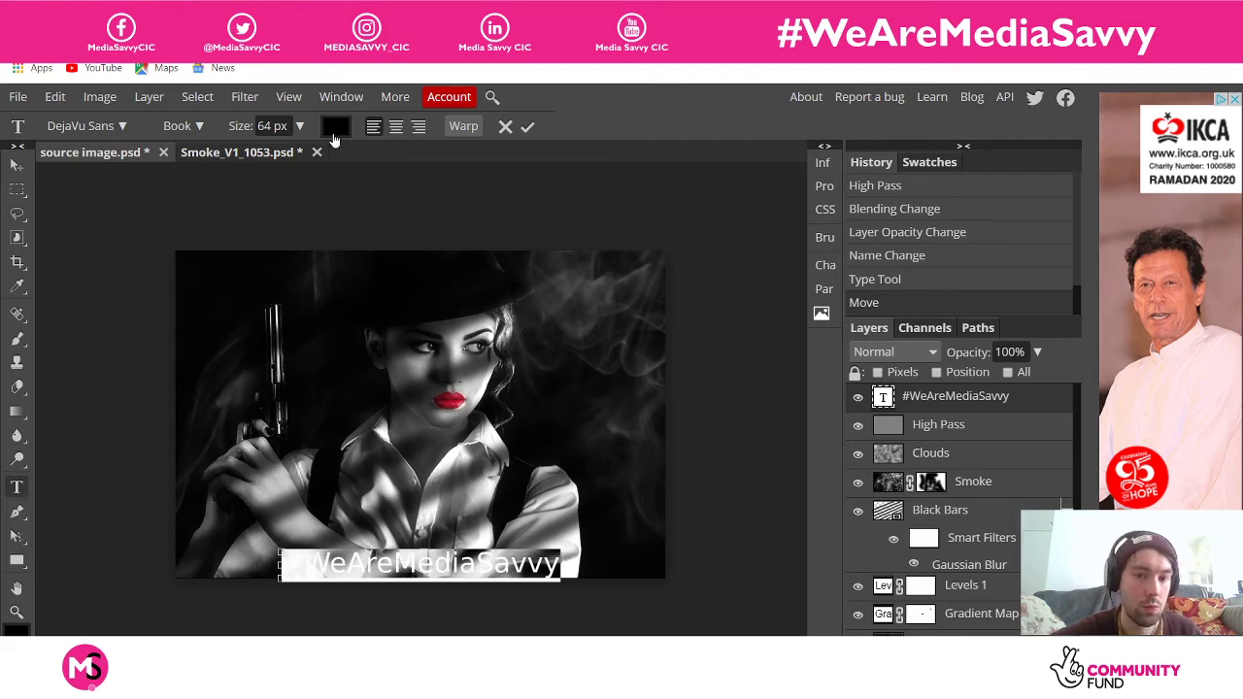
Open the text colour chooser and close it without changing the colour
{"action": "left_click", "coordinate": [335, 125]}
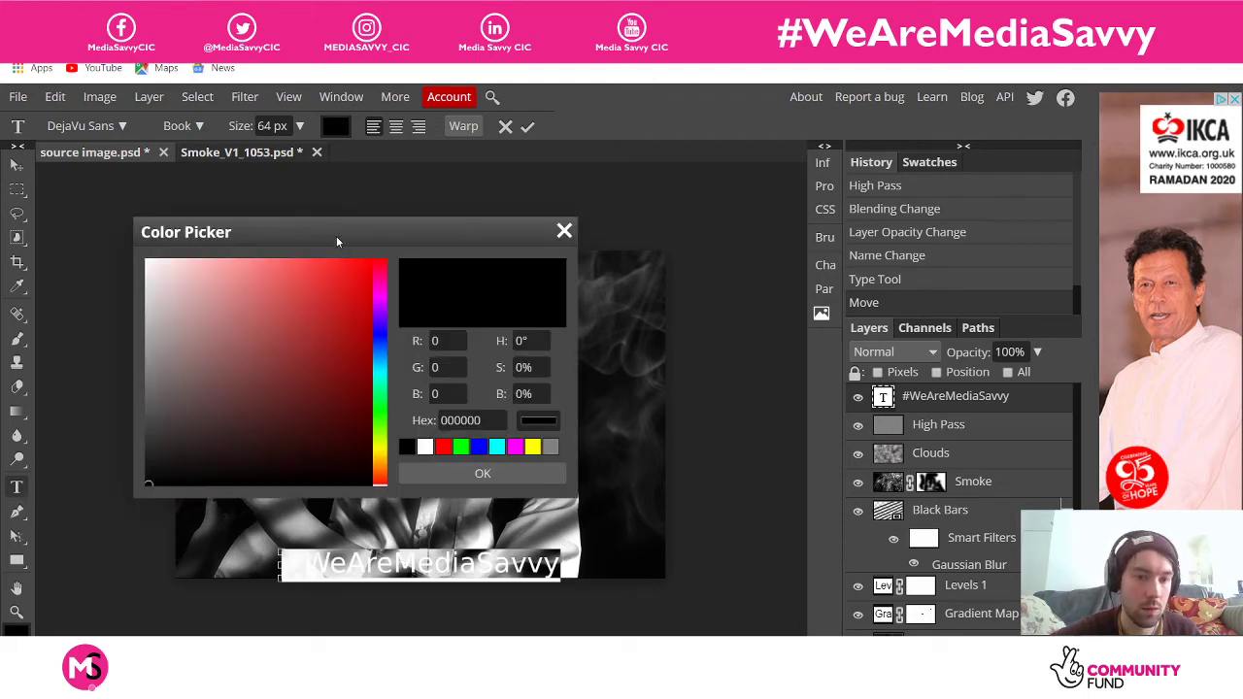
{"action": "left_click_drag", "start_coordinate": [336, 236], "coordinate": [806, 169]}
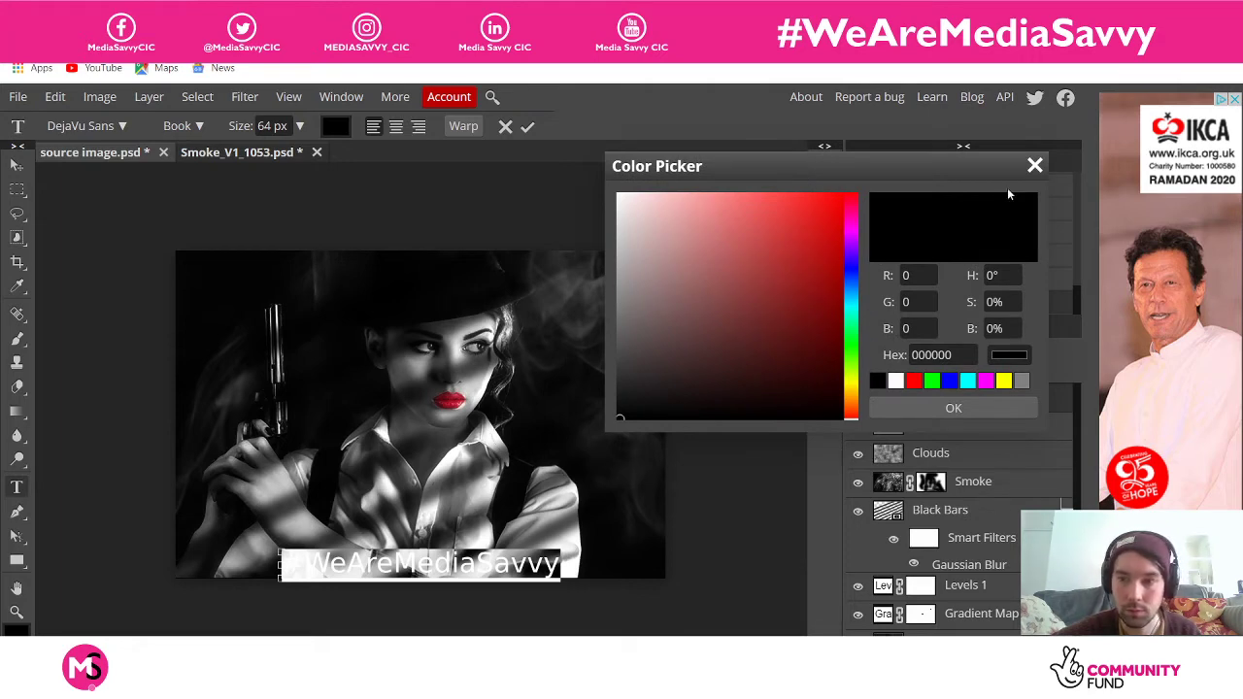
{"action": "left_click", "coordinate": [1036, 167]}
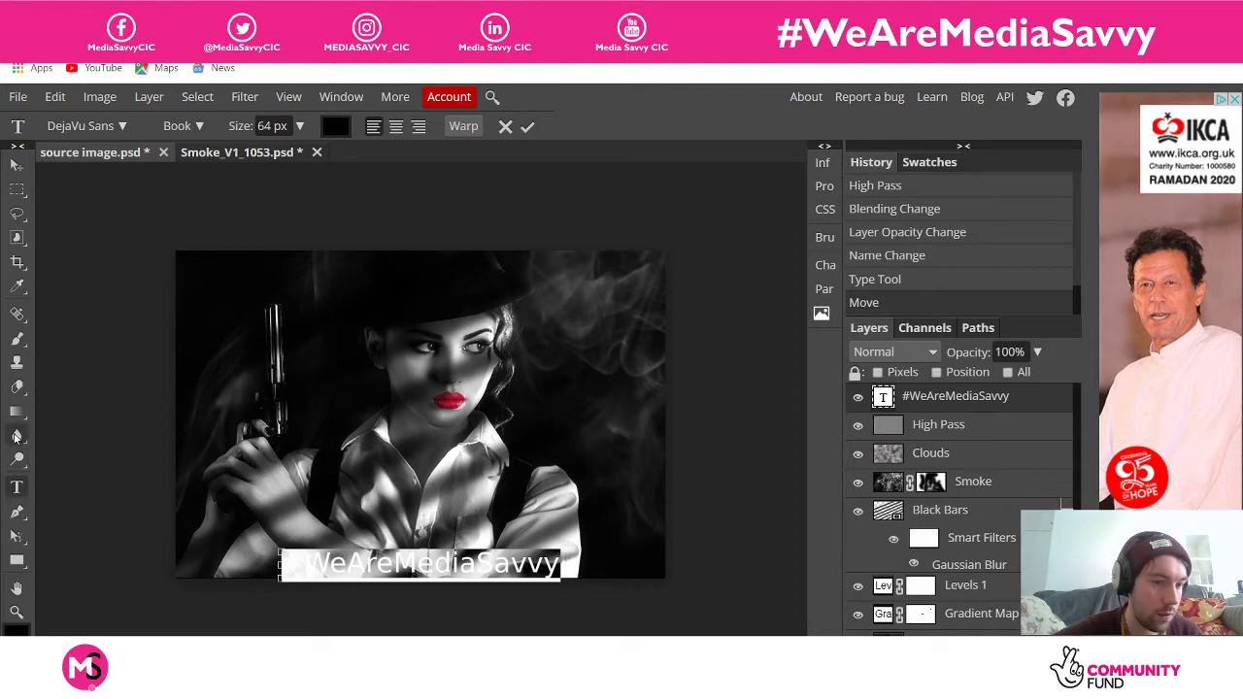
Sample the red of the lips with the Eyedropper as the working colour
{"action": "left_click", "coordinate": [16, 287]}
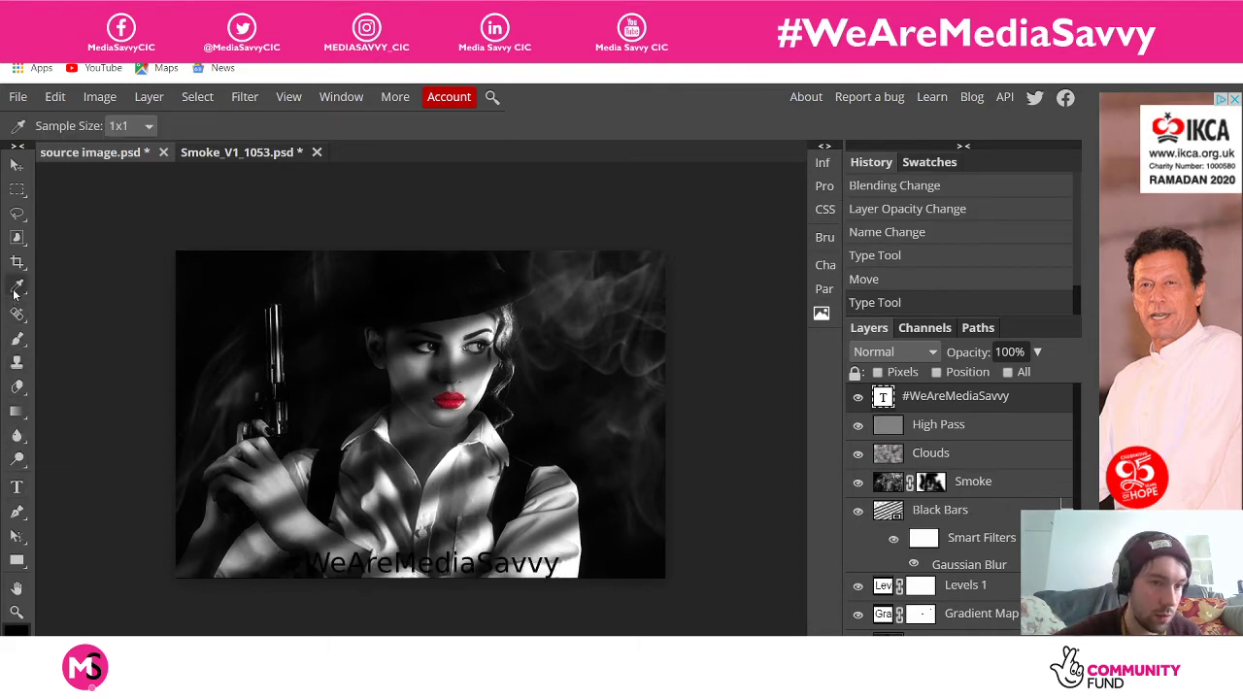
{"action": "left_click", "coordinate": [452, 406]}
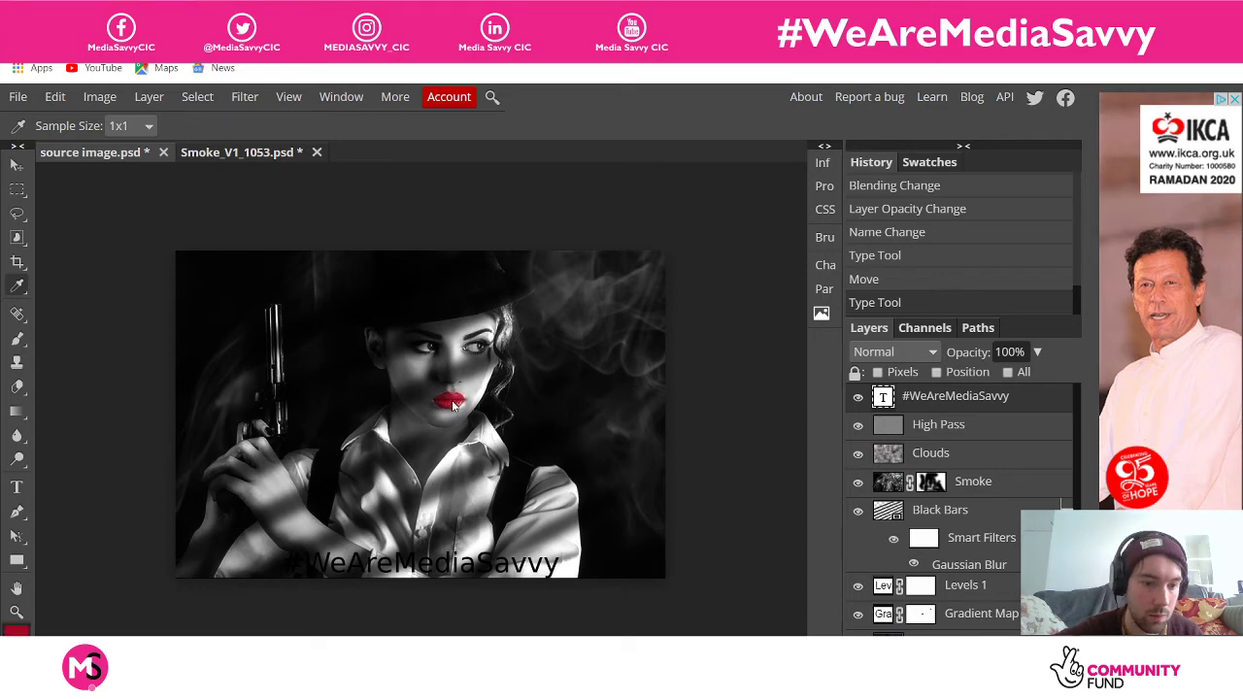
{"action": "left_click", "coordinate": [337, 566]}
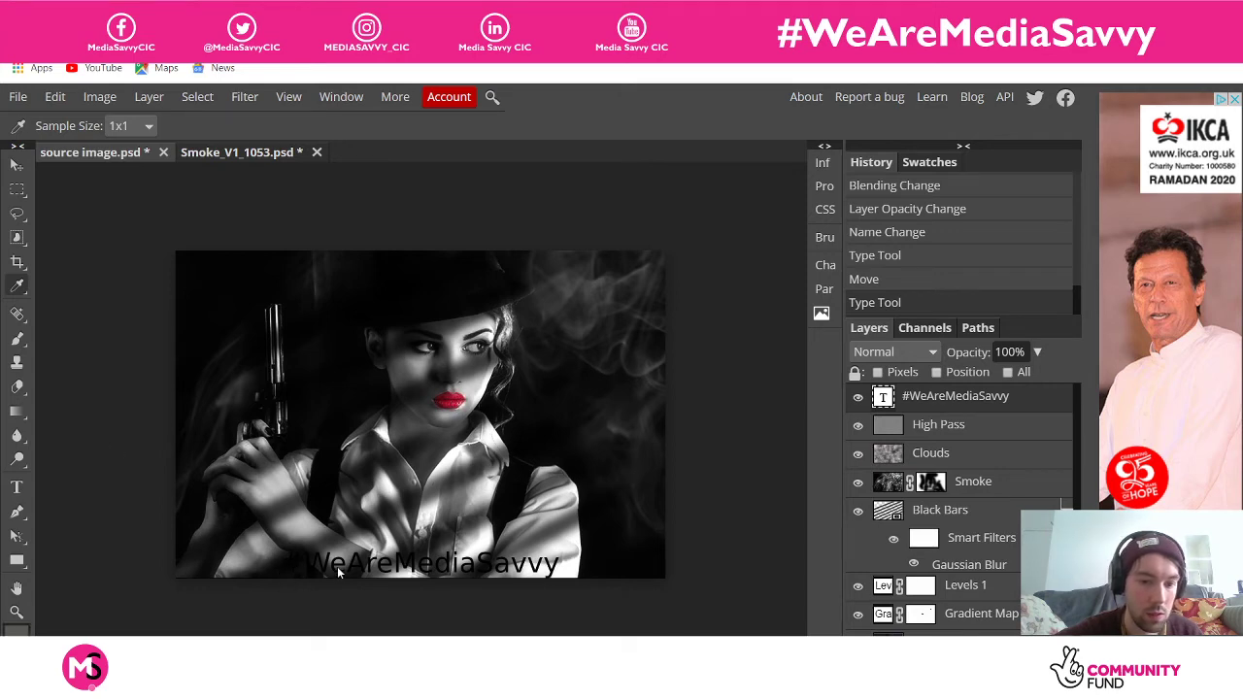
{"action": "left_click", "coordinate": [428, 568]}
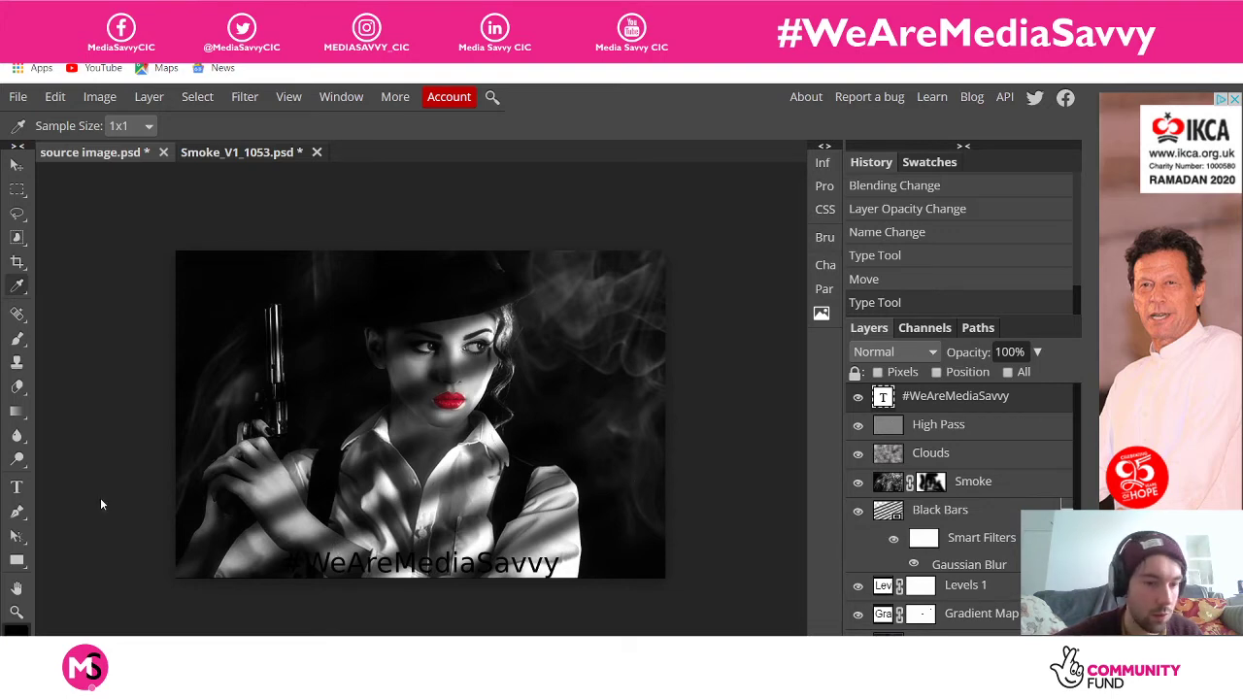
{"action": "left_click", "coordinate": [16, 487]}
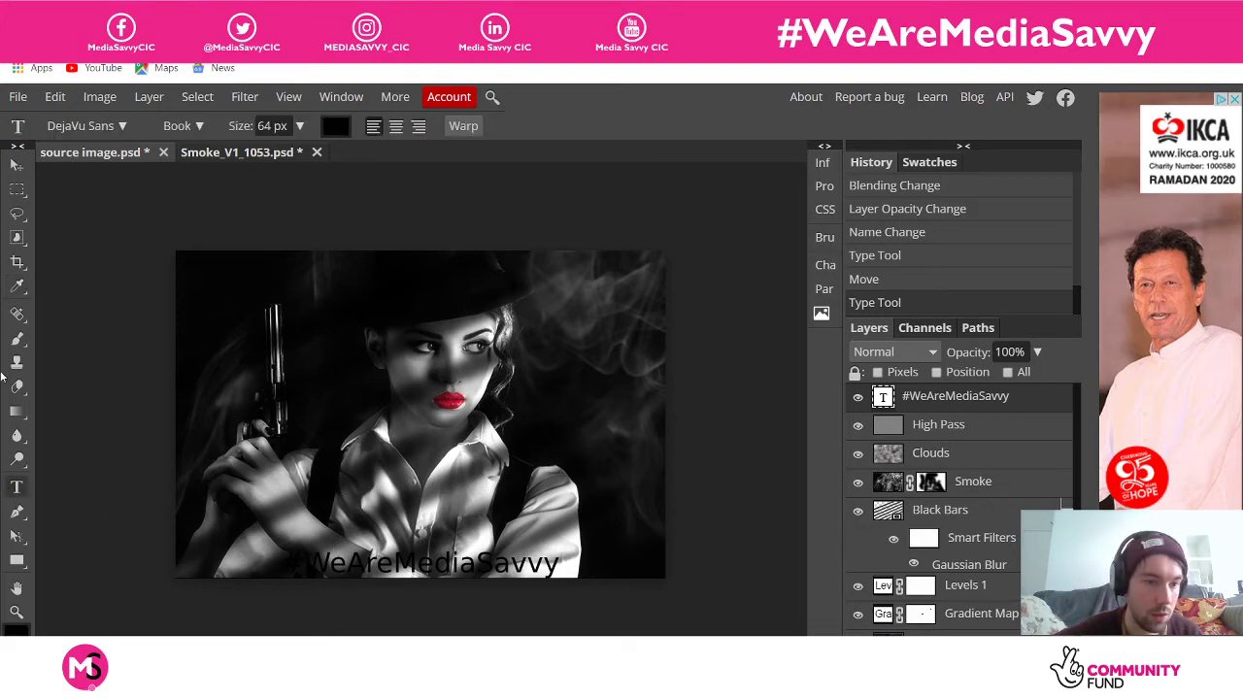
{"action": "left_click", "coordinate": [17, 285]}
{"action": "left_click", "coordinate": [445, 410]}
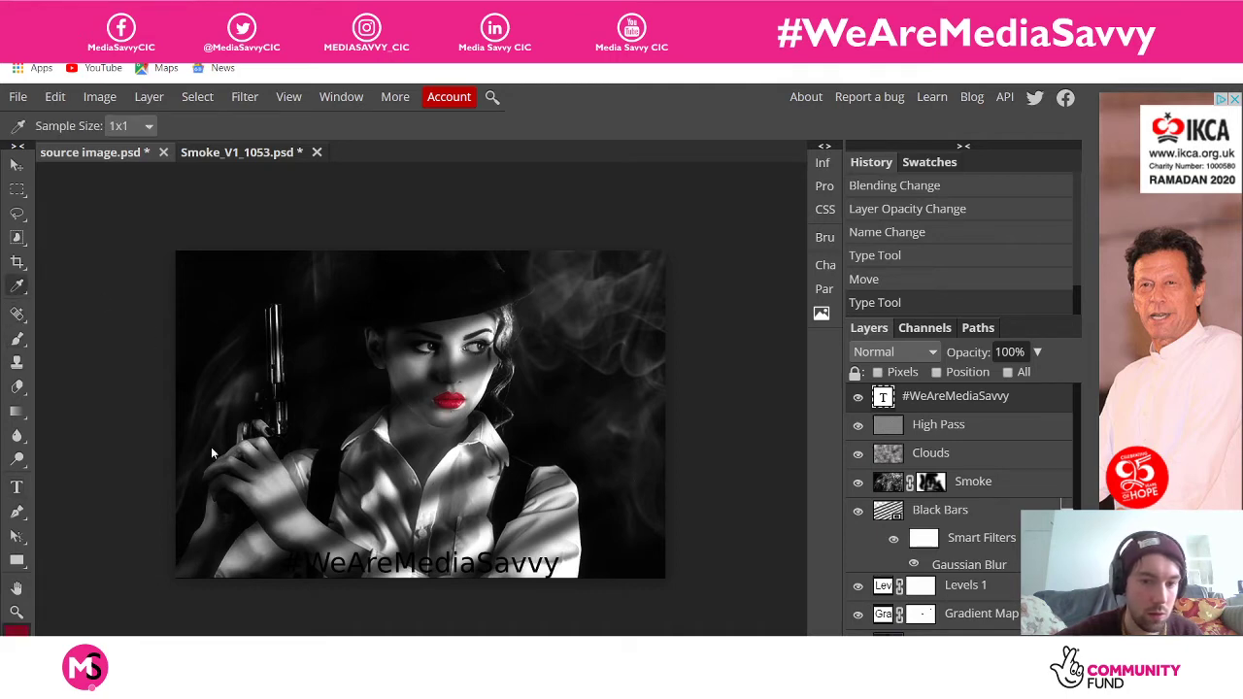
Select all of the caption's text again with the Type tool
{"action": "left_click", "coordinate": [16, 486]}
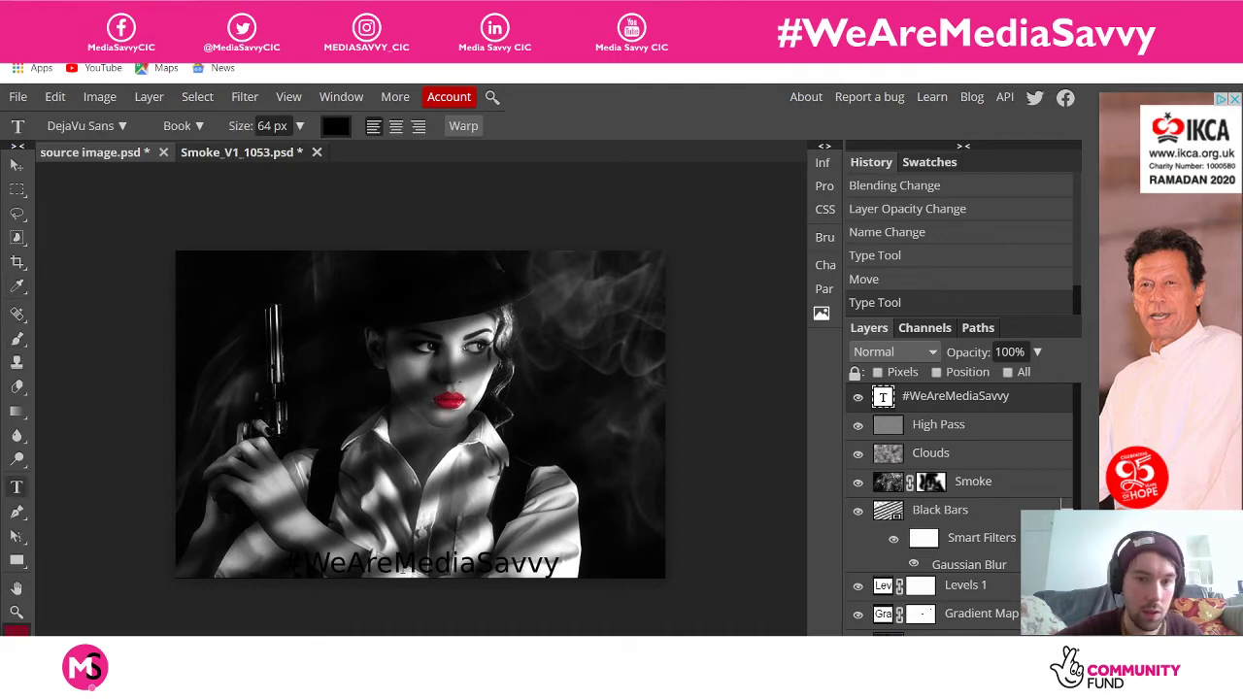
{"action": "double_click", "coordinate": [402, 568]}
{"action": "left_click", "coordinate": [402, 569]}
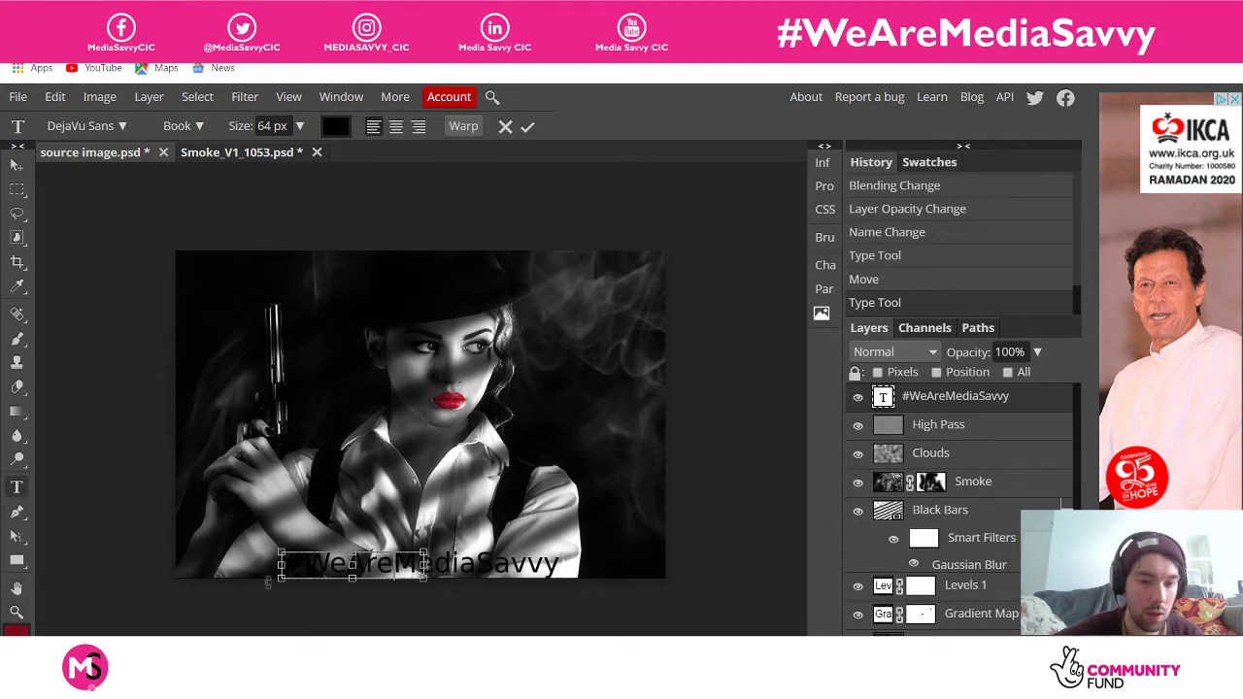
{"action": "double_click", "coordinate": [406, 565]}
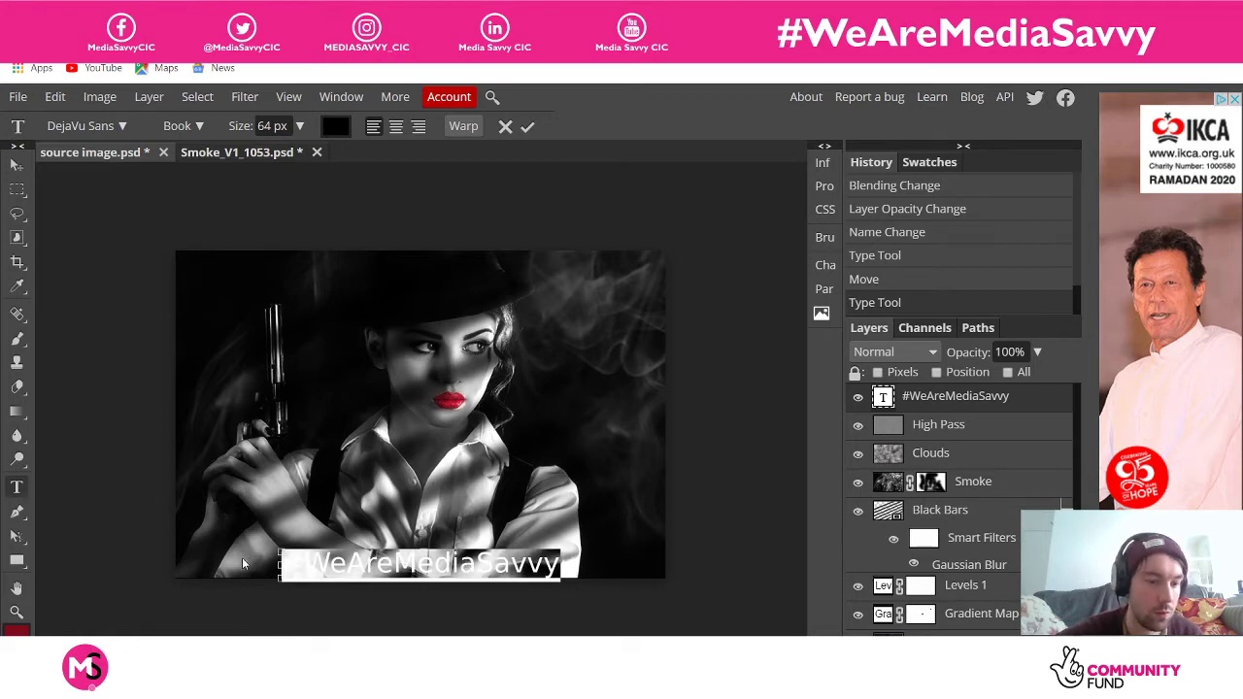
Colour the caption text dark red 800b1b and commit the edit
{"action": "left_click", "coordinate": [331, 130]}
{"action": "left_click_drag", "start_coordinate": [292, 231], "coordinate": [744, 205]}
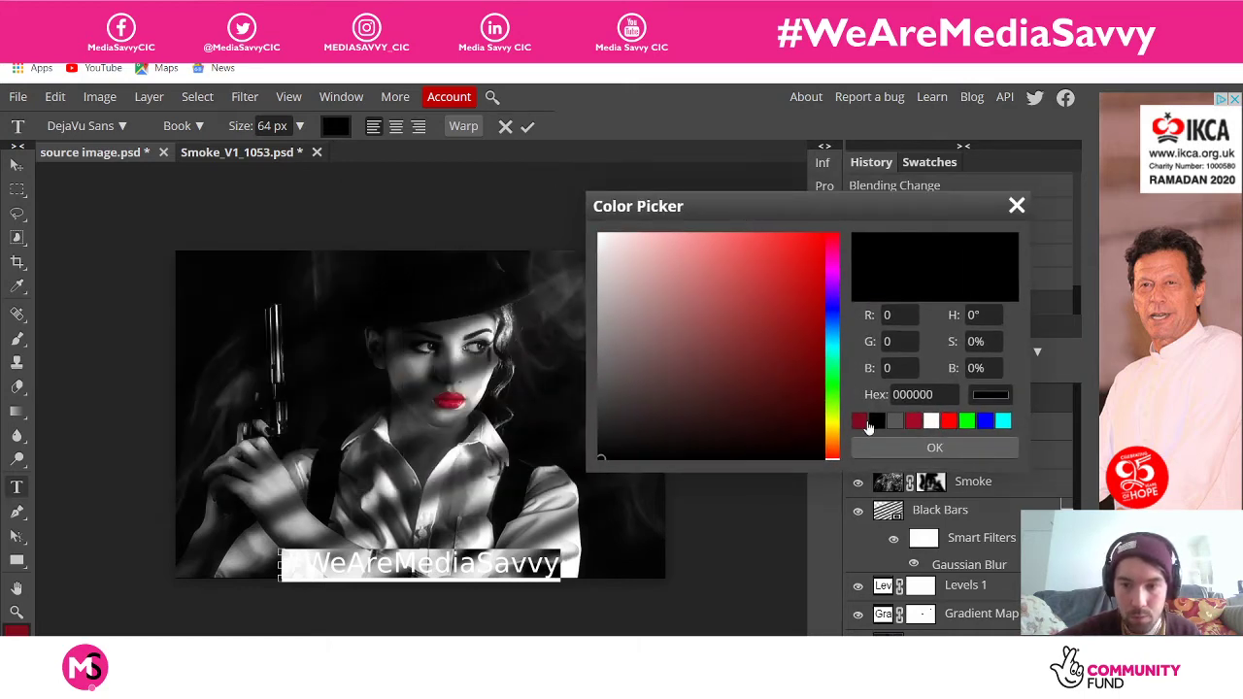
{"action": "left_click", "coordinate": [861, 422]}
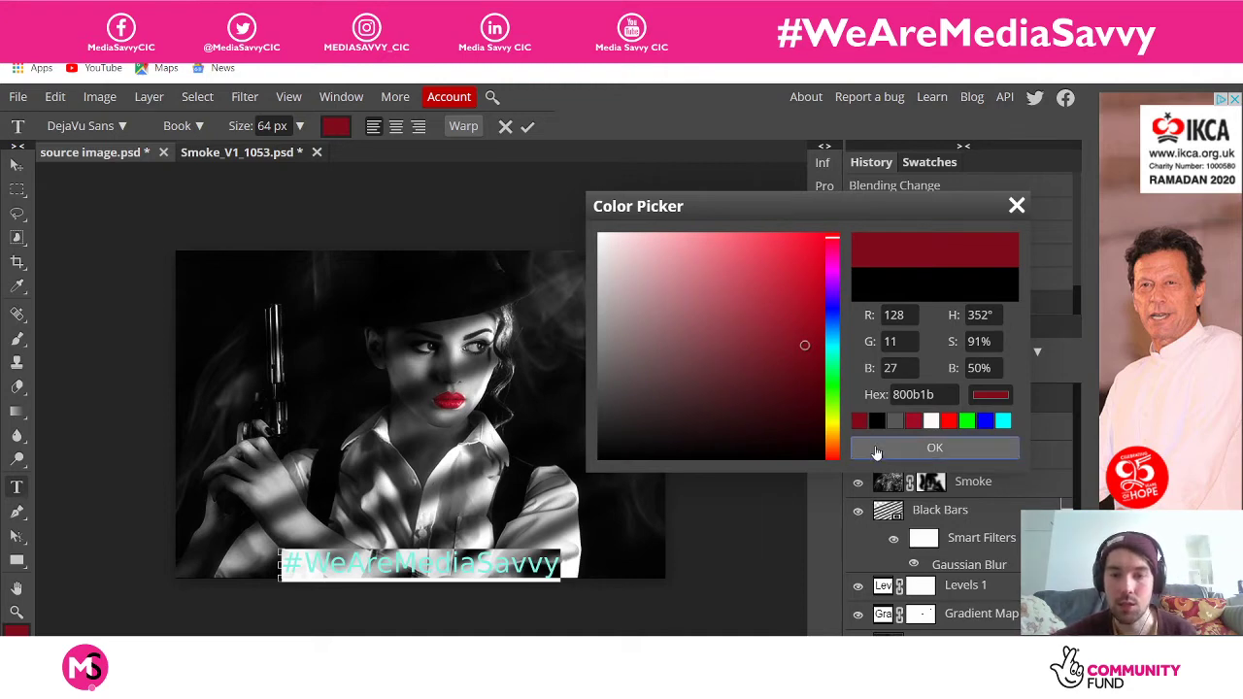
{"action": "left_click", "coordinate": [874, 446]}
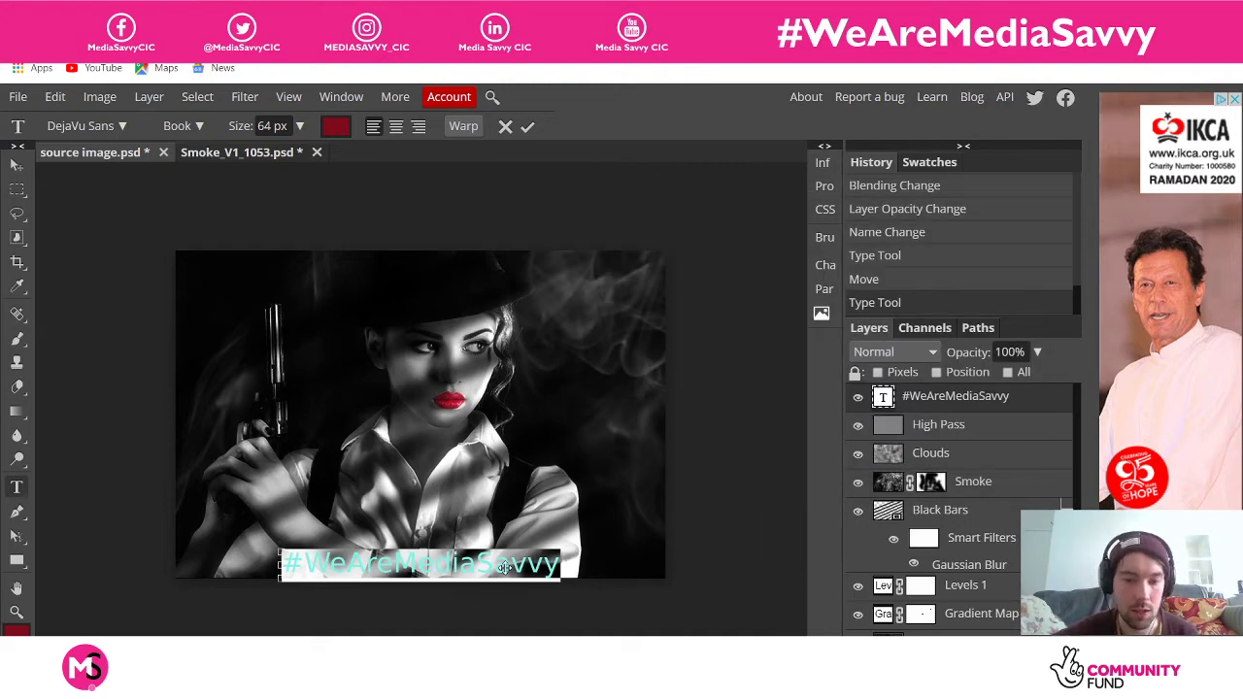
{"action": "left_click", "coordinate": [15, 165]}
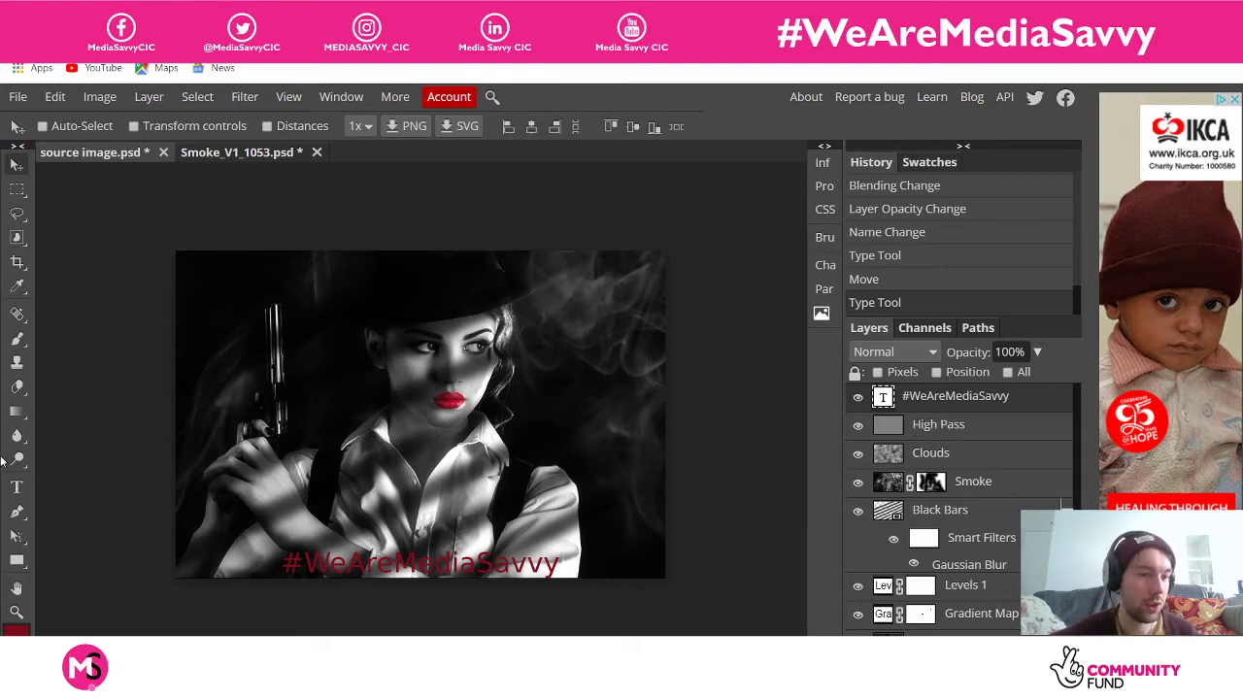
Shrink the caption from 64 px to 36 px and move it to the lower-right corner
{"action": "left_click", "coordinate": [12, 489]}
{"action": "left_click", "coordinate": [359, 556]}
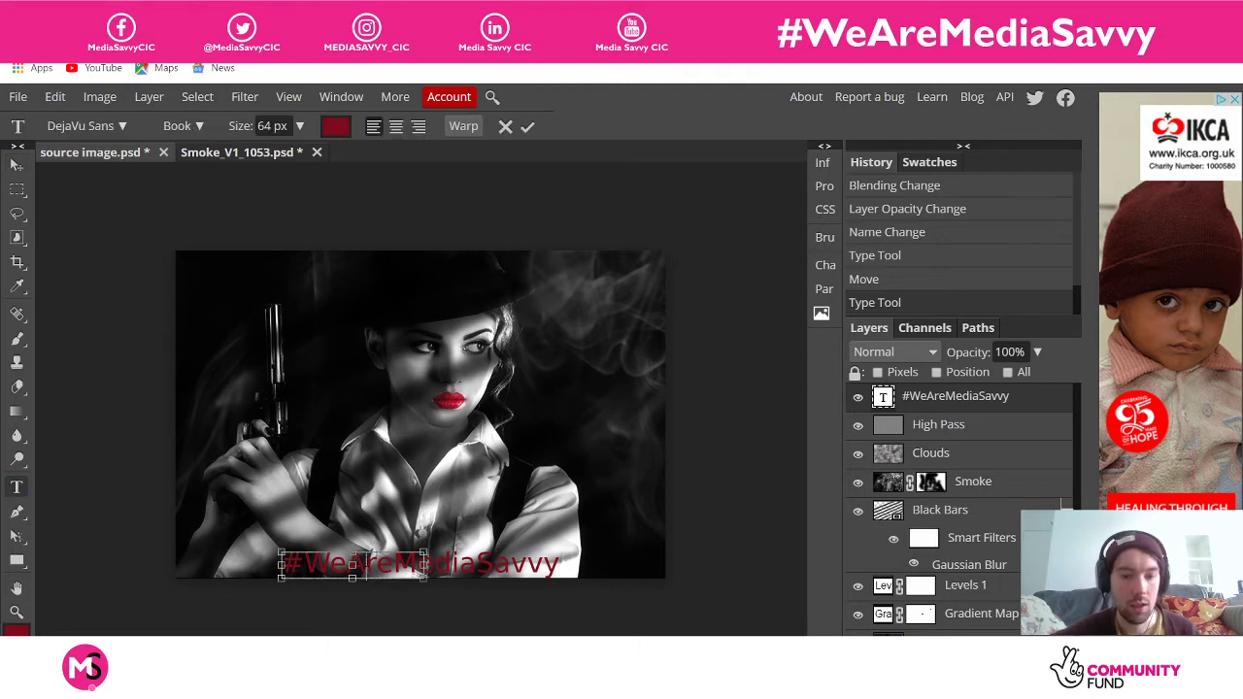
{"action": "mouse_move", "coordinate": [454, 559]}
{"action": "left_mouse_down"}
{"action": "mouse_move", "coordinate": [413, 559]}
{"action": "mouse_move", "coordinate": [442, 559]}
{"action": "left_mouse_up"}
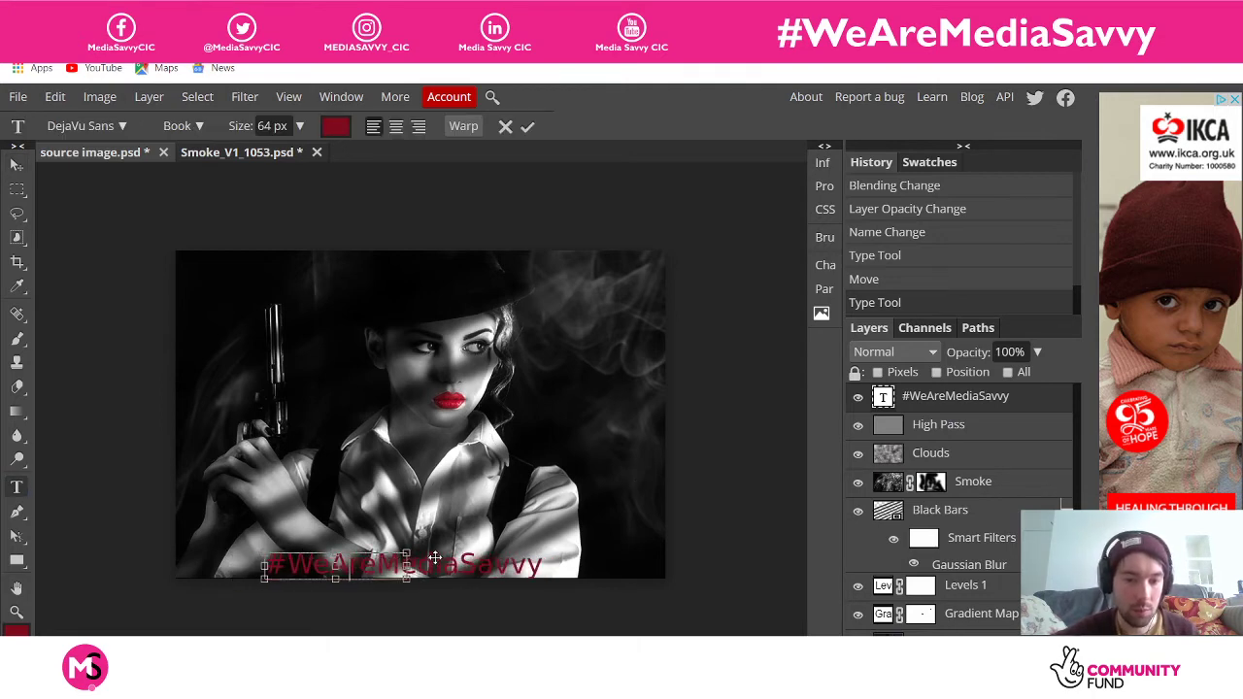
{"action": "triple_click", "coordinate": [391, 568]}
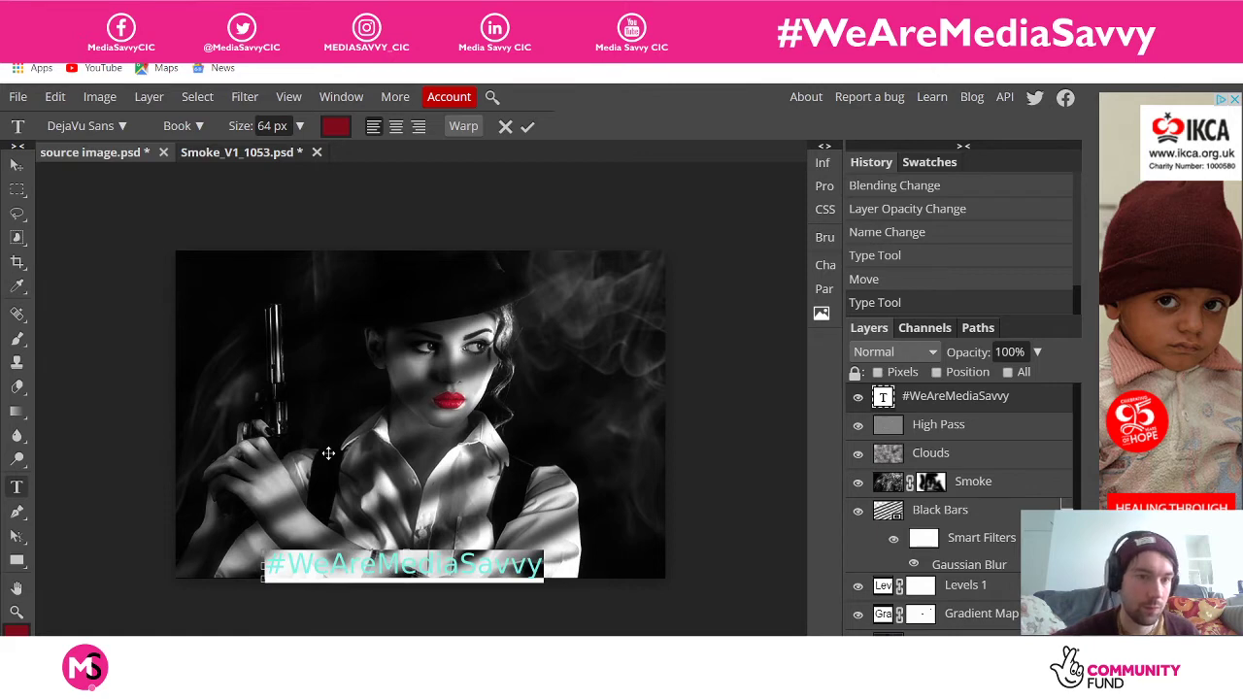
{"action": "left_click", "coordinate": [299, 126]}
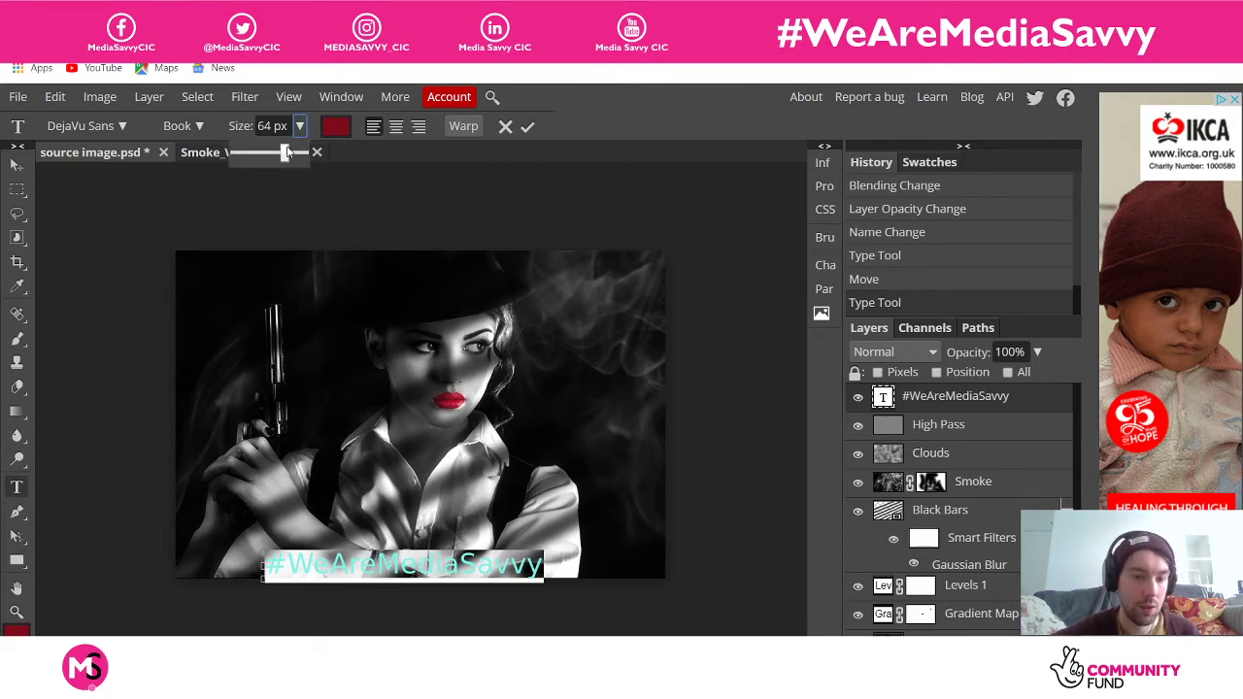
{"action": "left_click_drag", "start_coordinate": [284, 152], "coordinate": [275, 153]}
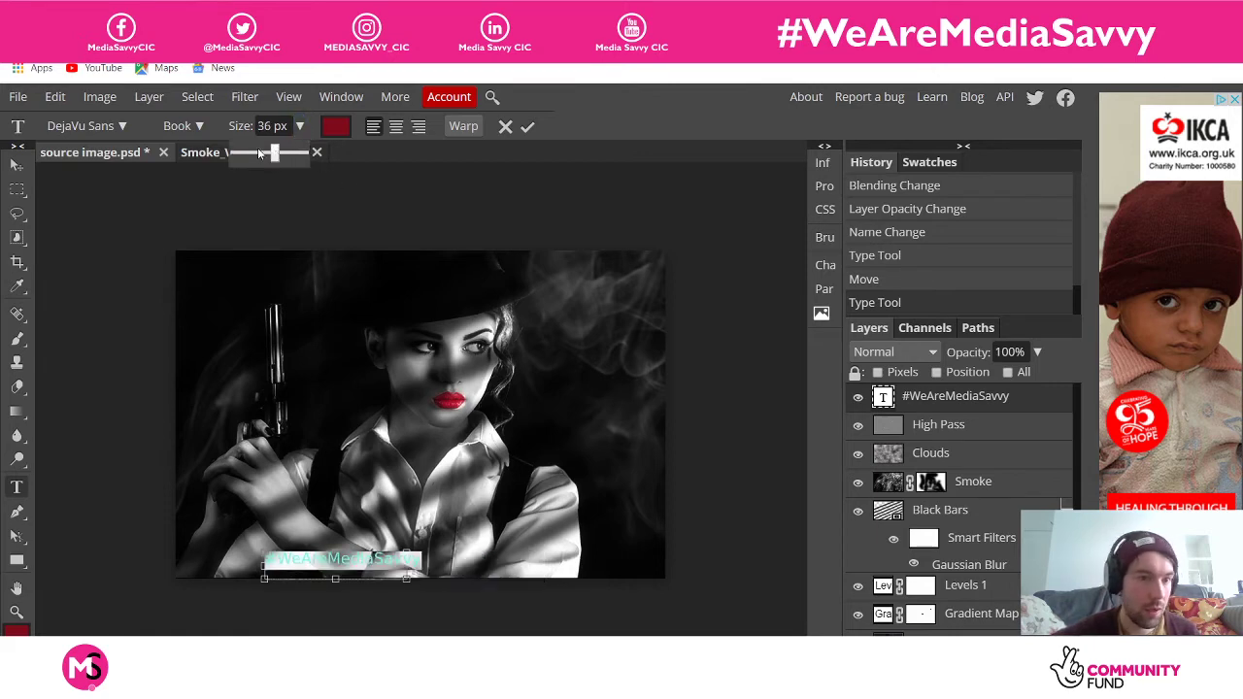
{"action": "left_click", "coordinate": [16, 165]}
{"action": "left_click_drag", "start_coordinate": [369, 564], "coordinate": [612, 570]}
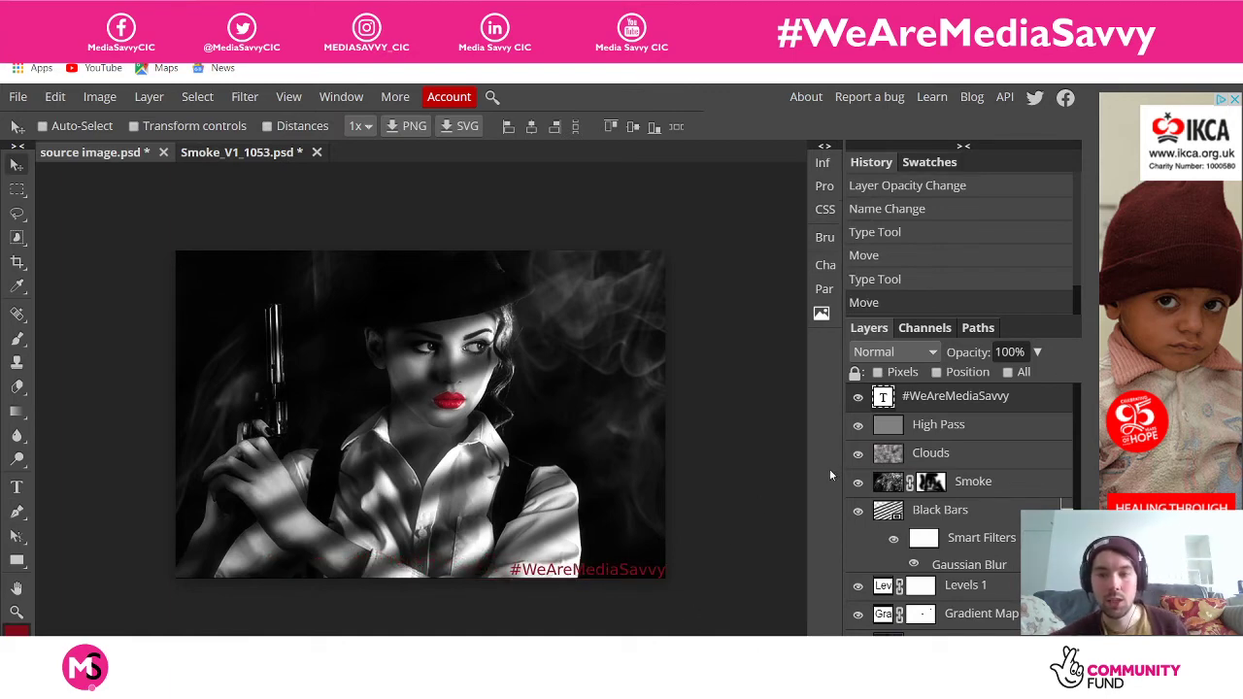
Open the caption layer's Blending Options and add Bevel and Emboss
{"action": "right_click", "coordinate": [959, 399]}
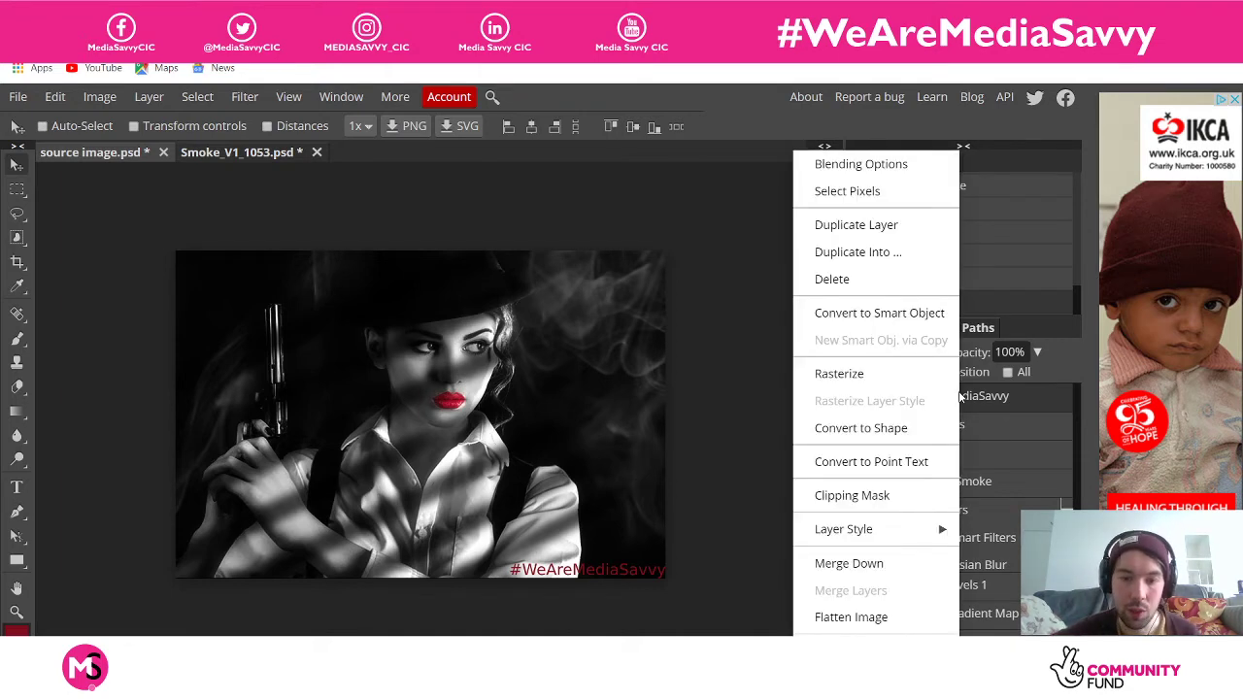
{"action": "left_click", "coordinate": [861, 164]}
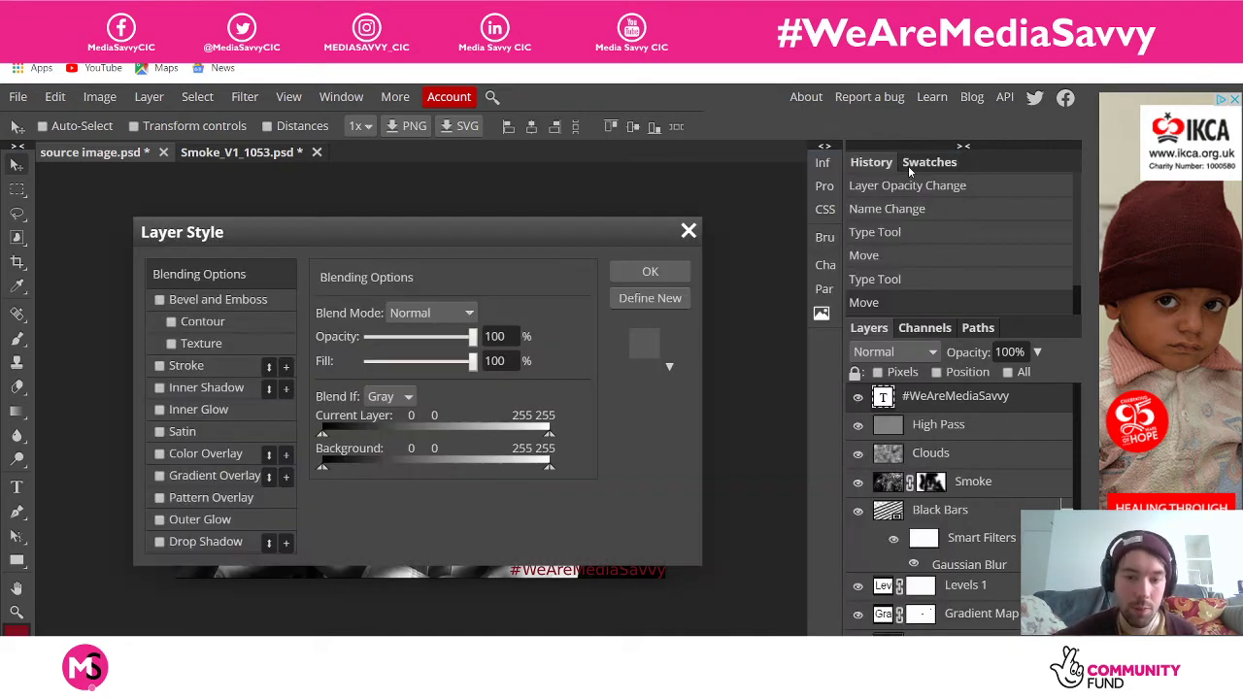
{"action": "left_click_drag", "start_coordinate": [464, 236], "coordinate": [995, 151]}
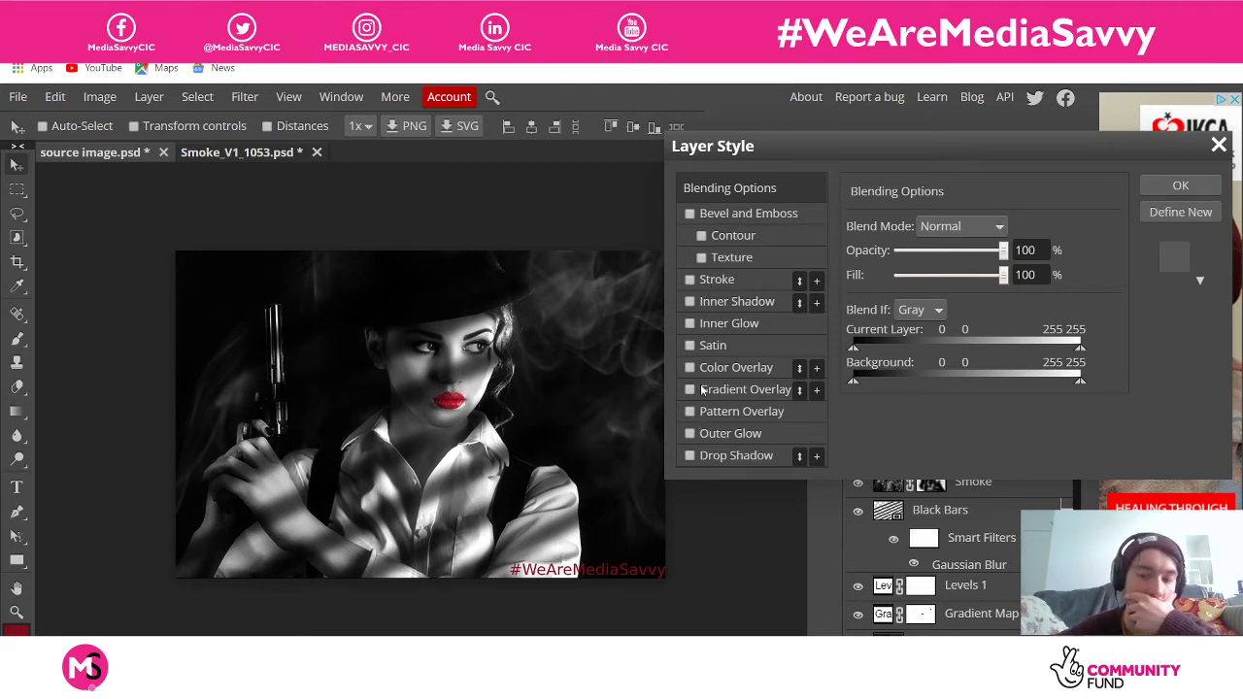
{"action": "left_click", "coordinate": [729, 260]}
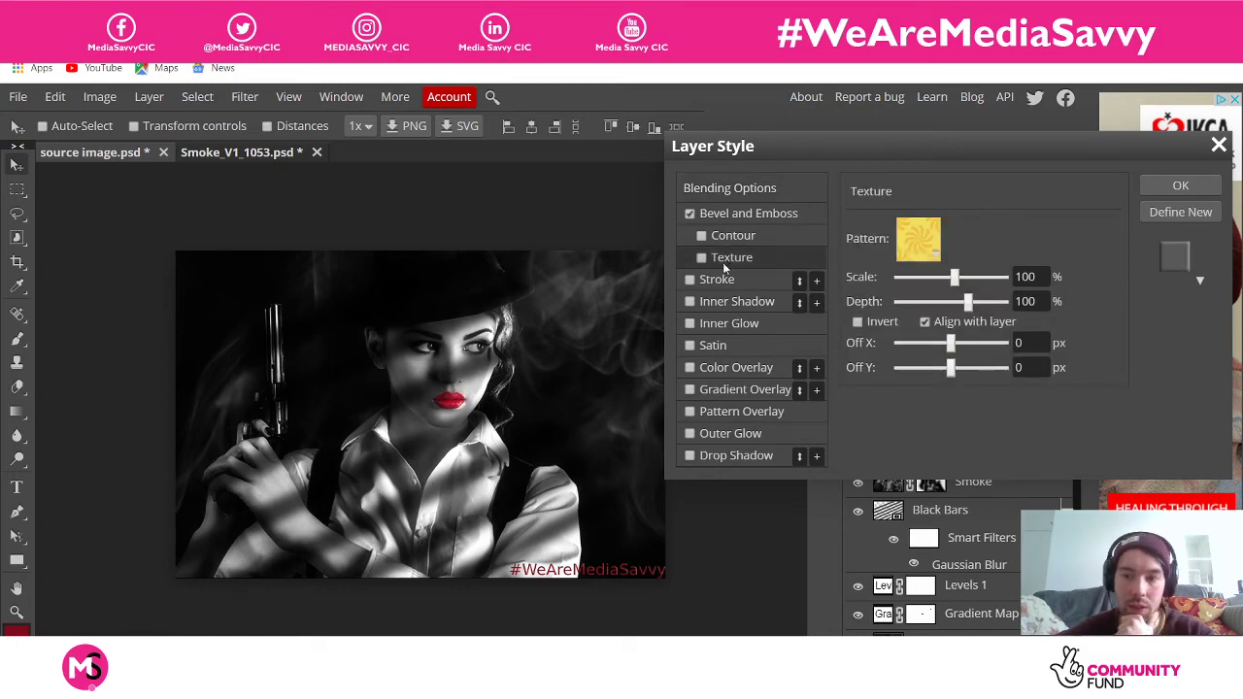
Try the bevel's Contour and Texture, then add a 3 px red outside Stroke
{"action": "left_click", "coordinate": [726, 240]}
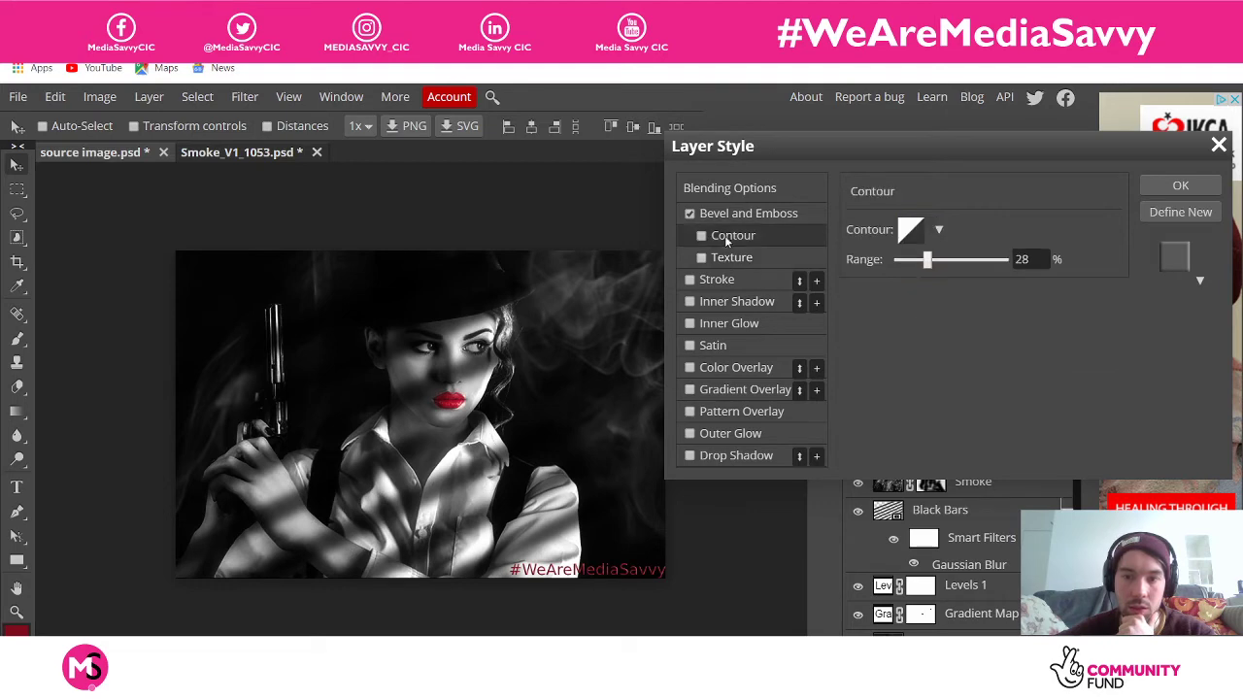
{"action": "left_click", "coordinate": [702, 237]}
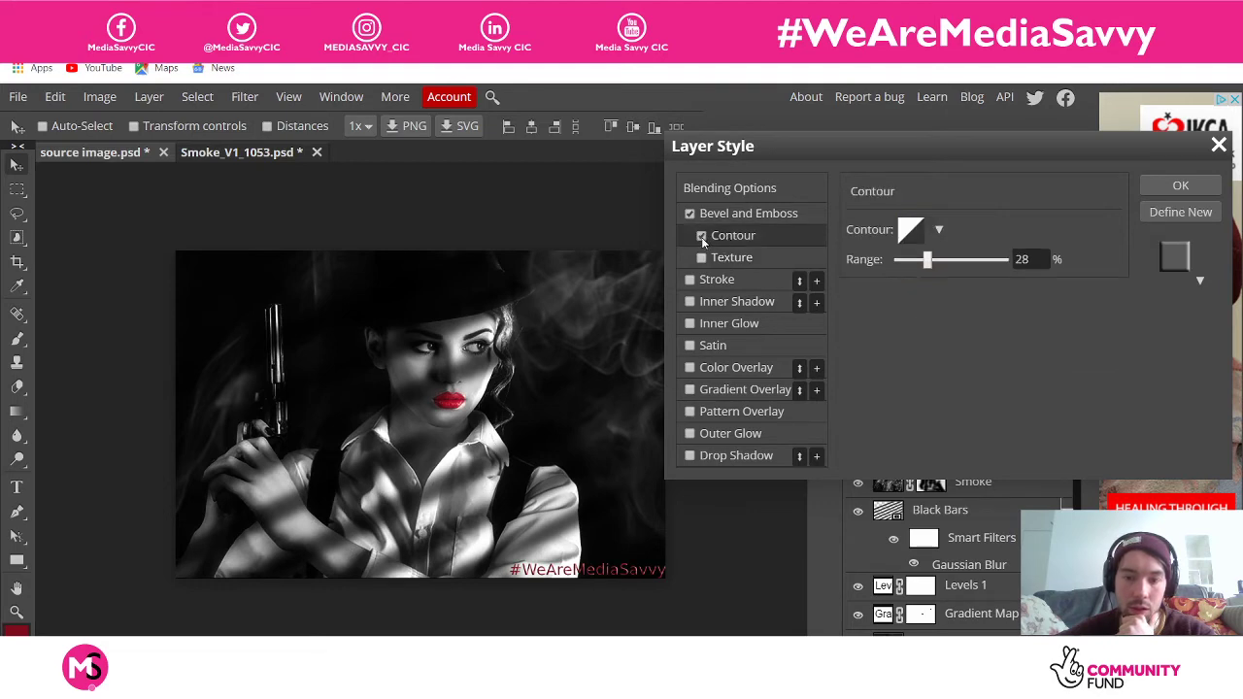
{"action": "left_click", "coordinate": [702, 237]}
{"action": "left_click", "coordinate": [727, 256]}
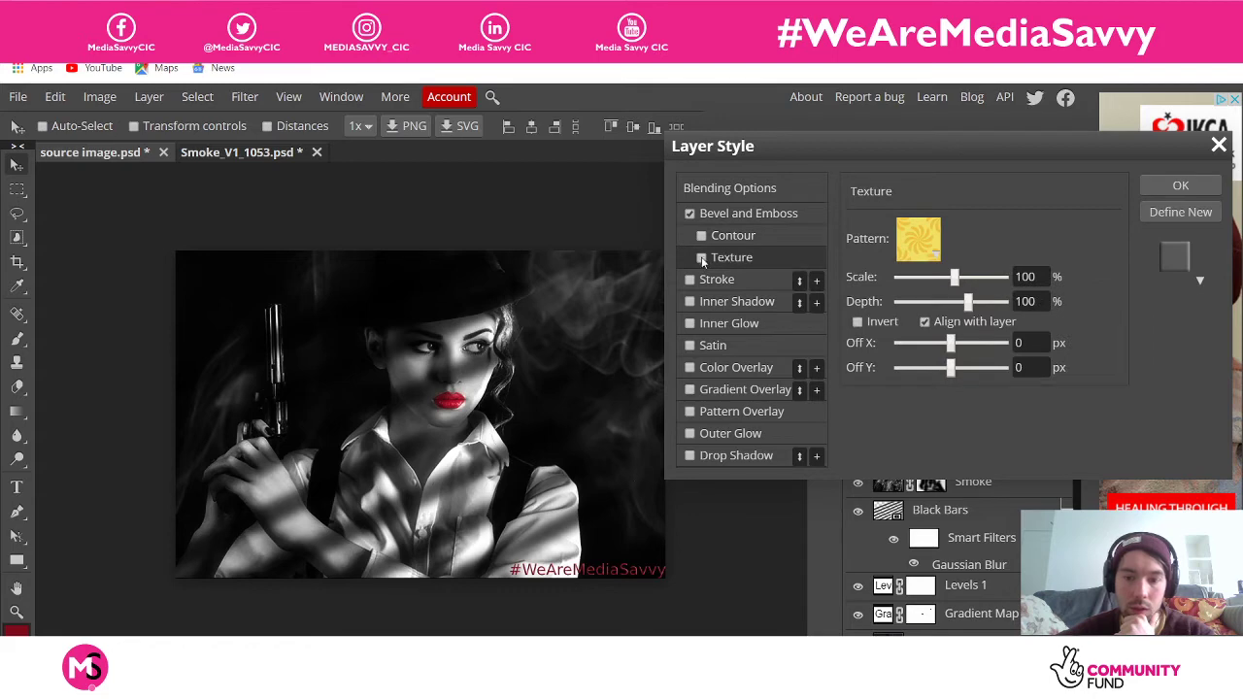
{"action": "left_click", "coordinate": [702, 259]}
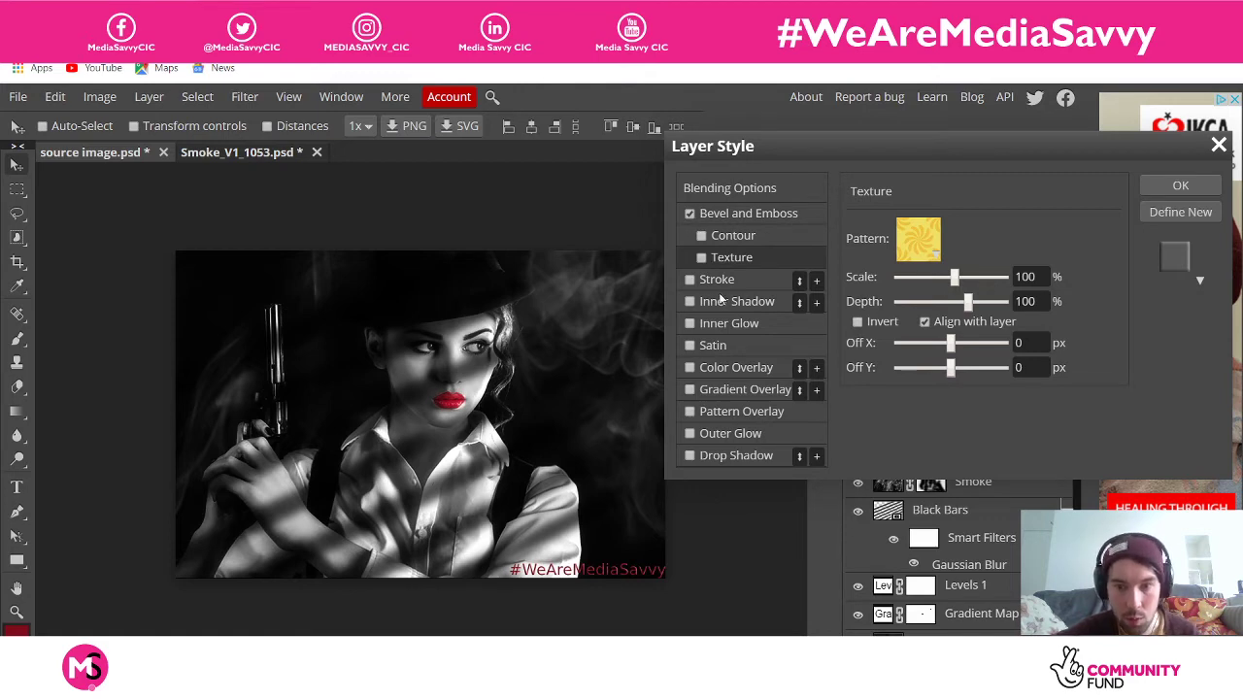
{"action": "left_click", "coordinate": [729, 280]}
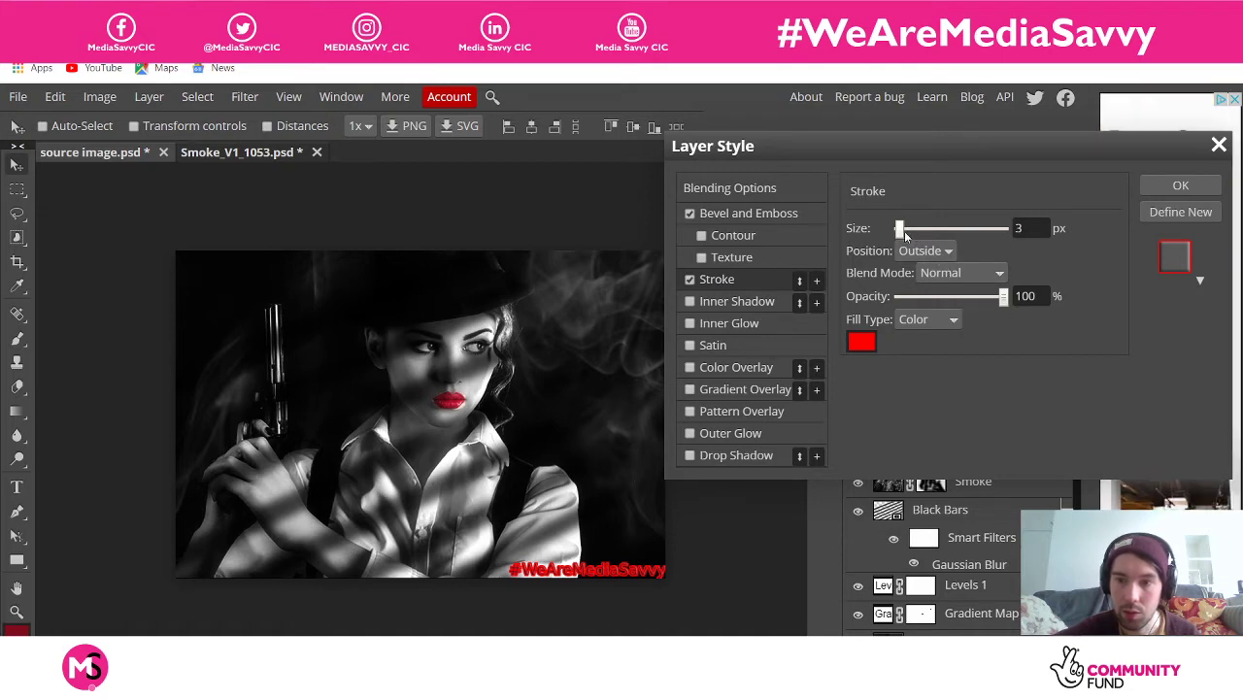
Thin the stroke to 1 px, try a gradient fill, then return it to solid colour
{"action": "left_click_drag", "start_coordinate": [903, 231], "coordinate": [899, 234]}
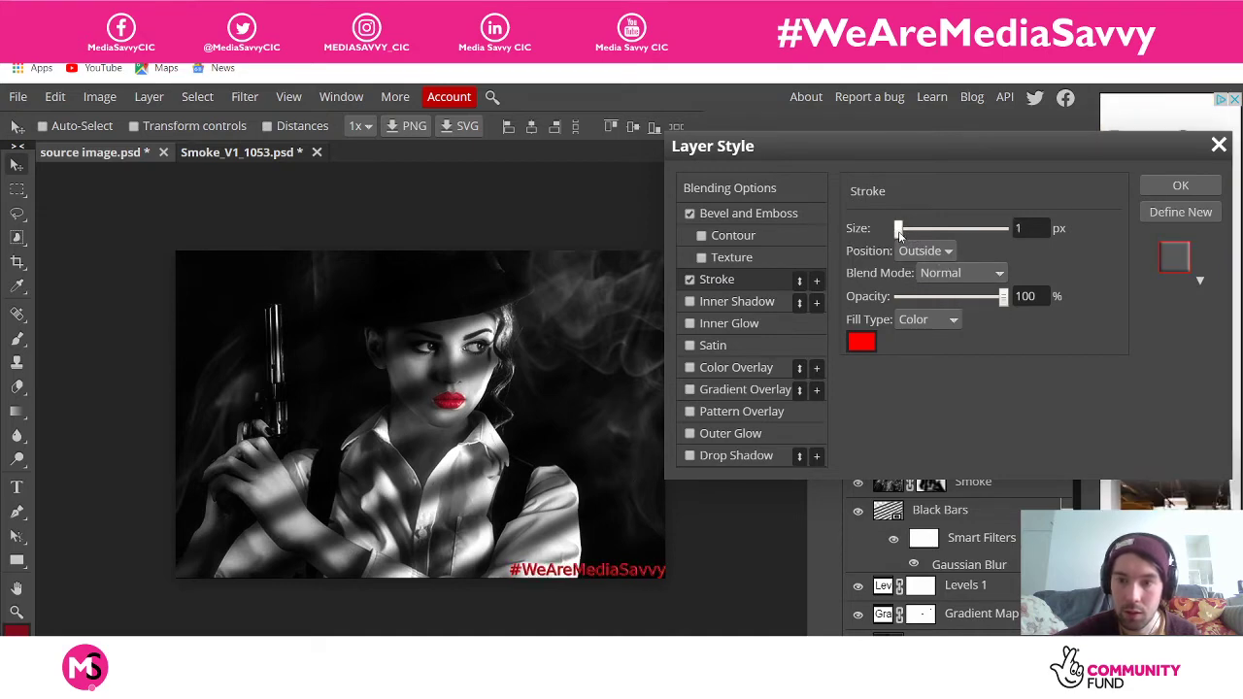
{"action": "left_click", "coordinate": [927, 322]}
{"action": "left_click", "coordinate": [932, 355]}
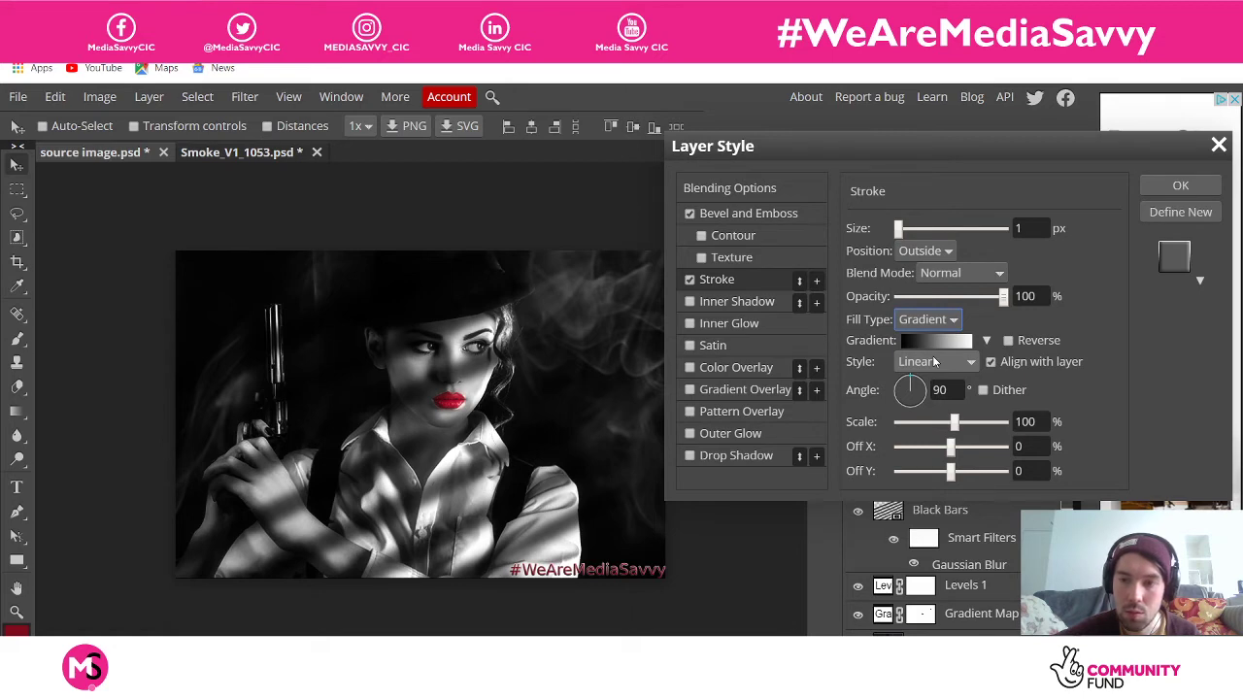
{"action": "left_click", "coordinate": [929, 320]}
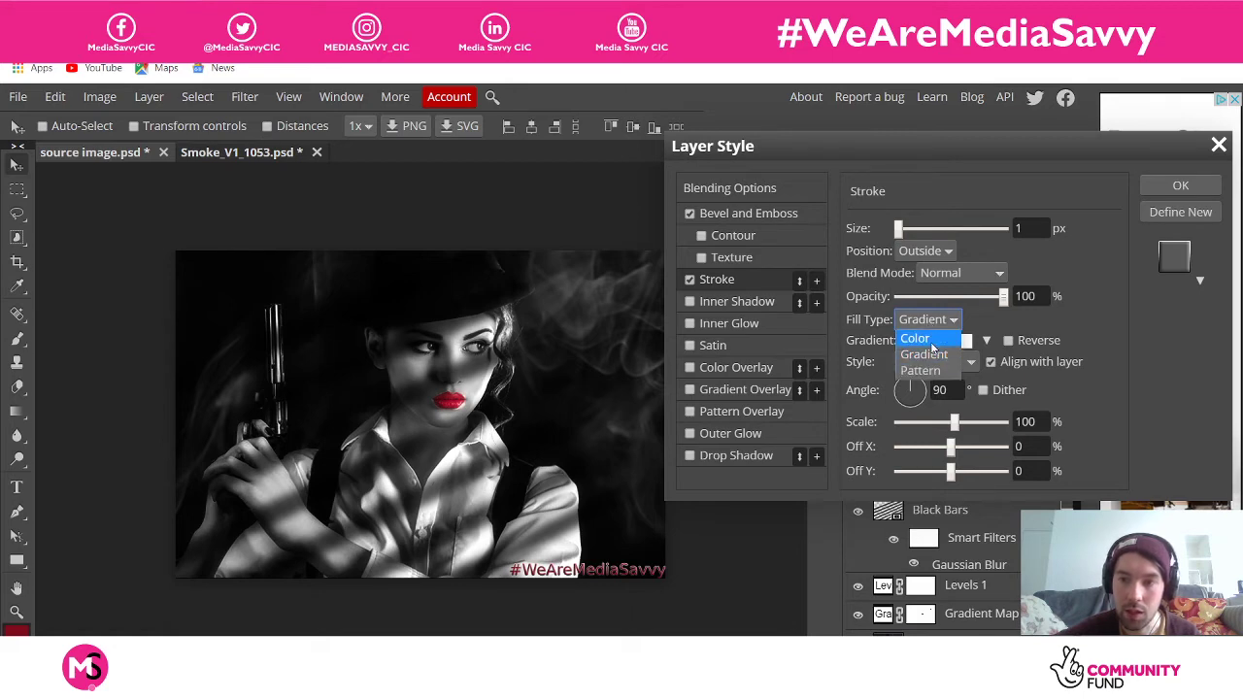
{"action": "left_click", "coordinate": [931, 339]}
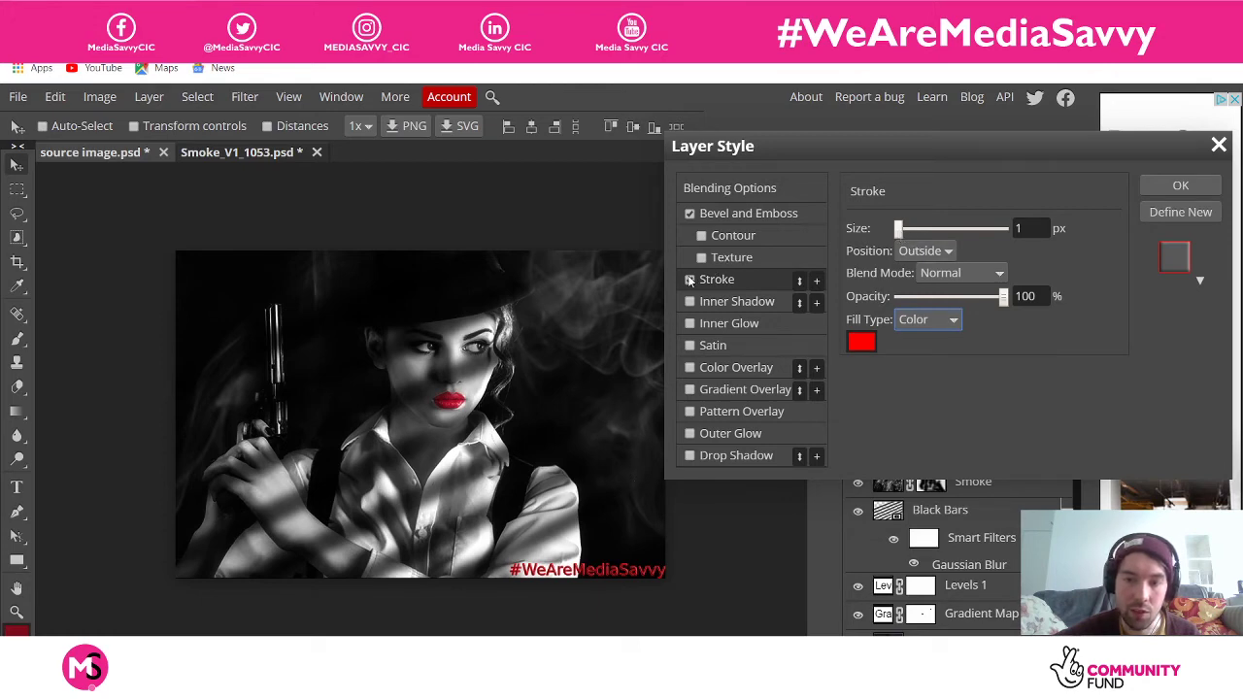
Try and discard Inner Shadow, Inner Glow and Satin, then add a Gradient Overlay
{"action": "left_click", "coordinate": [732, 258]}
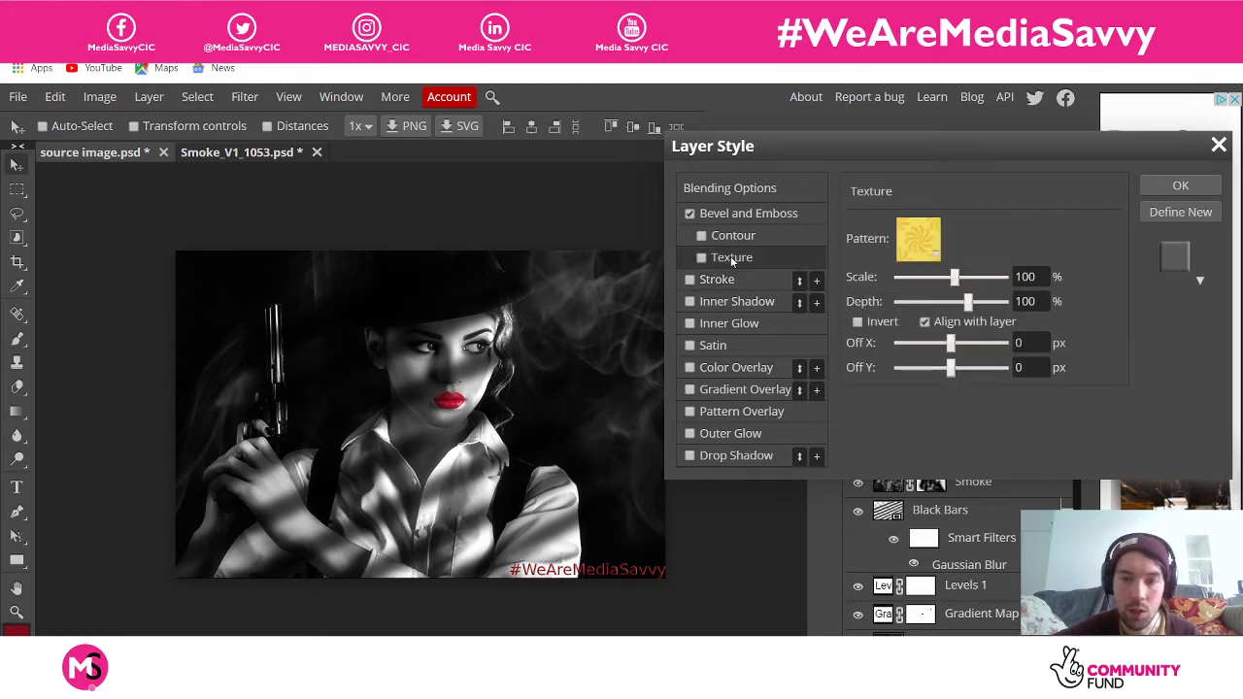
{"action": "left_click", "coordinate": [733, 303]}
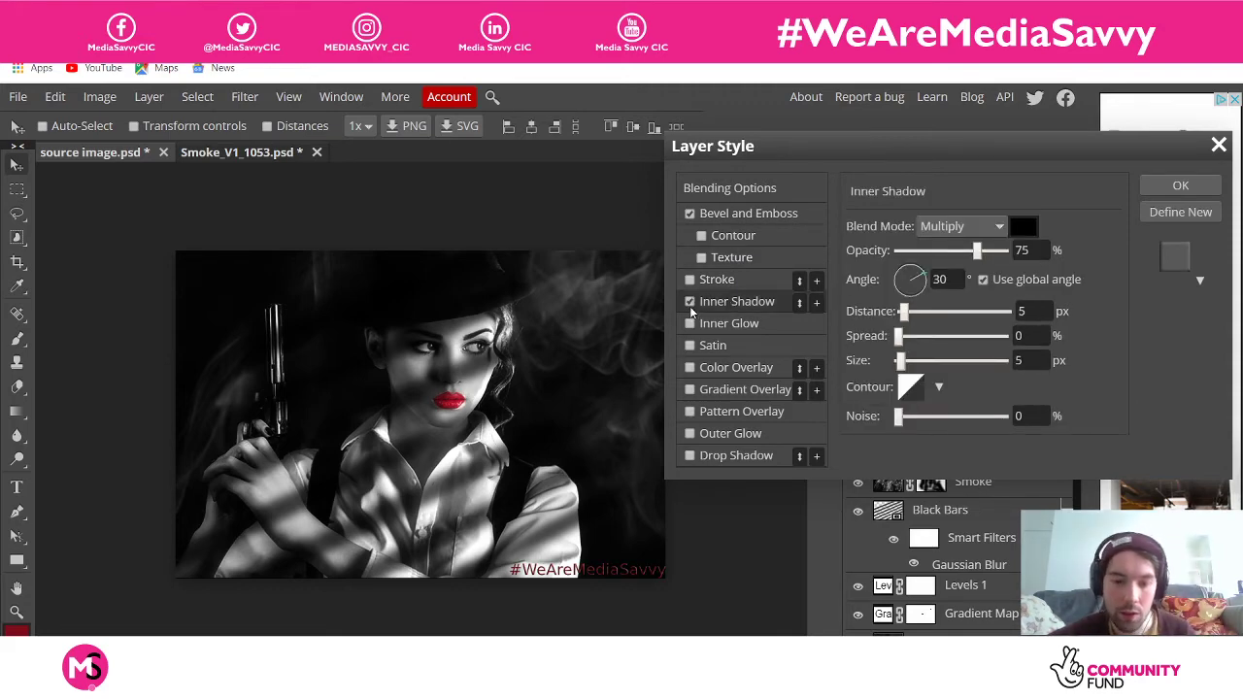
{"action": "left_click", "coordinate": [689, 302]}
{"action": "left_click", "coordinate": [730, 325]}
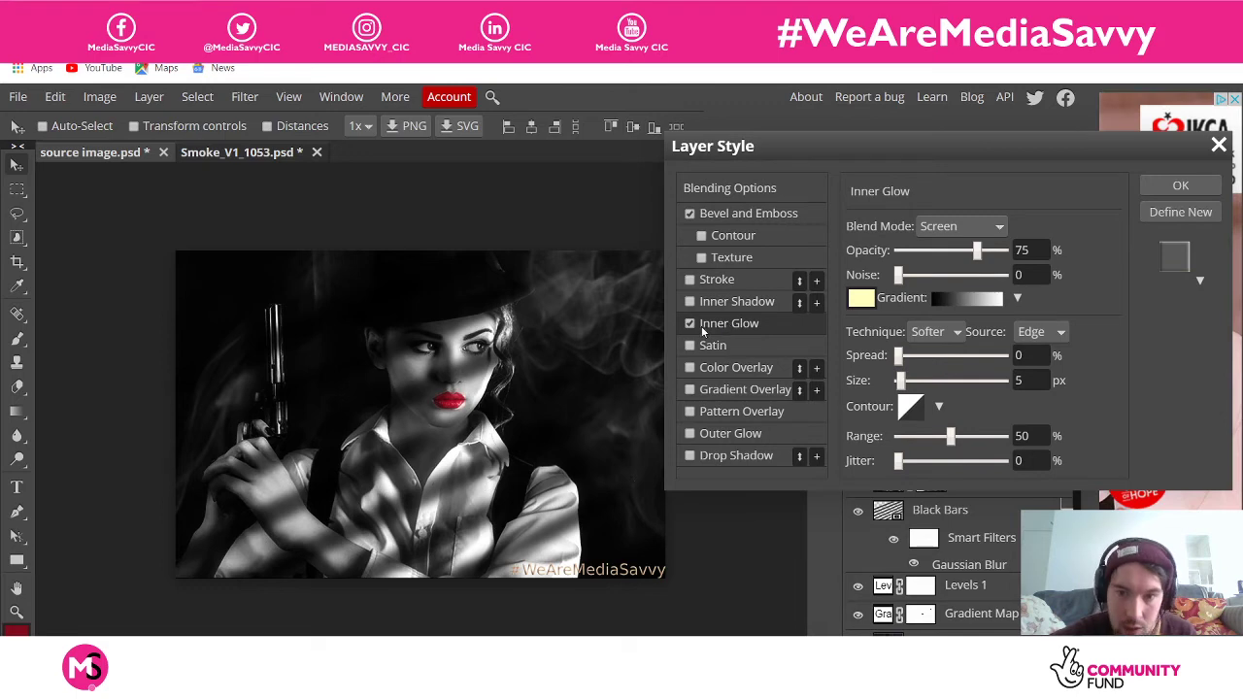
{"action": "left_click", "coordinate": [690, 323]}
{"action": "left_click", "coordinate": [720, 348]}
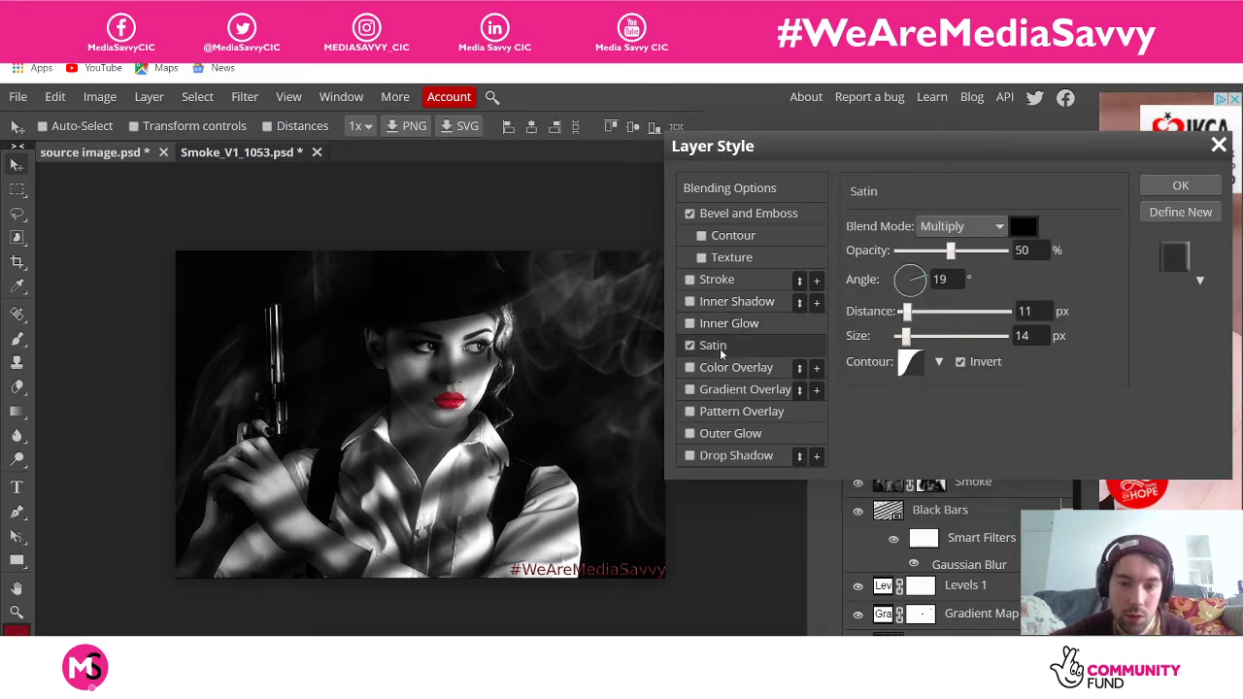
{"action": "left_click", "coordinate": [689, 346]}
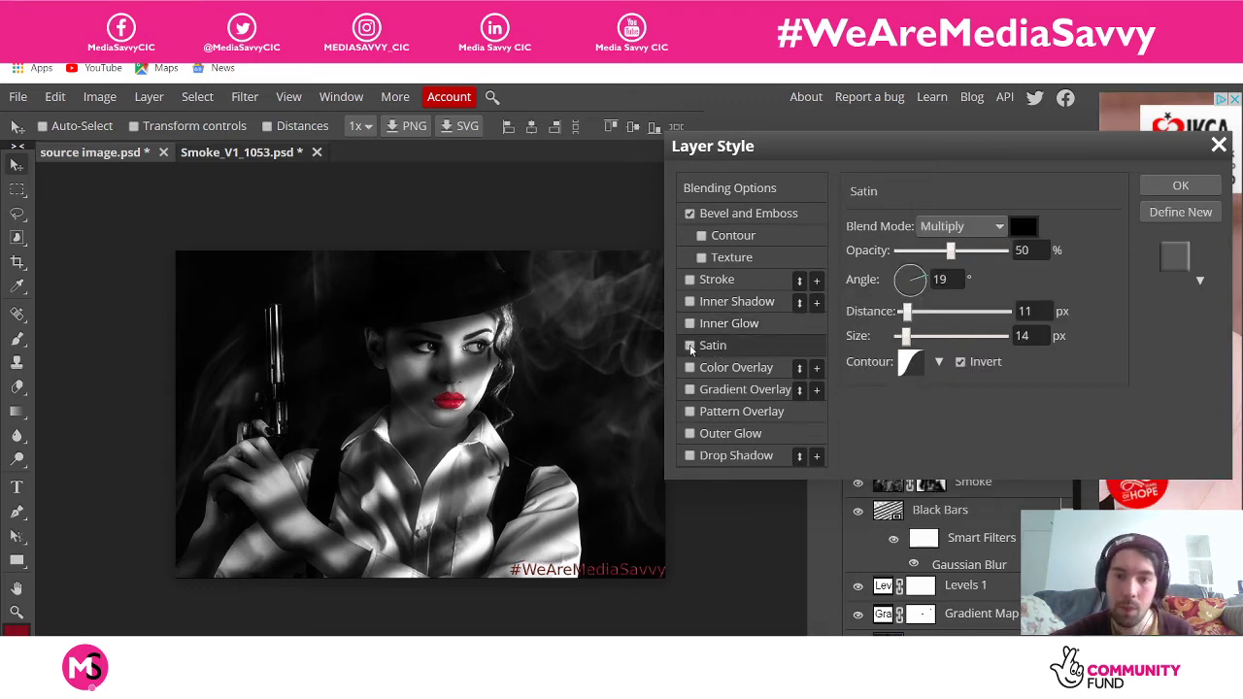
{"action": "left_click", "coordinate": [742, 391]}
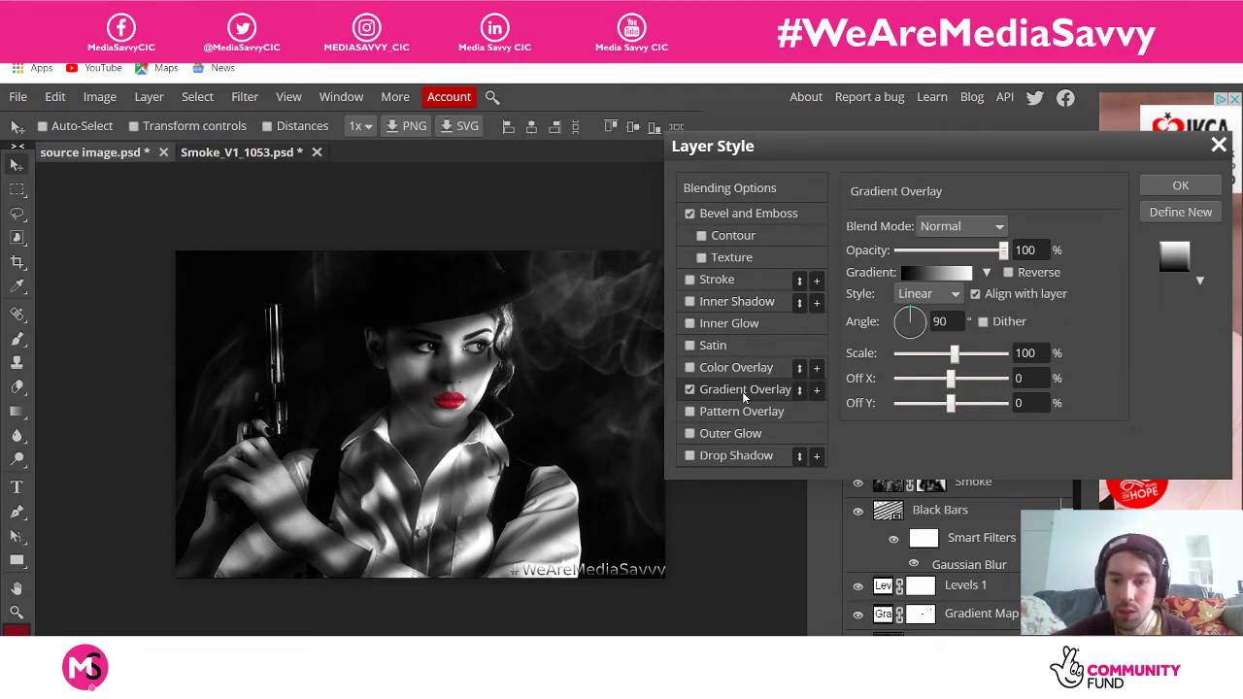
Remove the Gradient Overlay, try and discard an Outer Glow, and raise bevel size to 8 px
{"action": "left_click", "coordinate": [690, 391]}
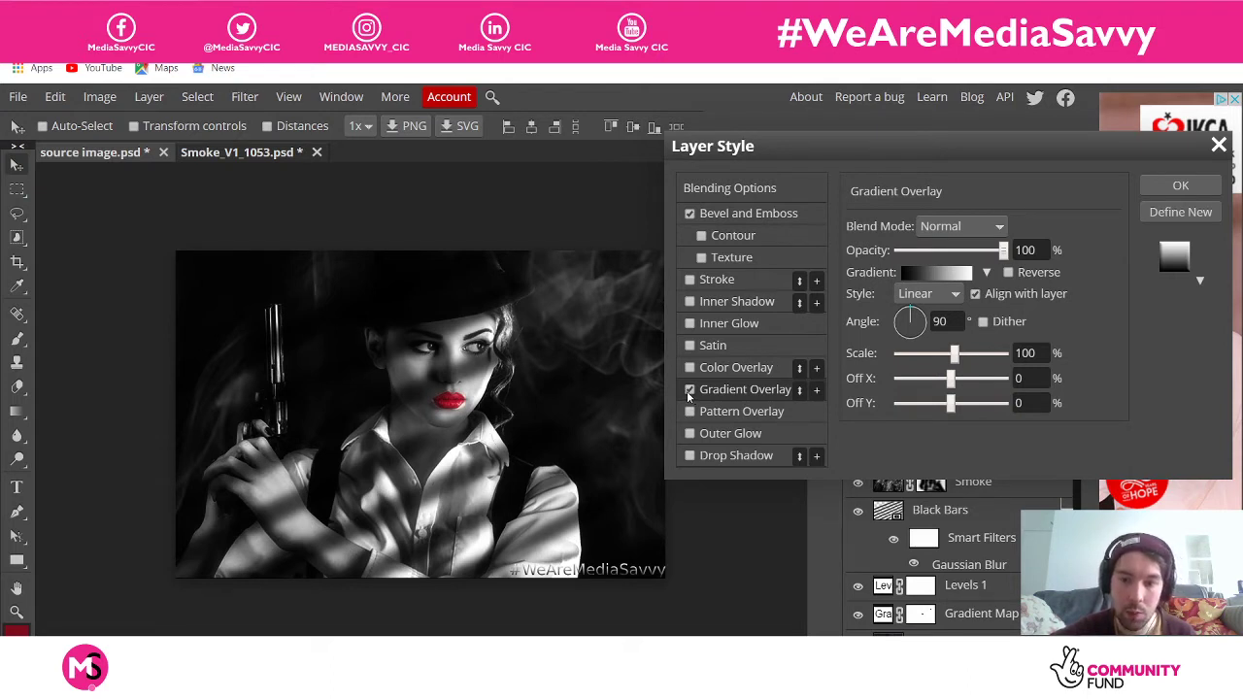
{"action": "left_click", "coordinate": [741, 436]}
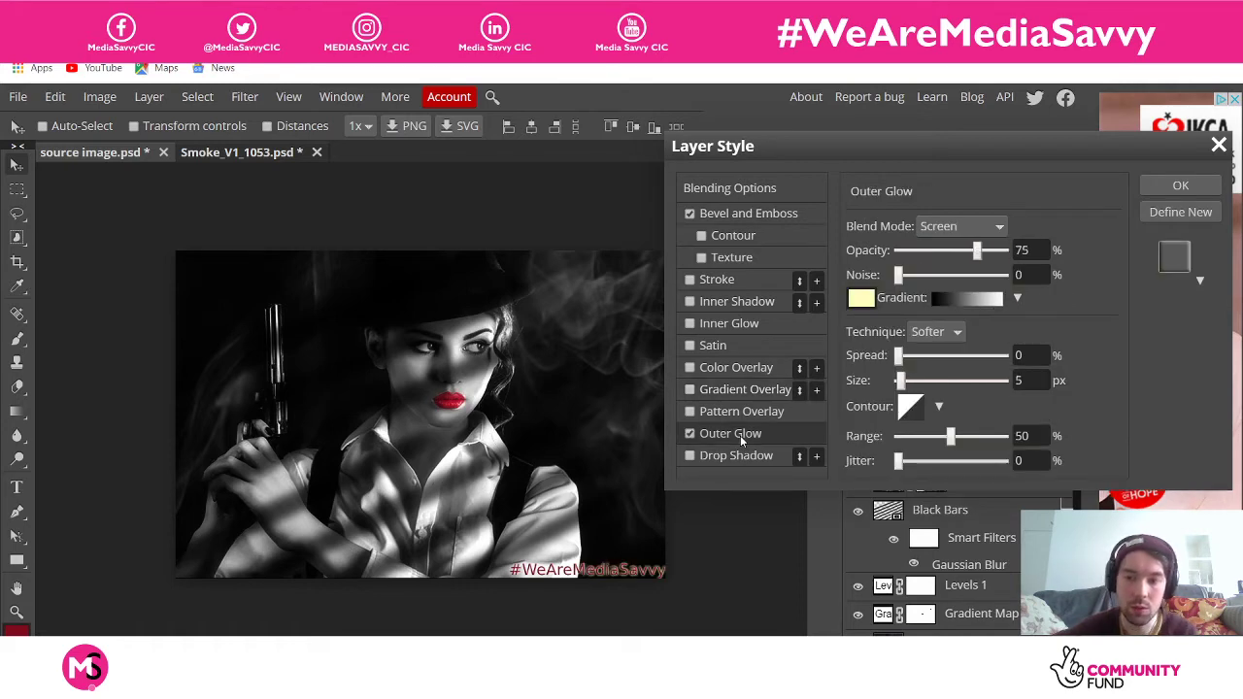
{"action": "left_click", "coordinate": [860, 299]}
{"action": "left_click_drag", "start_coordinate": [340, 379], "coordinate": [332, 448]}
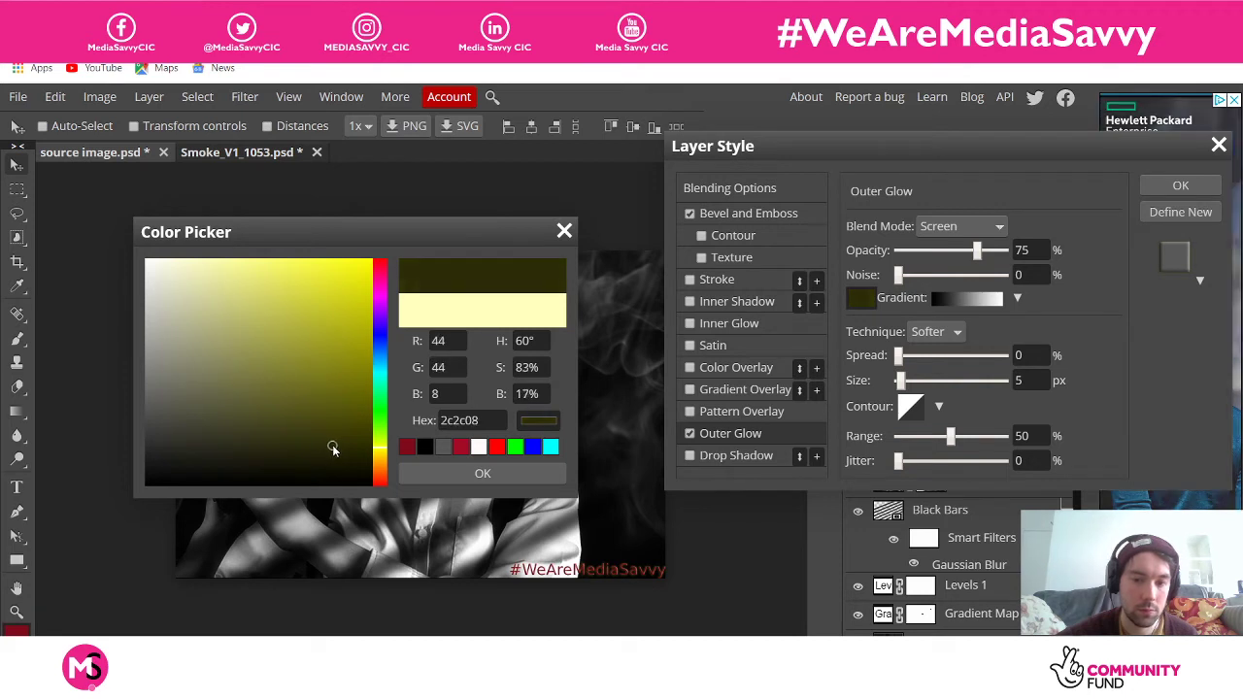
{"action": "left_click", "coordinate": [565, 231]}
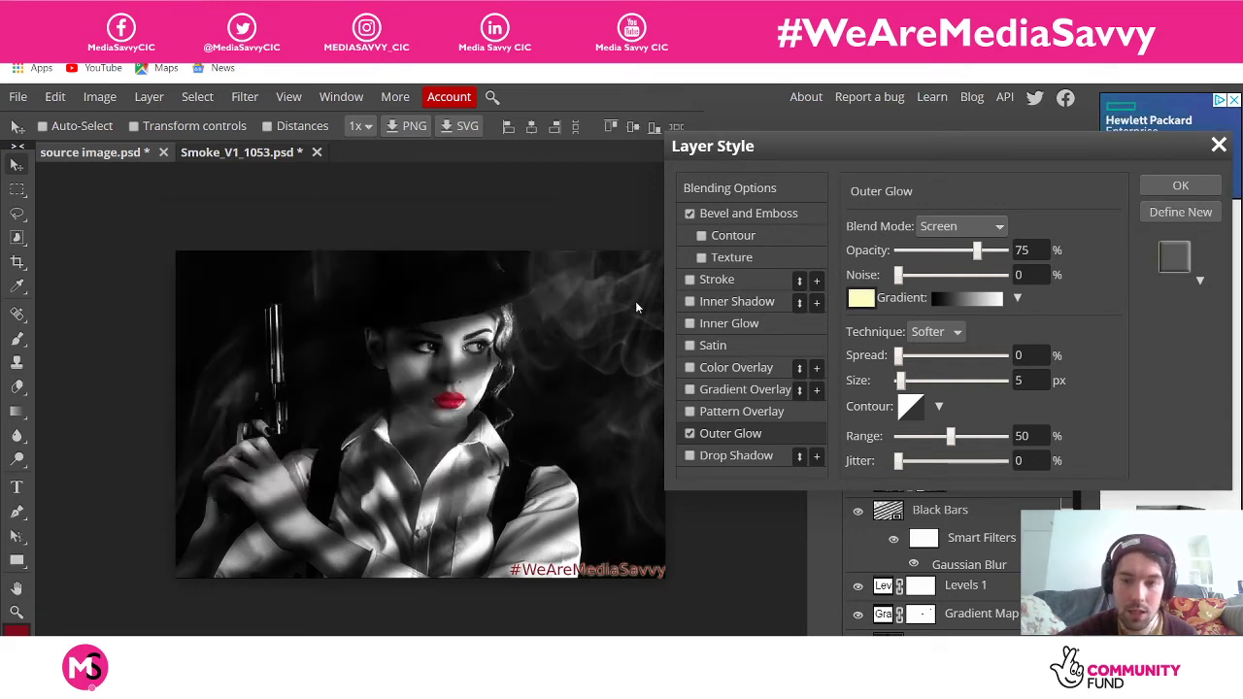
{"action": "left_click", "coordinate": [689, 435]}
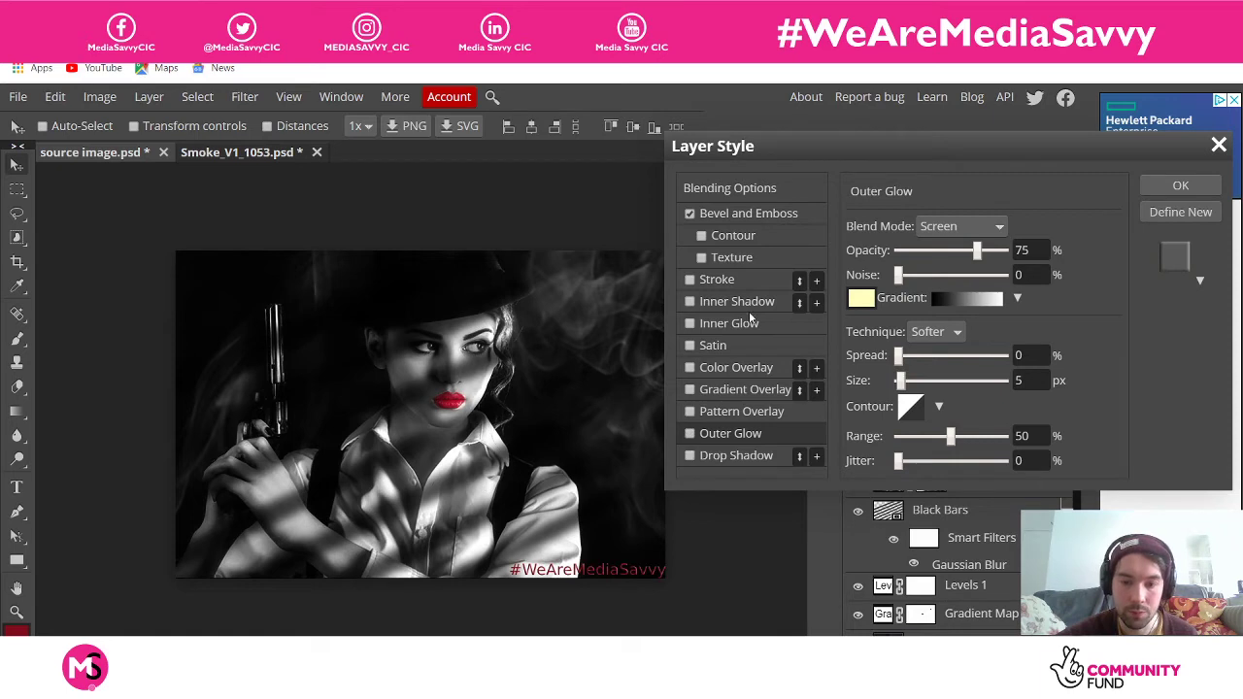
{"action": "left_click", "coordinate": [776, 214]}
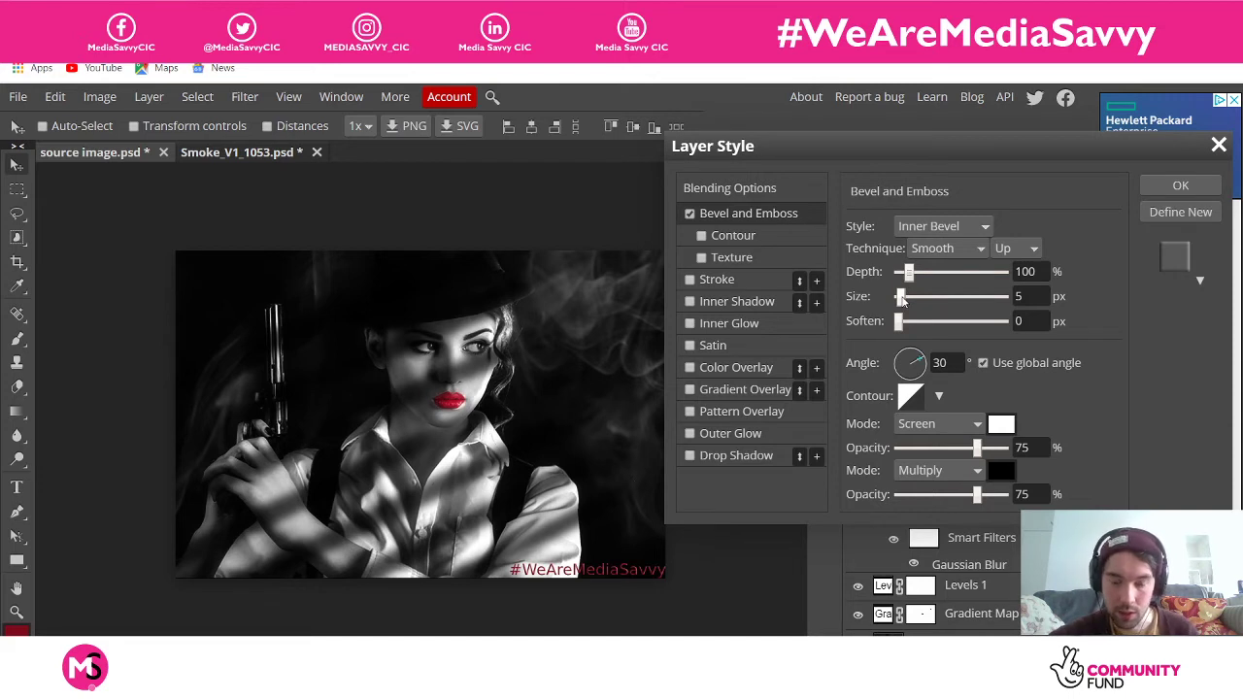
{"action": "left_click_drag", "start_coordinate": [902, 299], "coordinate": [902, 297]}
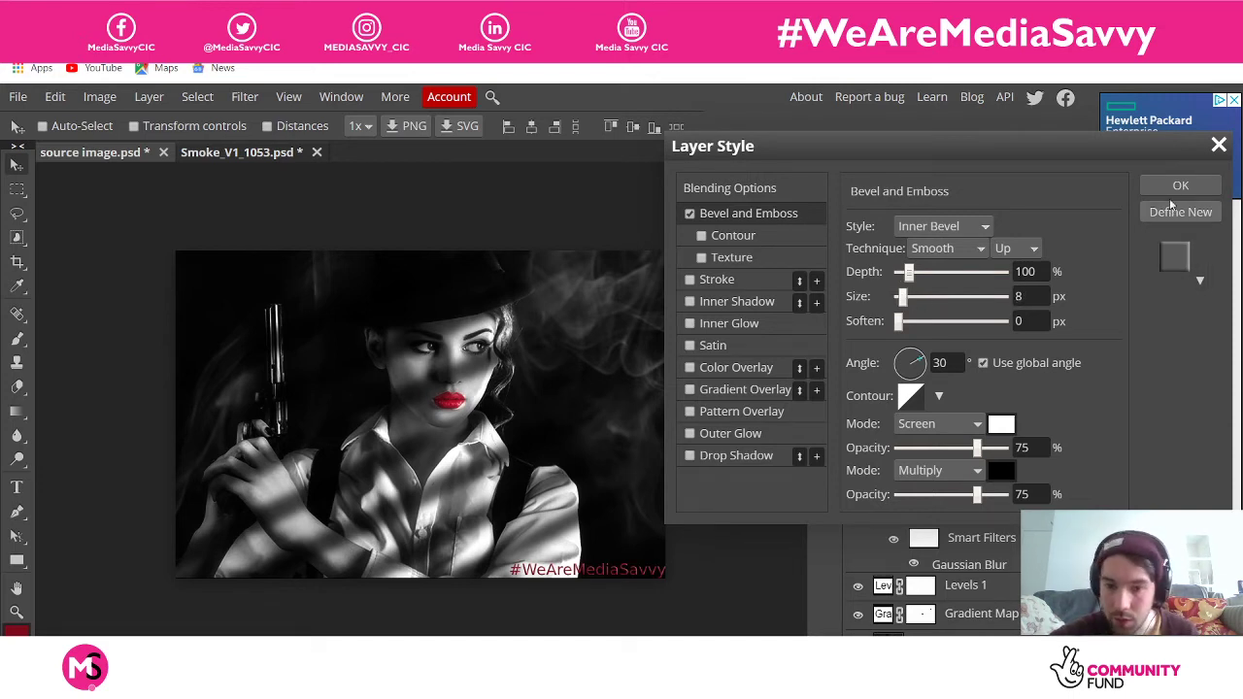
Close Layer Style, reselect and commit the caption text, then open the File menu
{"action": "left_click", "coordinate": [1219, 146]}
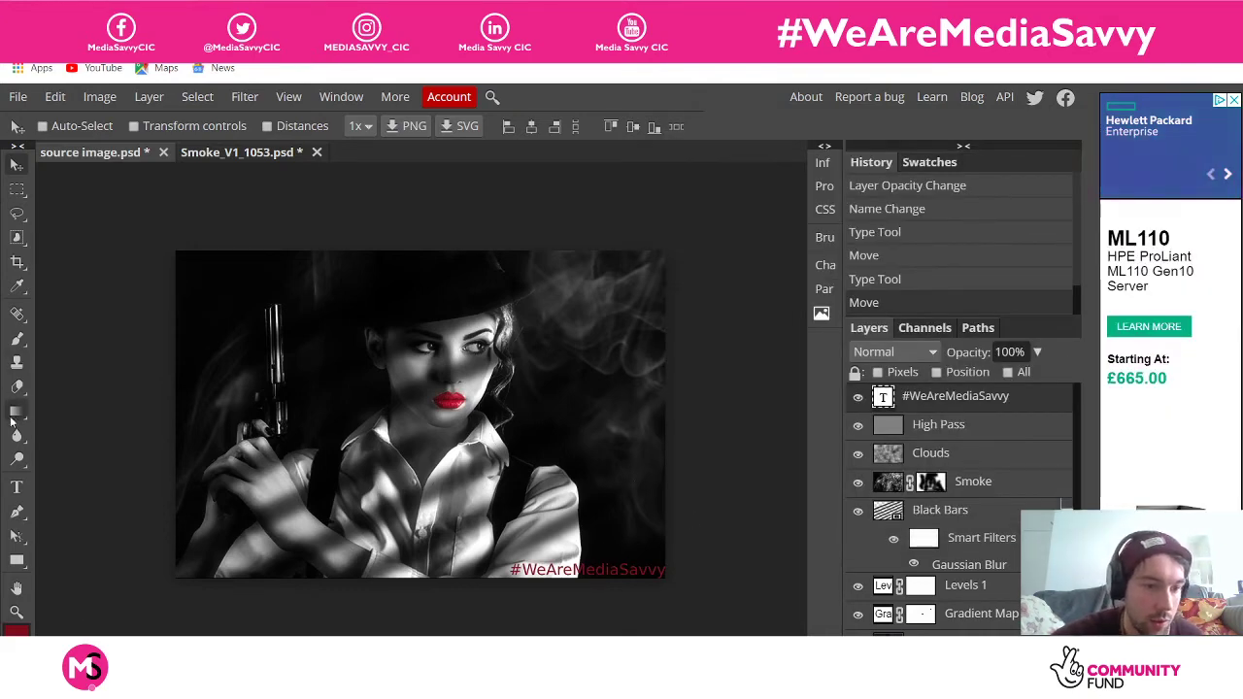
{"action": "left_click", "coordinate": [16, 487]}
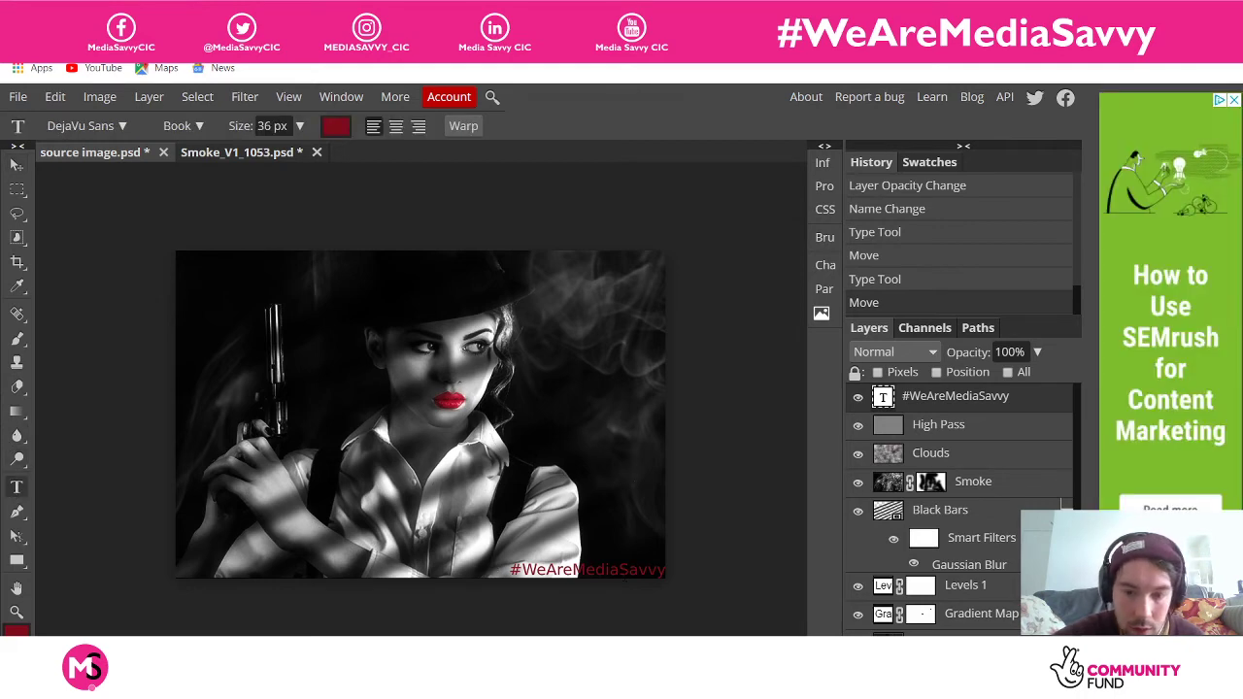
{"action": "left_click_drag", "start_coordinate": [522, 570], "coordinate": [624, 573]}
{"action": "key", "text": "ctrl+a"}
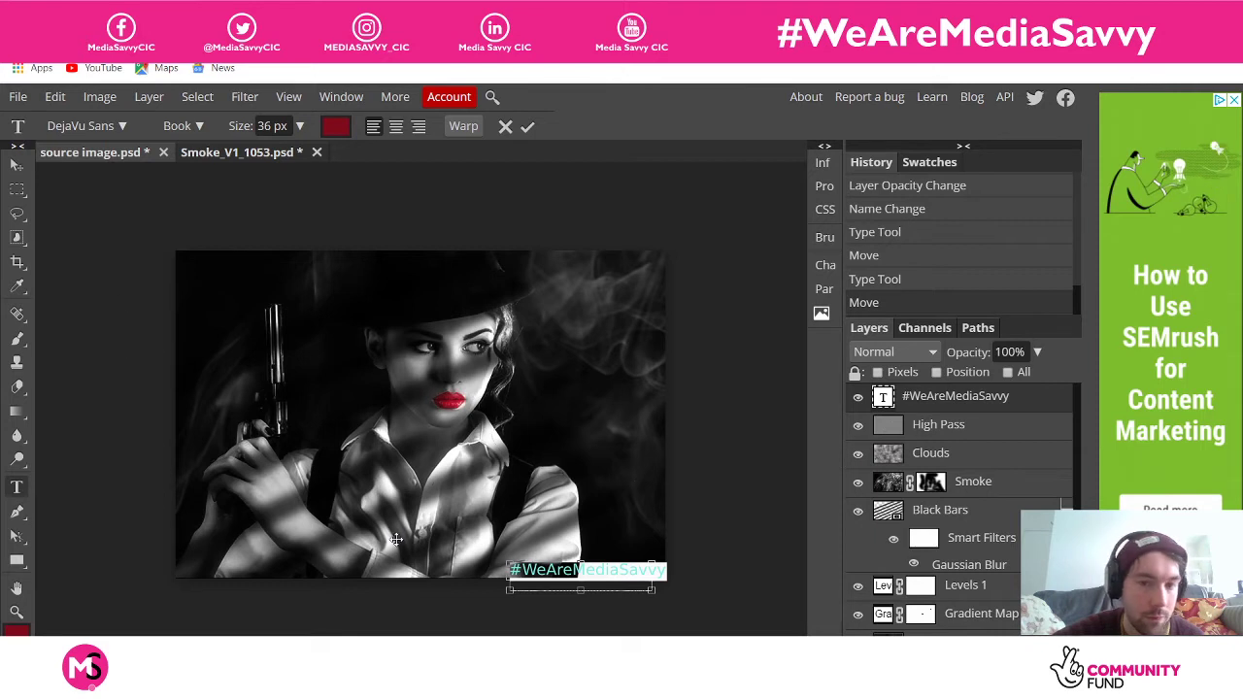
{"action": "left_click", "coordinate": [528, 126]}
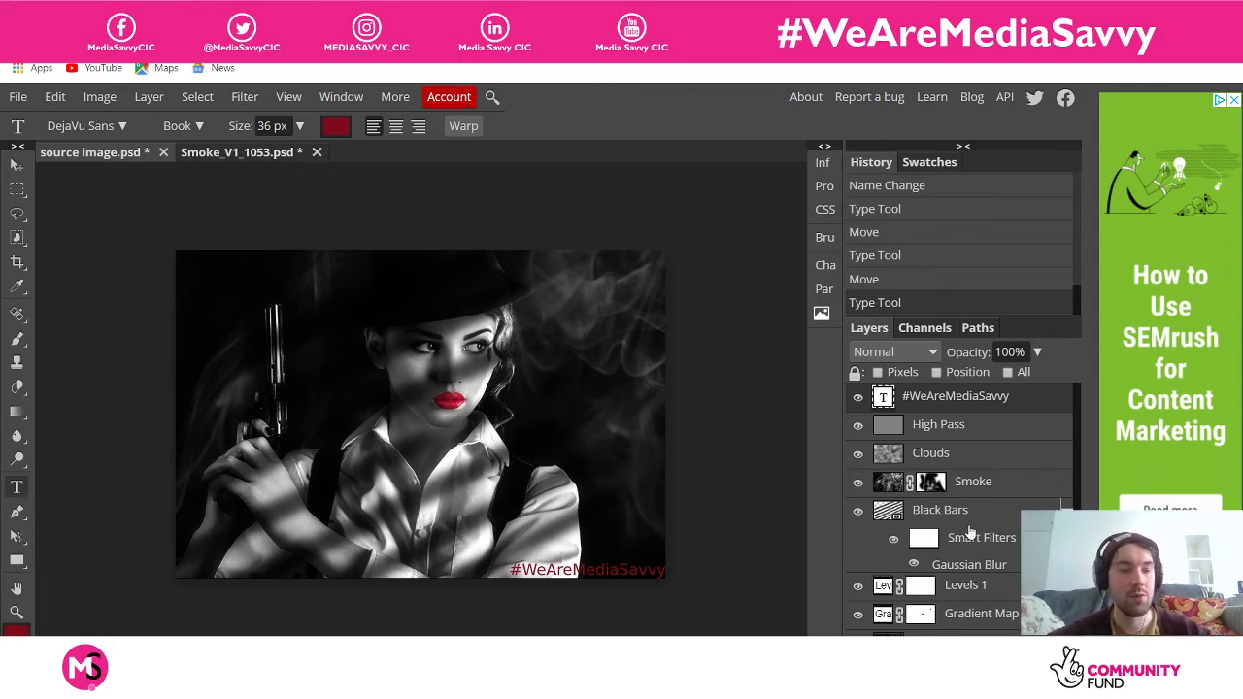
{"action": "scroll", "coordinate": [968, 531], "scroll_direction": "down", "scroll_amount": 1}
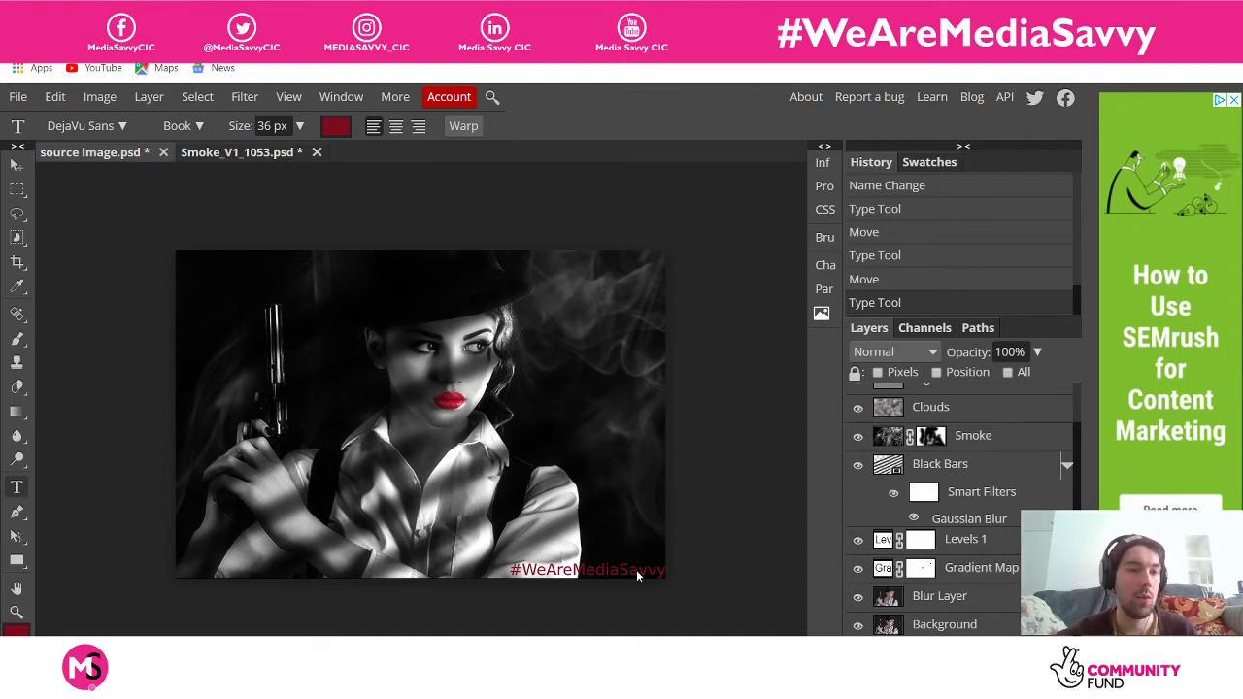
{"action": "left_click", "coordinate": [12, 100]}
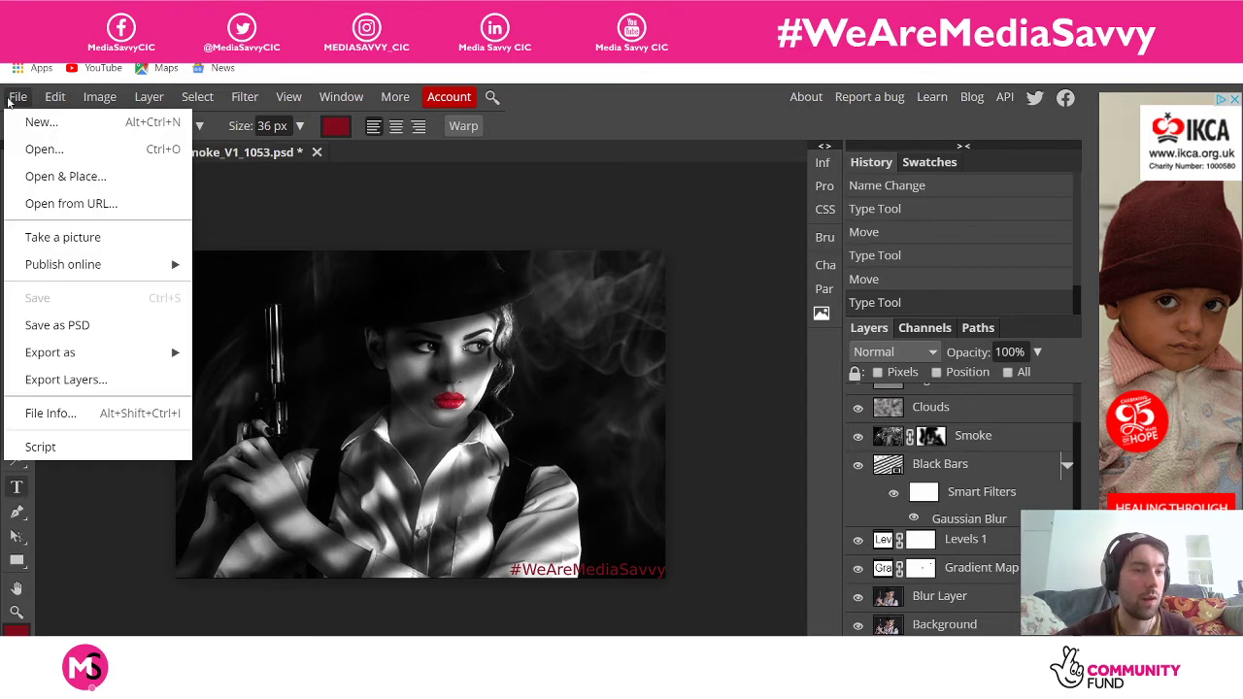
Save the project as a PSD, then bring up the File > Export as submenu
{"action": "left_click", "coordinate": [78, 331]}
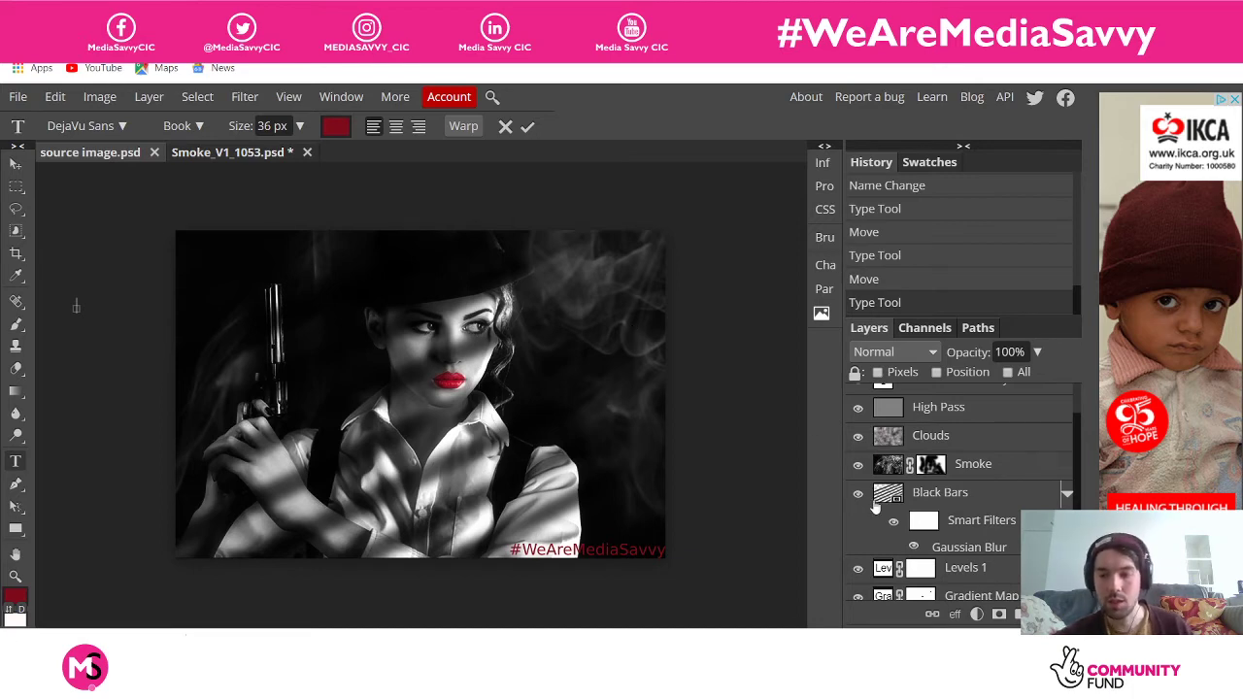
{"action": "scroll", "coordinate": [969, 536], "scroll_direction": "down", "scroll_amount": 2}
{"action": "scroll", "coordinate": [969, 536], "scroll_direction": "up", "scroll_amount": 3}
{"action": "scroll", "coordinate": [969, 536], "scroll_direction": "down", "scroll_amount": 3}
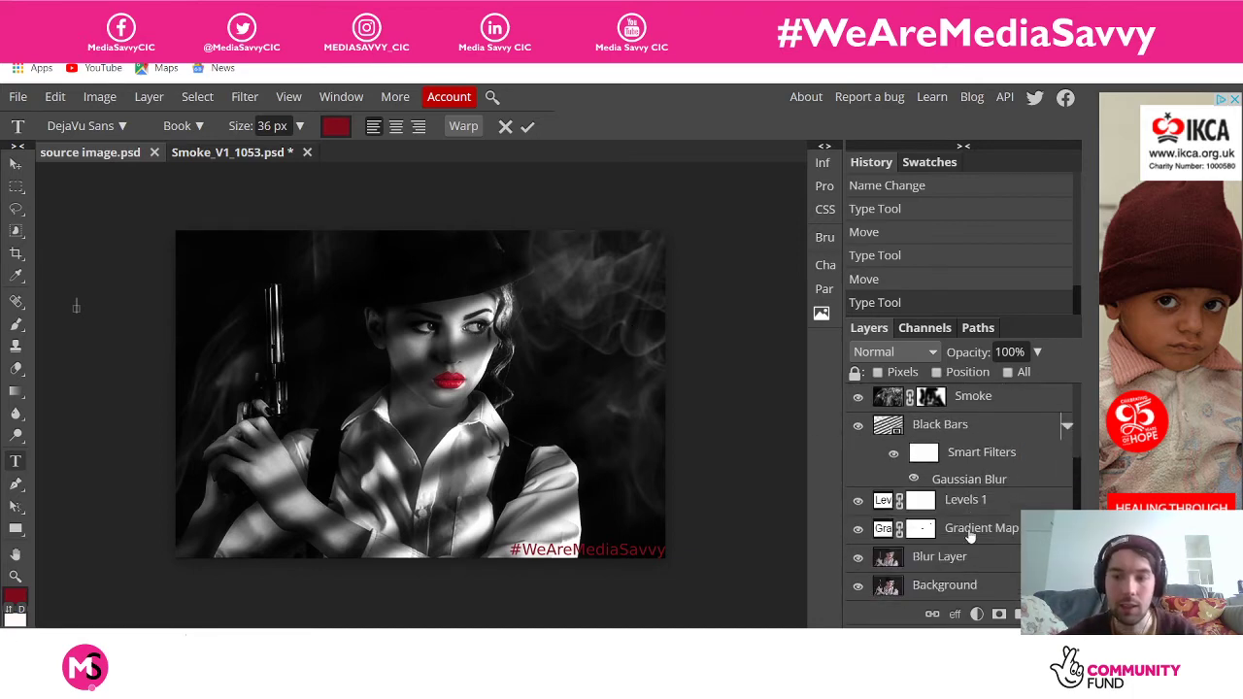
{"action": "scroll", "coordinate": [969, 536], "scroll_direction": "up", "scroll_amount": 3}
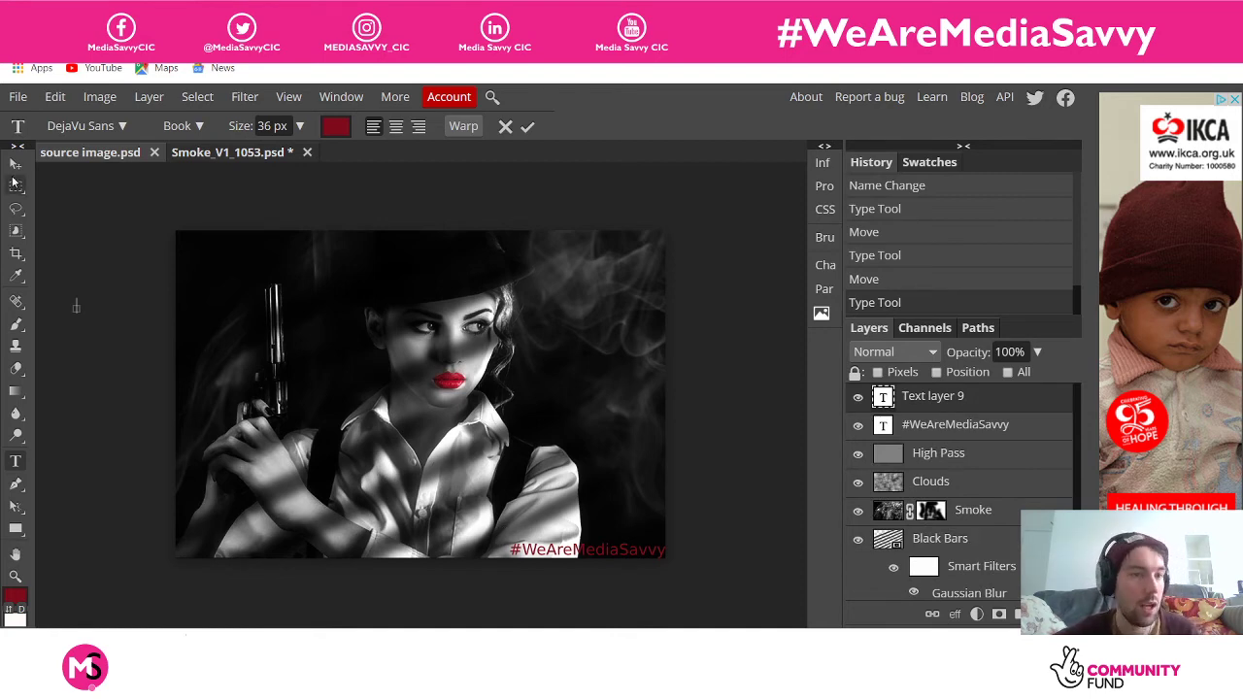
{"action": "left_click", "coordinate": [7, 100]}
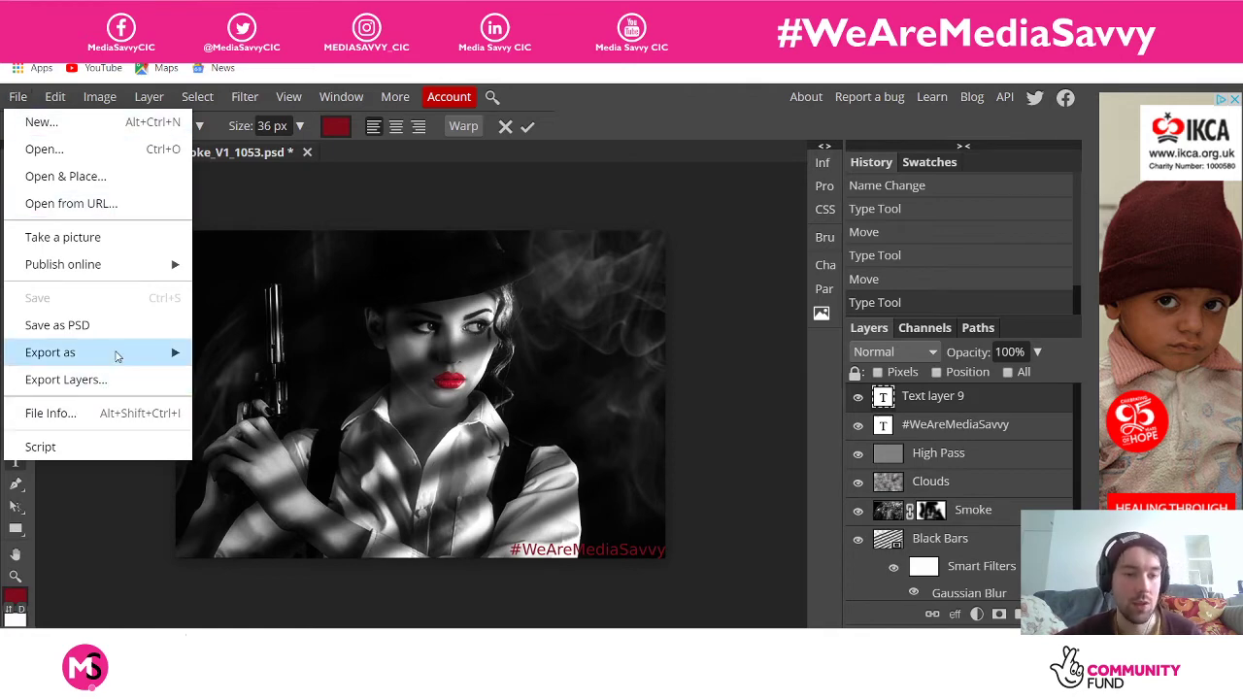
{"action": "mouse_move", "coordinate": [123, 353]}
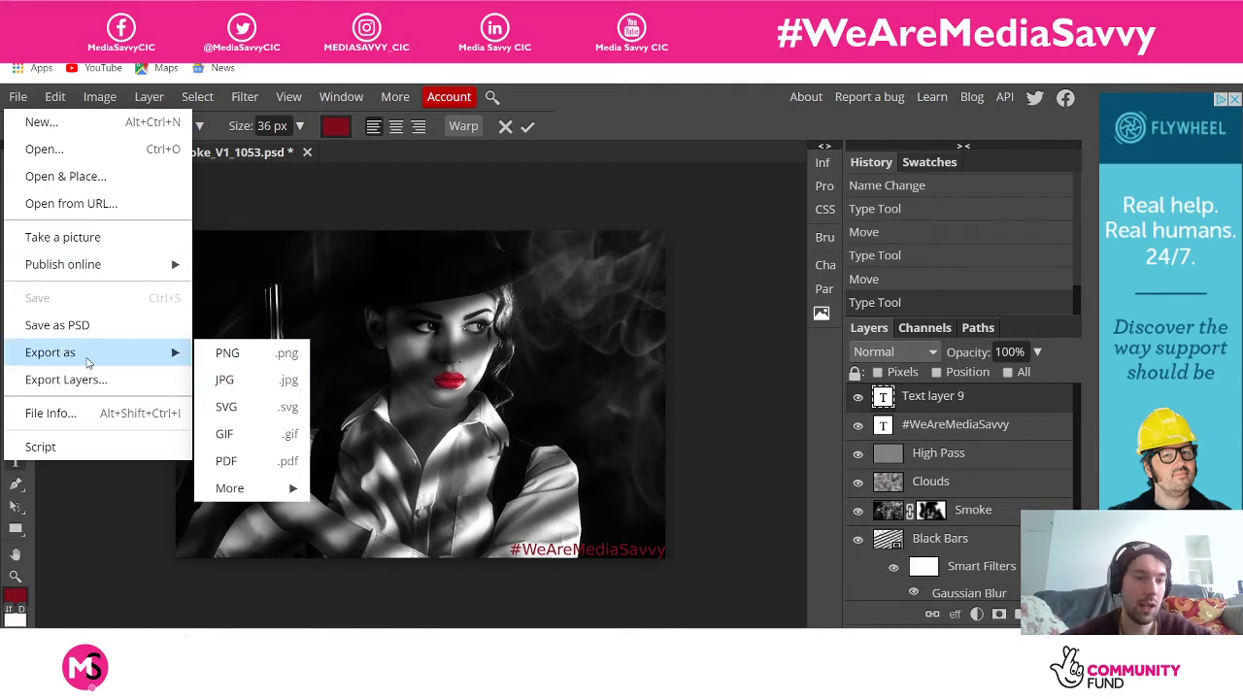
Export as JPG, keeping the format on JPG at 1136 × 760 px and 70% quality
{"action": "left_click", "coordinate": [233, 380]}
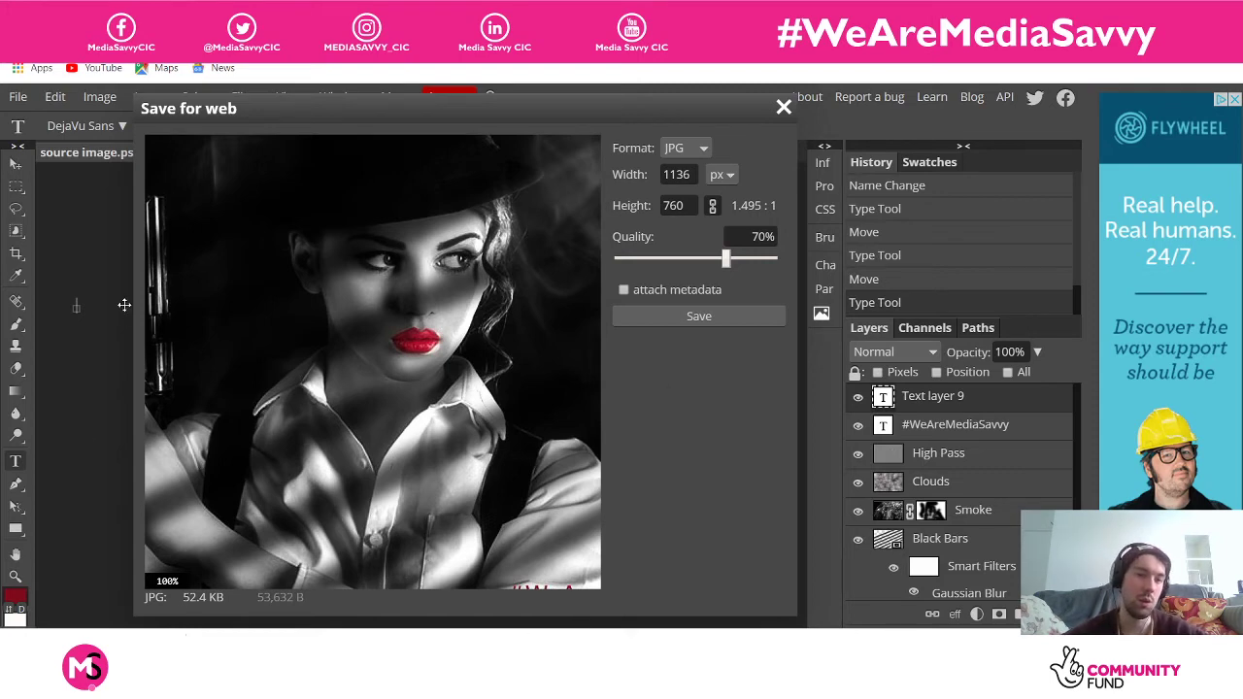
{"action": "left_click_drag", "start_coordinate": [221, 116], "coordinate": [198, 107]}
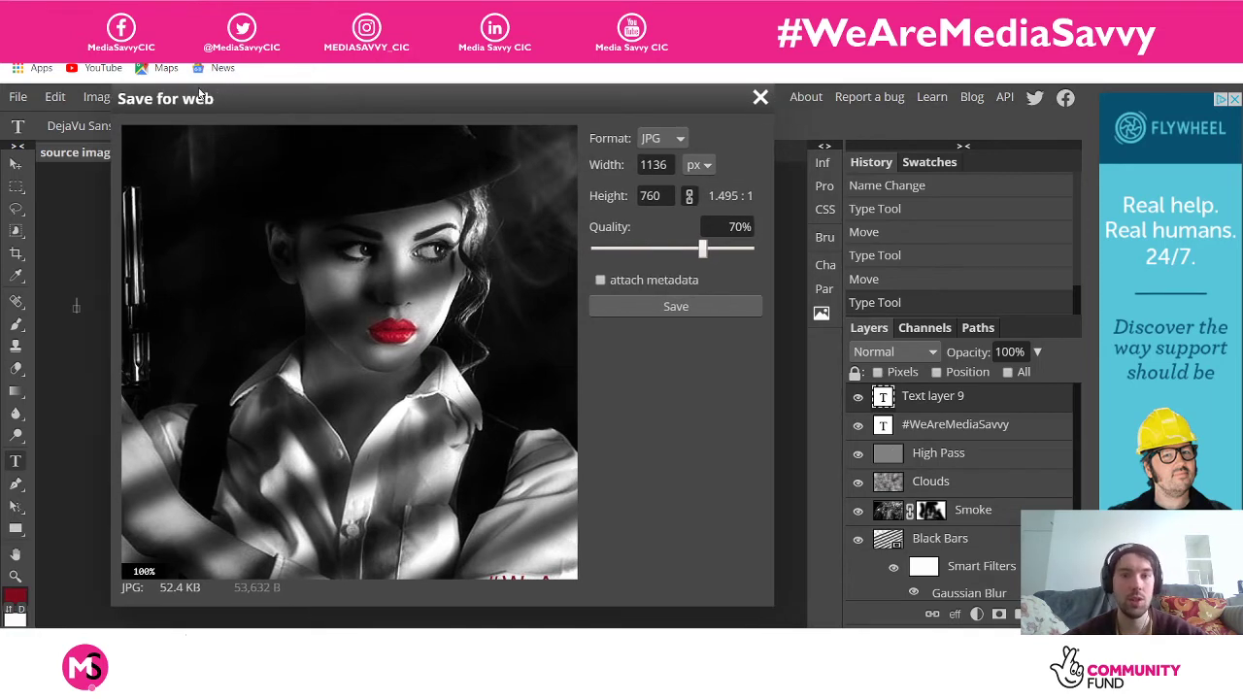
{"action": "left_click", "coordinate": [670, 137]}
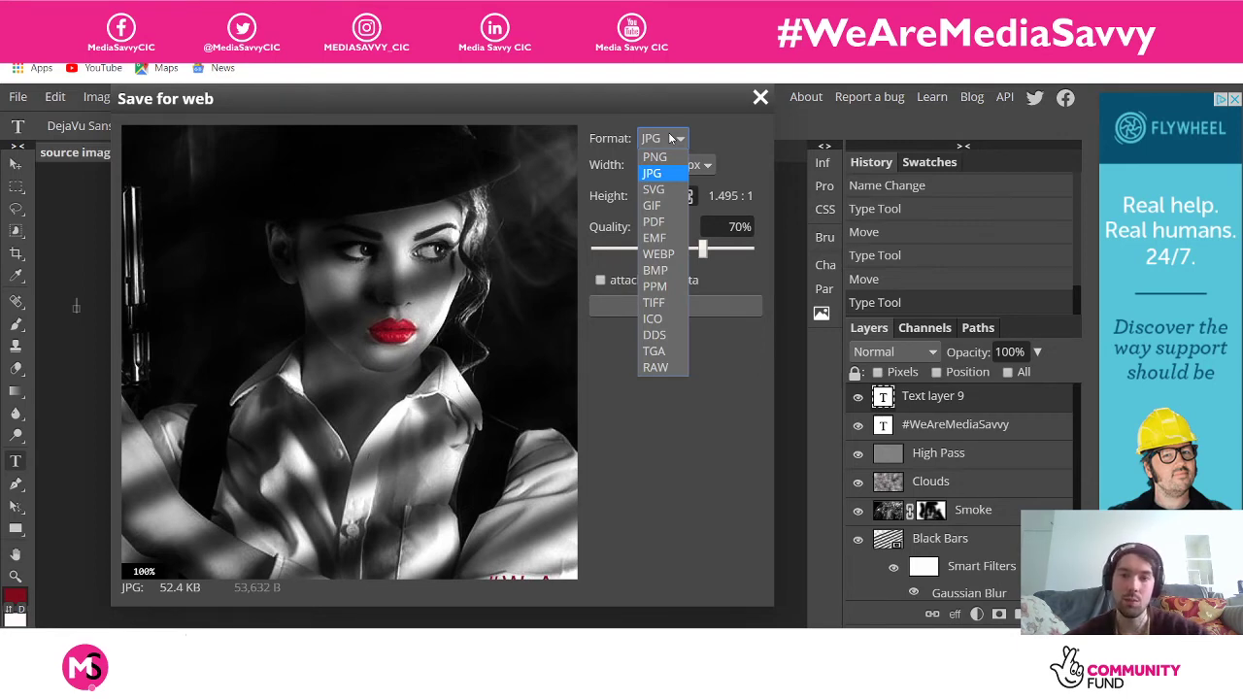
{"action": "left_click", "coordinate": [670, 138]}
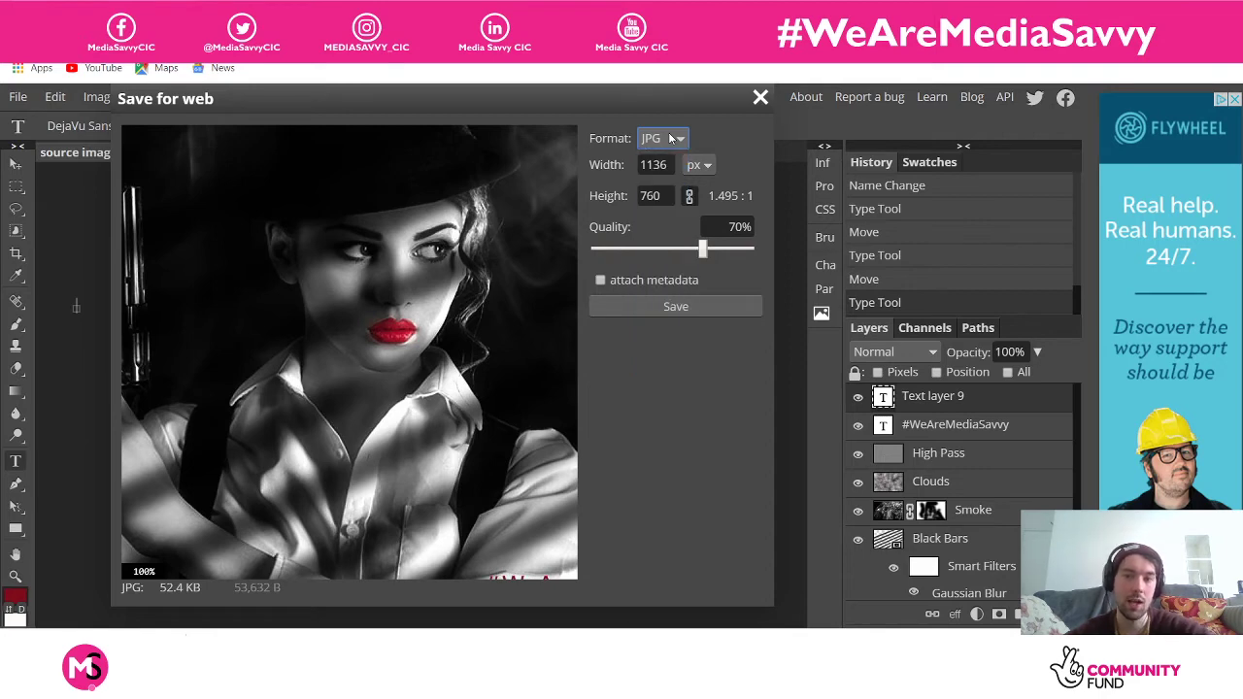
{"action": "left_click", "coordinate": [670, 138]}
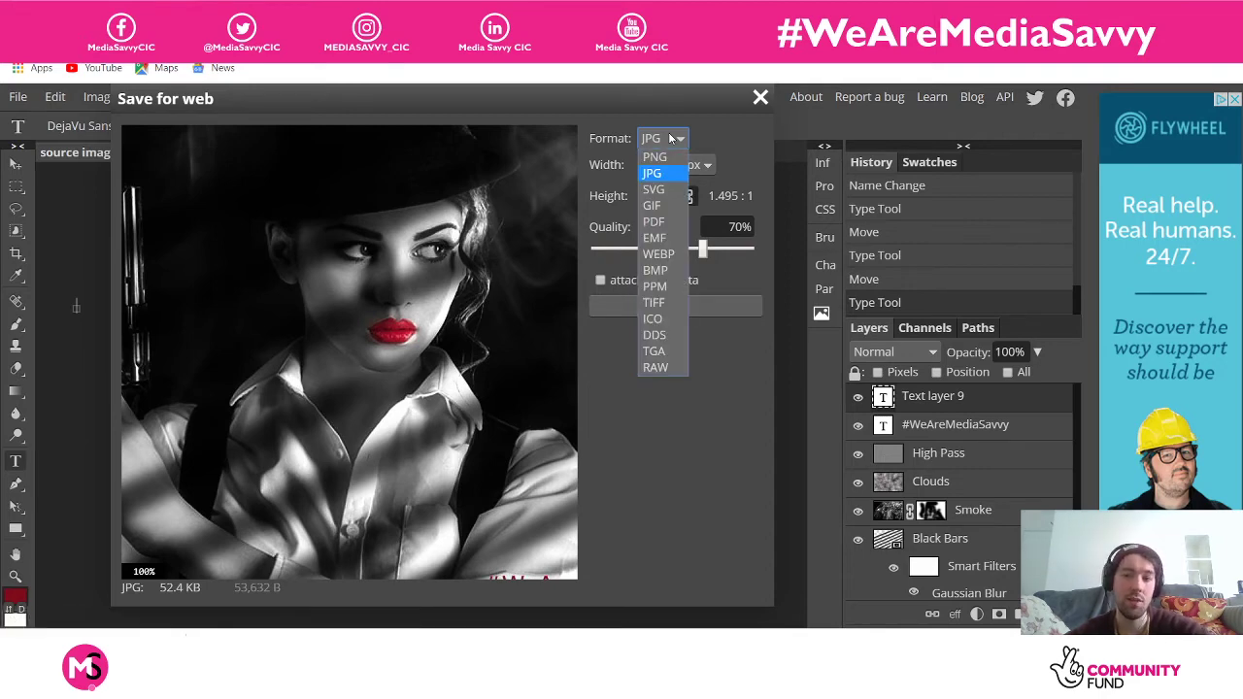
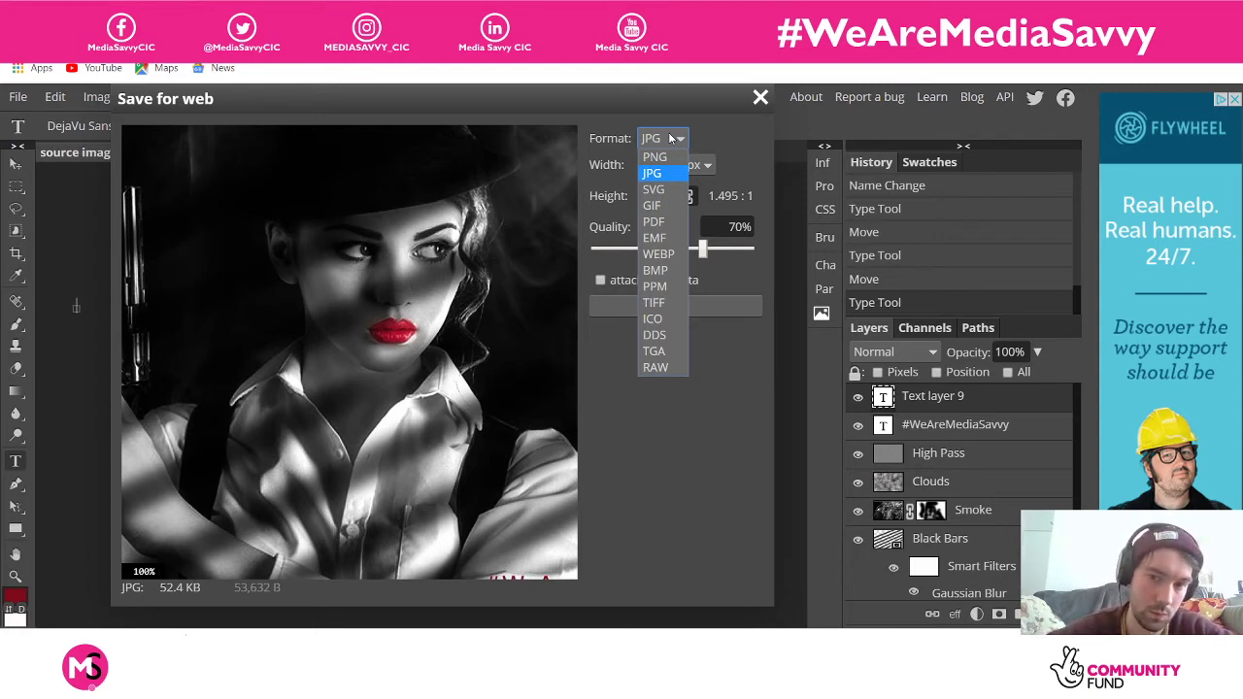
Export the image for the web as a 1136 × 760 JPG at 70% quality
{"action": "left_click", "coordinate": [723, 449]}
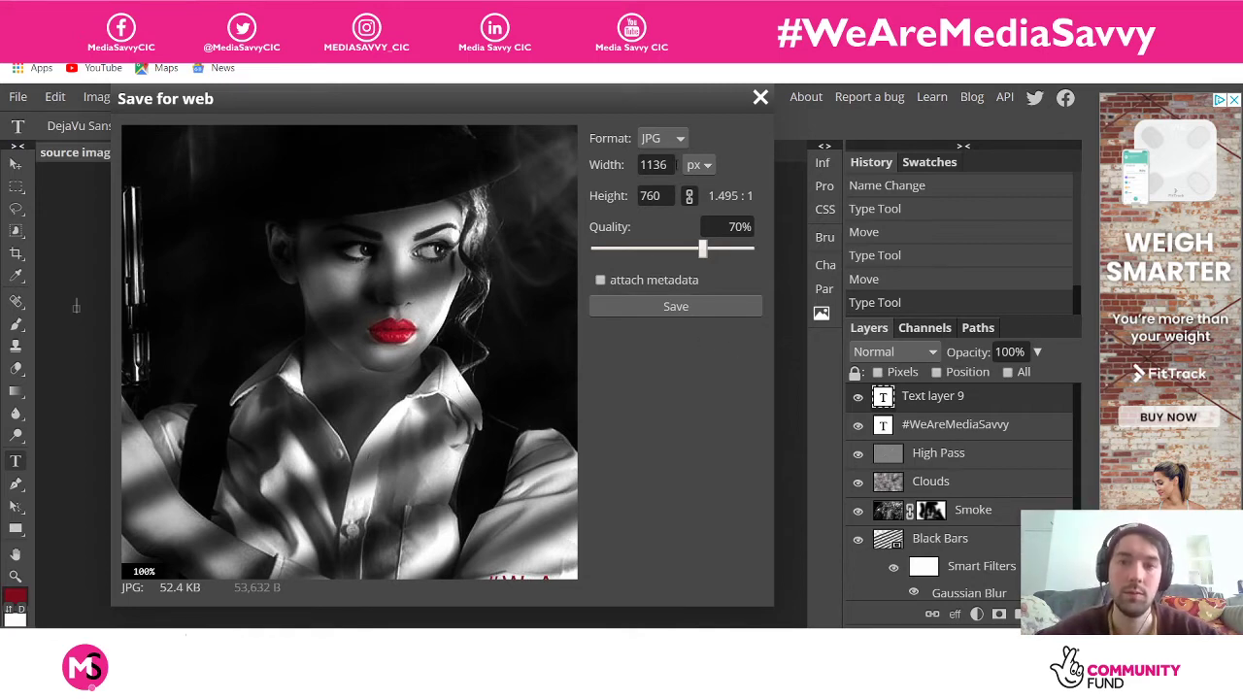
{"action": "left_click", "coordinate": [656, 137]}
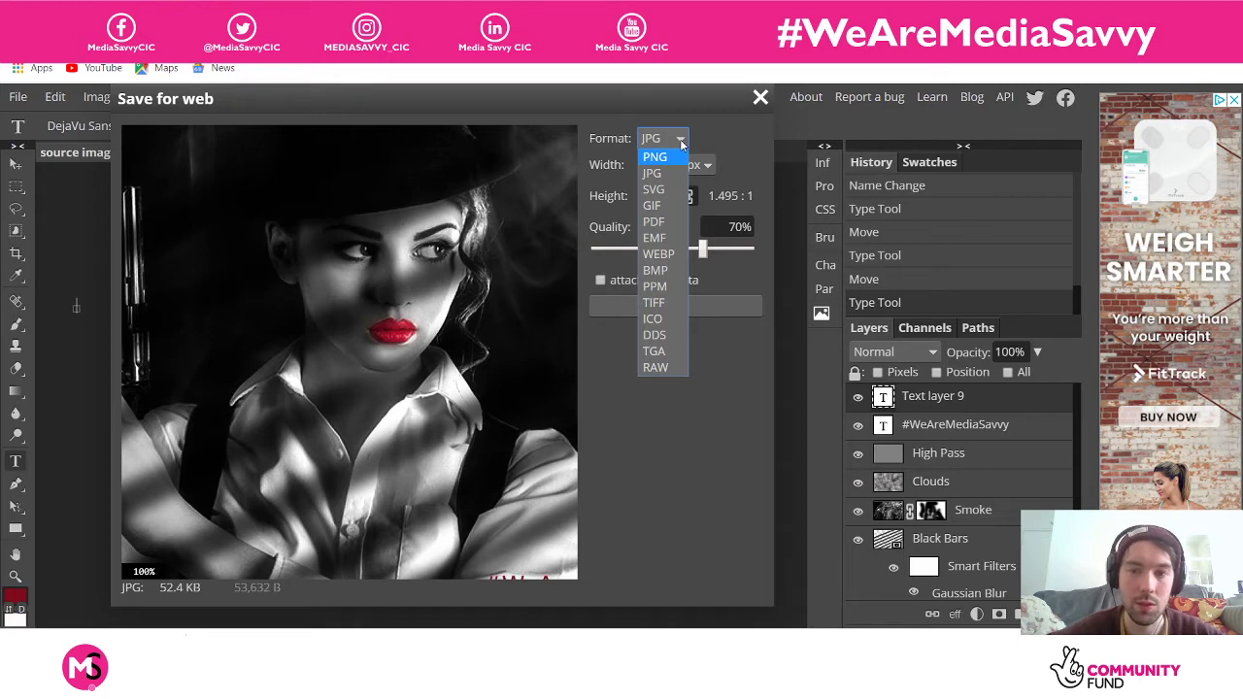
{"action": "left_click", "coordinate": [682, 143]}
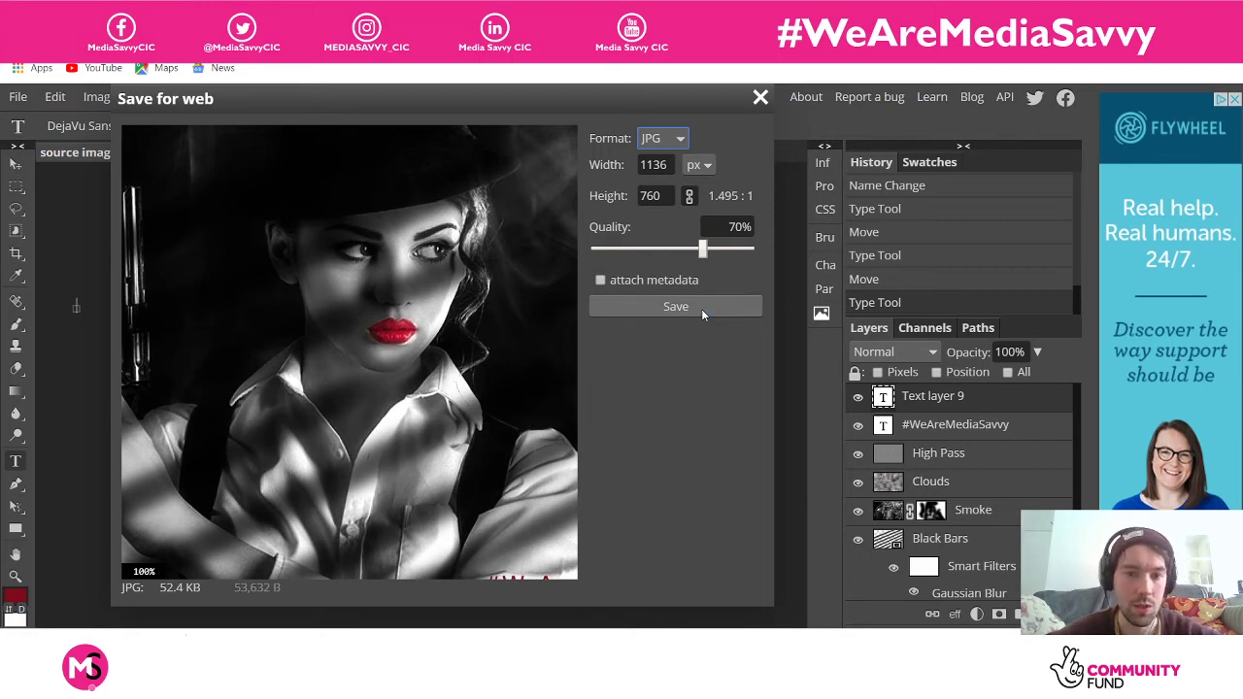
{"action": "left_click", "coordinate": [676, 308]}
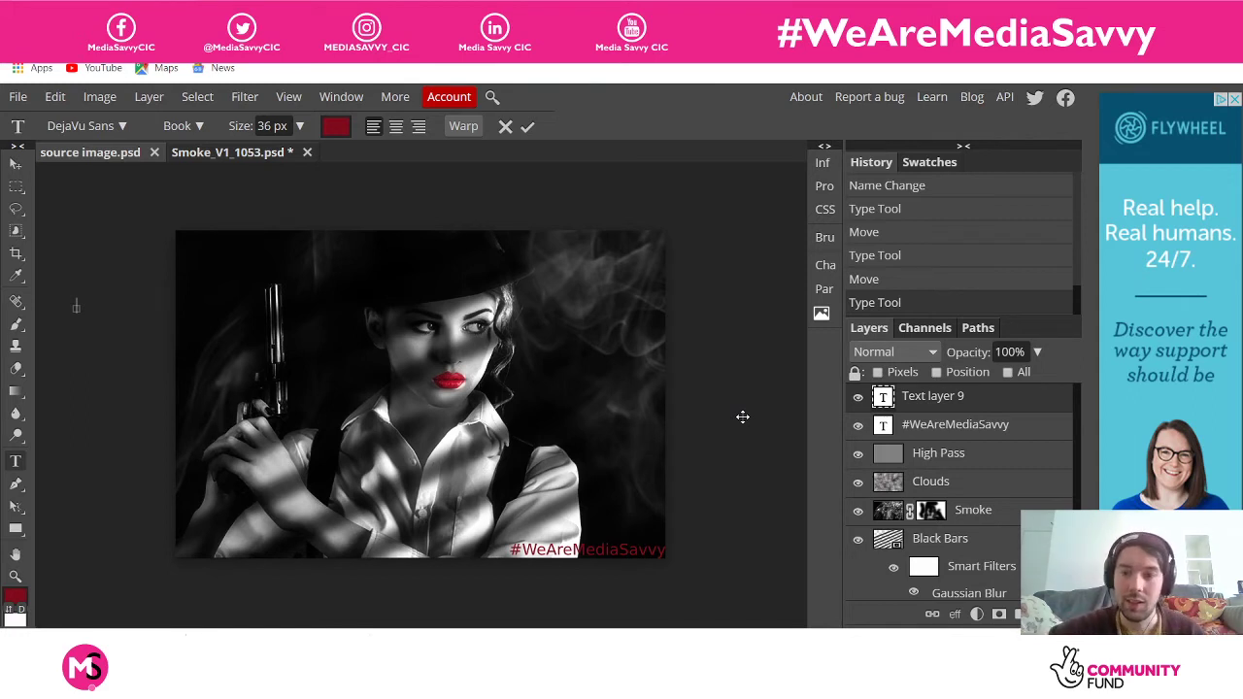
Commit the red #WeAreMediaSavvy text and delete the empty Text layer 9
{"action": "scroll", "coordinate": [991, 491], "scroll_direction": "down", "scroll_amount": 3}
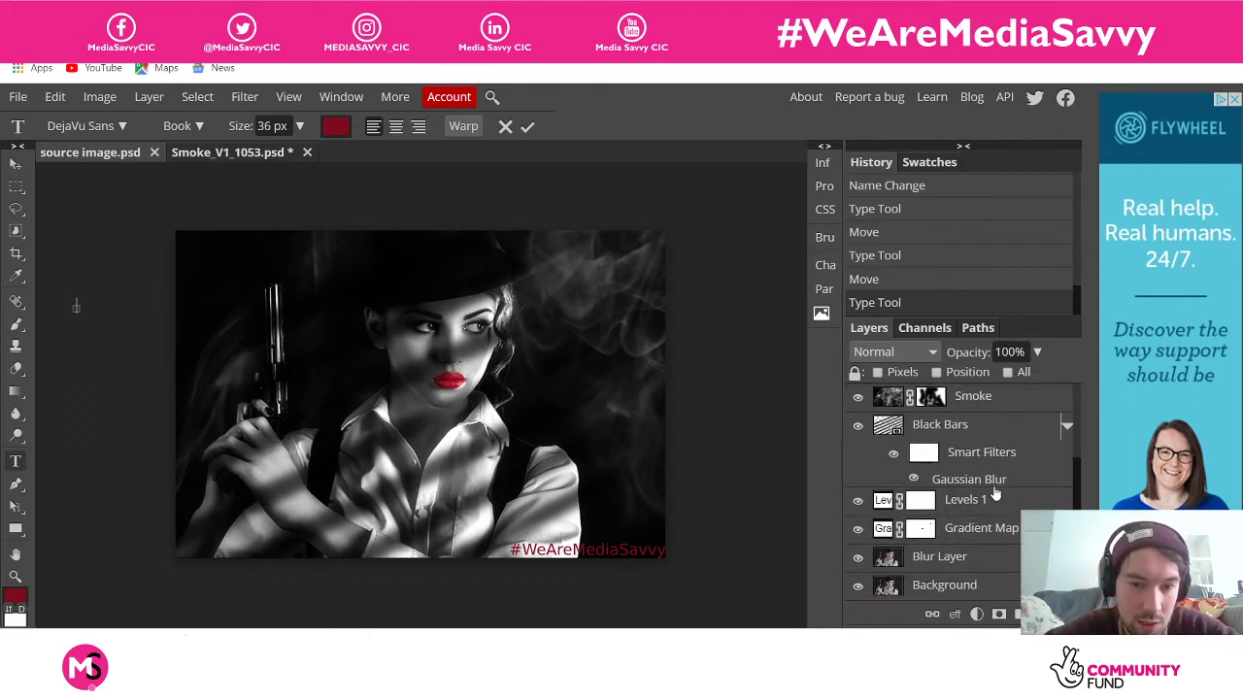
{"action": "left_click", "coordinate": [961, 586]}
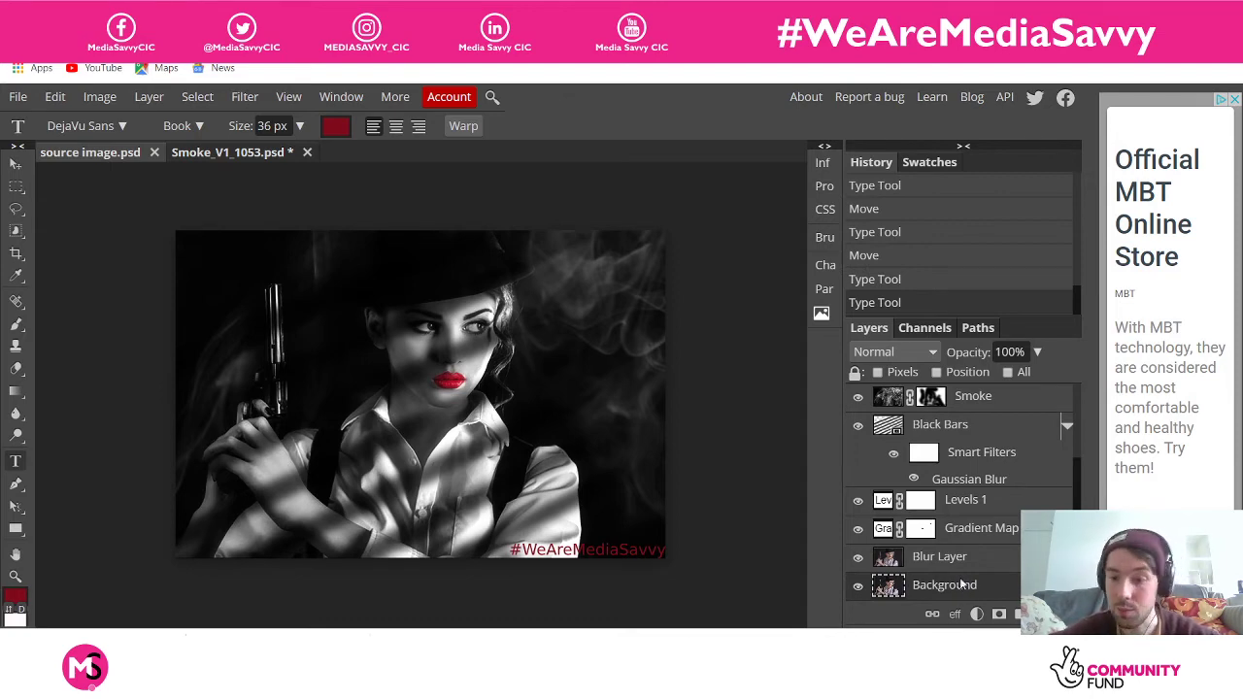
{"action": "scroll", "coordinate": [942, 583], "scroll_direction": "up", "scroll_amount": 3}
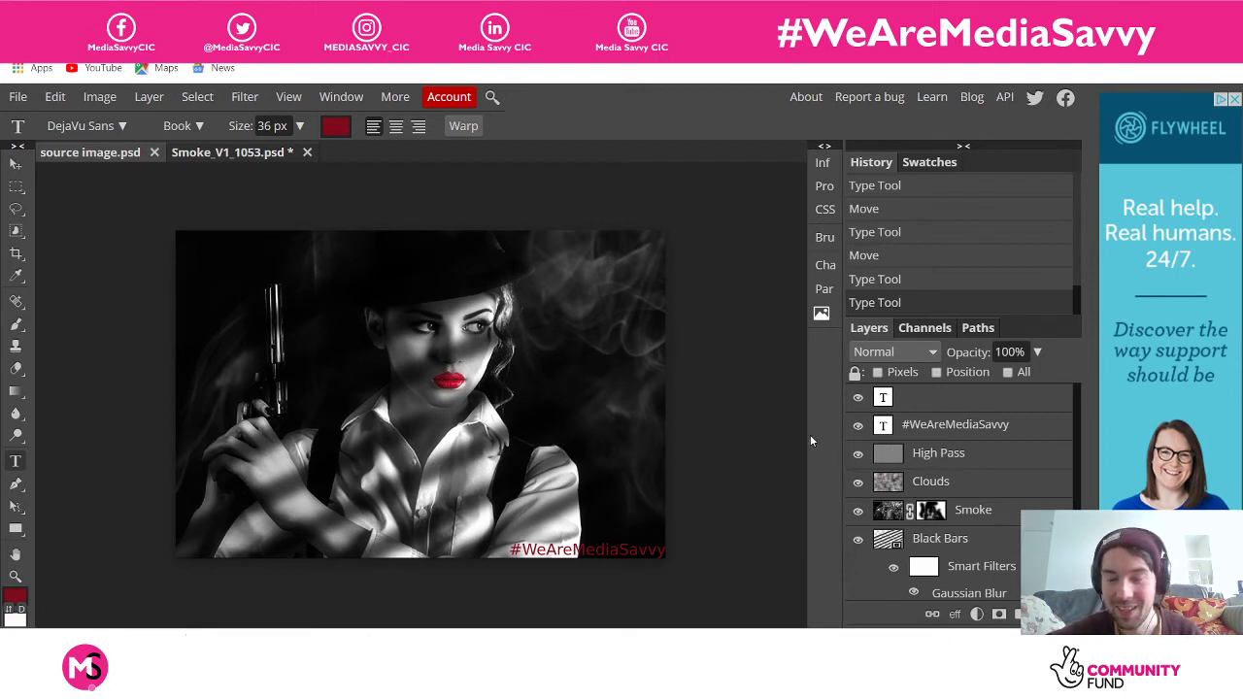
{"action": "left_click", "coordinate": [931, 399]}
{"action": "key", "text": "Delete"}
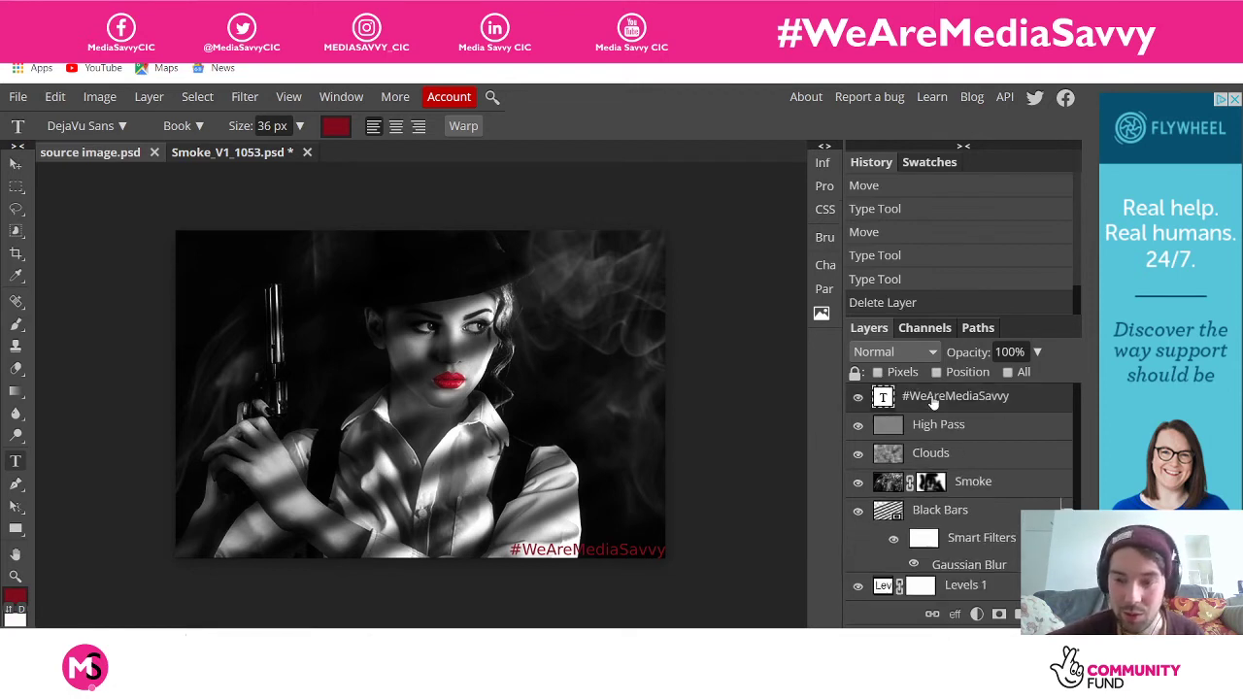
{"action": "scroll", "coordinate": [858, 417], "scroll_direction": "down", "scroll_amount": 3}
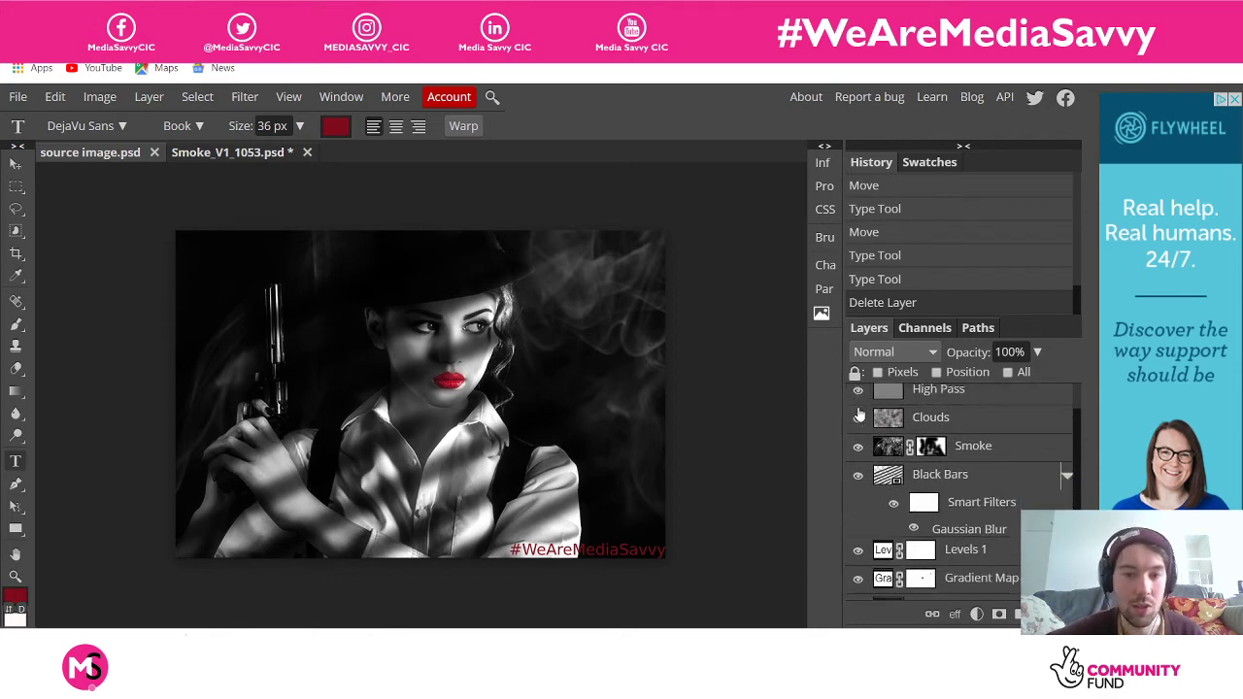
{"action": "scroll", "coordinate": [858, 426], "scroll_direction": "up", "scroll_amount": 3}
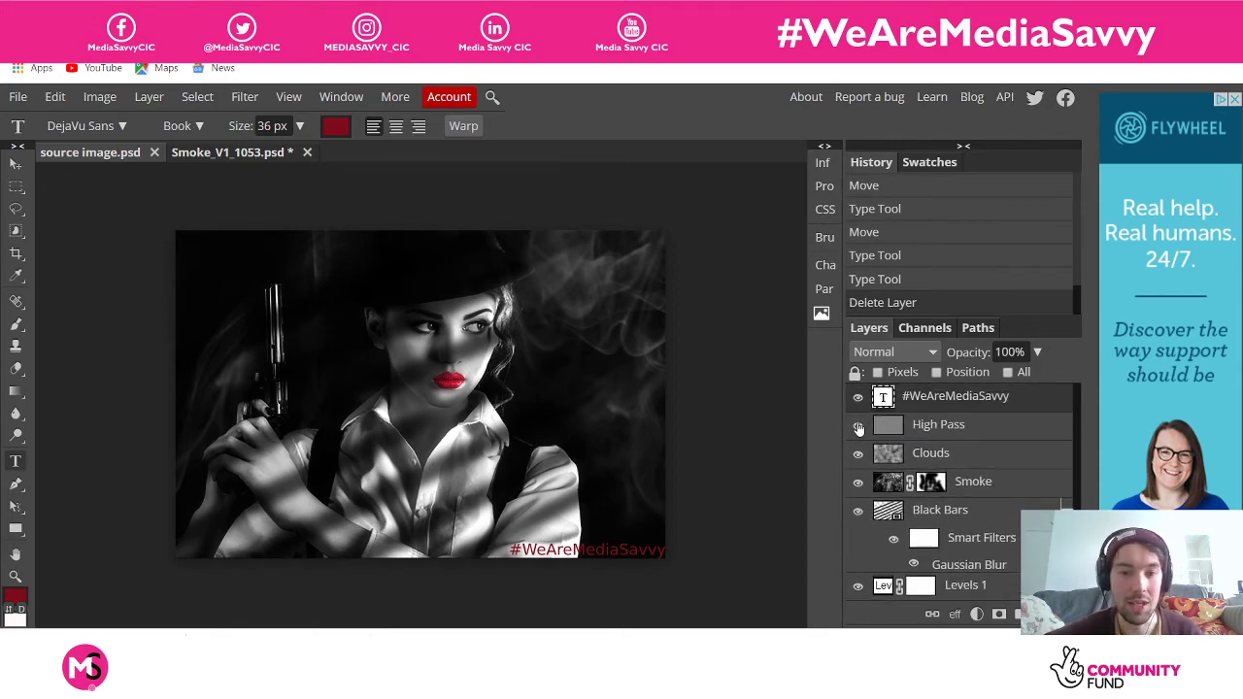
Toggle the #WeAreMediaSavvy watermark on and off, leaving it hidden
{"action": "left_click", "coordinate": [859, 398]}
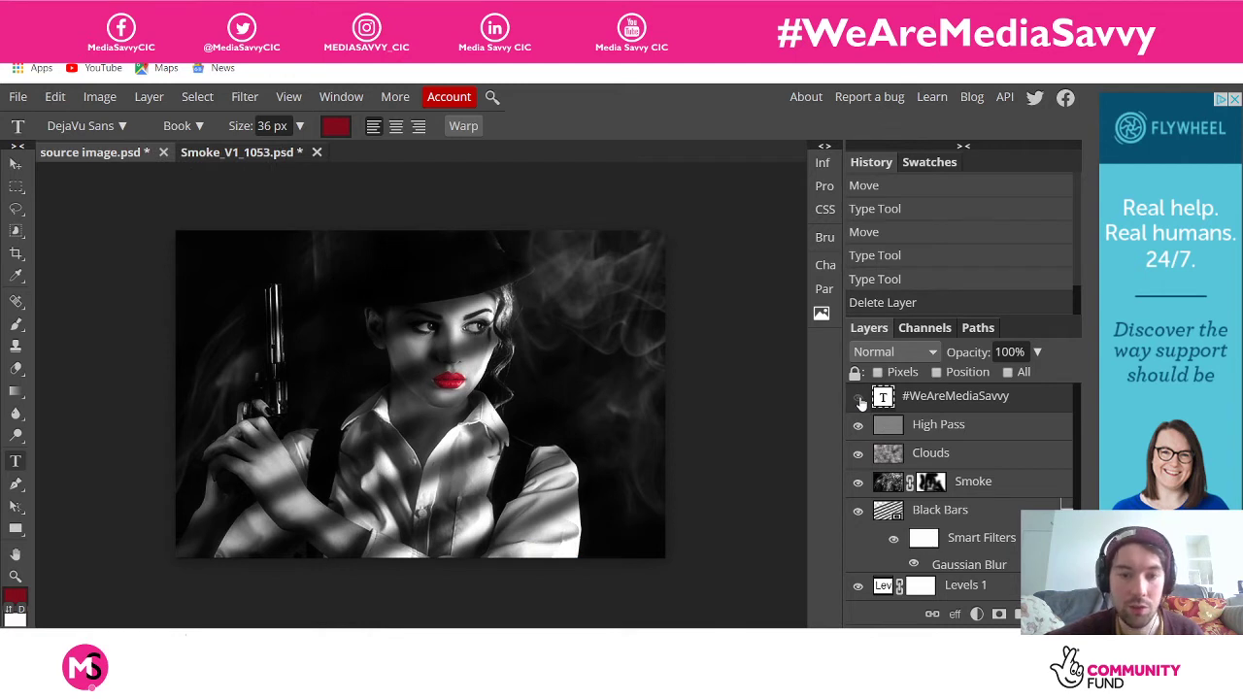
{"action": "left_click", "coordinate": [859, 398]}
{"action": "left_click", "coordinate": [858, 398]}
{"action": "left_click", "coordinate": [858, 399]}
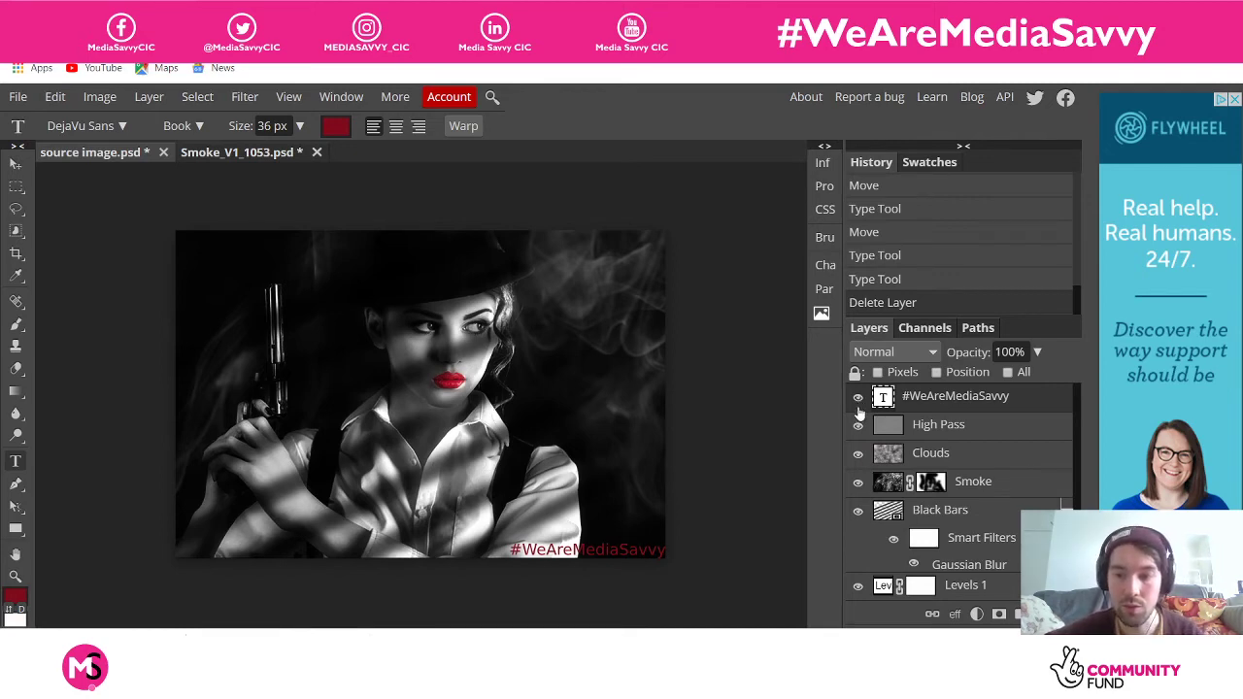
{"action": "left_click", "coordinate": [857, 399]}
Hide Smoke, Black Bars, Levels 1, Gradient Map and Blur Layer, leaving only the Background visible
{"action": "scroll", "coordinate": [858, 420], "scroll_direction": "down", "scroll_amount": 1}
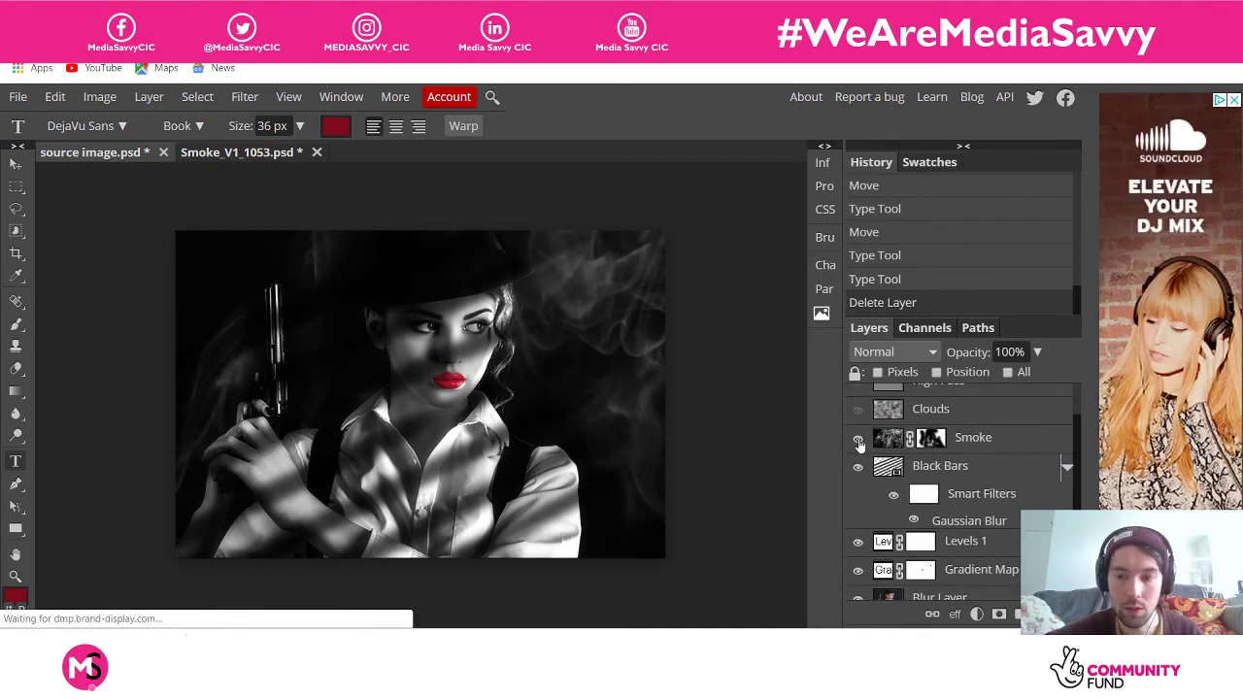
{"action": "left_click", "coordinate": [859, 439]}
{"action": "scroll", "coordinate": [858, 443], "scroll_direction": "down", "scroll_amount": 1}
{"action": "scroll", "coordinate": [859, 443], "scroll_direction": "down", "scroll_amount": 1}
{"action": "left_click", "coordinate": [859, 429]}
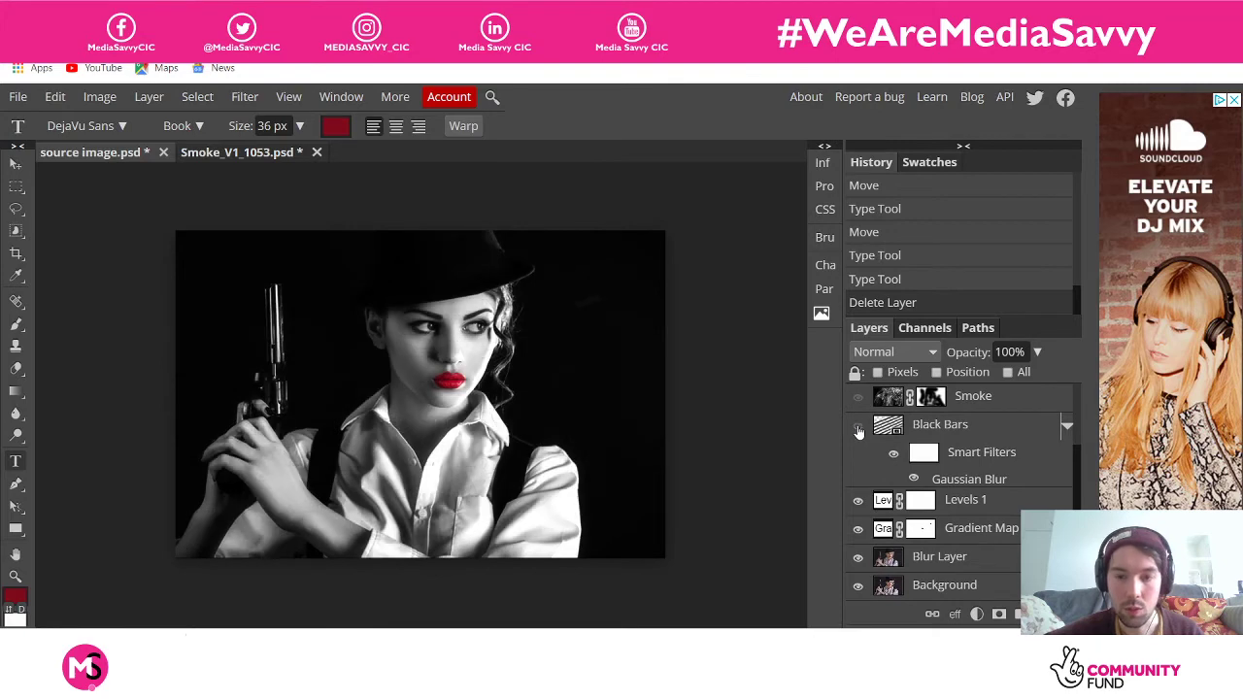
{"action": "left_click", "coordinate": [859, 502]}
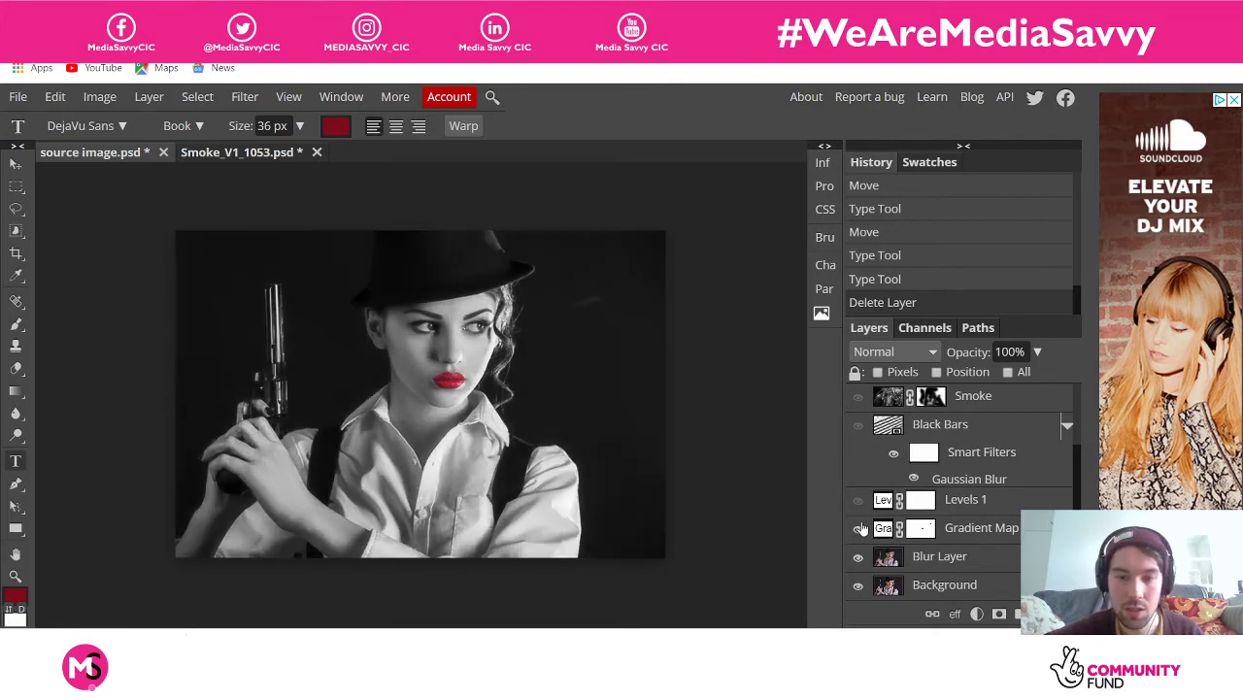
{"action": "left_click", "coordinate": [860, 530]}
{"action": "left_click", "coordinate": [859, 558]}
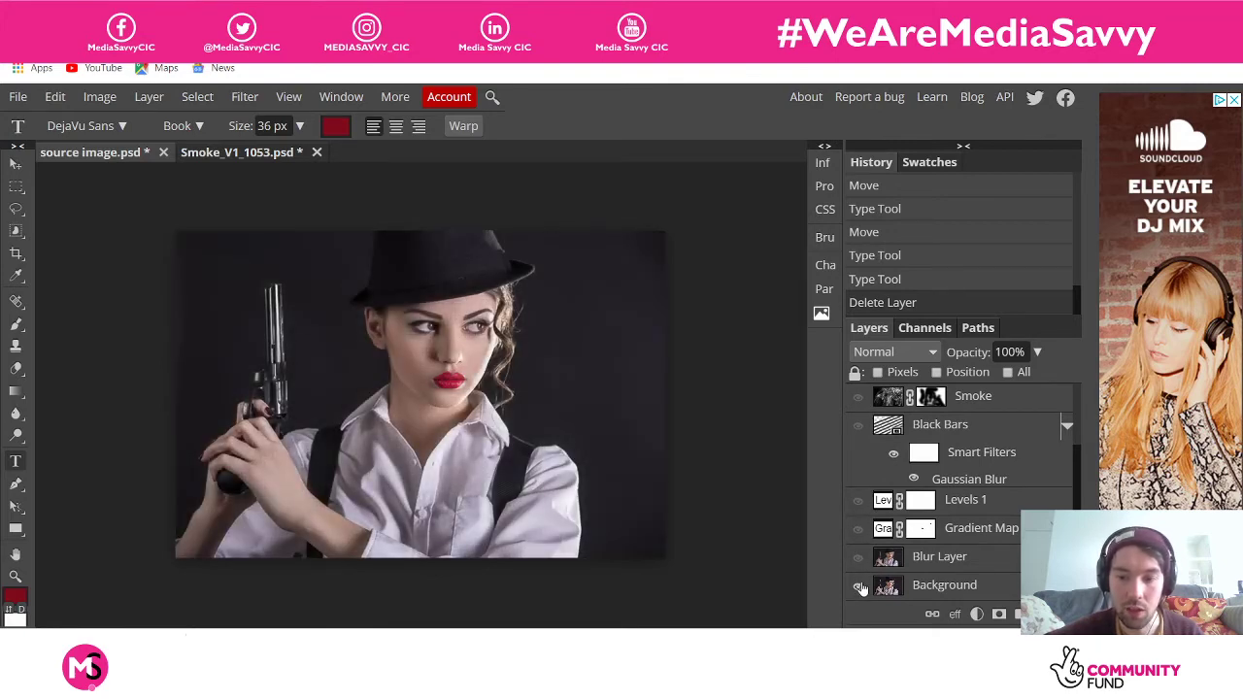
{"action": "left_click", "coordinate": [859, 586]}
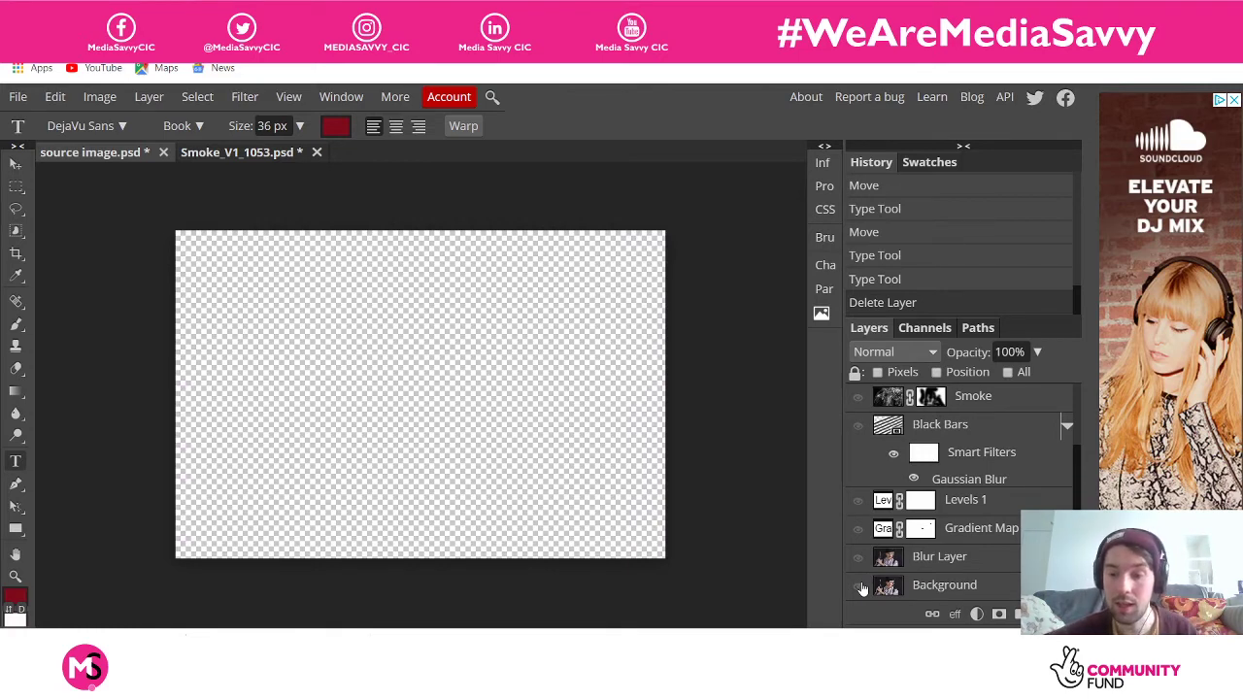
{"action": "left_click", "coordinate": [859, 586]}
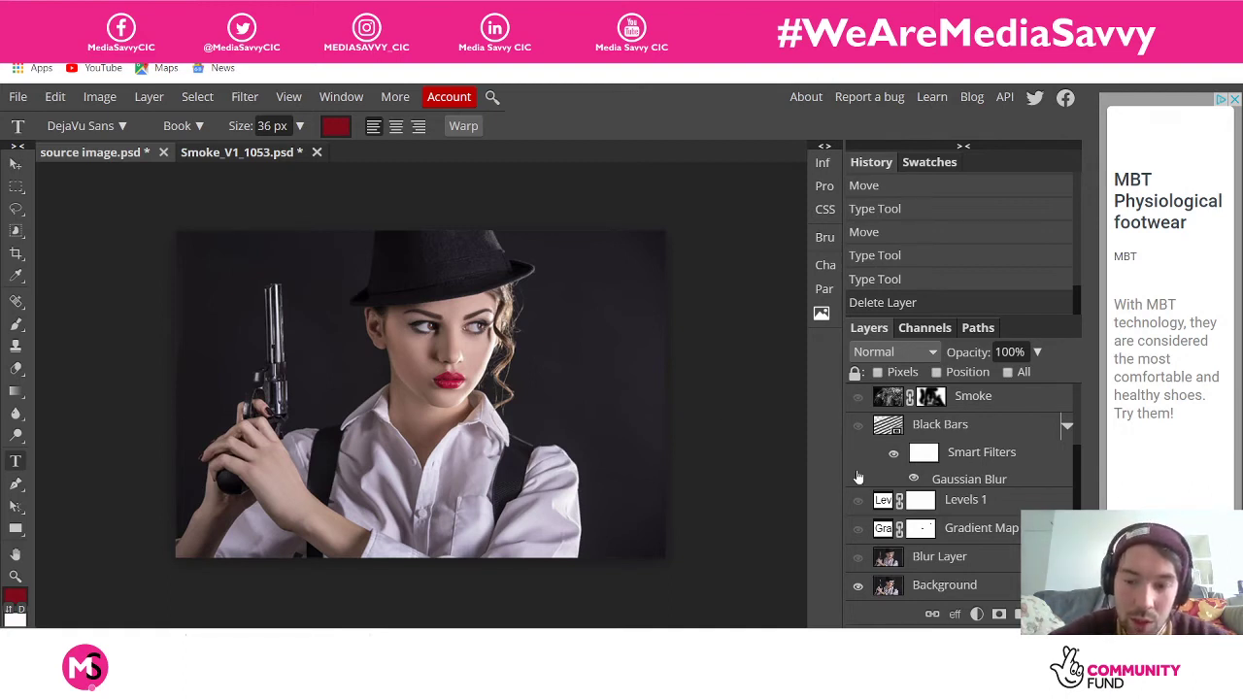
Compare the Blur Layer on and off, and bring back the black-and-white Gradient Map
{"action": "left_click", "coordinate": [856, 561]}
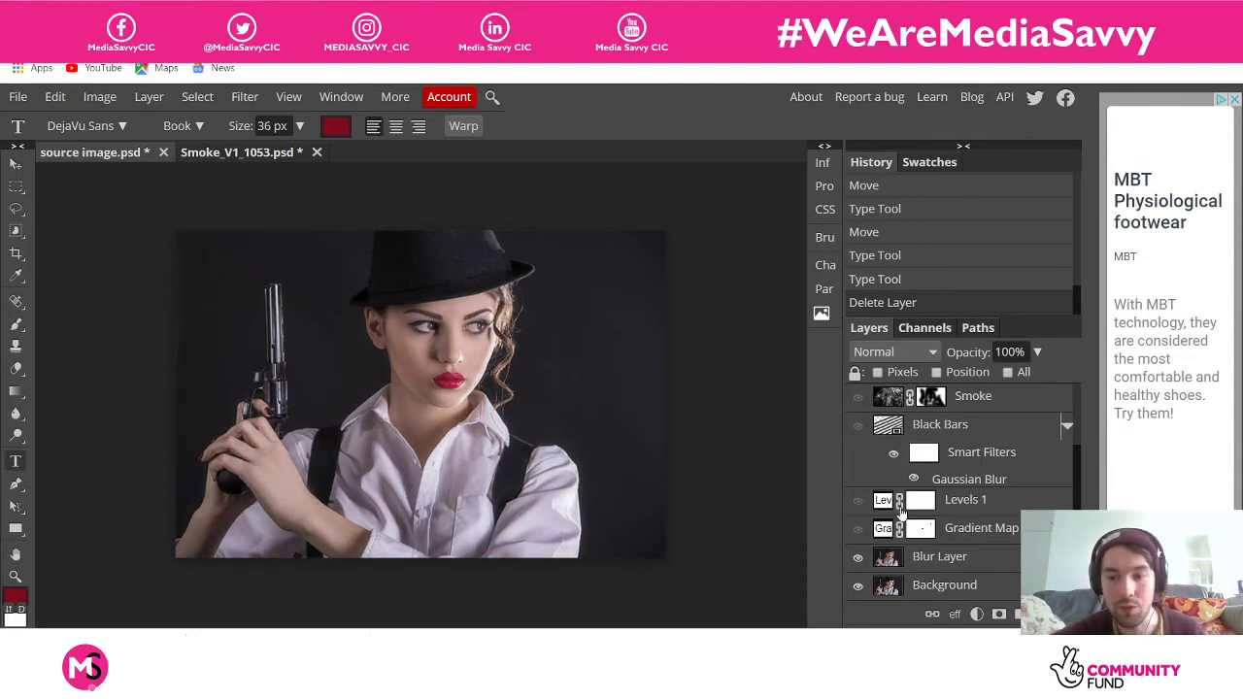
{"action": "left_click", "coordinate": [859, 558]}
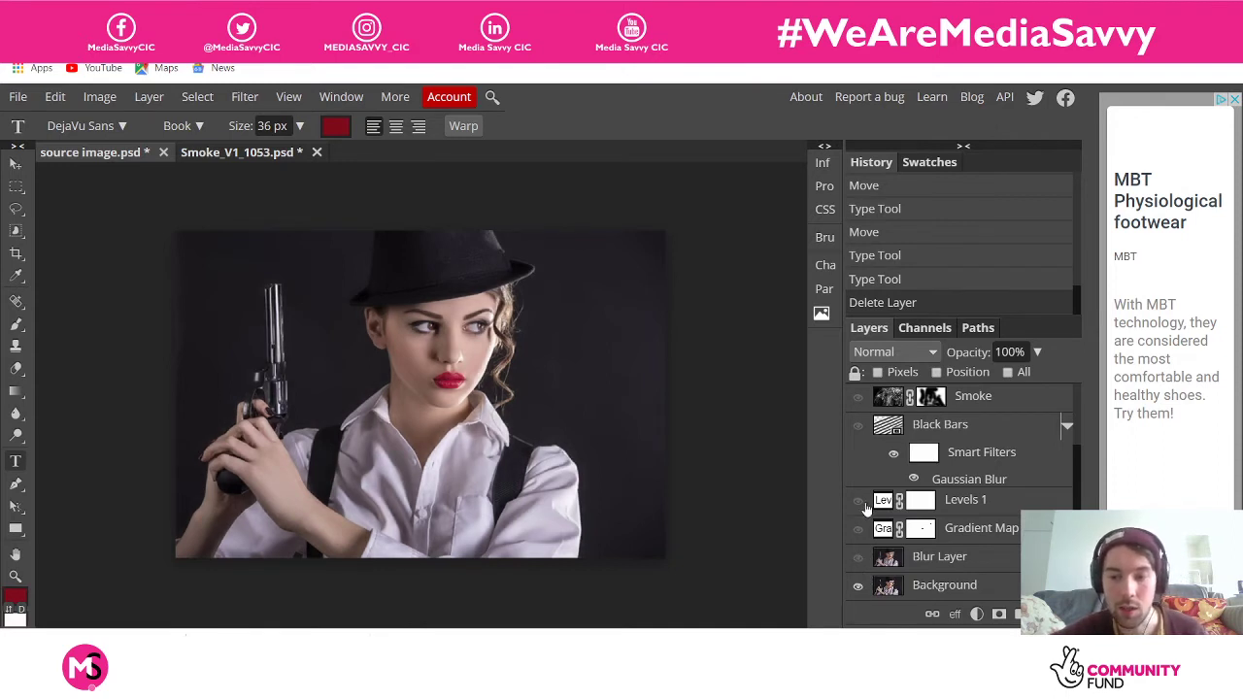
{"action": "left_click", "coordinate": [859, 530]}
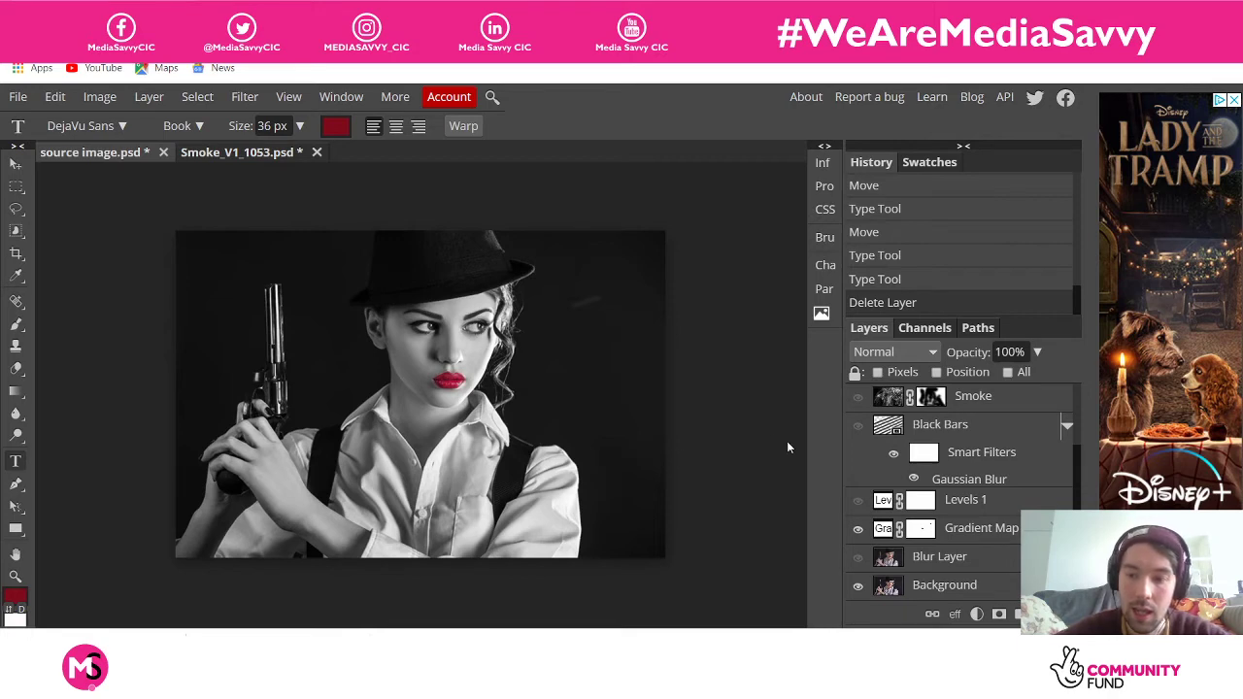
Compare Levels 1 on and off, then show Levels 1, Gradient Map and Blur Layer
{"action": "left_click", "coordinate": [857, 501]}
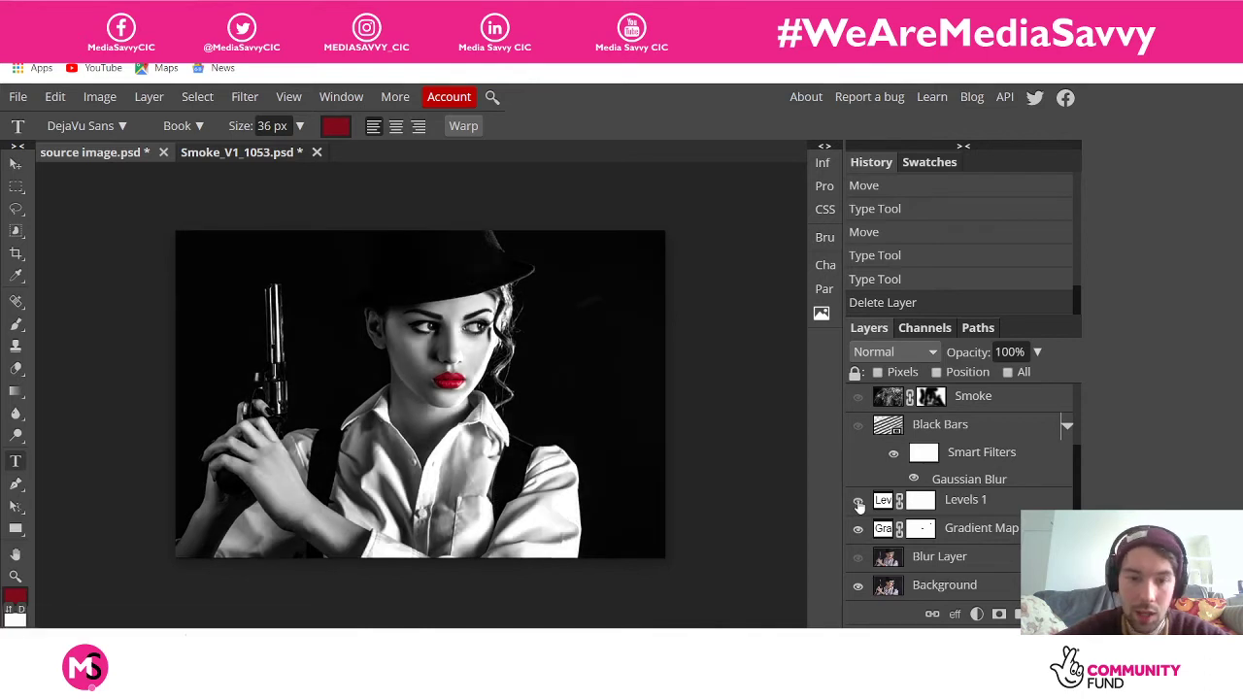
{"action": "left_click", "coordinate": [858, 503]}
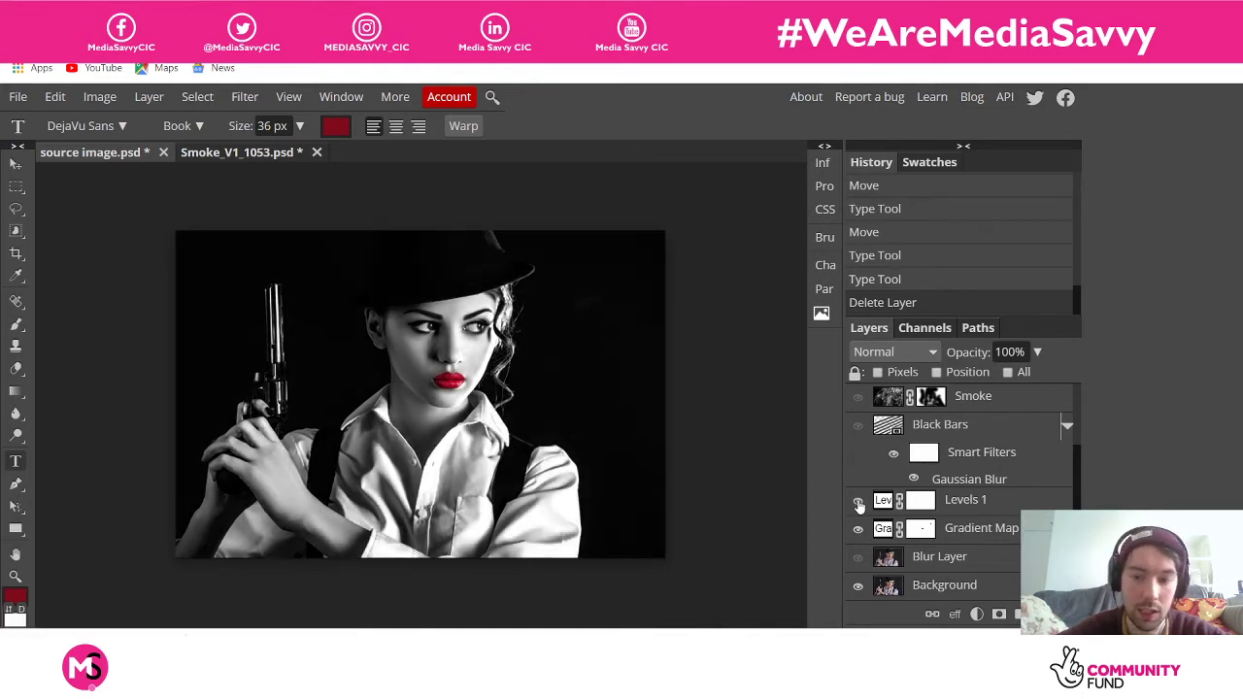
{"action": "left_click", "coordinate": [859, 502]}
{"action": "left_click", "coordinate": [859, 502]}
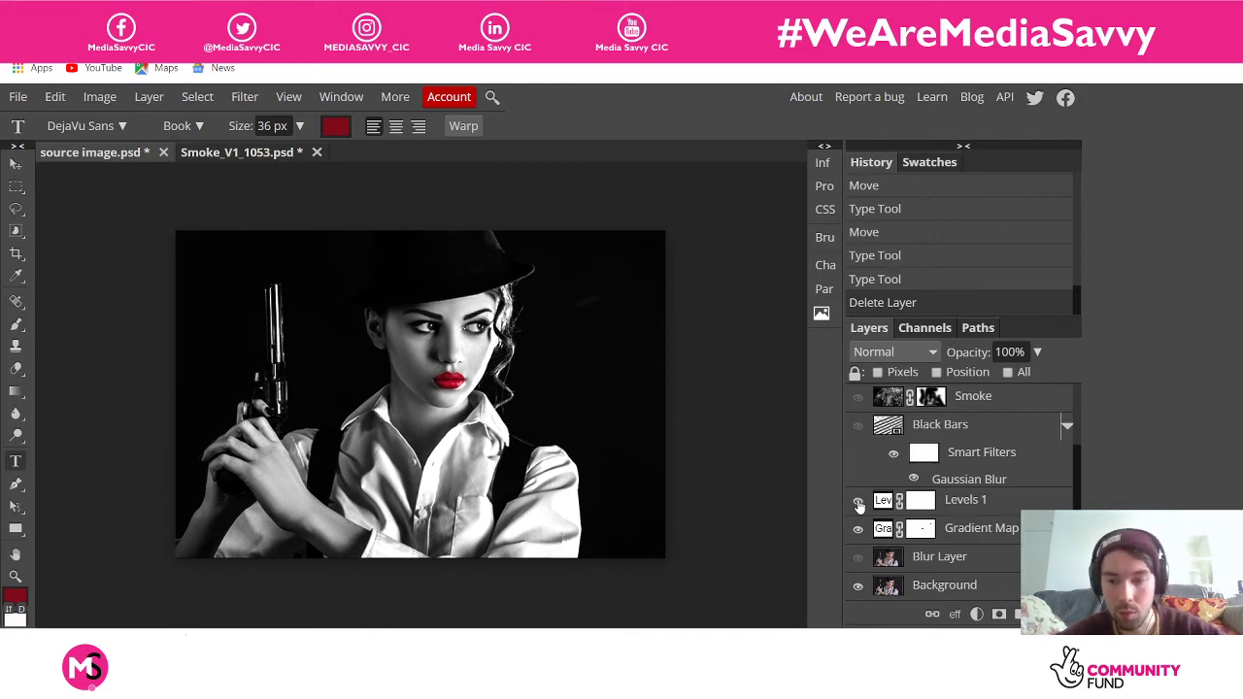
{"action": "left_click", "coordinate": [858, 502]}
{"action": "left_click", "coordinate": [858, 502]}
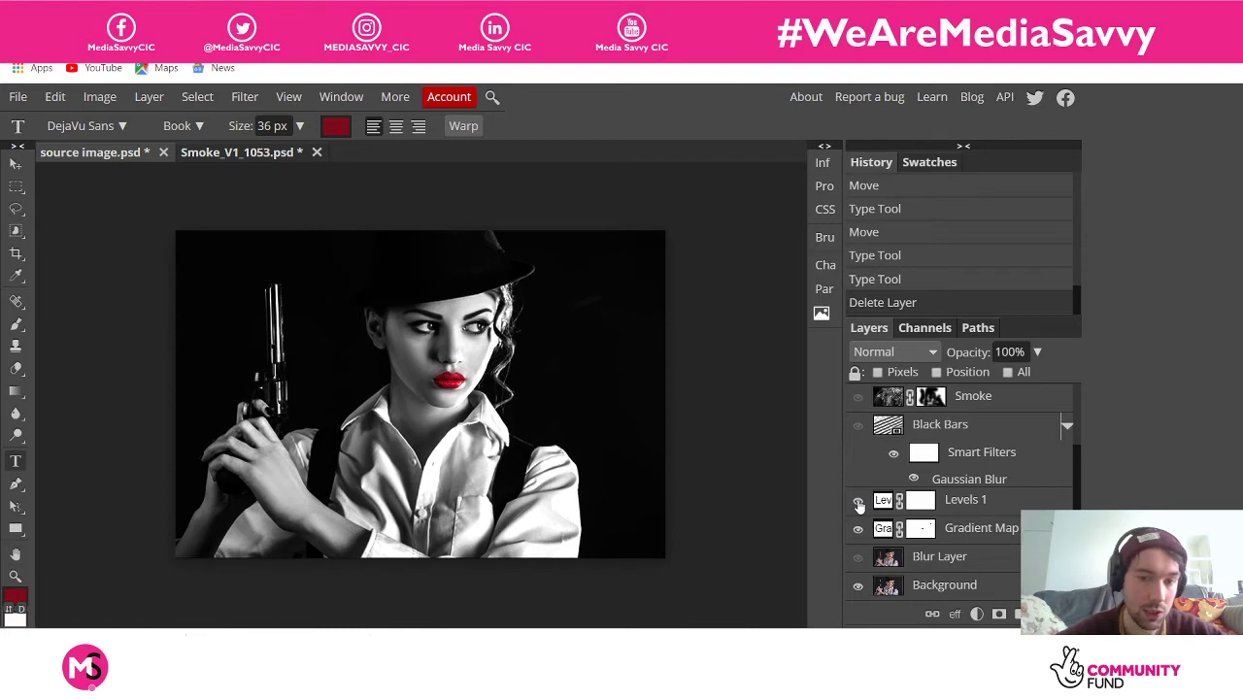
{"action": "left_click", "coordinate": [858, 502]}
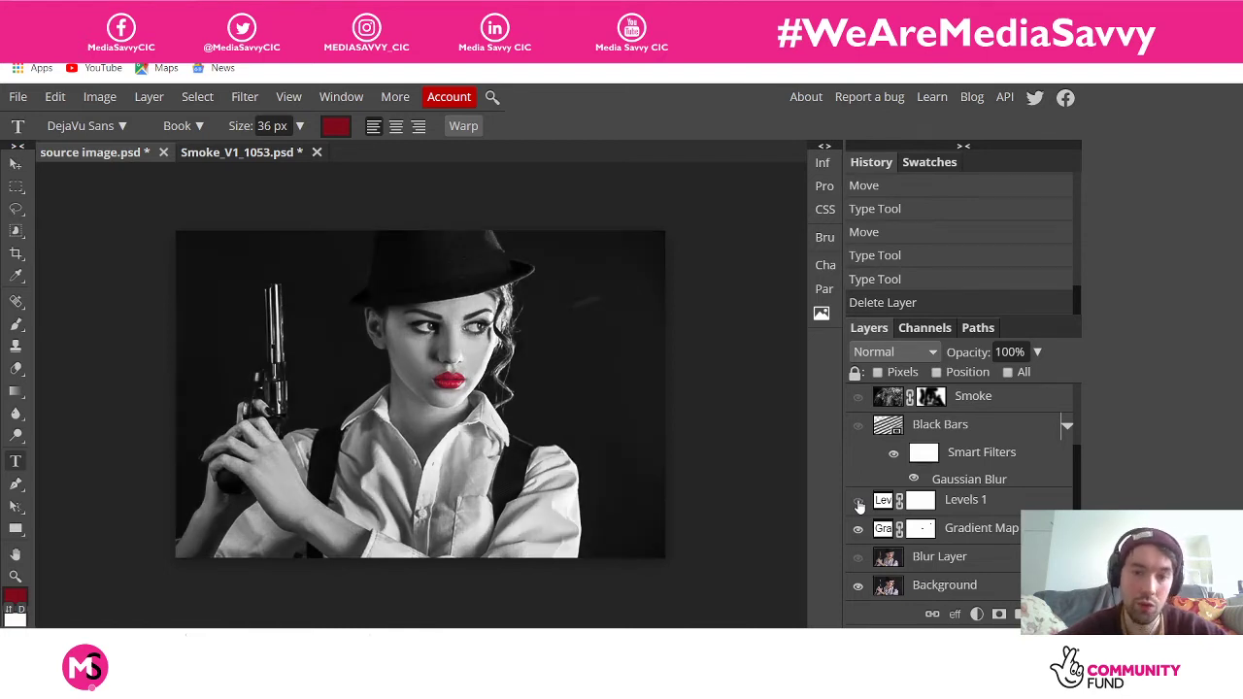
{"action": "left_click", "coordinate": [858, 502]}
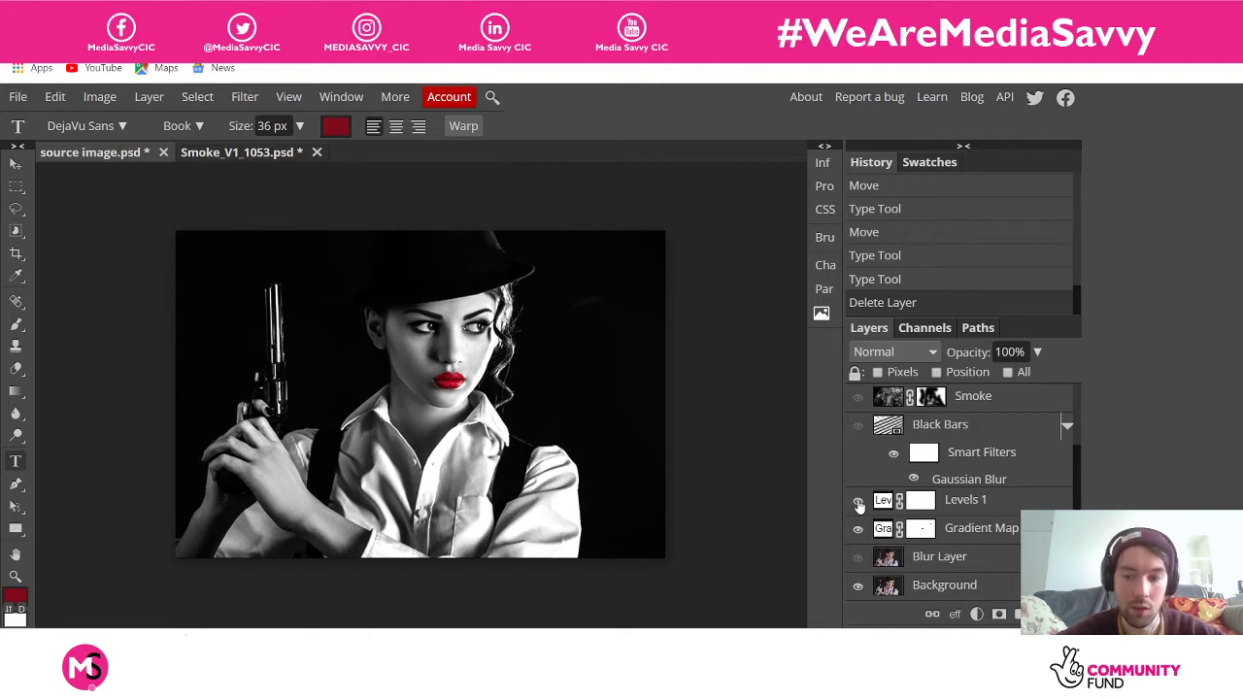
{"action": "left_click", "coordinate": [858, 502]}
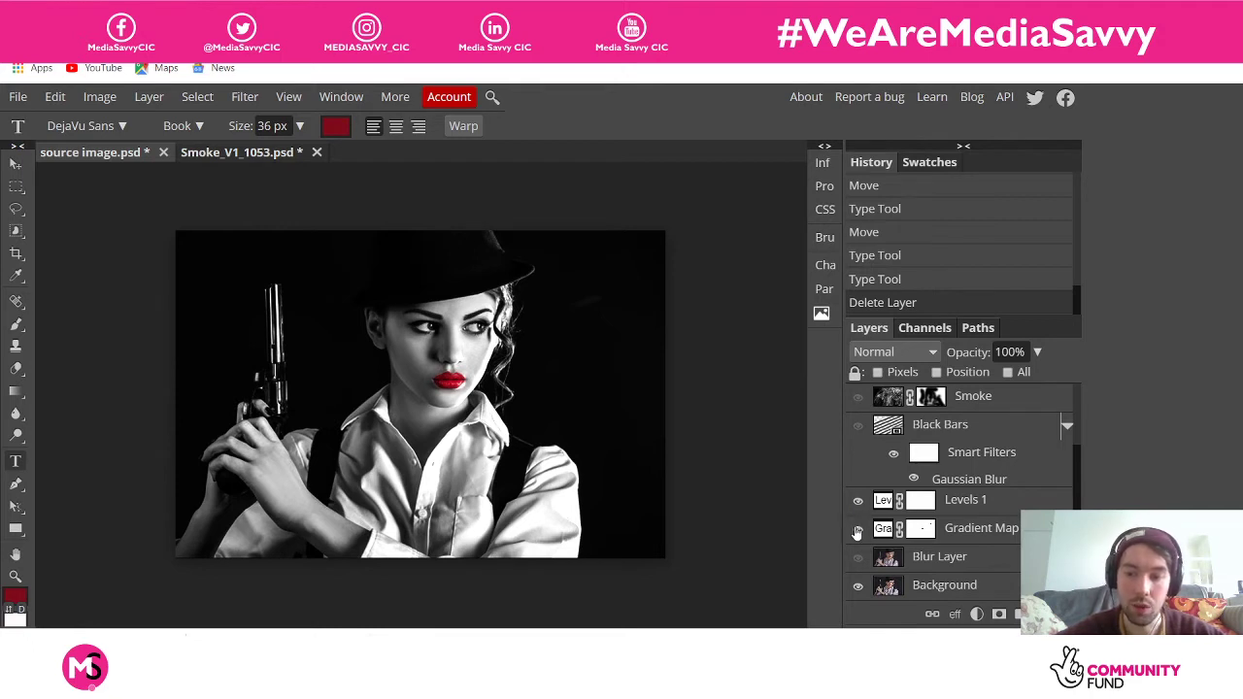
{"action": "left_click", "coordinate": [857, 529]}
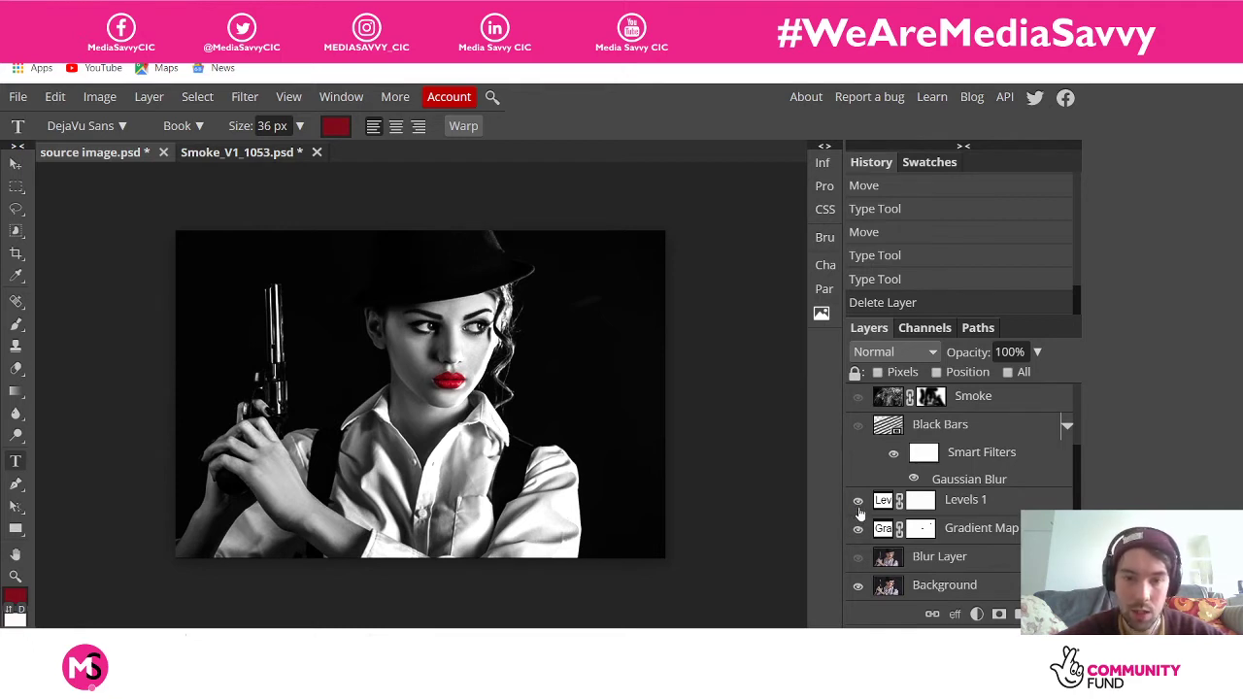
{"action": "left_click", "coordinate": [858, 561]}
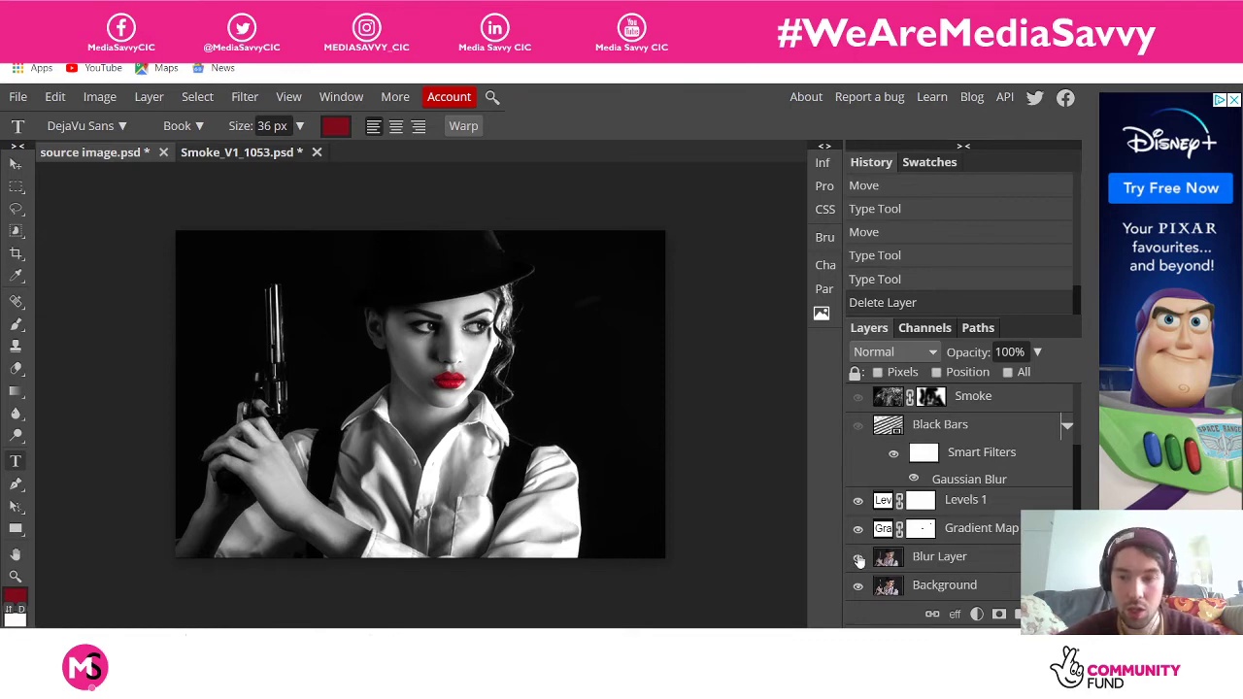
{"action": "scroll", "coordinate": [858, 563], "scroll_direction": "up", "scroll_amount": 1}
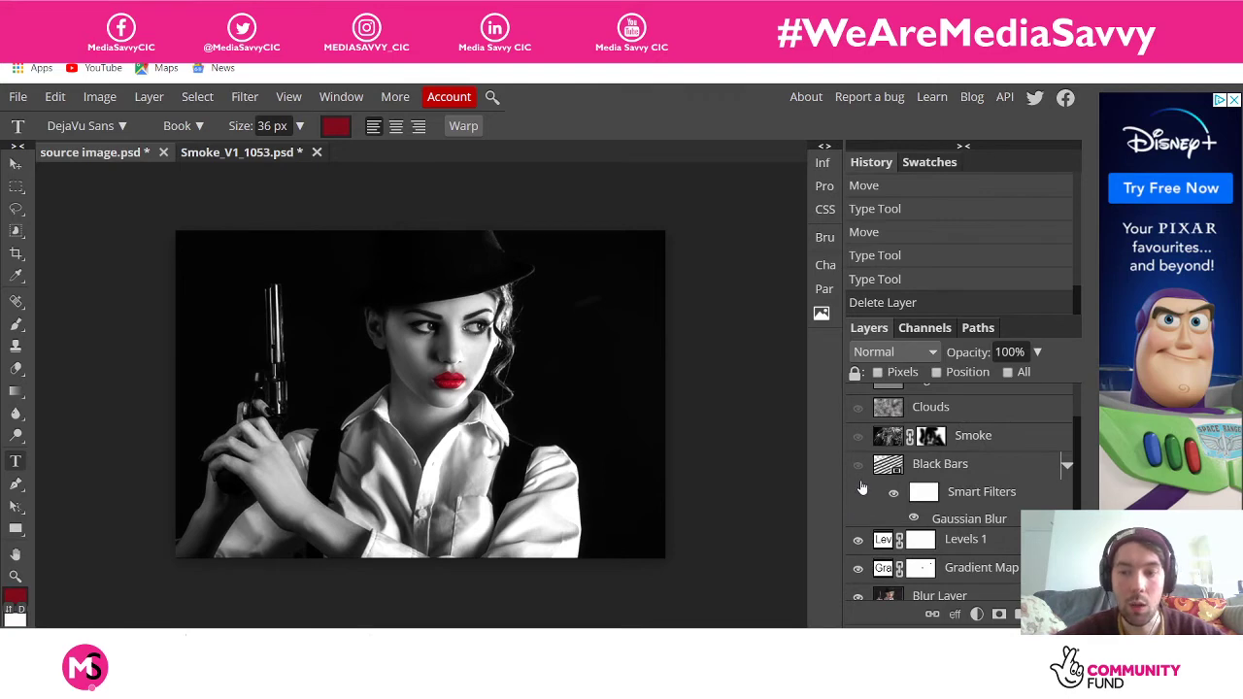
Show the Black Bars and Smoke layers, then select the Smoke layer
{"action": "left_click", "coordinate": [859, 466]}
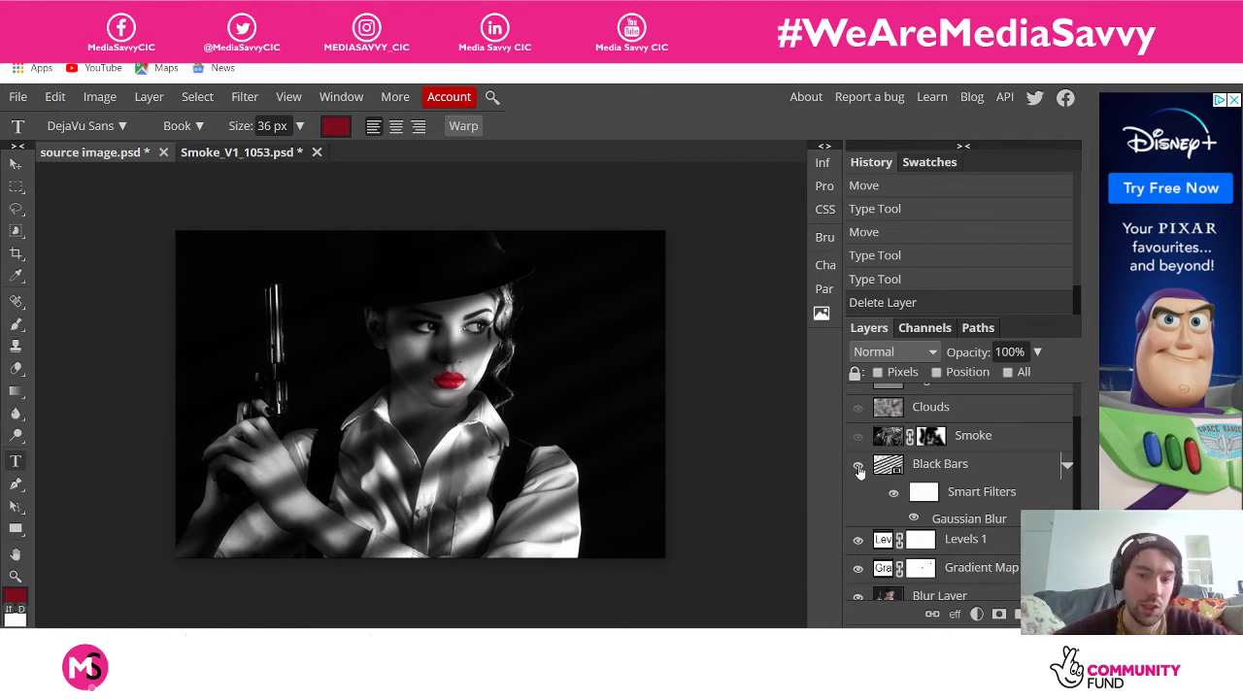
{"action": "left_click", "coordinate": [859, 465]}
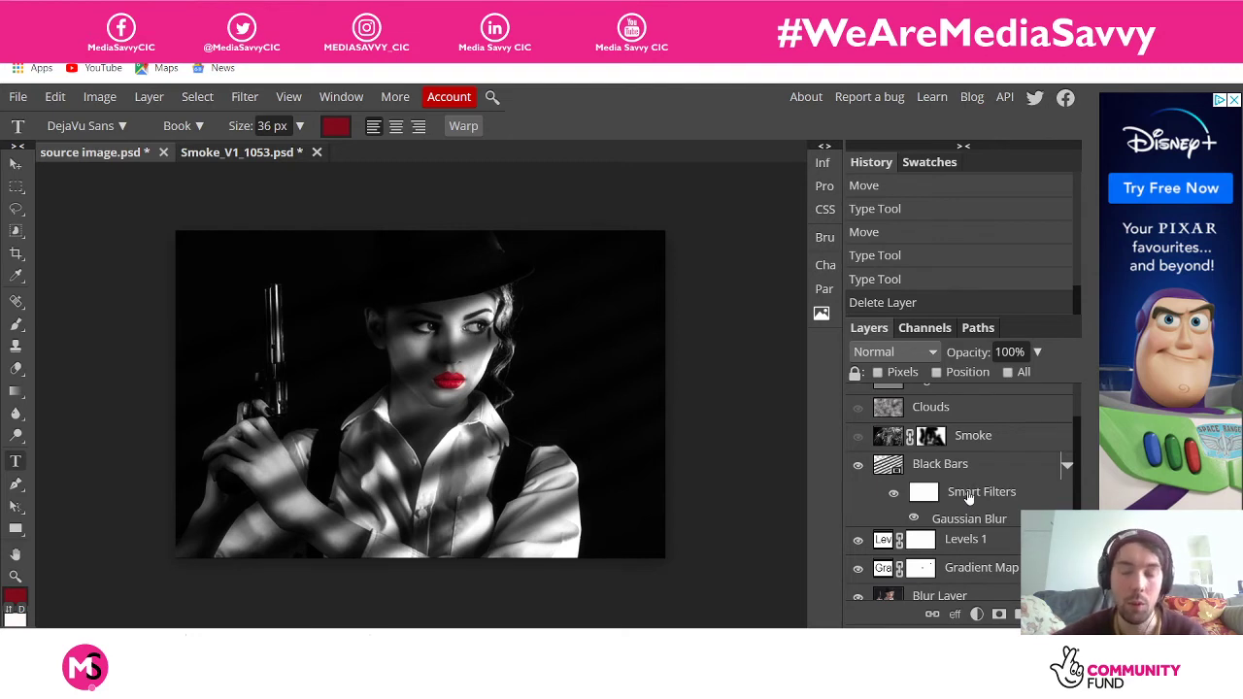
{"action": "scroll", "coordinate": [969, 498], "scroll_direction": "up", "scroll_amount": 1}
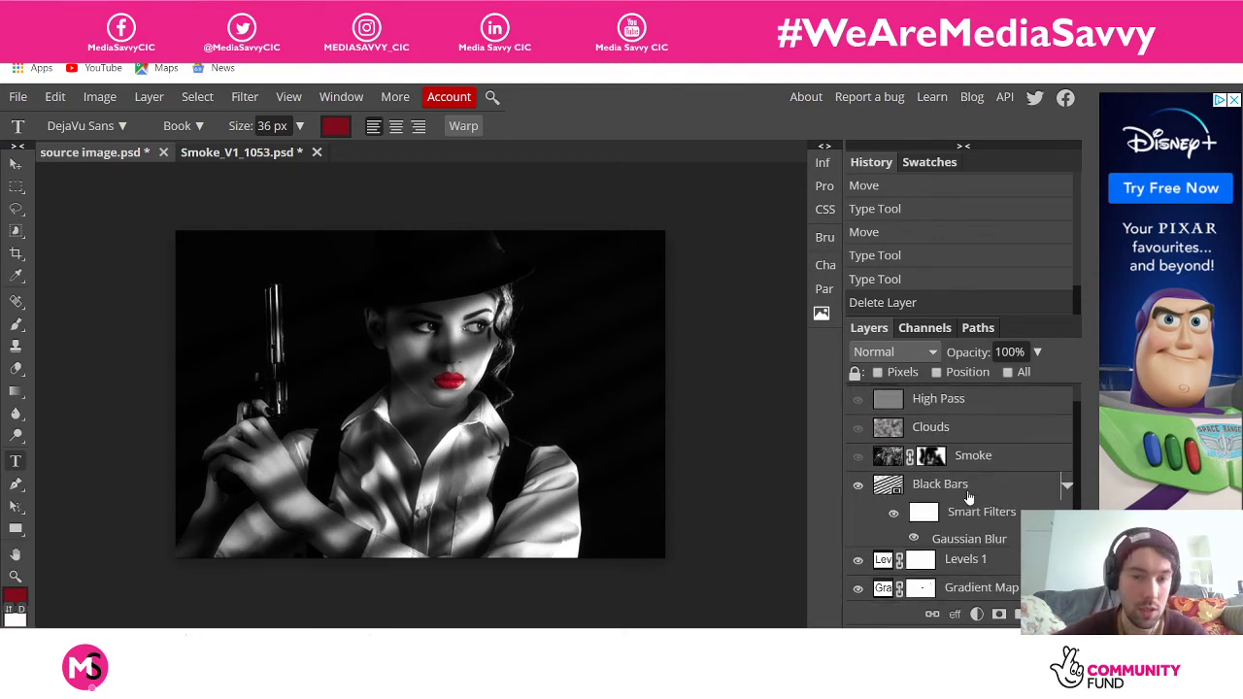
{"action": "left_click", "coordinate": [859, 458]}
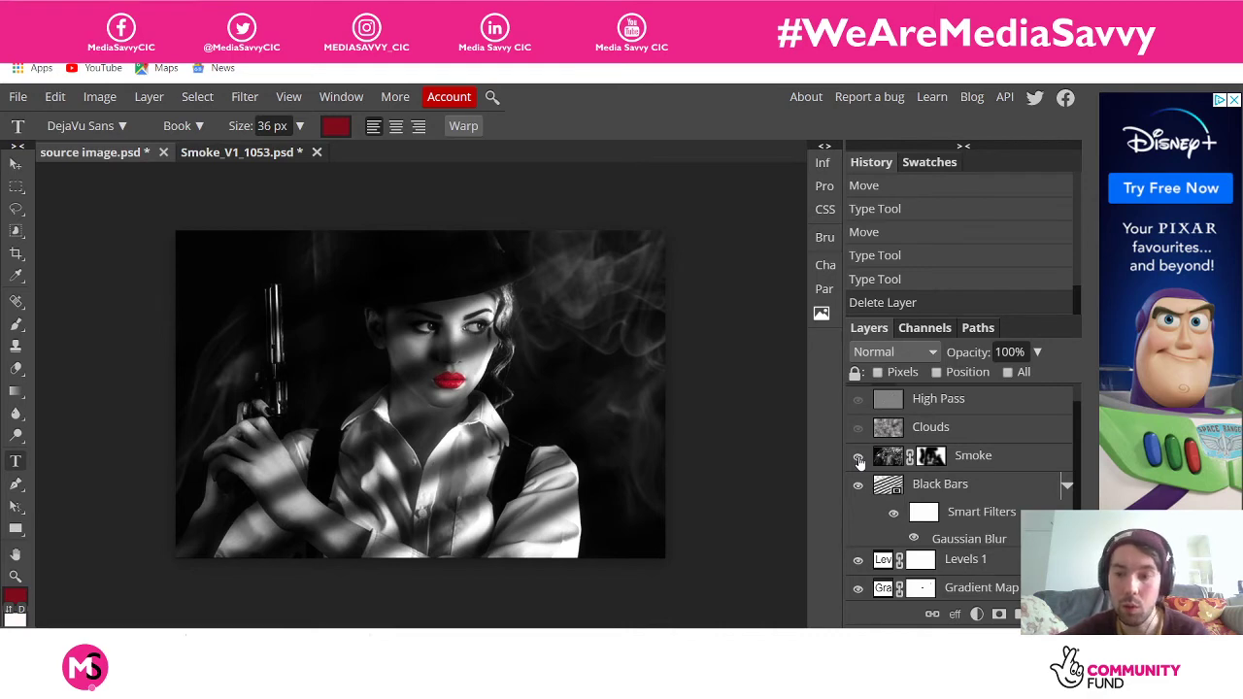
{"action": "scroll", "coordinate": [859, 463], "scroll_direction": "up", "scroll_amount": 1}
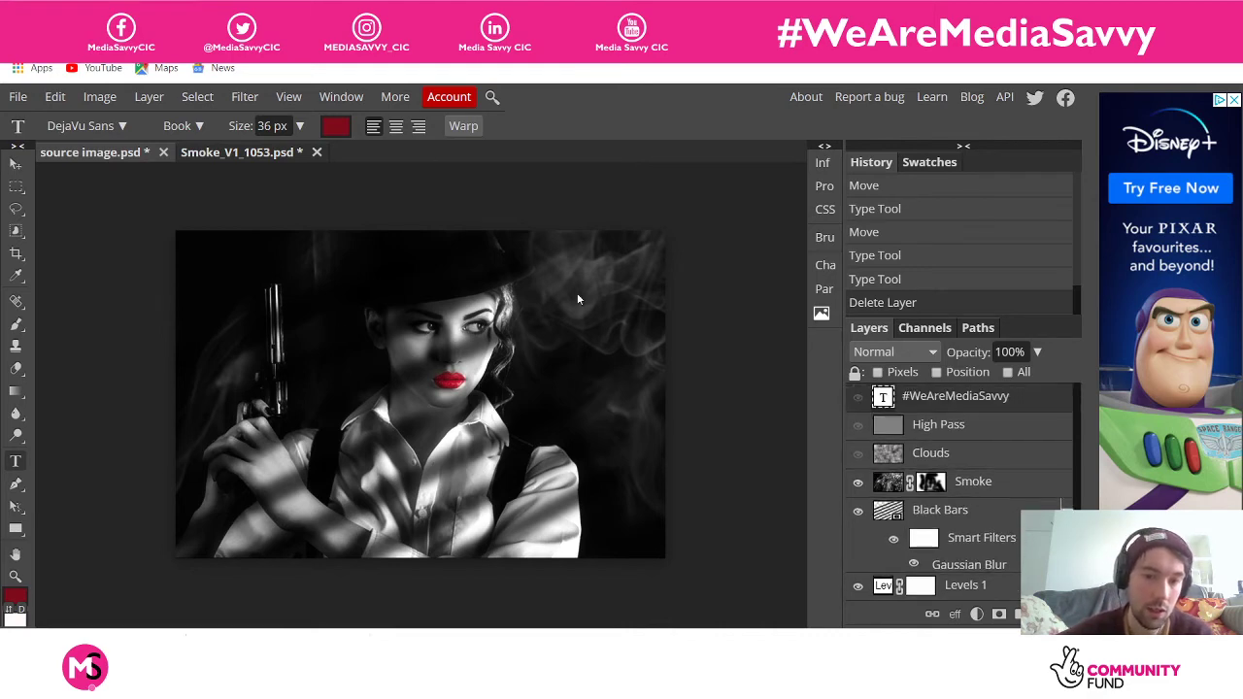
{"action": "left_click", "coordinate": [981, 485]}
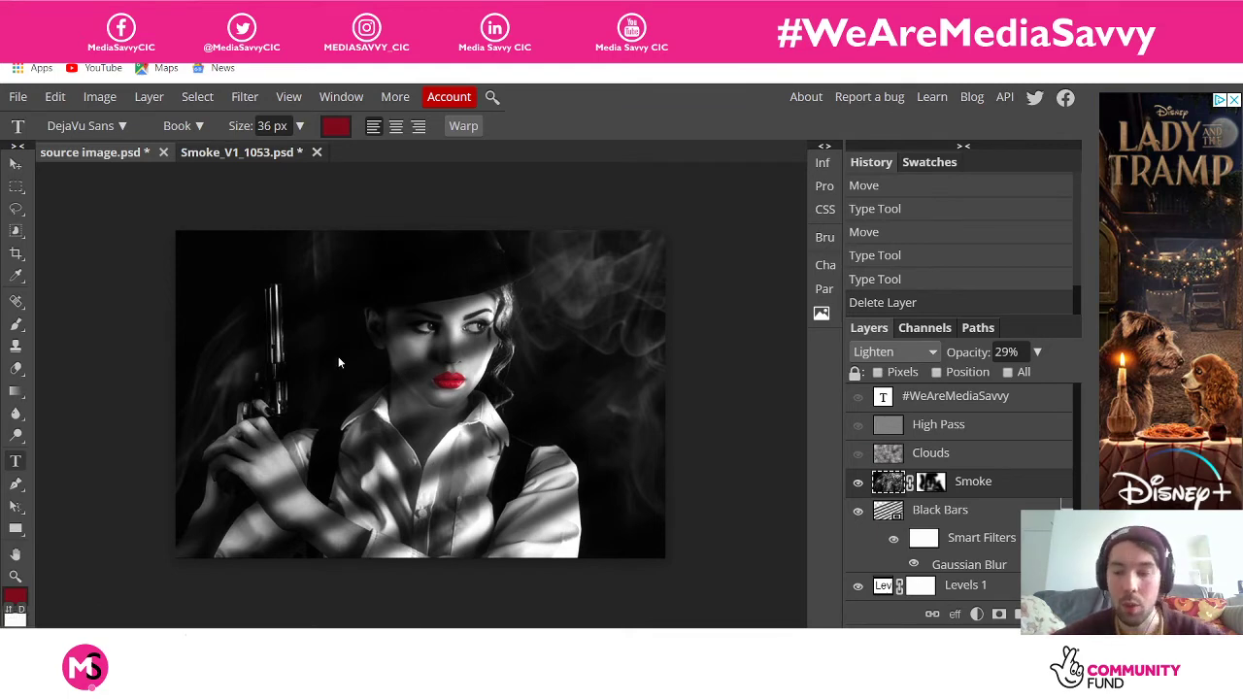
Select the Clouds layer and compare with and without it, leaving it visible
{"action": "left_click", "coordinate": [960, 456]}
{"action": "left_click", "coordinate": [858, 454]}
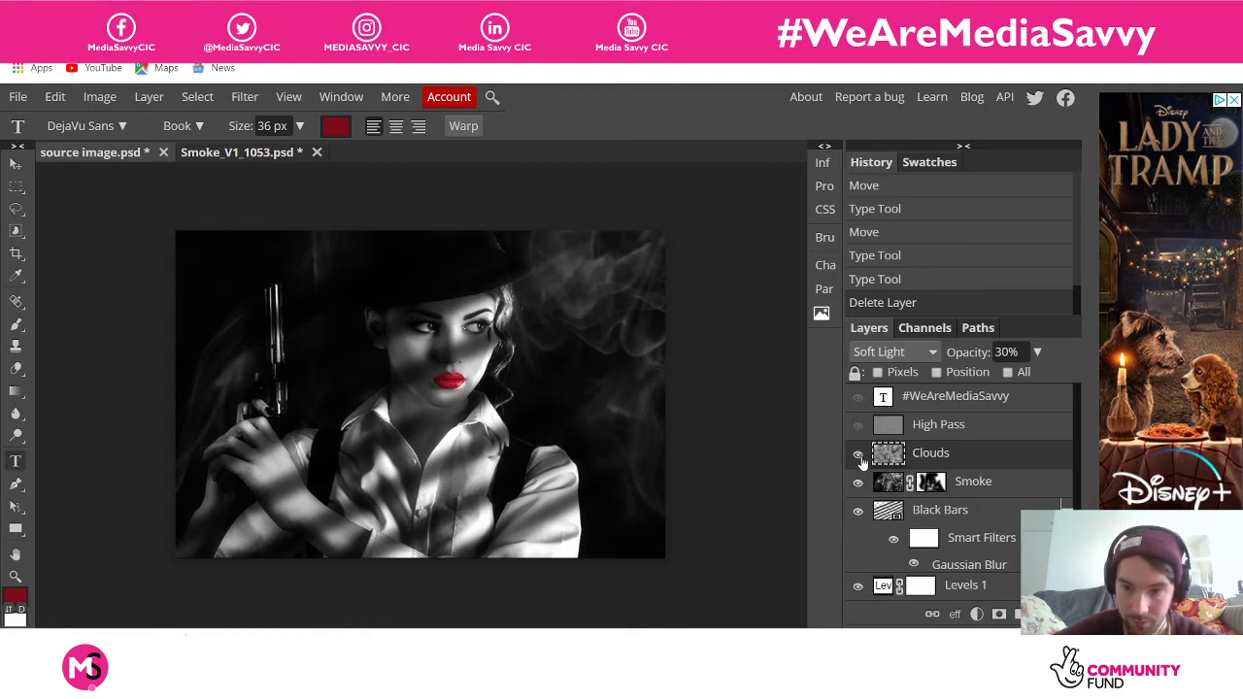
{"action": "left_click", "coordinate": [859, 455]}
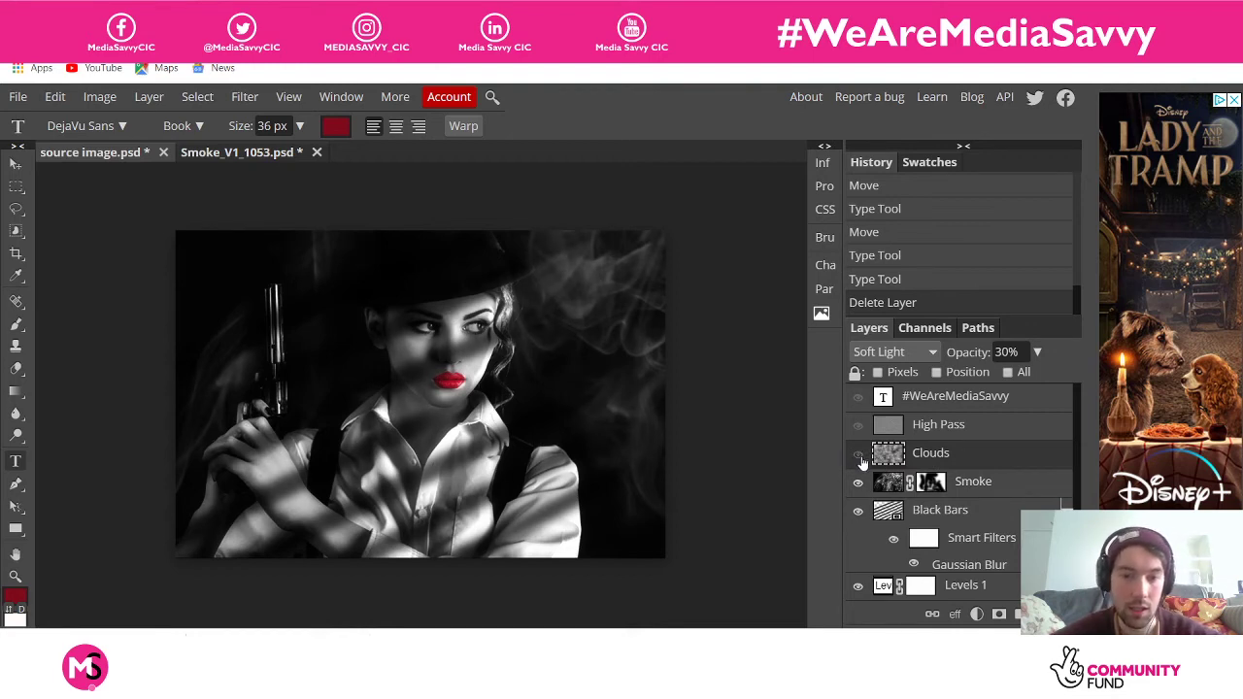
{"action": "left_click", "coordinate": [858, 454]}
{"action": "left_click", "coordinate": [858, 454]}
{"action": "left_click", "coordinate": [859, 454]}
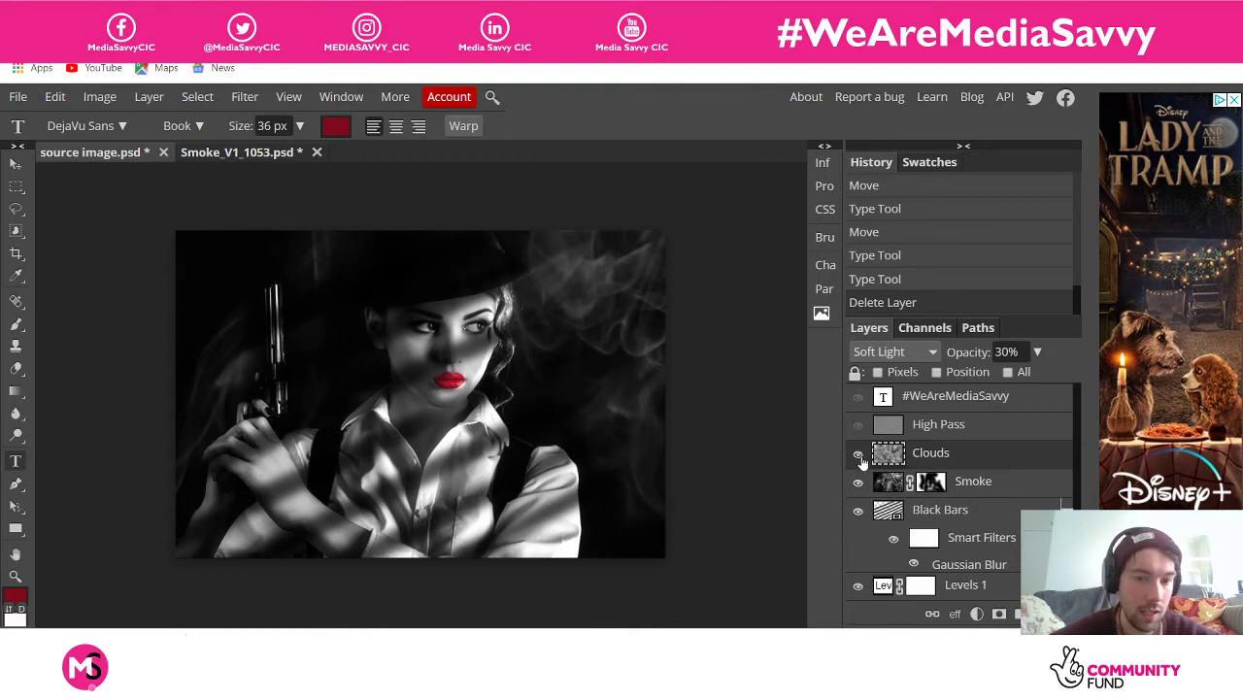
{"action": "left_click", "coordinate": [858, 455]}
{"action": "left_click", "coordinate": [859, 454]}
{"action": "left_click", "coordinate": [860, 456]}
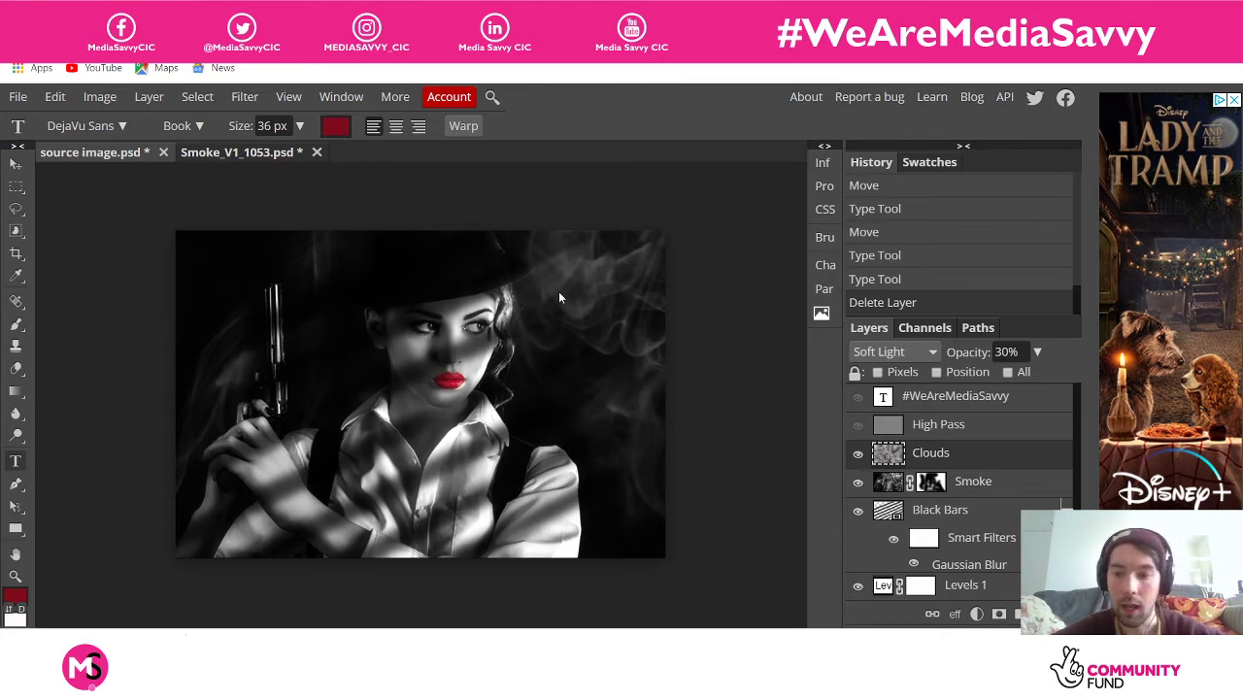
Compare the image with and without High Pass sharpening, leaving High Pass on
{"action": "left_click", "coordinate": [859, 428]}
{"action": "left_click", "coordinate": [859, 427]}
{"action": "left_click", "coordinate": [858, 427]}
{"action": "left_click", "coordinate": [858, 427]}
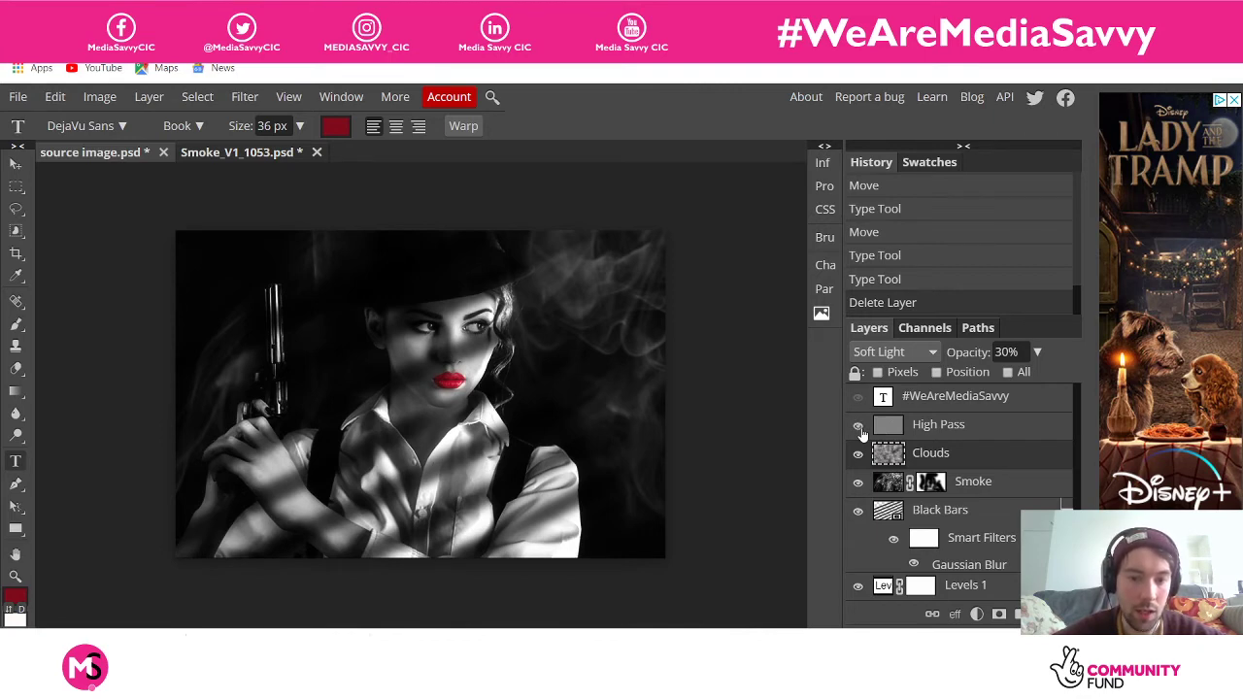
{"action": "left_click", "coordinate": [859, 429]}
{"action": "left_click", "coordinate": [860, 428]}
{"action": "left_click", "coordinate": [859, 428]}
{"action": "left_click", "coordinate": [859, 429]}
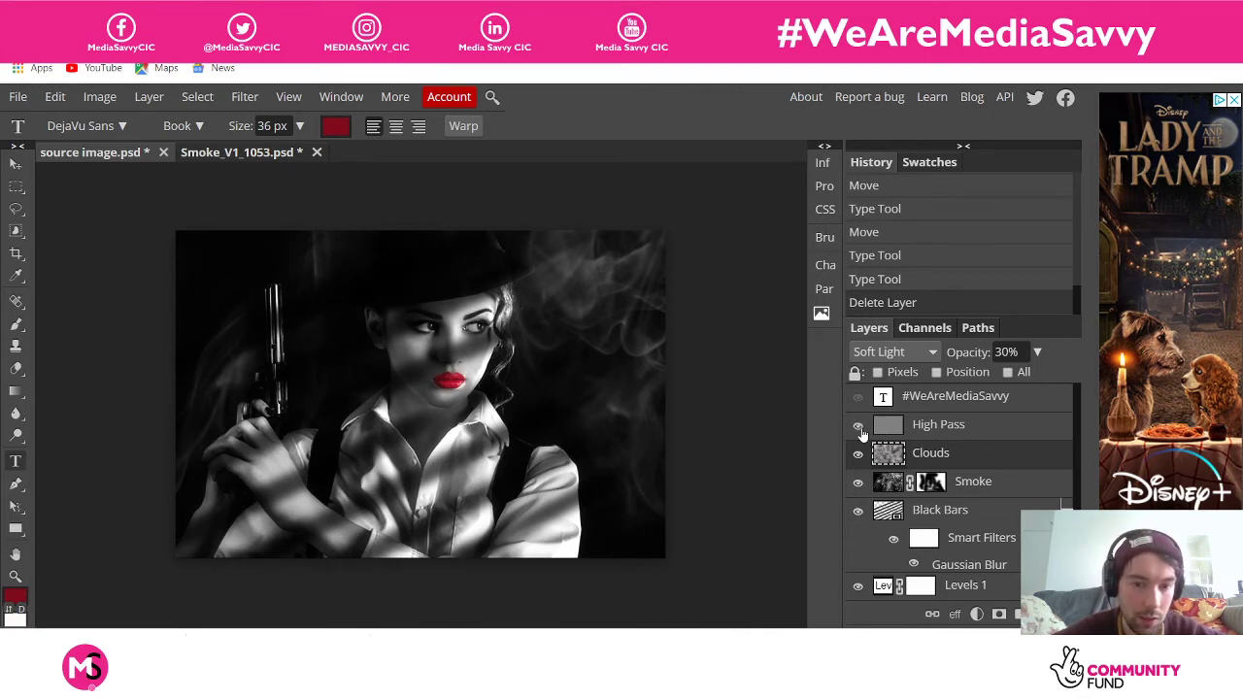
{"action": "left_click", "coordinate": [859, 427]}
{"action": "left_click", "coordinate": [859, 428]}
{"action": "left_click", "coordinate": [860, 428]}
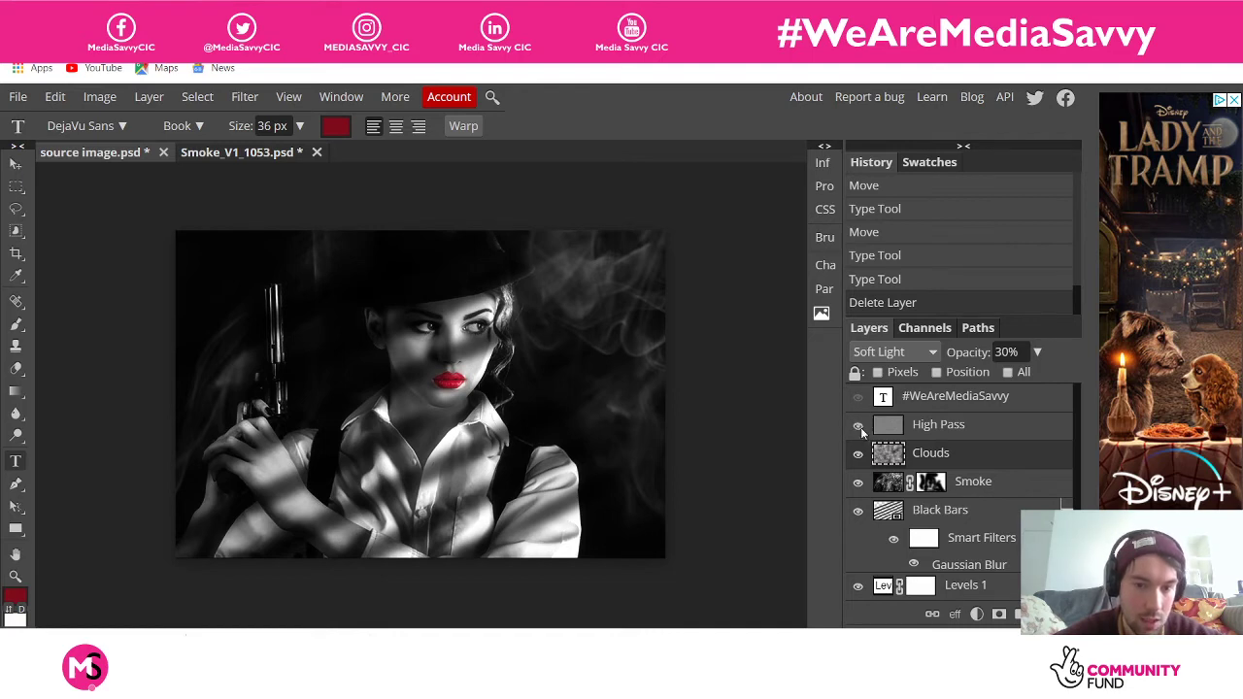
{"action": "left_click", "coordinate": [860, 428]}
{"action": "left_click", "coordinate": [860, 429]}
{"action": "left_click", "coordinate": [860, 429]}
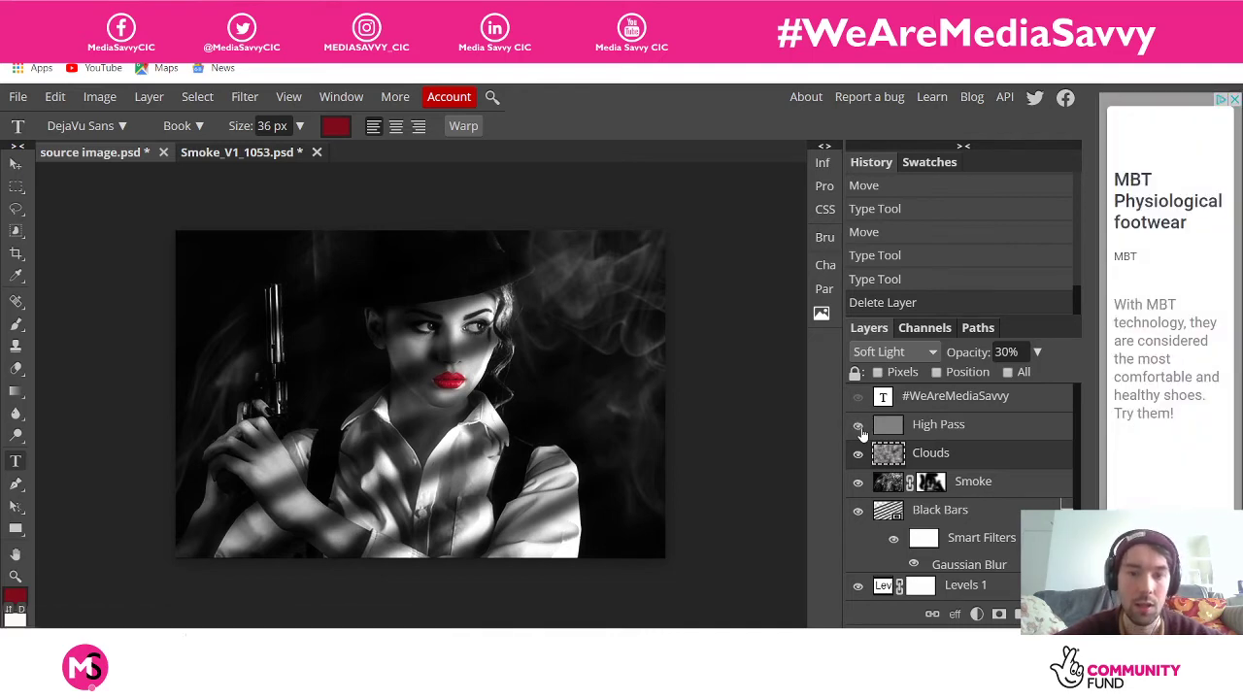
{"action": "left_click", "coordinate": [859, 428]}
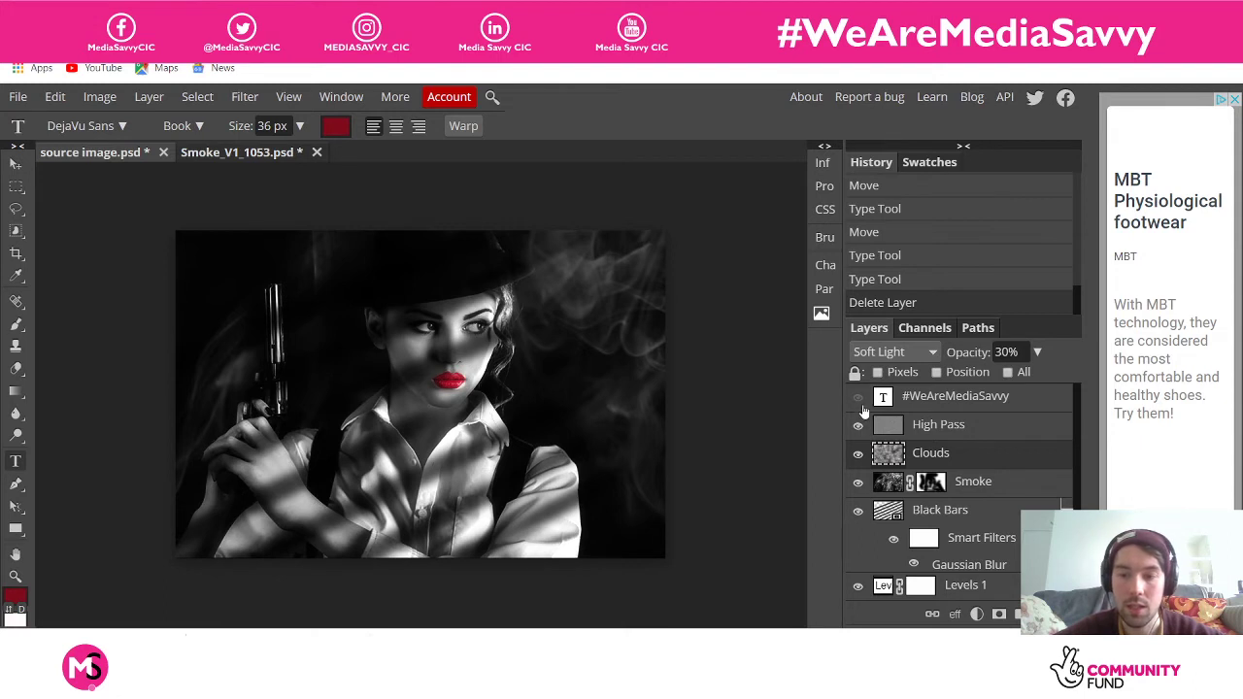
Show and select the #WeAreMediaSavvy text layer
{"action": "left_click", "coordinate": [859, 399]}
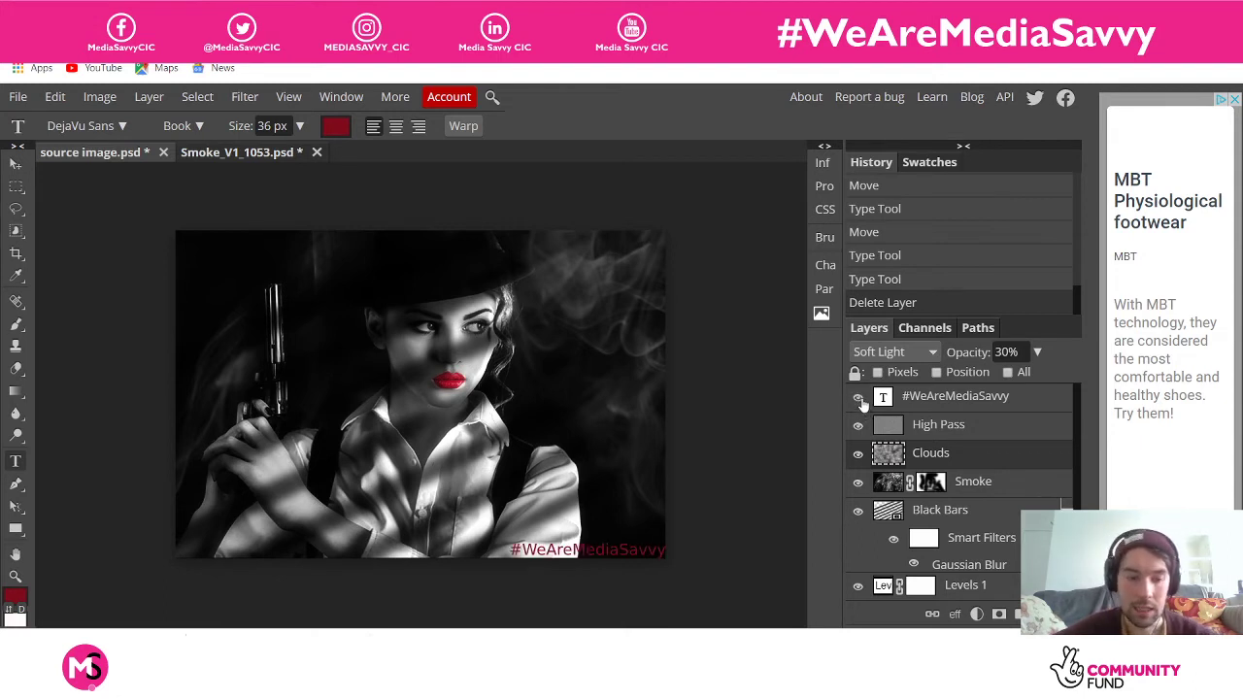
{"action": "left_click", "coordinate": [926, 409]}
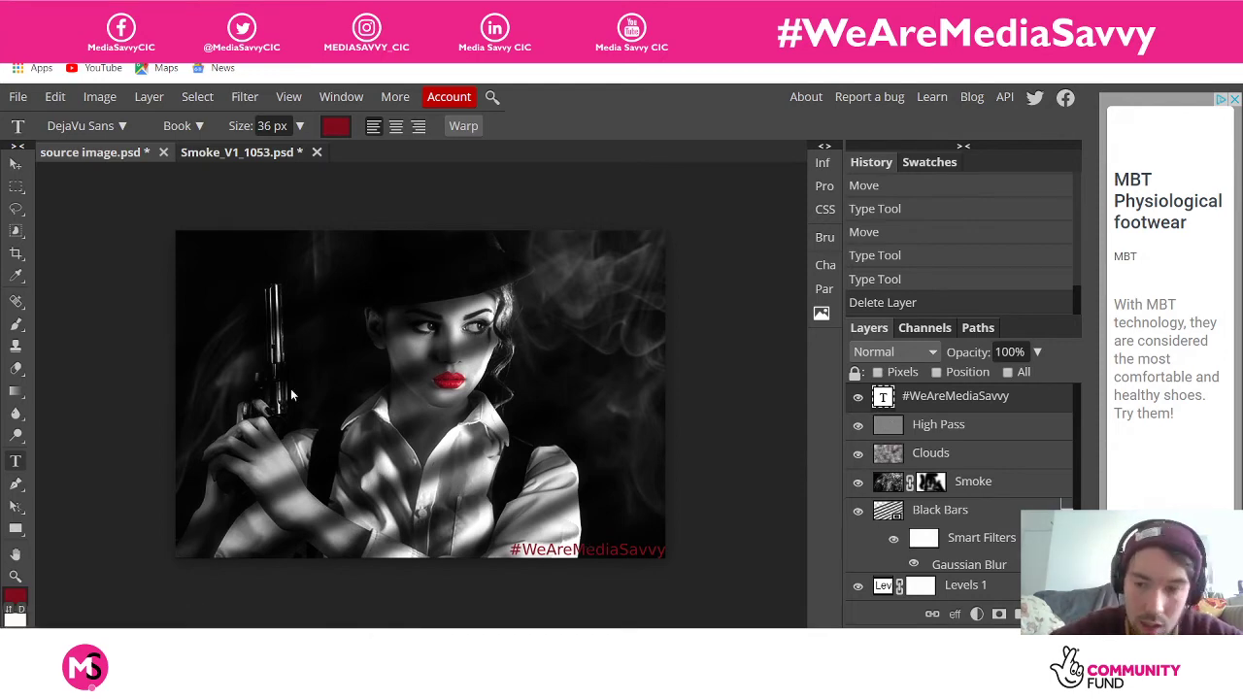
{"action": "scroll", "coordinate": [981, 433], "scroll_direction": "down", "scroll_amount": 1}
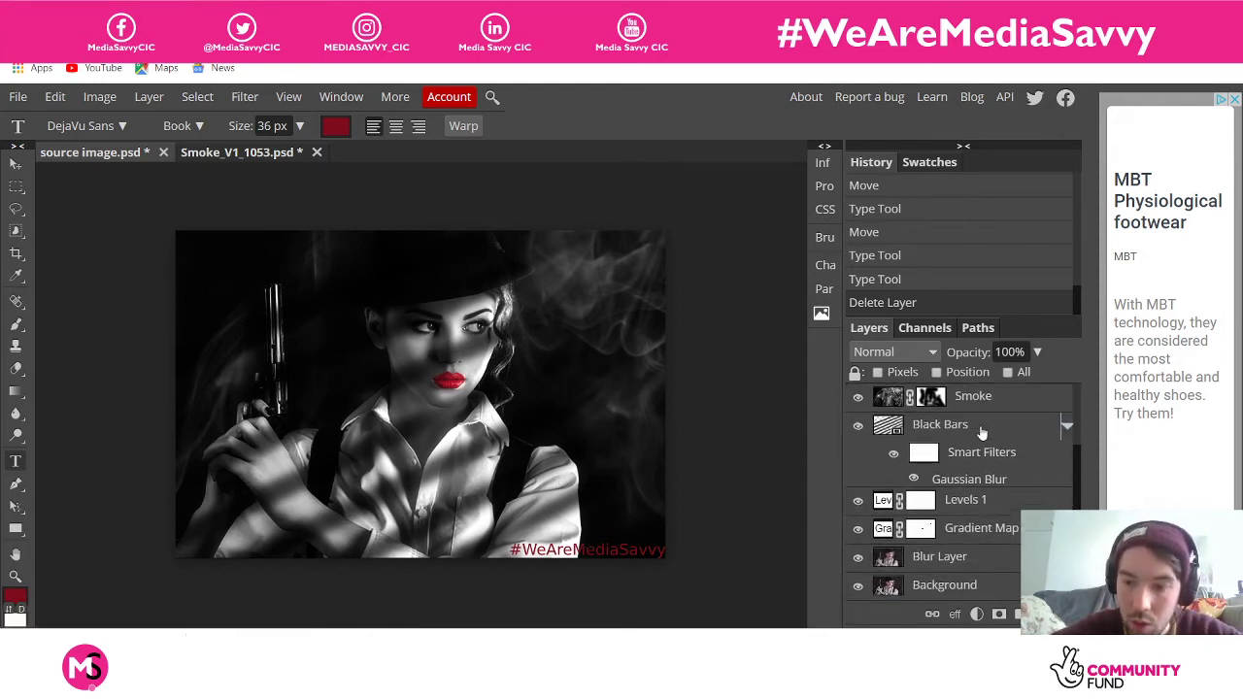
{"action": "scroll", "coordinate": [981, 432], "scroll_direction": "up", "scroll_amount": 1}
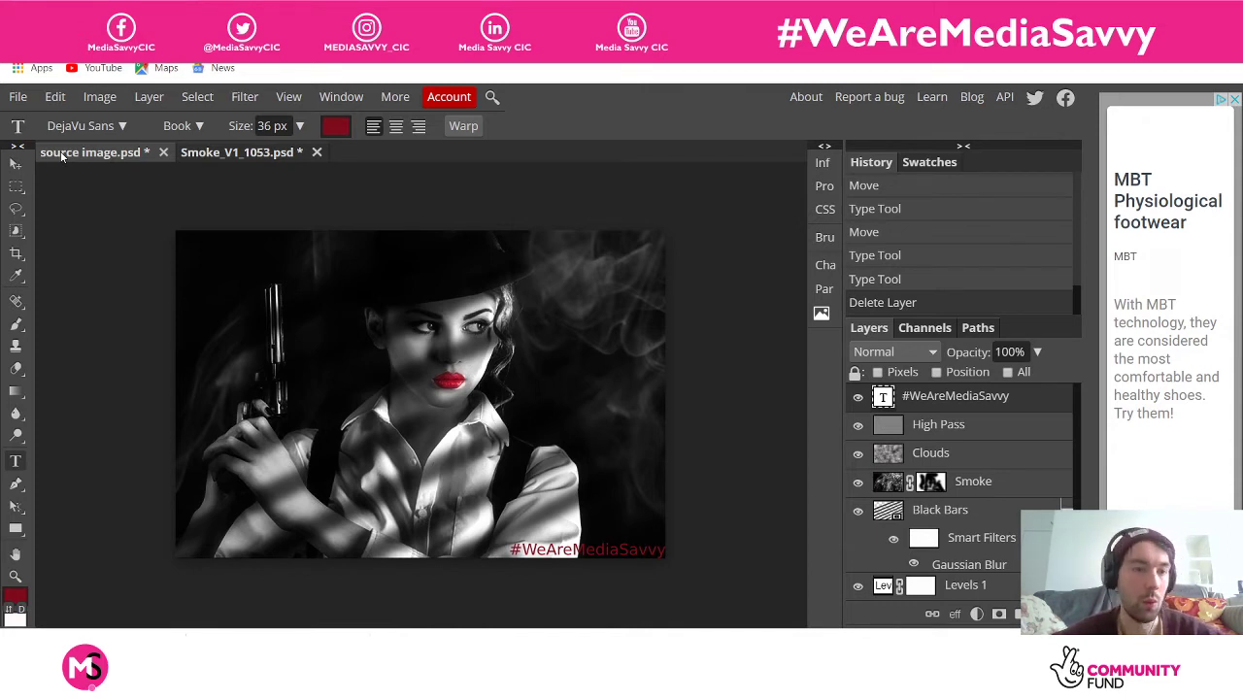
Extract the Blemishes intro to photopea zip in Downloads and open the extracted folder
{"action": "left_click", "coordinate": [18, 97]}
{"action": "left_click", "coordinate": [34, 149]}
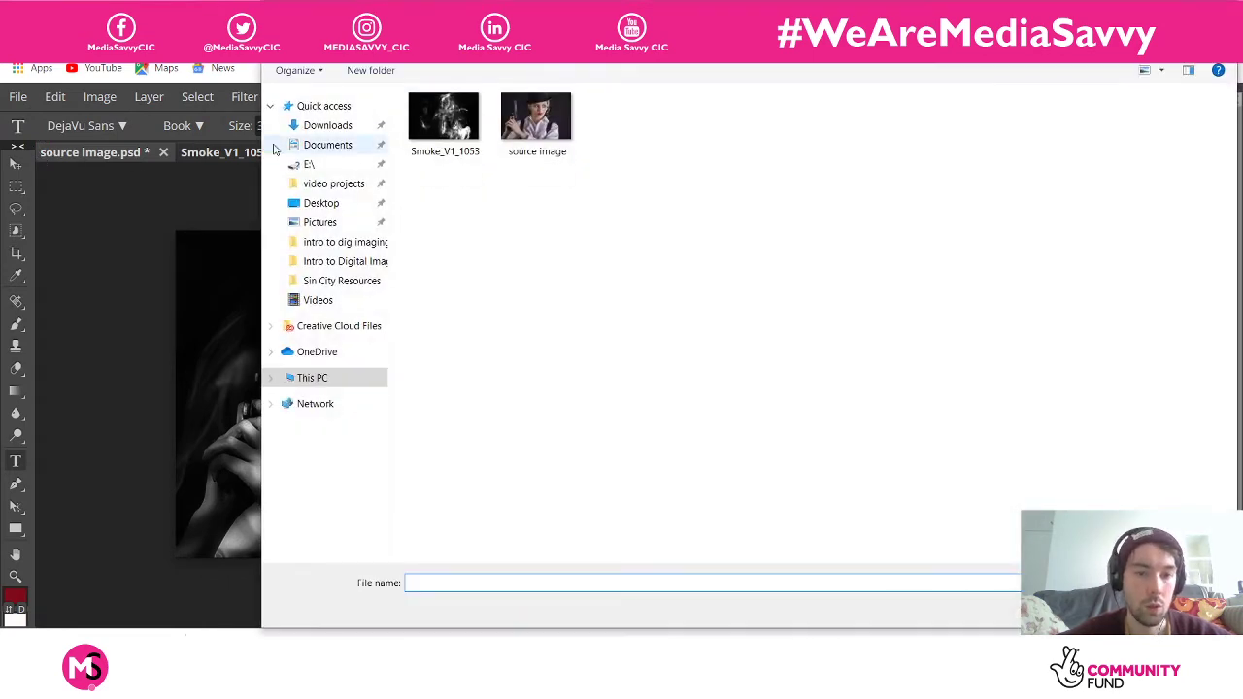
{"action": "left_click", "coordinate": [327, 126]}
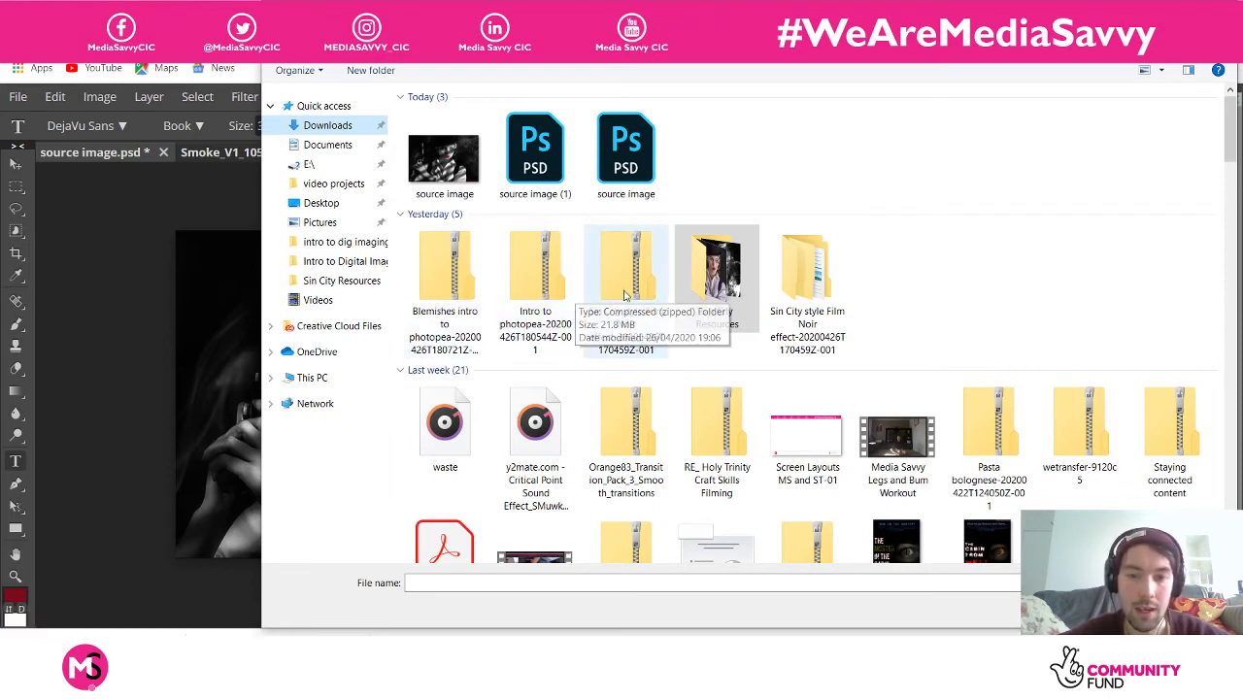
{"action": "left_click", "coordinate": [481, 307]}
{"action": "right_click", "coordinate": [489, 311]}
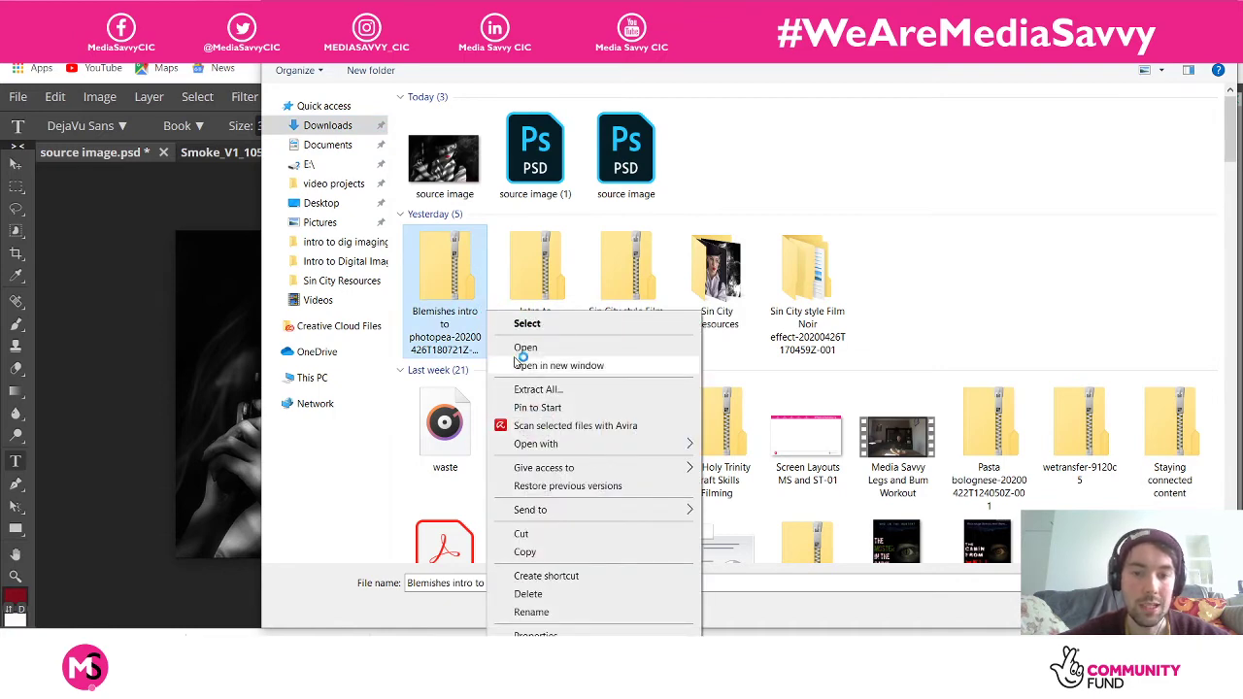
{"action": "left_click", "coordinate": [533, 392]}
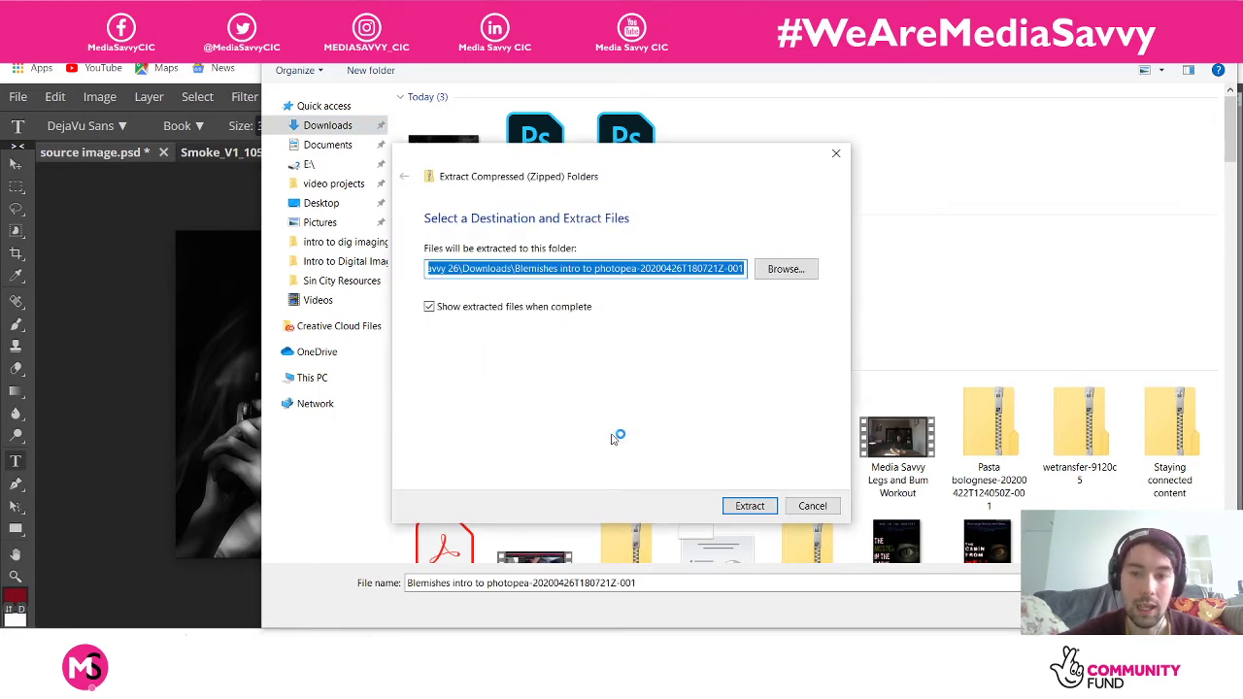
{"action": "left_click", "coordinate": [748, 503]}
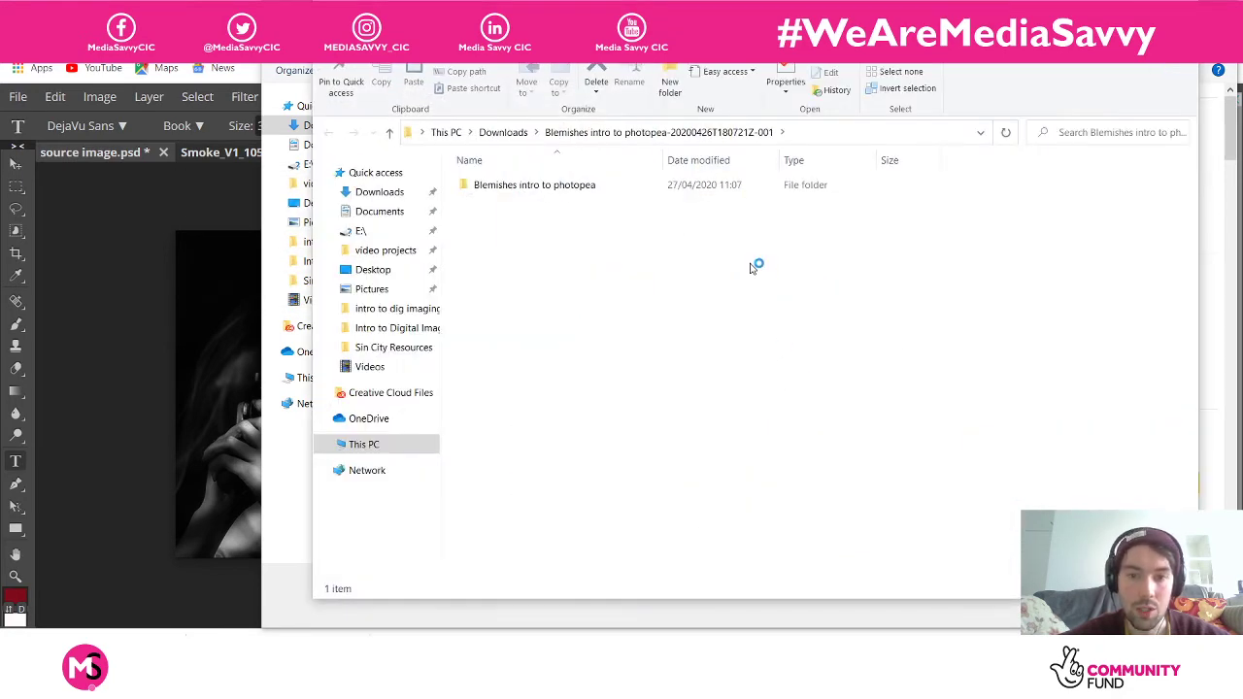
{"action": "double_click", "coordinate": [547, 186]}
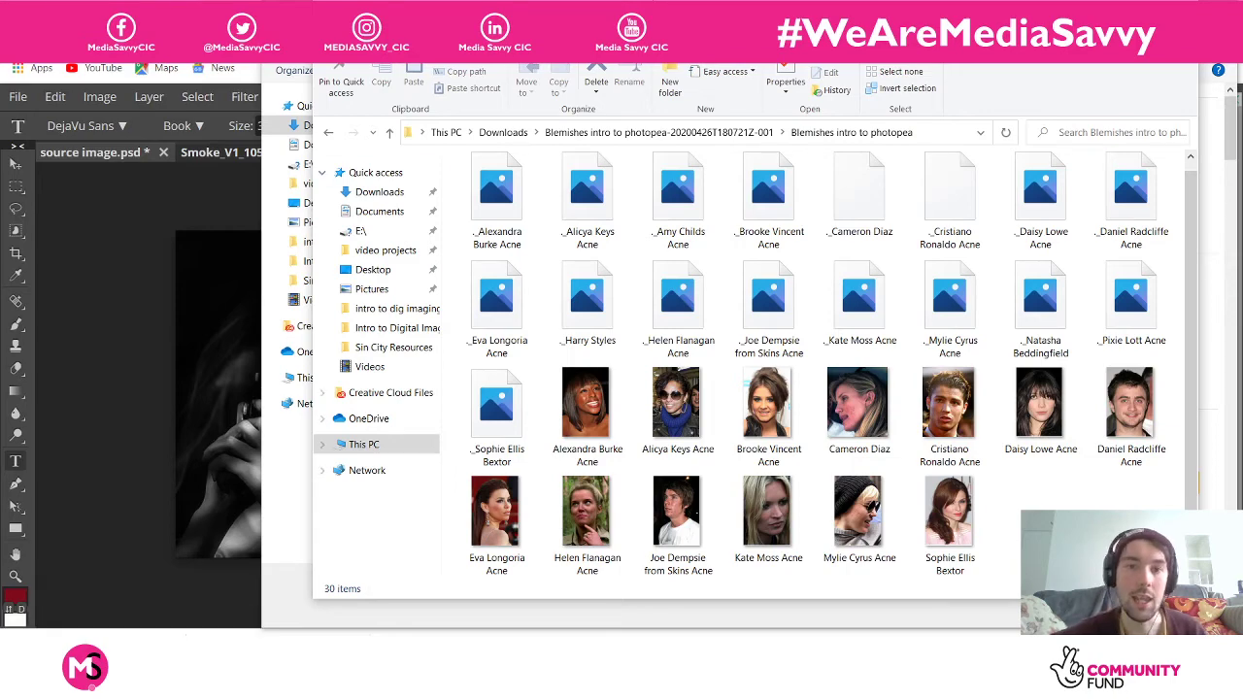
{"action": "left_click_drag", "start_coordinate": [680, 46], "coordinate": [664, 95]}
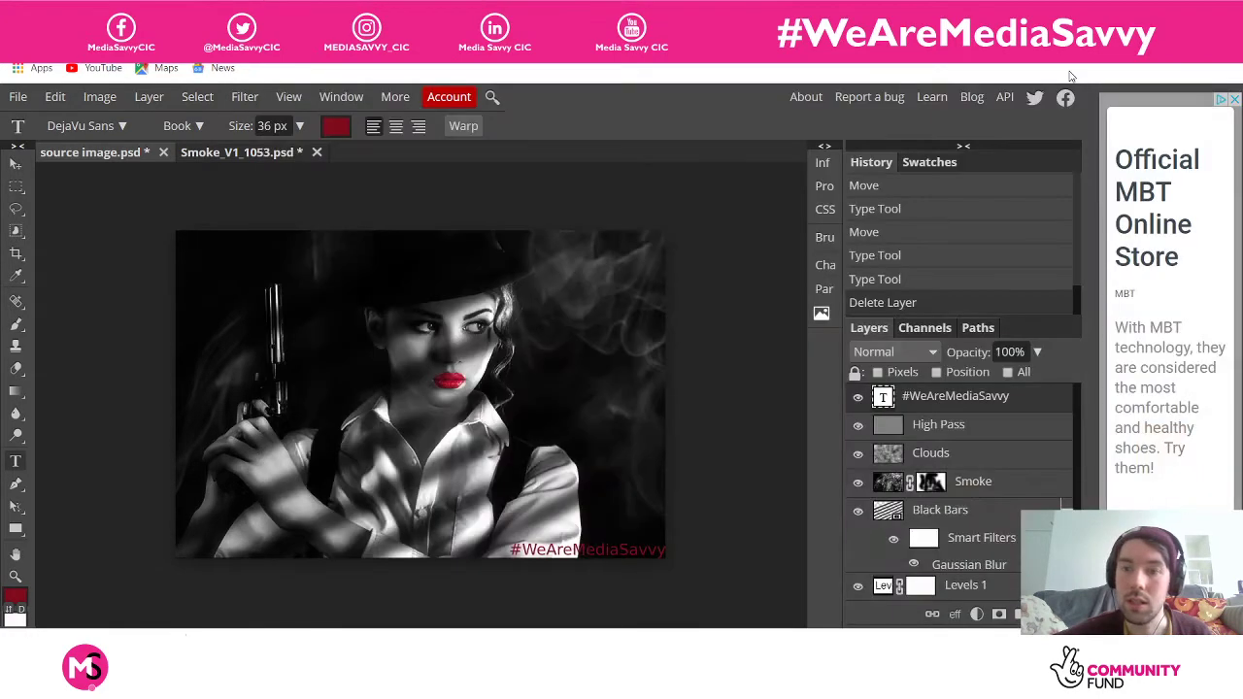
Open the acne portrait photo from Downloads > Blemishes intro to photopea
{"action": "left_click", "coordinate": [17, 97]}
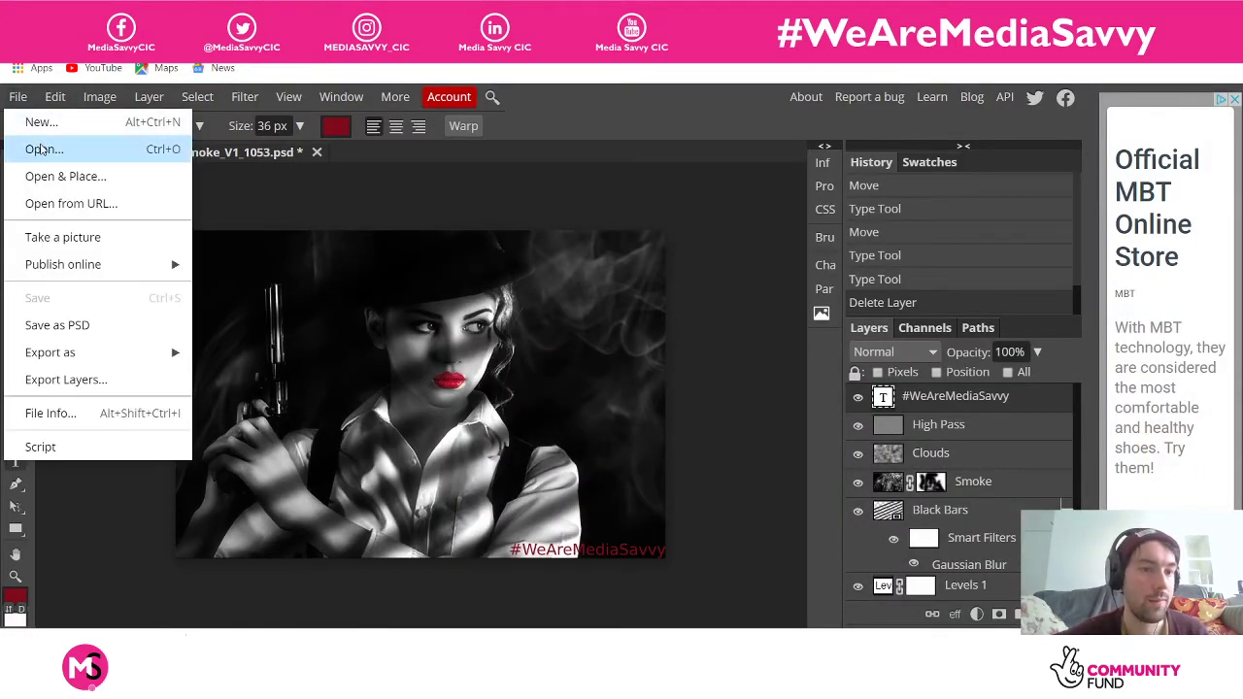
{"action": "left_click", "coordinate": [43, 148]}
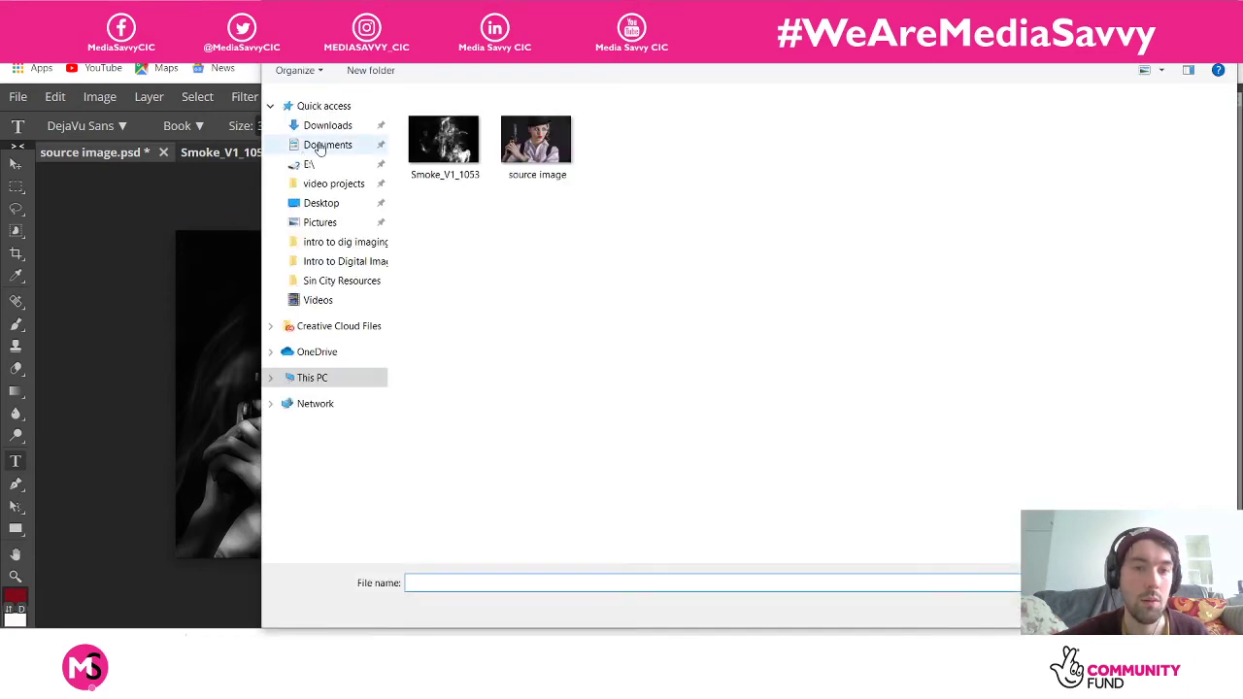
{"action": "left_click", "coordinate": [326, 127]}
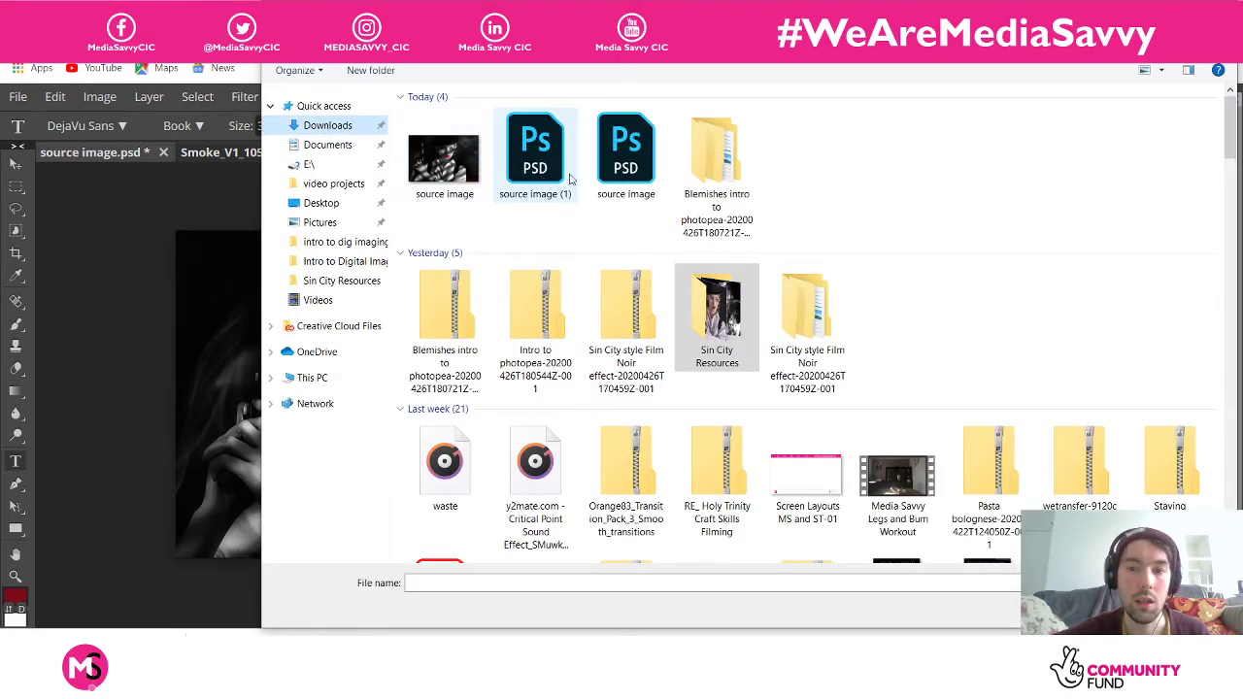
{"action": "double_click", "coordinate": [704, 178]}
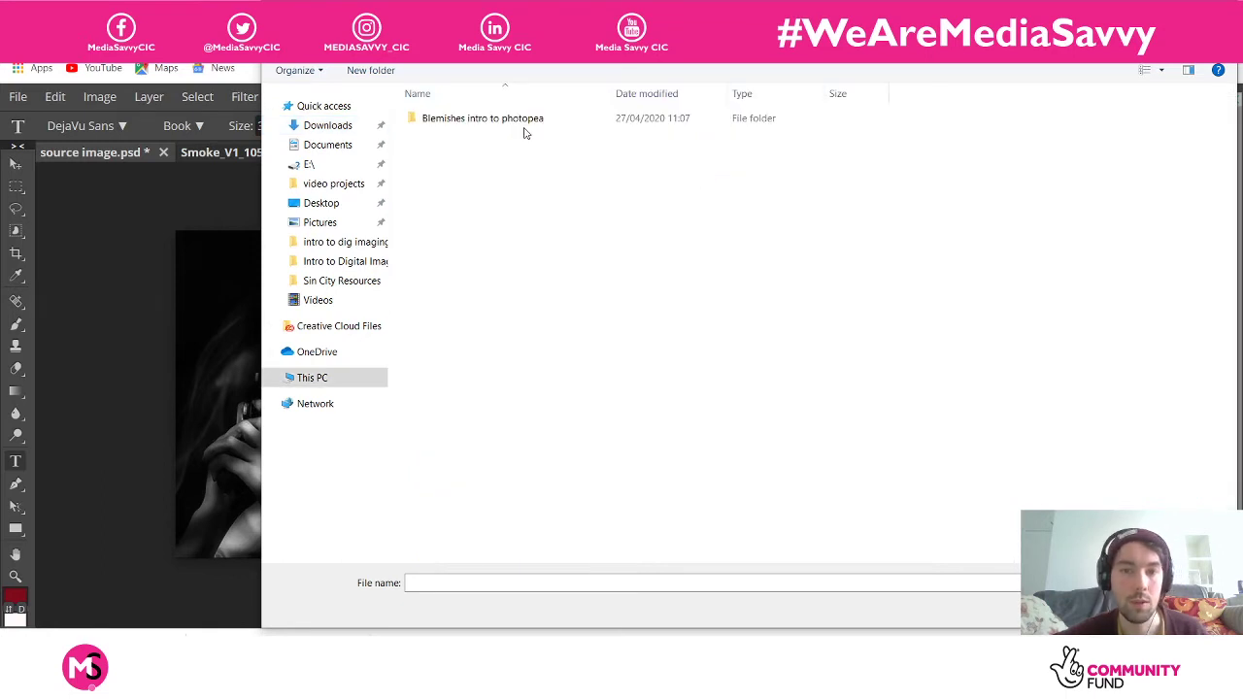
{"action": "double_click", "coordinate": [522, 124]}
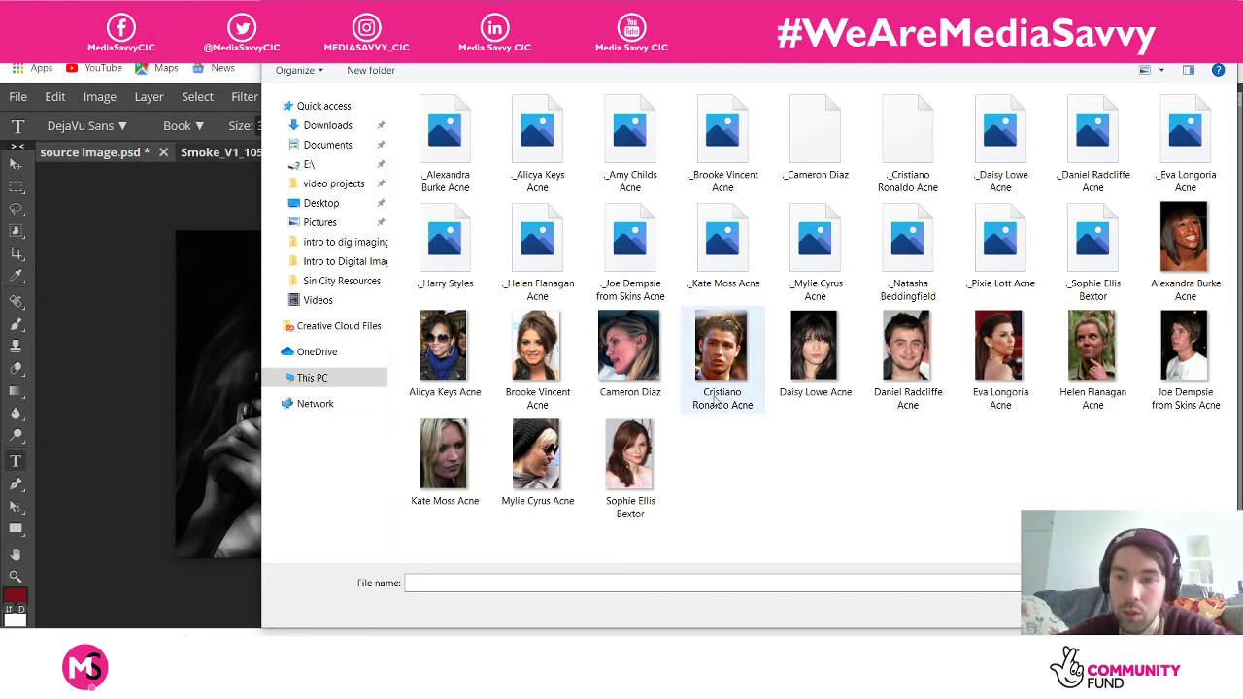
{"action": "left_click", "coordinate": [716, 396]}
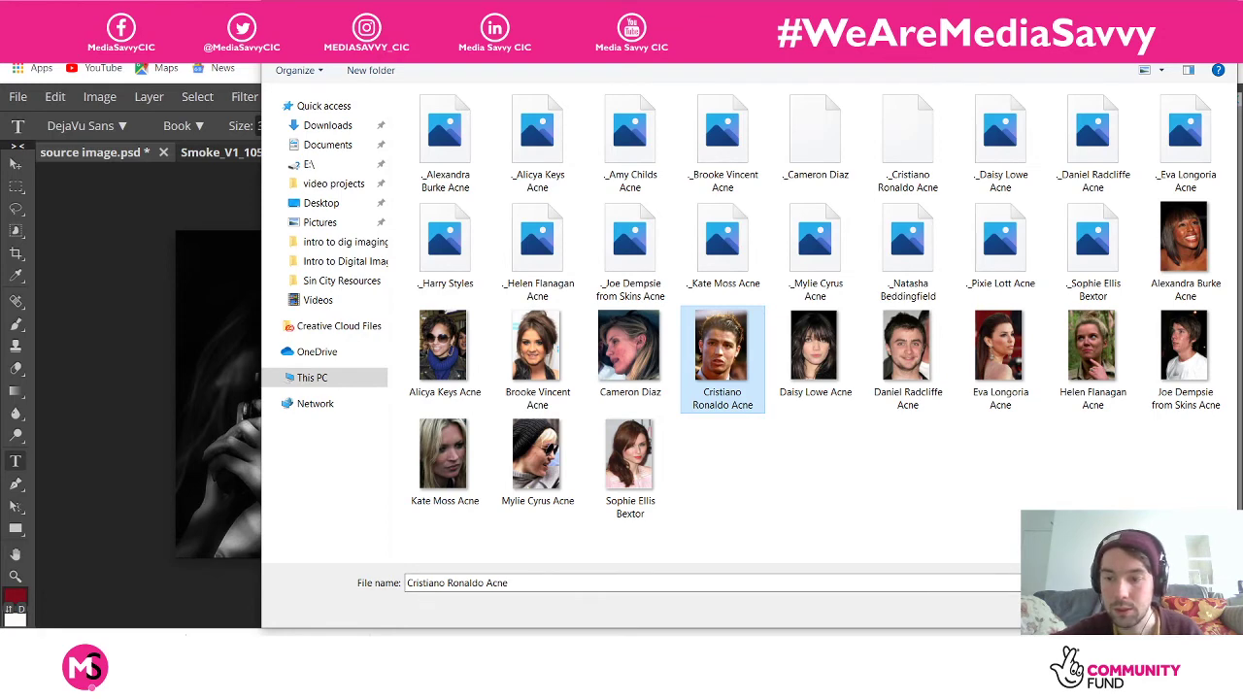
{"action": "key", "text": "Return"}
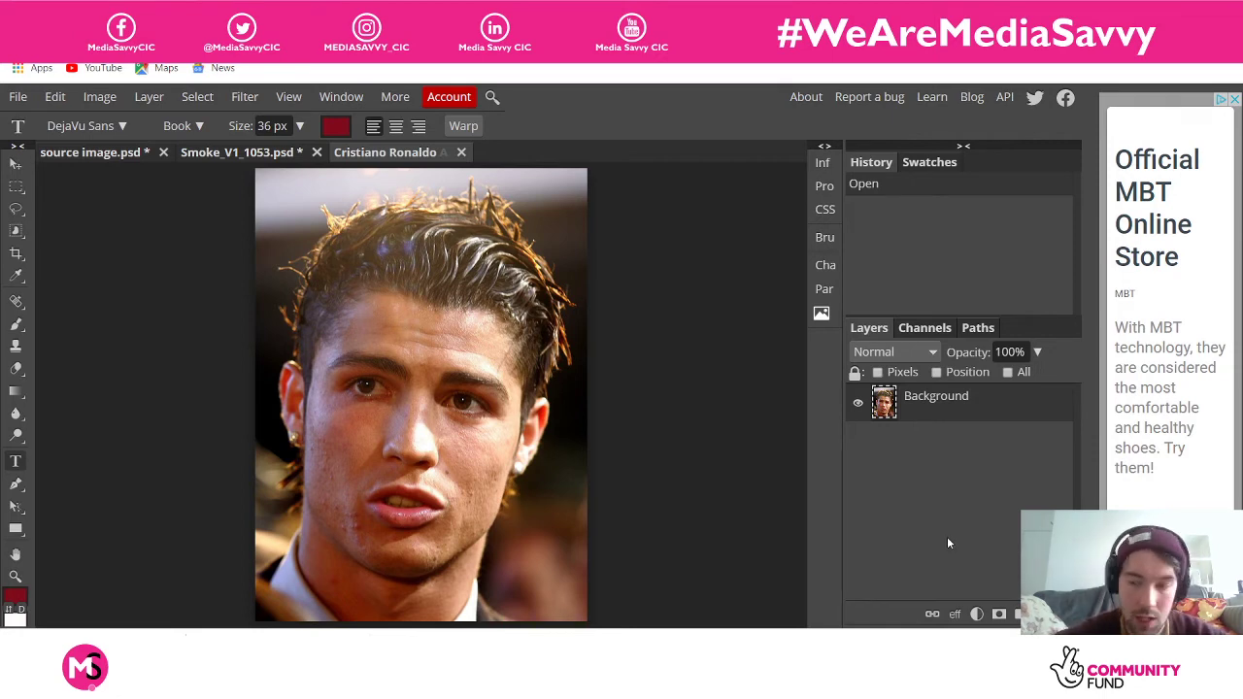
Duplicate the Background layer and delete an accidental empty text layer
{"action": "right_click", "coordinate": [944, 404]}
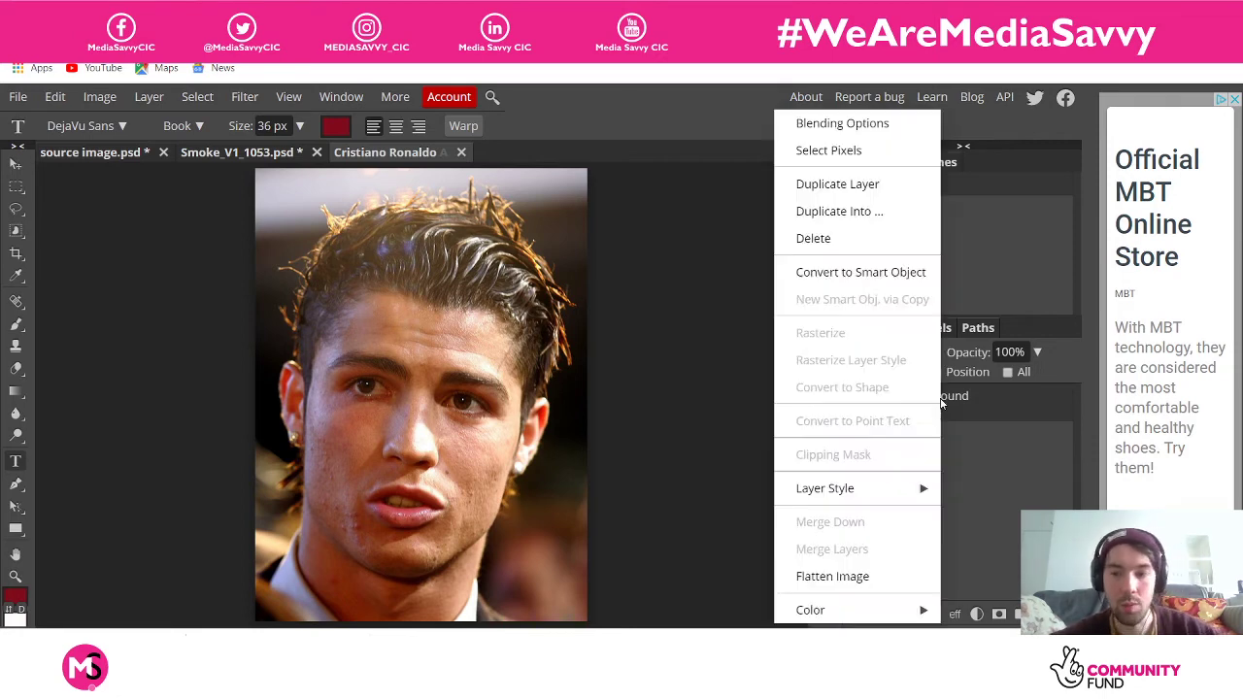
{"action": "left_click", "coordinate": [858, 185]}
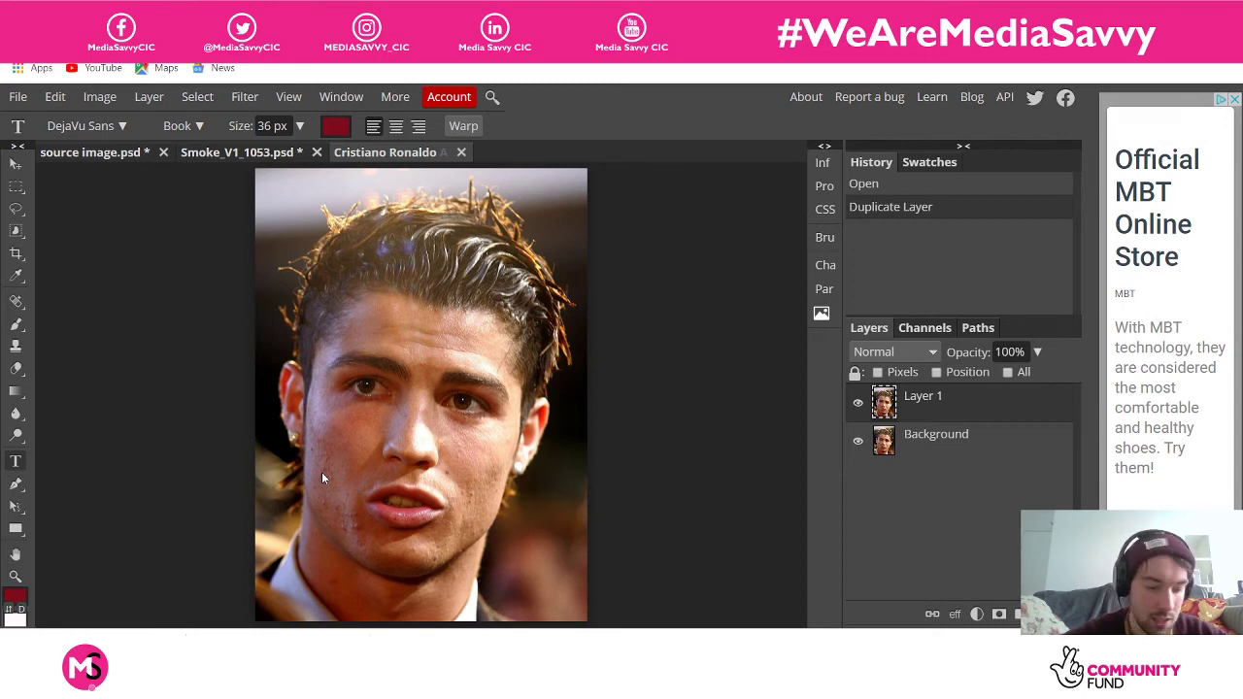
{"action": "scroll", "coordinate": [321, 472], "scroll_direction": "up", "scroll_amount": 3}
{"action": "scroll", "coordinate": [321, 472], "scroll_direction": "down", "scroll_amount": 3}
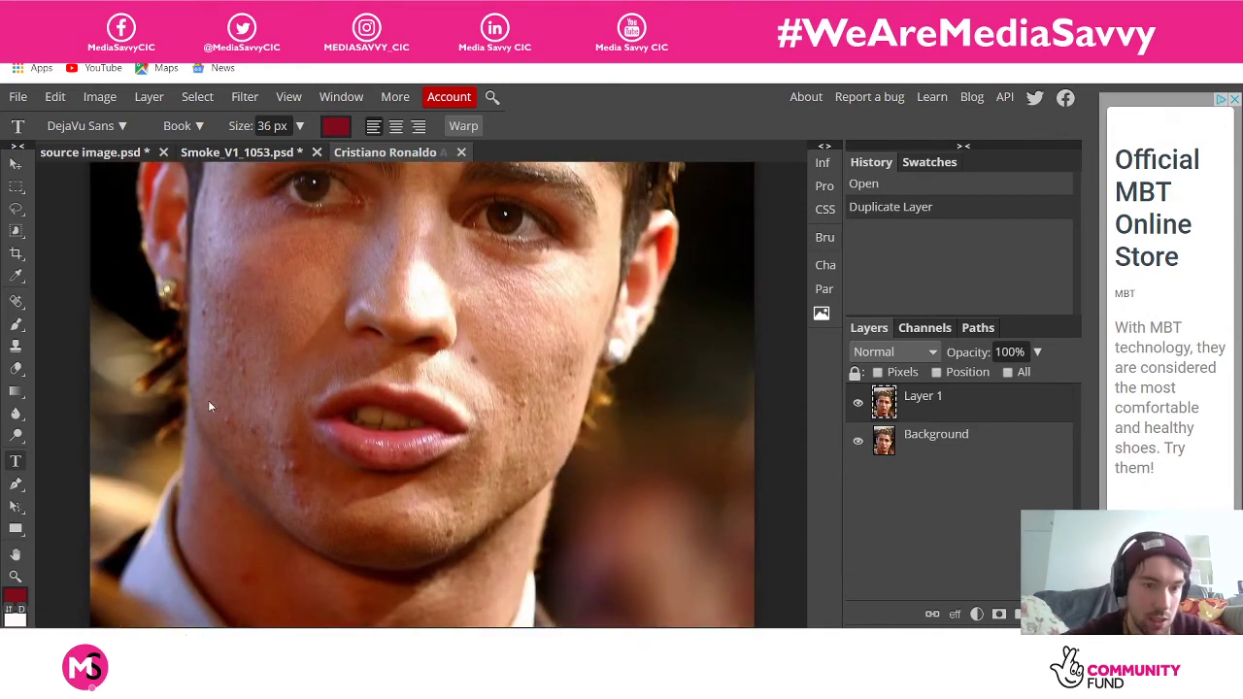
{"action": "left_click", "coordinate": [230, 478]}
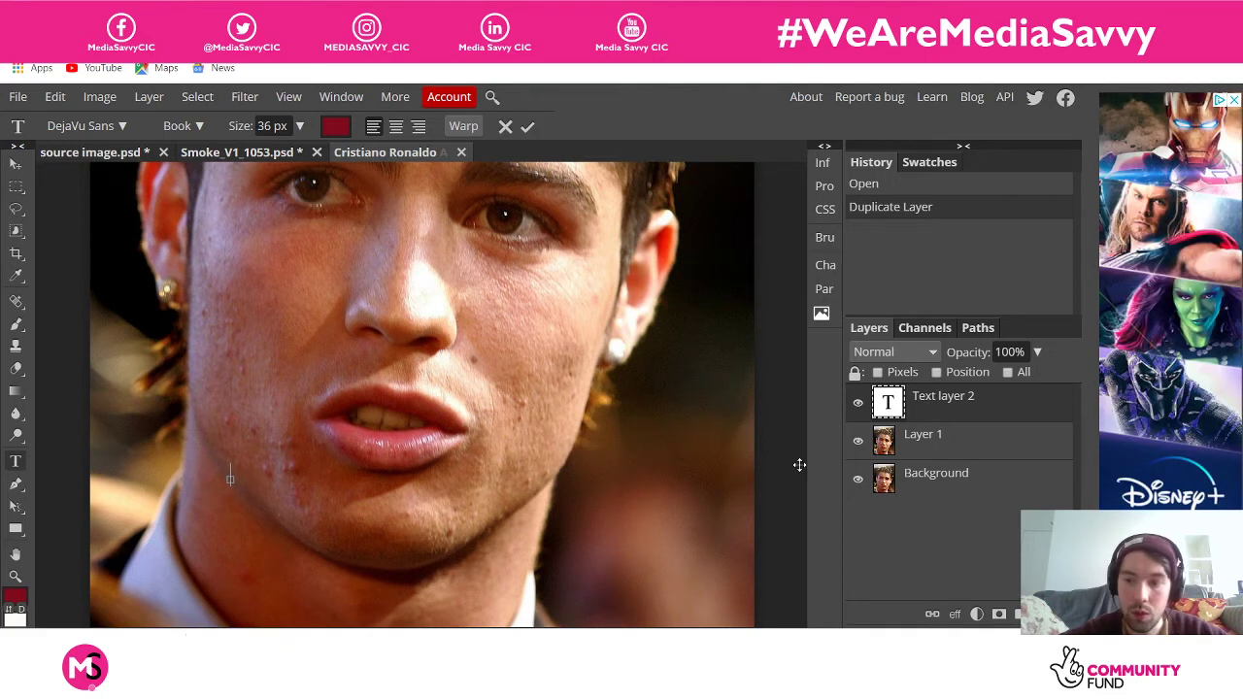
{"action": "left_click", "coordinate": [1007, 416]}
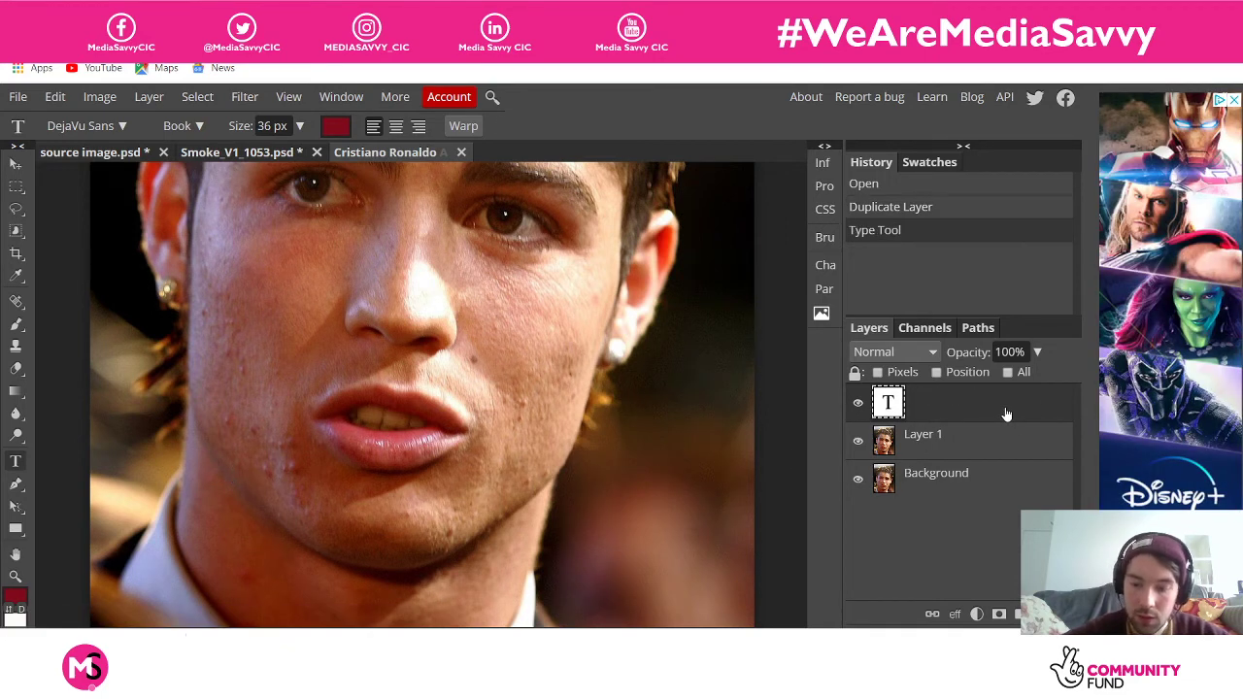
{"action": "key", "text": "h"}
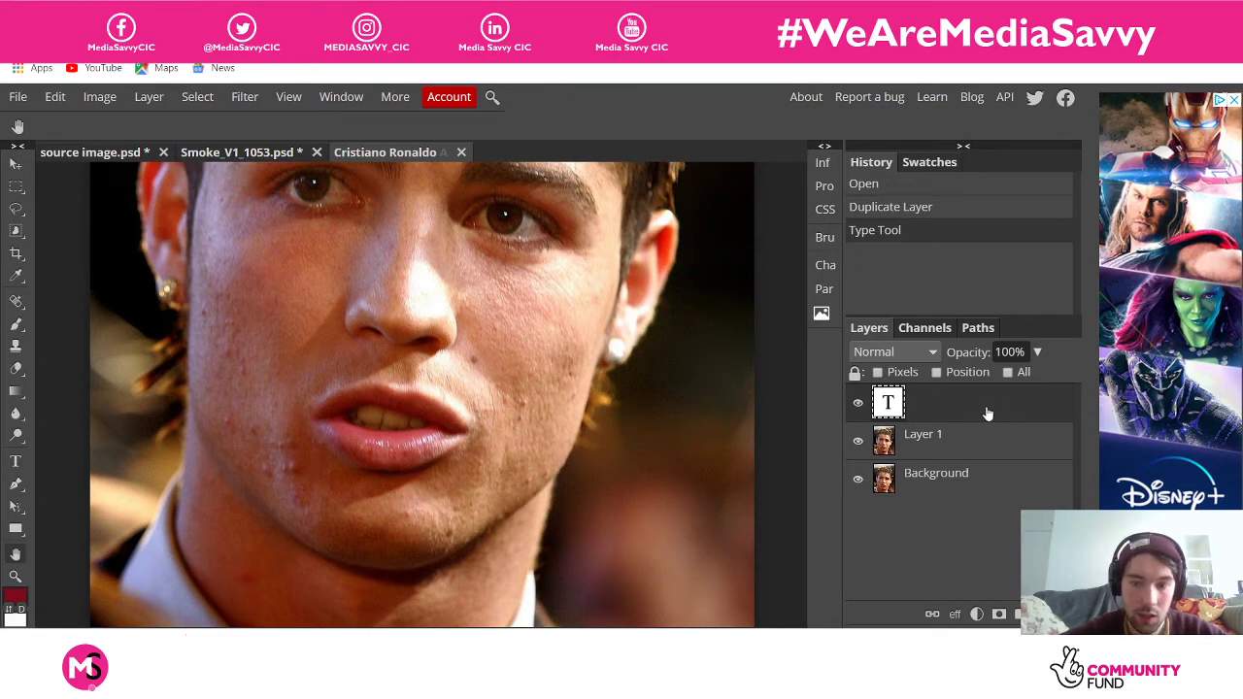
{"action": "key", "text": "Delete"}
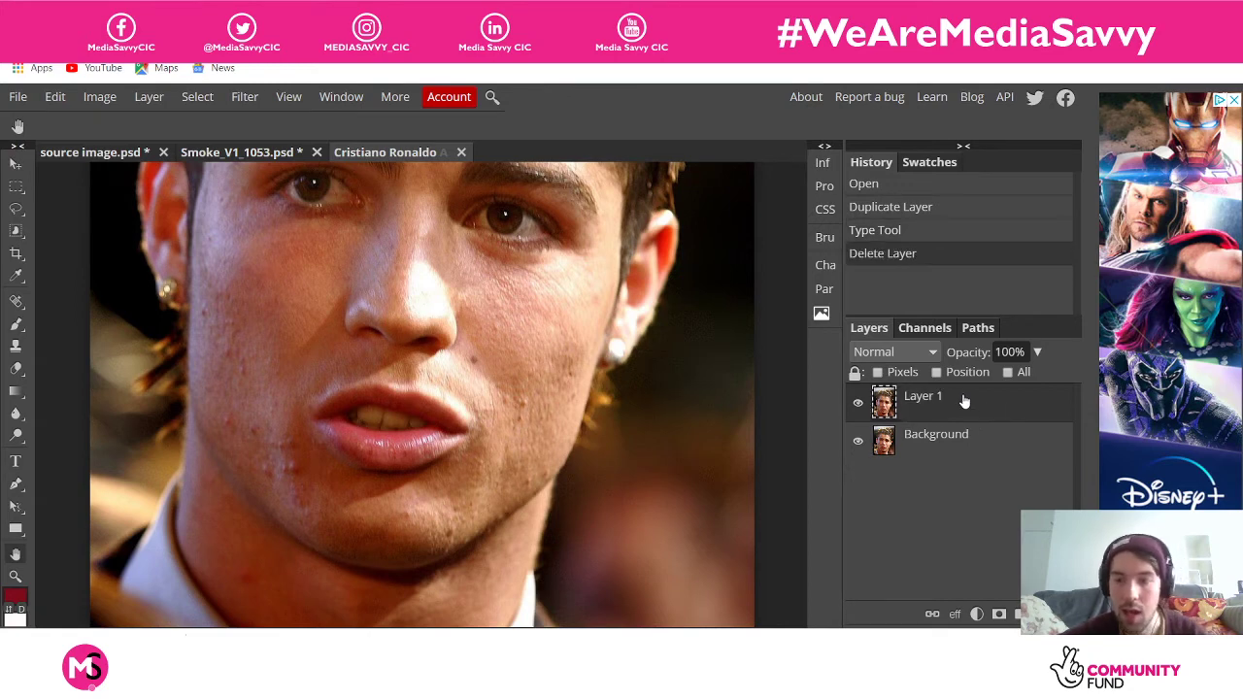
Rename Layer 1 to 'duplicate layer'
{"action": "double_click", "coordinate": [926, 400]}
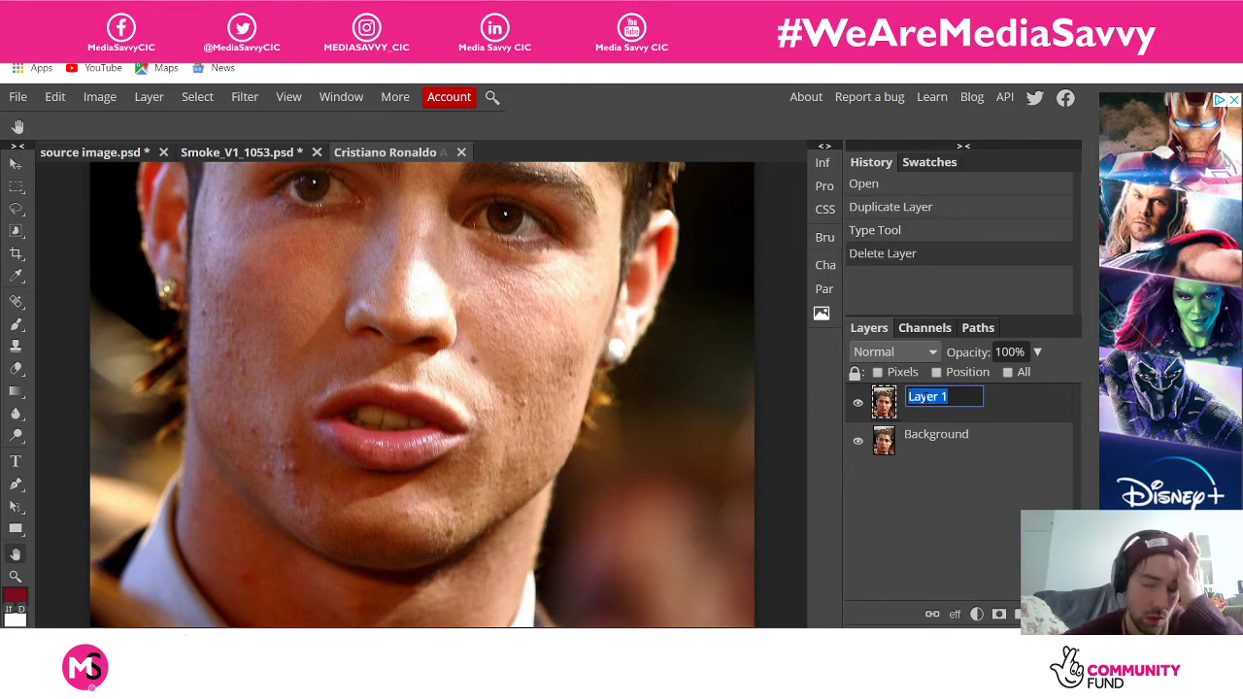
{"action": "key", "text": "BackSpace"}
{"action": "type", "text": "dup"}
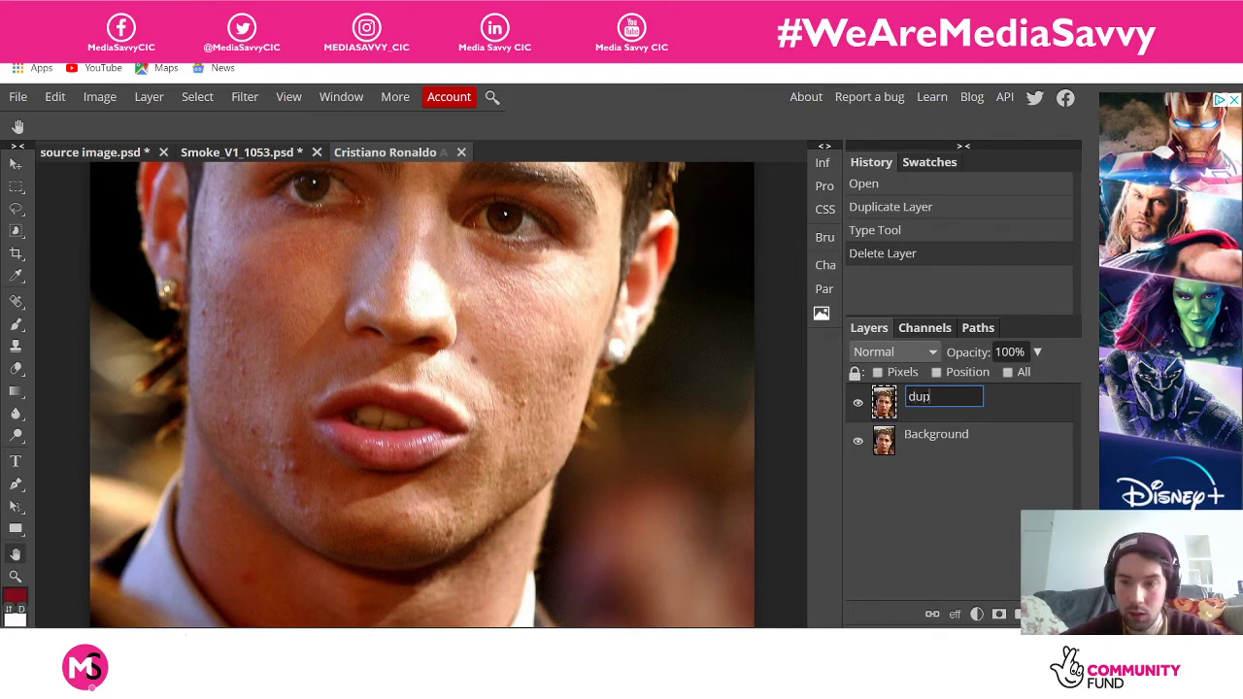
{"action": "type", "text": "lica"}
{"action": "type", "text": "t"}
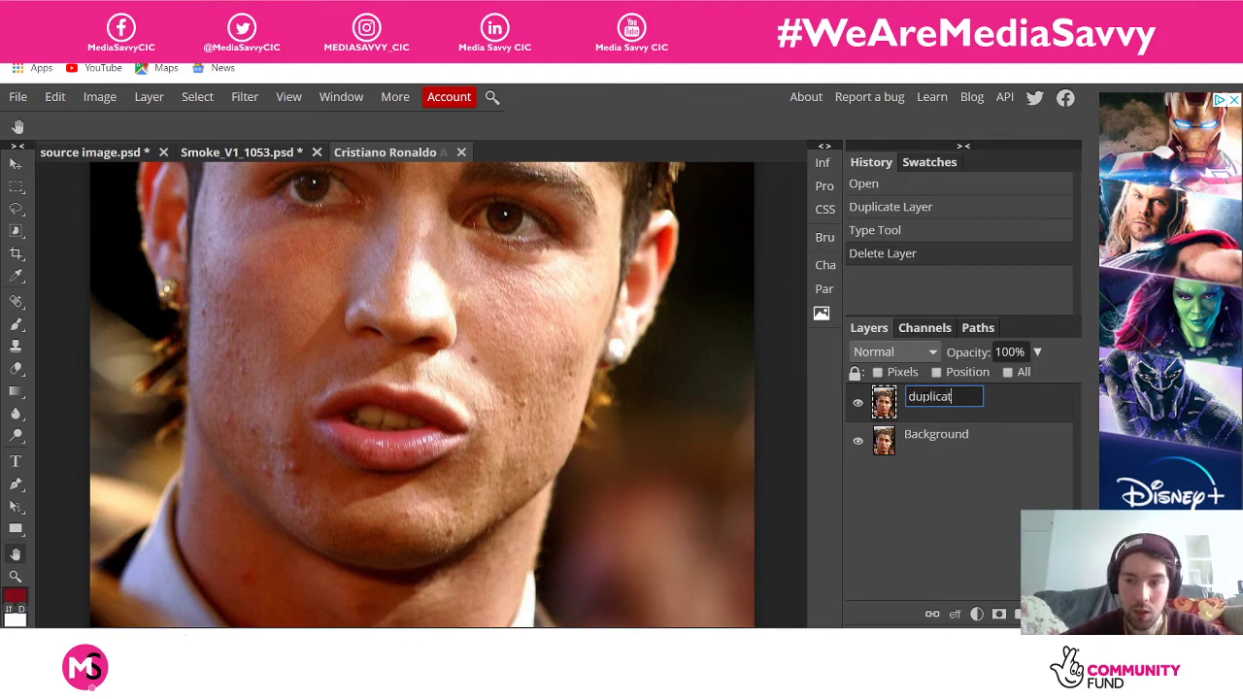
{"action": "type", "text": "e layer"}
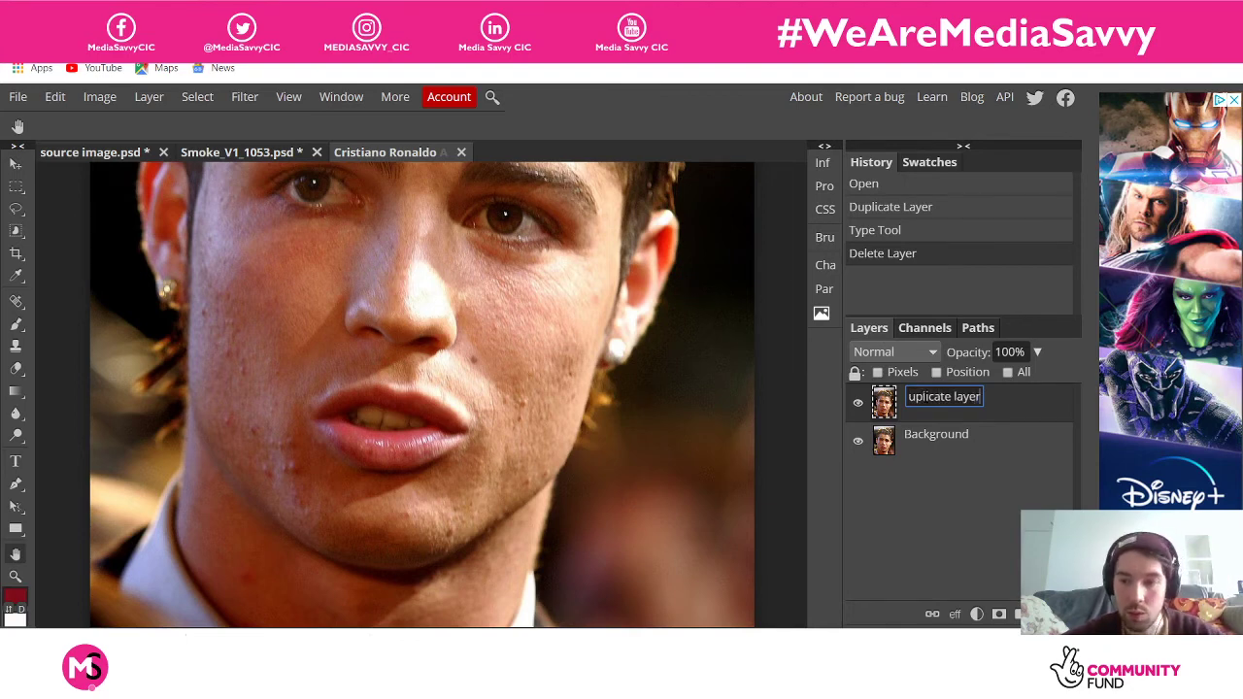
{"action": "key", "text": "Return"}
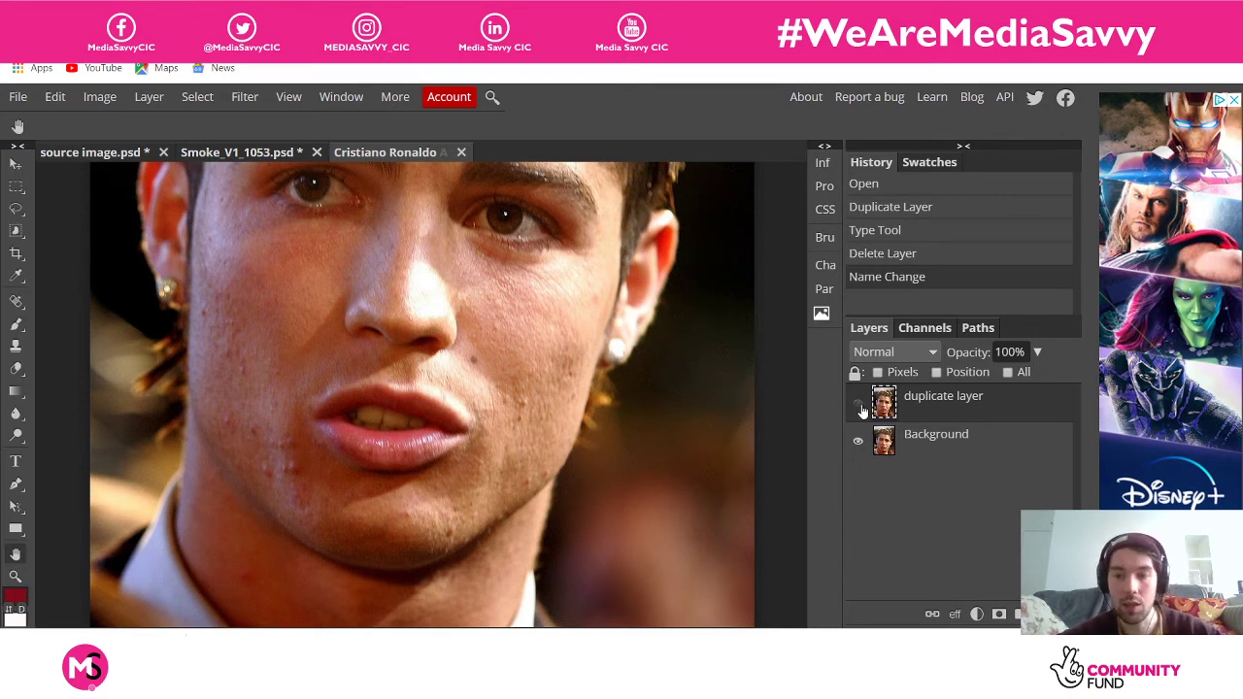
Select the Healing Brush Tool and set its brush size to 27 px
{"action": "scroll", "coordinate": [421, 425], "scroll_direction": "up", "scroll_amount": 1}
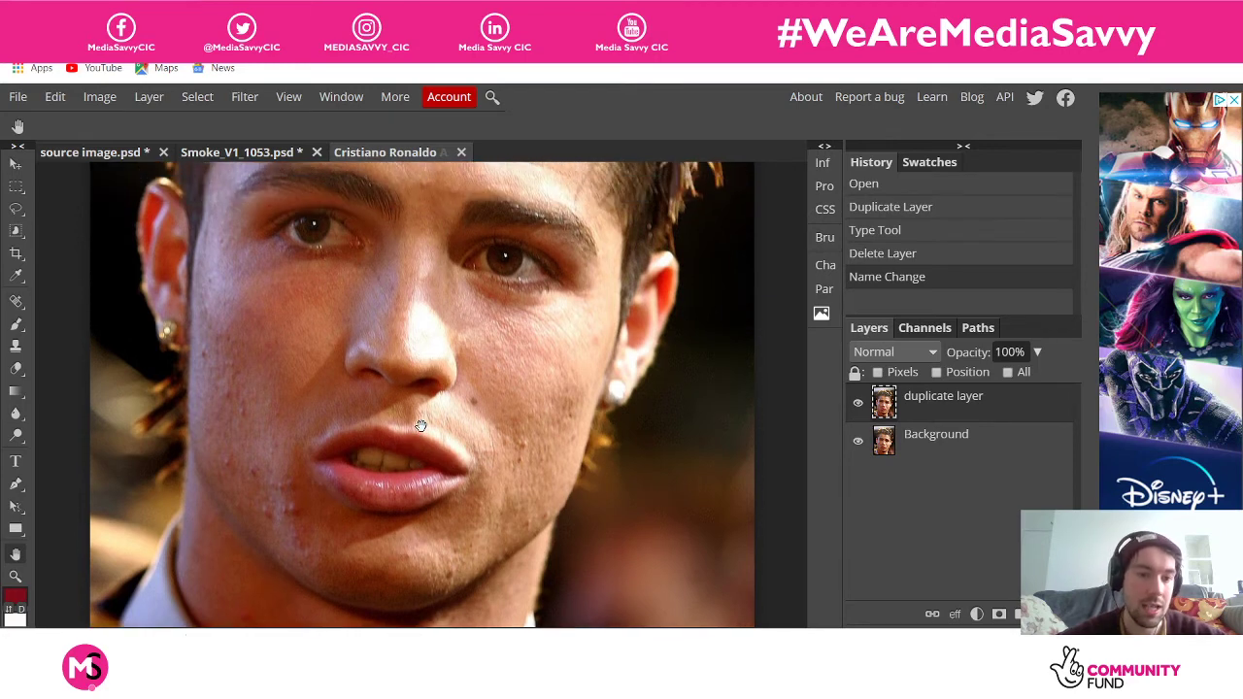
{"action": "scroll", "coordinate": [420, 425], "scroll_direction": "down", "scroll_amount": 1}
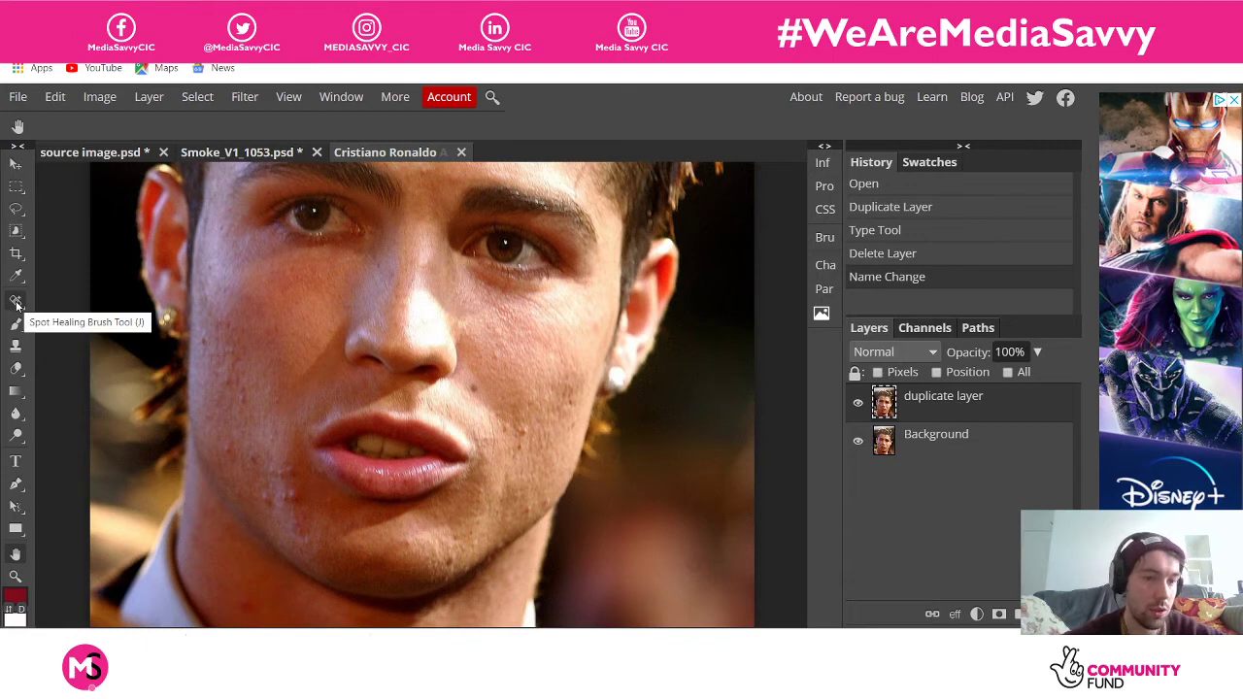
{"action": "right_click", "coordinate": [16, 303]}
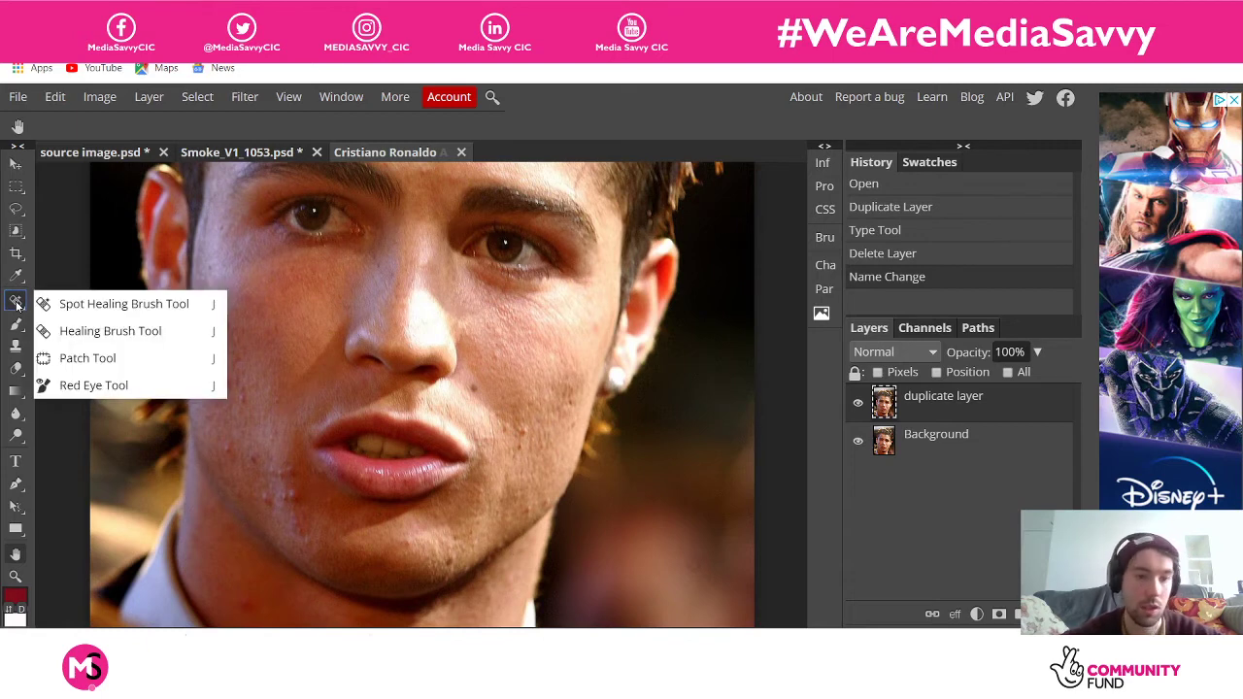
{"action": "left_click", "coordinate": [108, 332]}
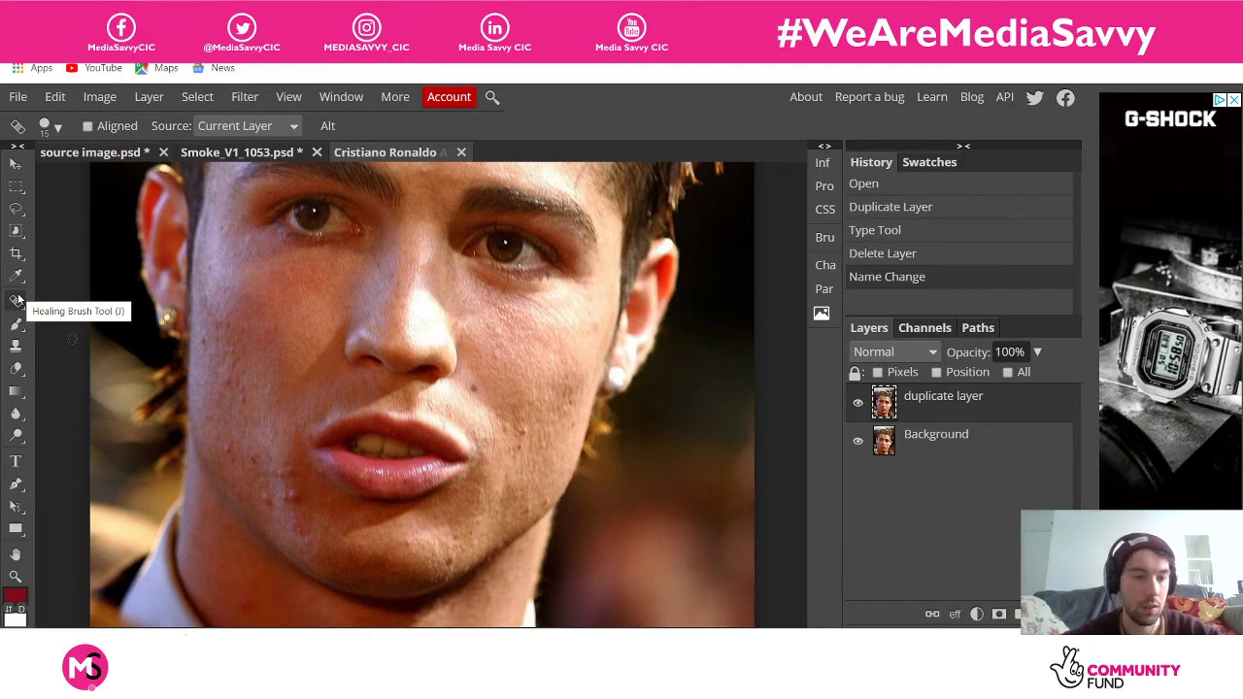
{"action": "left_click", "coordinate": [56, 127]}
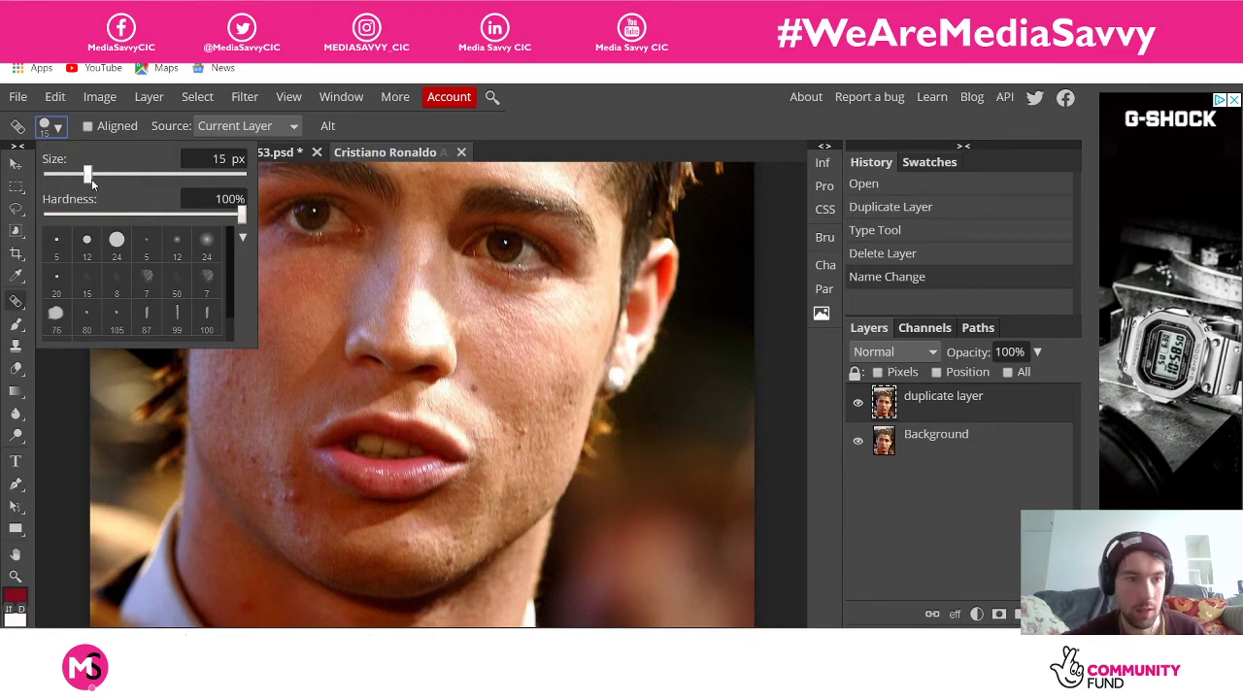
{"action": "left_click_drag", "start_coordinate": [91, 179], "coordinate": [102, 178]}
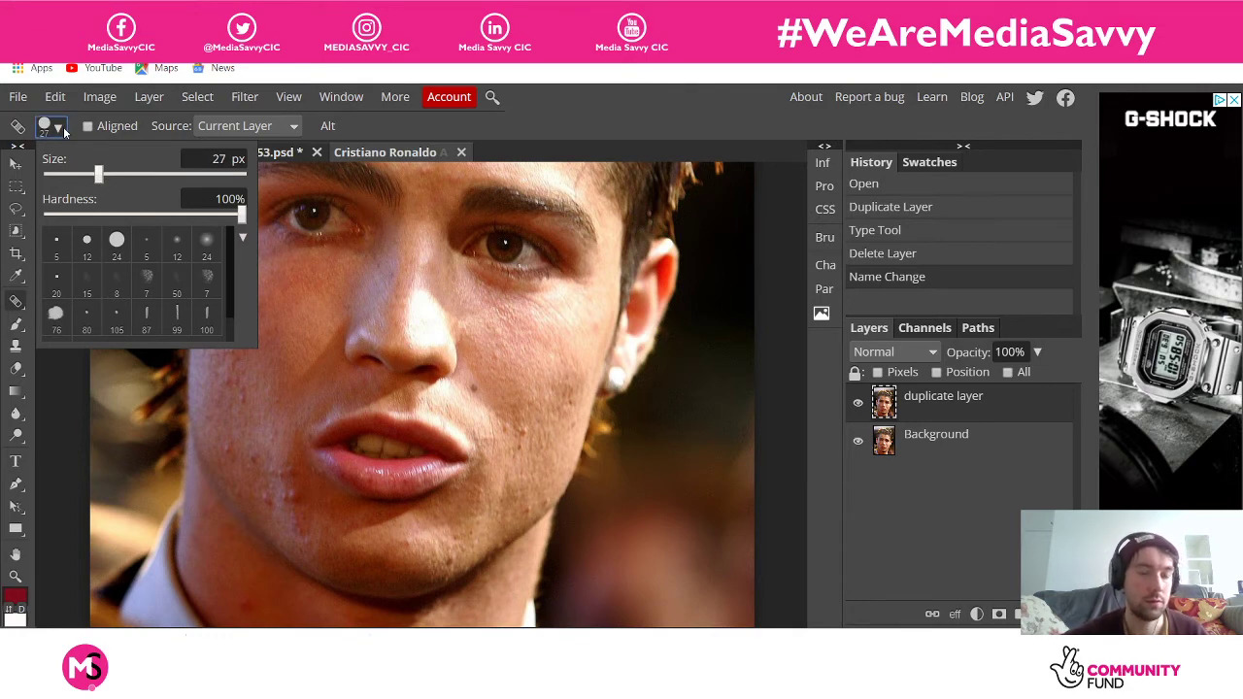
{"action": "left_click", "coordinate": [799, 401]}
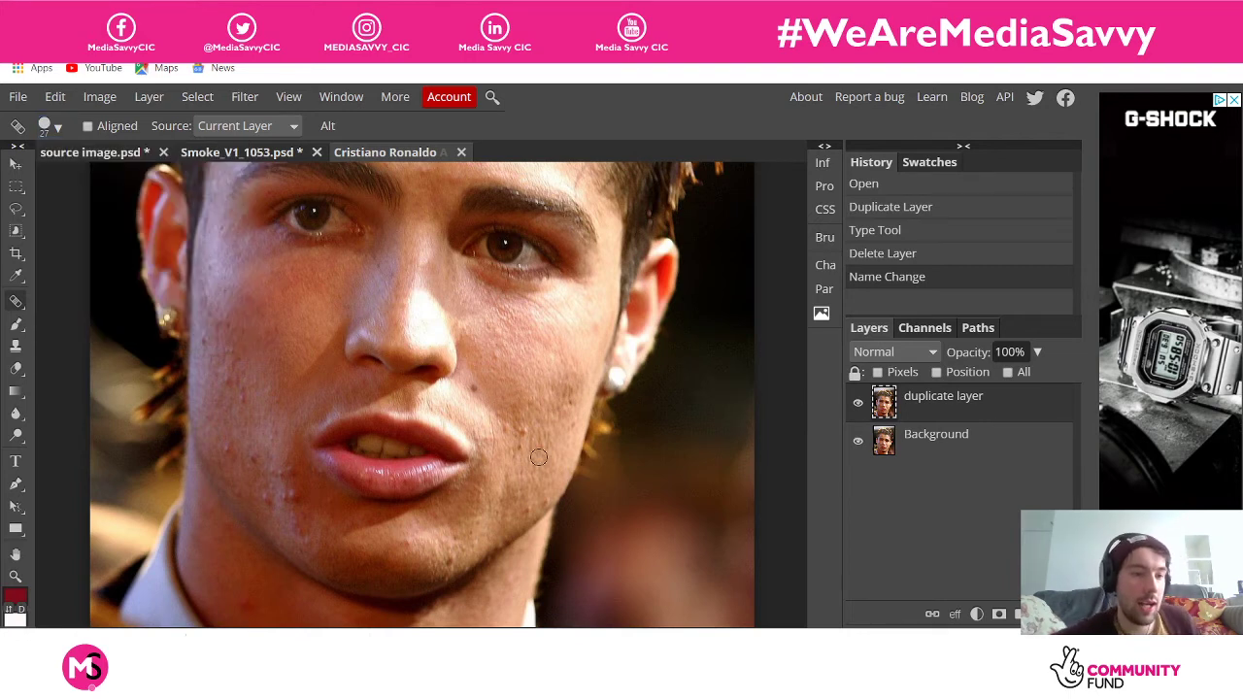
Reselect the Healing Brush Tool from the healing tool group
{"action": "right_click", "coordinate": [20, 302]}
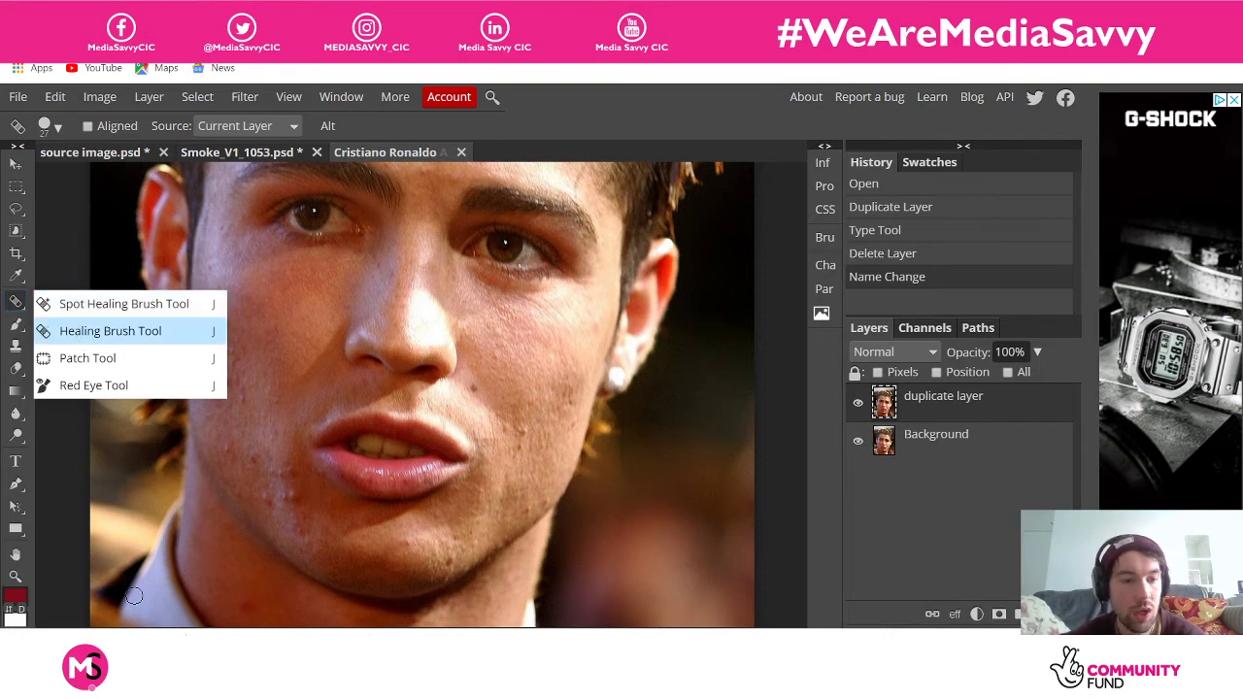
{"action": "left_click", "coordinate": [97, 331]}
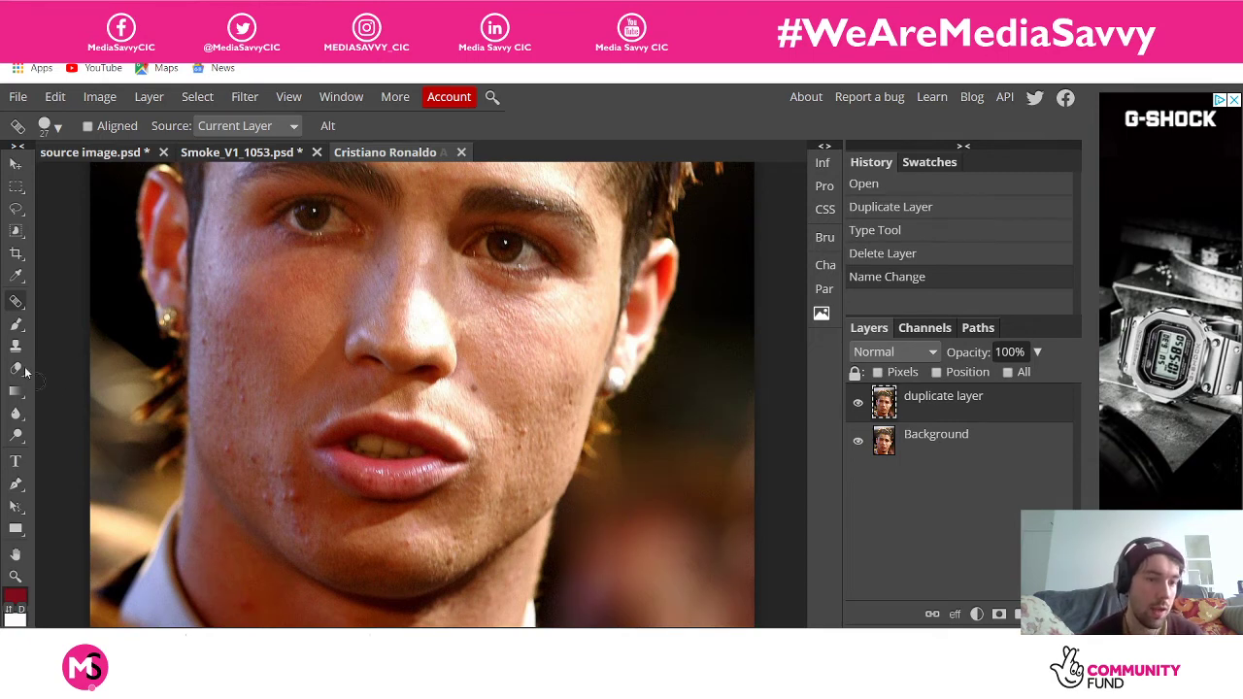
{"action": "left_click", "coordinate": [17, 302]}
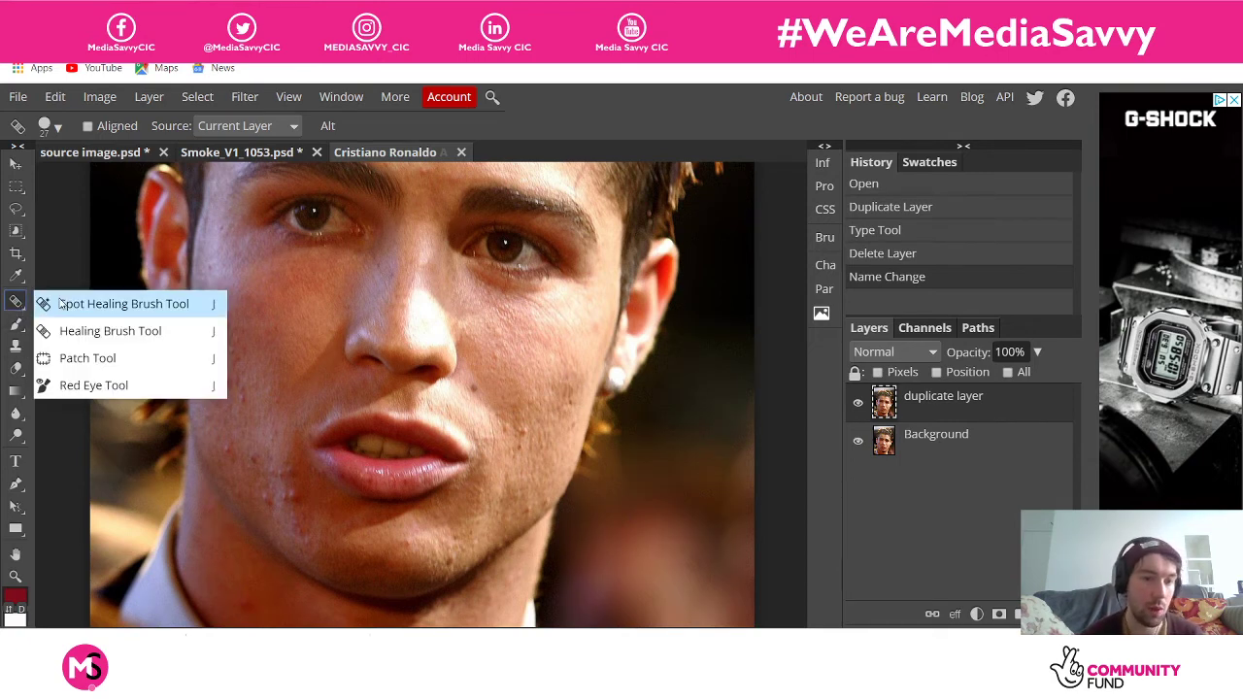
{"action": "left_click", "coordinate": [74, 331]}
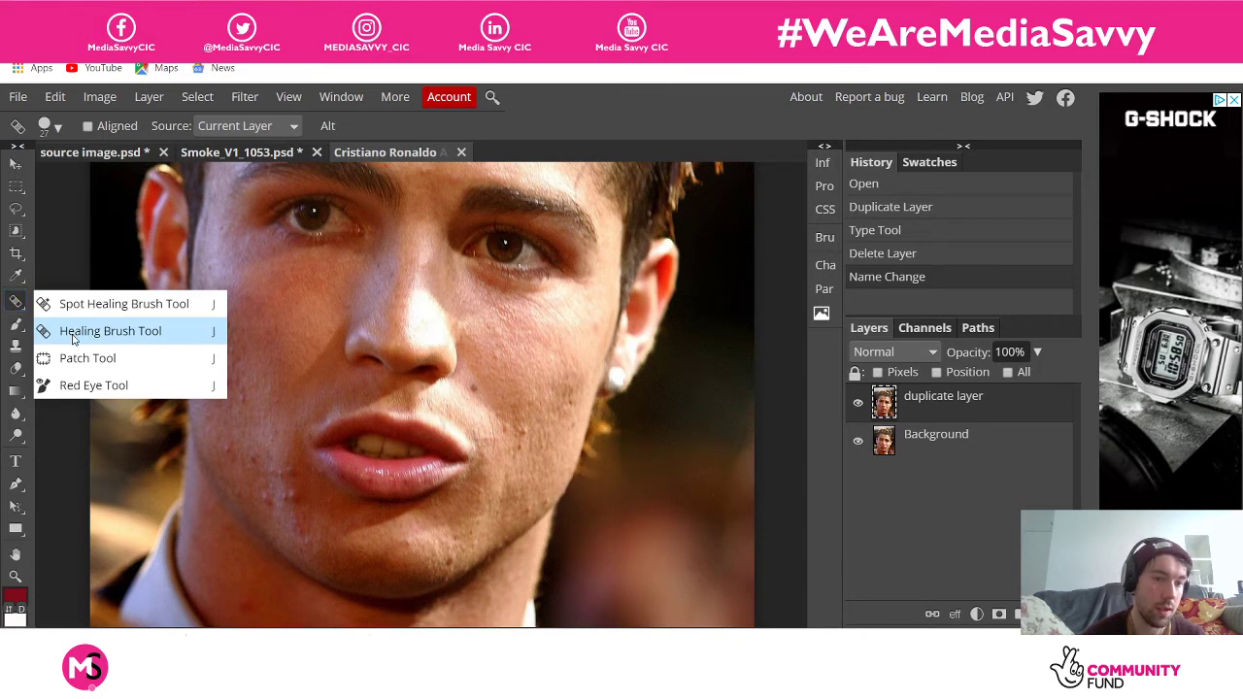
{"action": "left_click", "coordinate": [16, 301]}
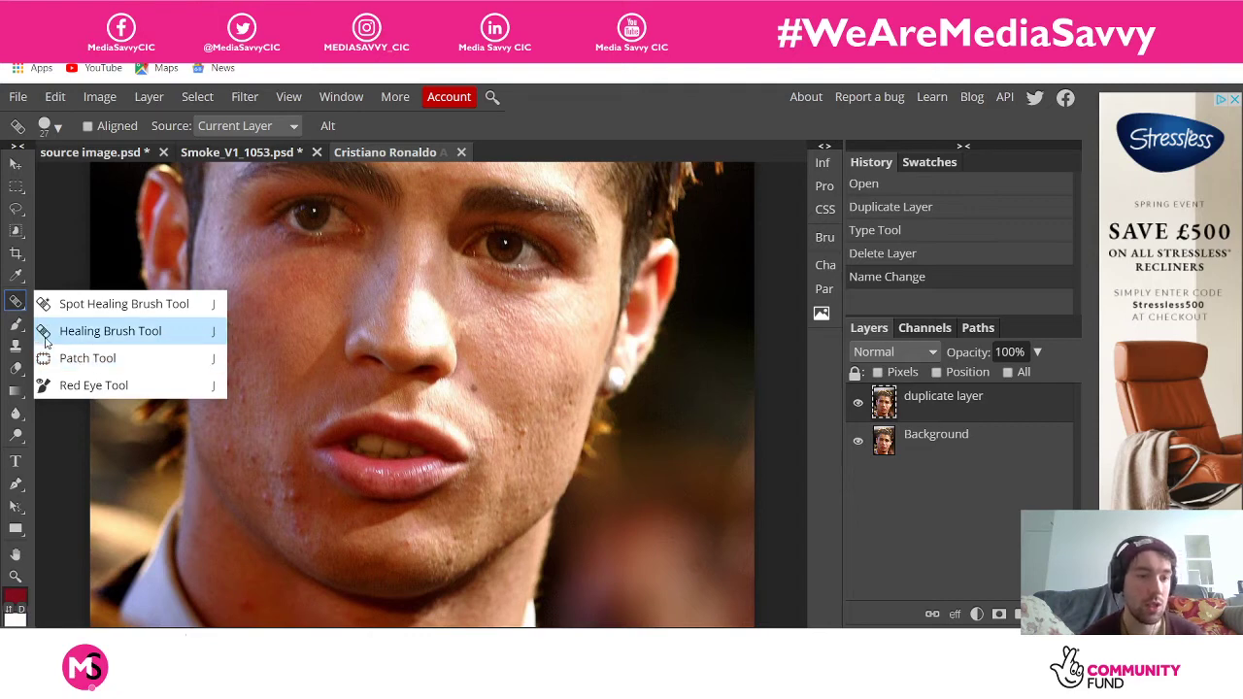
{"action": "left_click", "coordinate": [23, 307]}
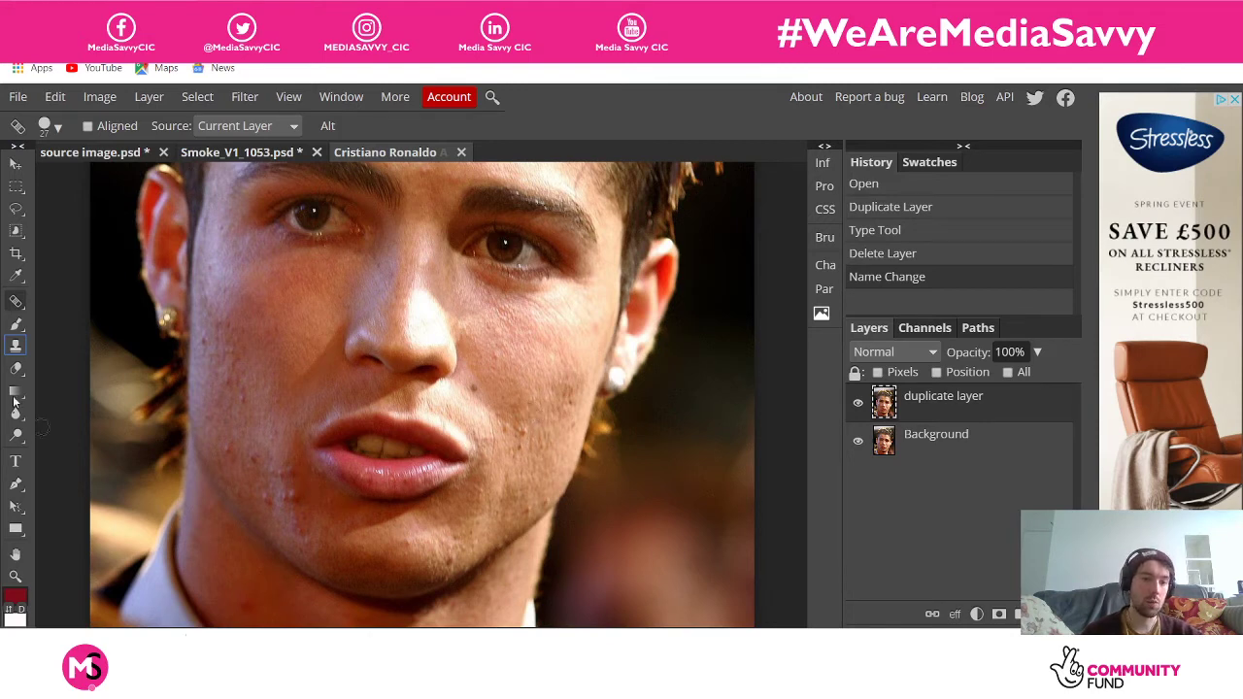
Make sure the Healing Brush Tool is the active healing tool
{"action": "right_click", "coordinate": [14, 307]}
{"action": "left_click", "coordinate": [64, 332]}
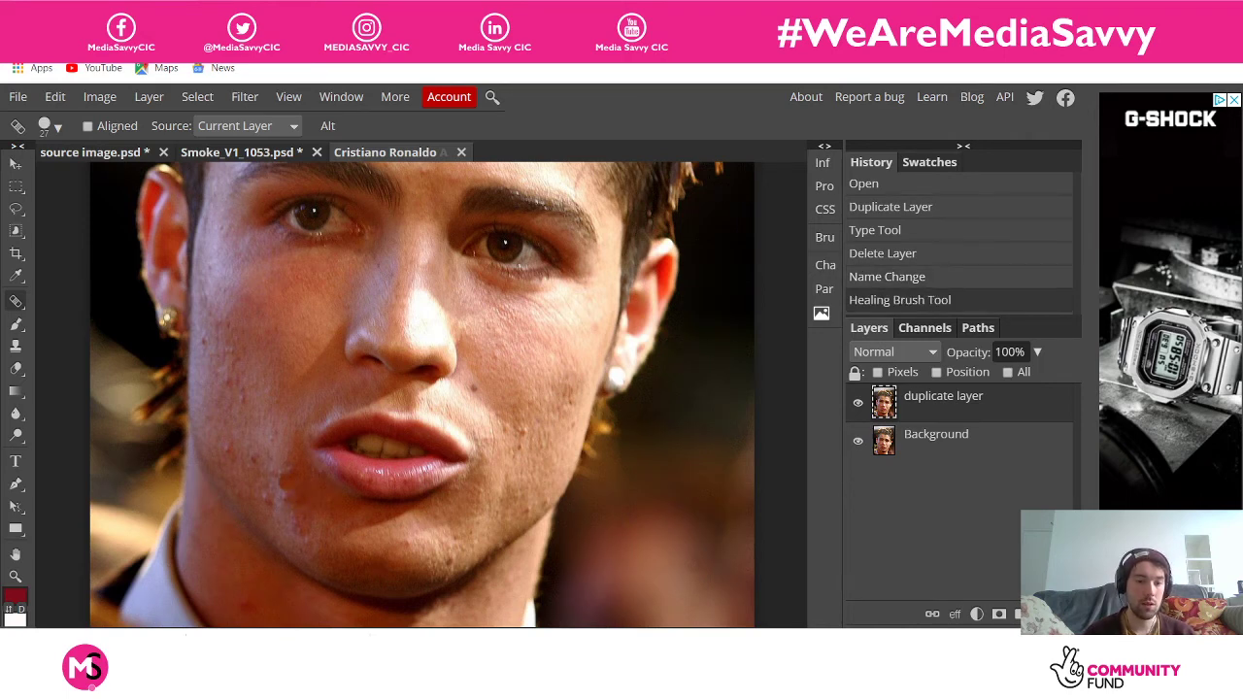
Heal the seven acne spots across the chin with the Healing Brush
{"action": "left_click", "coordinate": [286, 494]}
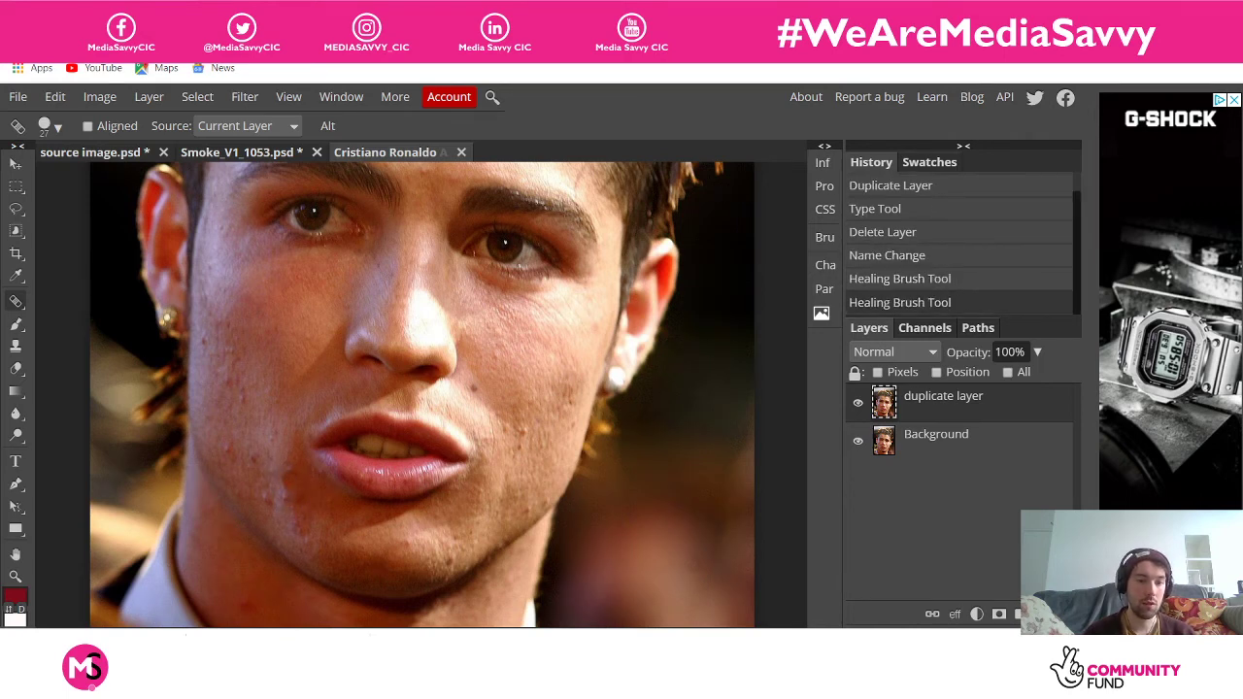
{"action": "left_click", "coordinate": [287, 472]}
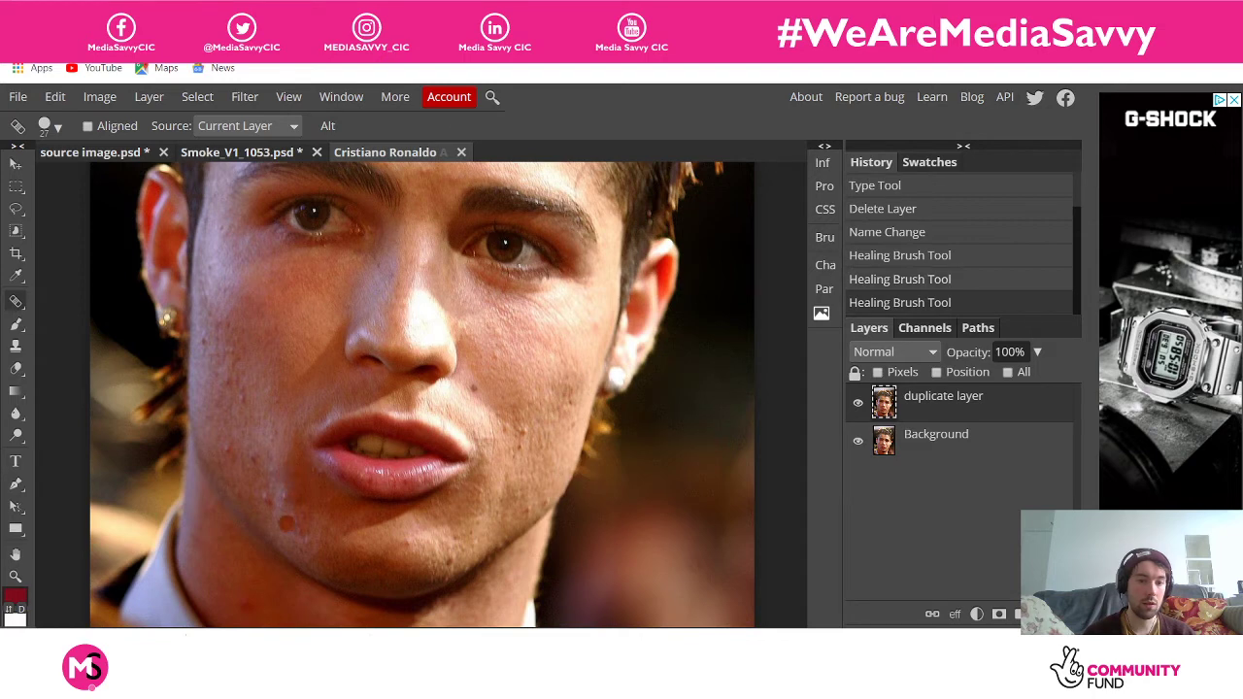
{"action": "left_click", "coordinate": [283, 507]}
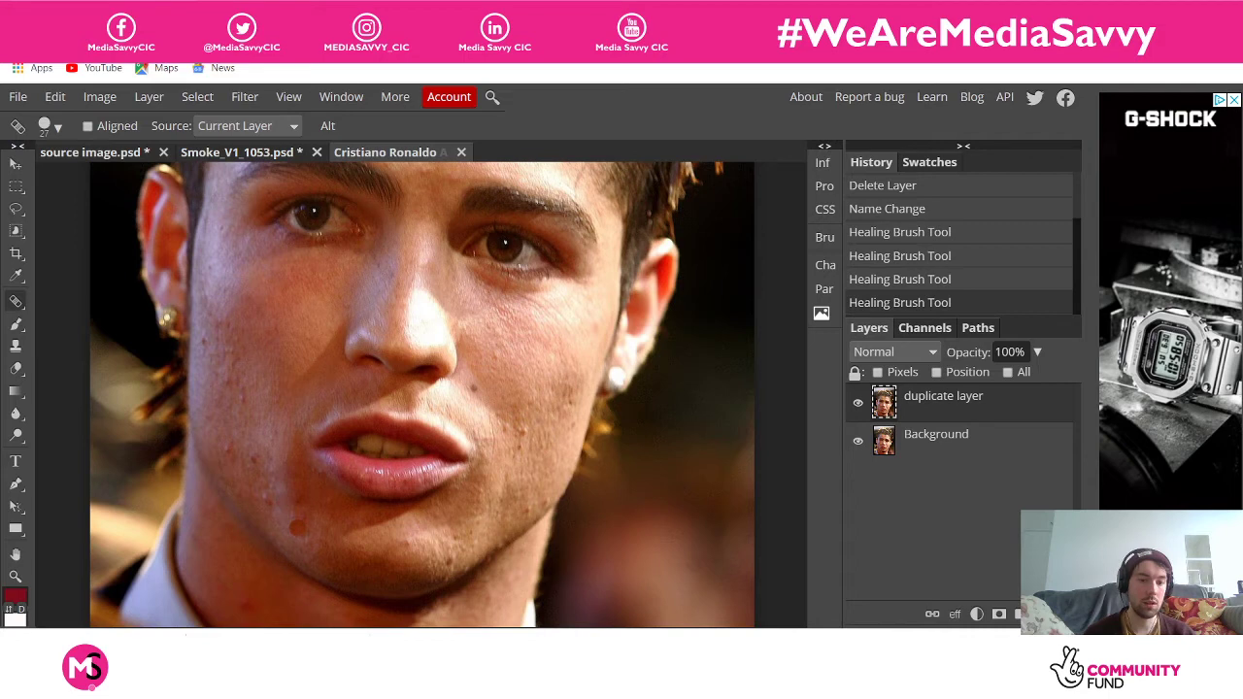
{"action": "left_click", "coordinate": [297, 527]}
{"action": "left_click", "coordinate": [304, 537]}
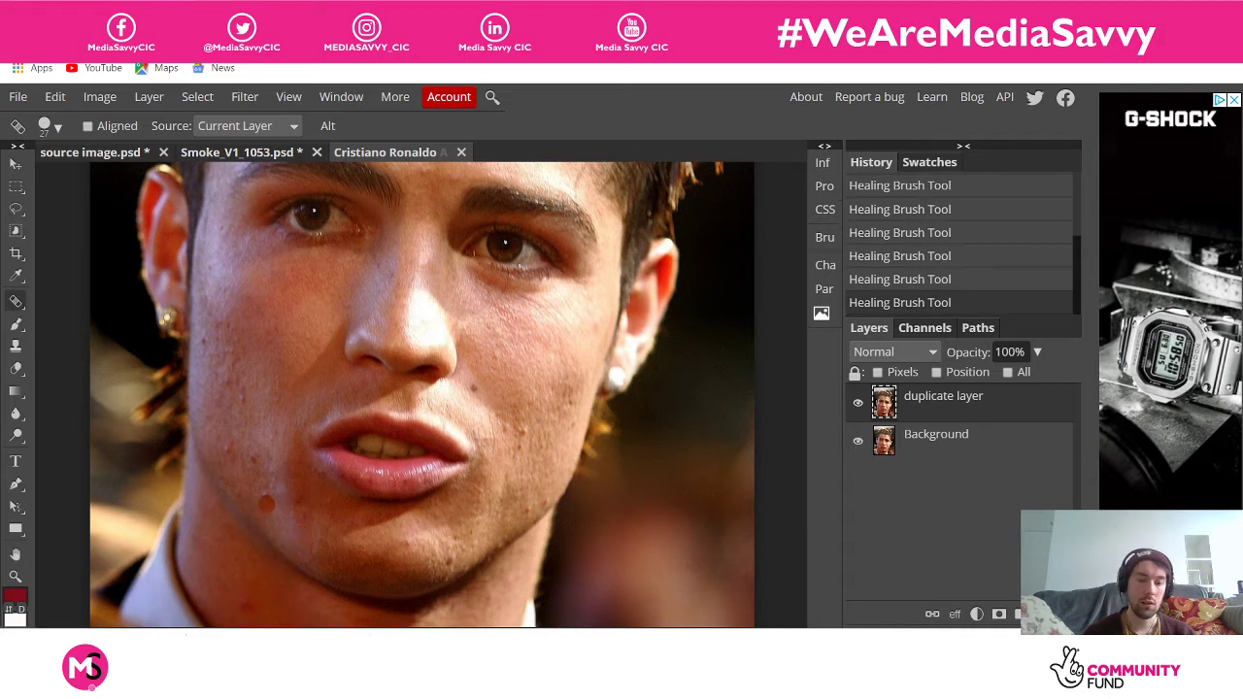
{"action": "left_click", "coordinate": [269, 508]}
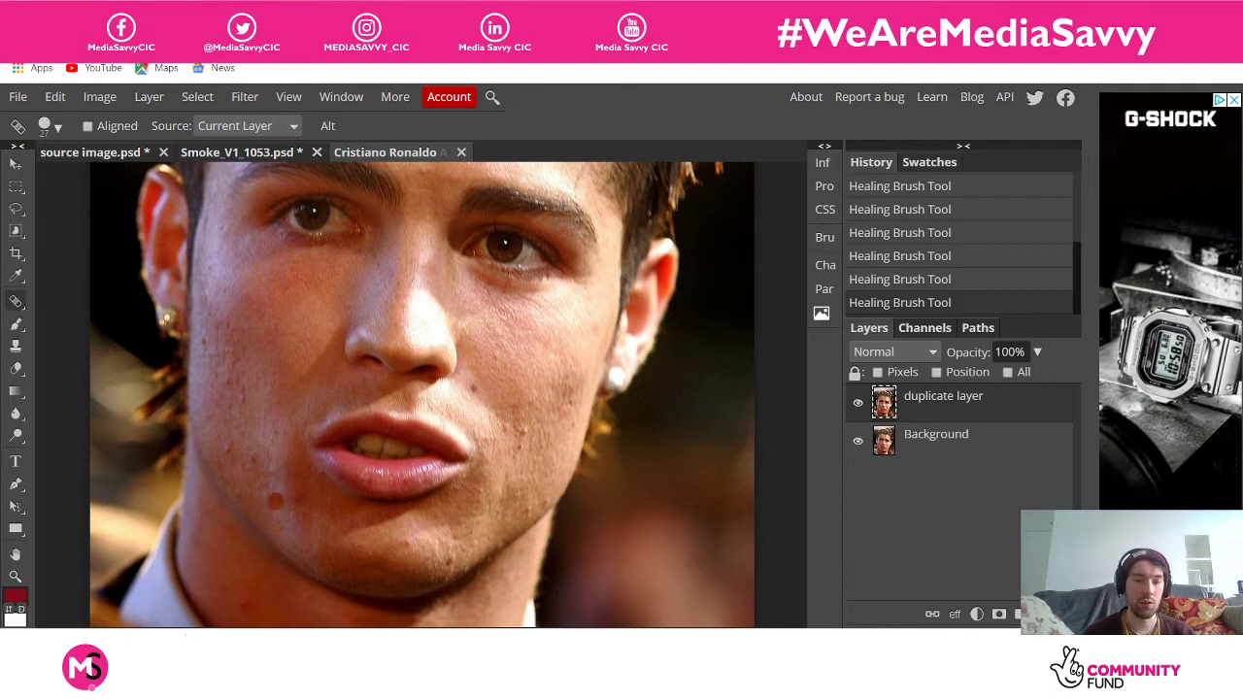
{"action": "left_click", "coordinate": [278, 481]}
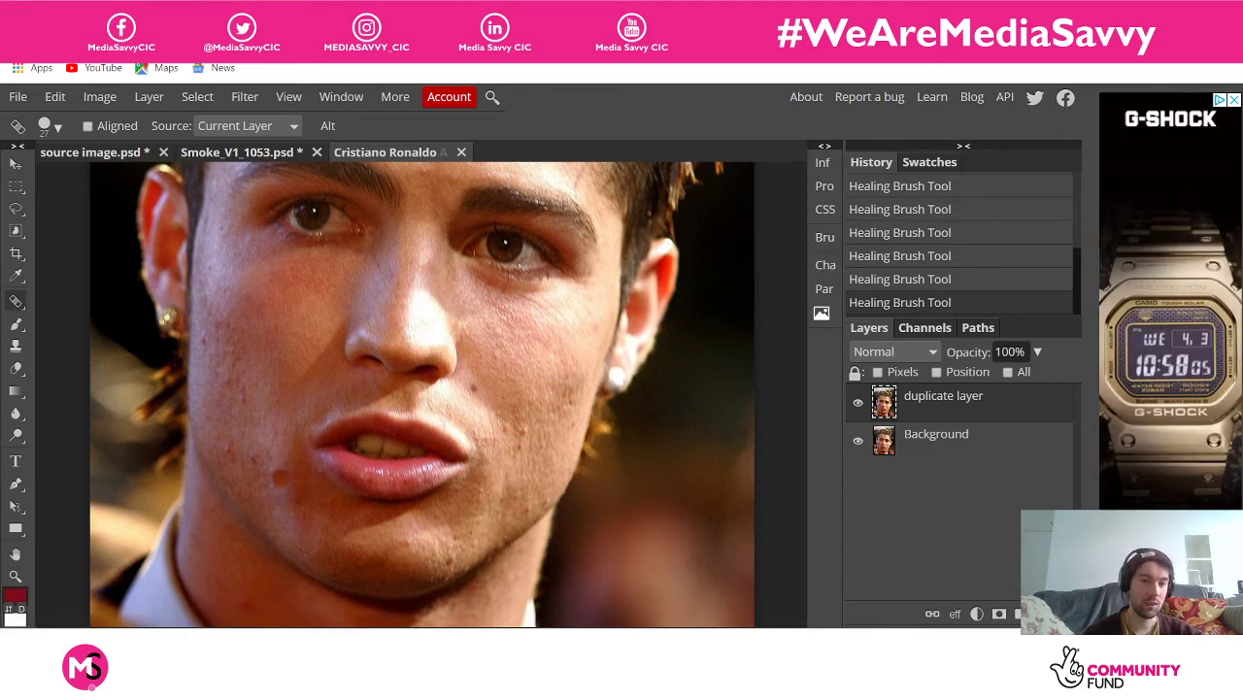
Heal the dark red blemish and the other spots on the left cheek near the ear
{"action": "left_click", "coordinate": [243, 432]}
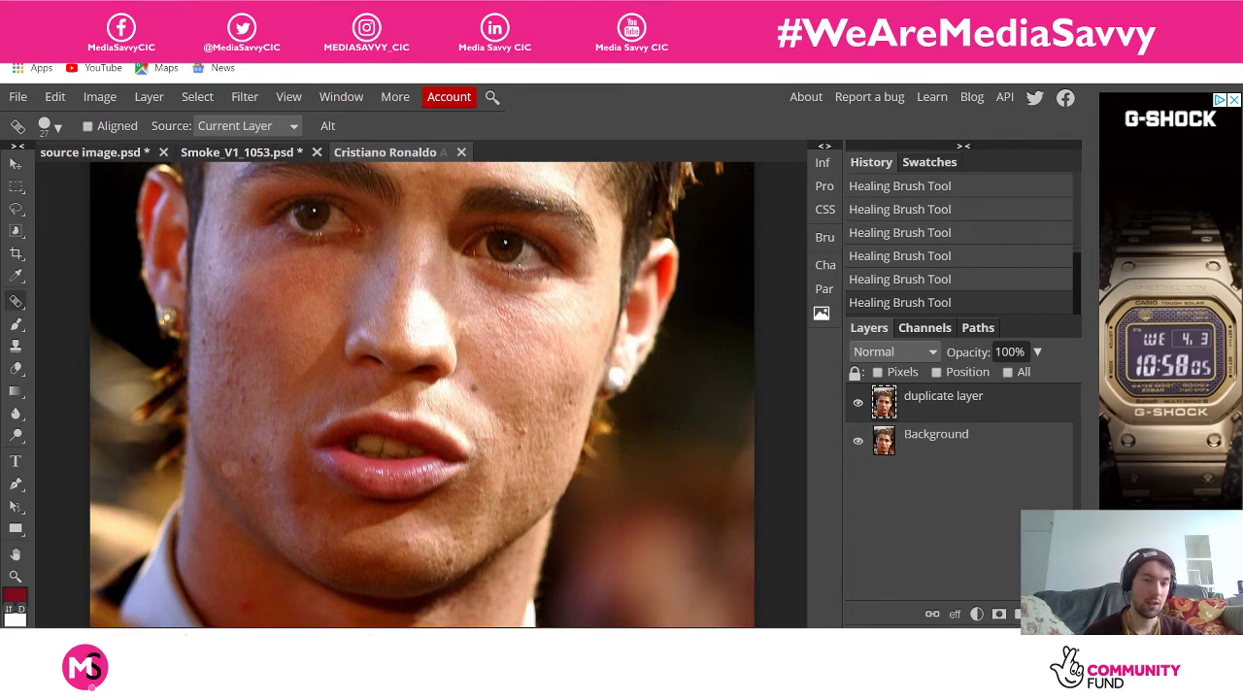
{"action": "left_click", "coordinate": [245, 470]}
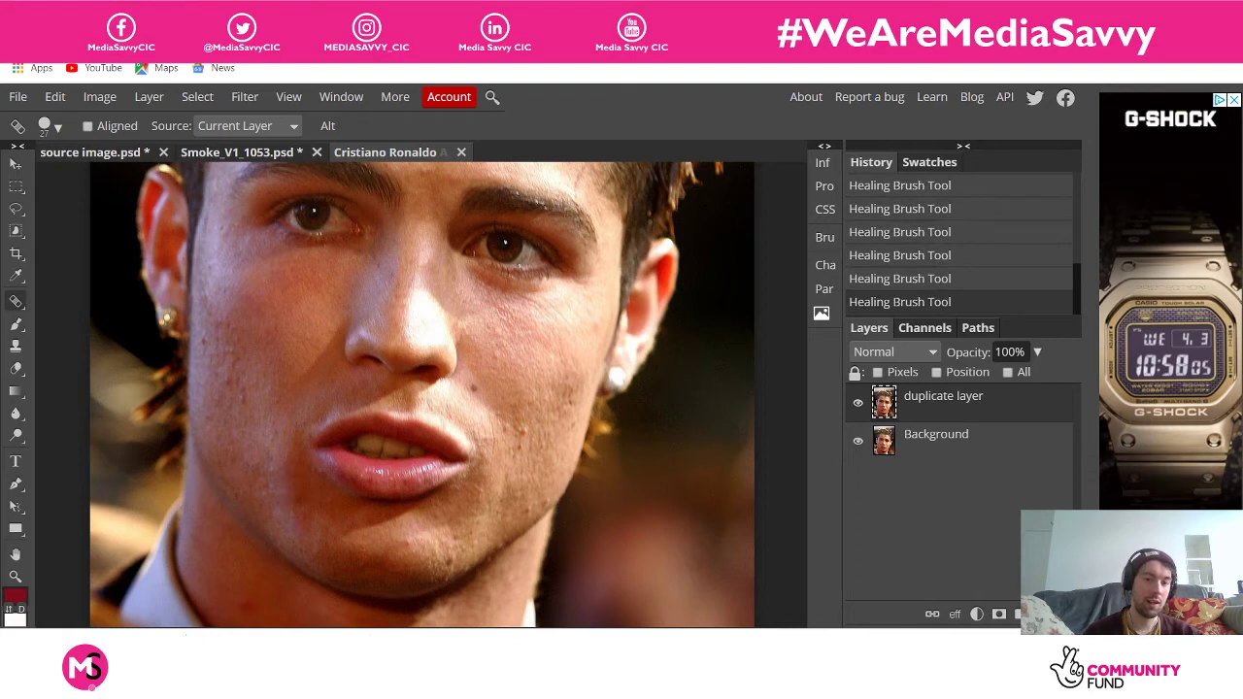
{"action": "left_click", "coordinate": [255, 454]}
{"action": "left_click", "coordinate": [266, 455]}
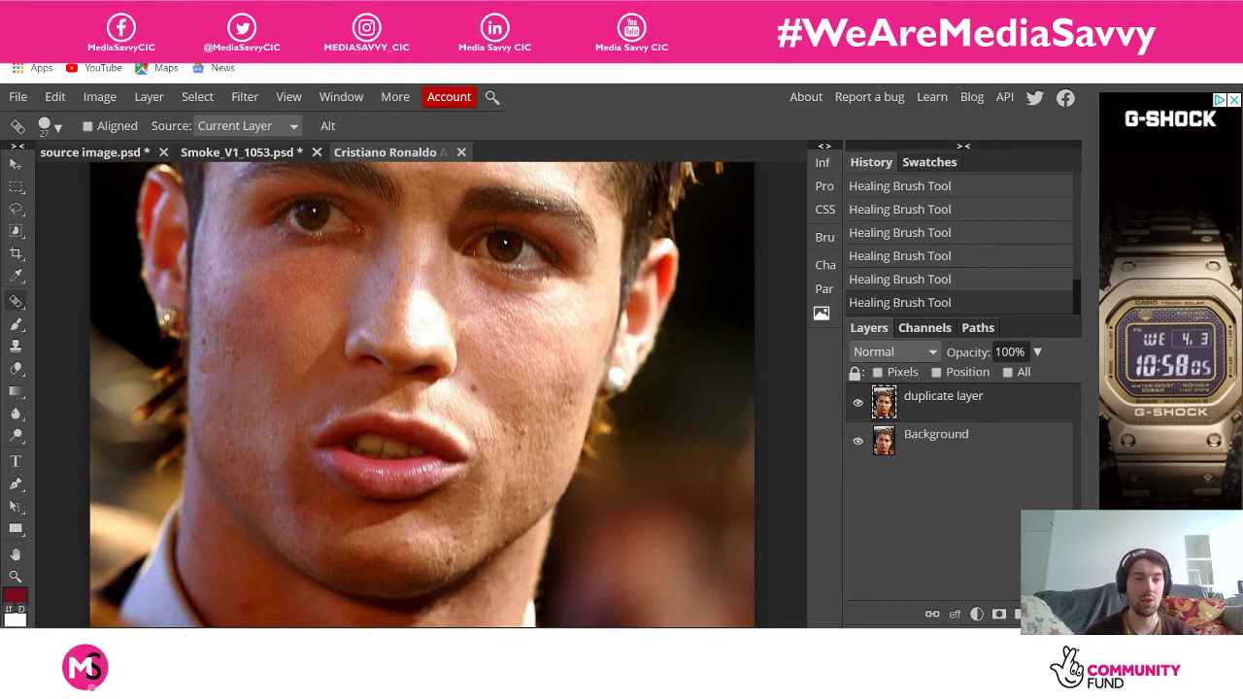
{"action": "left_click", "coordinate": [203, 348]}
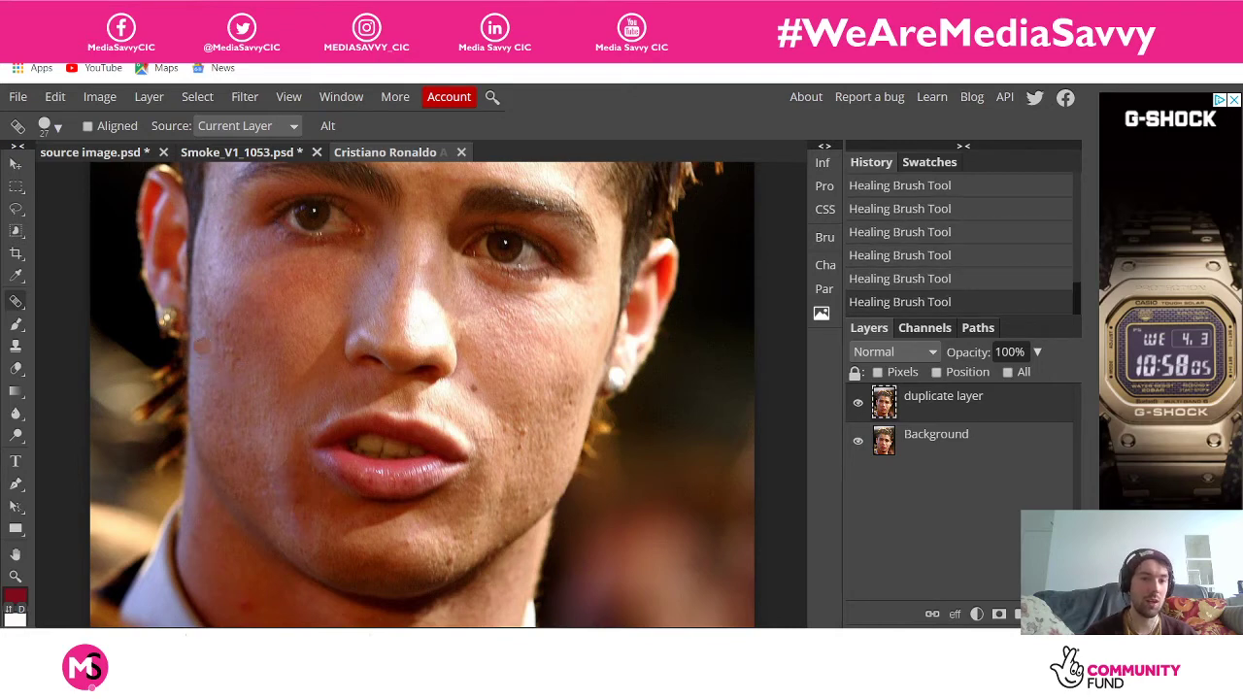
{"action": "left_click", "coordinate": [203, 348]}
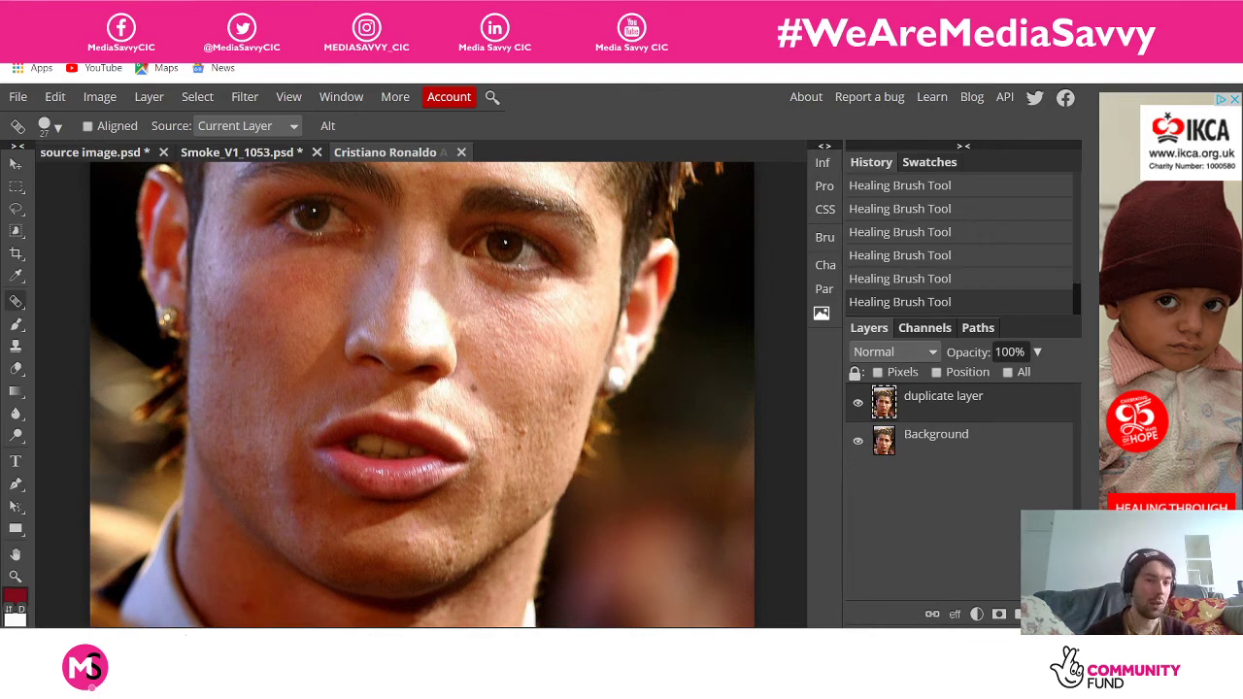
{"action": "left_click", "coordinate": [233, 430]}
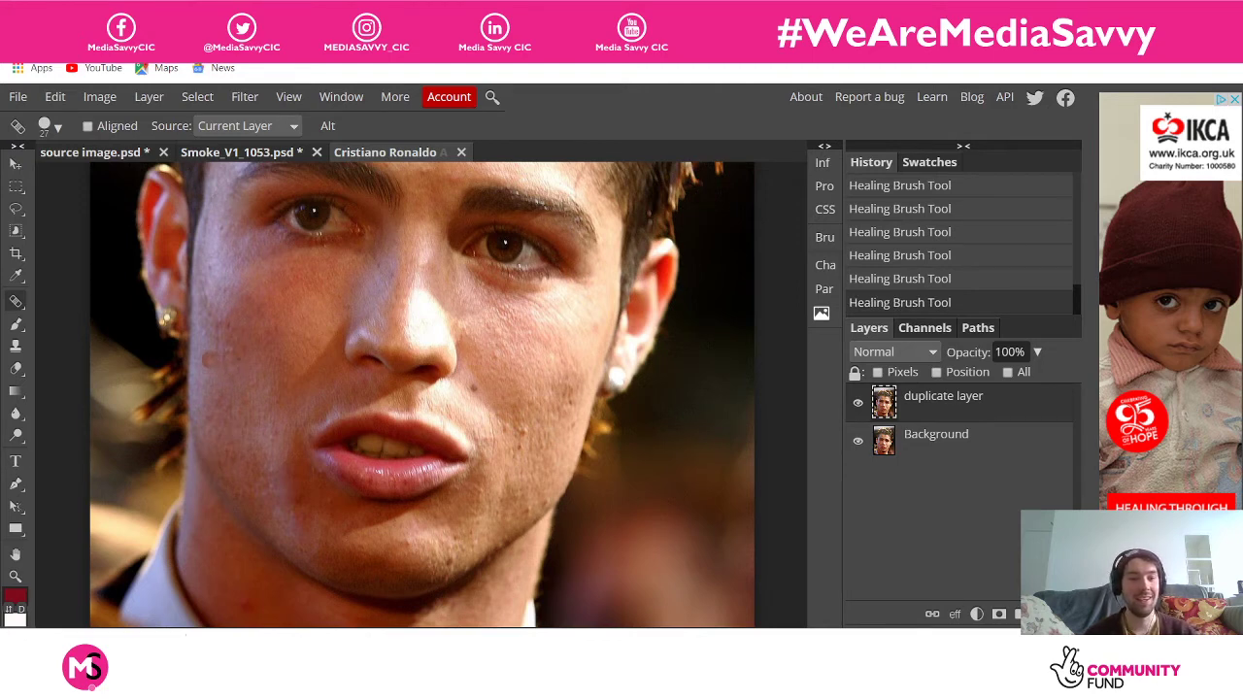
{"action": "left_click", "coordinate": [204, 359]}
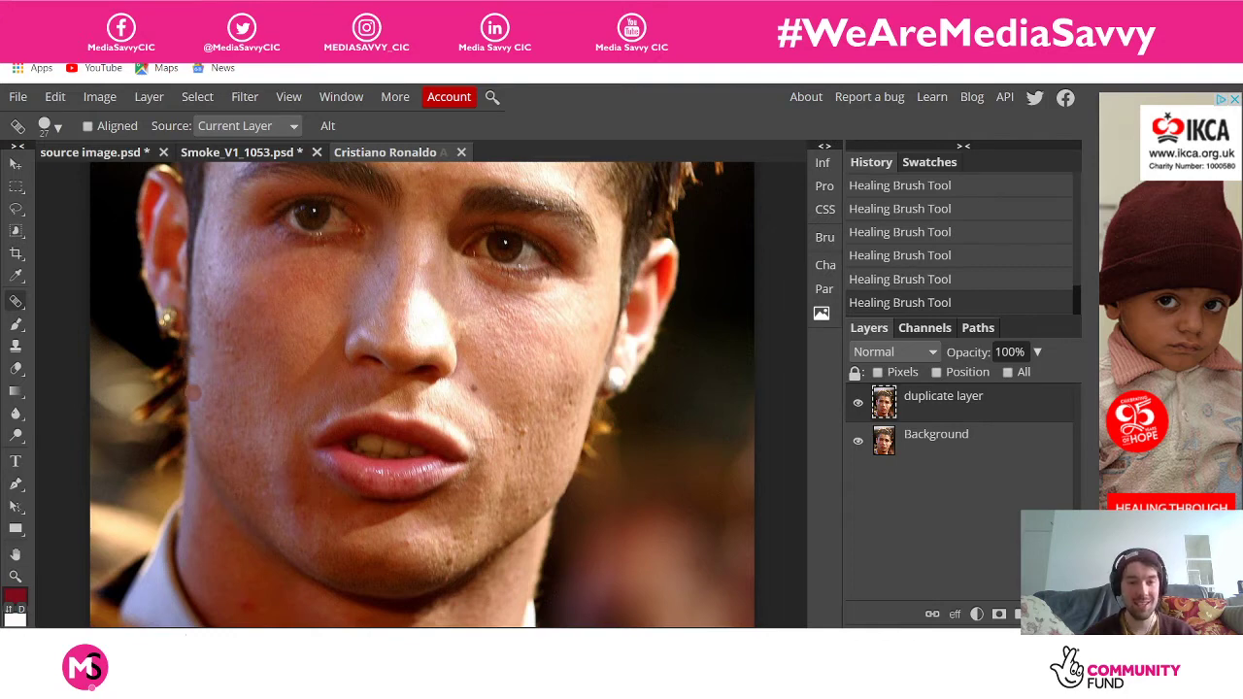
Undo the last cheek stroke and step back to an earlier healing state in History
{"action": "key", "text": "ctrl+z"}
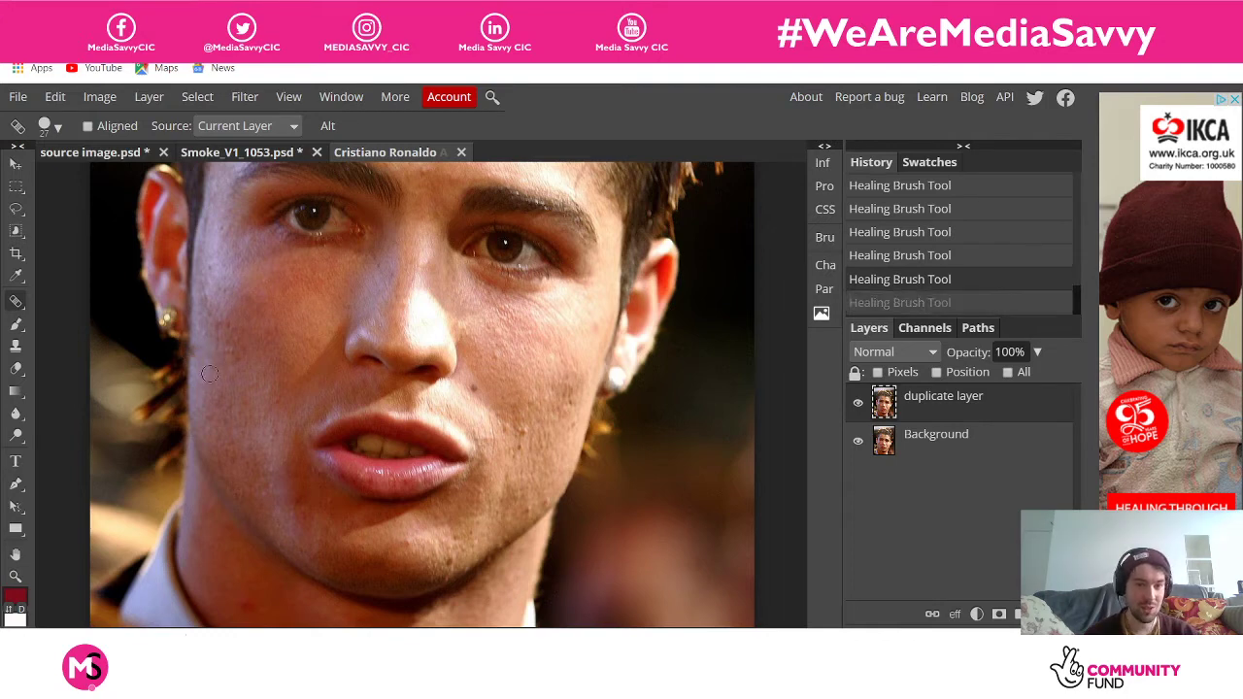
{"action": "left_click", "coordinate": [890, 255]}
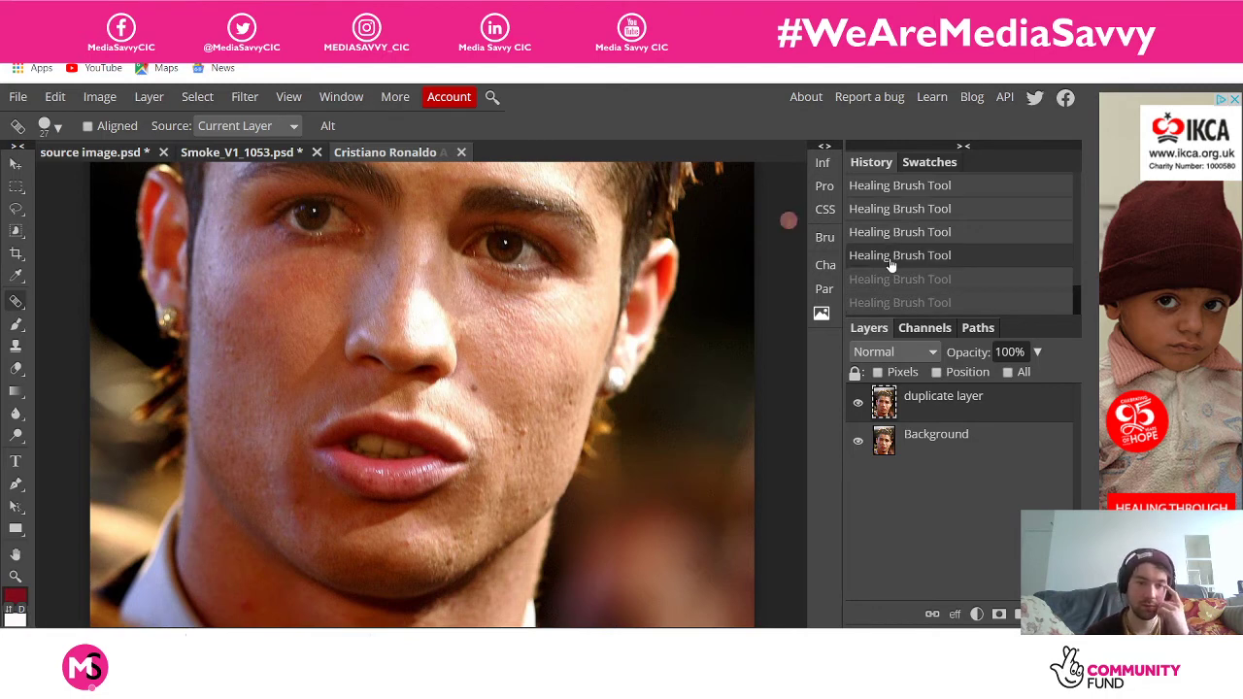
{"action": "left_click", "coordinate": [523, 433]}
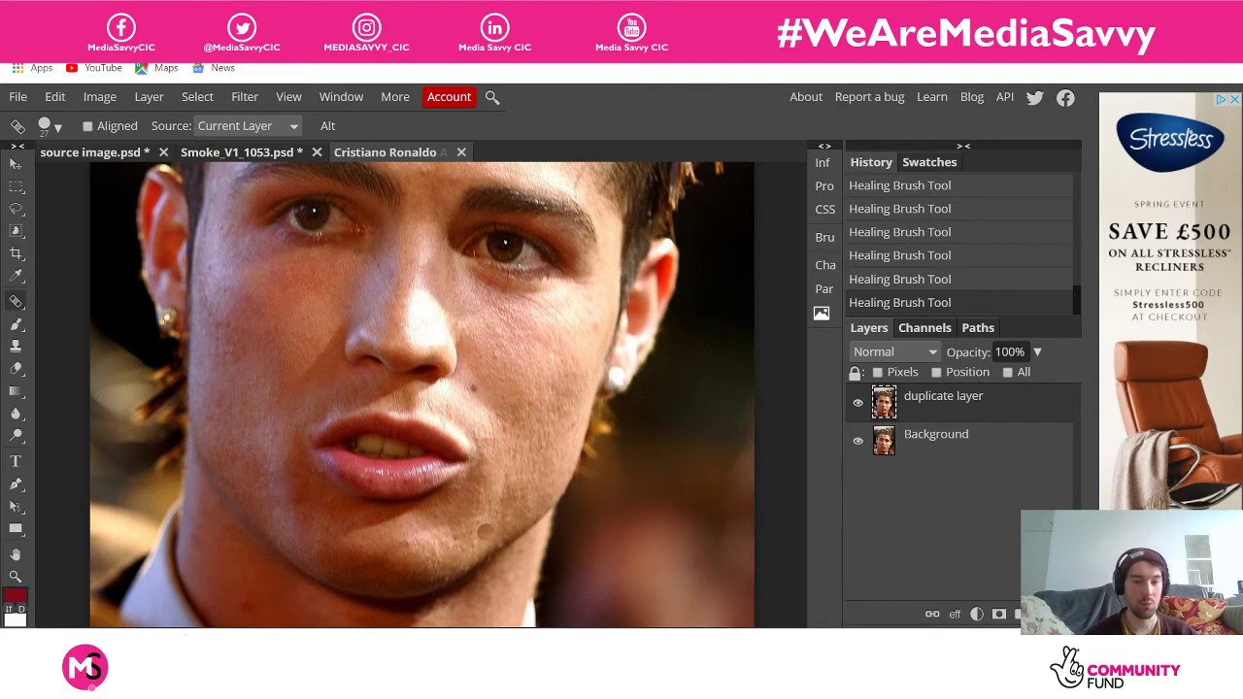
Scroll back and forth over the face to inspect the remaining blemishes on the duplicate layer
{"action": "scroll", "coordinate": [505, 520], "scroll_direction": "up", "scroll_amount": 3}
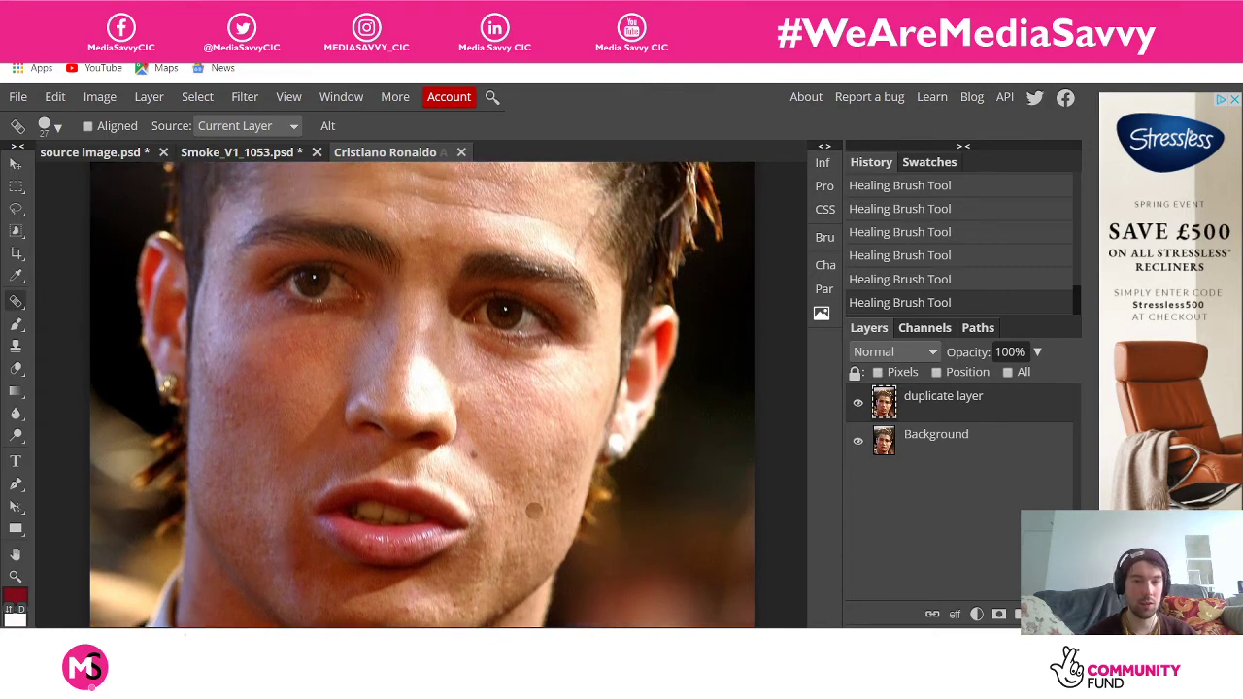
{"action": "scroll", "coordinate": [534, 511], "scroll_direction": "down", "scroll_amount": 5}
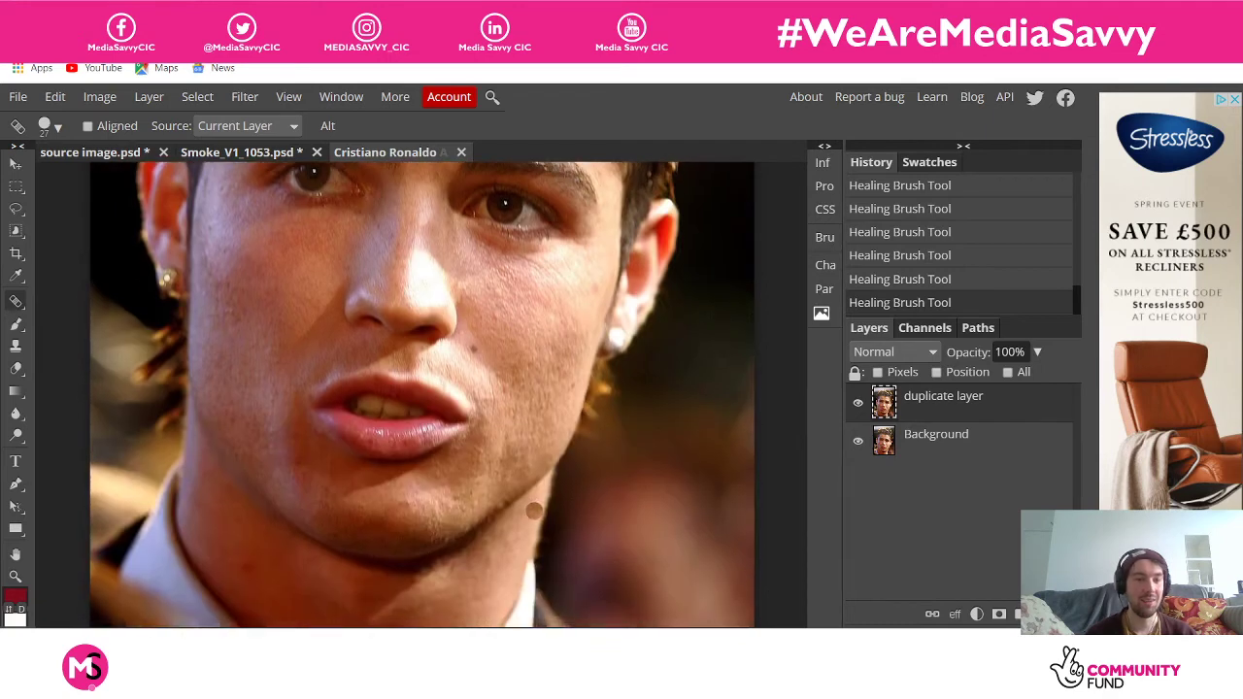
{"action": "scroll", "coordinate": [535, 510], "scroll_direction": "up", "scroll_amount": 2}
{"action": "scroll", "coordinate": [534, 511], "scroll_direction": "down", "scroll_amount": 3}
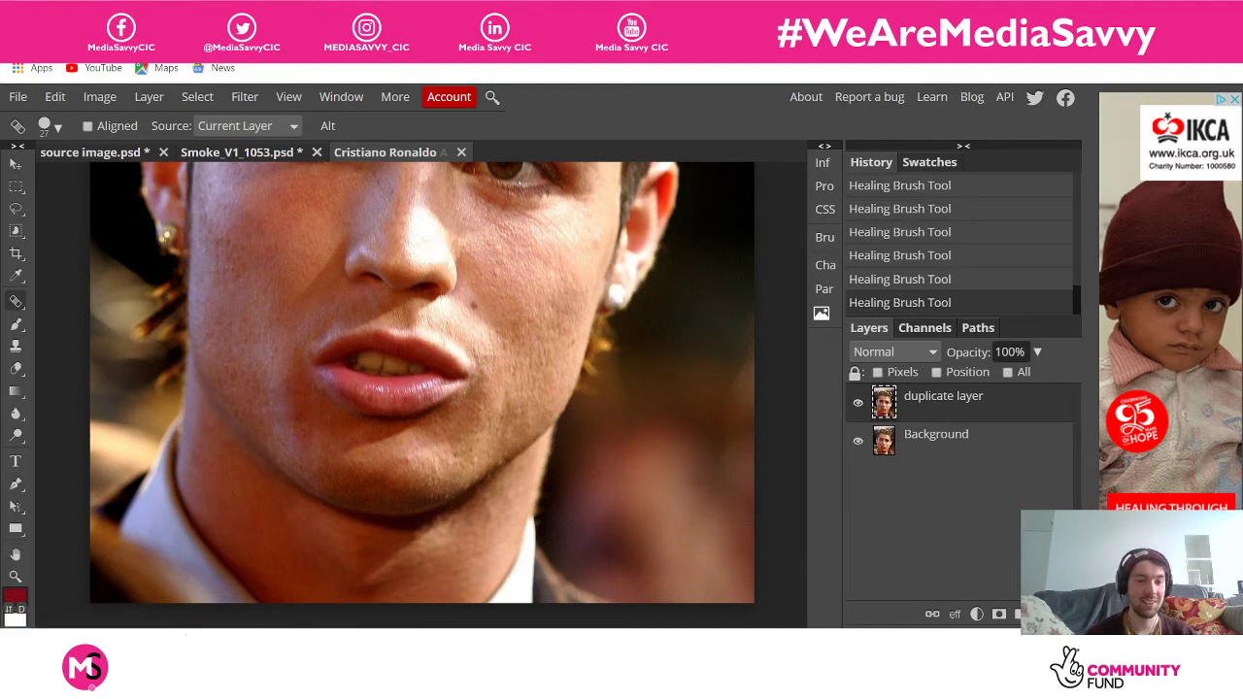
{"action": "scroll", "coordinate": [463, 435], "scroll_direction": "up", "scroll_amount": 3}
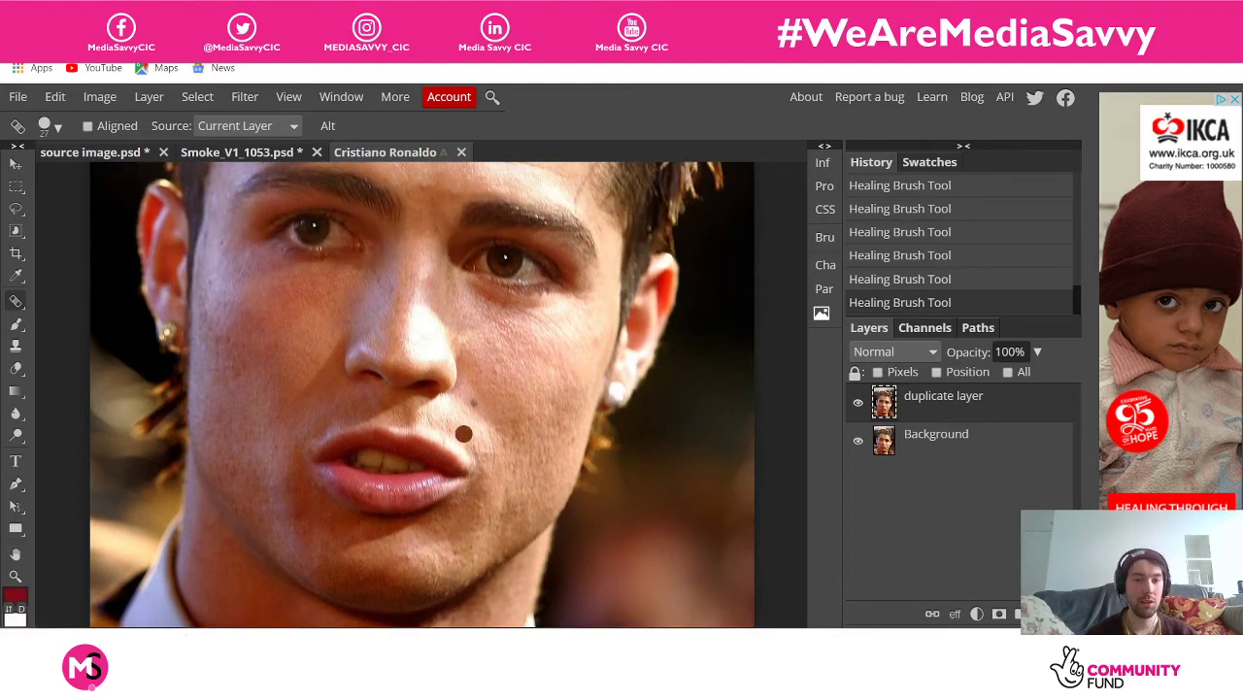
{"action": "scroll", "coordinate": [266, 446], "scroll_direction": "down", "scroll_amount": 1}
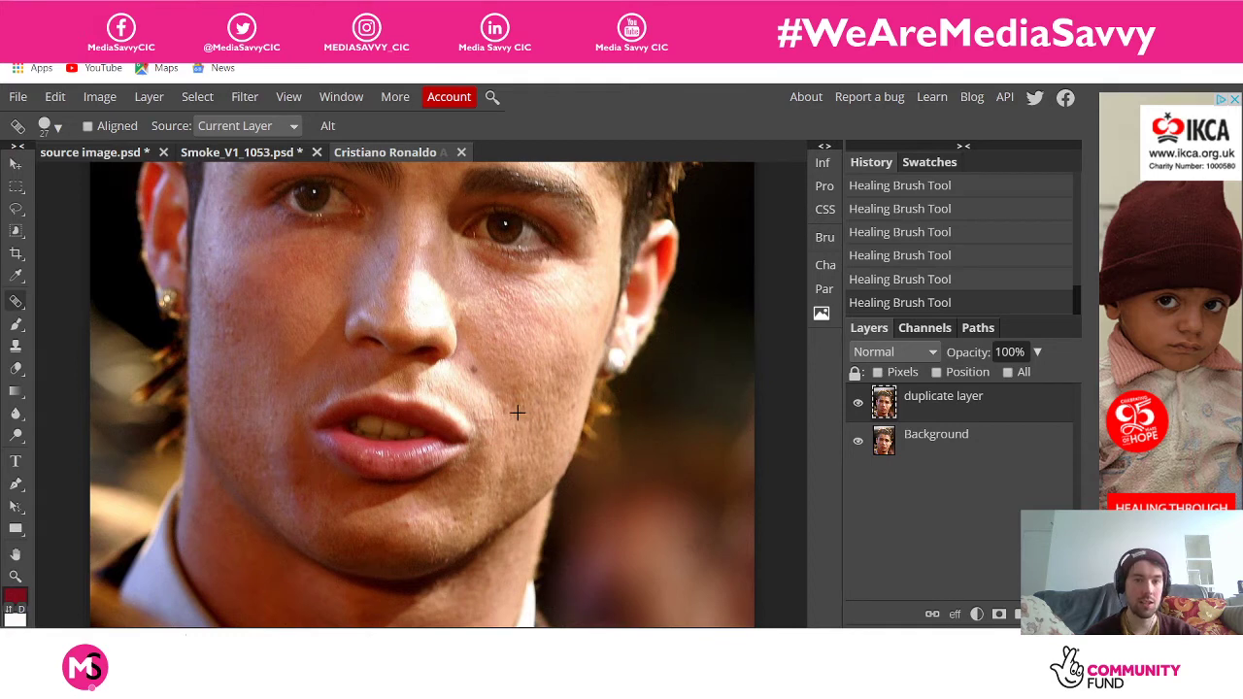
{"action": "scroll", "coordinate": [517, 413], "scroll_direction": "up", "scroll_amount": 3}
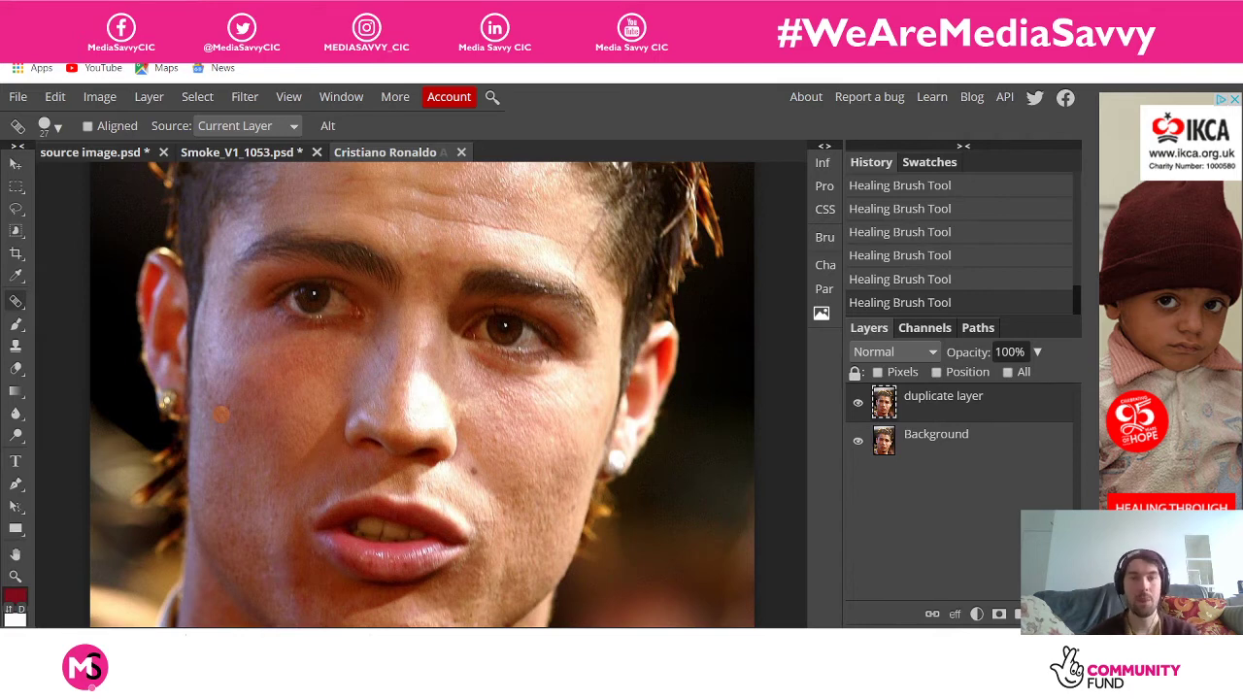
{"action": "scroll", "coordinate": [221, 413], "scroll_direction": "down", "scroll_amount": 2}
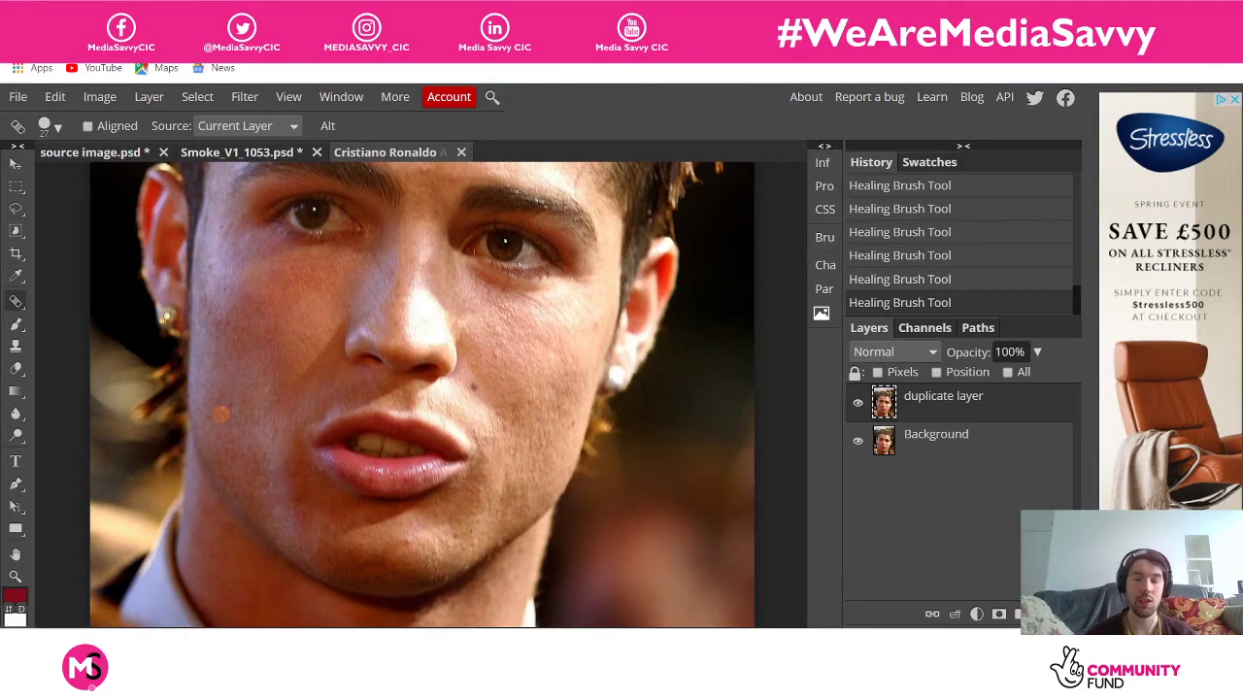
{"action": "scroll", "coordinate": [221, 413], "scroll_direction": "down", "scroll_amount": 2}
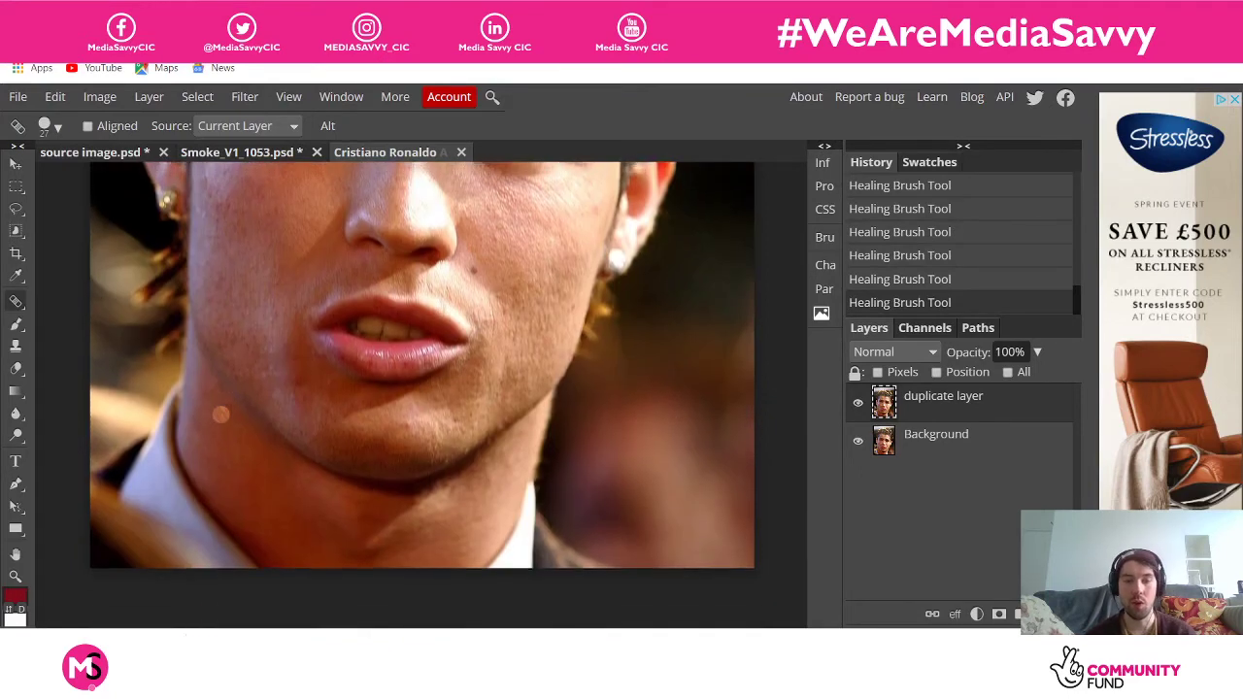
{"action": "scroll", "coordinate": [221, 412], "scroll_direction": "up", "scroll_amount": 5}
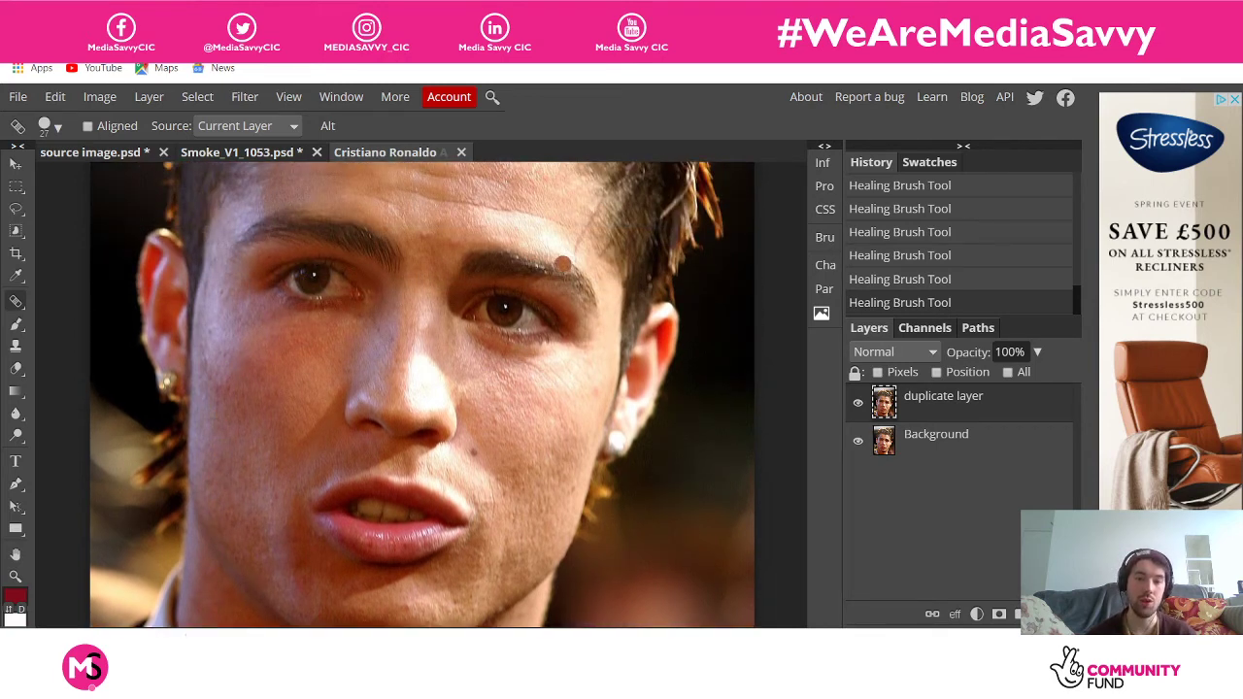
{"action": "scroll", "coordinate": [624, 371], "scroll_direction": "down", "scroll_amount": 2}
{"action": "scroll", "coordinate": [623, 371], "scroll_direction": "down", "scroll_amount": 2}
{"action": "scroll", "coordinate": [624, 371], "scroll_direction": "up", "scroll_amount": 4}
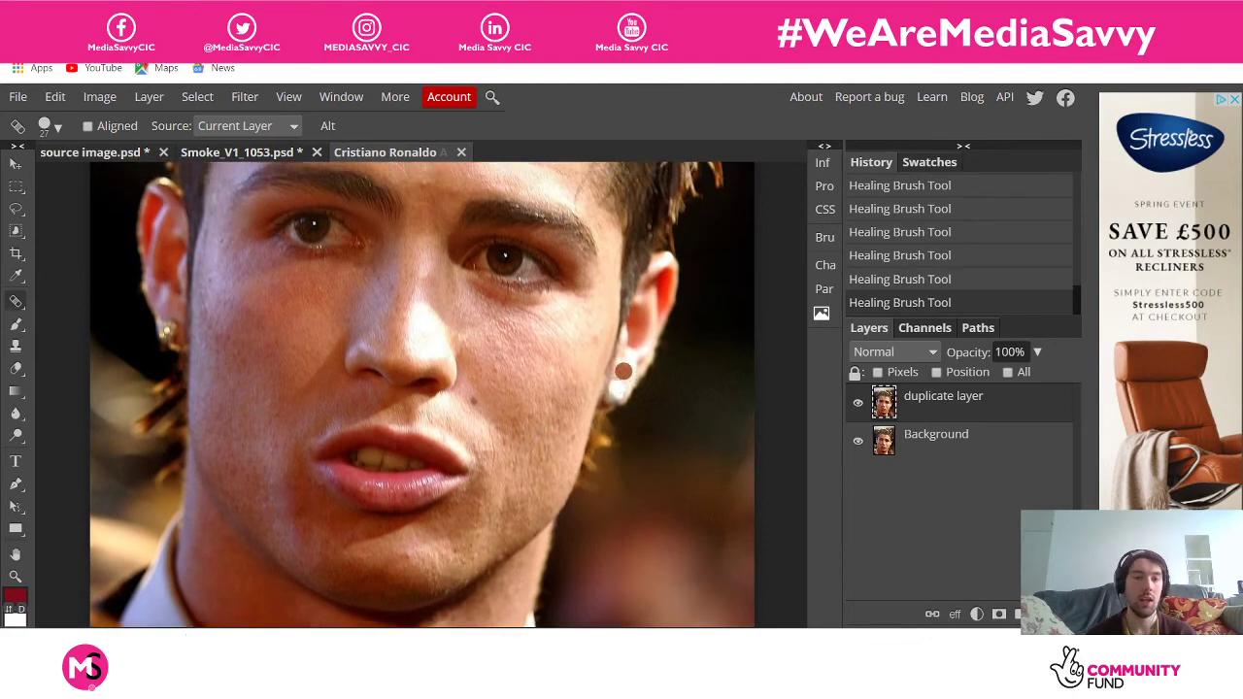
{"action": "scroll", "coordinate": [624, 371], "scroll_direction": "up", "scroll_amount": 1}
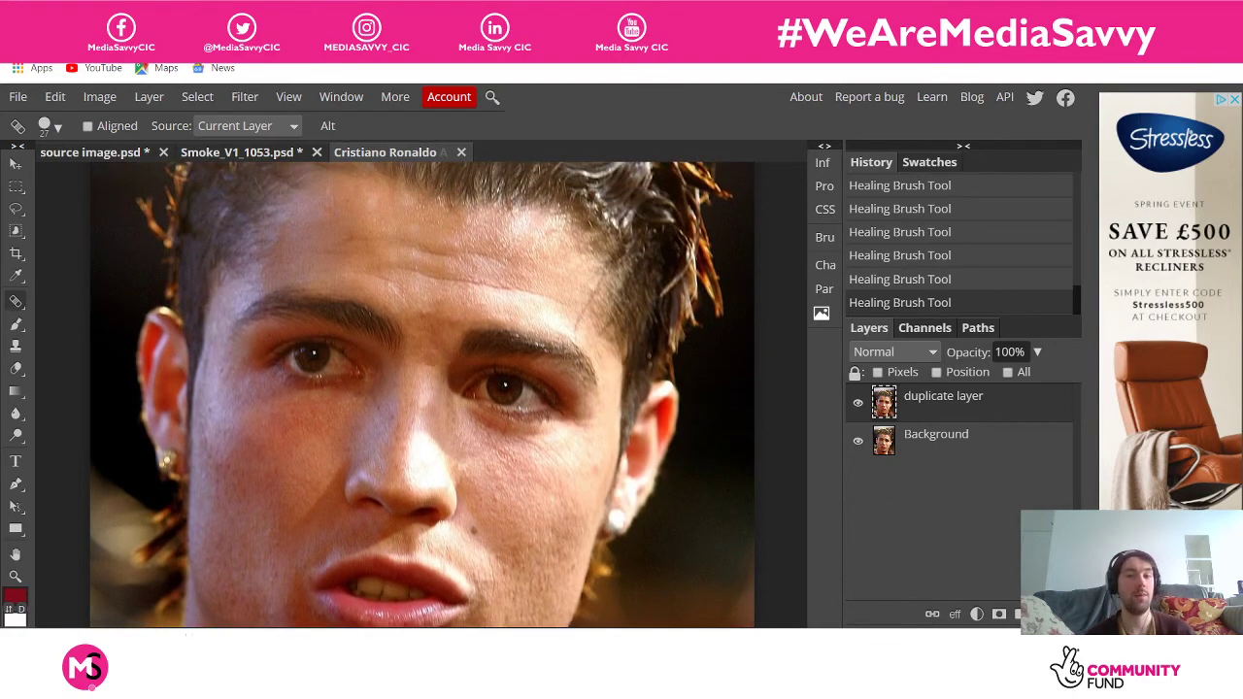
{"action": "scroll", "coordinate": [431, 358], "scroll_direction": "down", "scroll_amount": 2}
{"action": "scroll", "coordinate": [456, 357], "scroll_direction": "down", "scroll_amount": 2}
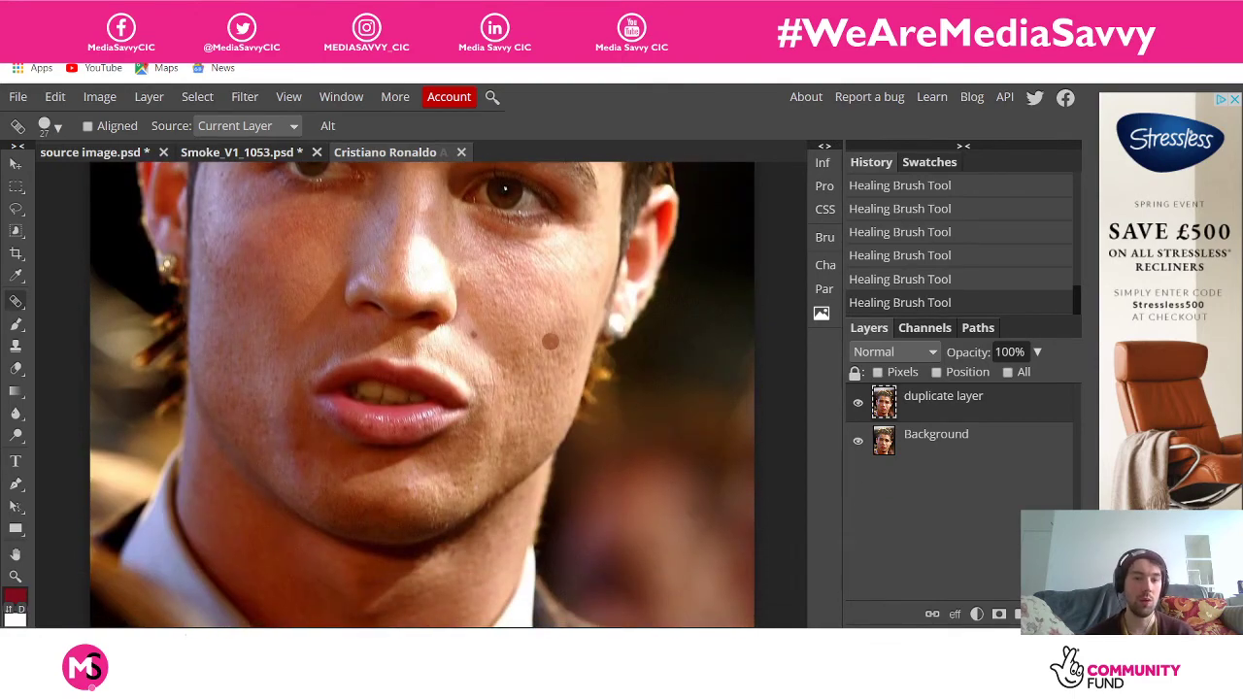
{"action": "scroll", "coordinate": [550, 342], "scroll_direction": "up", "scroll_amount": 2}
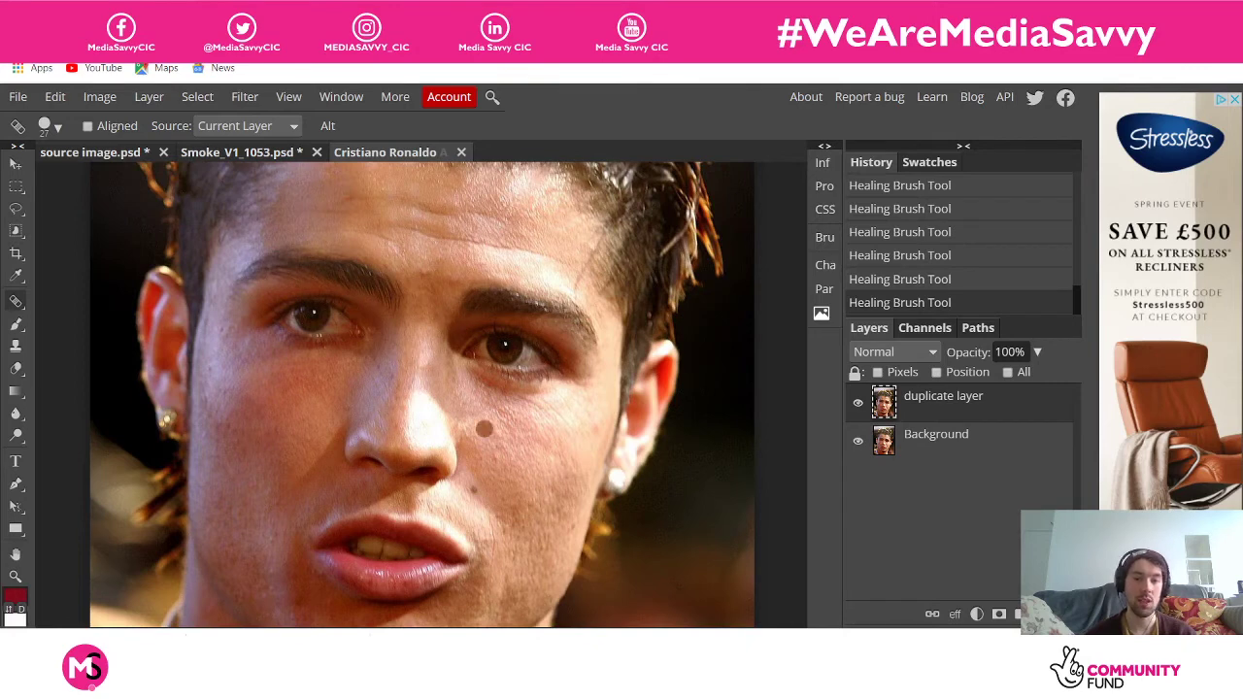
{"action": "scroll", "coordinate": [484, 429], "scroll_direction": "down", "scroll_amount": 1}
{"action": "scroll", "coordinate": [483, 428], "scroll_direction": "down", "scroll_amount": 1}
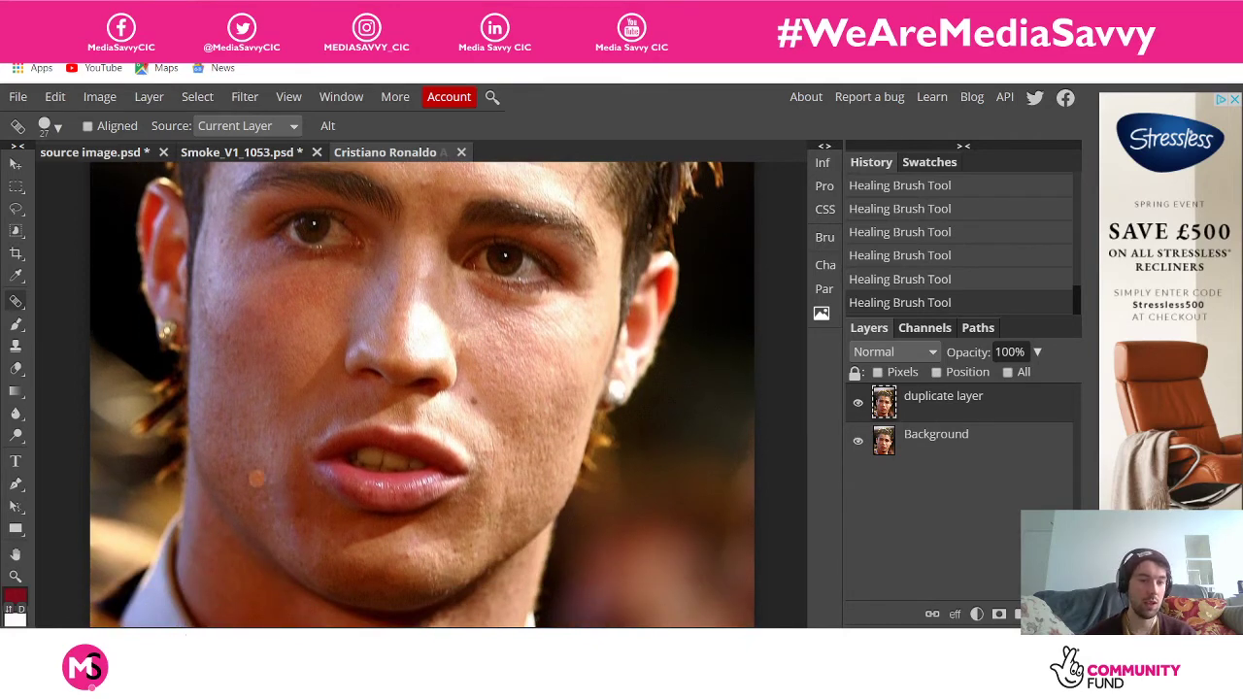
{"action": "left_click", "coordinate": [859, 407]}
{"action": "left_click", "coordinate": [859, 409]}
{"action": "left_click", "coordinate": [860, 412]}
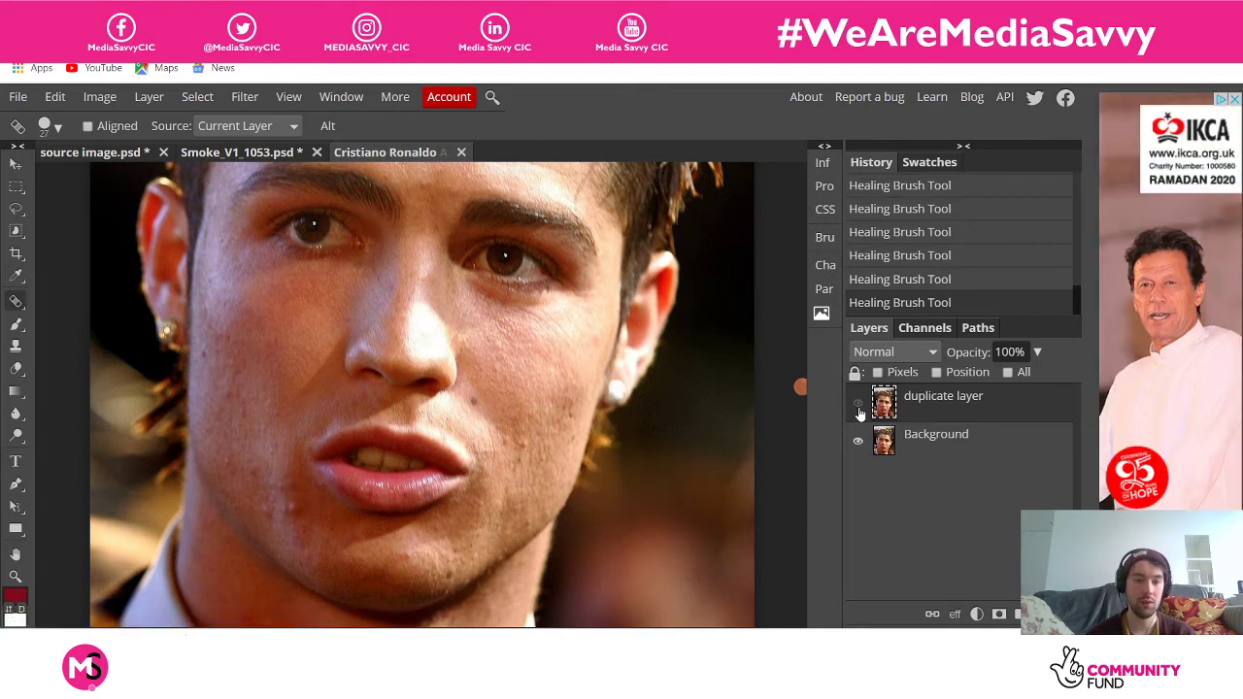
{"action": "left_click", "coordinate": [860, 414]}
{"action": "left_click", "coordinate": [860, 414]}
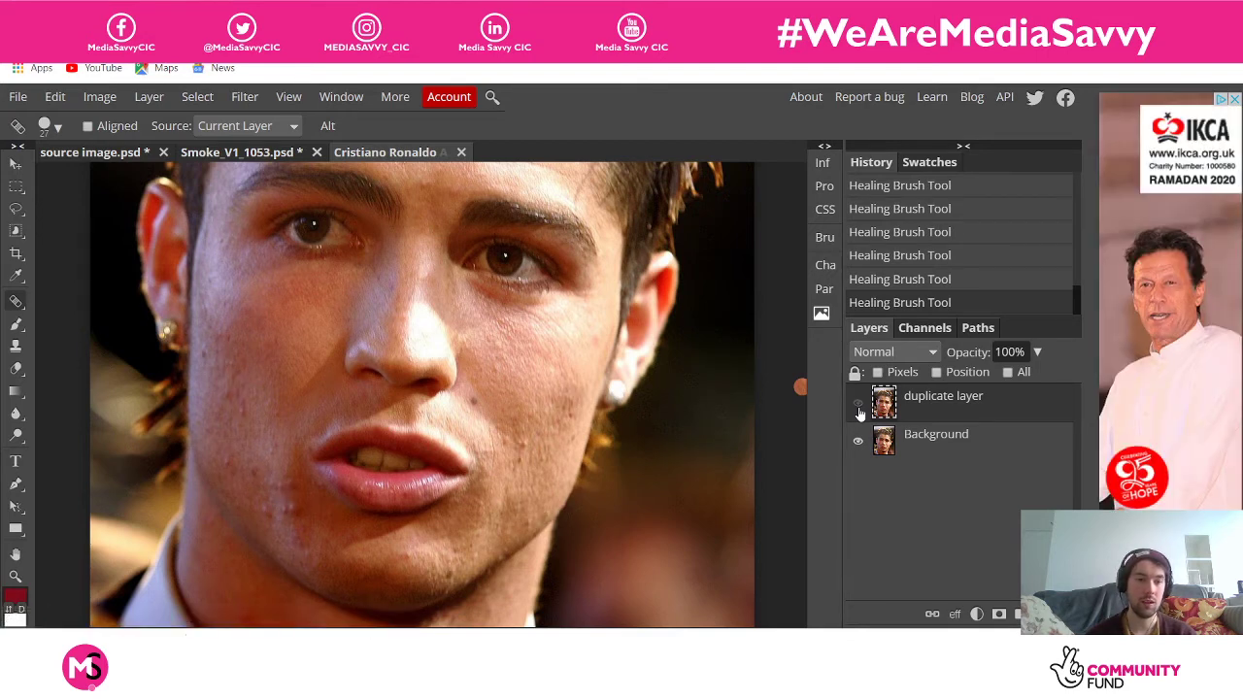
{"action": "left_click", "coordinate": [860, 413]}
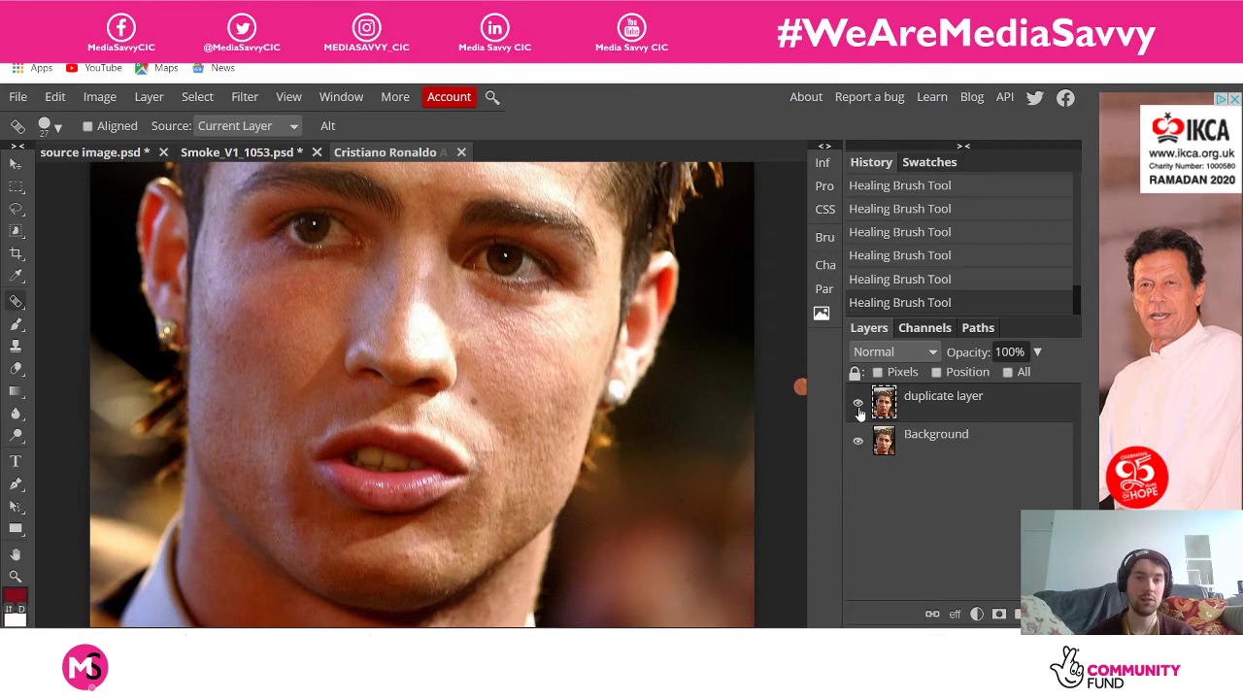
{"action": "scroll", "coordinate": [481, 299], "scroll_direction": "up", "scroll_amount": 3}
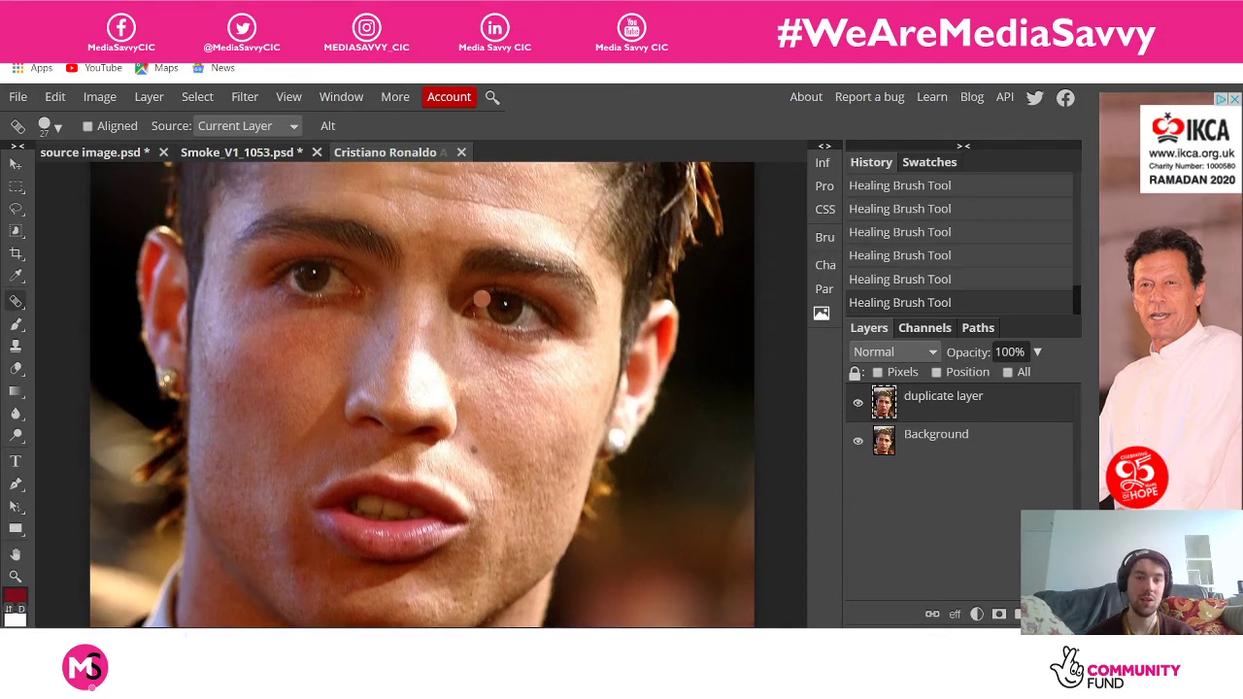
{"action": "scroll", "coordinate": [482, 299], "scroll_direction": "up", "scroll_amount": 2}
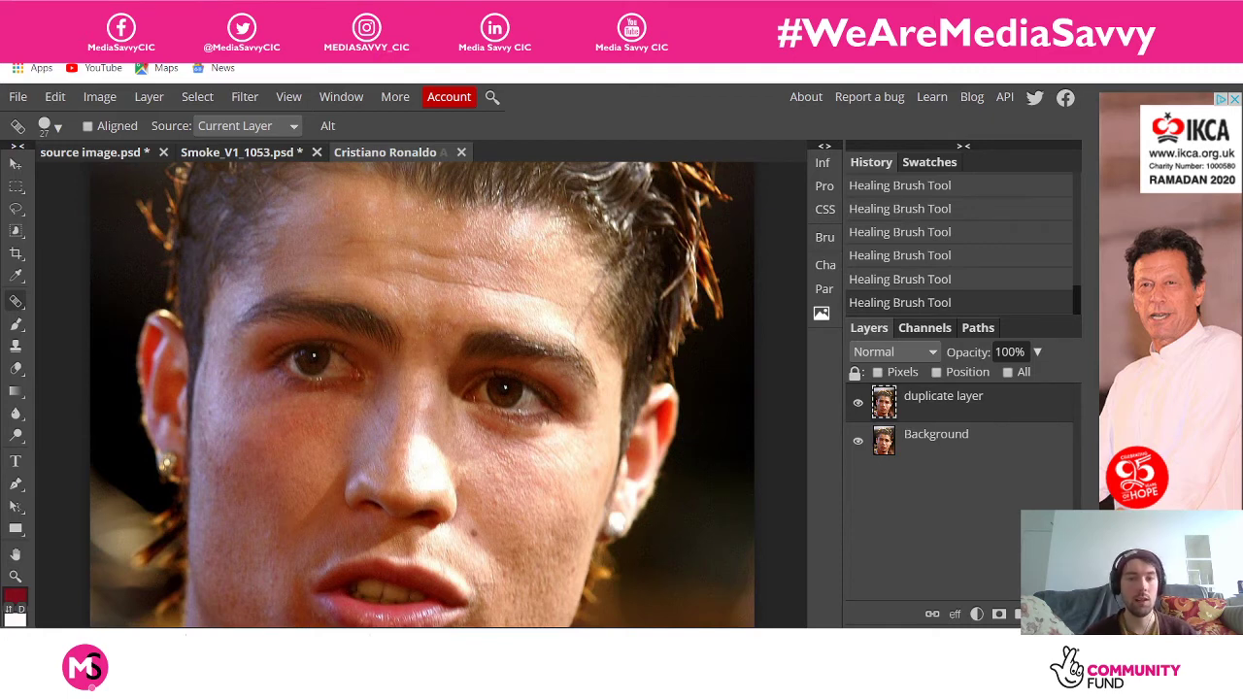
{"action": "scroll", "coordinate": [380, 432], "scroll_direction": "down", "scroll_amount": 3}
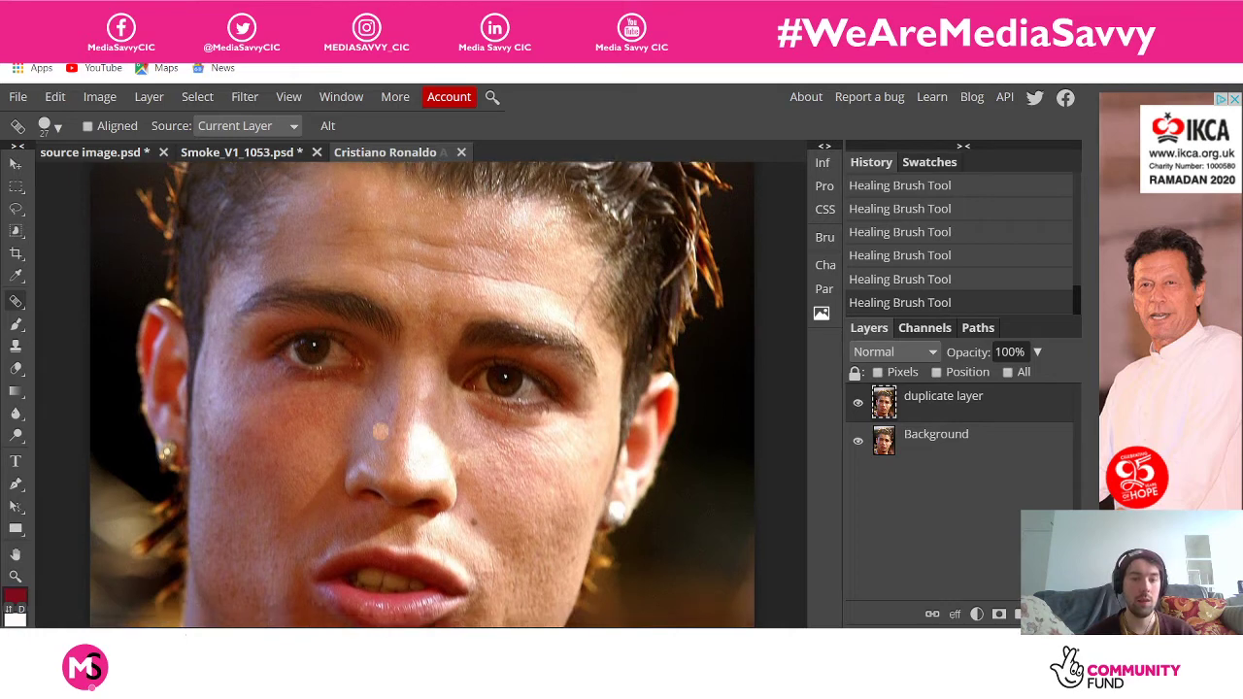
{"action": "scroll", "coordinate": [380, 431], "scroll_direction": "down", "scroll_amount": 1}
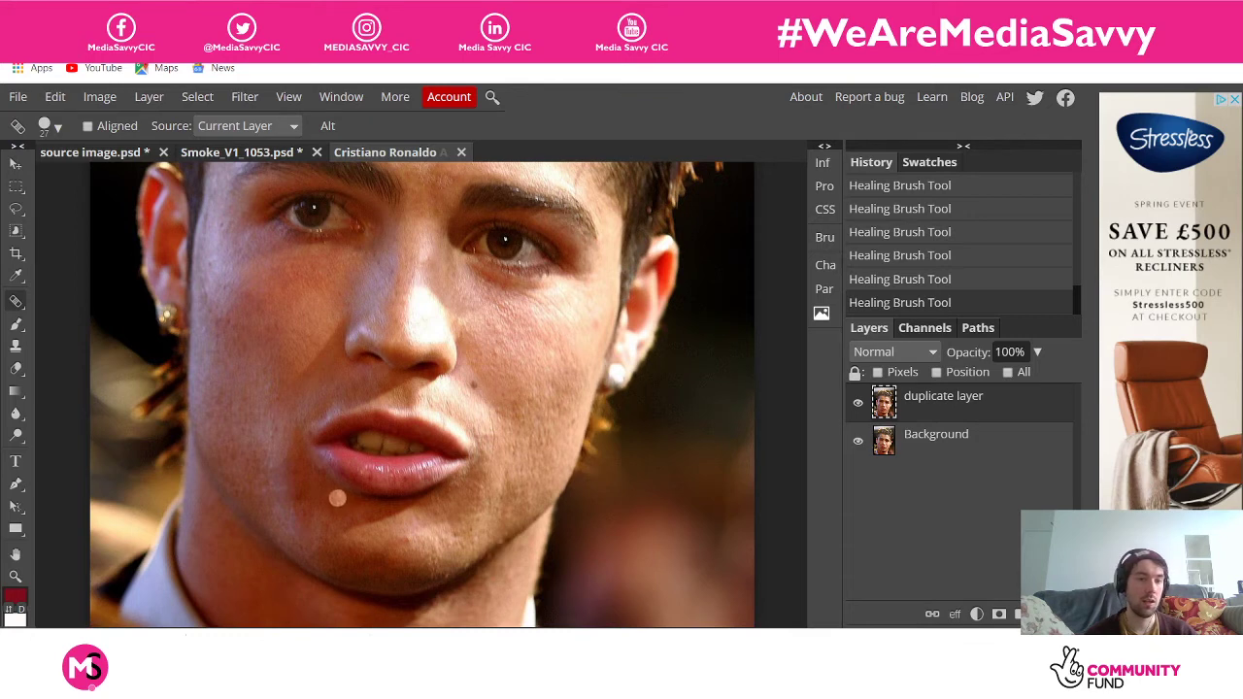
{"action": "scroll", "coordinate": [262, 427], "scroll_direction": "up", "scroll_amount": 1}
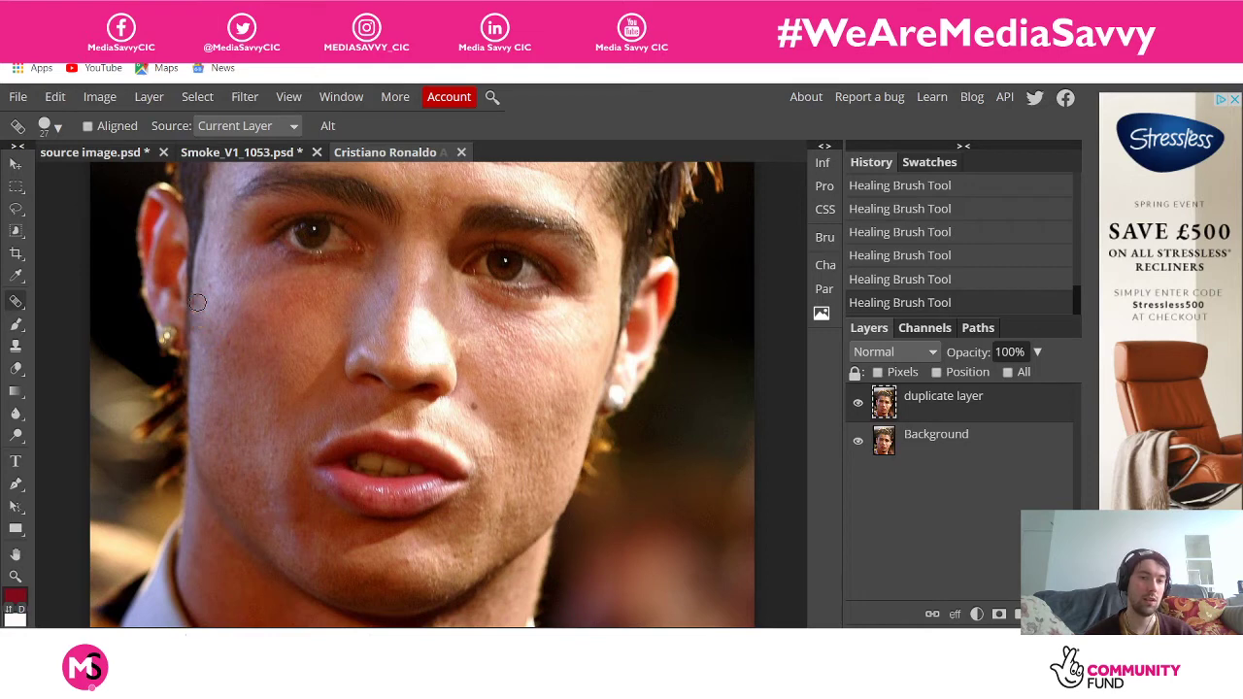
{"action": "scroll", "coordinate": [310, 473], "scroll_direction": "down", "scroll_amount": 3}
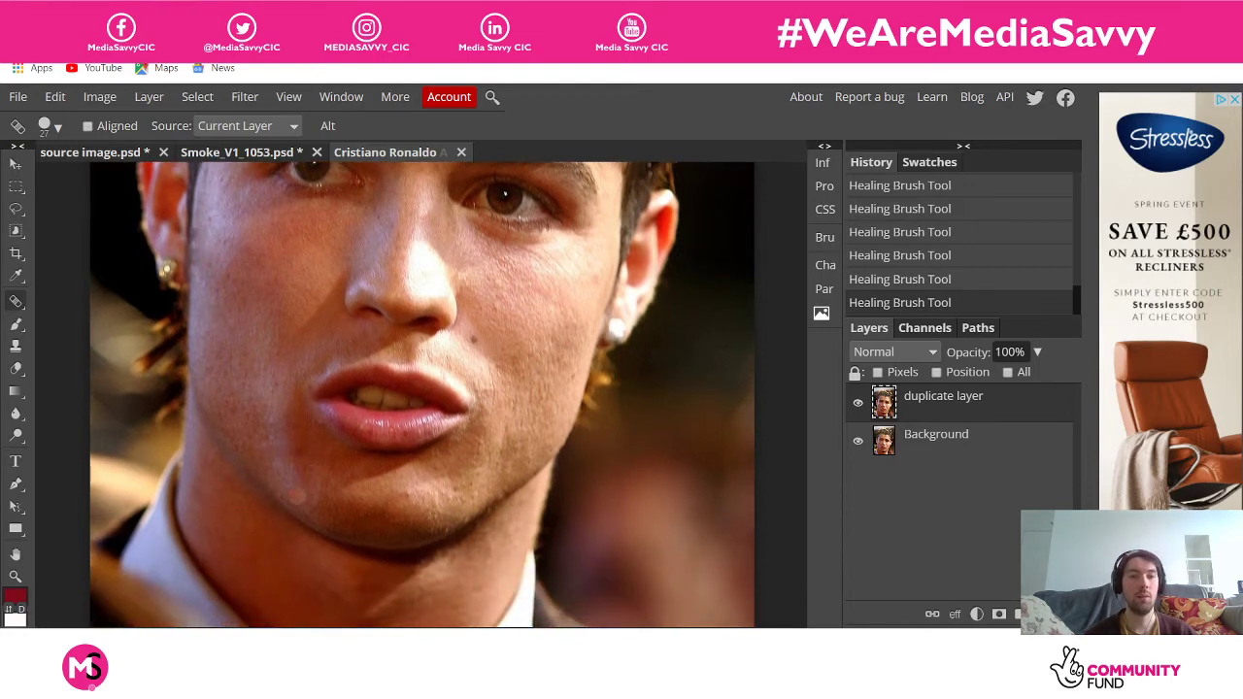
{"action": "scroll", "coordinate": [356, 497], "scroll_direction": "down", "scroll_amount": 3}
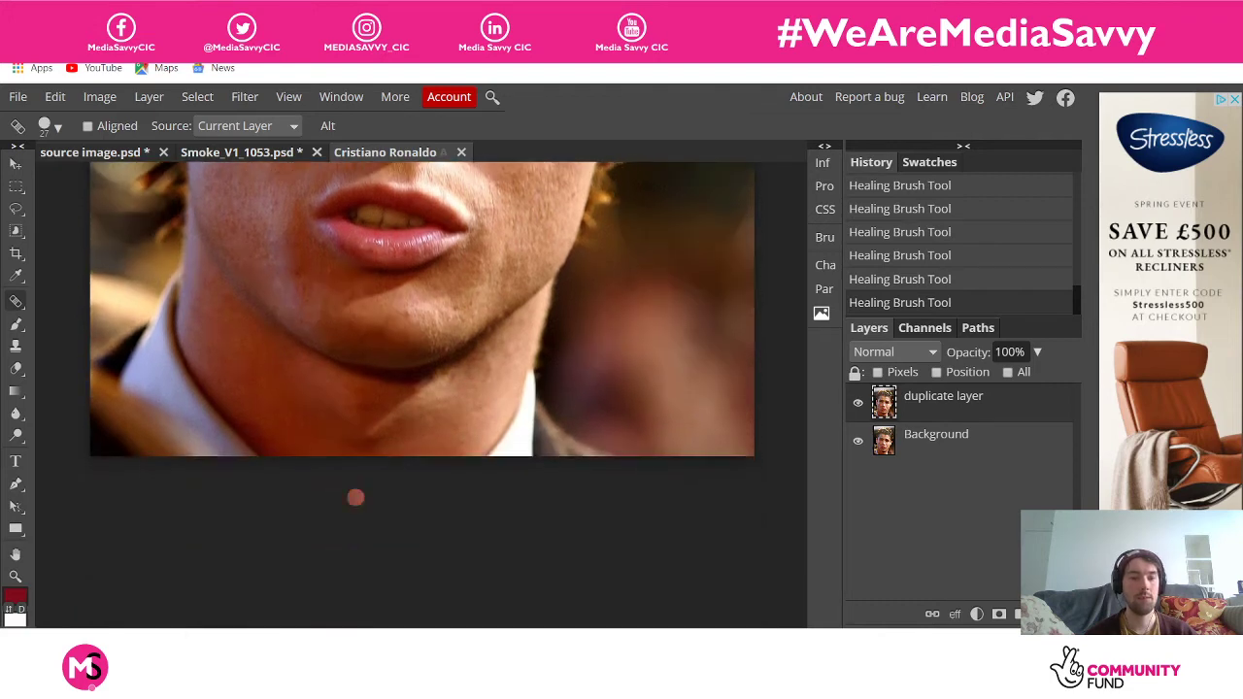
{"action": "scroll", "coordinate": [356, 497], "scroll_direction": "up", "scroll_amount": 4}
{"action": "scroll", "coordinate": [356, 498], "scroll_direction": "up", "scroll_amount": 2}
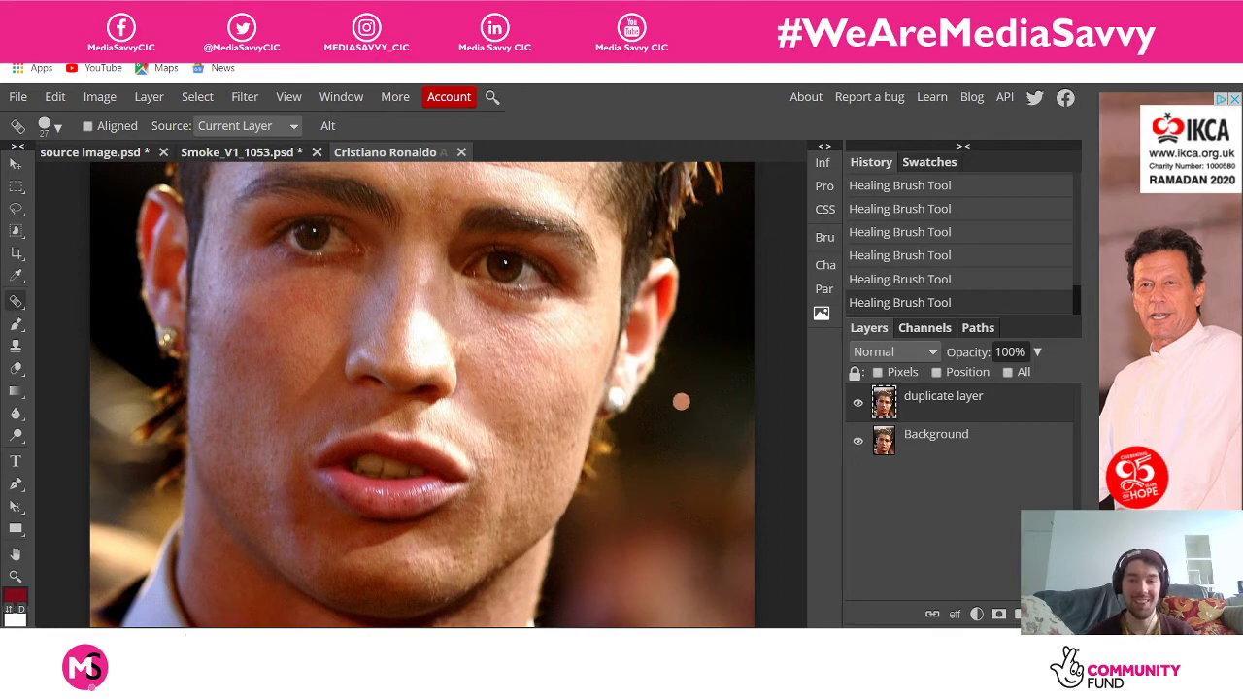
Toggle the retouched duplicate layer on and off to compare blemished and healed skin
{"action": "left_click", "coordinate": [860, 406]}
{"action": "left_click", "coordinate": [861, 407]}
{"action": "left_click", "coordinate": [861, 407]}
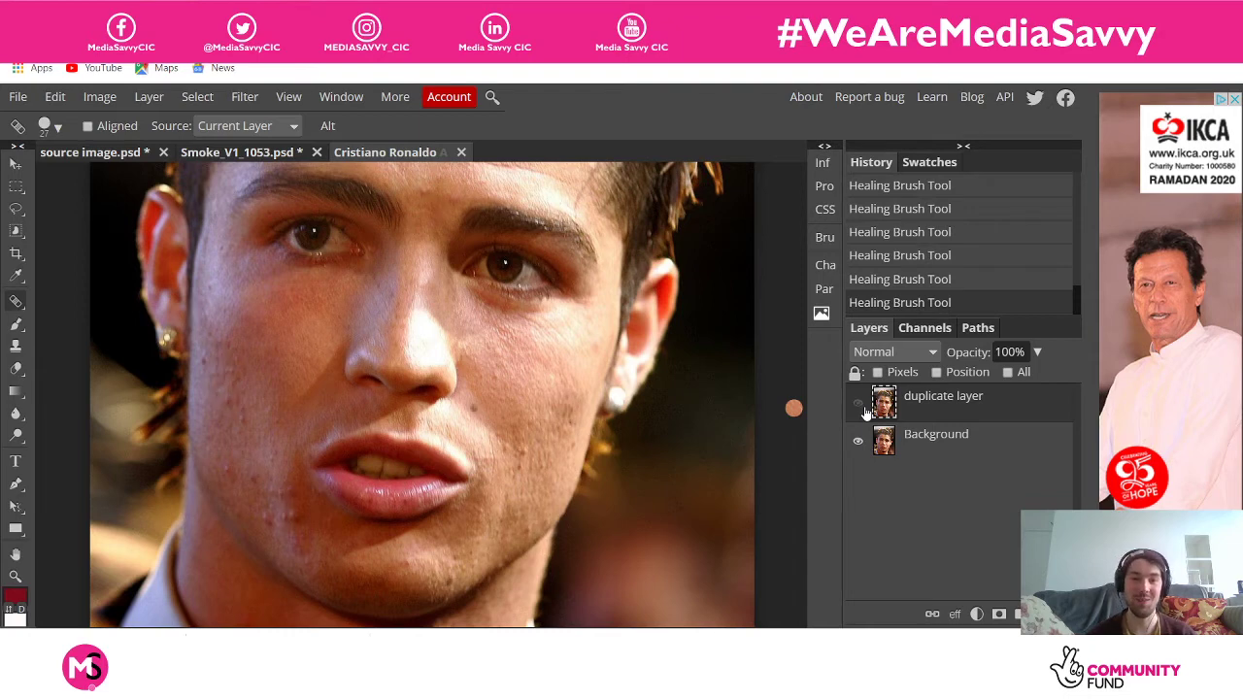
{"action": "left_click", "coordinate": [861, 407]}
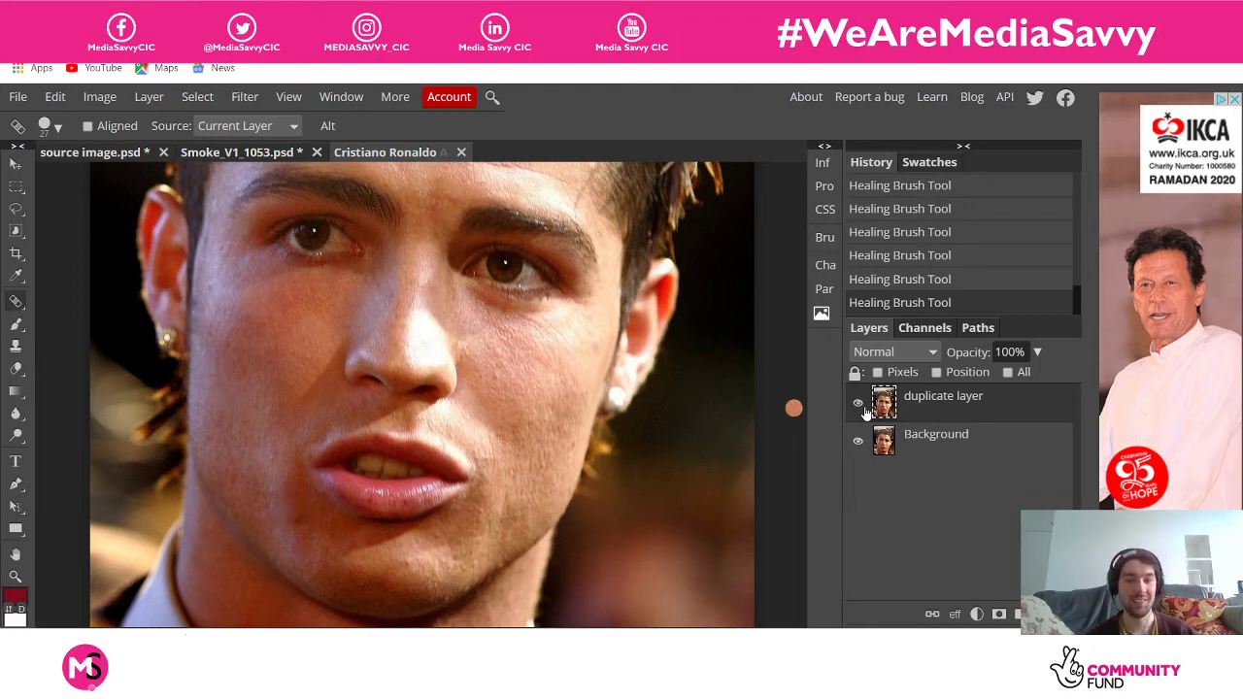
{"action": "left_click", "coordinate": [861, 407]}
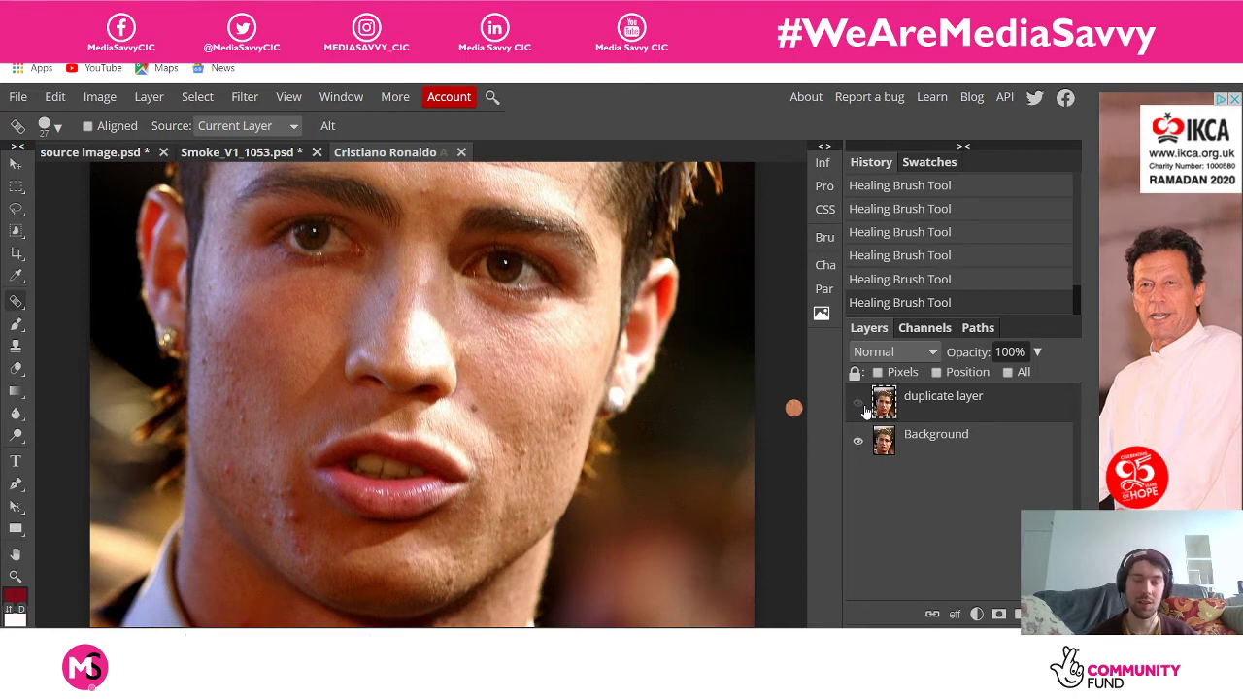
{"action": "left_click", "coordinate": [863, 407]}
{"action": "left_click", "coordinate": [864, 407]}
{"action": "left_click", "coordinate": [864, 407]}
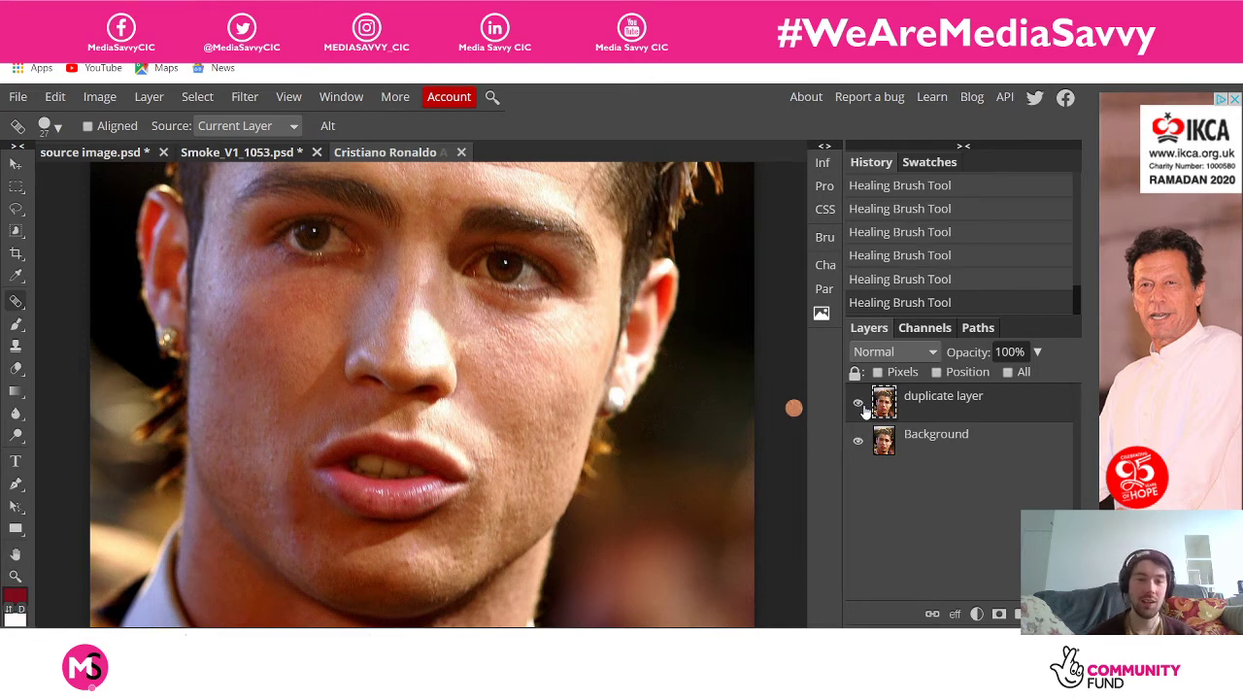
{"action": "left_click", "coordinate": [864, 407]}
{"action": "left_click", "coordinate": [863, 407]}
{"action": "left_click", "coordinate": [864, 407]}
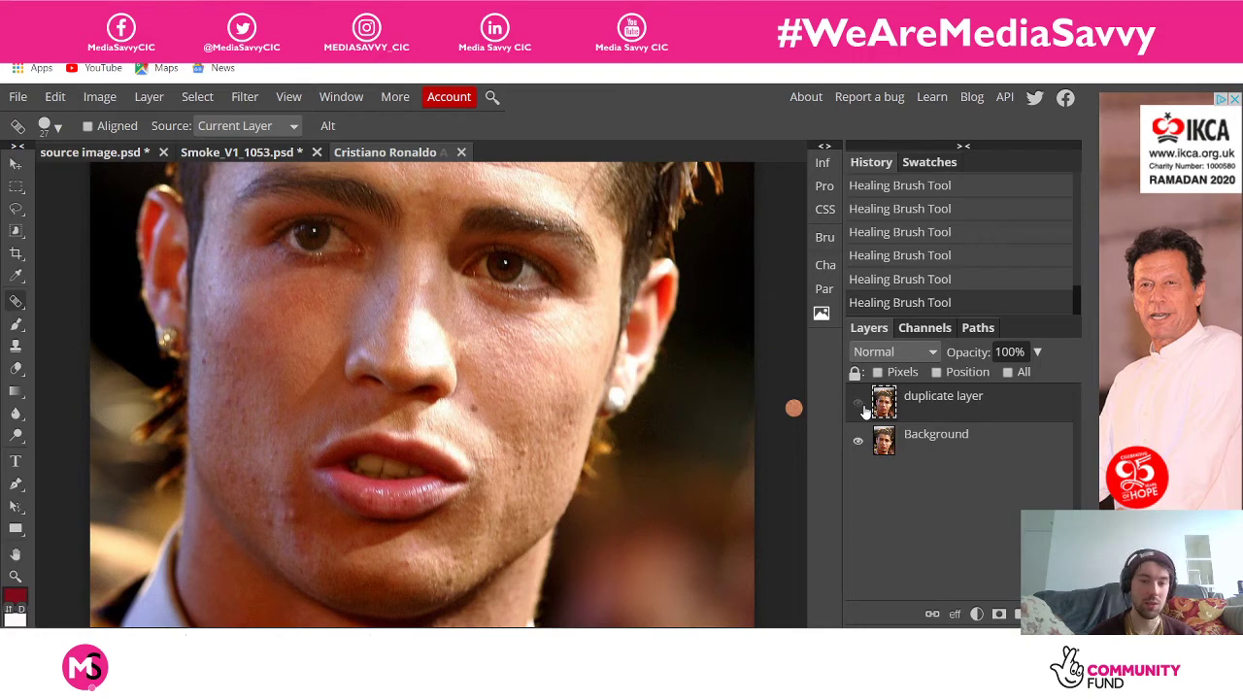
{"action": "left_click", "coordinate": [864, 407]}
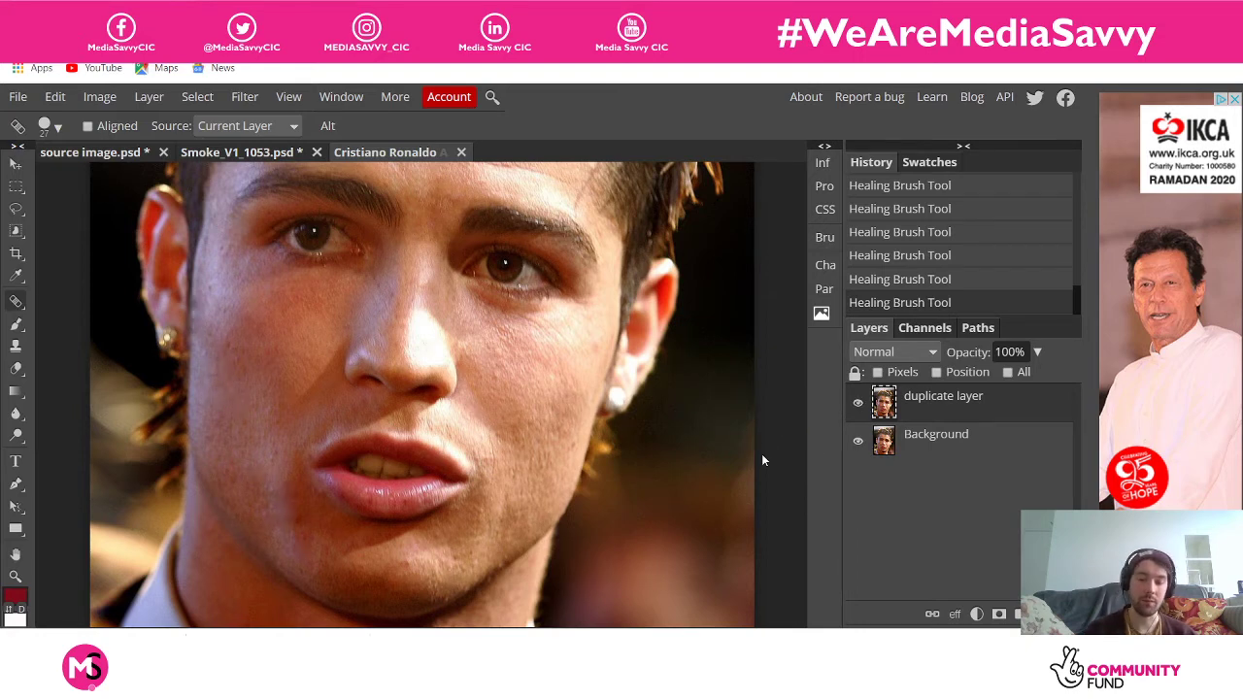
Fit the whole portrait on screen and compare the retouched layer against the original again
{"action": "key", "text": "ctrl+0"}
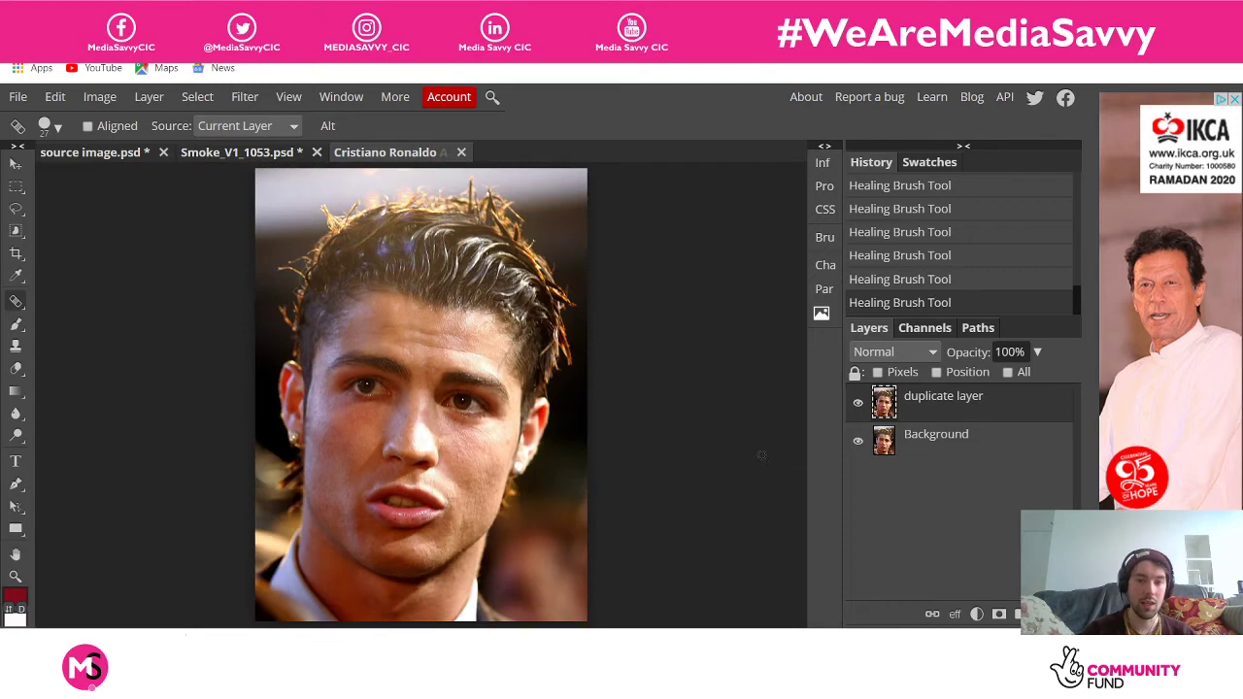
{"action": "left_click", "coordinate": [860, 409]}
{"action": "left_click", "coordinate": [860, 407]}
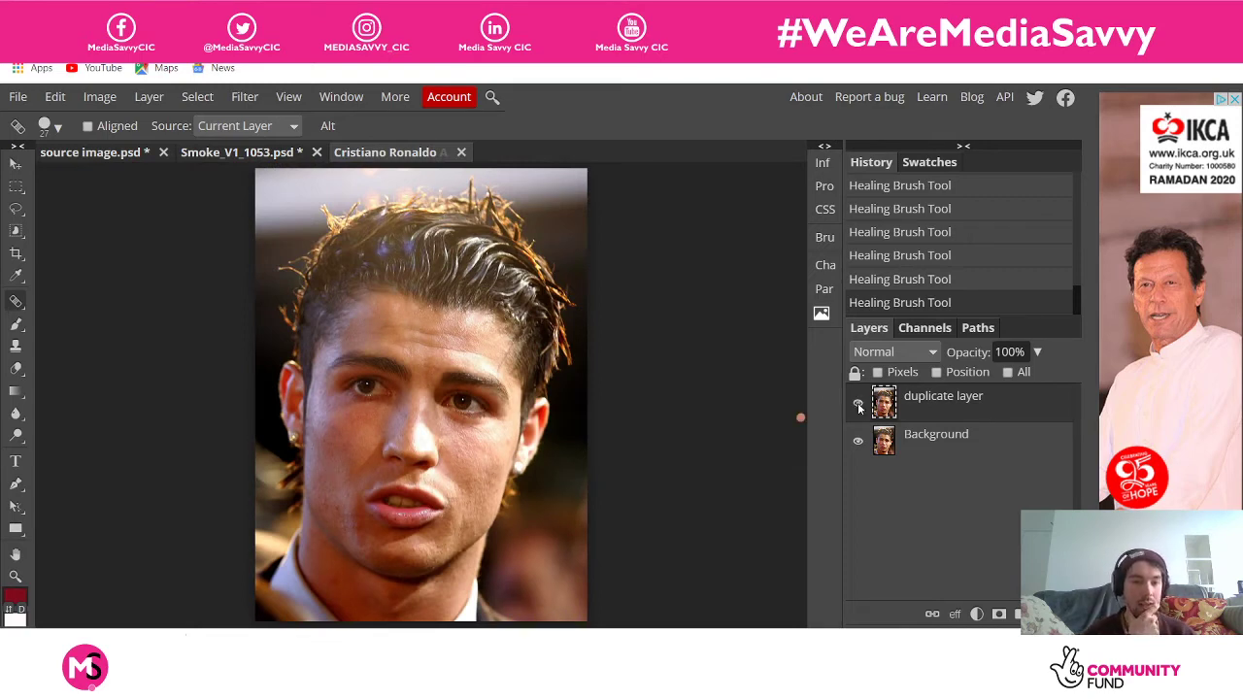
{"action": "left_click", "coordinate": [860, 408]}
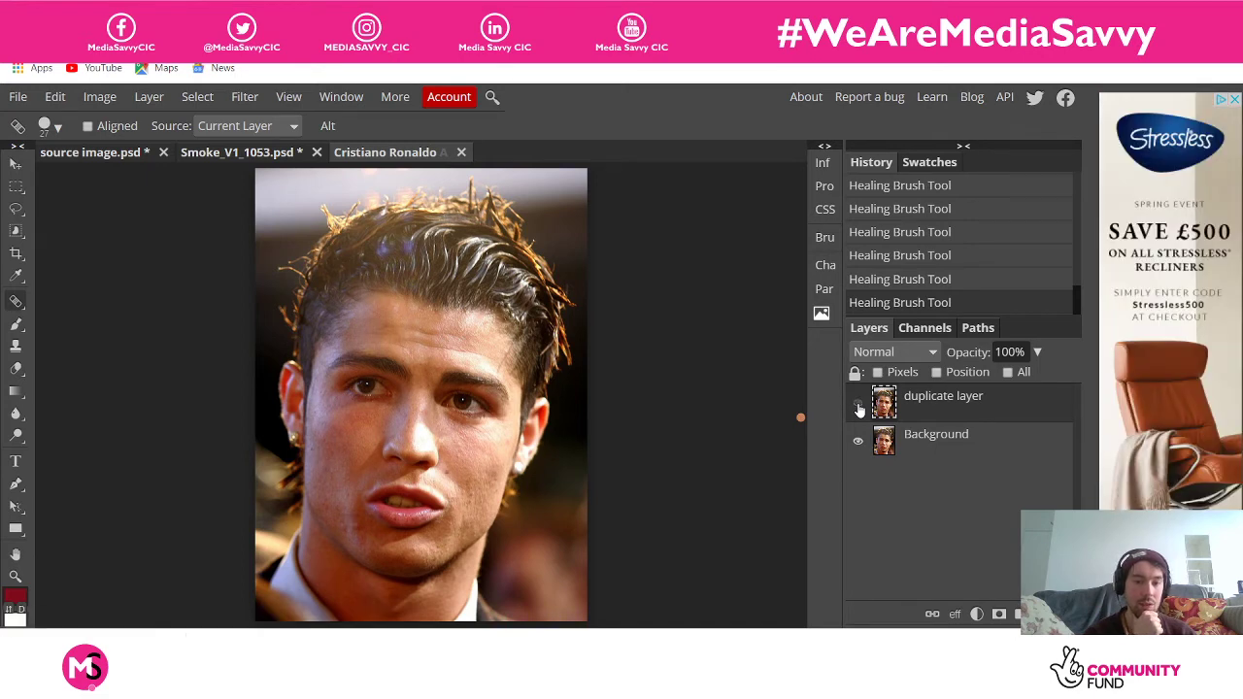
{"action": "left_click", "coordinate": [860, 408]}
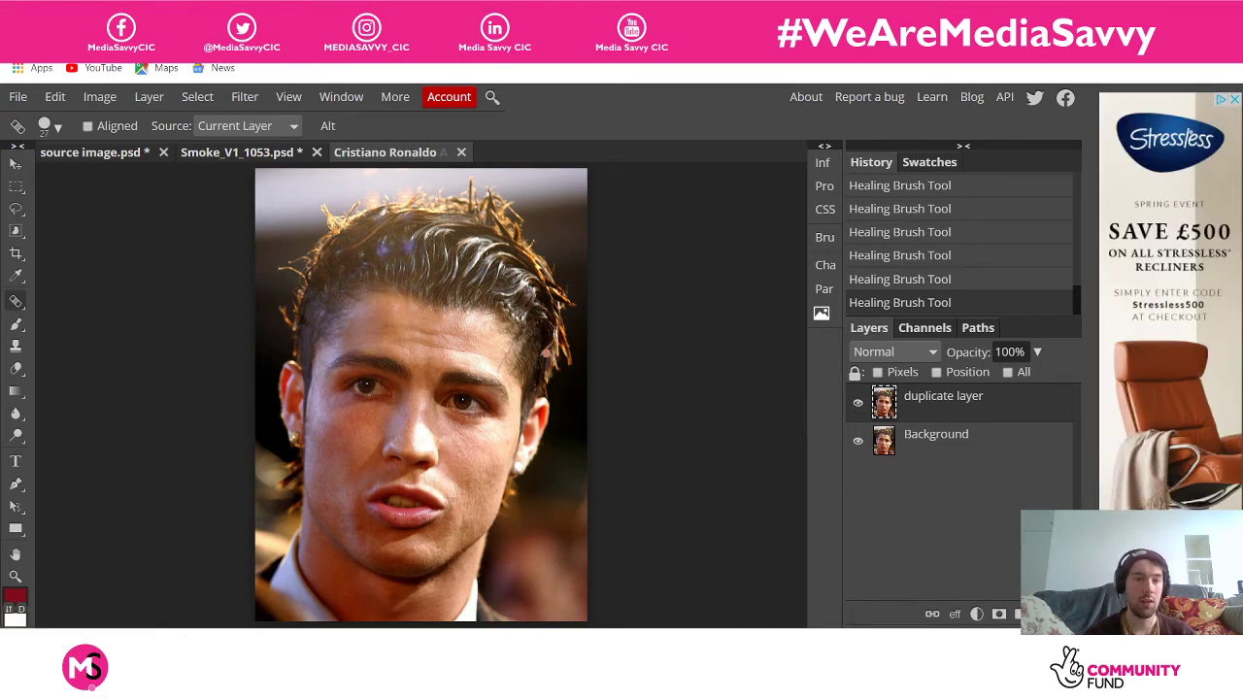
{"action": "left_click", "coordinate": [54, 97]}
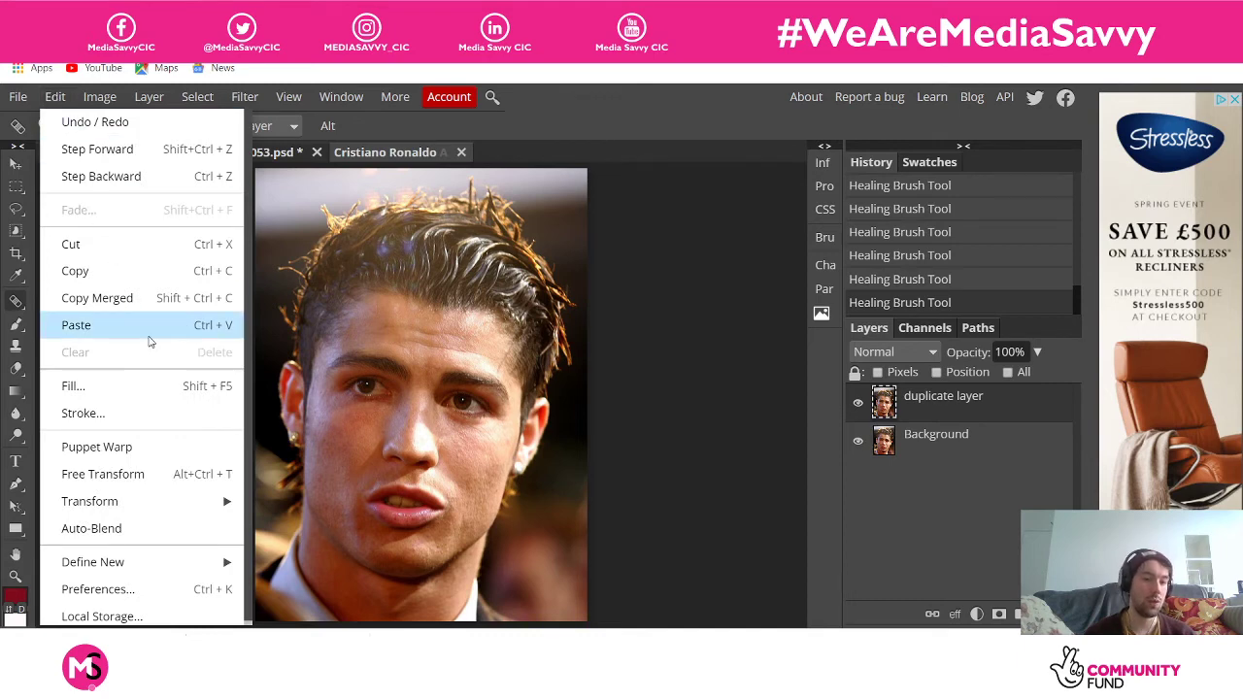
Change the canvas width from 1026 to 2026 px in Canvas Size
{"action": "left_click", "coordinate": [99, 96]}
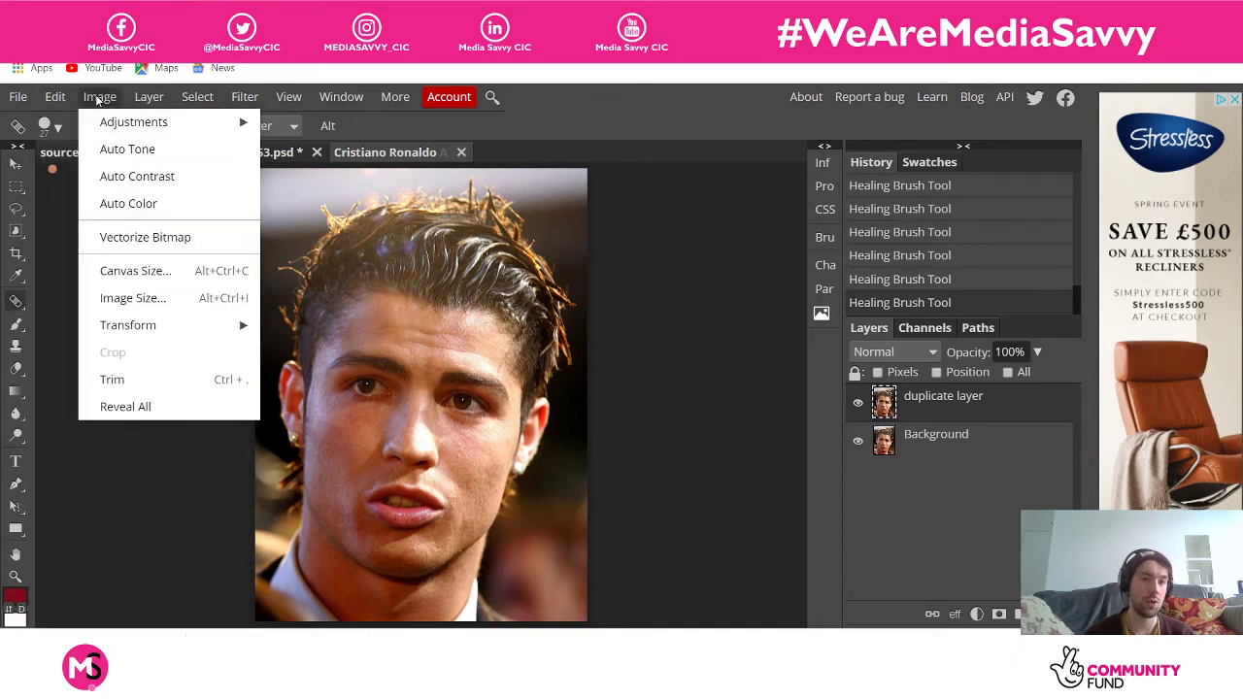
{"action": "left_click", "coordinate": [153, 271]}
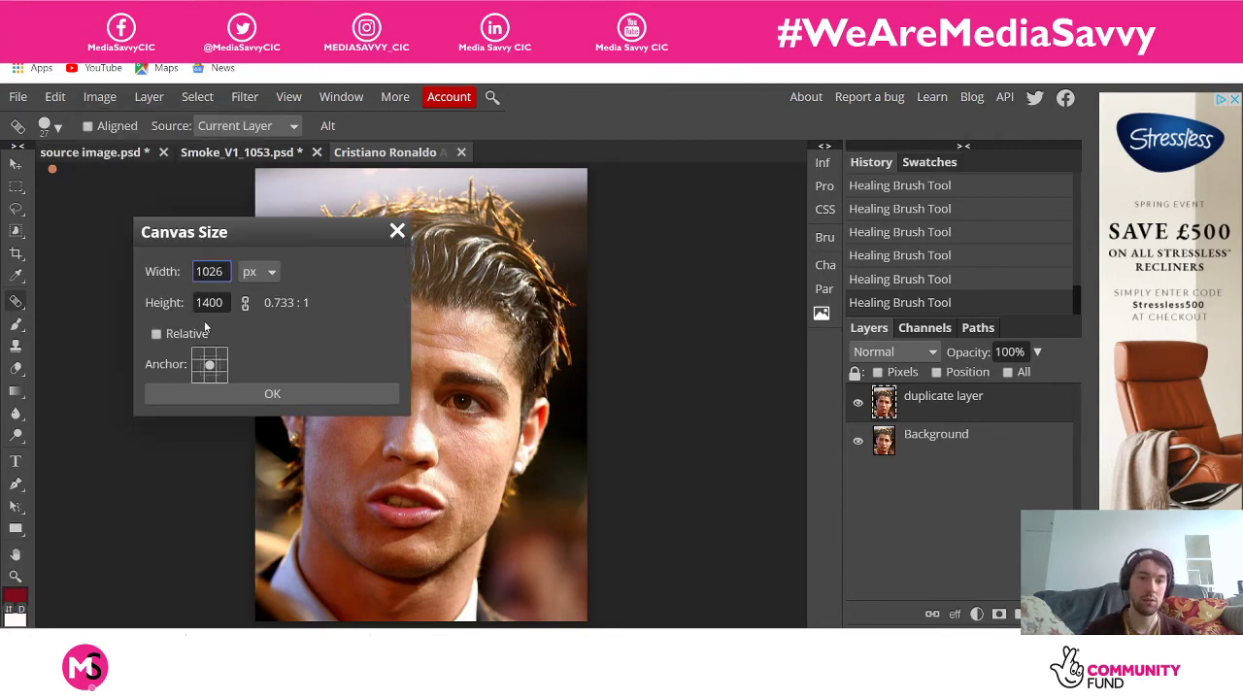
{"action": "key", "text": "BackSpace"}
{"action": "type", "text": "2"}
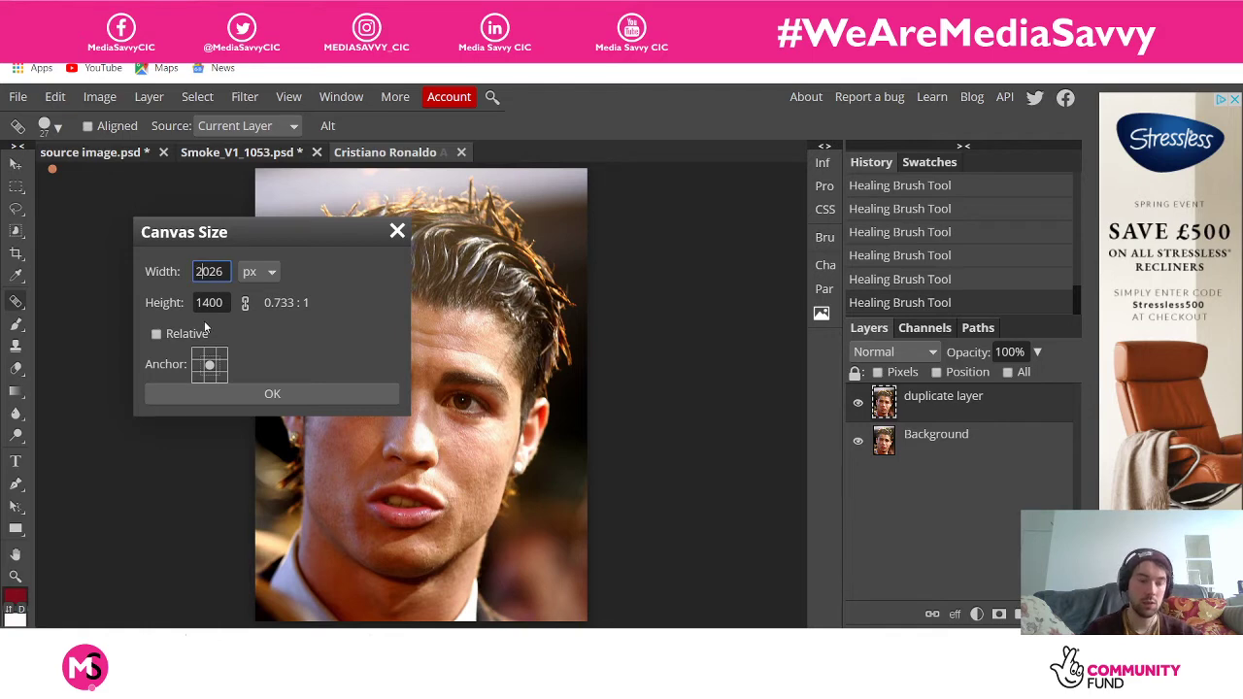
{"action": "left_click", "coordinate": [239, 393]}
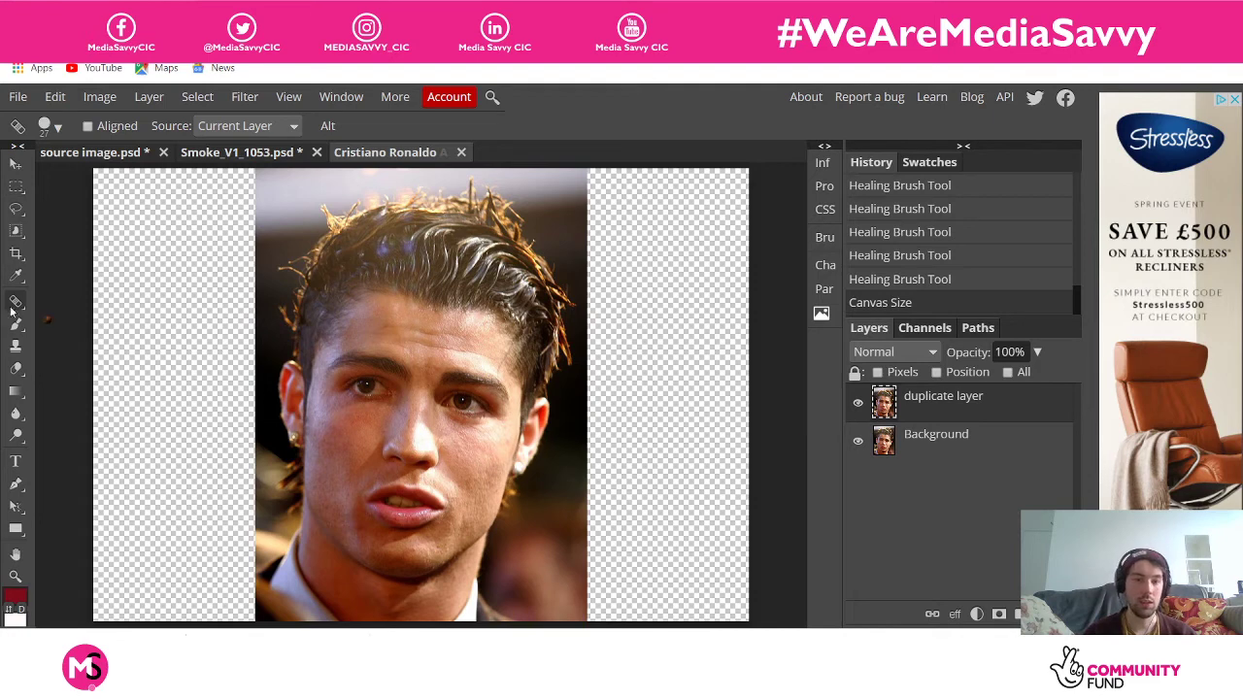
Move the retouched layer to the left half and the original Background to the right half
{"action": "left_click", "coordinate": [14, 167]}
{"action": "left_click_drag", "start_coordinate": [420, 318], "coordinate": [255, 326]}
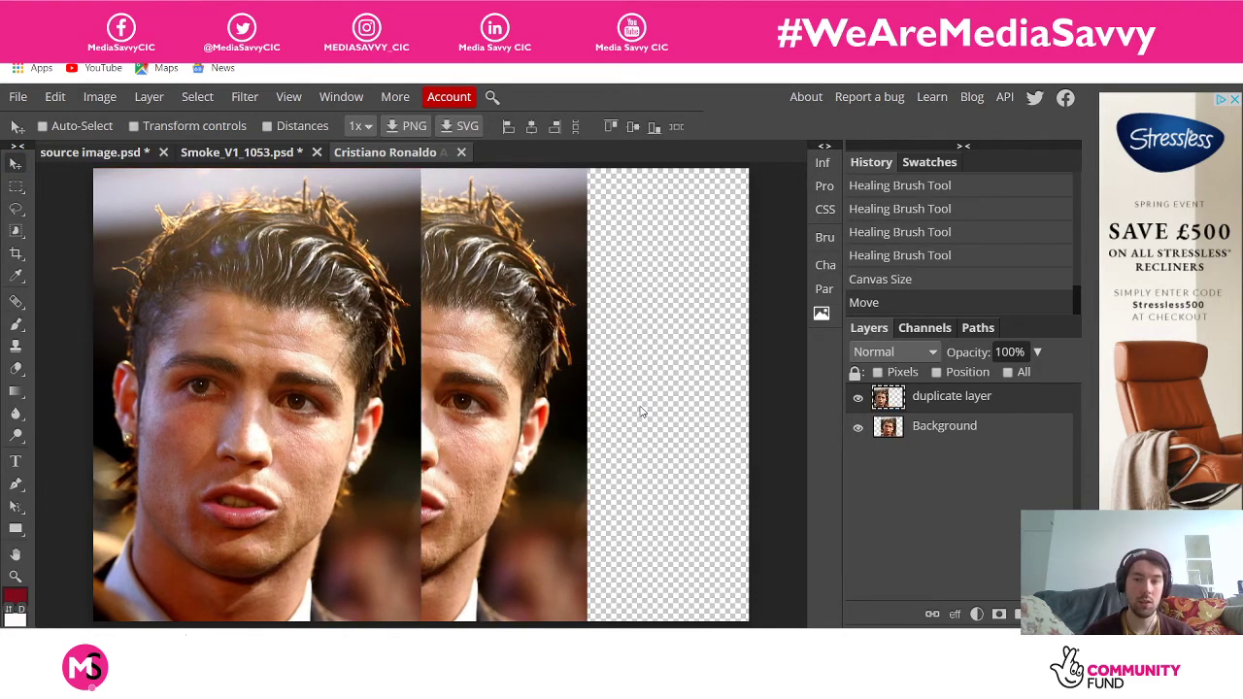
{"action": "left_click", "coordinate": [969, 438]}
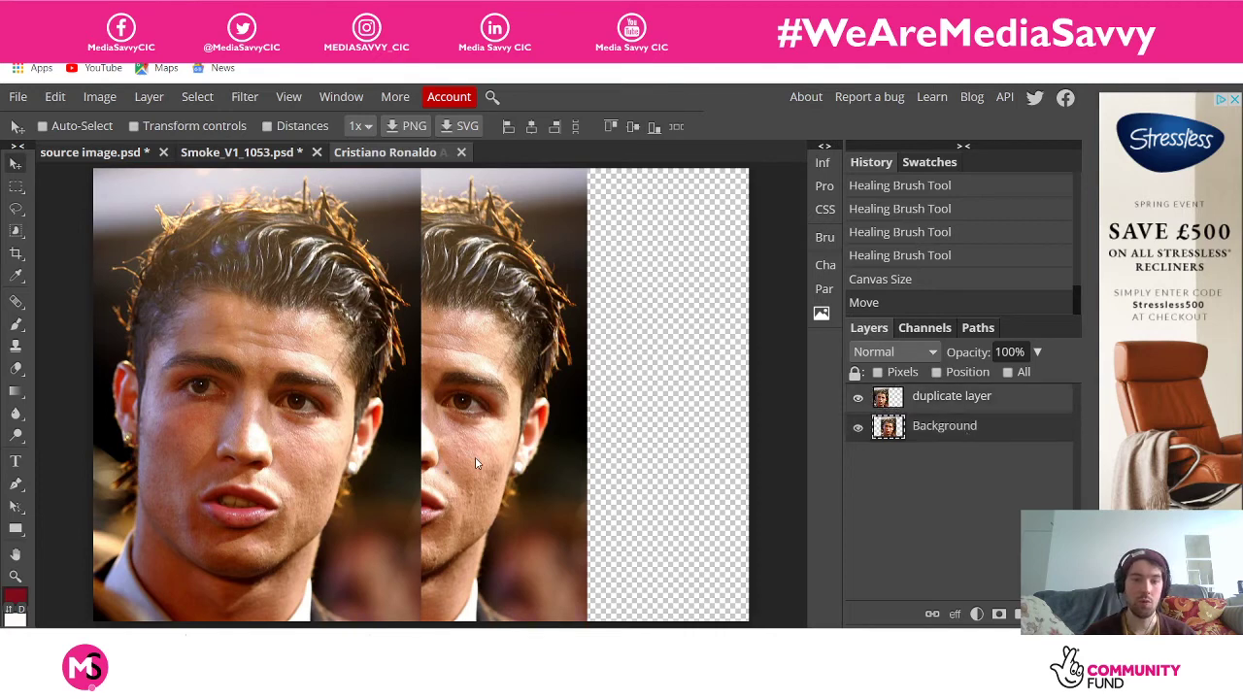
{"action": "left_click_drag", "start_coordinate": [477, 457], "coordinate": [641, 466]}
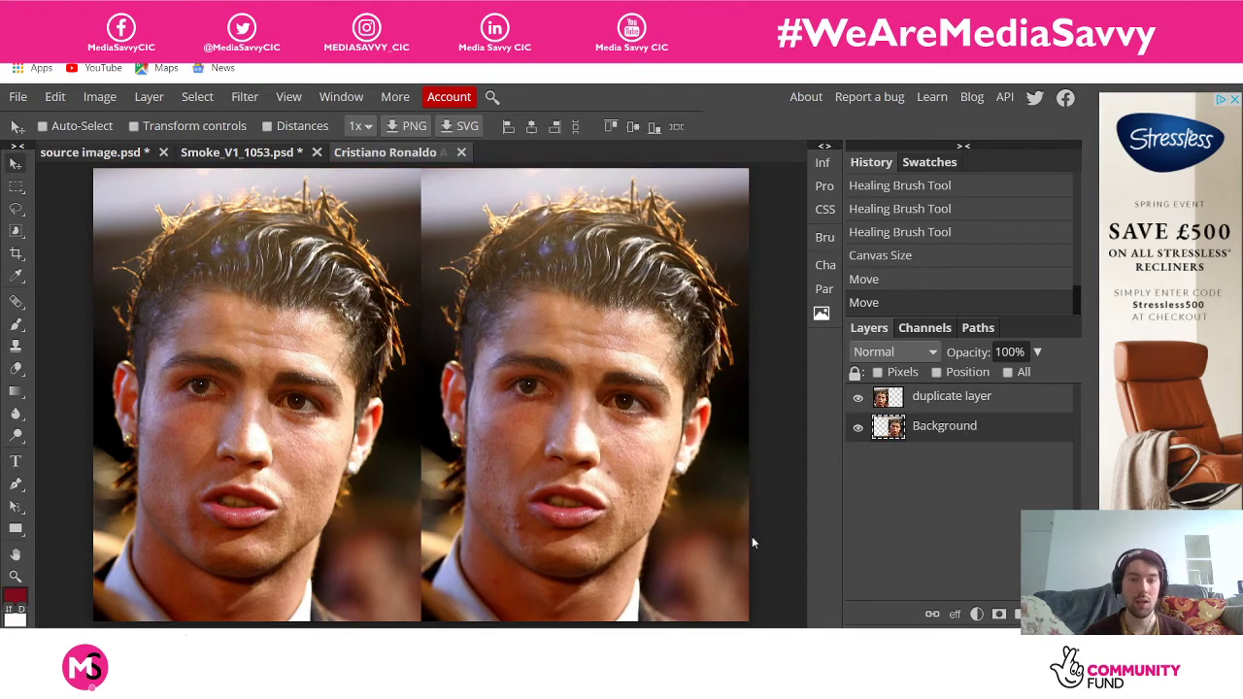
{"action": "left_click_drag", "start_coordinate": [716, 529], "coordinate": [720, 533]}
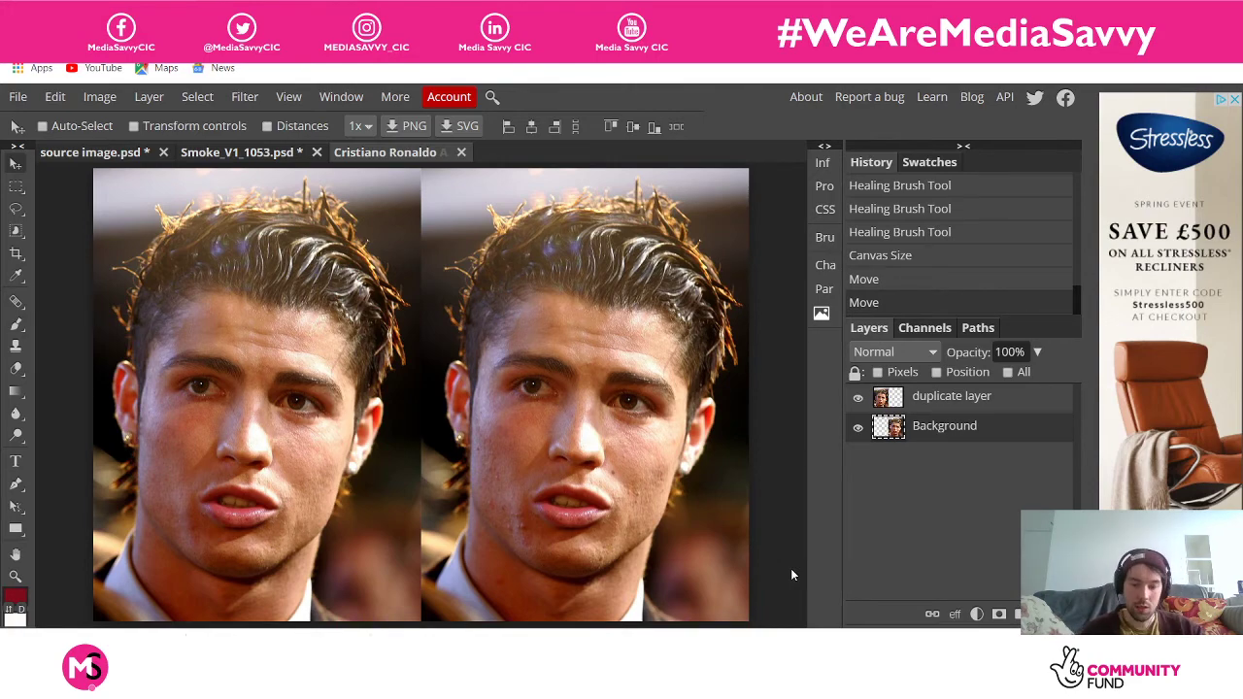
{"action": "key", "text": "ctrl+plus"}
{"action": "scroll", "coordinate": [792, 575], "scroll_direction": "down", "scroll_amount": 3}
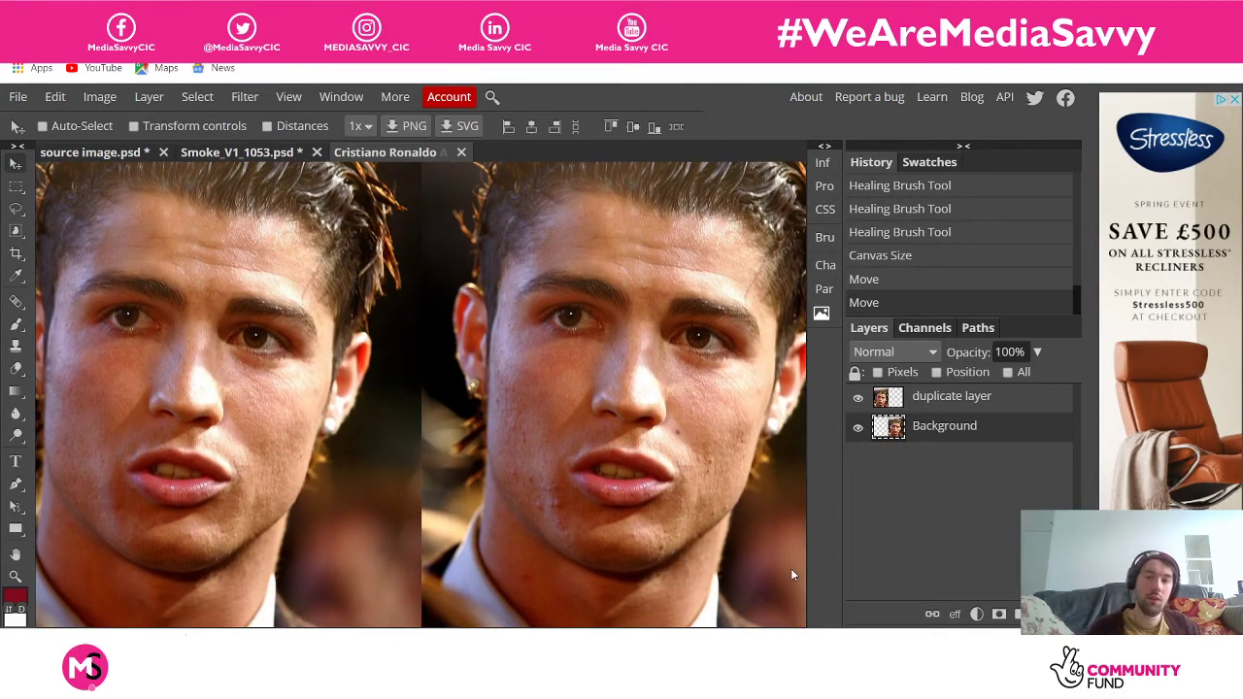
{"action": "scroll", "coordinate": [792, 575], "scroll_direction": "left", "scroll_amount": 1}
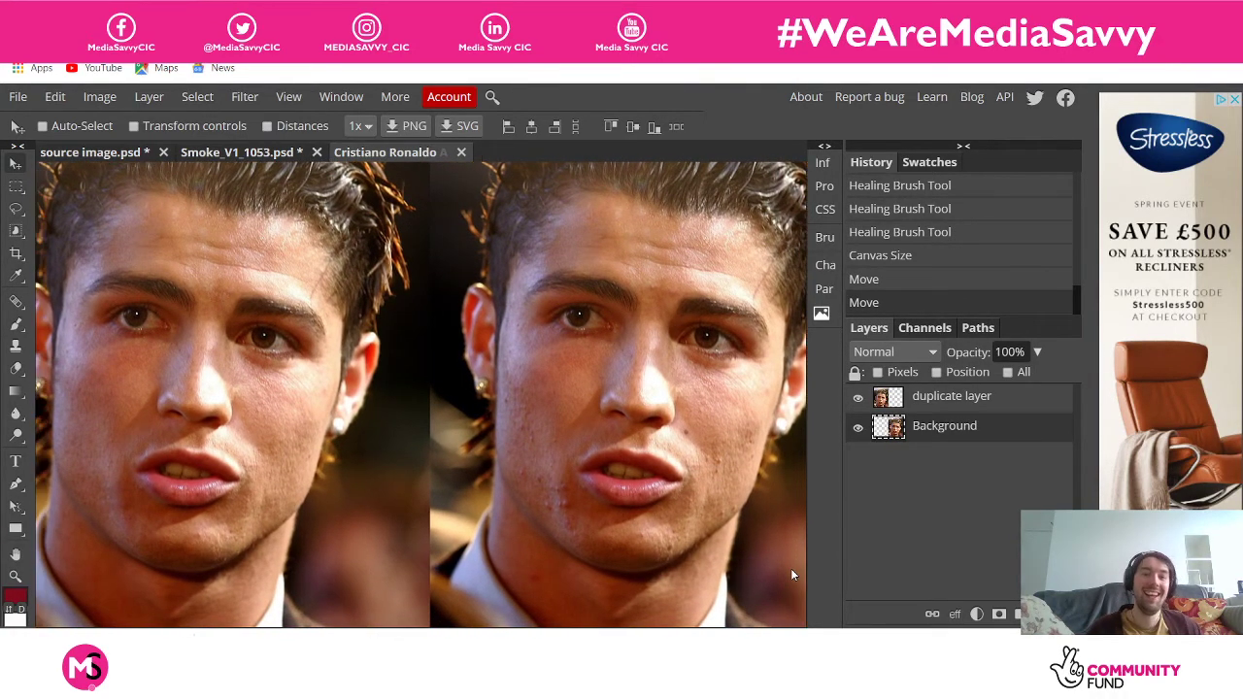
{"action": "scroll", "coordinate": [791, 575], "scroll_direction": "down", "scroll_amount": 2}
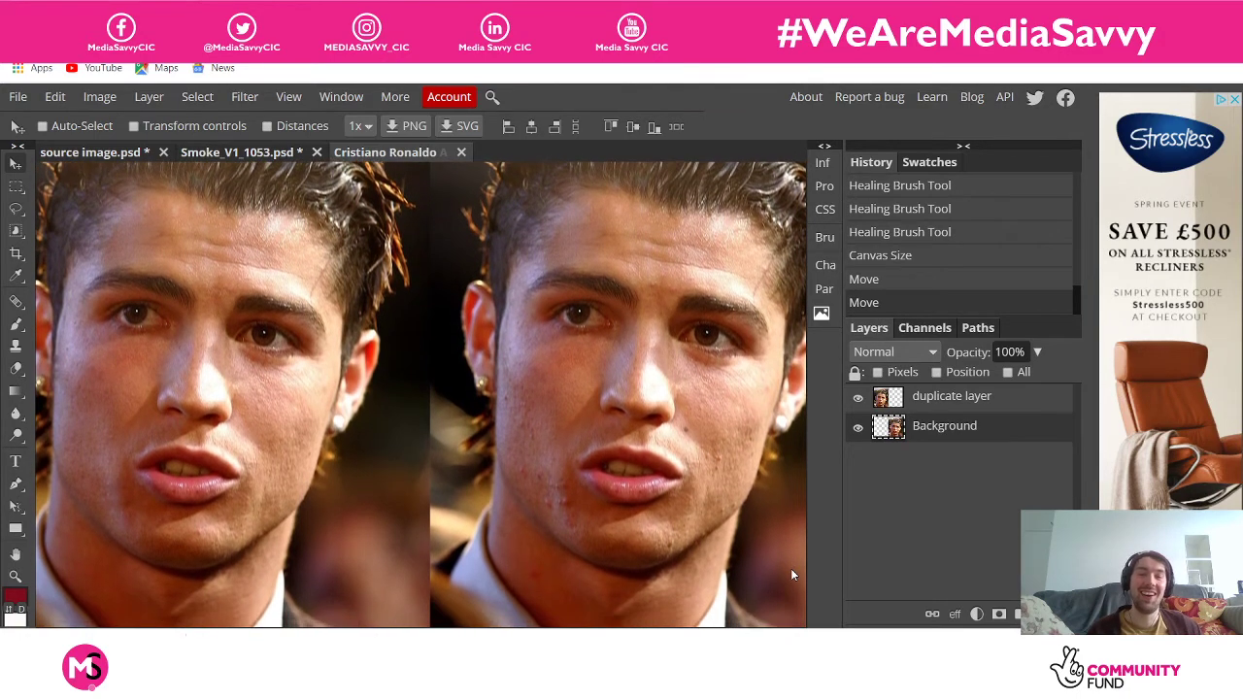
{"action": "scroll", "coordinate": [791, 575], "scroll_direction": "up", "scroll_amount": 2}
{"action": "scroll", "coordinate": [792, 575], "scroll_direction": "down", "scroll_amount": 2}
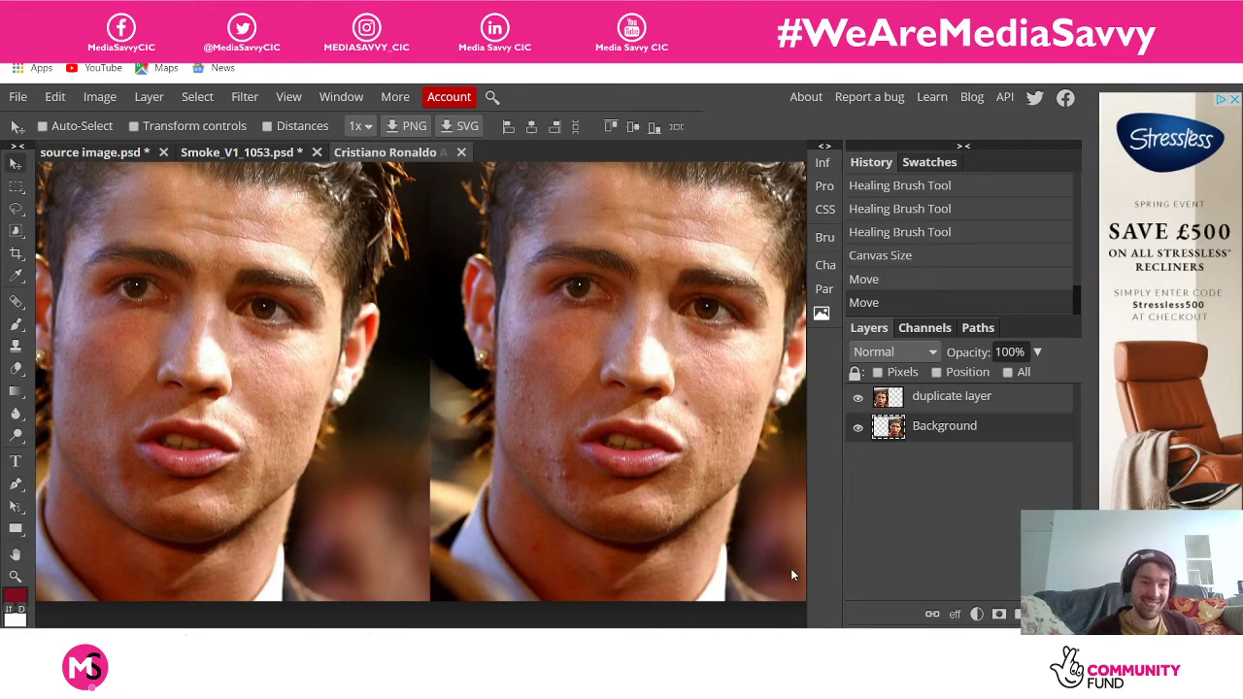
{"action": "scroll", "coordinate": [792, 575], "scroll_direction": "up", "scroll_amount": 2}
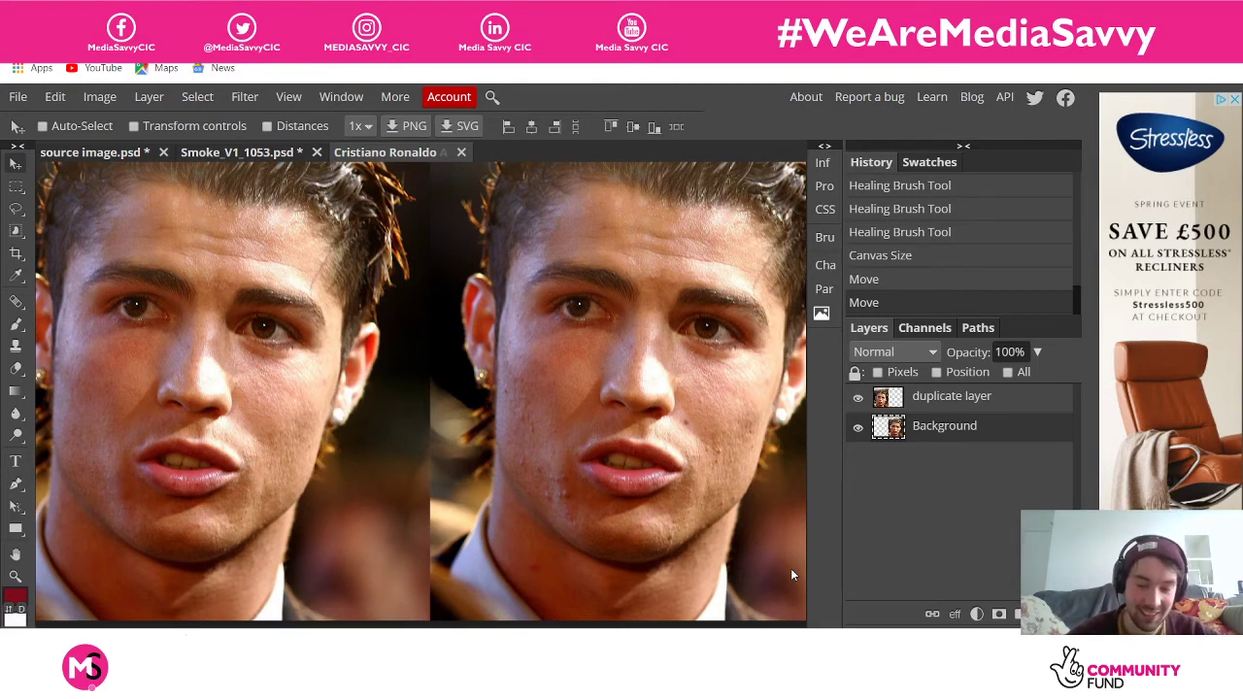
{"action": "key", "text": "ctrl+0"}
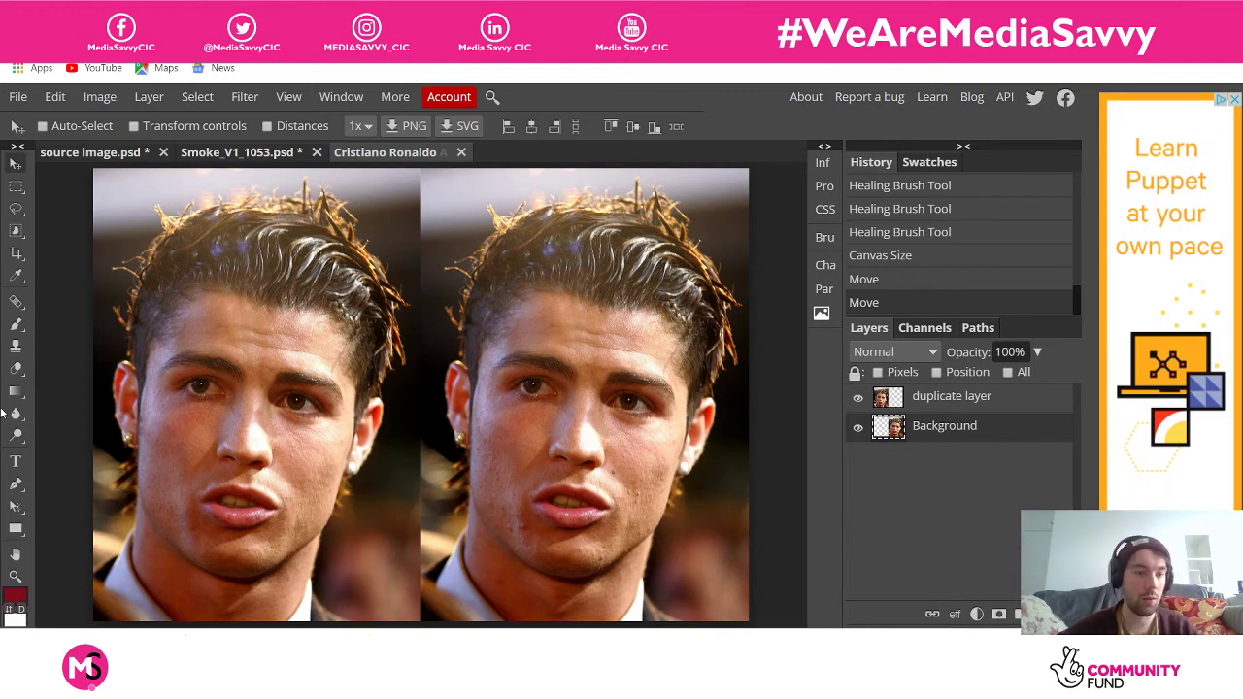
Draw a text box across the bottom right of the image with a 64 px font size
{"action": "left_click", "coordinate": [16, 461]}
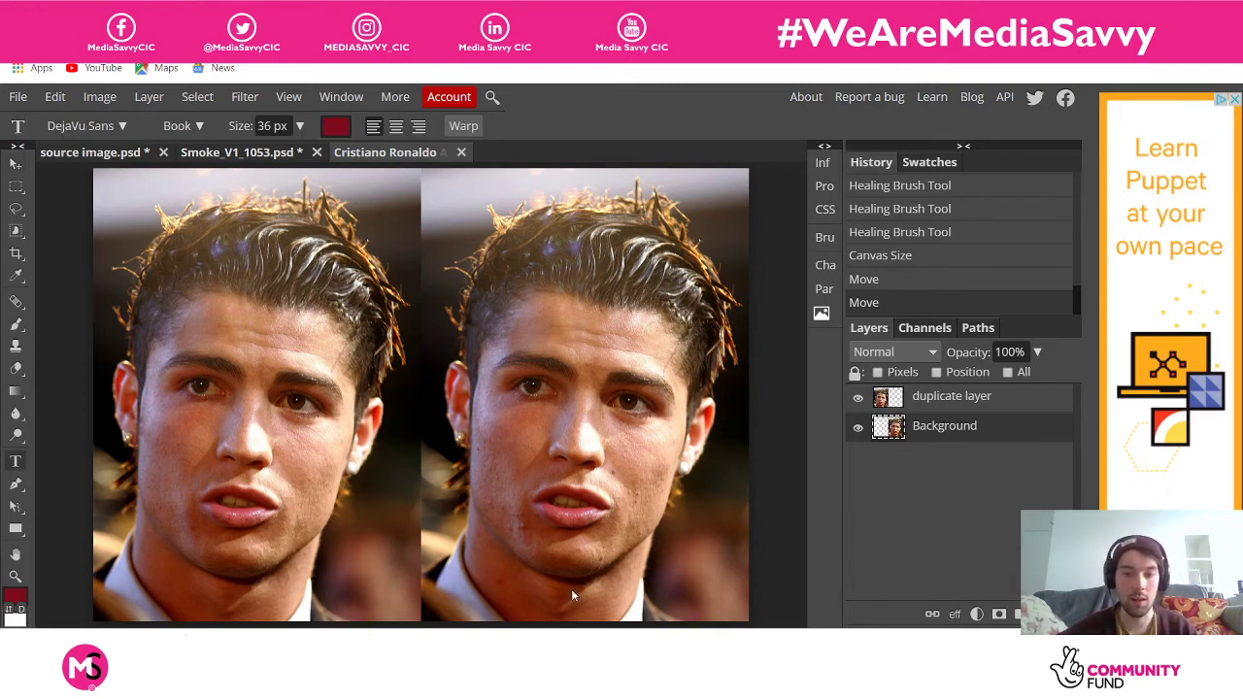
{"action": "left_click_drag", "start_coordinate": [592, 599], "coordinate": [744, 622]}
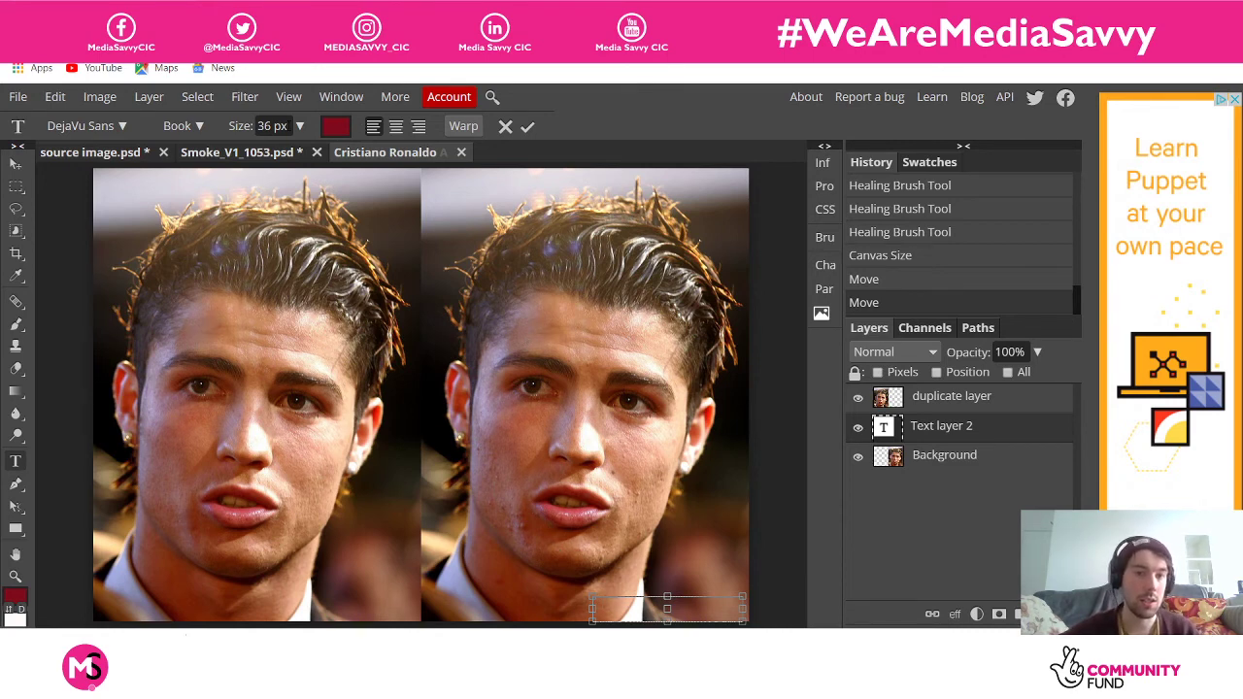
{"action": "left_click", "coordinate": [300, 127]}
{"action": "left_click_drag", "start_coordinate": [279, 156], "coordinate": [286, 154]}
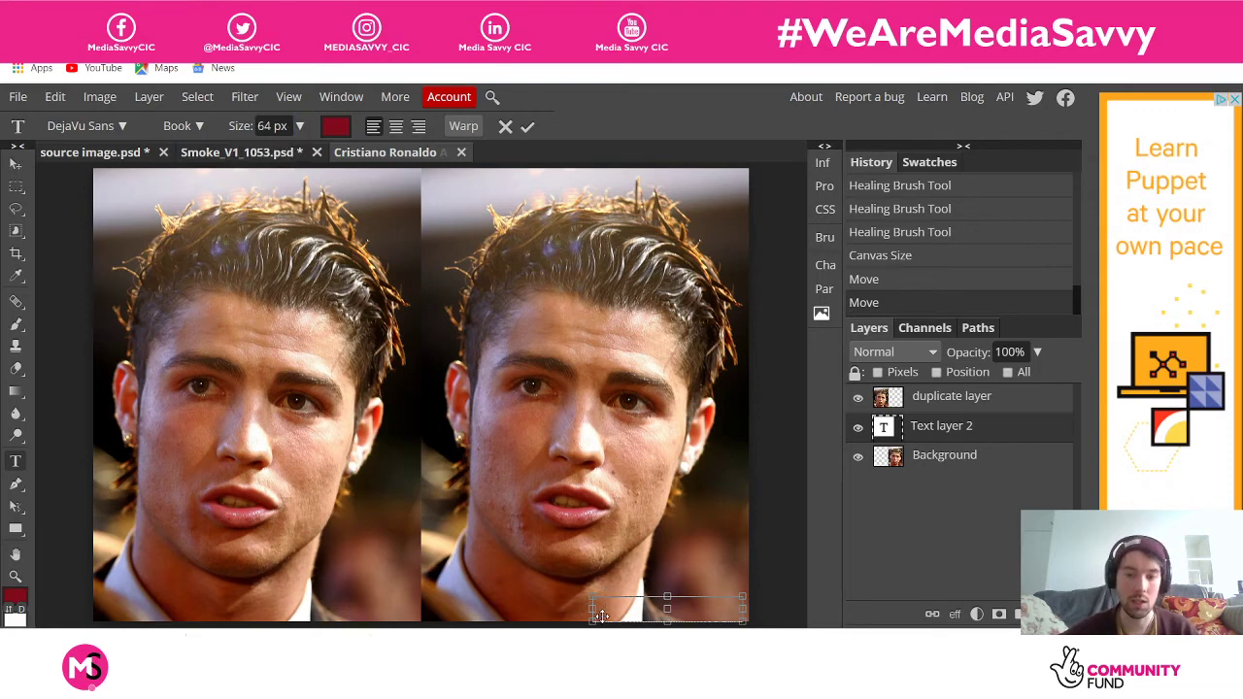
{"action": "left_click", "coordinate": [602, 614]}
Type the #WeAreMediaSavvy watermark and position it along the bottom of the right portrait
{"action": "type", "text": "W"}
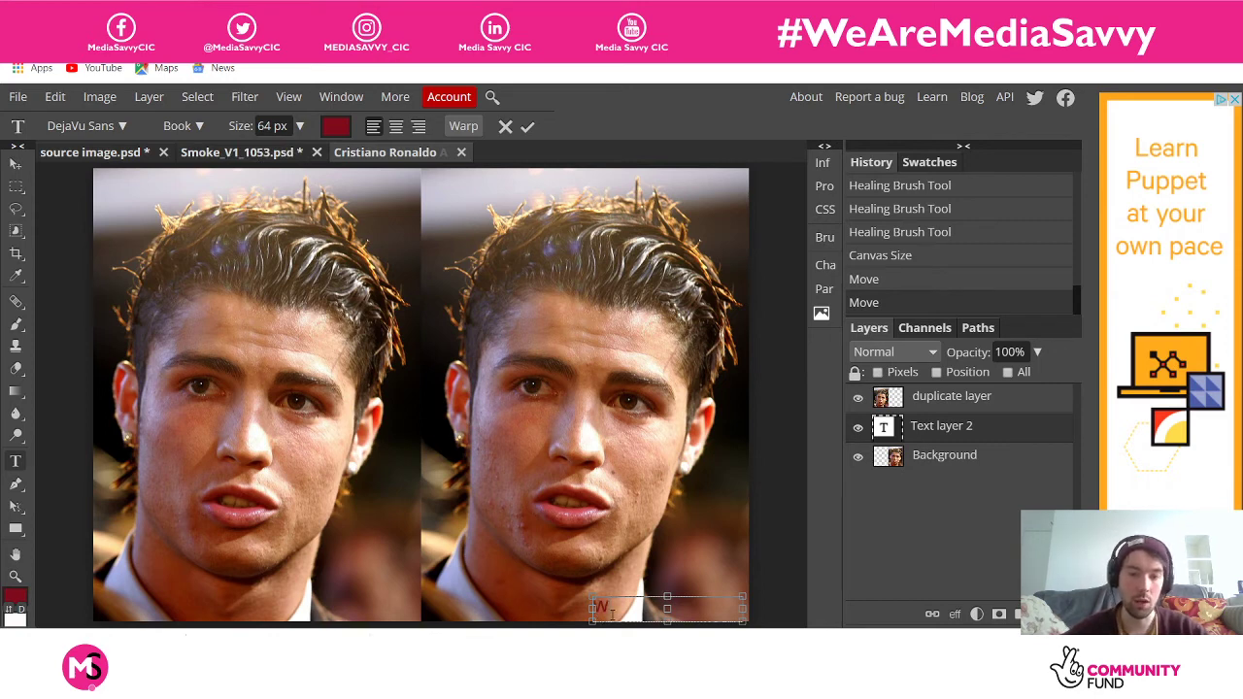
{"action": "key", "text": "BackSpace"}
{"action": "type", "text": "#W"}
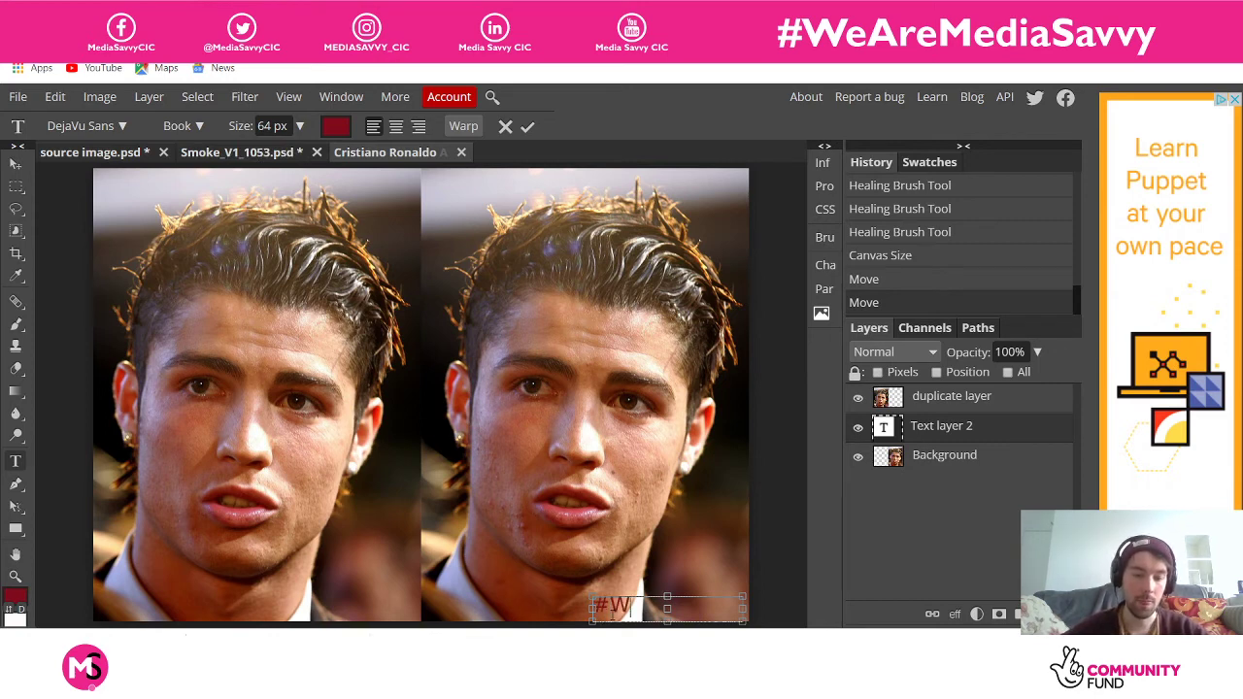
{"action": "type", "text": "e"}
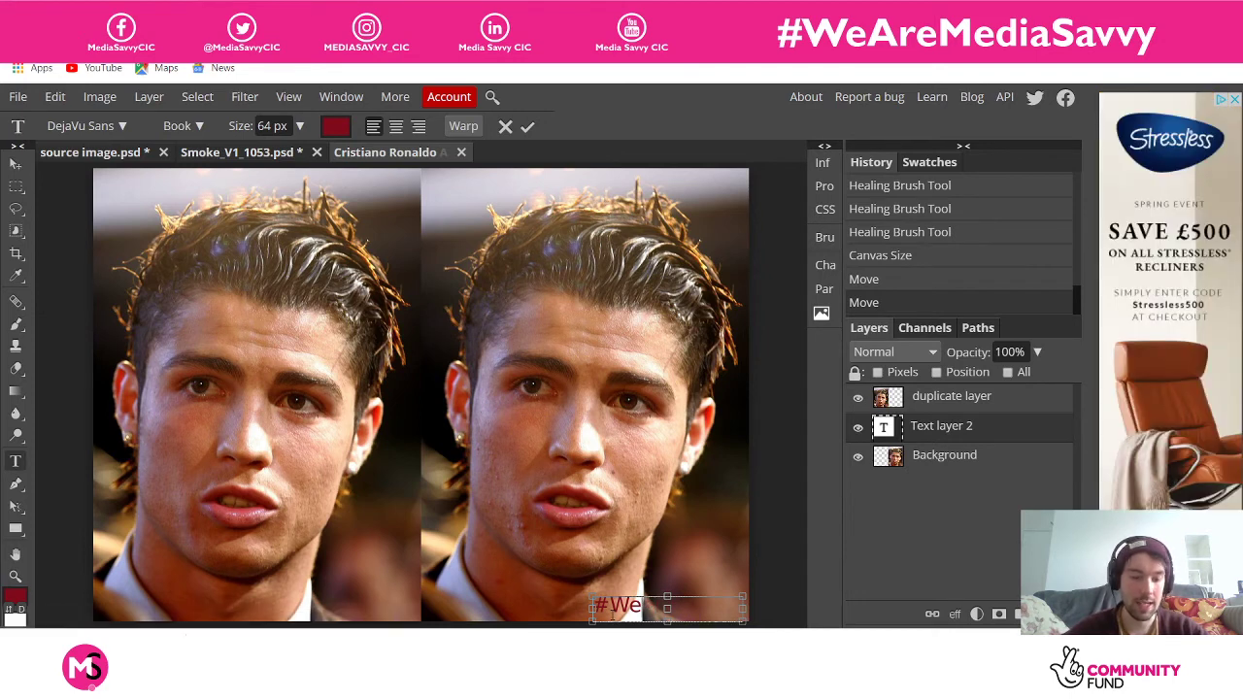
{"action": "type", "text": "A"}
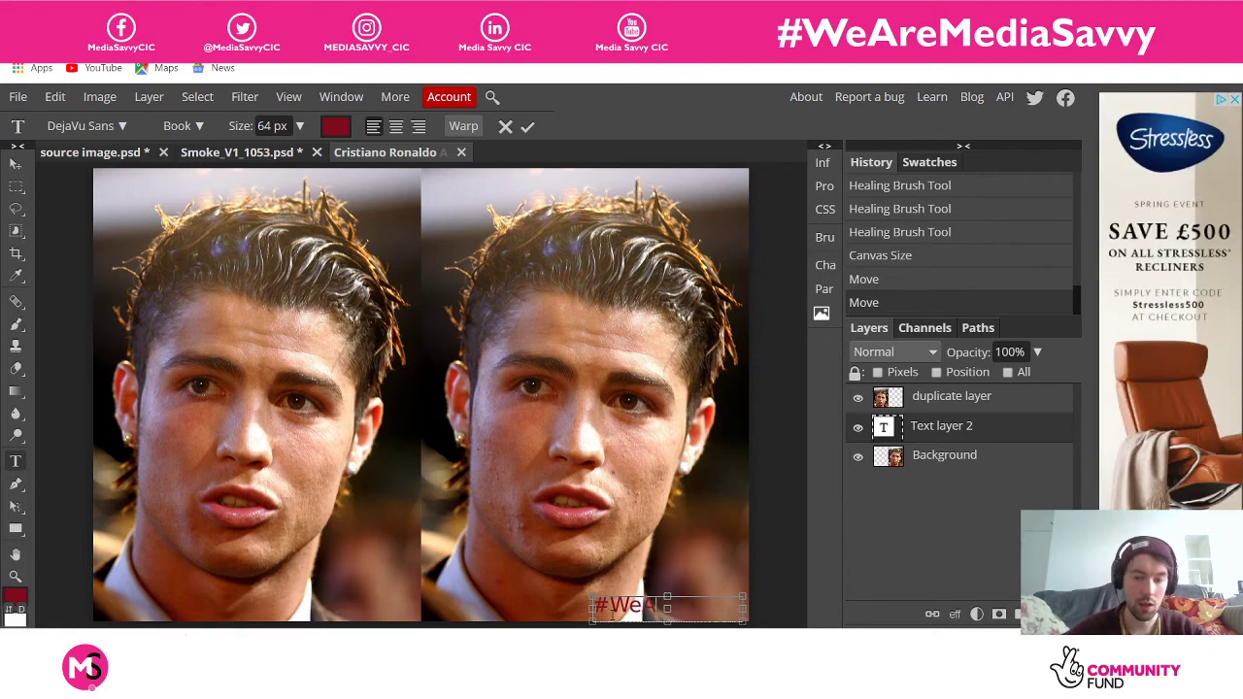
{"action": "type", "text": "r"}
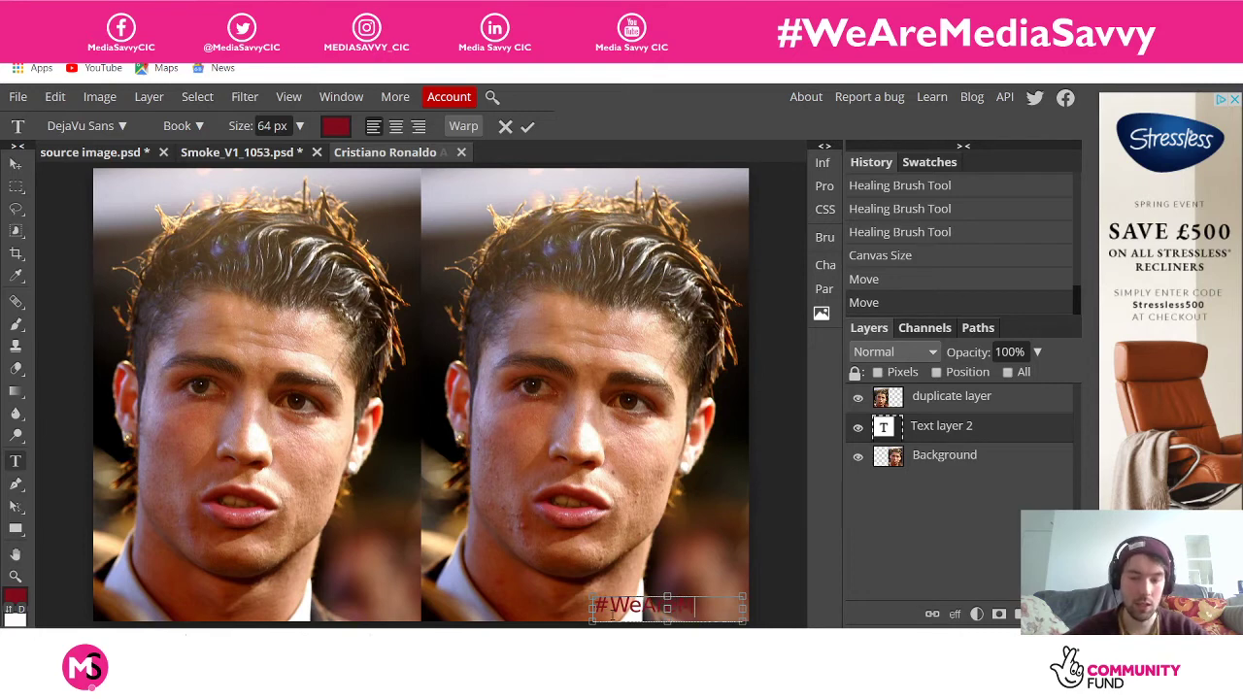
{"action": "type", "text": "eMediaS"}
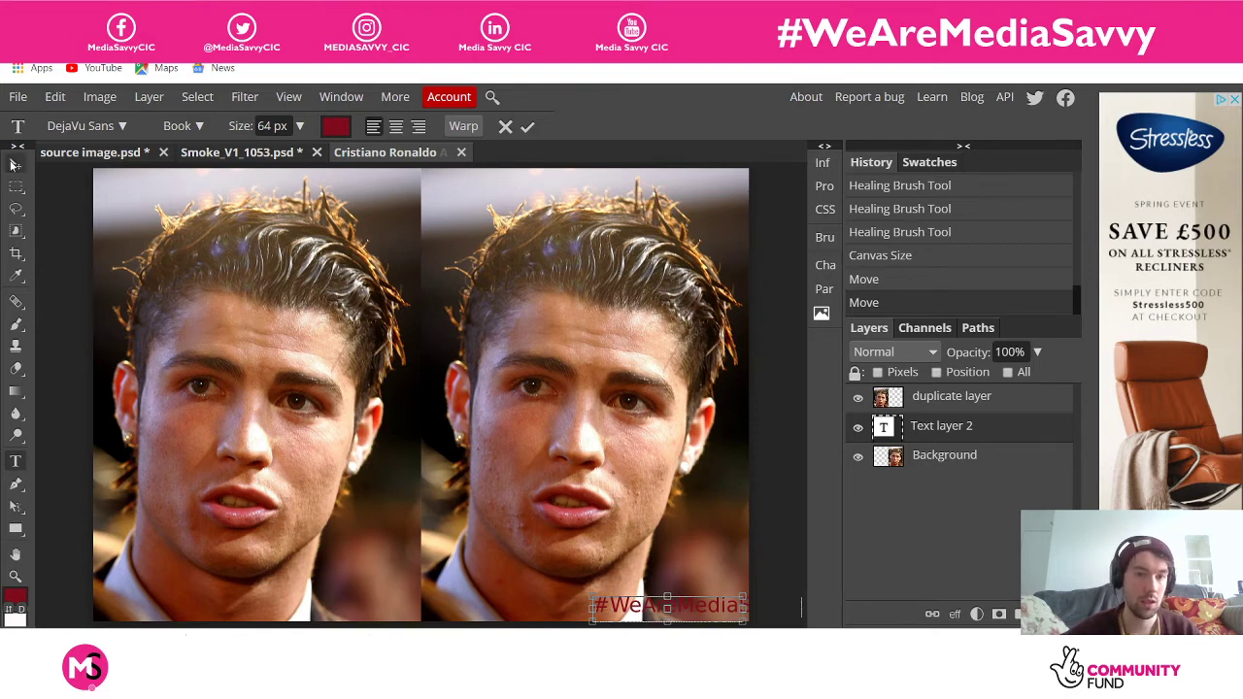
{"action": "left_click", "coordinate": [14, 165]}
{"action": "left_click_drag", "start_coordinate": [664, 605], "coordinate": [615, 610]}
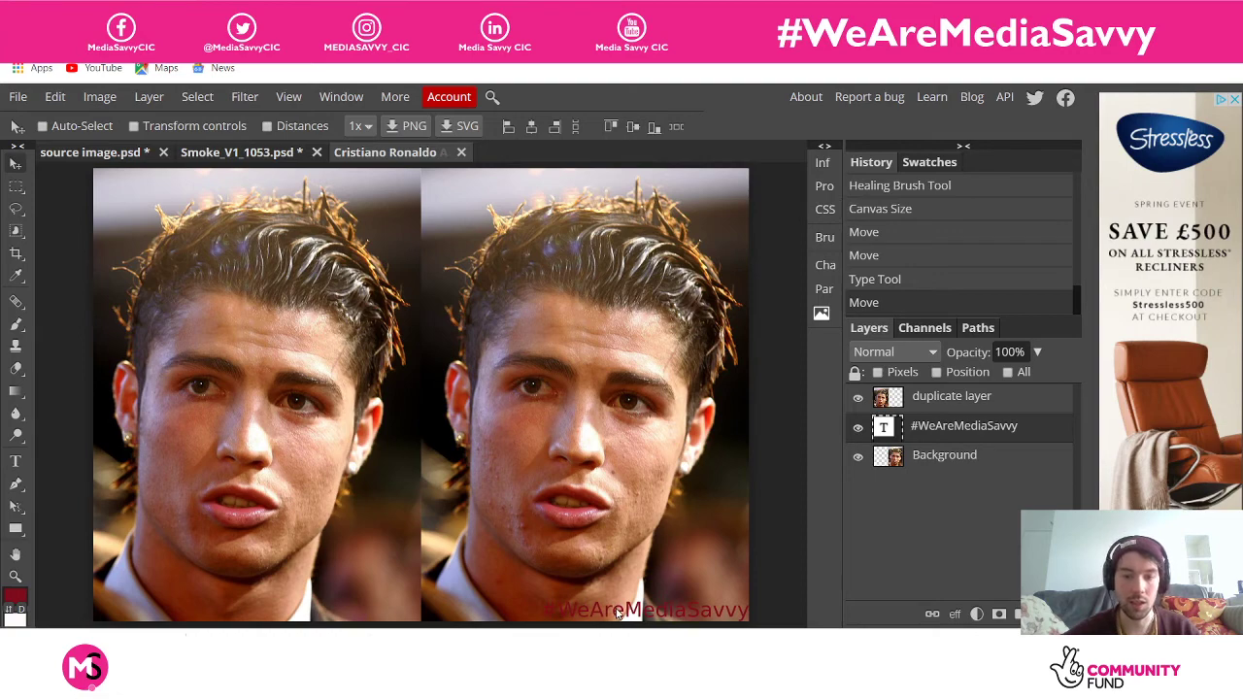
Give the watermark layer a drop shadow at 63% opacity with 0 px distance
{"action": "right_click", "coordinate": [938, 429]}
{"action": "left_click", "coordinate": [858, 124]}
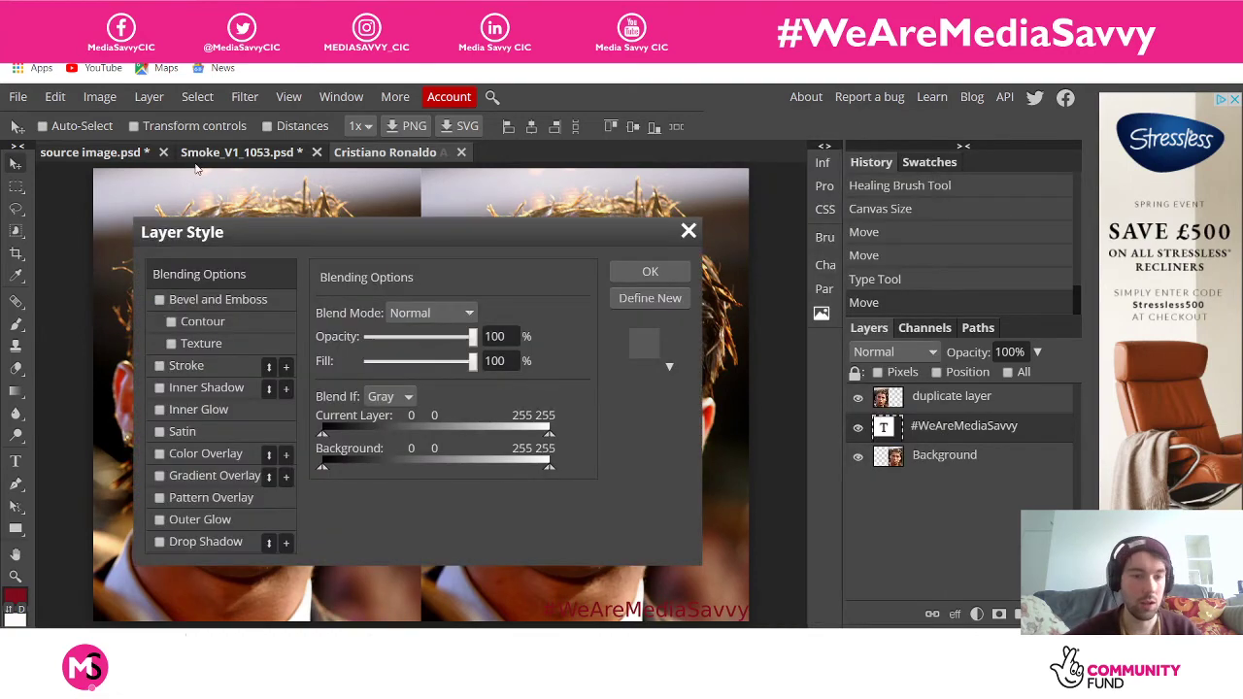
{"action": "left_click_drag", "start_coordinate": [301, 239], "coordinate": [712, 134]}
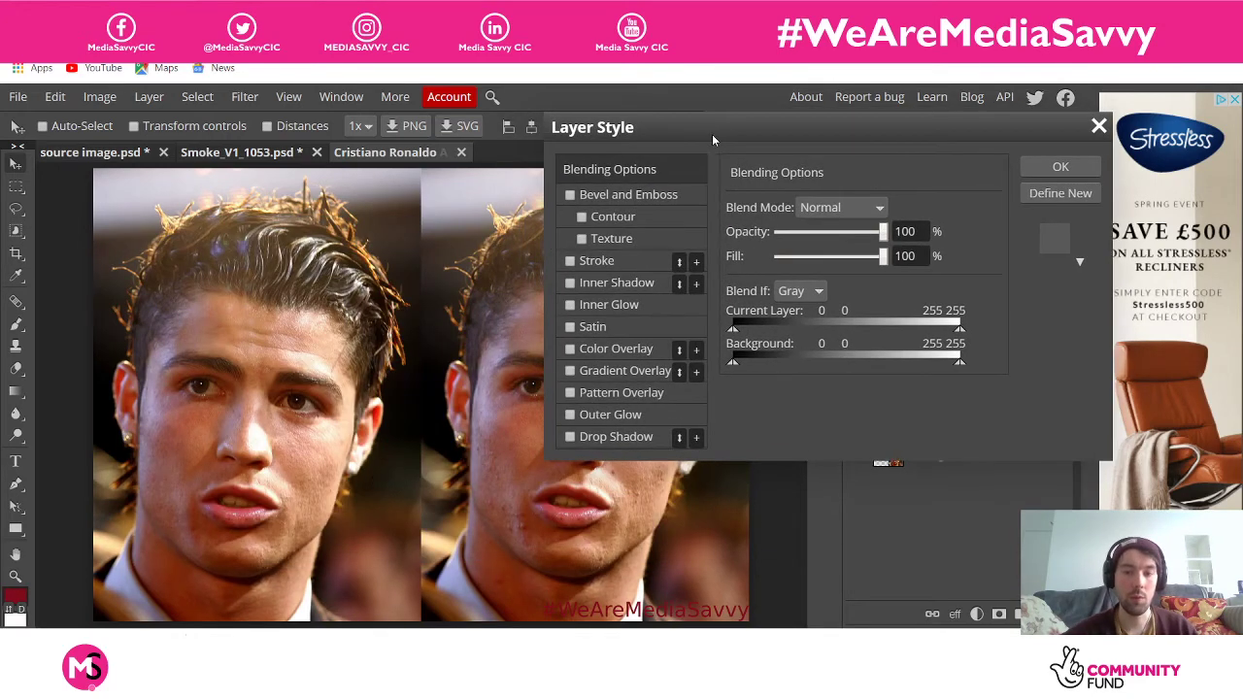
{"action": "left_click", "coordinate": [569, 438]}
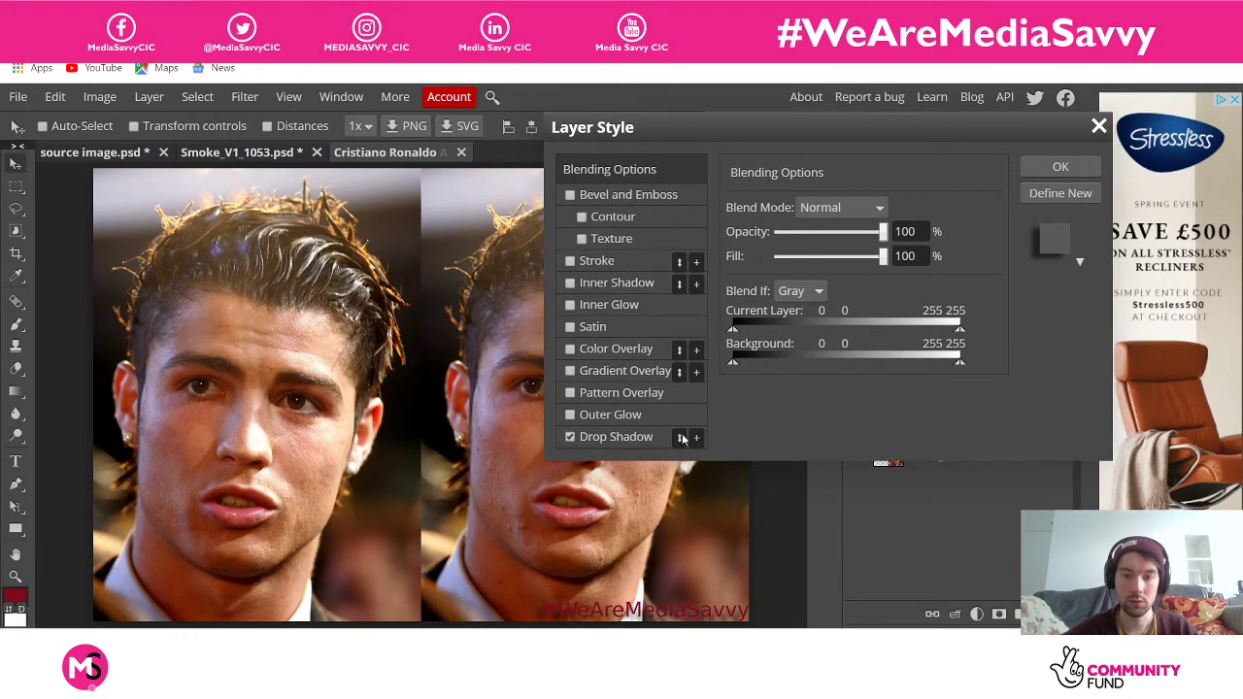
{"action": "left_click", "coordinate": [641, 437]}
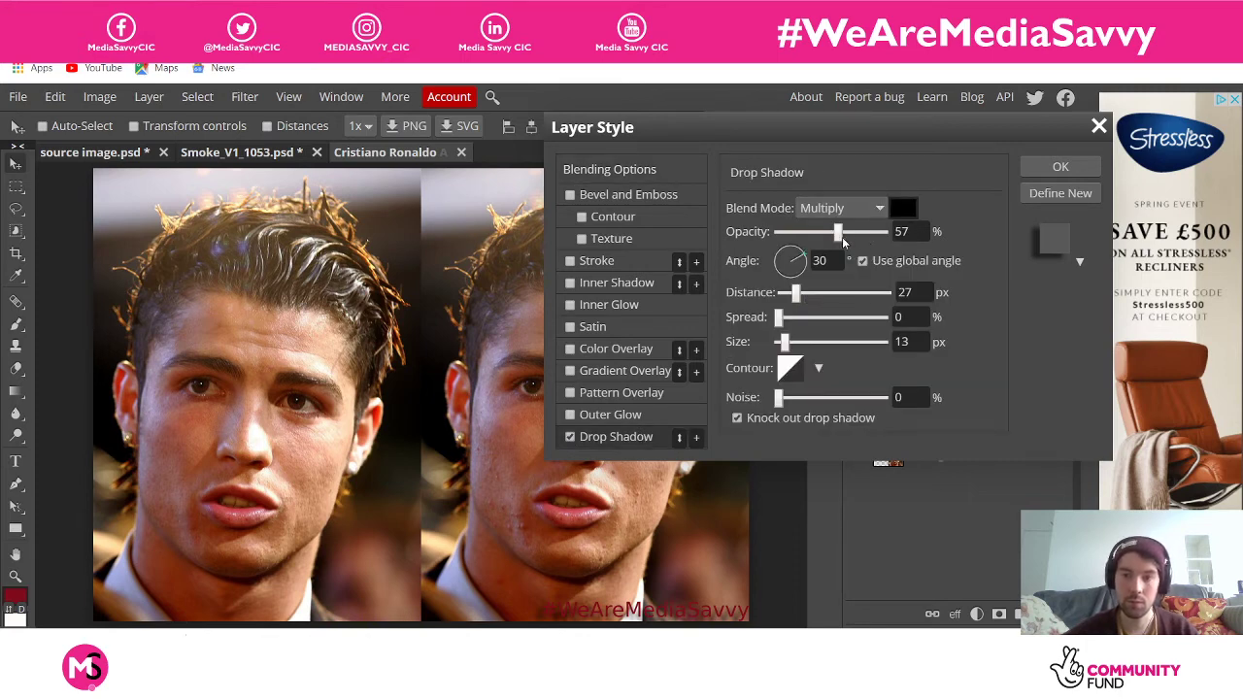
{"action": "scroll", "coordinate": [839, 239], "scroll_direction": "up", "scroll_amount": 5}
{"action": "scroll", "coordinate": [839, 239], "scroll_direction": "down", "scroll_amount": 4}
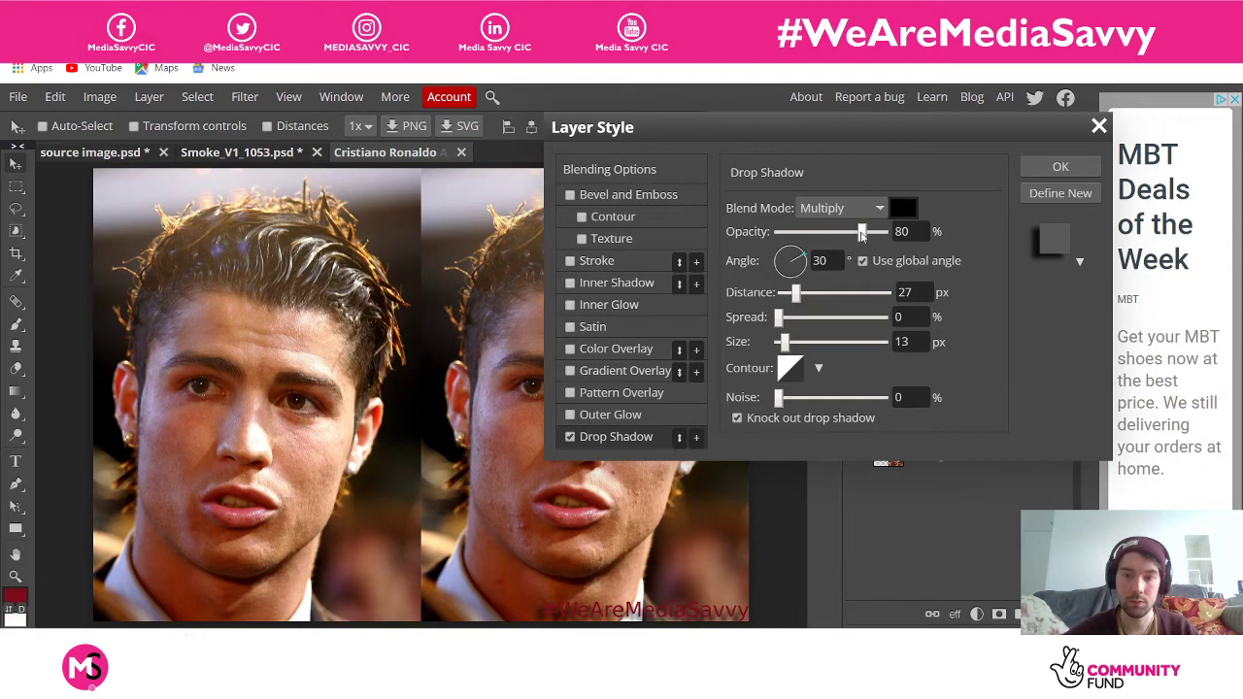
{"action": "left_click_drag", "start_coordinate": [796, 296], "coordinate": [781, 299]}
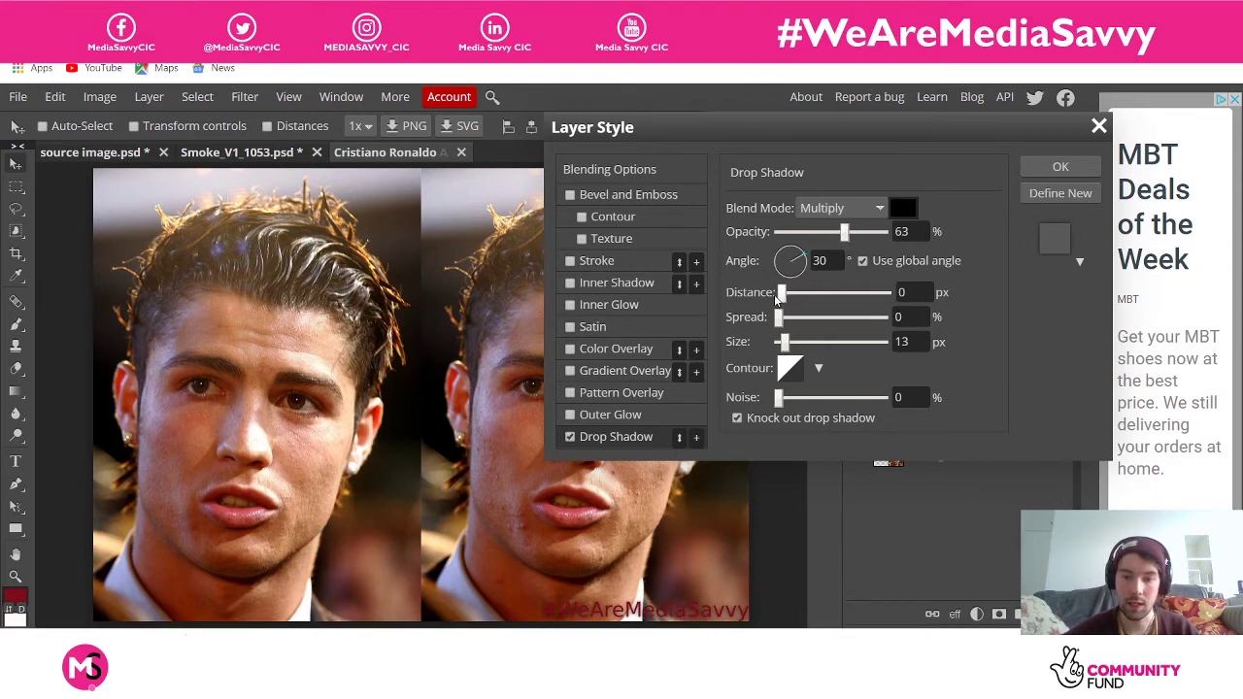
Remove the red colour overlay, add a pale yellow outer glow, and apply the styles
{"action": "left_click", "coordinate": [571, 438]}
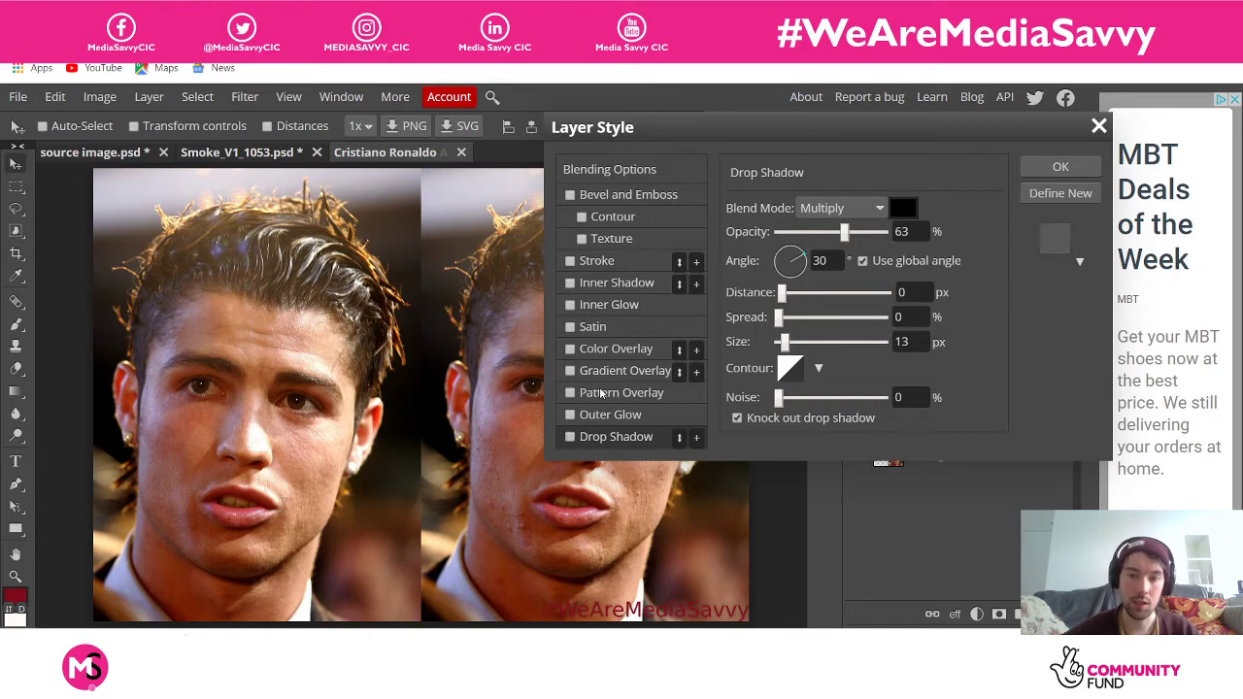
{"action": "left_click", "coordinate": [597, 355]}
{"action": "left_click", "coordinate": [572, 353]}
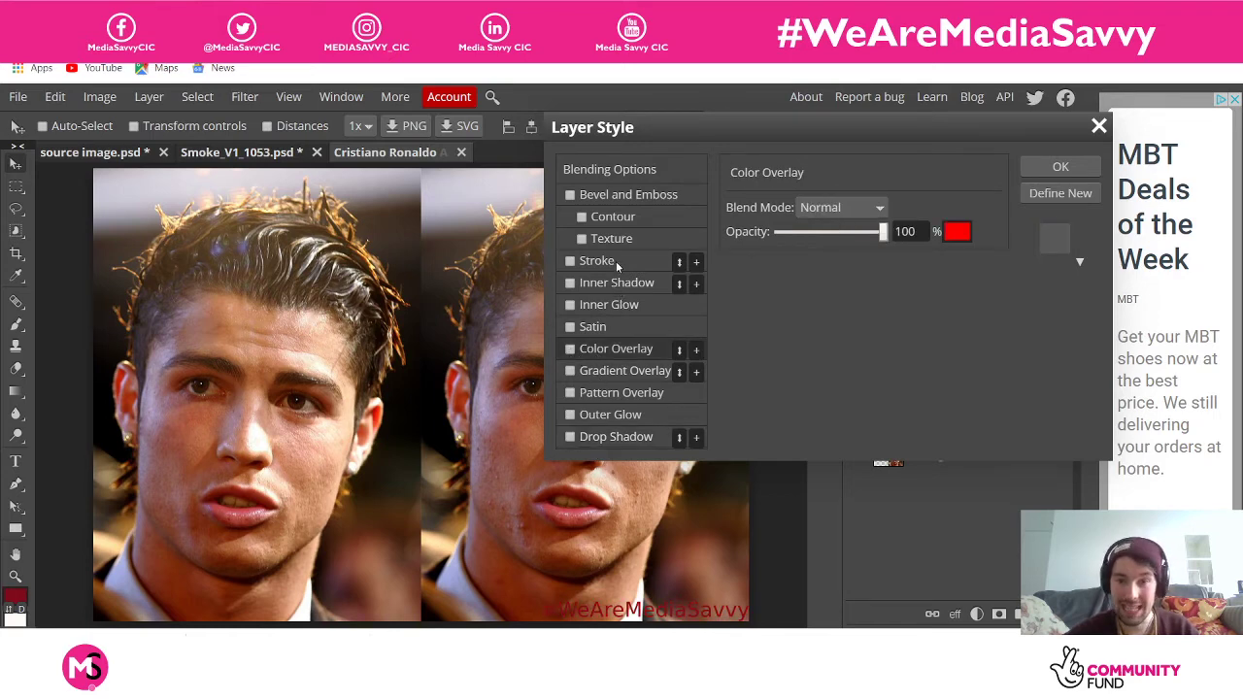
{"action": "left_click", "coordinate": [640, 198]}
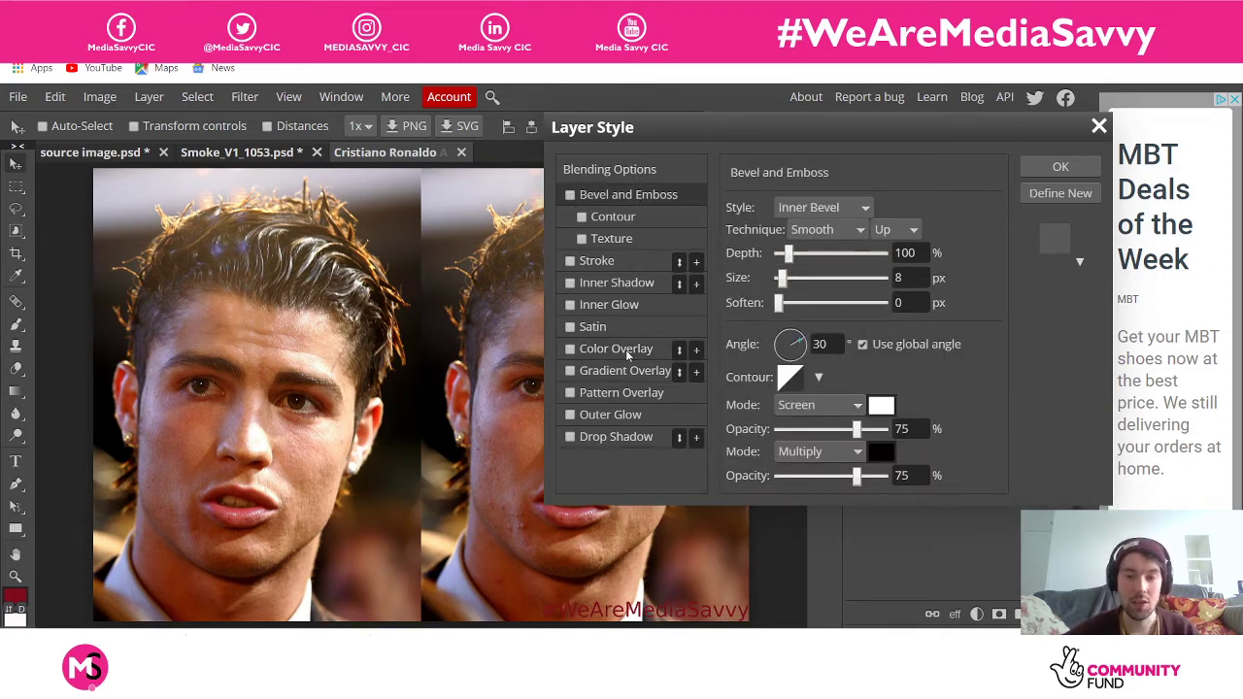
{"action": "left_click", "coordinate": [609, 412]}
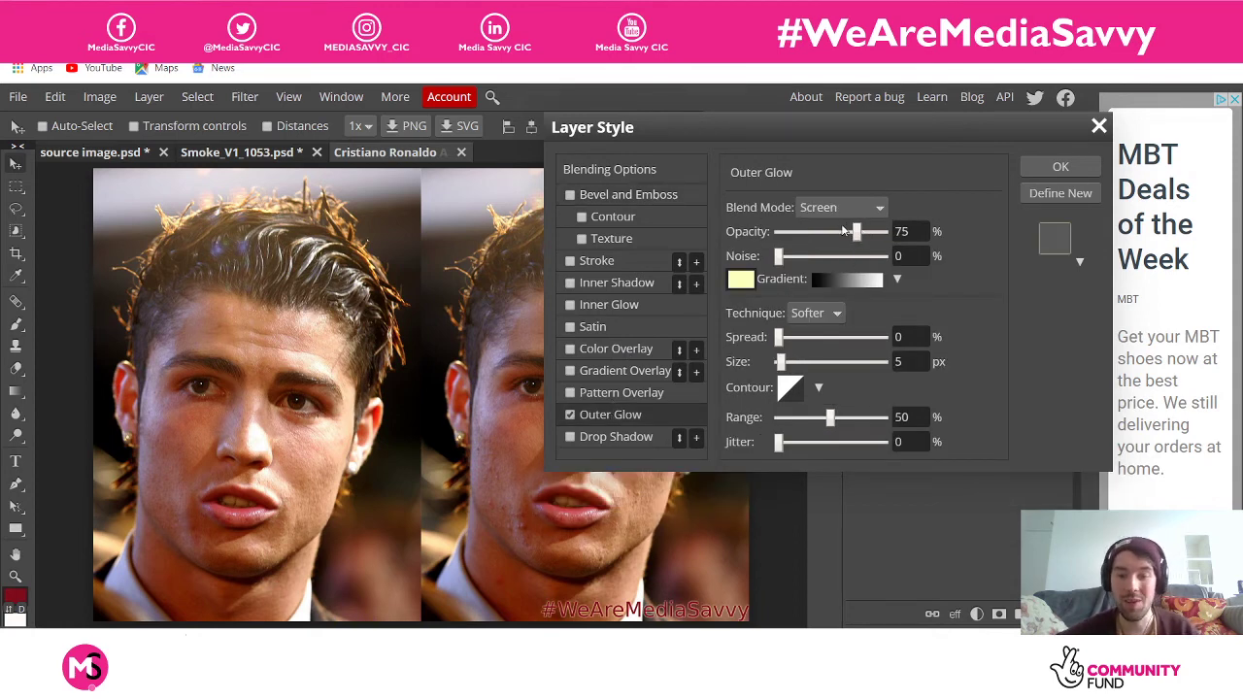
{"action": "left_click", "coordinate": [1058, 169]}
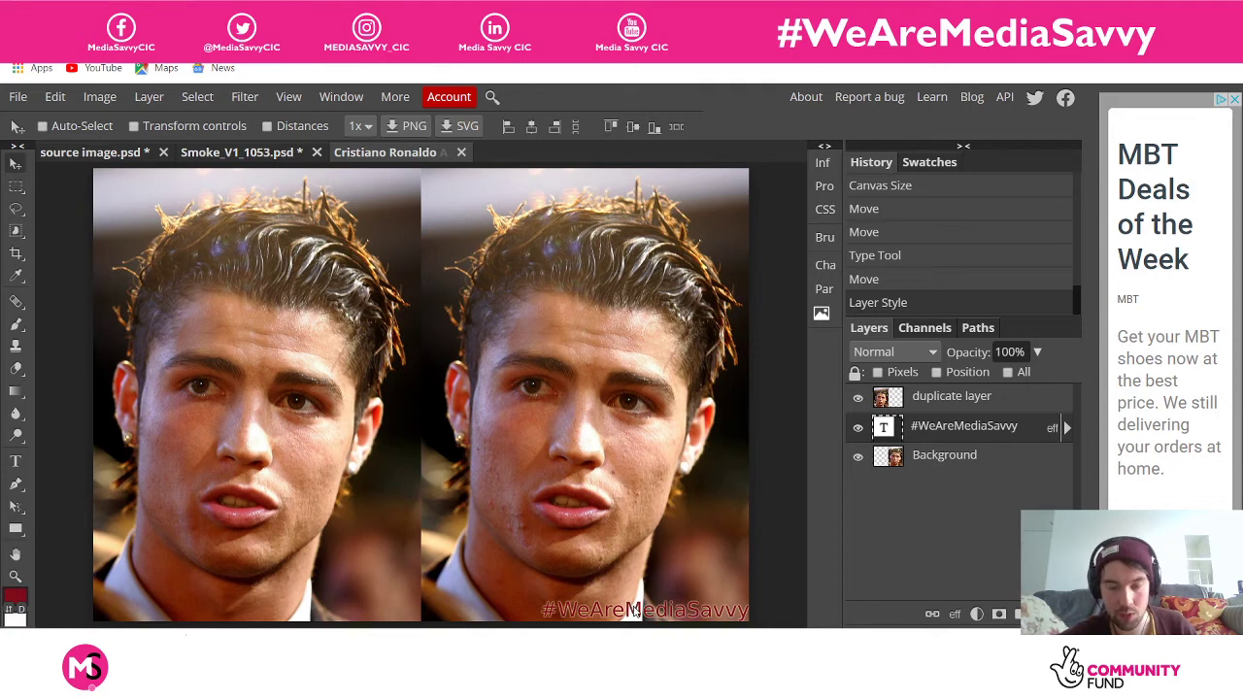
Nudge the styled watermark slightly so it sits neatly inside the right portrait's bottom edge
{"action": "left_click_drag", "start_coordinate": [633, 610], "coordinate": [635, 610]}
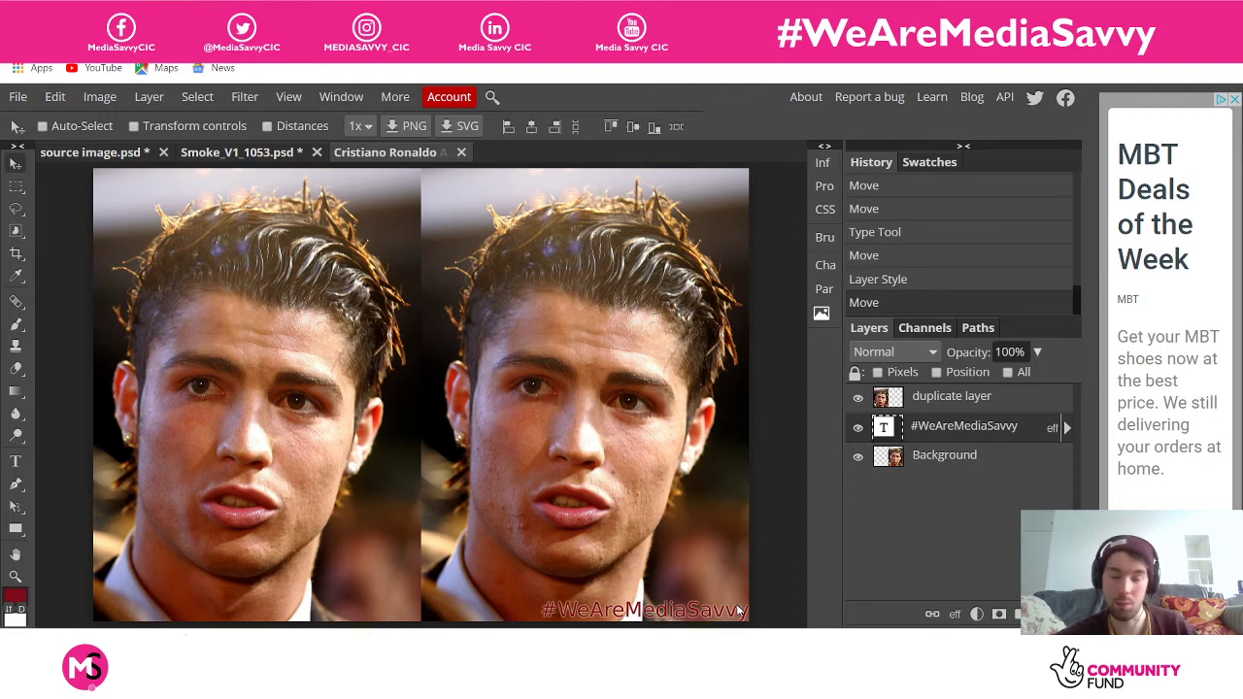
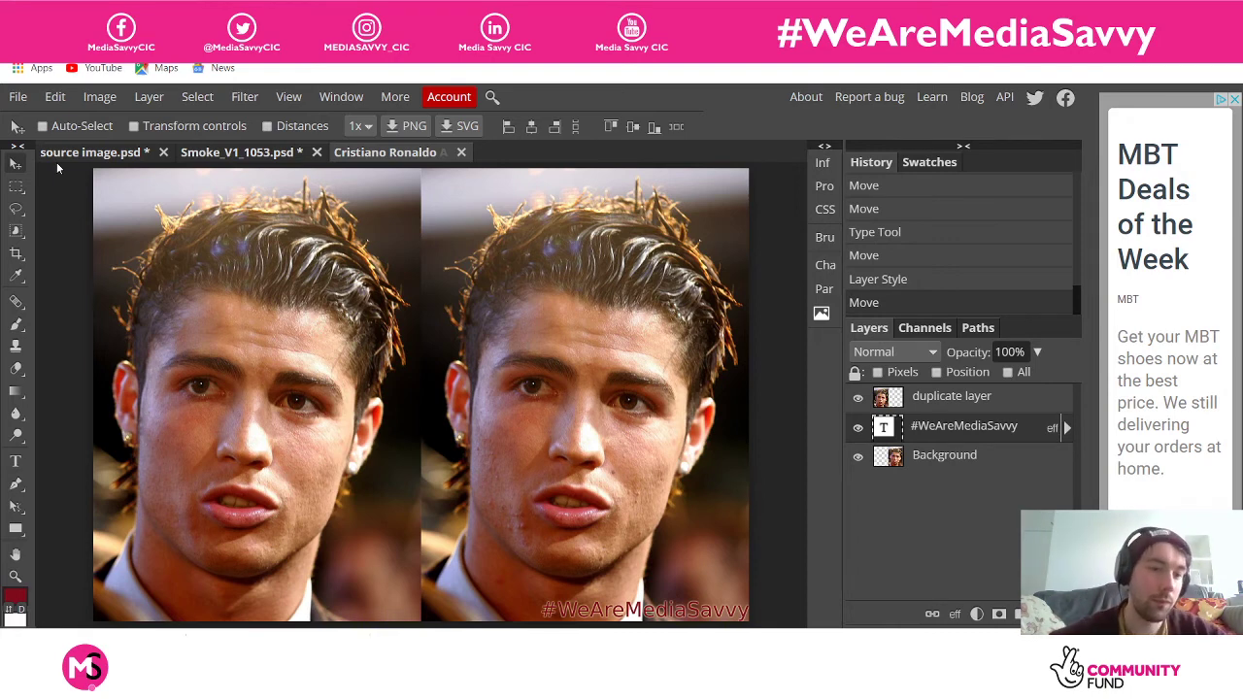
Bring up Photopea's File > Open... file picker to load an image from the computer
{"action": "left_click", "coordinate": [18, 97]}
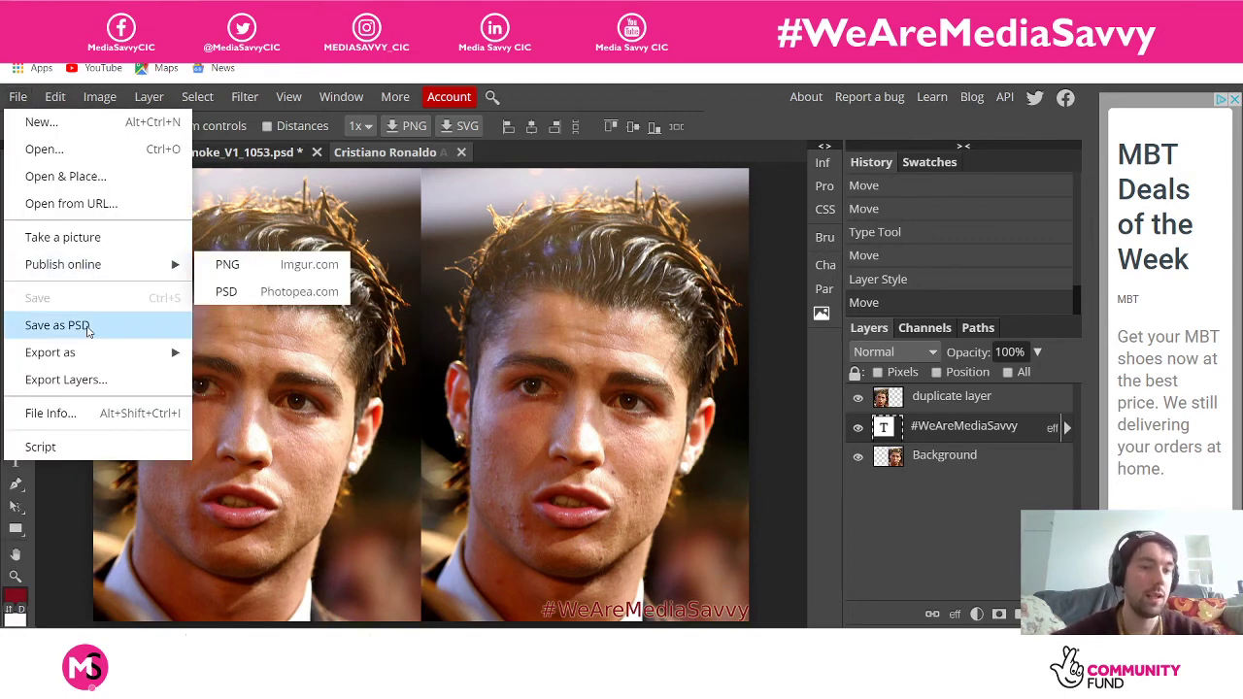
{"action": "mouse_move", "coordinate": [97, 353]}
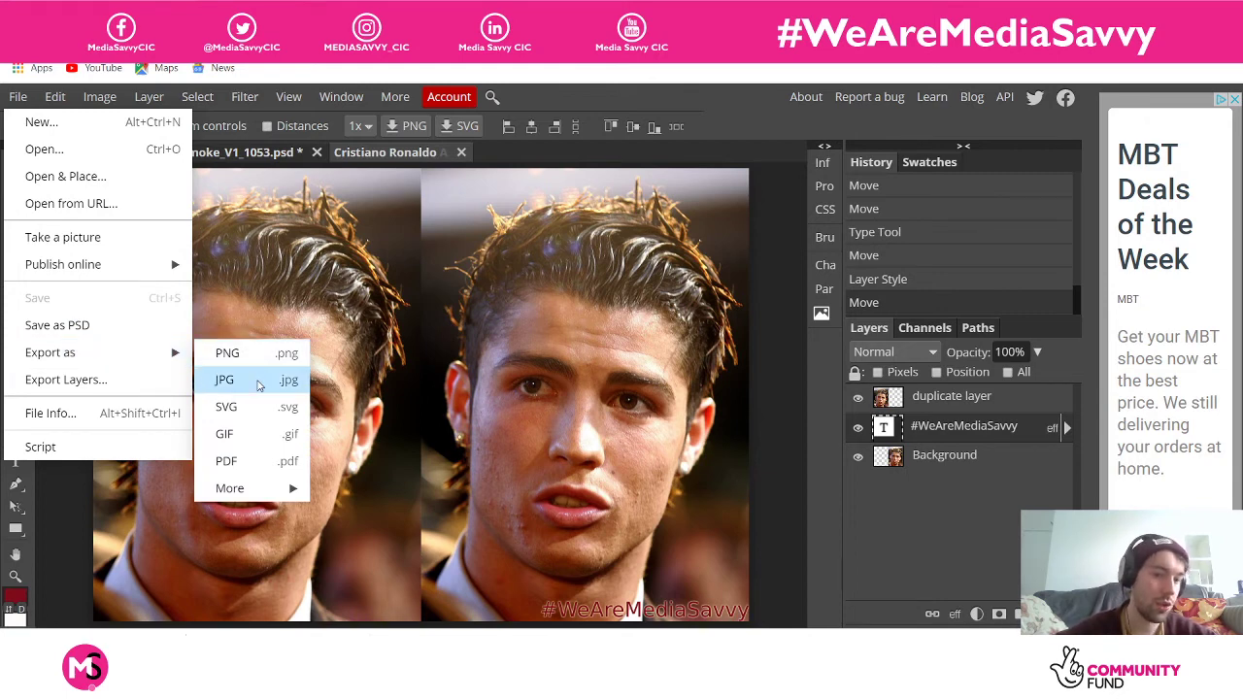
{"action": "left_click", "coordinate": [75, 154]}
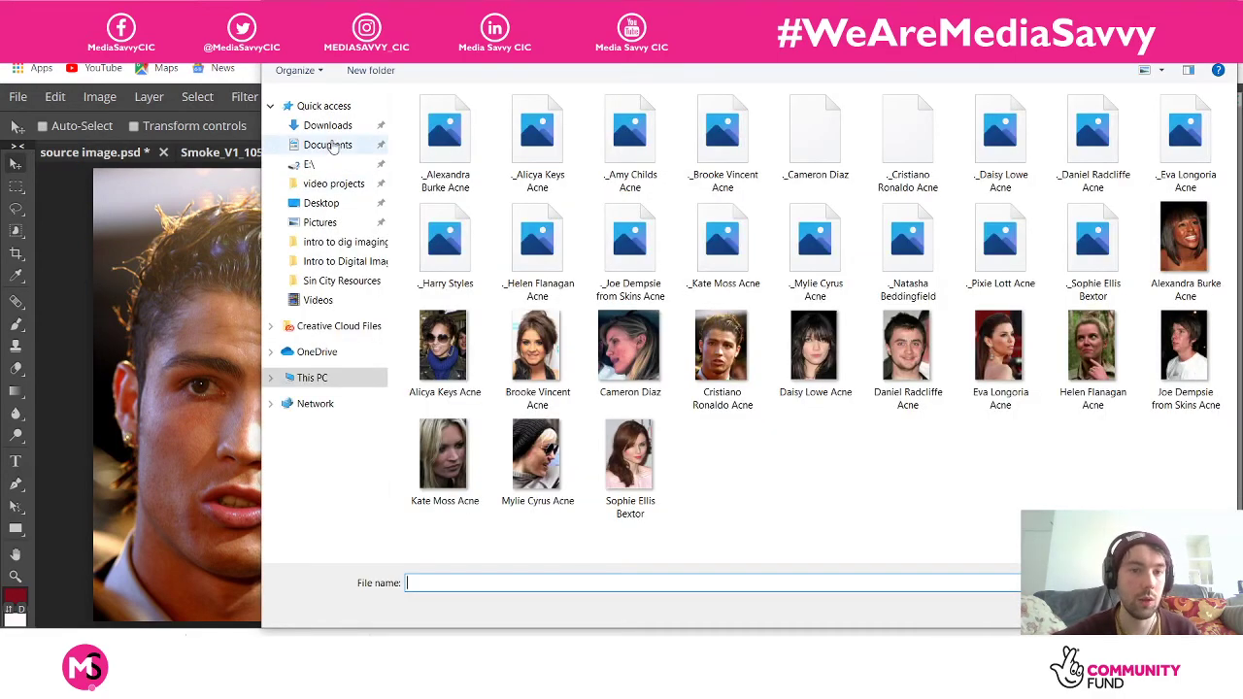
Extract the Intro to photopea zip archive in Downloads using Extract All
{"action": "left_click", "coordinate": [330, 127]}
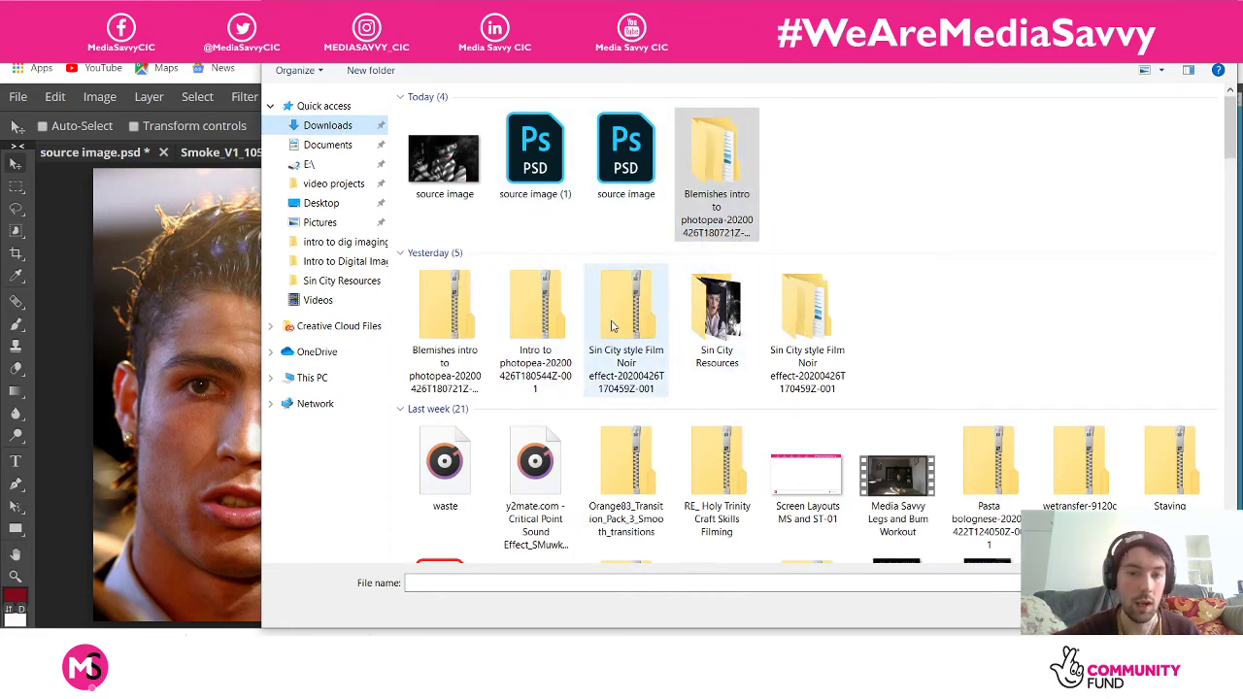
{"action": "left_click", "coordinate": [568, 327]}
{"action": "right_click", "coordinate": [568, 328]}
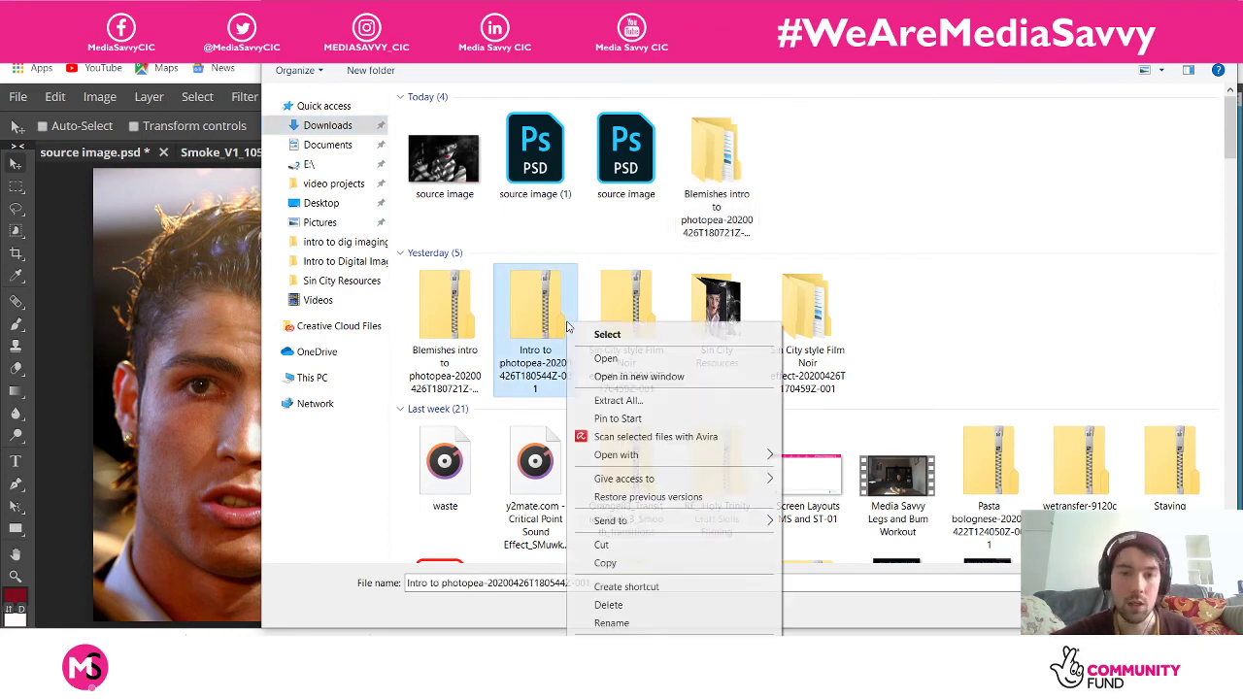
{"action": "left_click", "coordinate": [629, 401]}
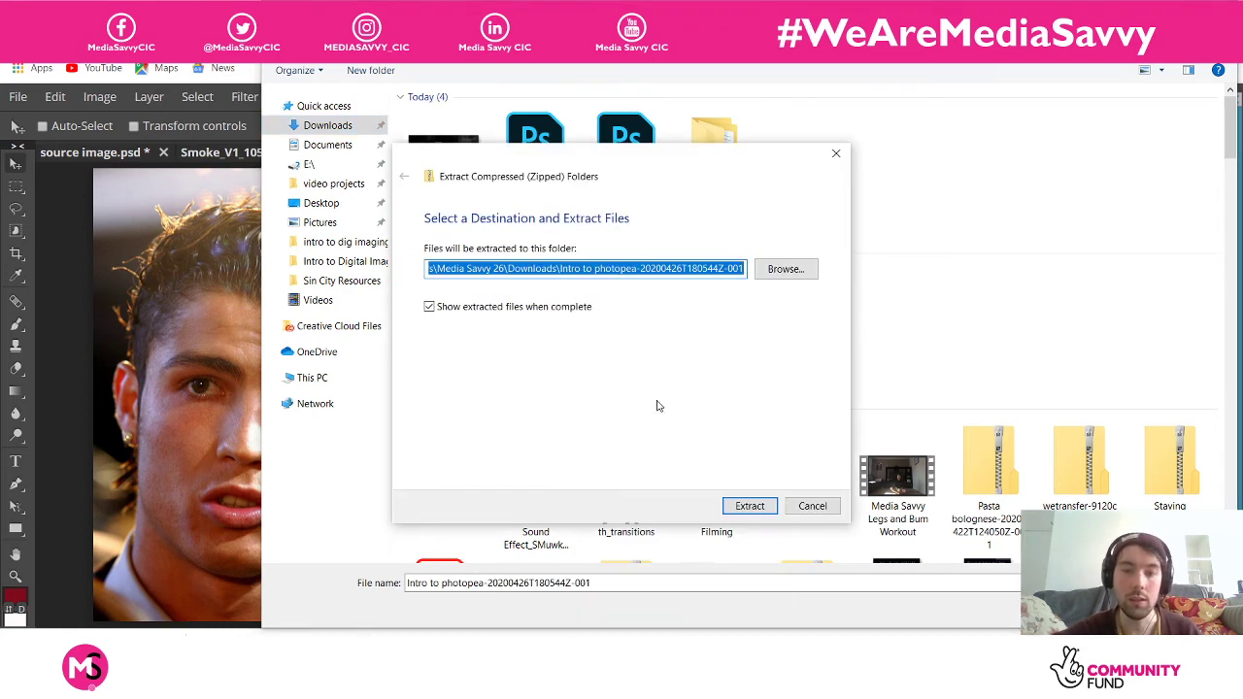
{"action": "left_click", "coordinate": [745, 508]}
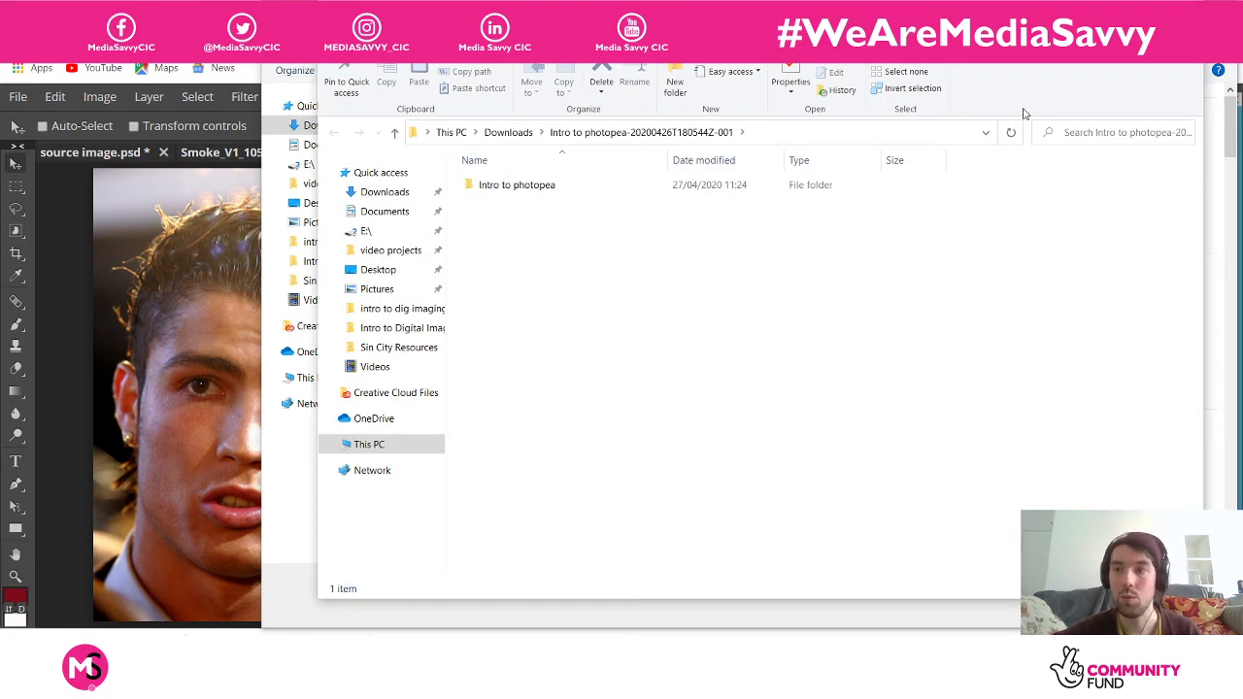
{"action": "left_click", "coordinate": [1219, 44]}
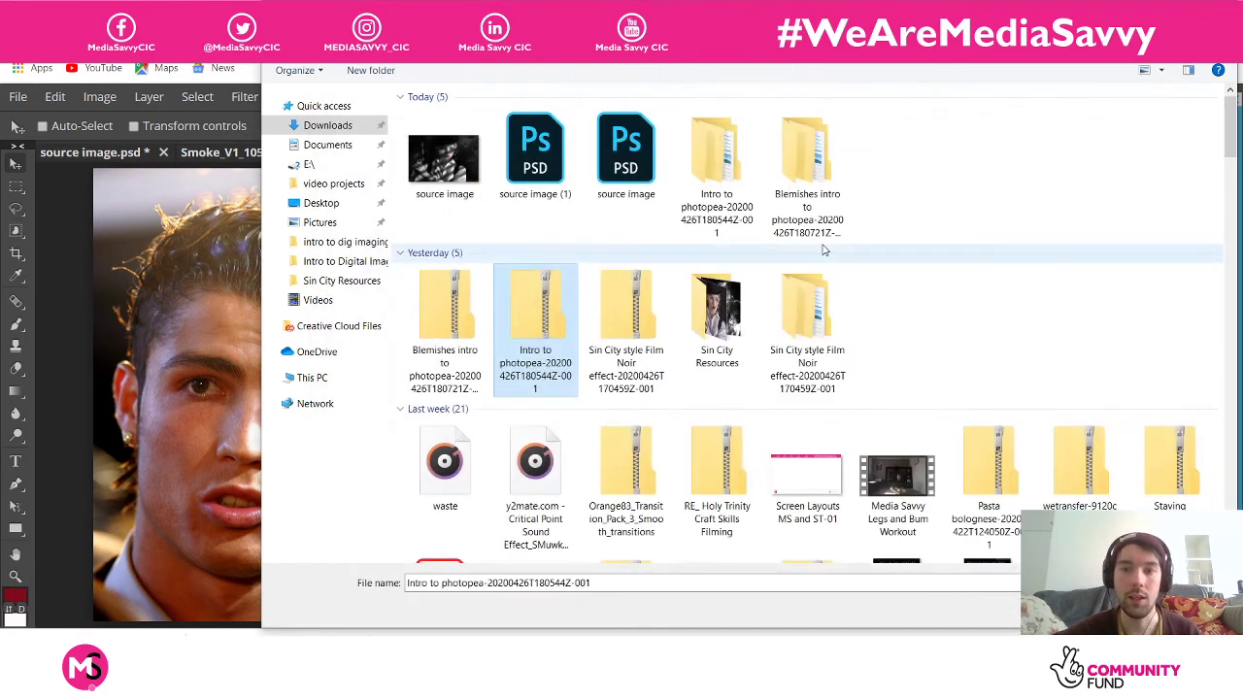
Open Background 1 Bridge from Intro to photopea > Starter Image Assets in Photopea
{"action": "double_click", "coordinate": [719, 185]}
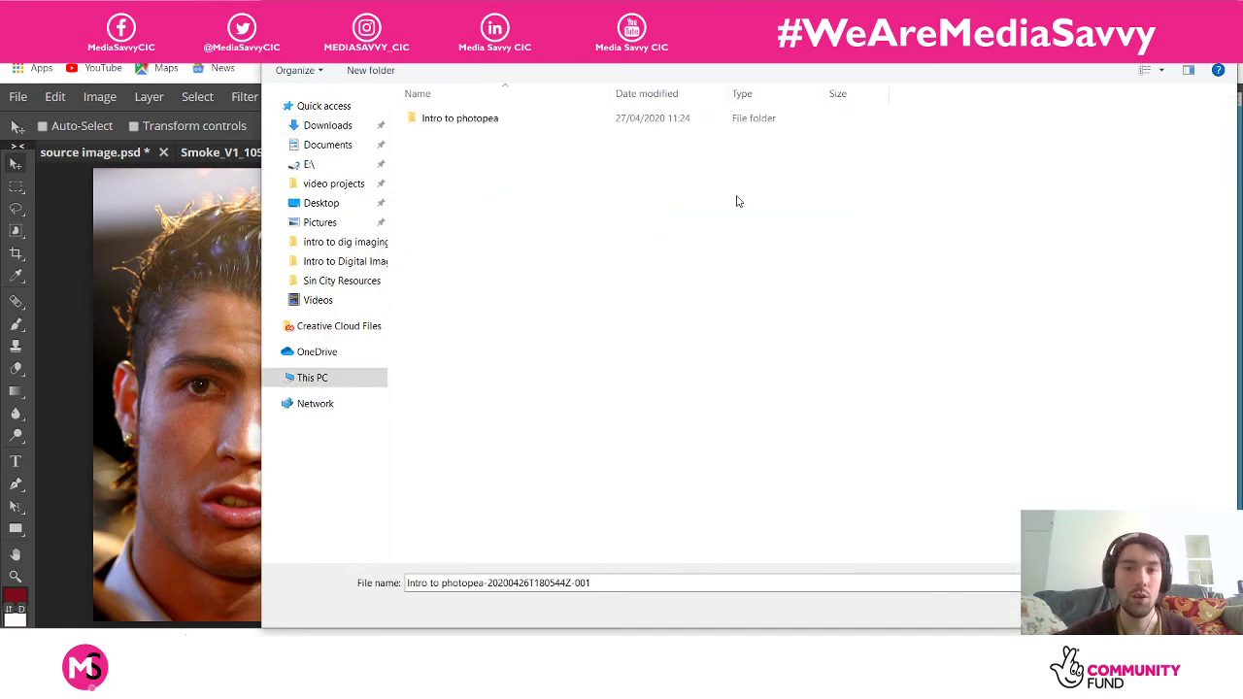
{"action": "double_click", "coordinate": [628, 120]}
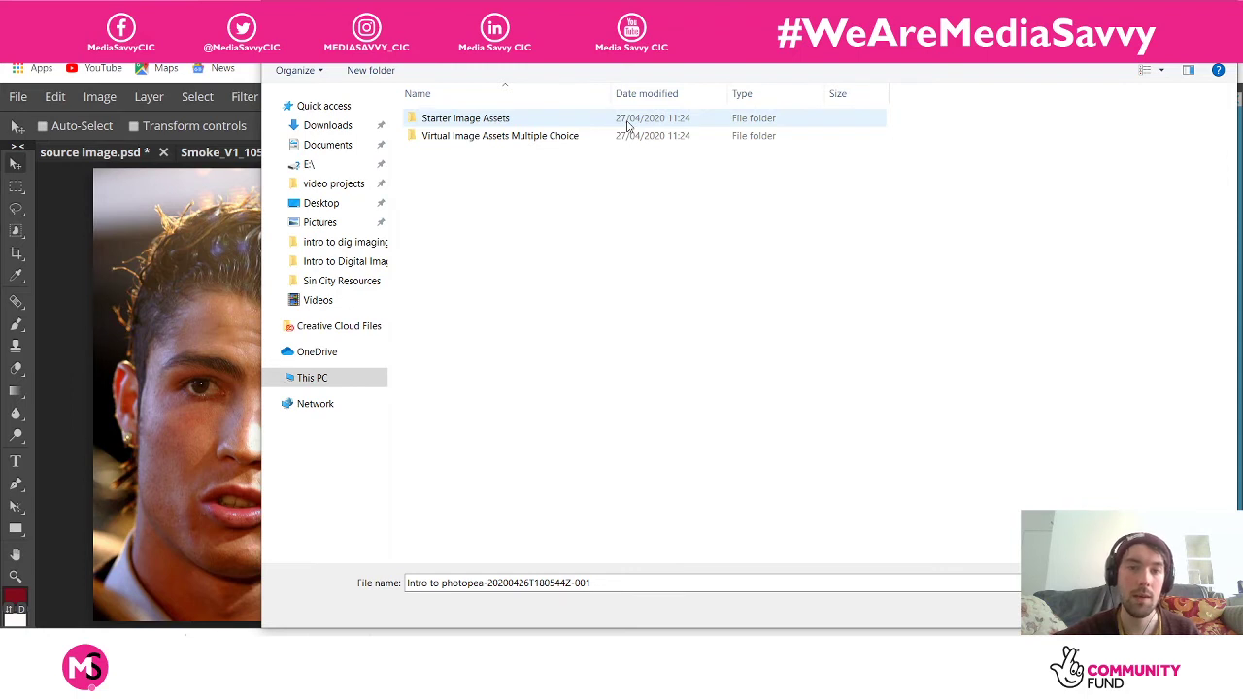
{"action": "double_click", "coordinate": [552, 120]}
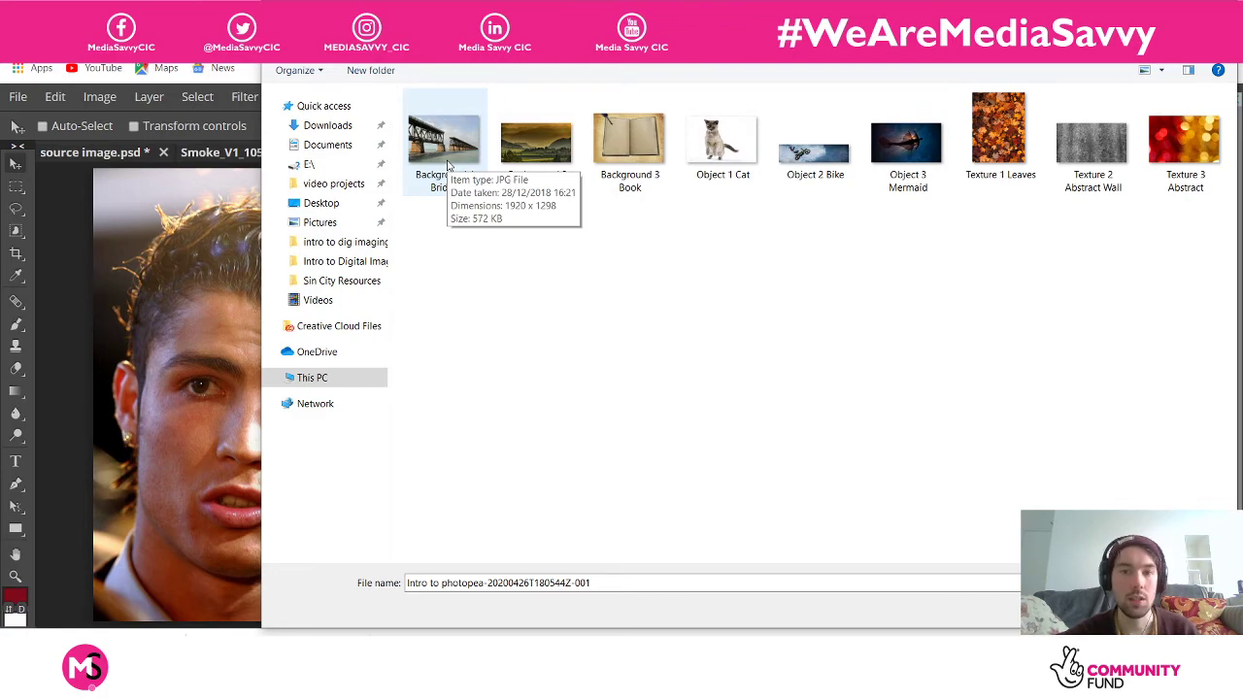
{"action": "double_click", "coordinate": [445, 146]}
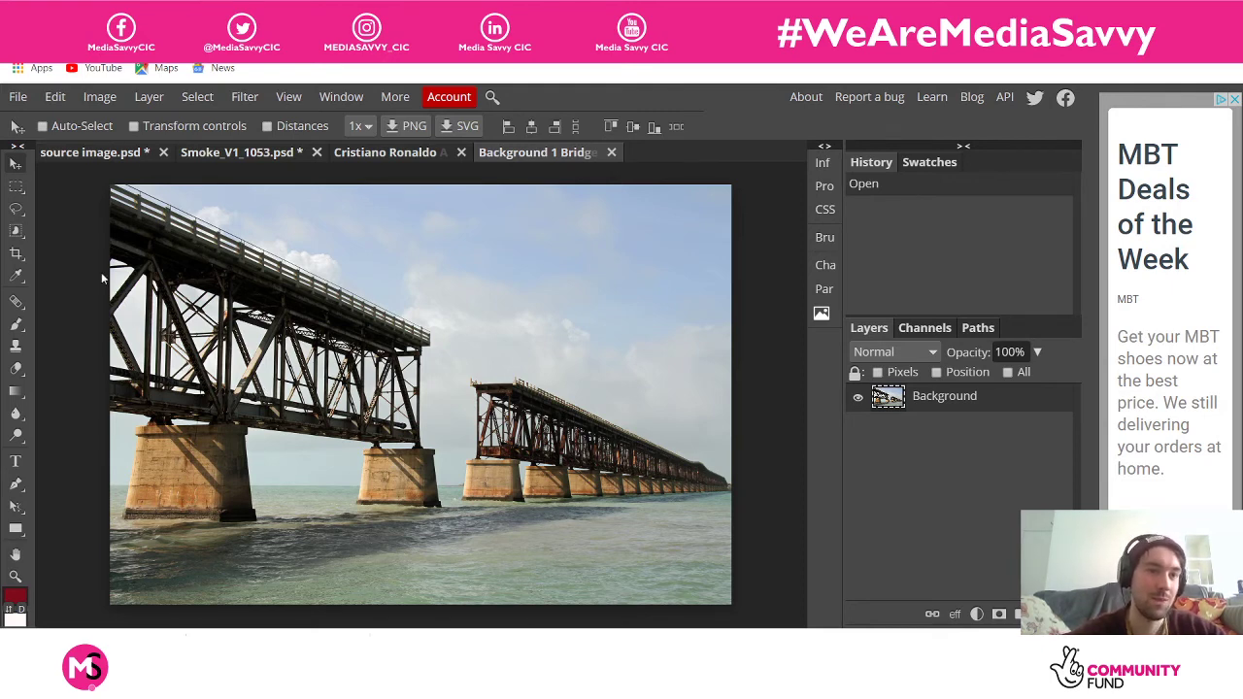
Open the Object 2 Bike image as a second Photopea document
{"action": "left_click", "coordinate": [18, 102]}
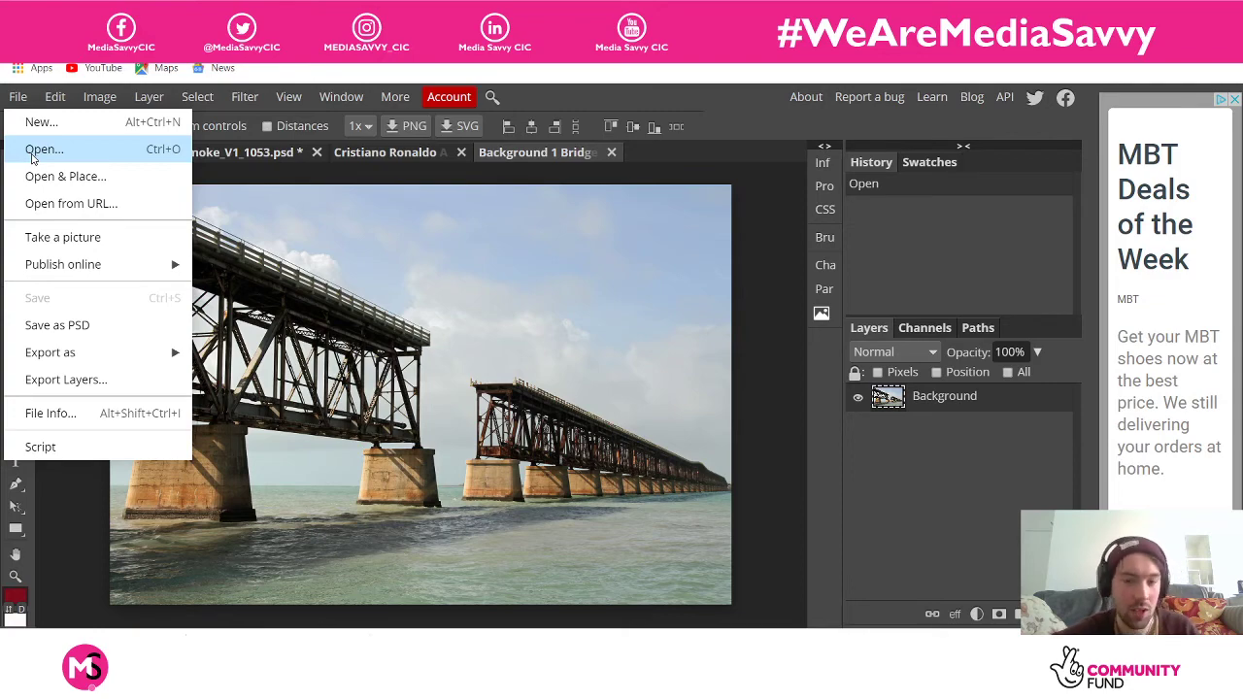
{"action": "left_click", "coordinate": [39, 150]}
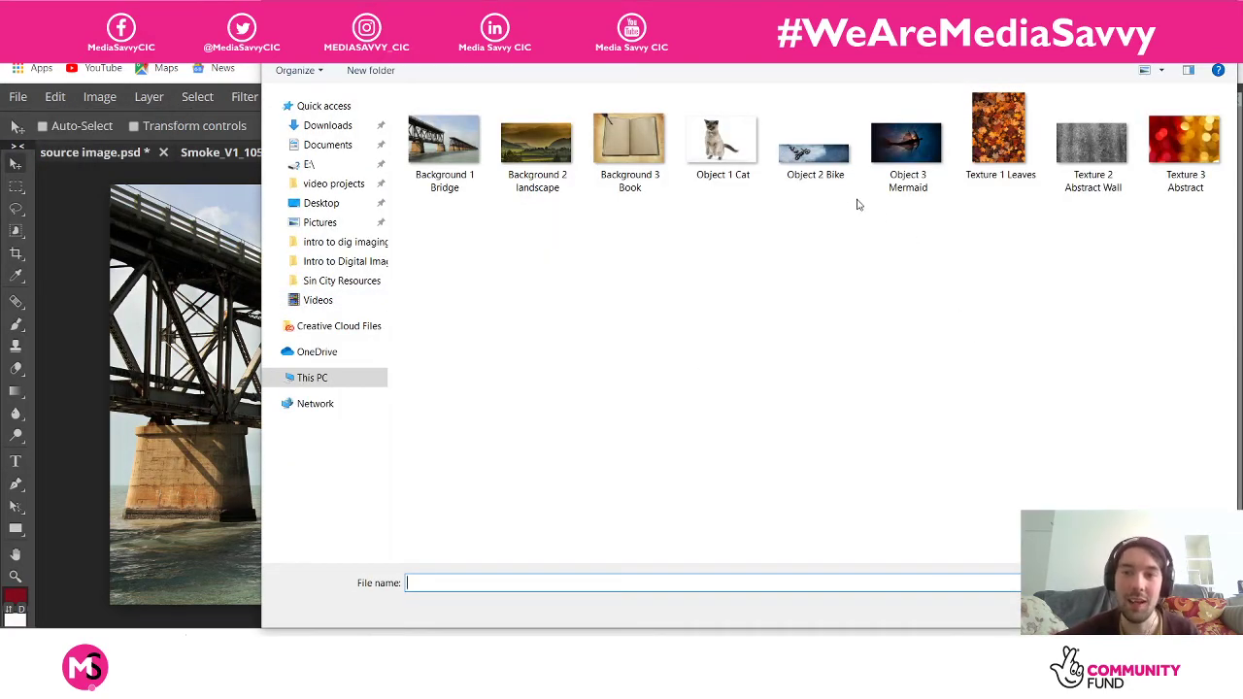
{"action": "double_click", "coordinate": [830, 180]}
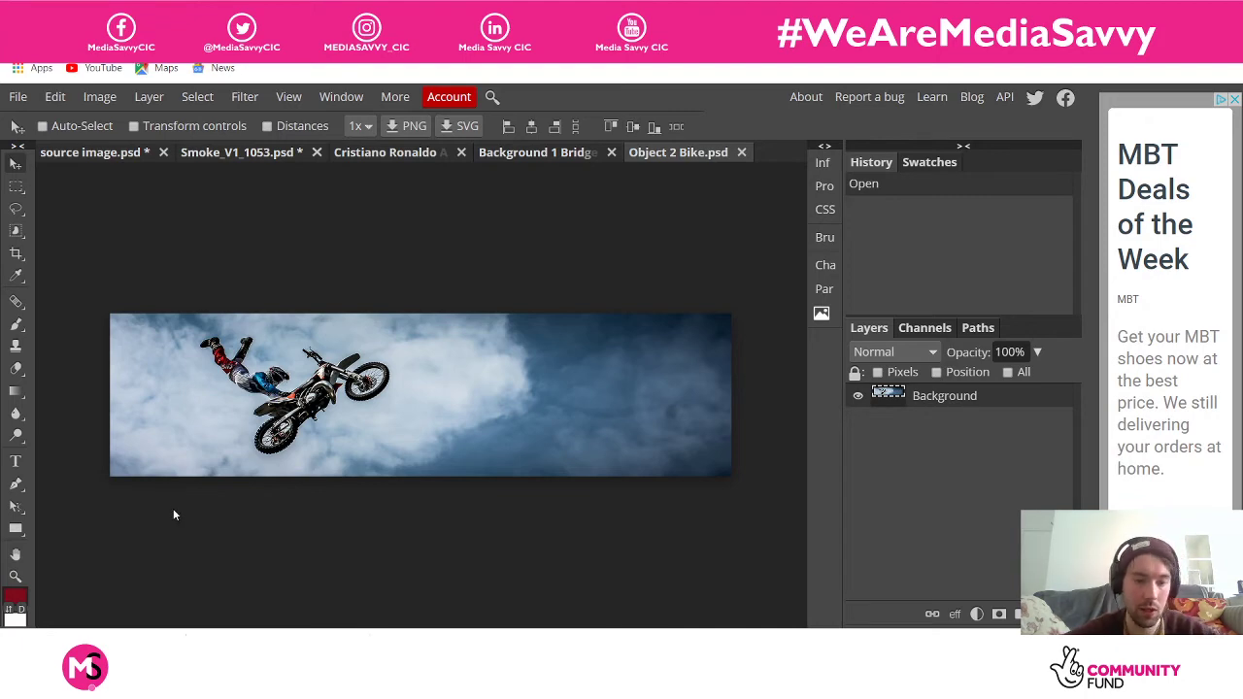
Slide the bike photo layer right, then back left over the transparent strip
{"action": "key", "text": "ctrl+plus"}
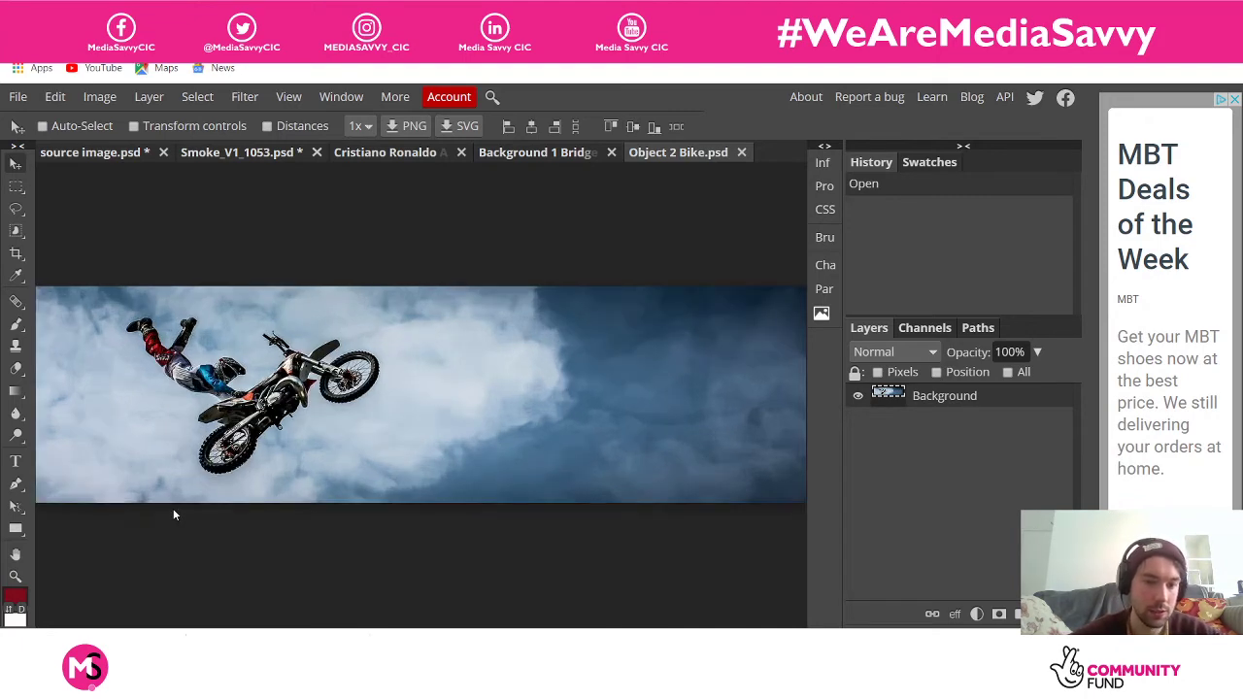
{"action": "key", "text": "ctrl+plus"}
{"action": "left_click_drag", "start_coordinate": [204, 487], "coordinate": [434, 487]}
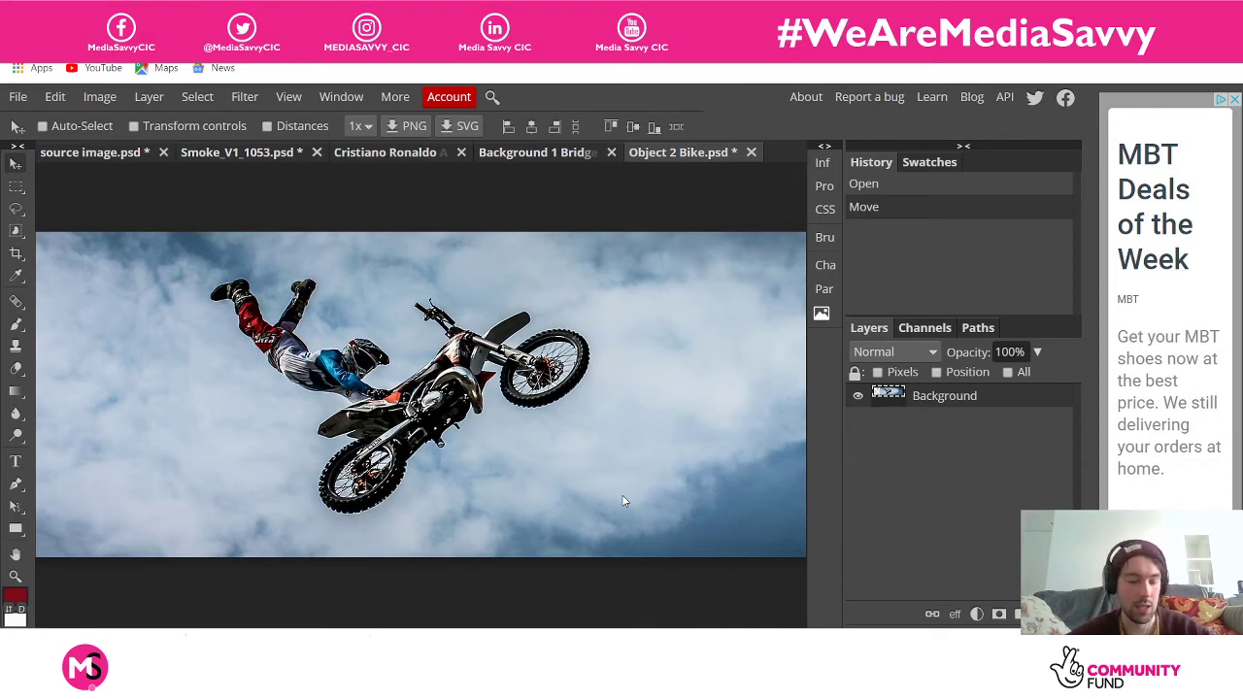
{"action": "key", "text": "ctrl+minus"}
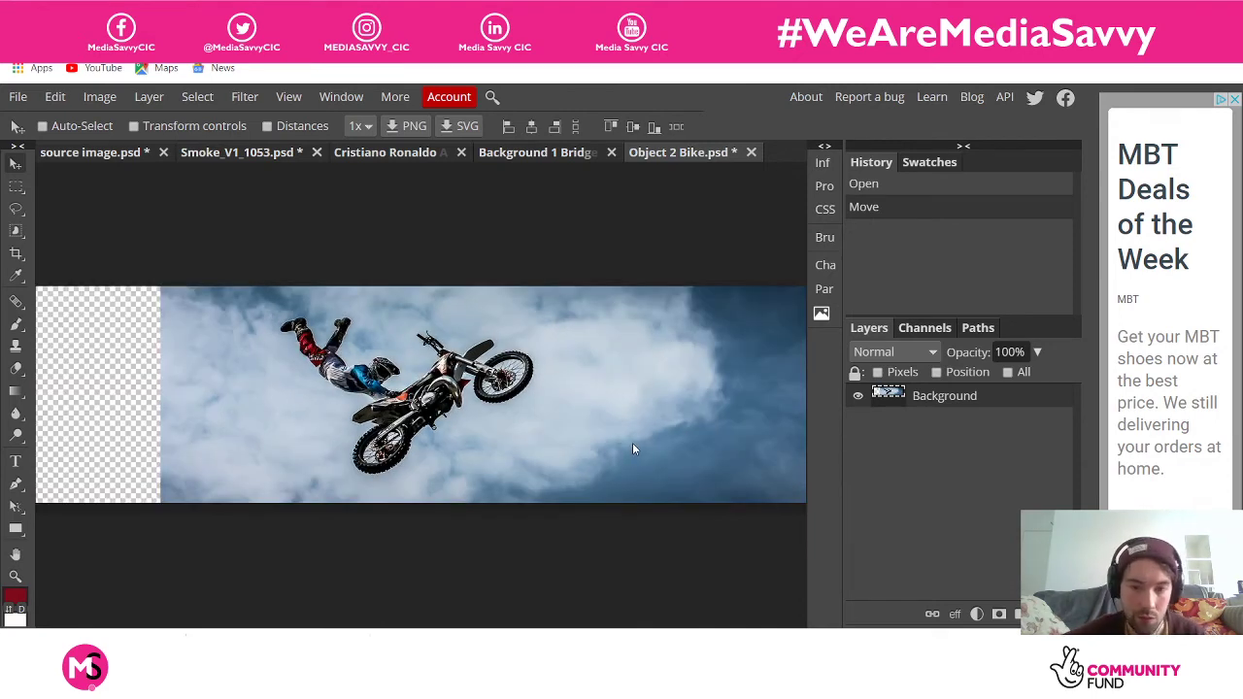
{"action": "left_click_drag", "start_coordinate": [632, 443], "coordinate": [499, 447]}
Compare with the Bridge document, then nudge the bike layer left and slightly right
{"action": "left_click", "coordinate": [505, 154]}
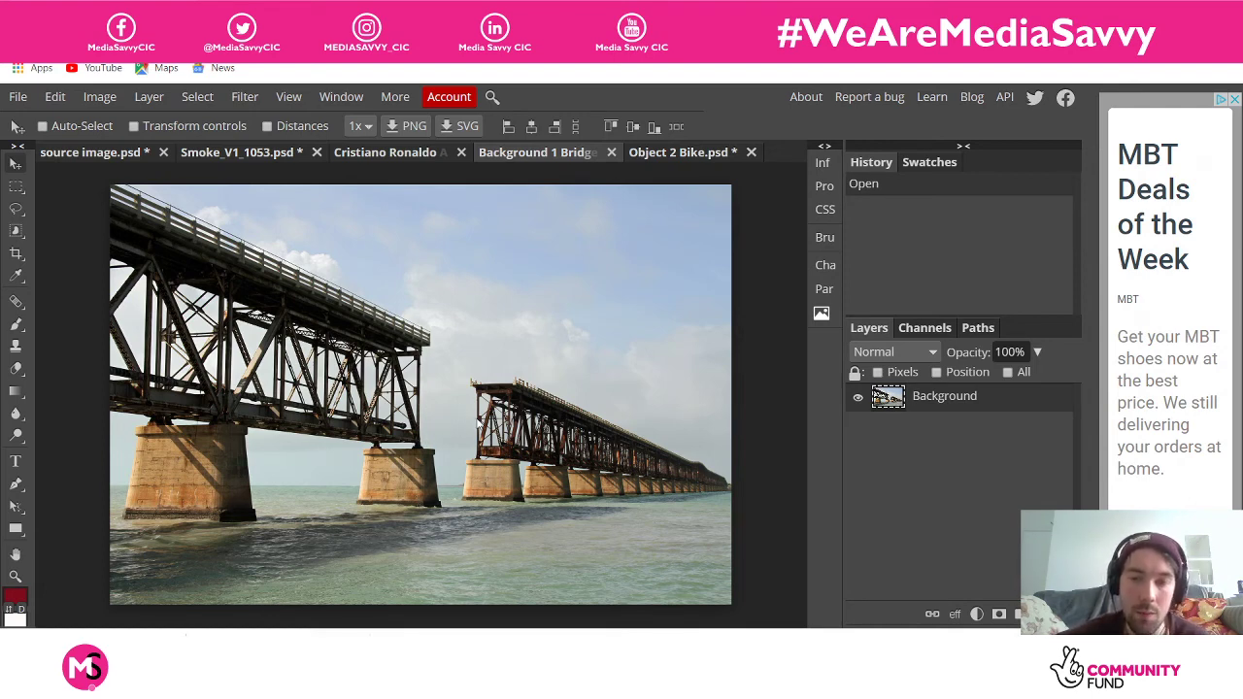
{"action": "left_click", "coordinate": [660, 154]}
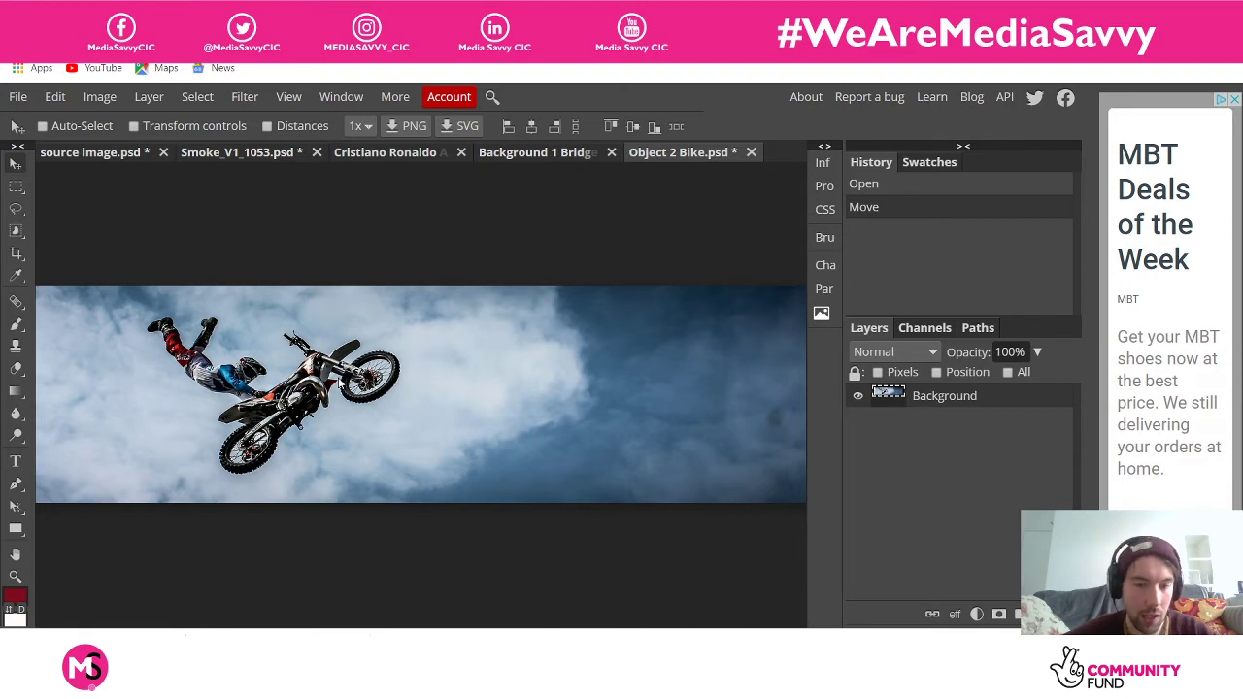
{"action": "key", "text": "ctrl+minus"}
{"action": "left_click_drag", "start_coordinate": [388, 398], "coordinate": [372, 393]}
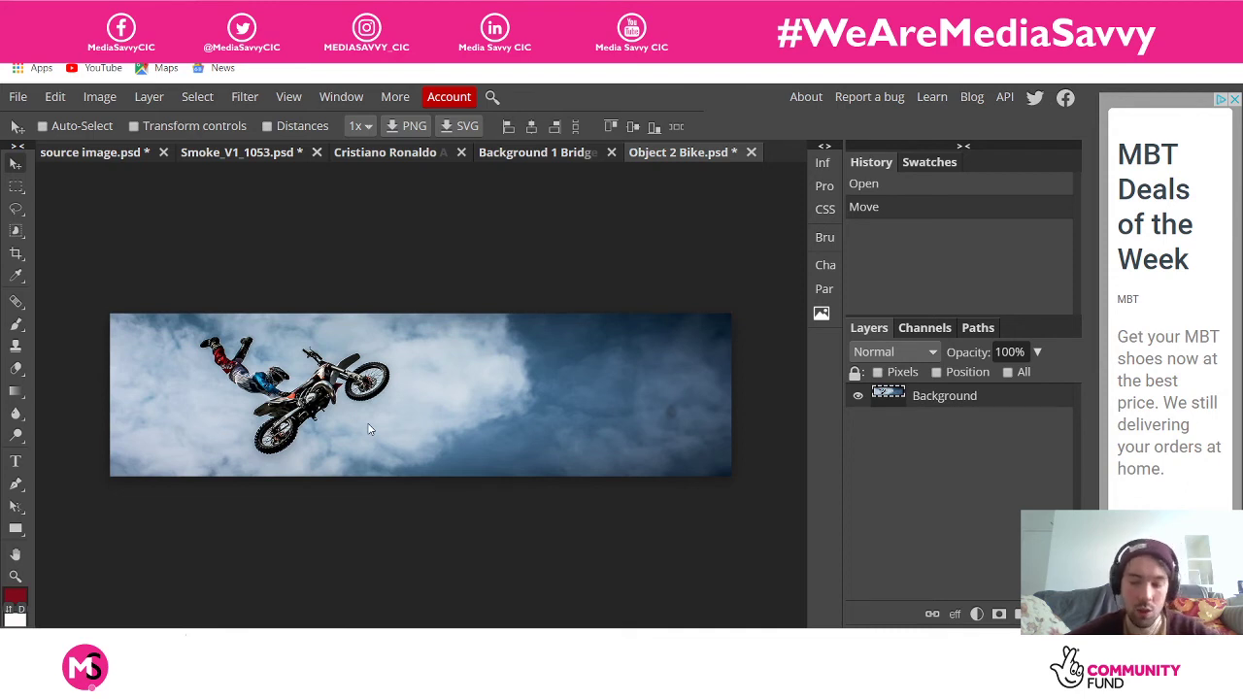
{"action": "key", "text": "ctrl+plus"}
{"action": "key", "text": "ctrl+plus"}
{"action": "key", "text": "ctrl+minus"}
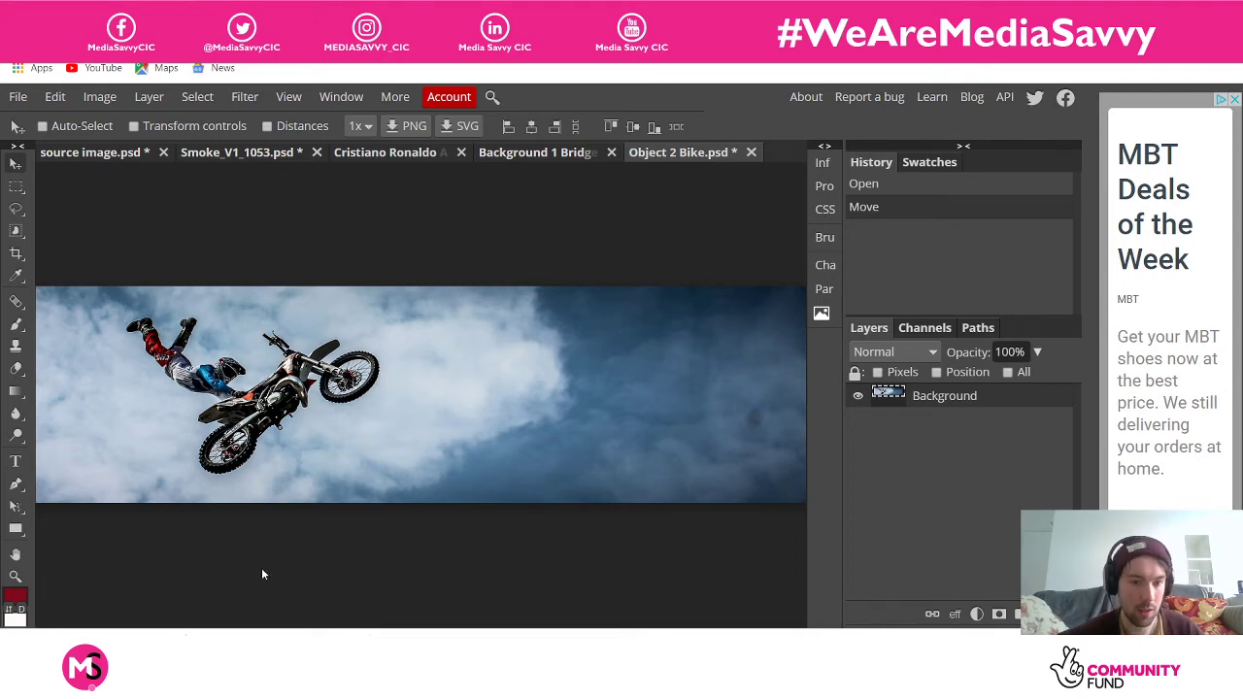
{"action": "left_click_drag", "start_coordinate": [261, 567], "coordinate": [307, 447]}
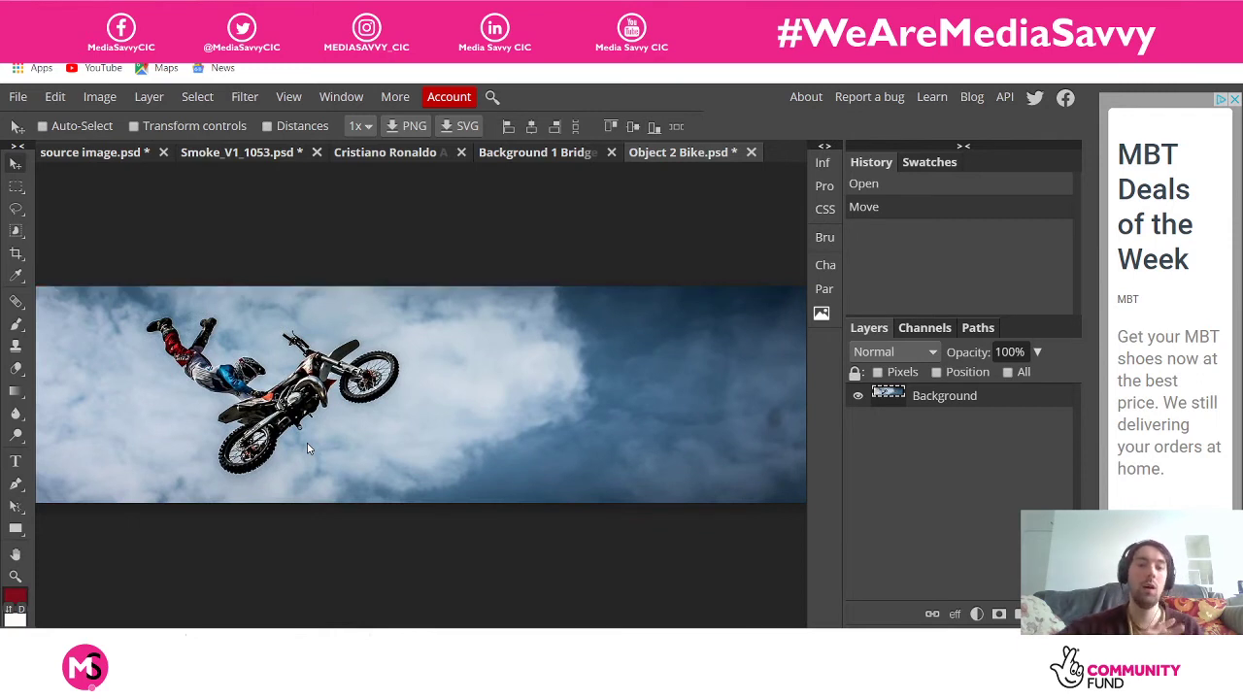
Pick the Lasso tool, then reveal the Object Selection, Quick Selection and Magic Wand variants
{"action": "left_click", "coordinate": [16, 212]}
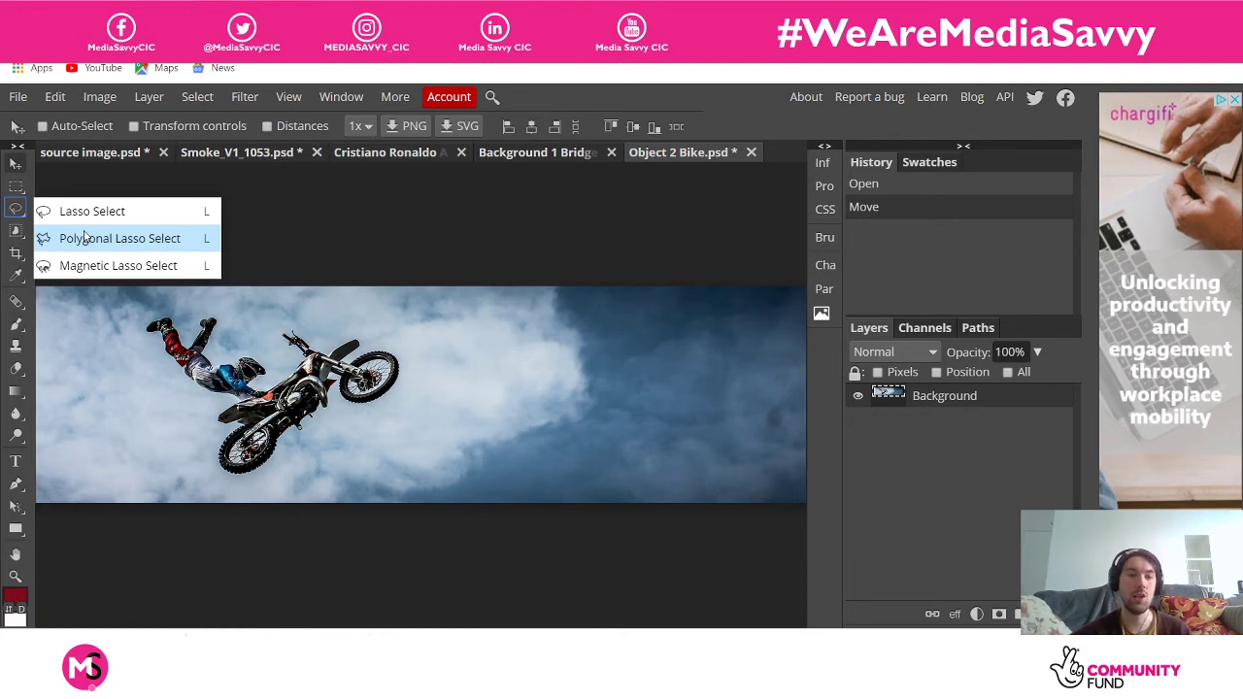
{"action": "left_click", "coordinate": [16, 211]}
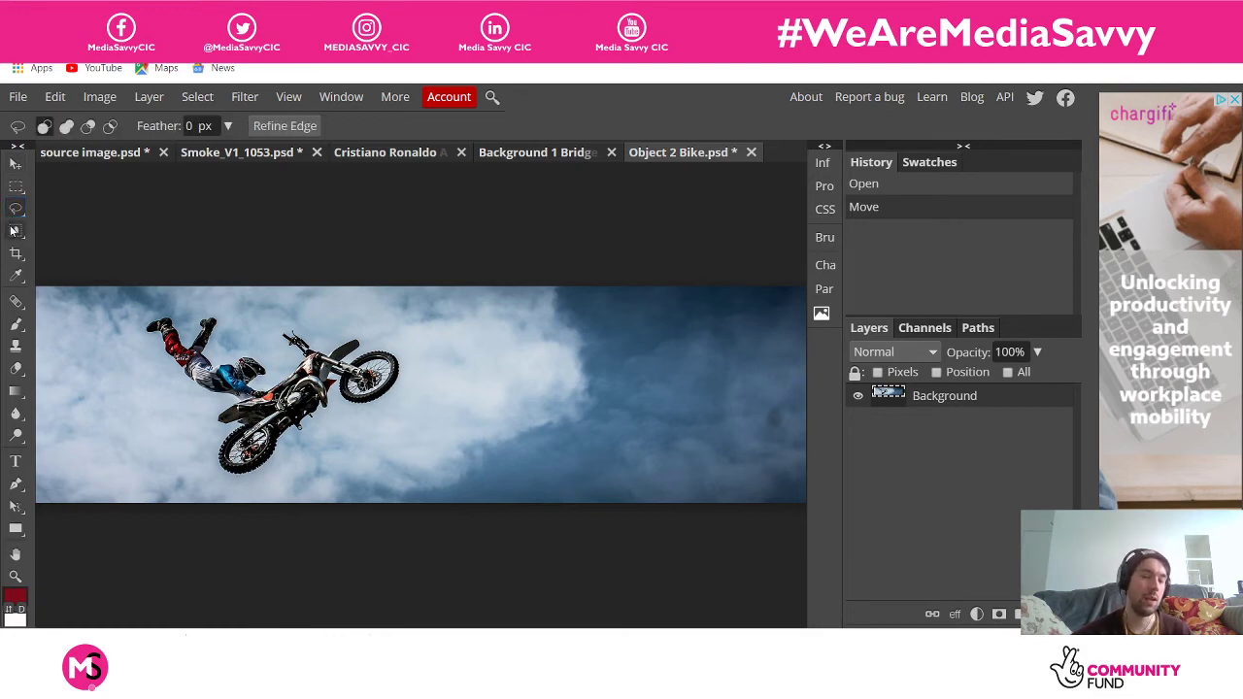
{"action": "left_click", "coordinate": [14, 231]}
{"action": "right_click", "coordinate": [13, 231]}
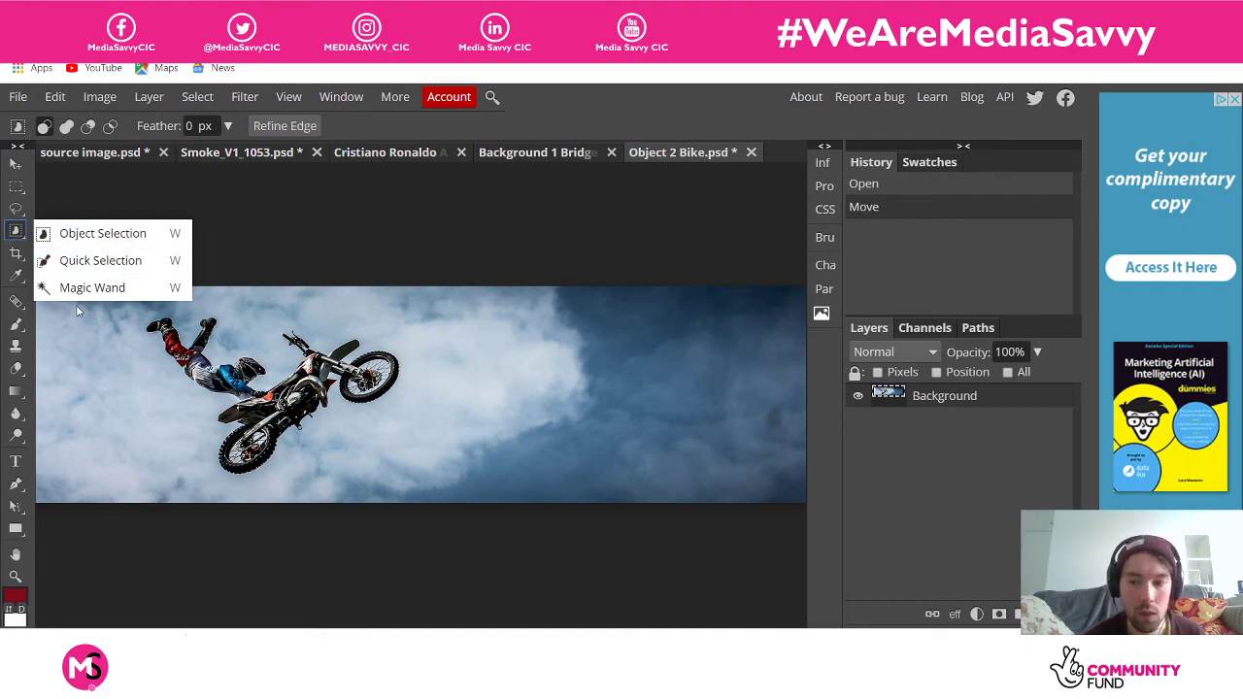
Select the rider and motorbike with the Quick Selection tool at a 10 px brush size
{"action": "left_click", "coordinate": [155, 260]}
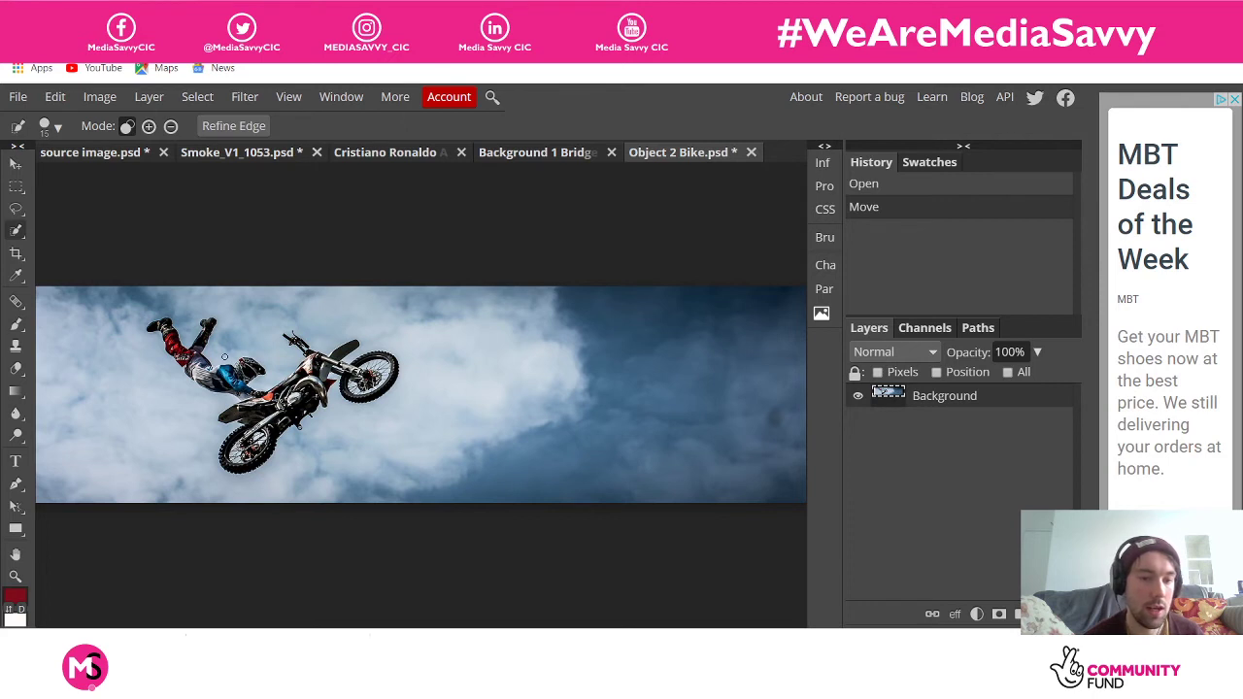
{"action": "left_click", "coordinate": [58, 129]}
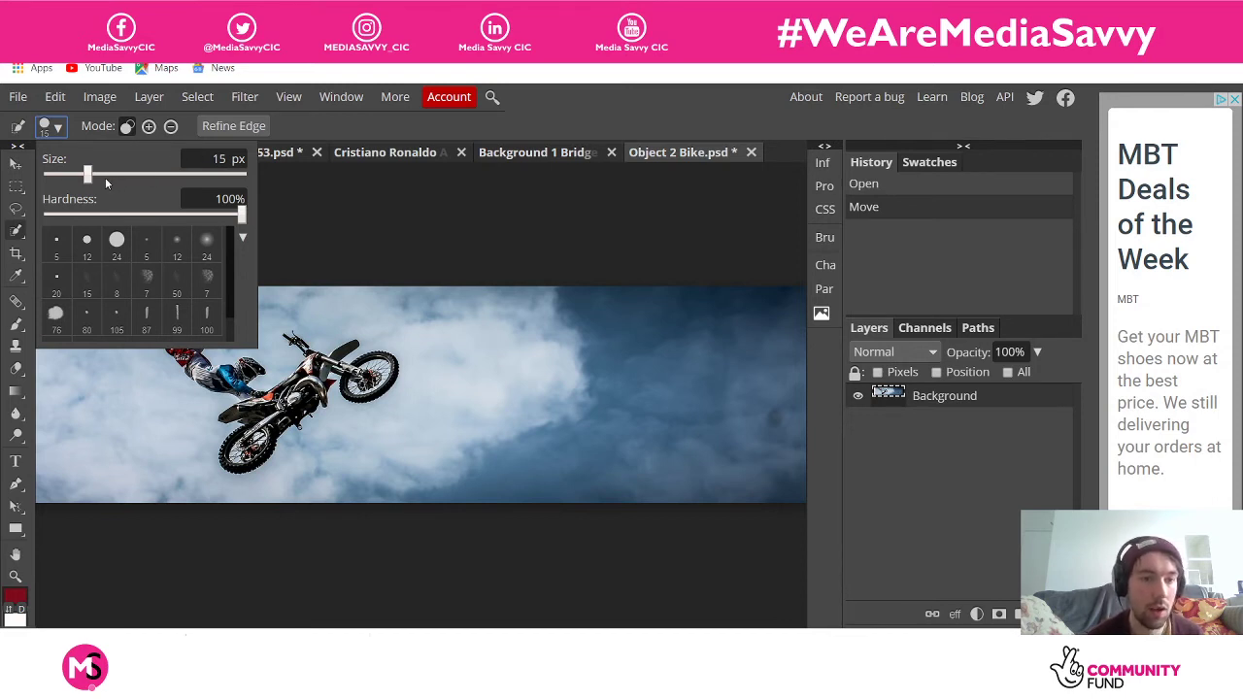
{"action": "left_click_drag", "start_coordinate": [86, 173], "coordinate": [81, 173]}
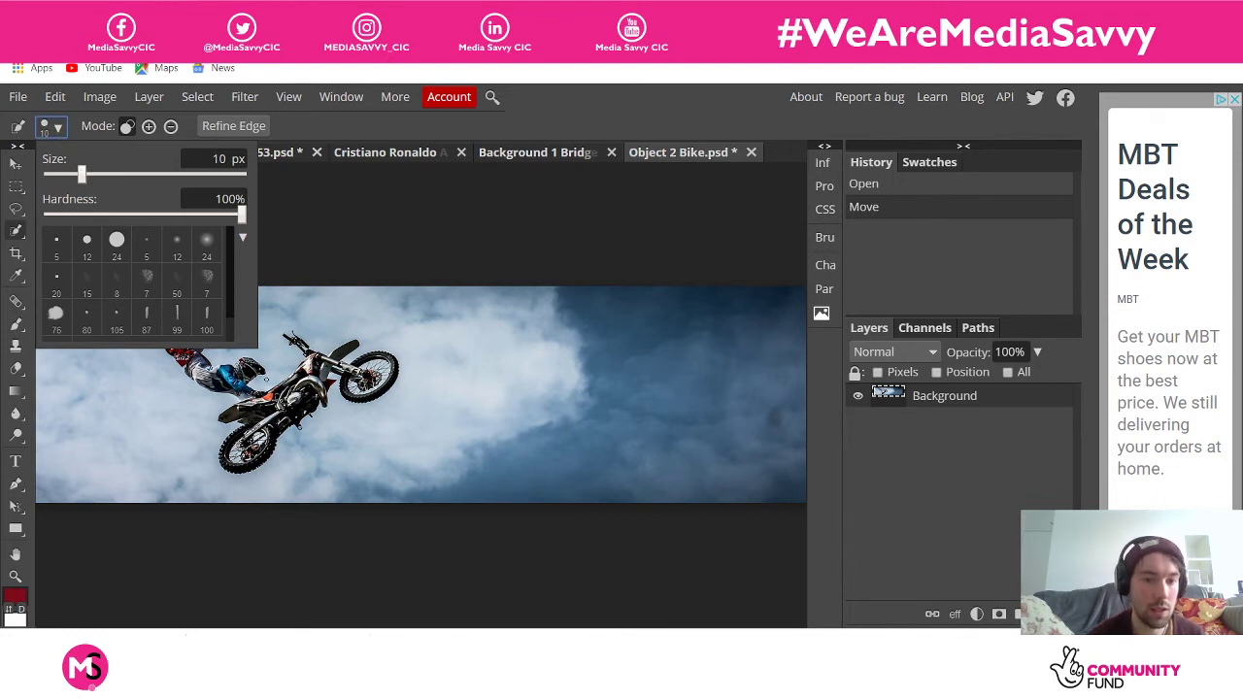
{"action": "left_click", "coordinate": [330, 249]}
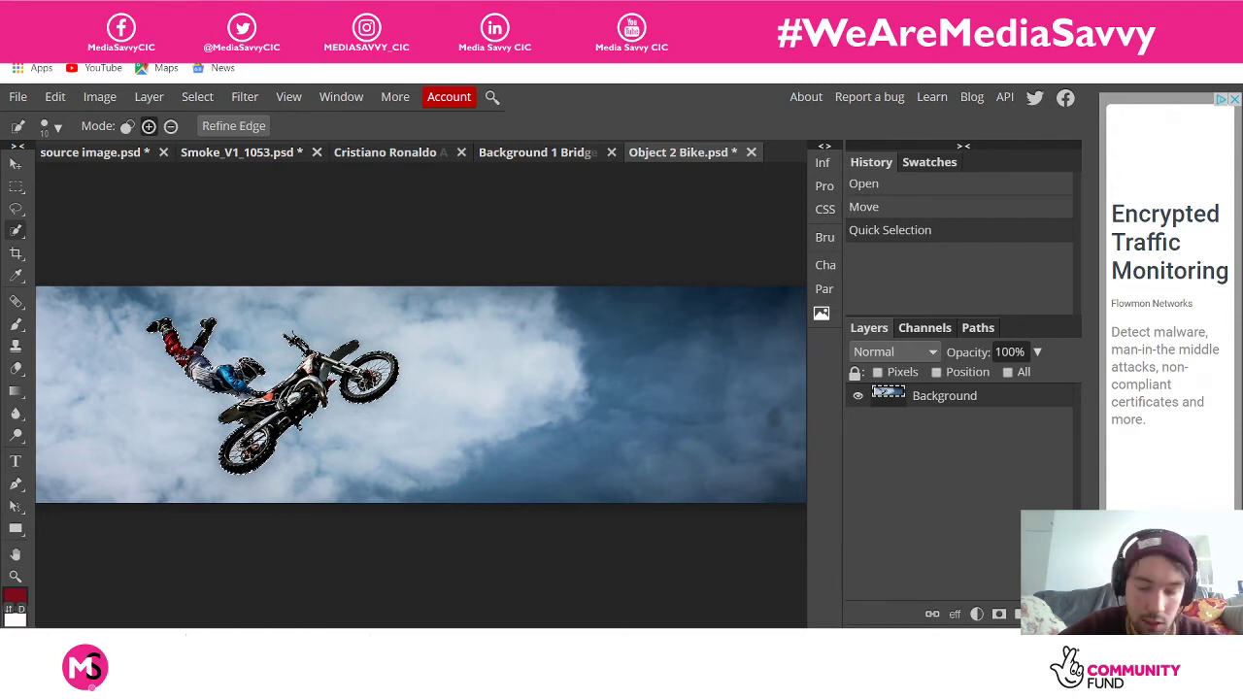
{"action": "key", "text": "ctrl+minus"}
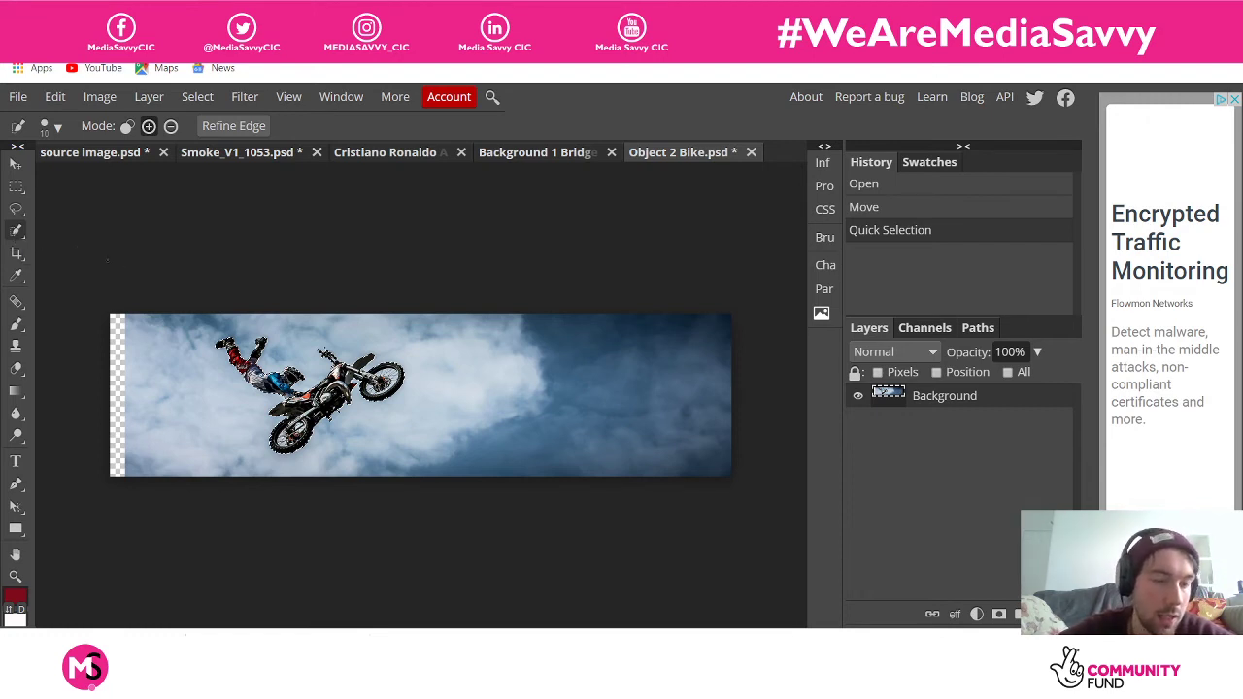
{"action": "right_click", "coordinate": [14, 231]}
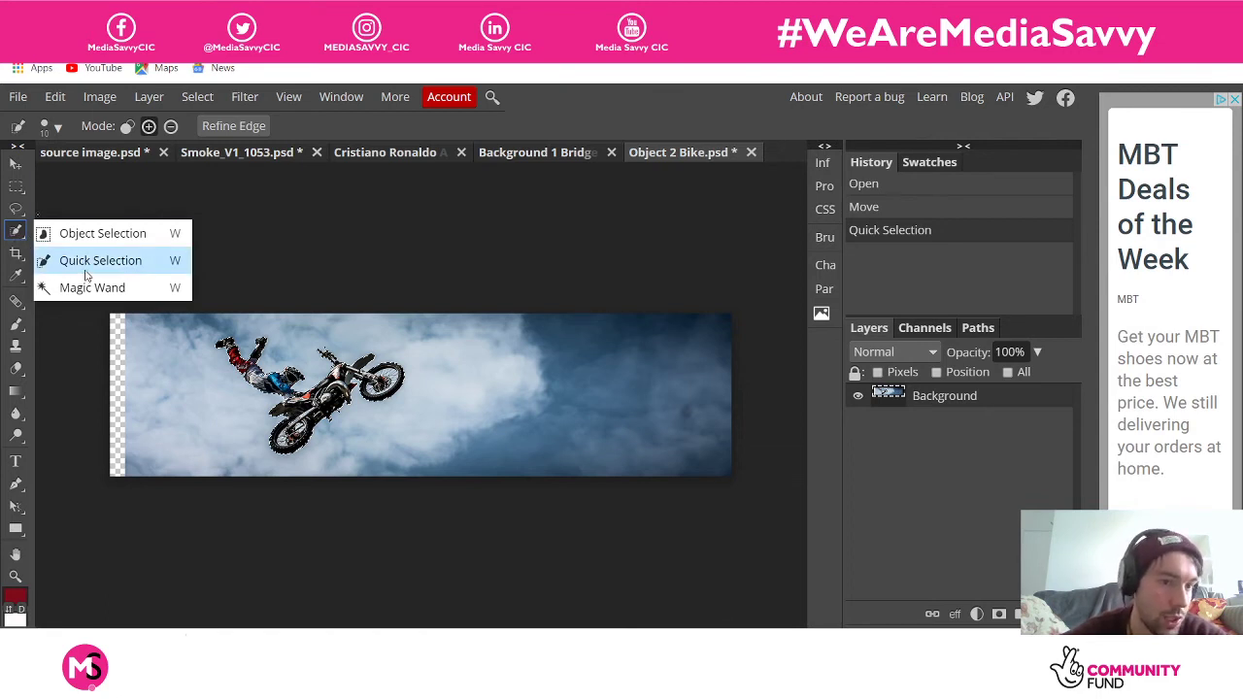
{"action": "left_click", "coordinate": [8, 226]}
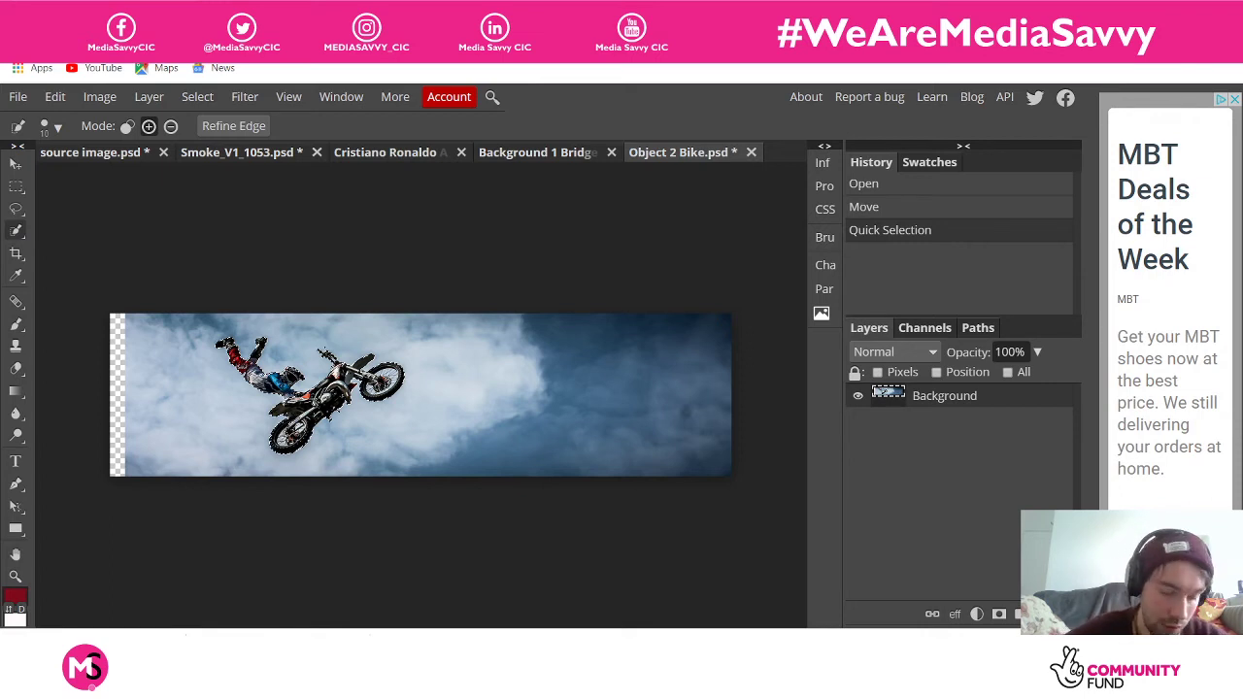
{"action": "key", "text": "ctrl+plus"}
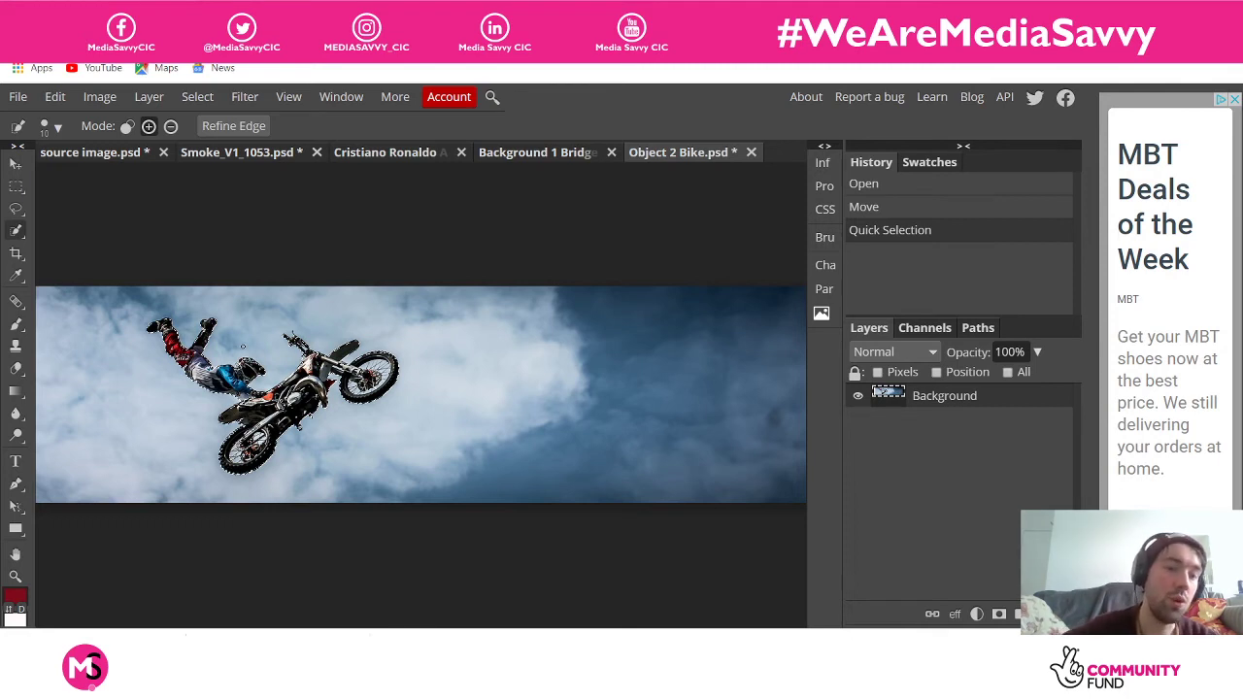
Copy the selected rider and bike and paste them into the Background 1 Bridge document
{"action": "left_click", "coordinate": [54, 101]}
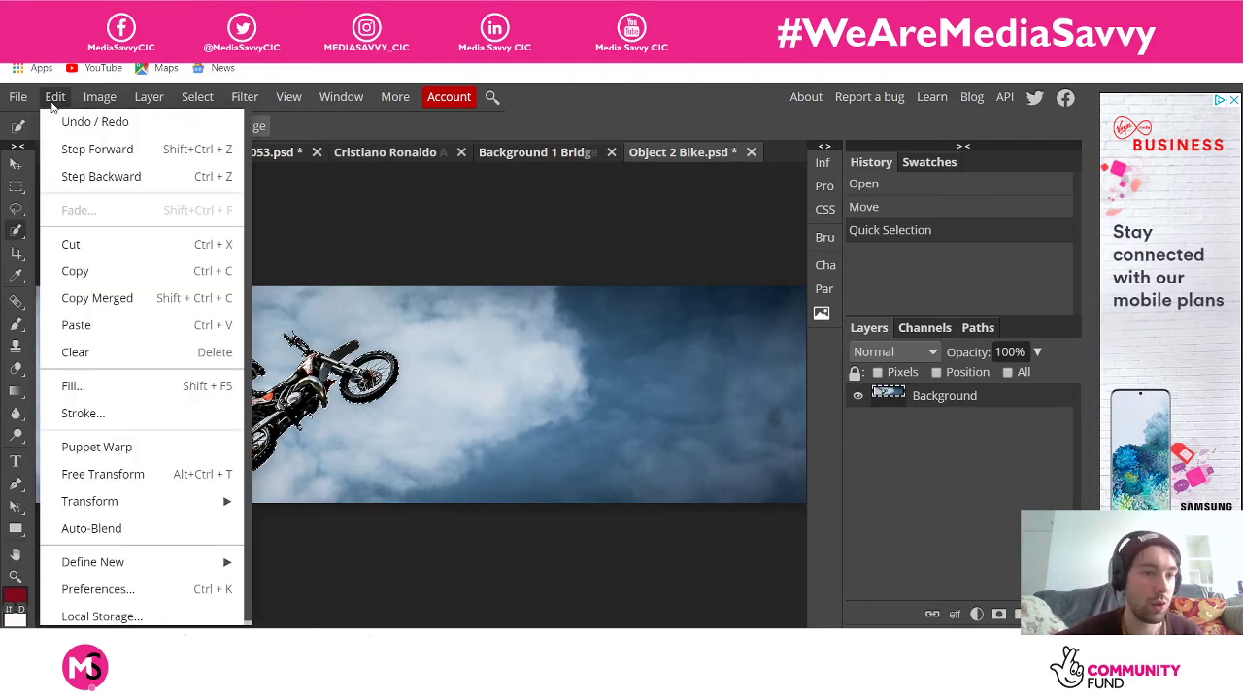
{"action": "left_click", "coordinate": [77, 271]}
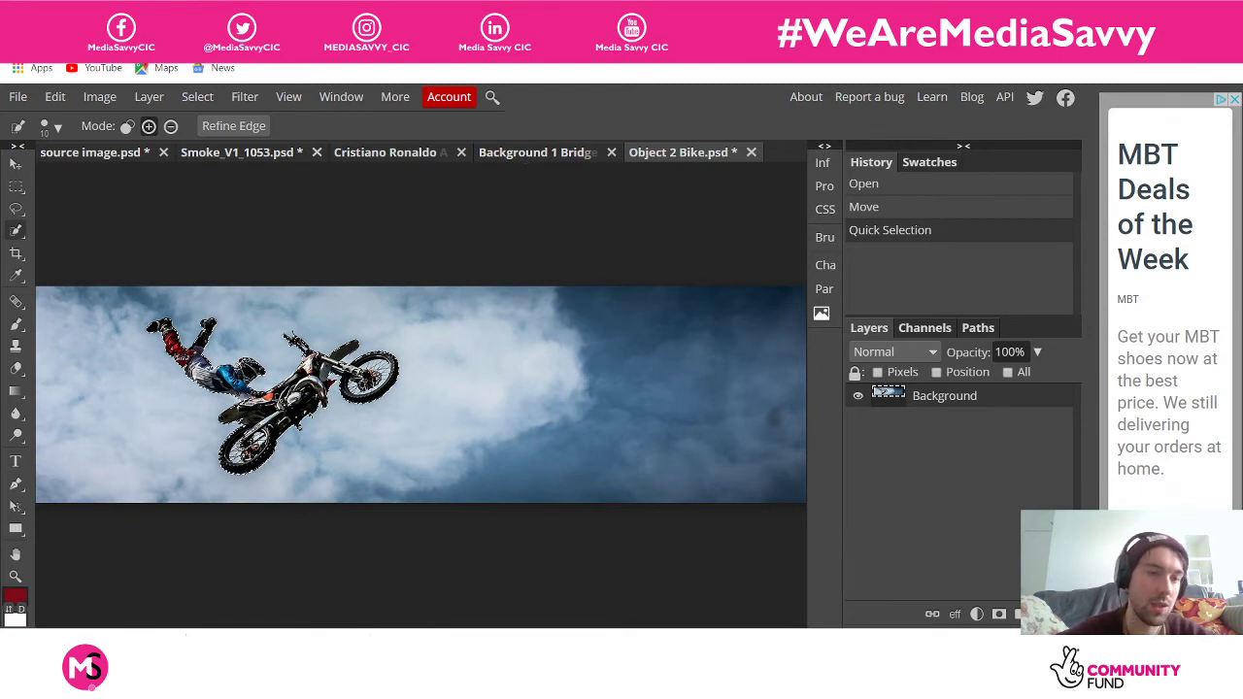
{"action": "left_click", "coordinate": [53, 97]}
{"action": "left_click", "coordinate": [54, 97]}
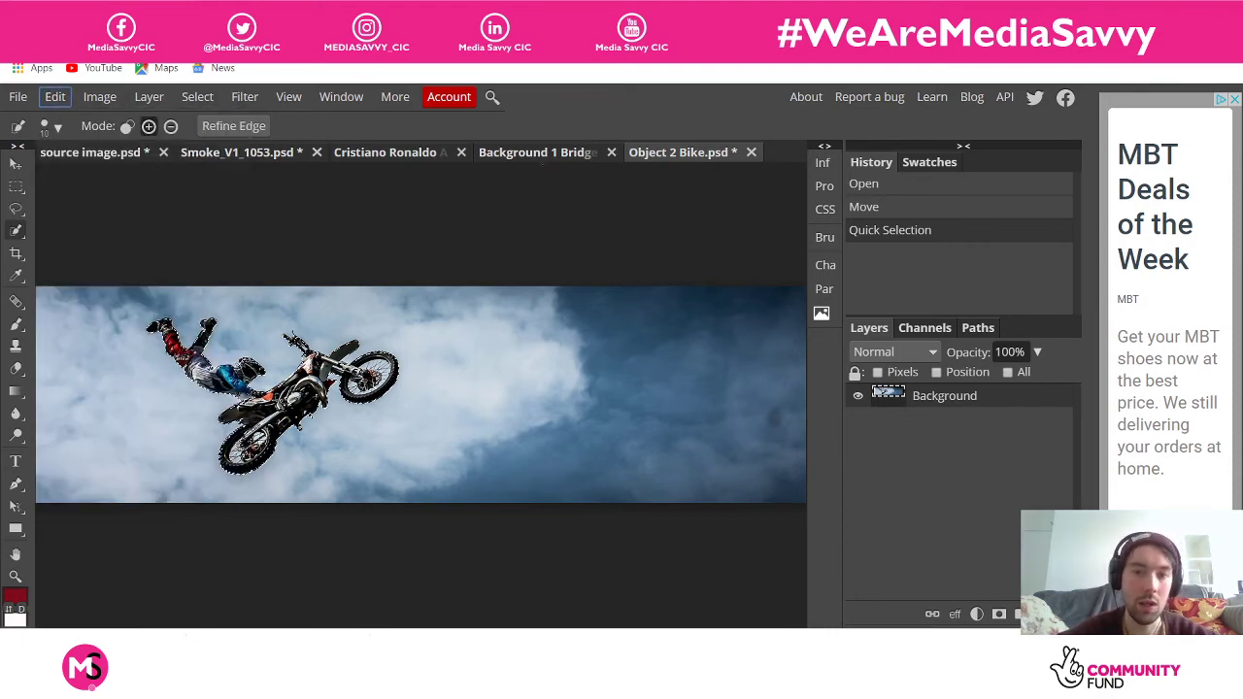
{"action": "left_click", "coordinate": [554, 155]}
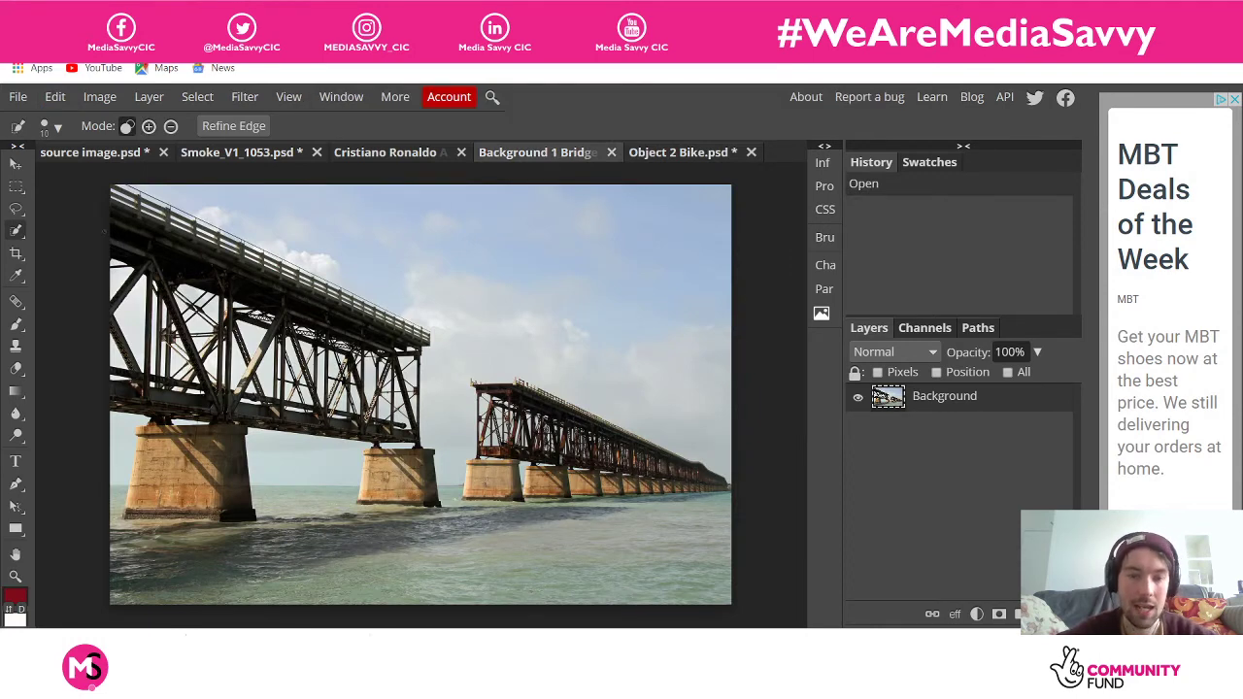
{"action": "left_click", "coordinate": [48, 99]}
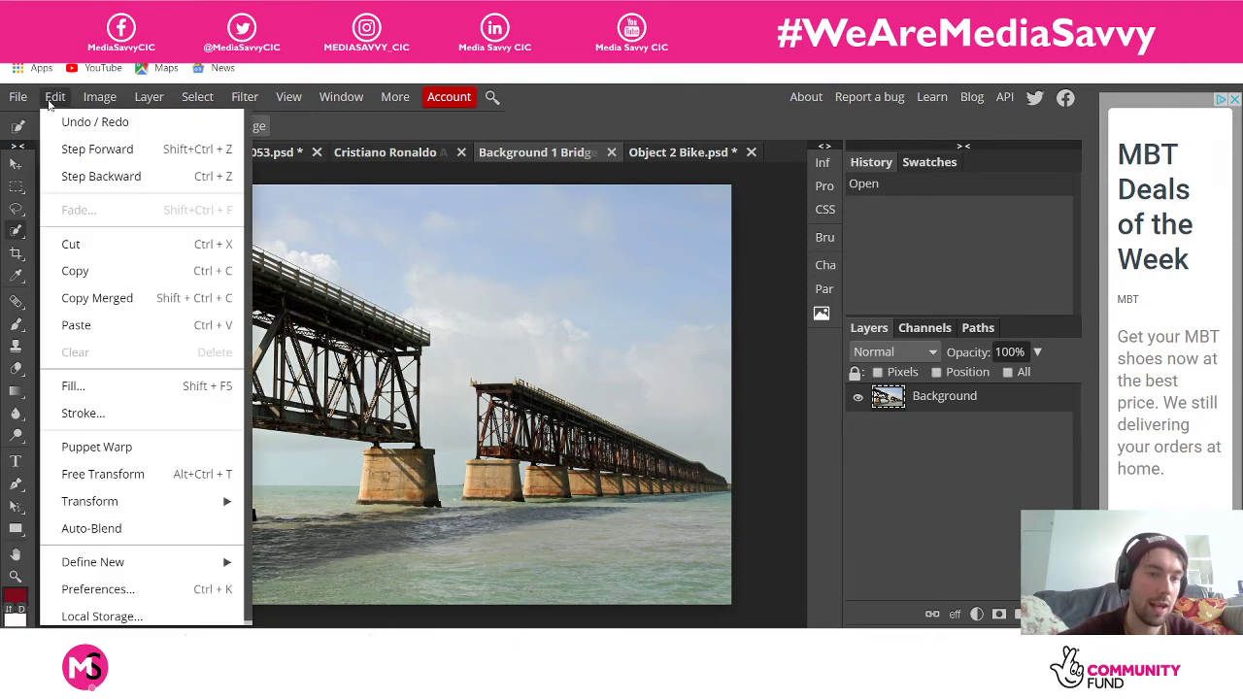
{"action": "left_click", "coordinate": [82, 325]}
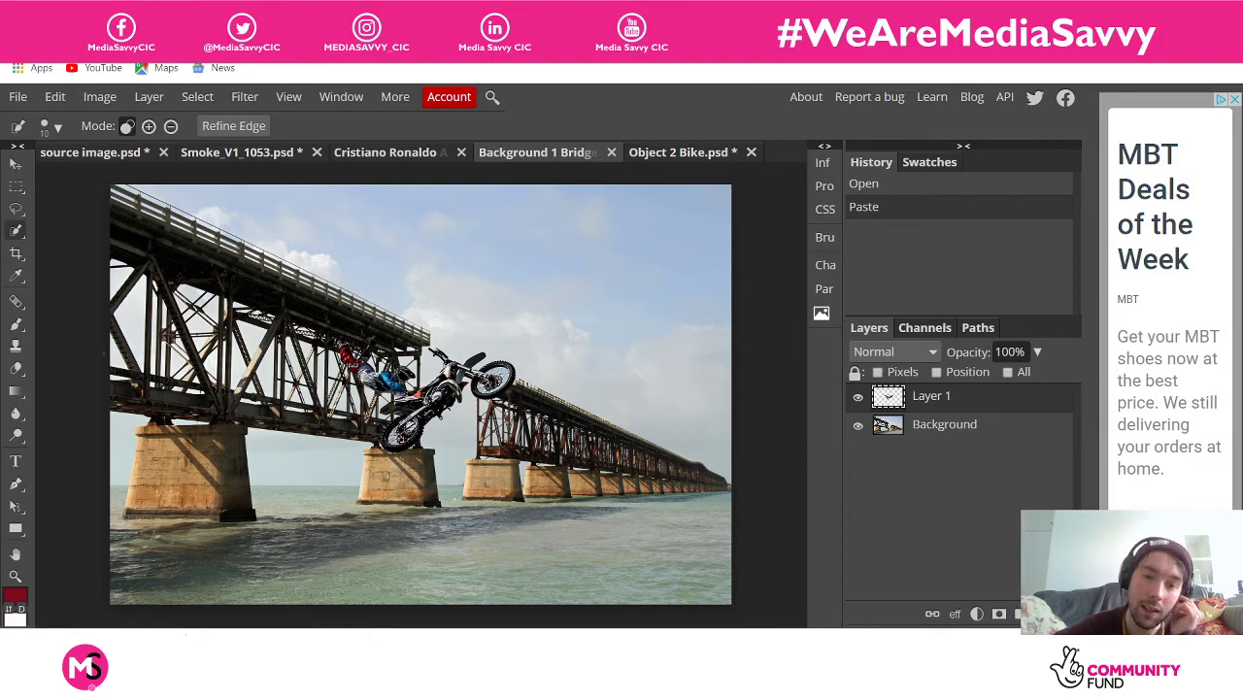
Move the pasted bike layer so the rider leaps from the near bridge's broken end
{"action": "key", "text": "ctrl+plus"}
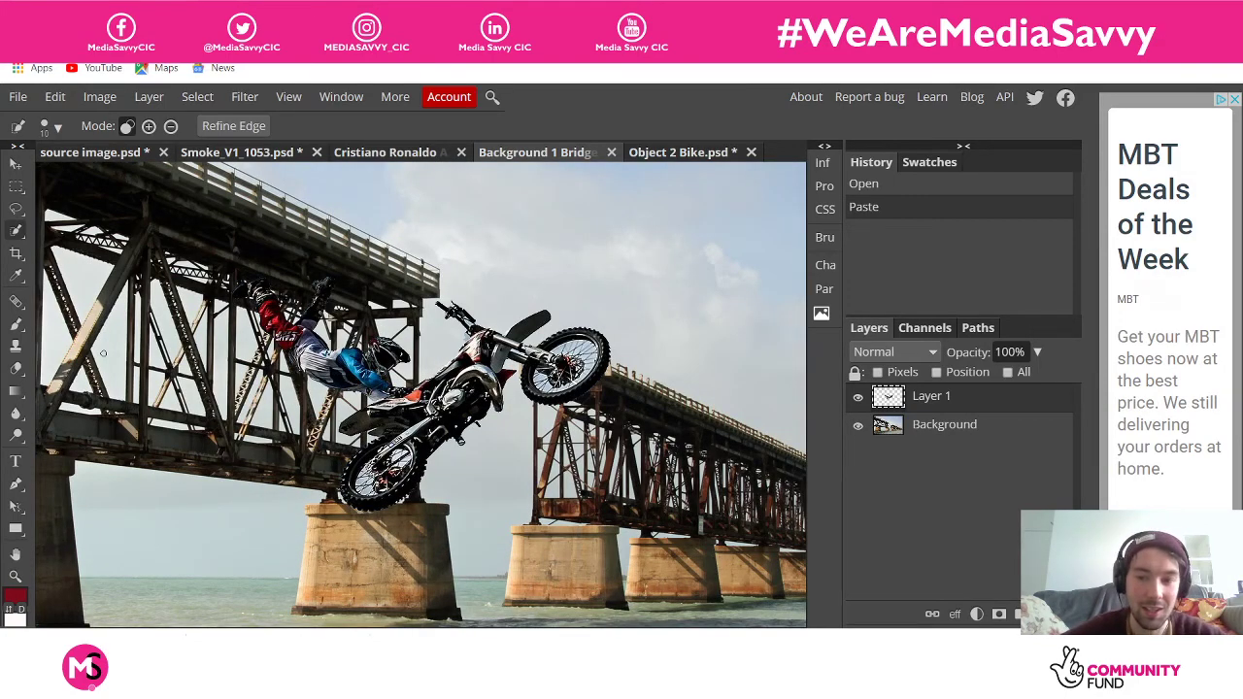
{"action": "key", "text": "ctrl+minus"}
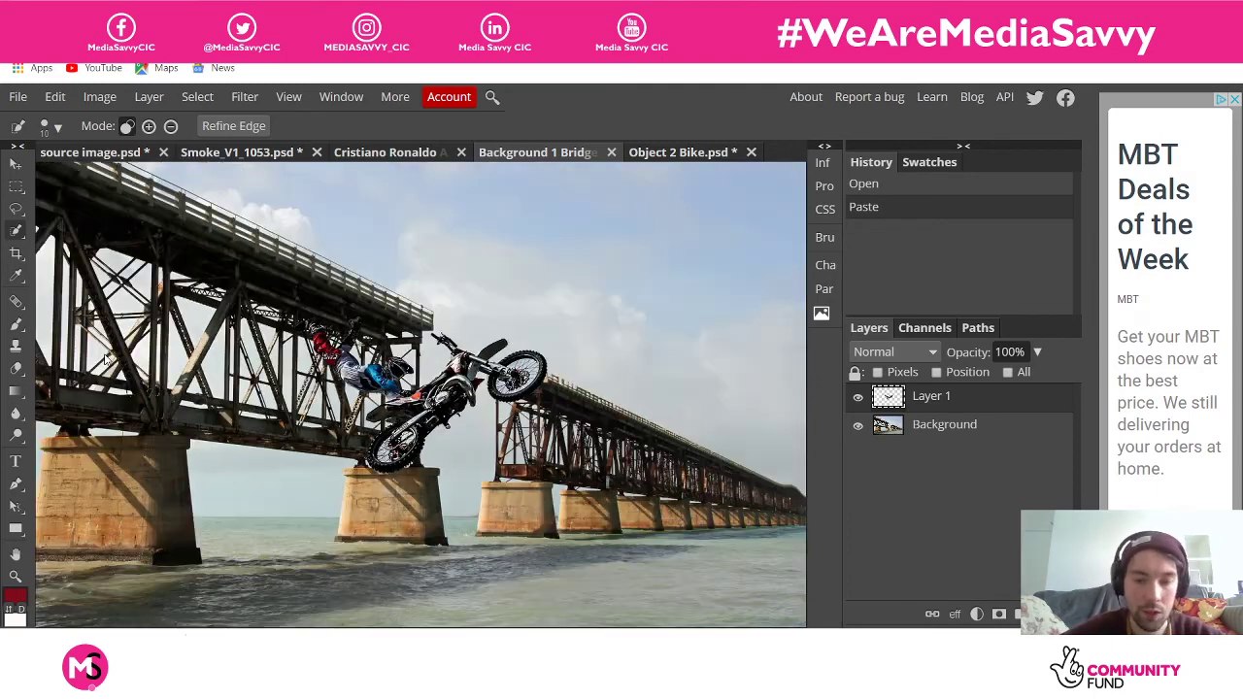
{"action": "key", "text": "ctrl+minus"}
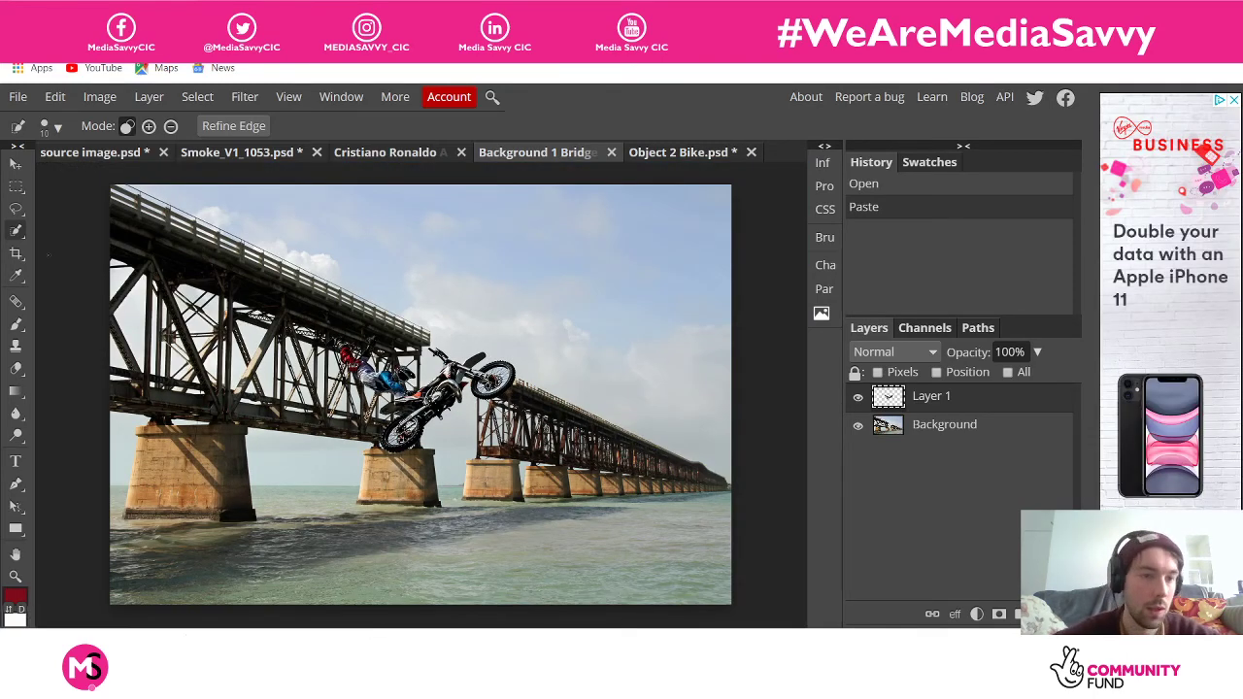
{"action": "left_click", "coordinate": [15, 163]}
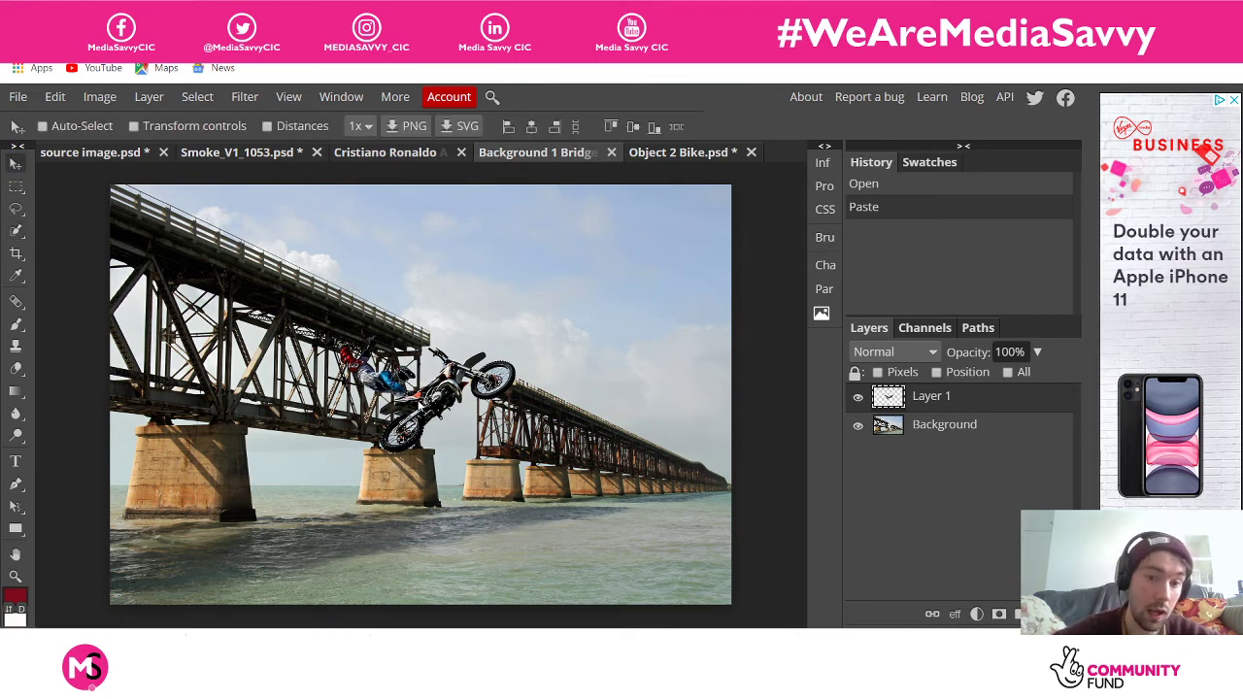
{"action": "left_click_drag", "start_coordinate": [421, 406], "coordinate": [588, 302]}
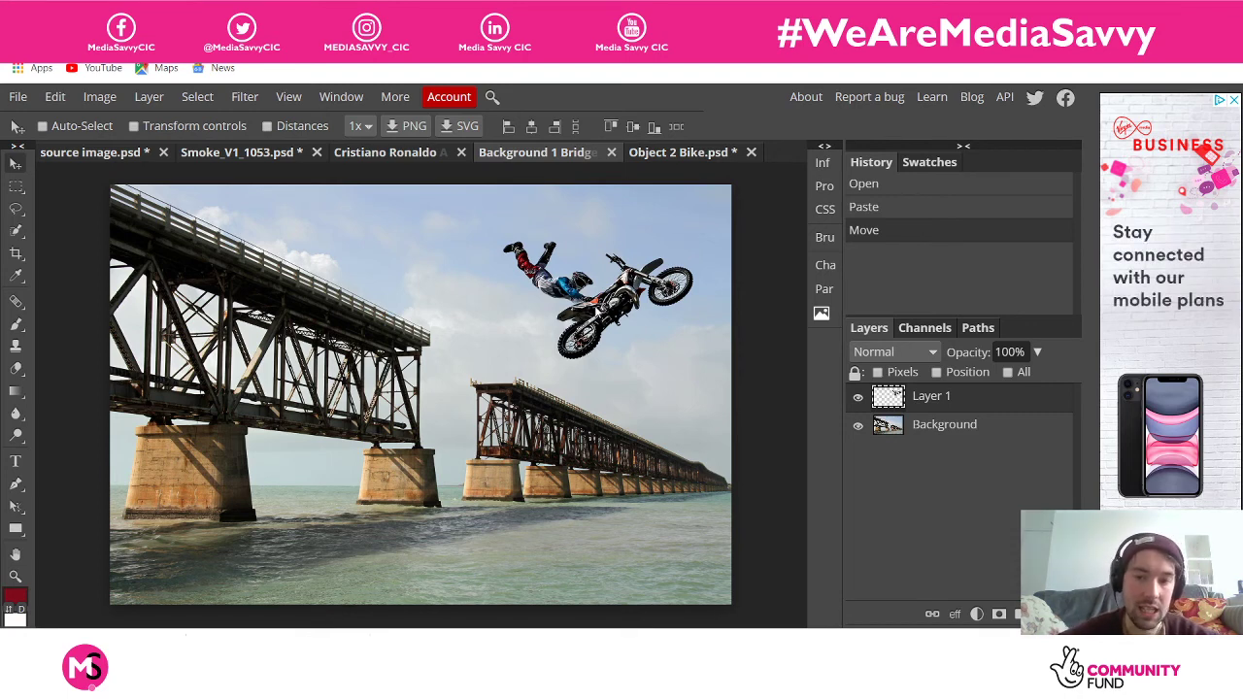
{"action": "left_click_drag", "start_coordinate": [588, 302], "coordinate": [619, 448]}
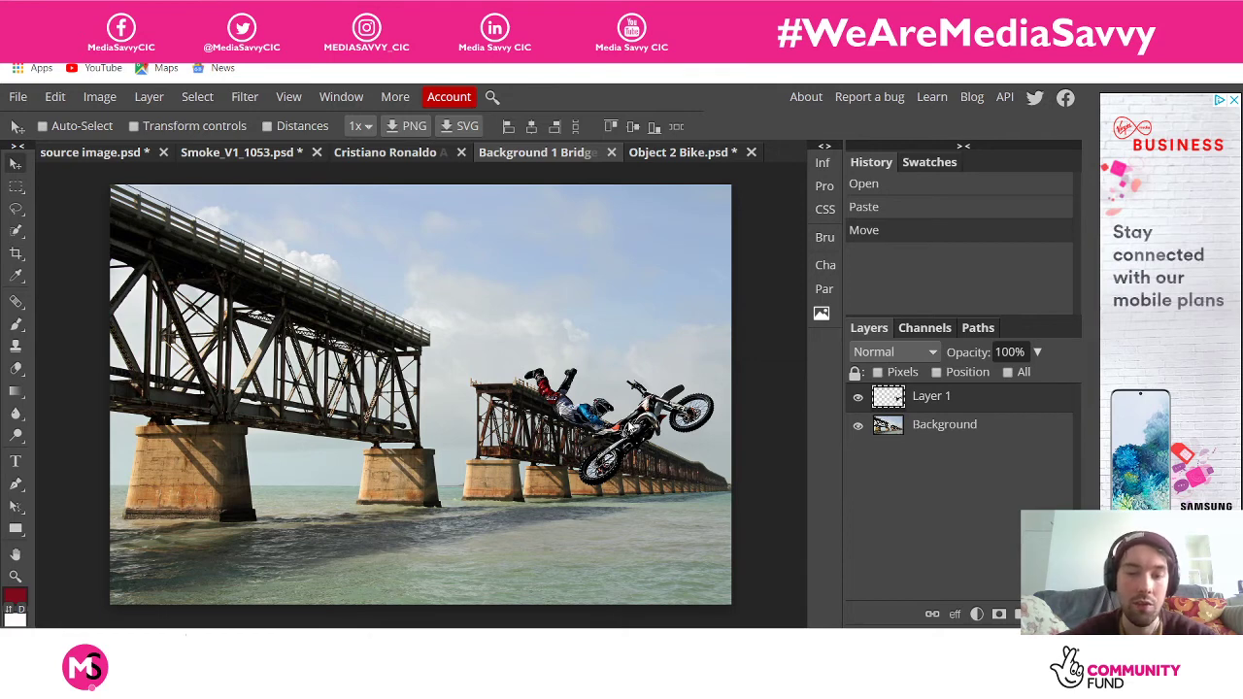
{"action": "left_click_drag", "start_coordinate": [619, 447], "coordinate": [533, 386]}
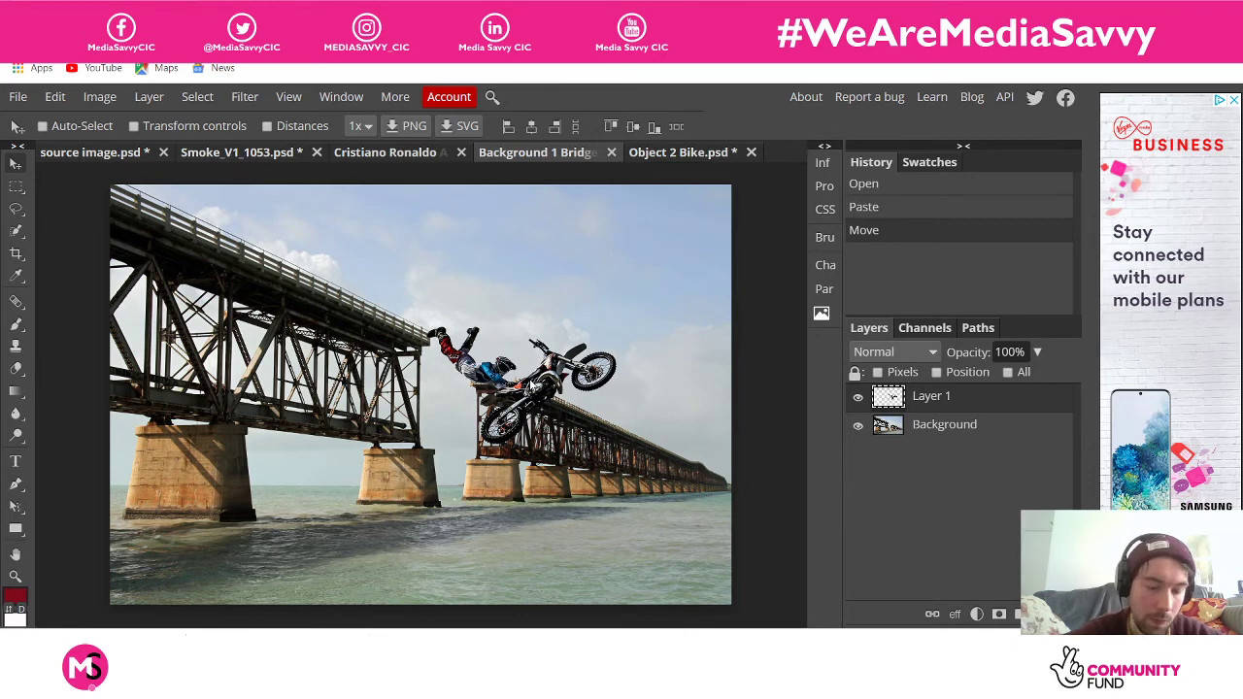
{"action": "left_click_drag", "start_coordinate": [533, 387], "coordinate": [502, 362]}
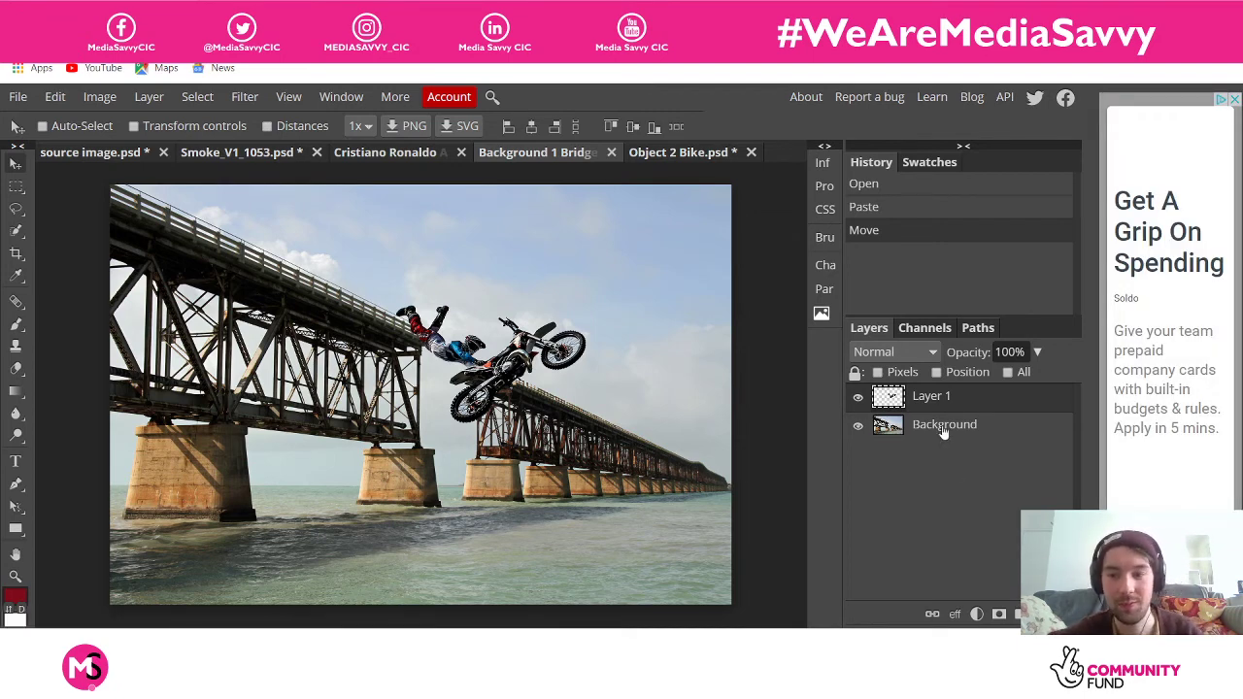
Rename Layer 1 to Bike in the Layers panel
{"action": "double_click", "coordinate": [929, 398]}
{"action": "type", "text": "b"}
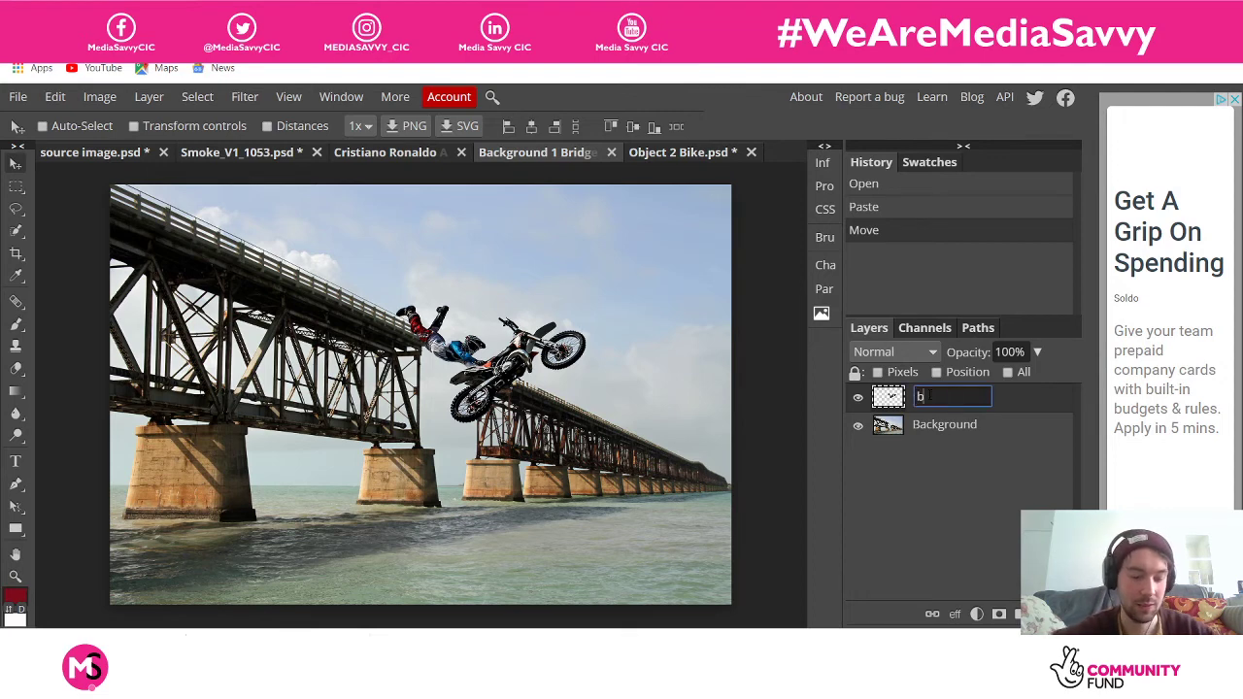
{"action": "key", "text": "BackSpace"}
{"action": "type", "text": "Bike"}
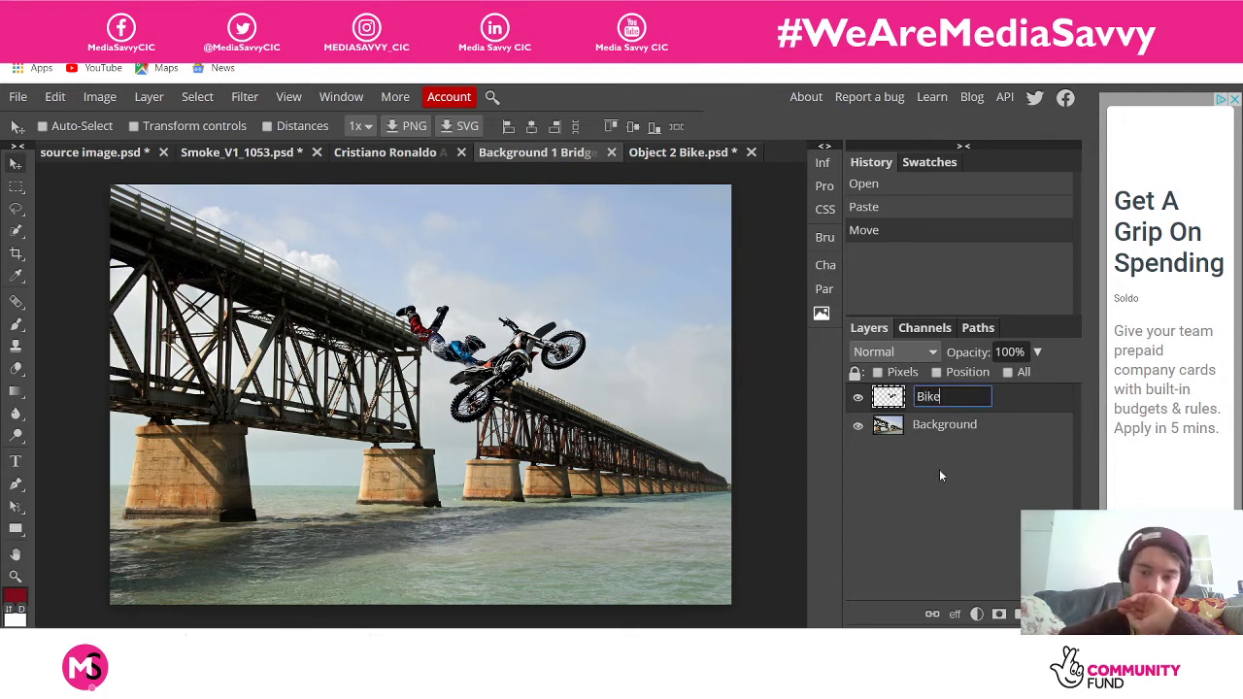
{"action": "key", "text": "Return"}
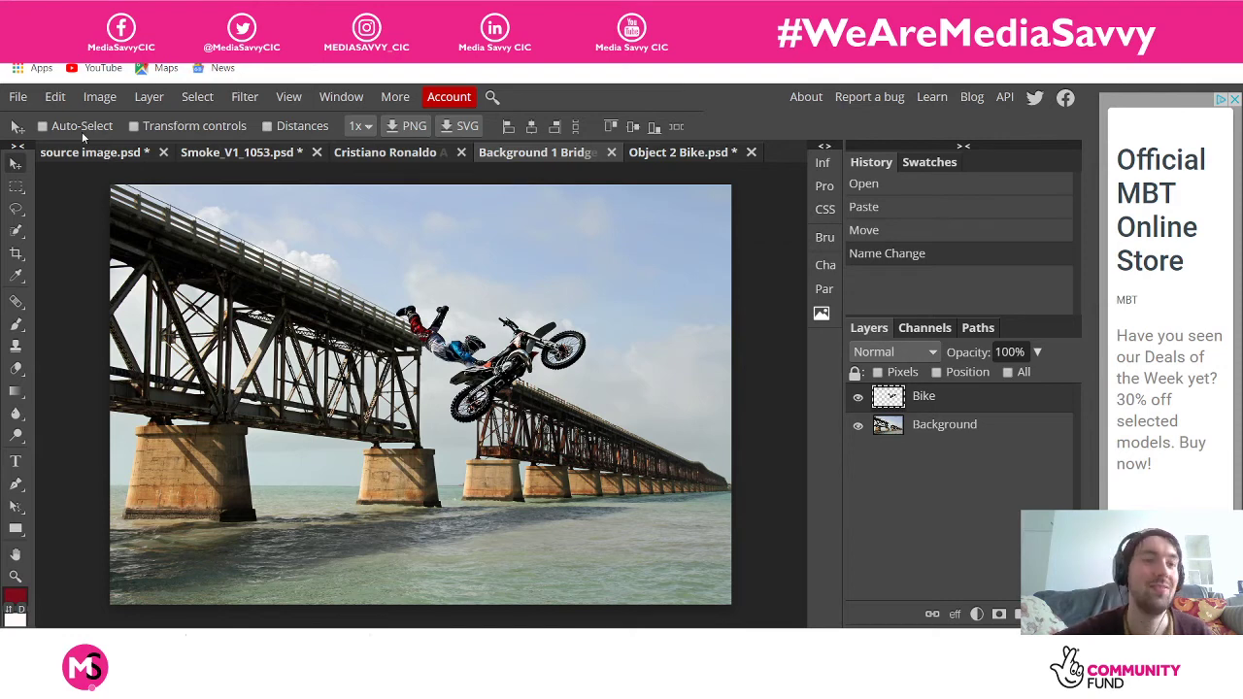
Free-transform the Bike layer to about 27% and place it above the bridge gap
{"action": "left_click", "coordinate": [59, 103]}
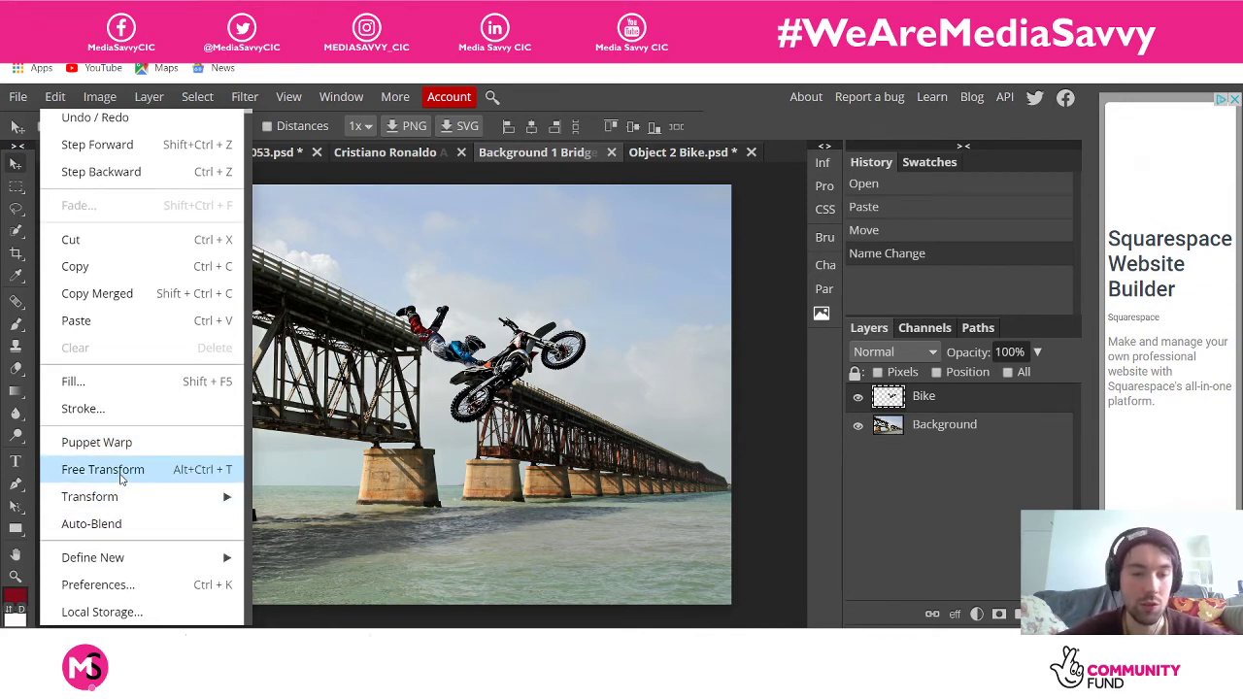
{"action": "left_click", "coordinate": [537, 392]}
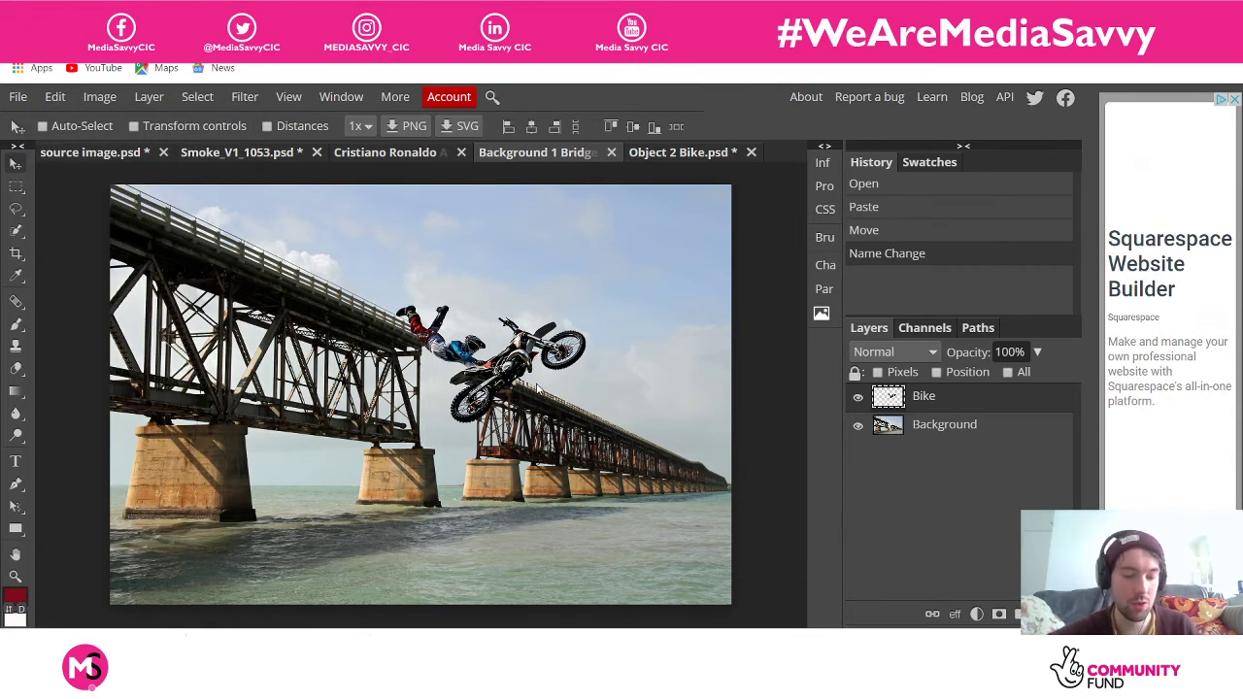
{"action": "key", "text": "ctrl+alt+t"}
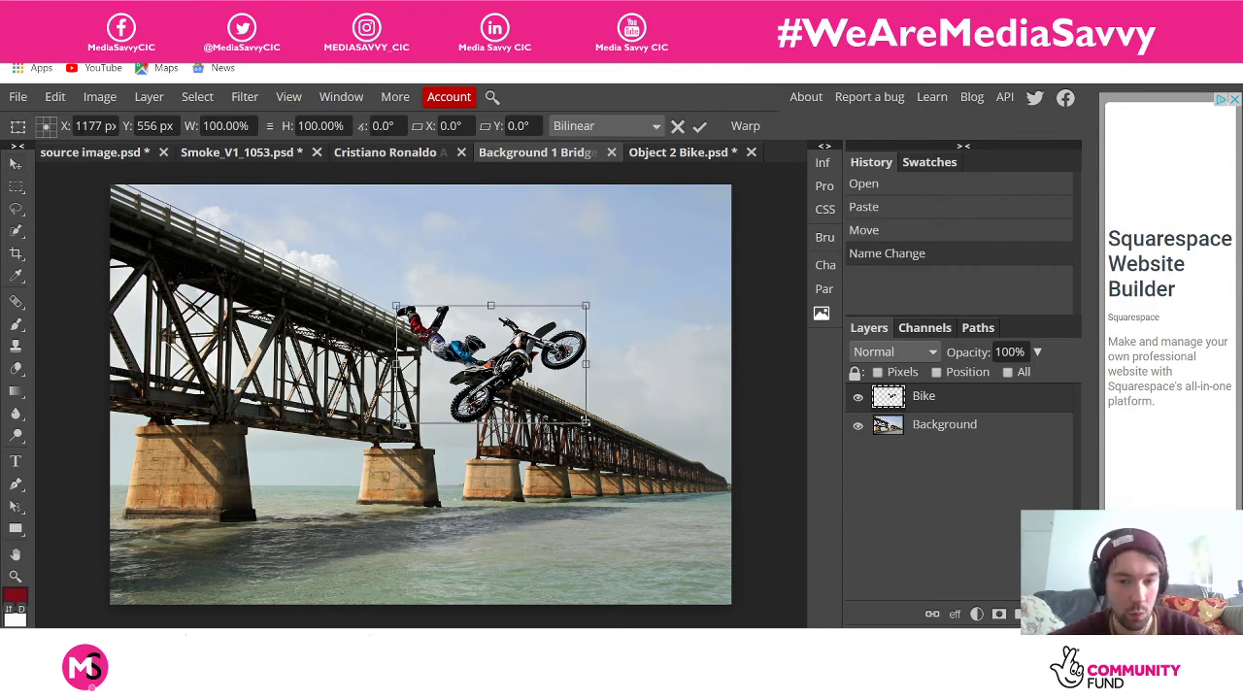
{"action": "left_click_drag", "start_coordinate": [585, 422], "coordinate": [481, 361]}
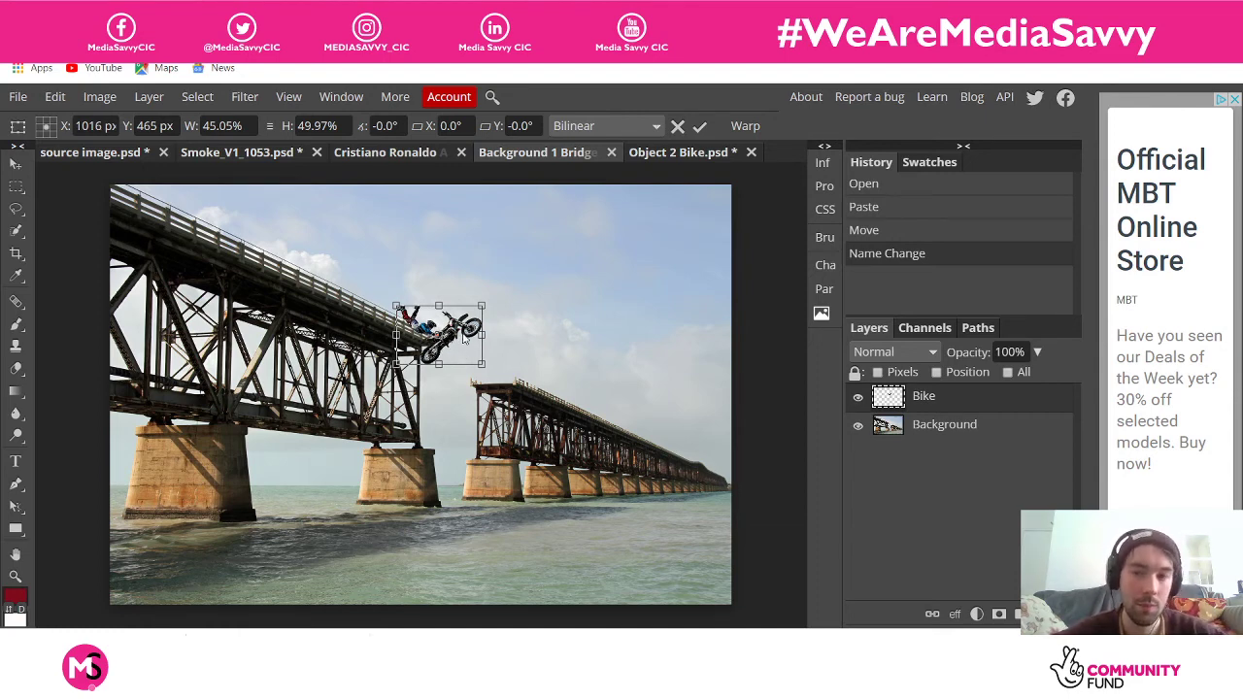
{"action": "left_click_drag", "start_coordinate": [463, 338], "coordinate": [495, 316]}
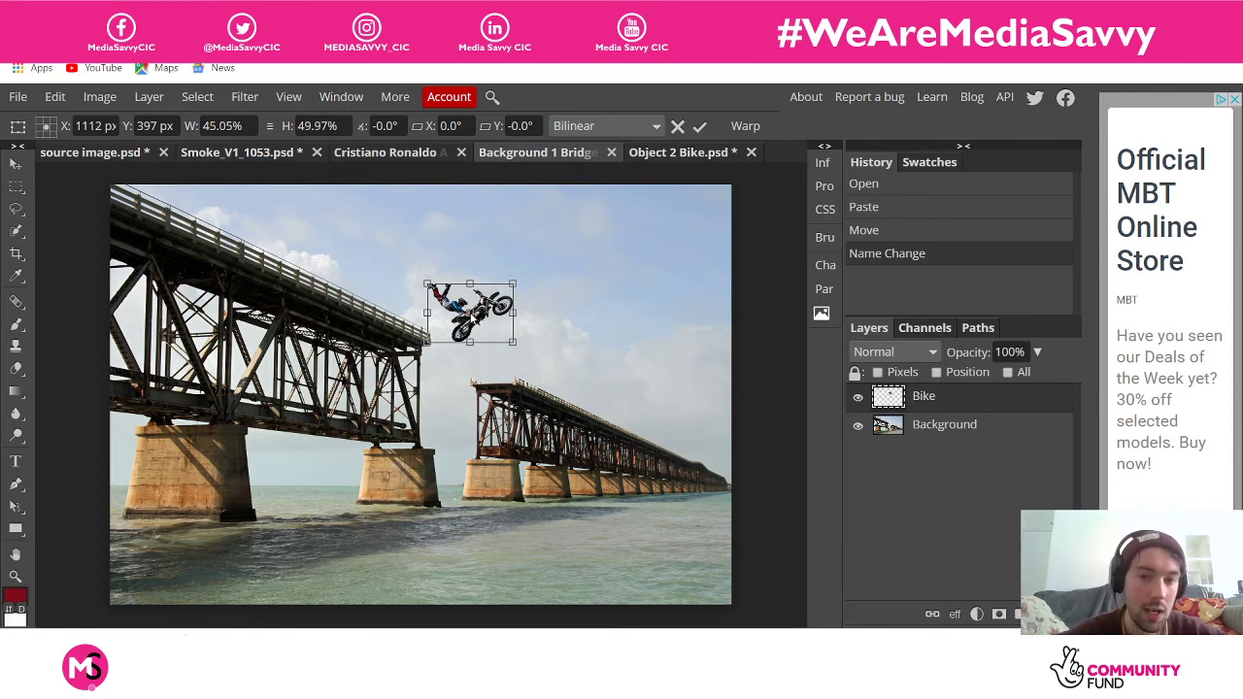
{"action": "mouse_move", "coordinate": [472, 314]}
{"action": "left_mouse_down"}
{"action": "mouse_move", "coordinate": [590, 327]}
{"action": "mouse_move", "coordinate": [478, 325]}
{"action": "left_mouse_up"}
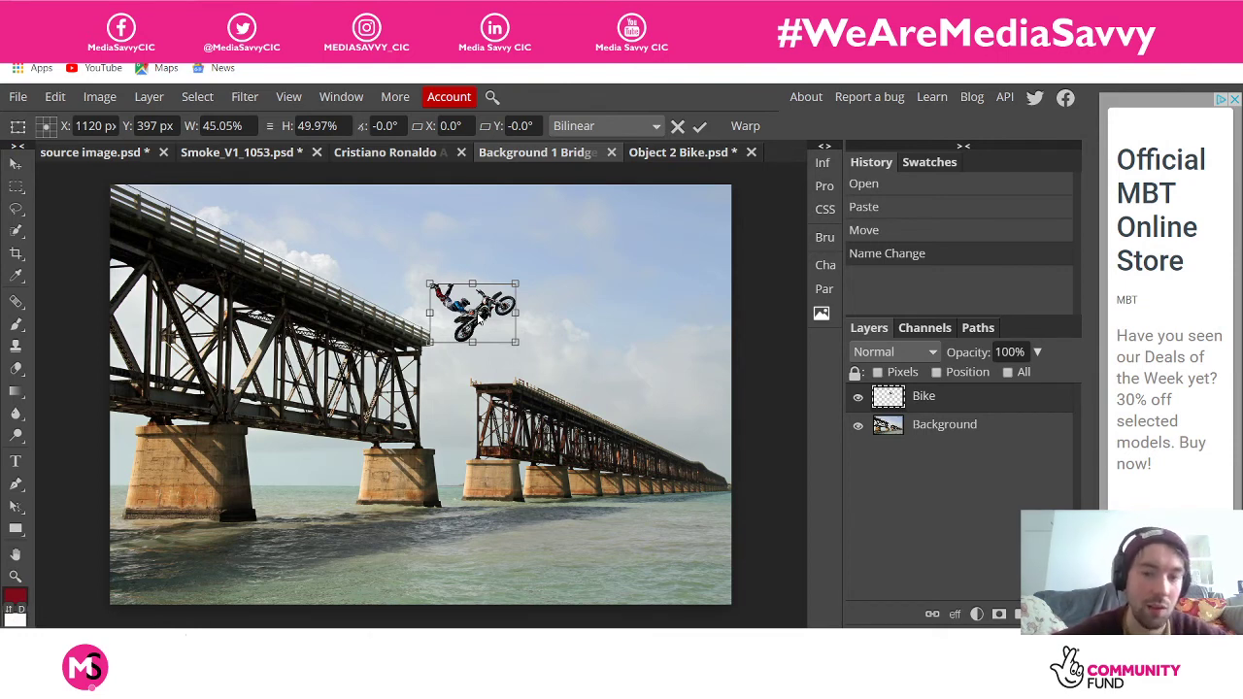
{"action": "left_click_drag", "start_coordinate": [487, 325], "coordinate": [472, 312]}
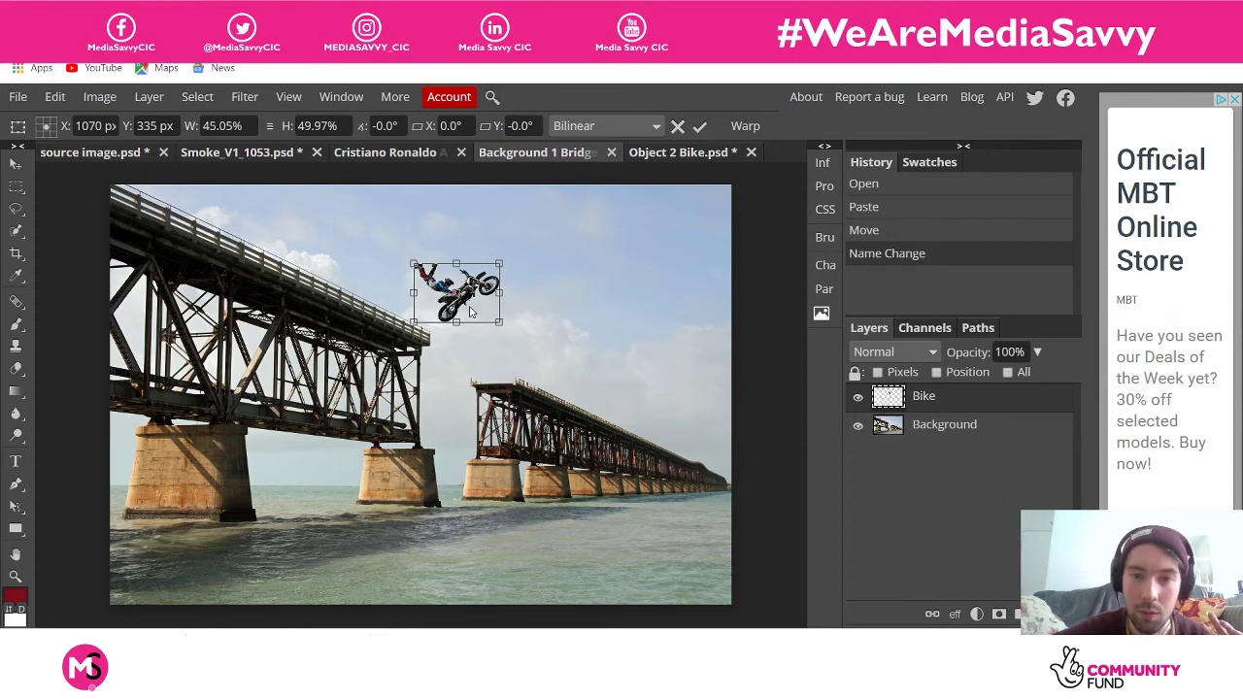
{"action": "left_click_drag", "start_coordinate": [471, 310], "coordinate": [457, 303]}
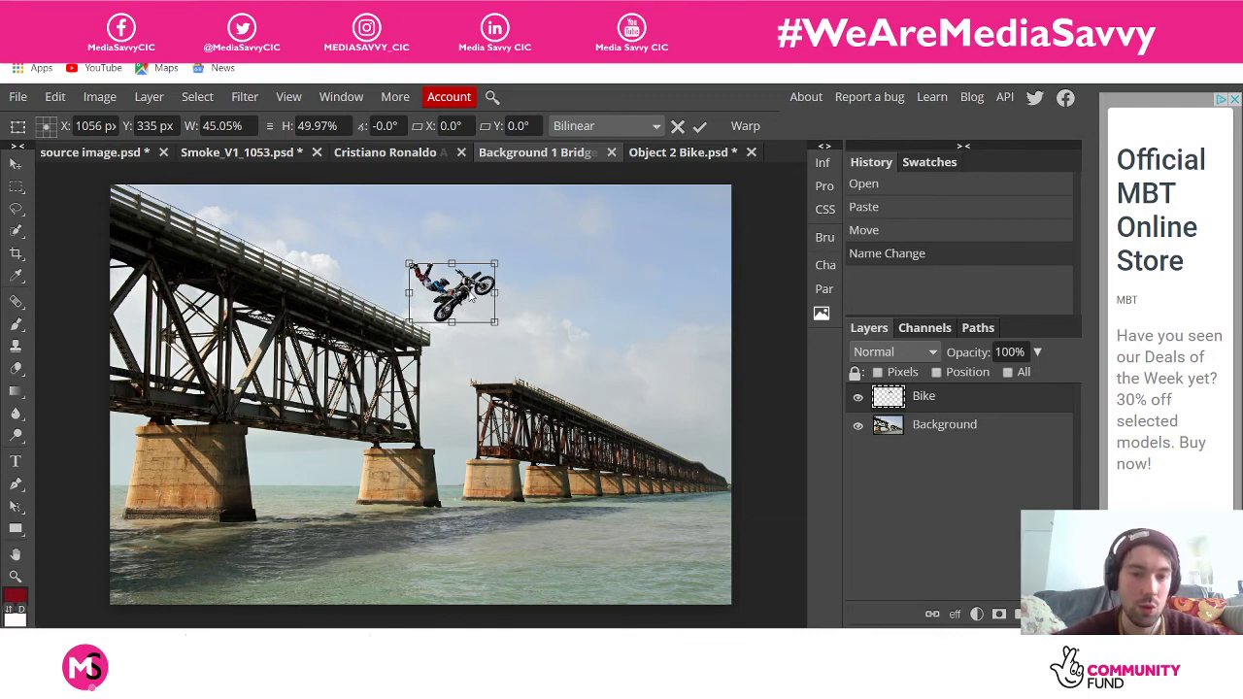
{"action": "left_click_drag", "start_coordinate": [480, 300], "coordinate": [448, 281]}
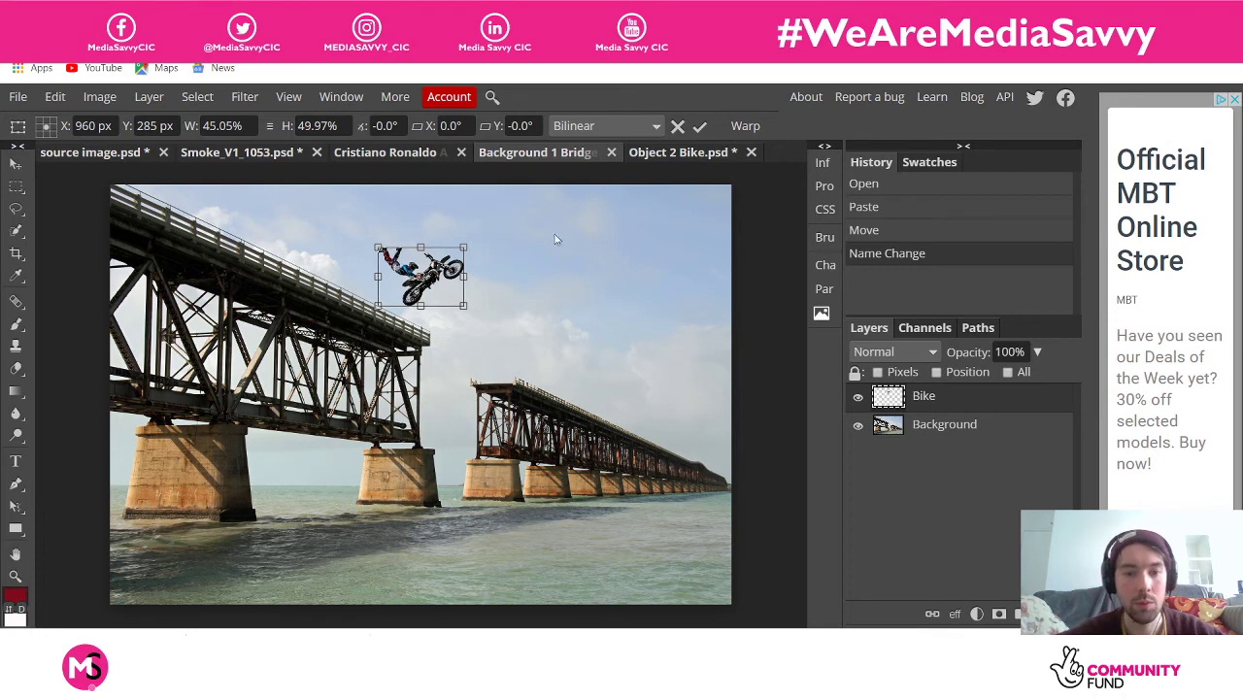
{"action": "left_click_drag", "start_coordinate": [444, 280], "coordinate": [478, 352]}
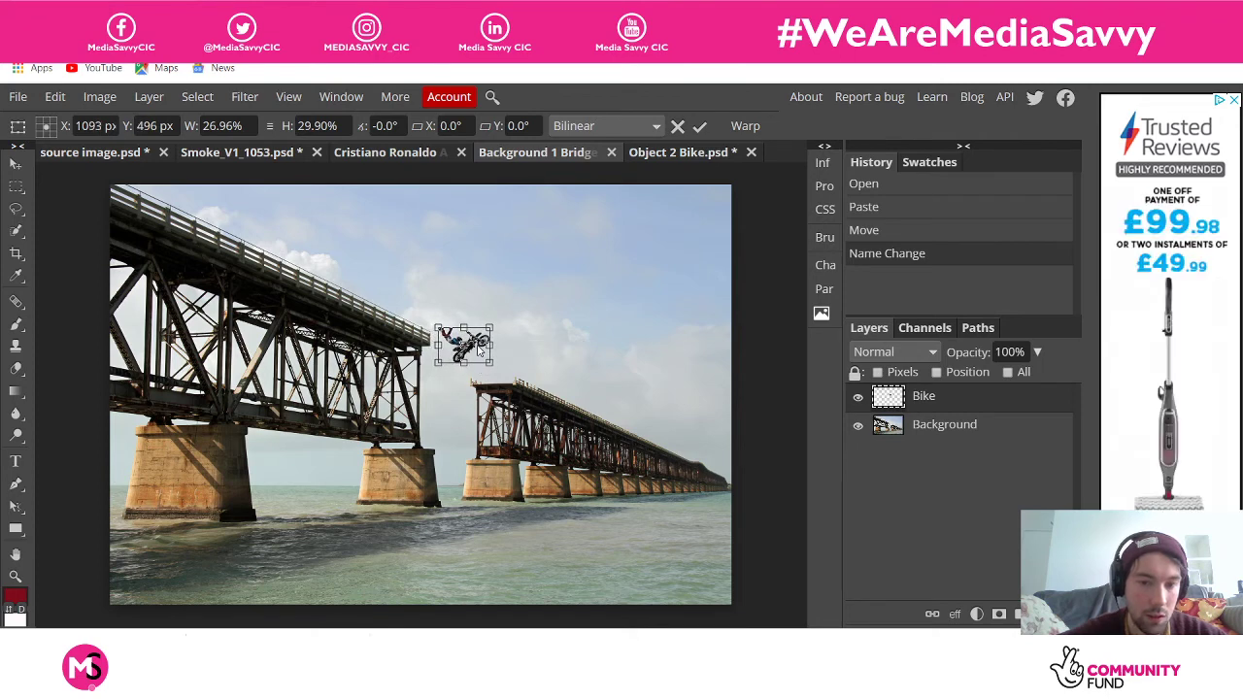
{"action": "left_click", "coordinate": [699, 127]}
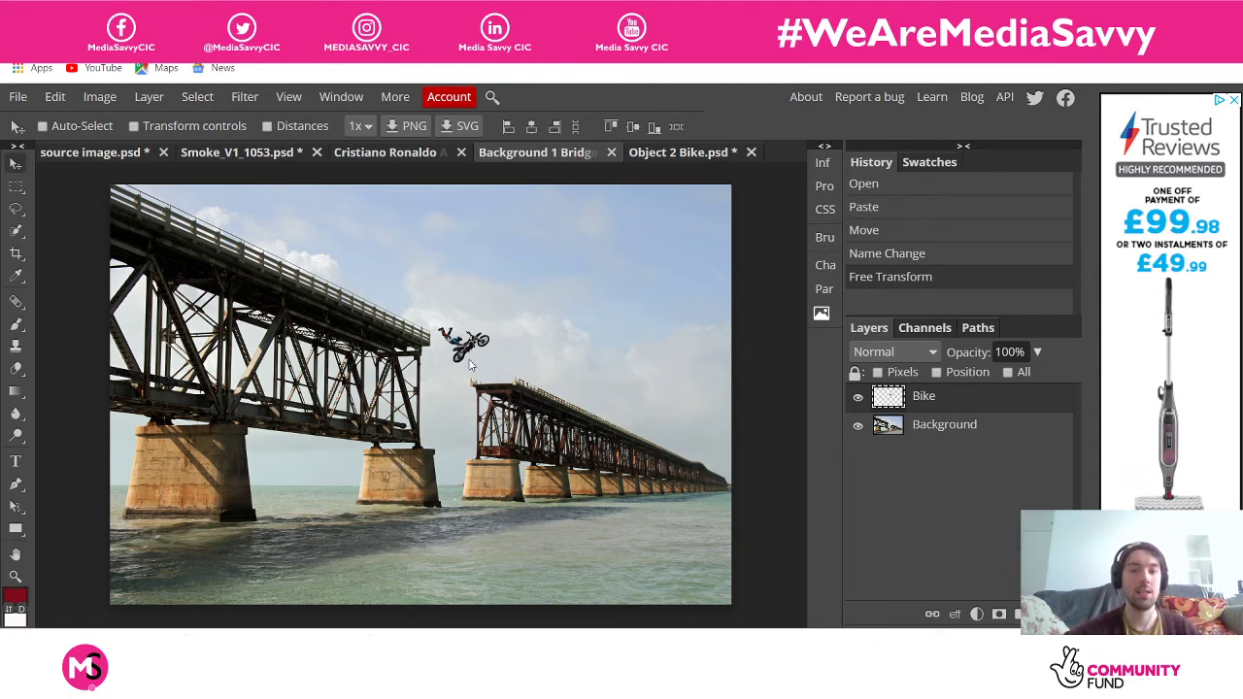
Nudge the Bike rider a few pixels up and right above the bridge gap
{"action": "left_click_drag", "start_coordinate": [458, 358], "coordinate": [464, 350]}
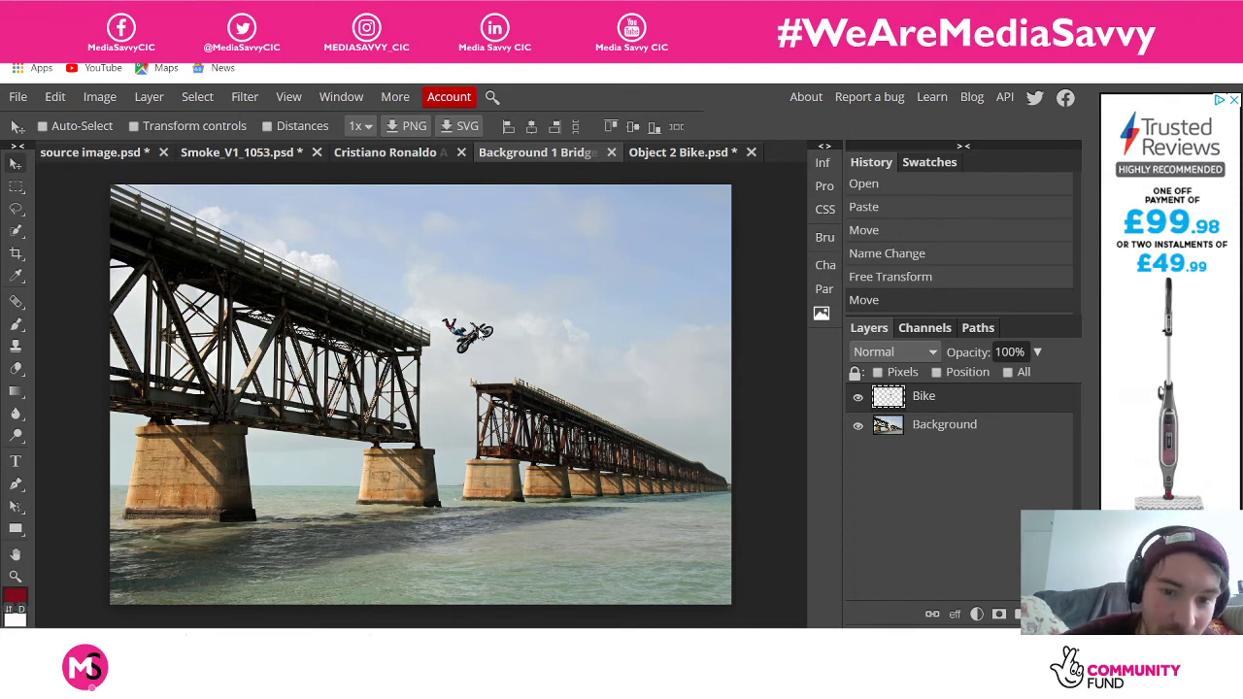
{"action": "left_click_drag", "start_coordinate": [479, 331], "coordinate": [489, 326]}
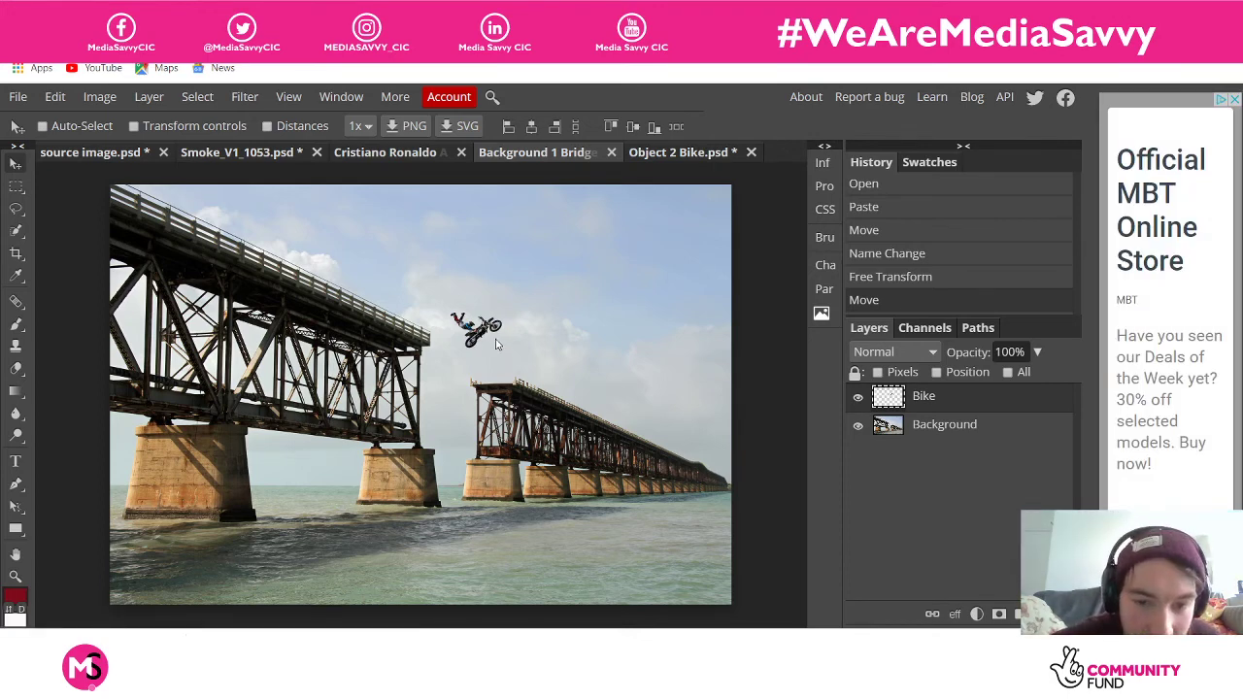
{"action": "left_click_drag", "start_coordinate": [484, 336], "coordinate": [481, 332]}
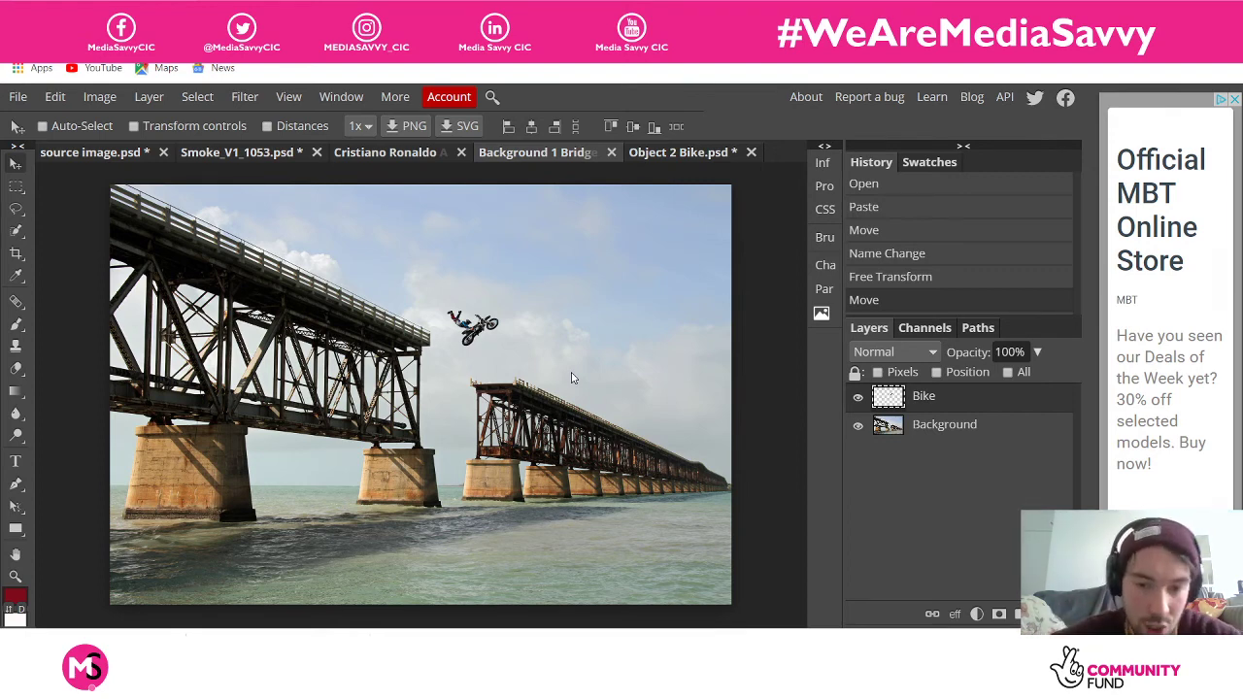
Browse the starter image assets via File > Open and pick Texture 3 Abstract
{"action": "left_click", "coordinate": [9, 98]}
{"action": "left_click", "coordinate": [35, 150]}
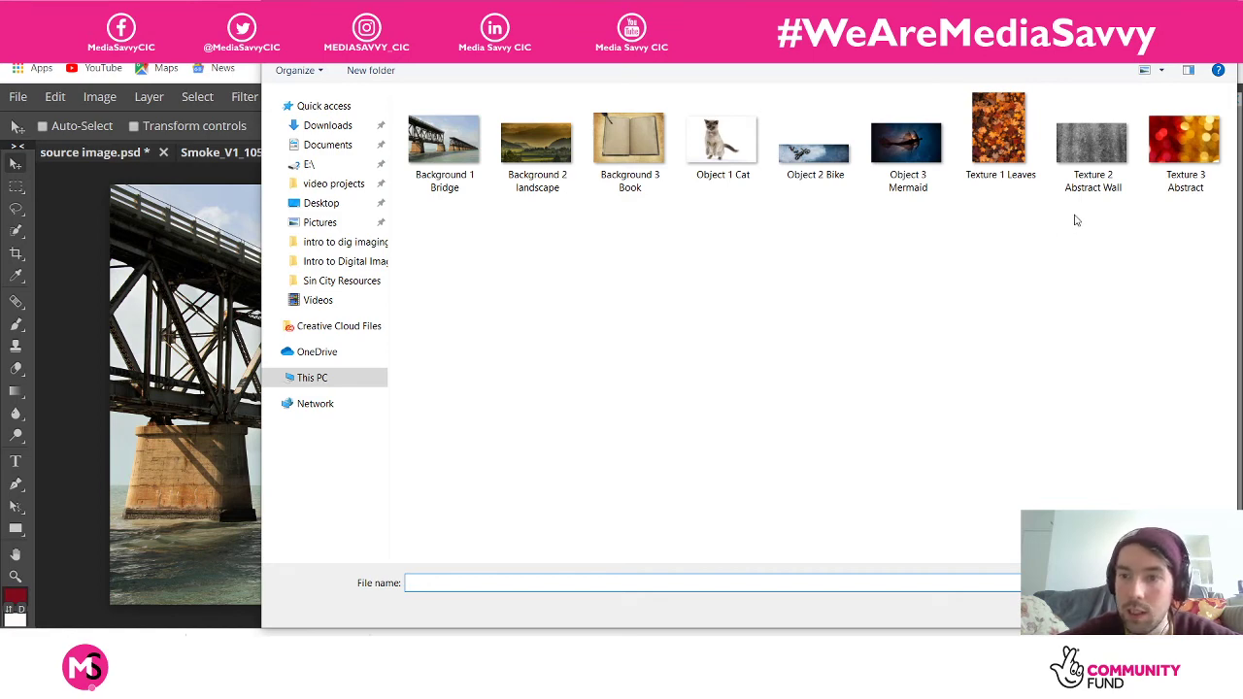
{"action": "left_click", "coordinate": [1102, 177]}
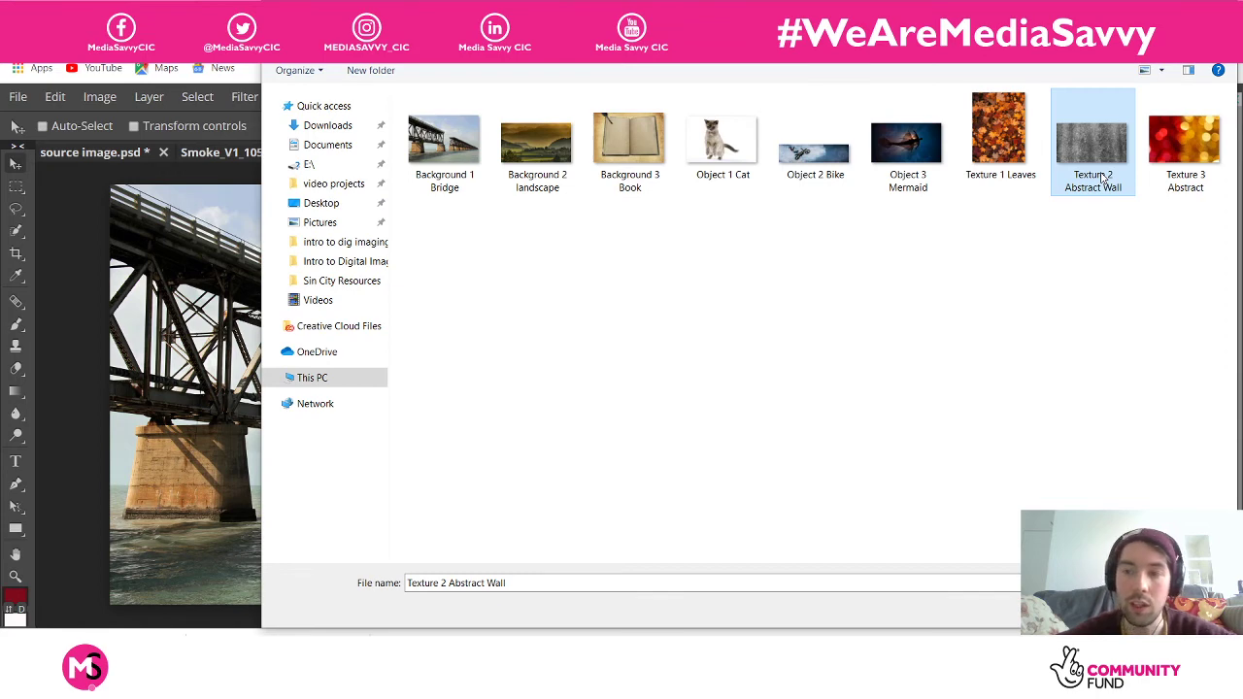
{"action": "left_click", "coordinate": [1172, 162]}
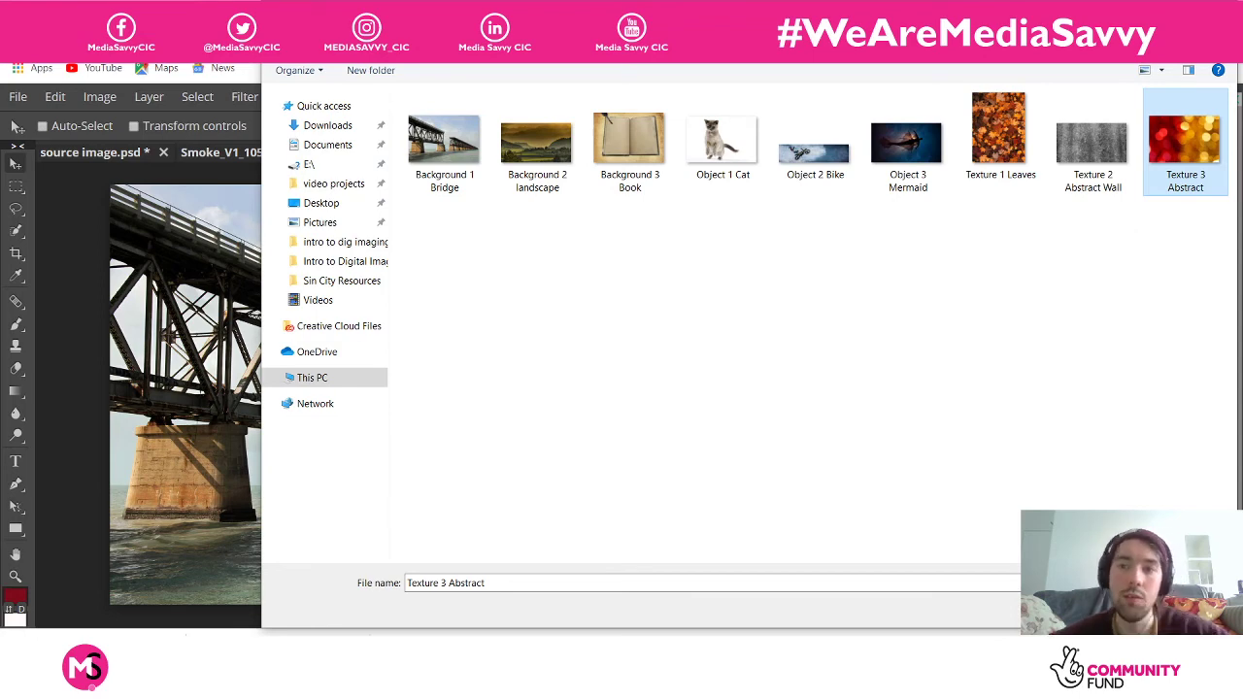
{"action": "left_click_drag", "start_coordinate": [699, 55], "coordinate": [589, 59]}
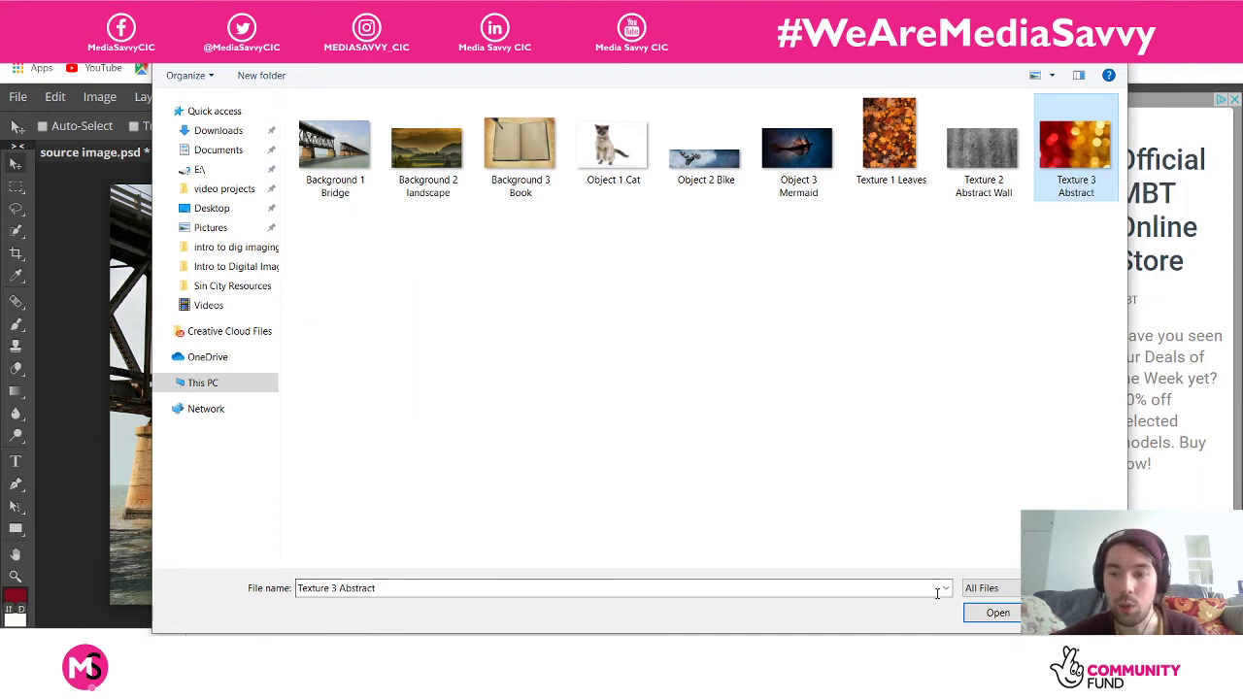
{"action": "left_click", "coordinate": [888, 181]}
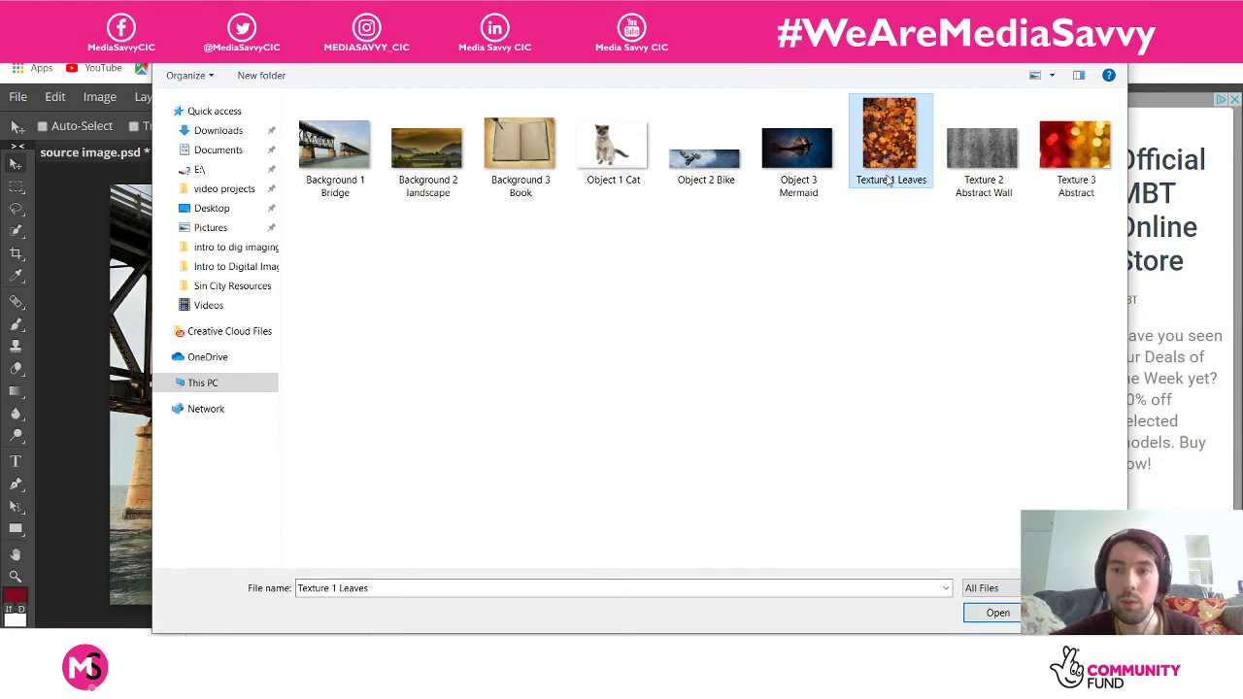
{"action": "left_click", "coordinate": [1077, 198]}
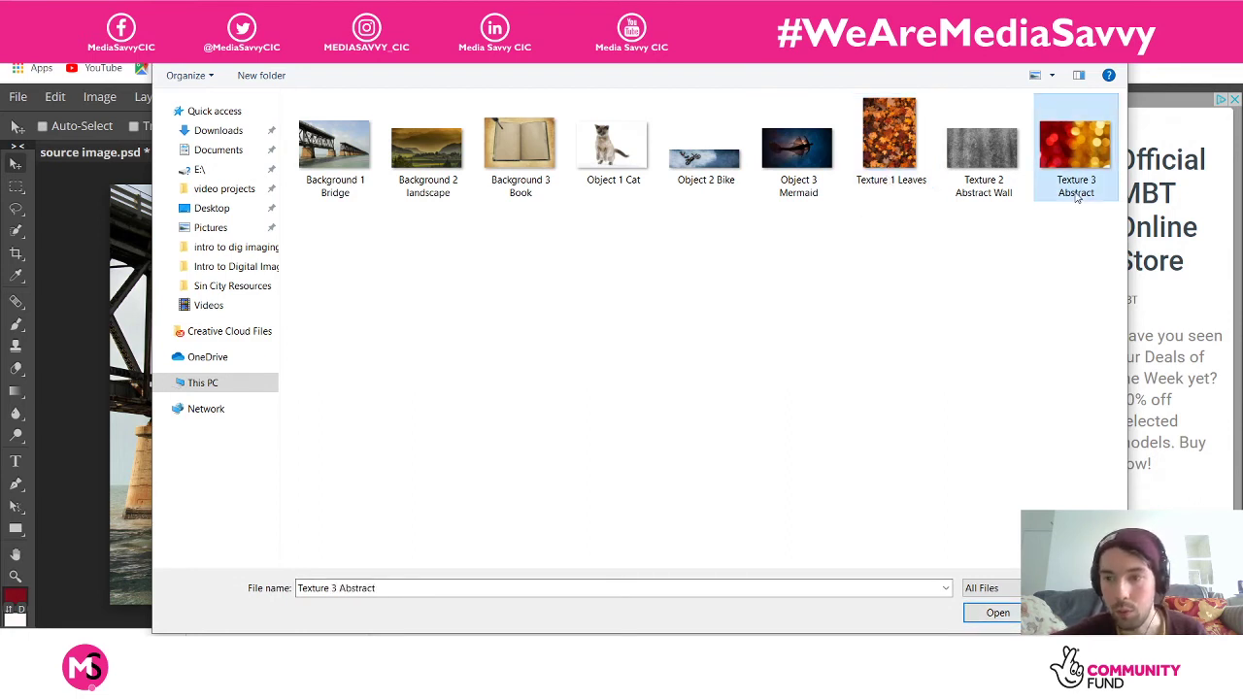
Open Texture 3 Abstract as a new document and Select All on its canvas
{"action": "left_click", "coordinate": [994, 614]}
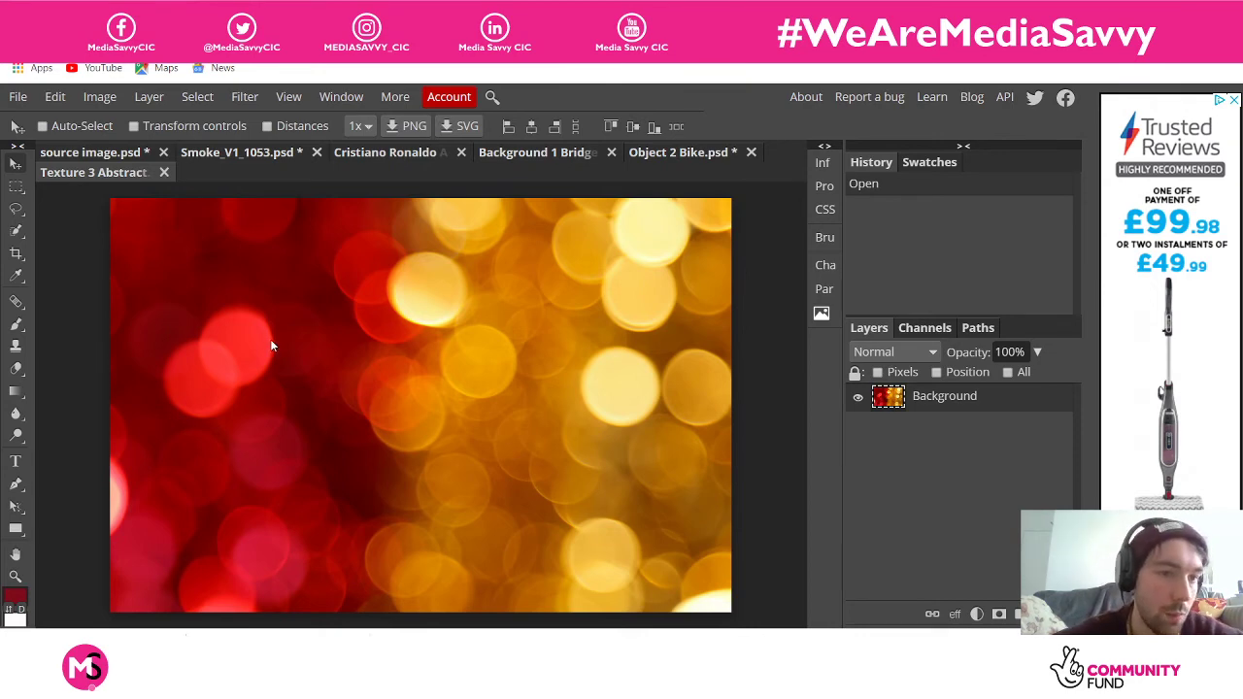
{"action": "left_click", "coordinate": [197, 96]}
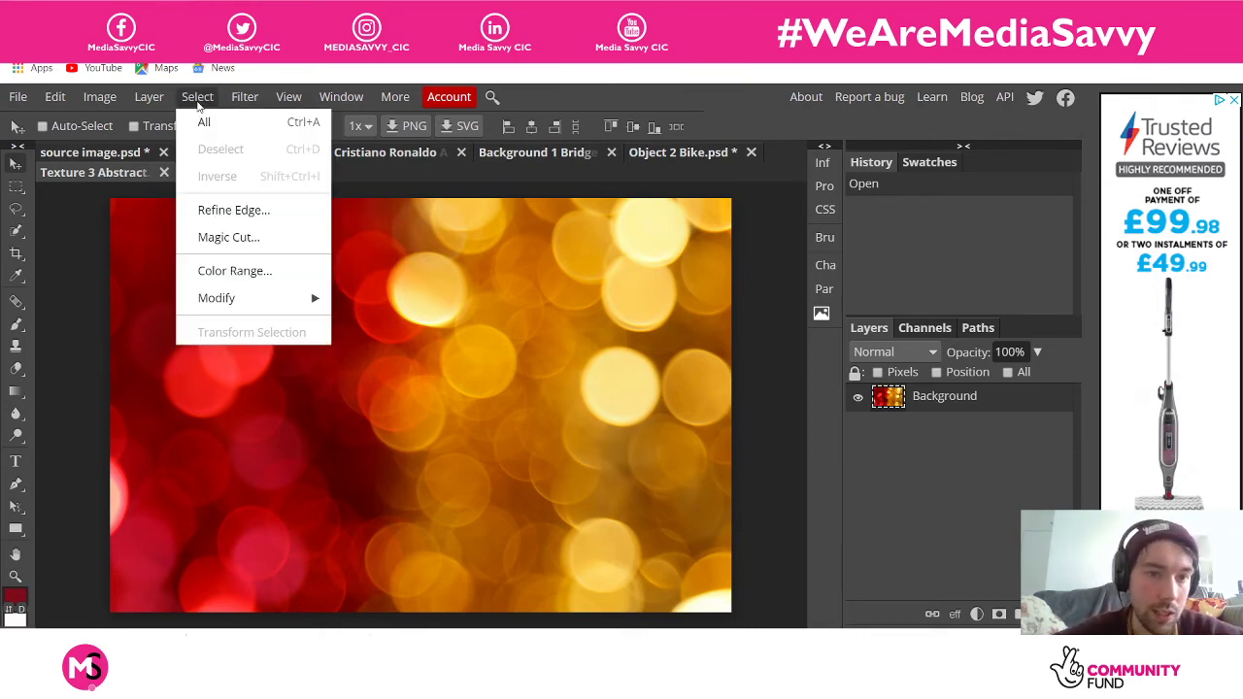
{"action": "left_click", "coordinate": [201, 122]}
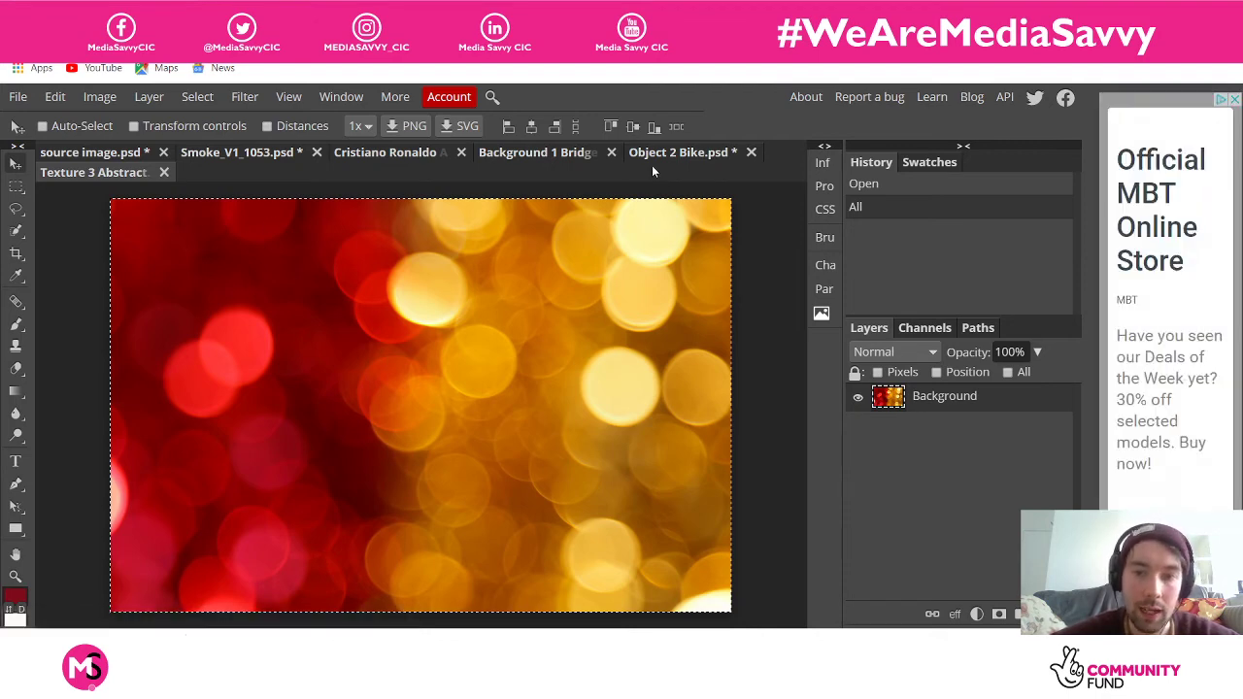
Paste a second rider into Background 1 Bridge as Layer 1, scaled to about 26% above Bike
{"action": "left_click", "coordinate": [560, 153]}
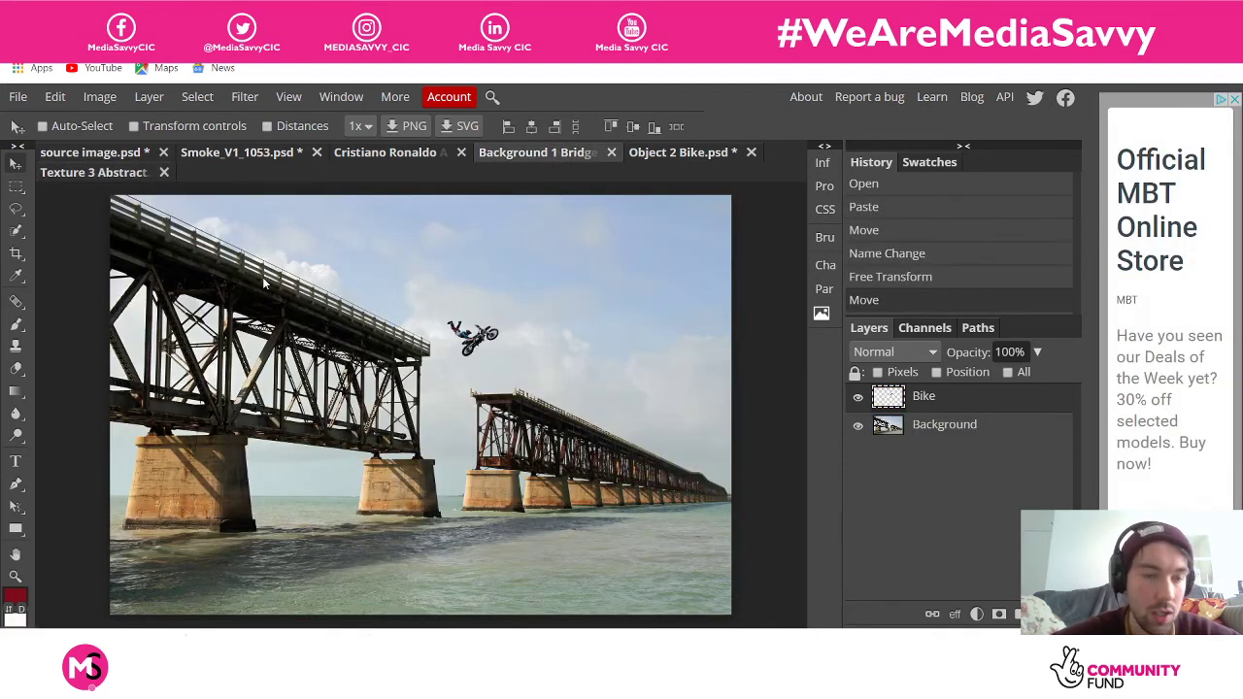
{"action": "left_click", "coordinate": [55, 96]}
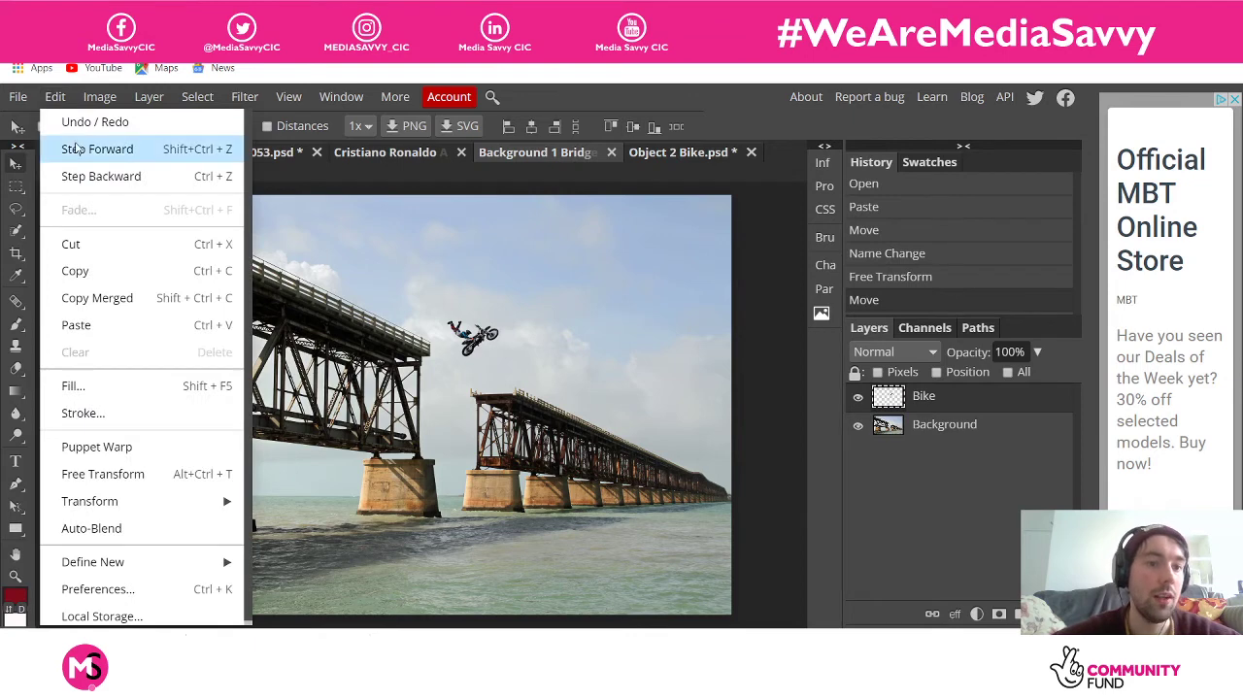
{"action": "left_click", "coordinate": [123, 324]}
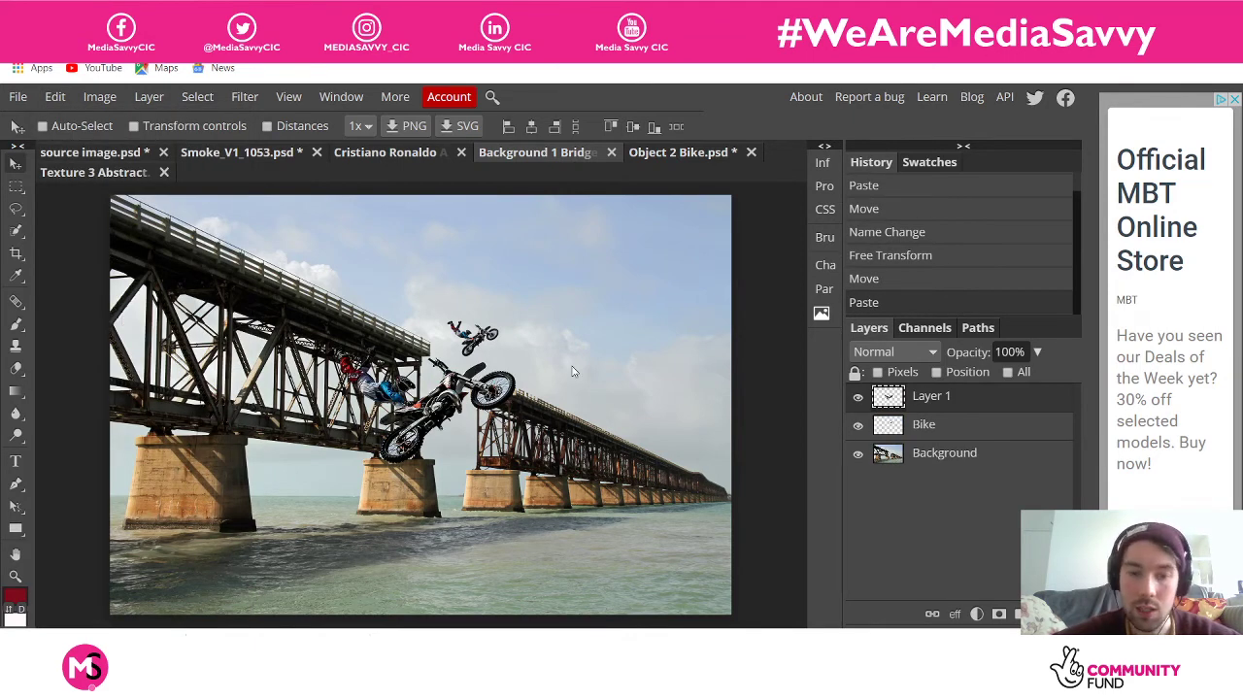
{"action": "left_click_drag", "start_coordinate": [463, 387], "coordinate": [552, 416]}
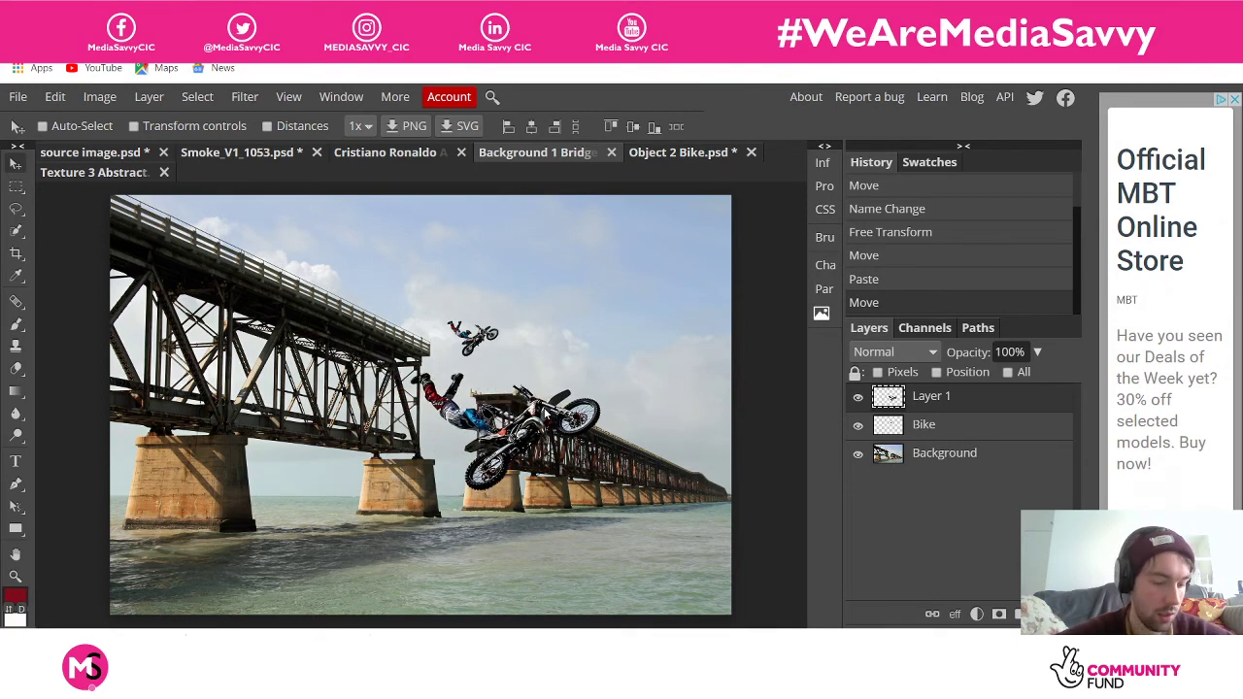
{"action": "key", "text": "ctrl+t"}
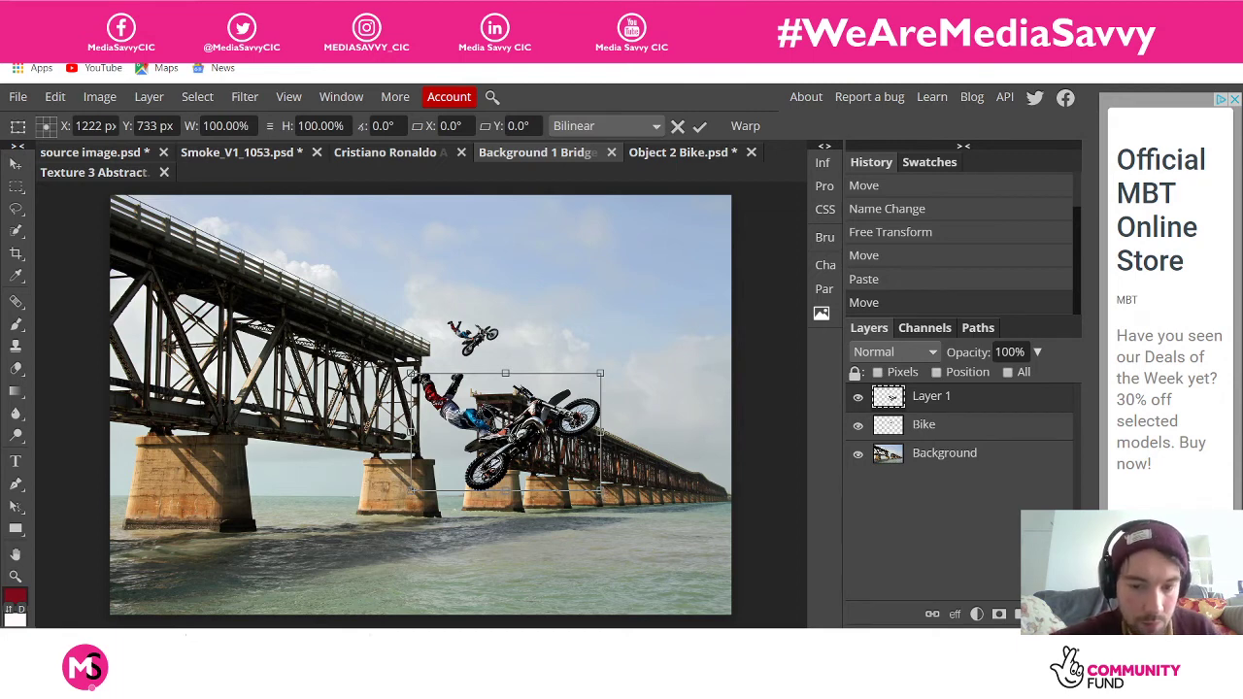
{"action": "left_click_drag", "start_coordinate": [600, 492], "coordinate": [507, 303]}
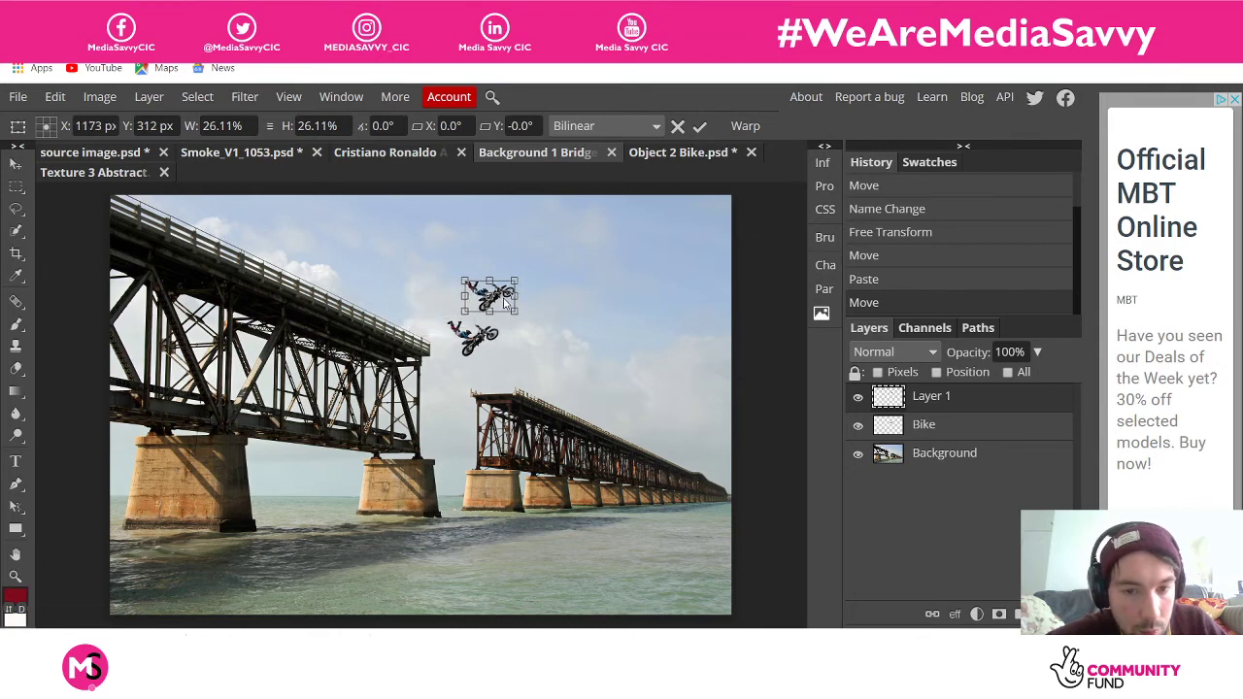
{"action": "left_click", "coordinate": [700, 126]}
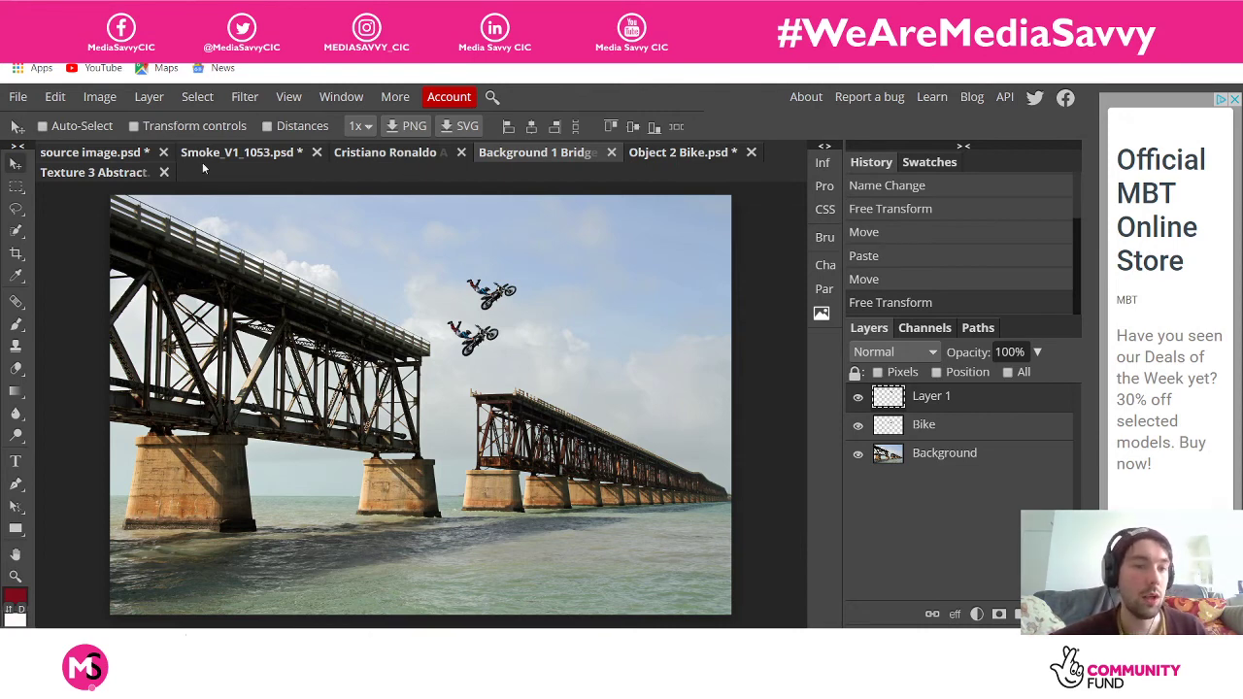
Copy the whole Texture 3 Abstract bokeh image and return to the Background 1 Bridge composite
{"action": "left_click", "coordinate": [101, 175]}
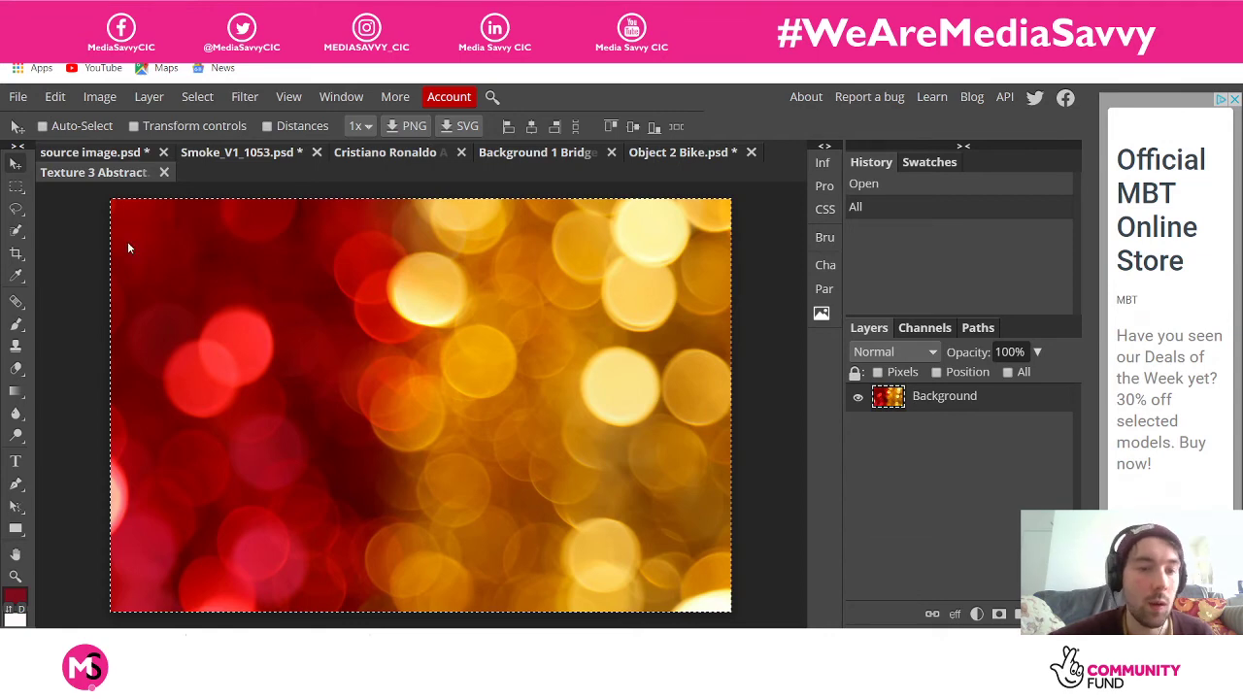
{"action": "left_click", "coordinate": [56, 97]}
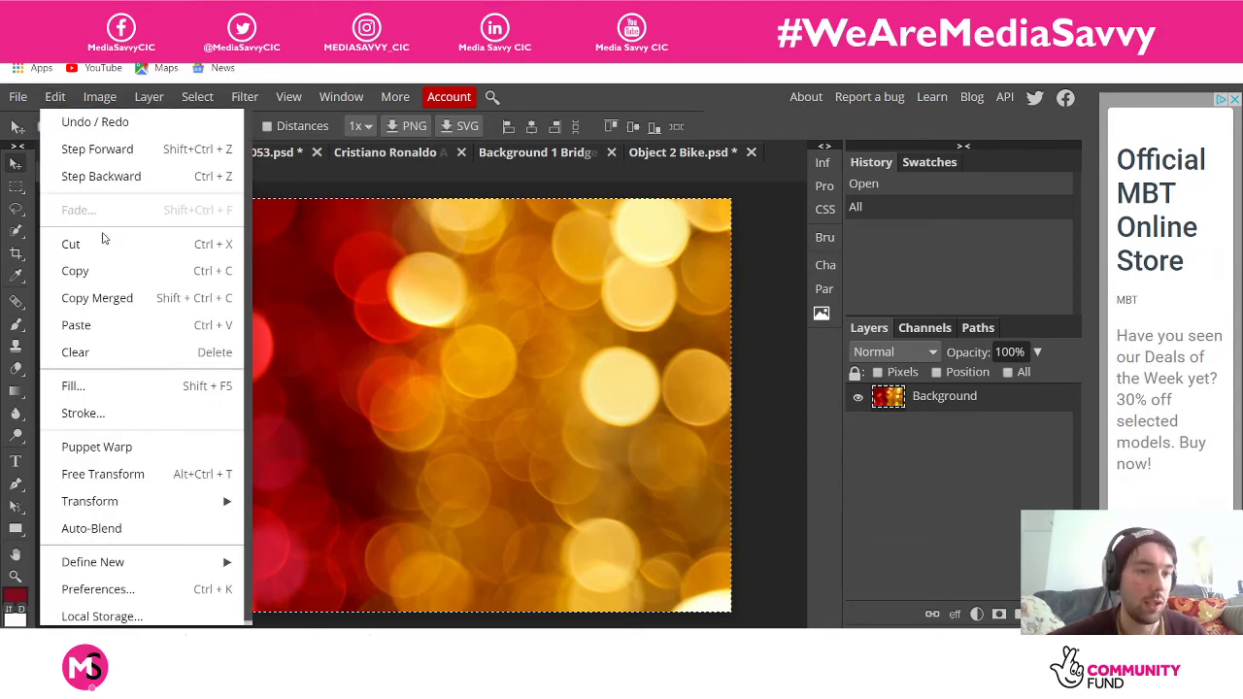
{"action": "left_click", "coordinate": [109, 274]}
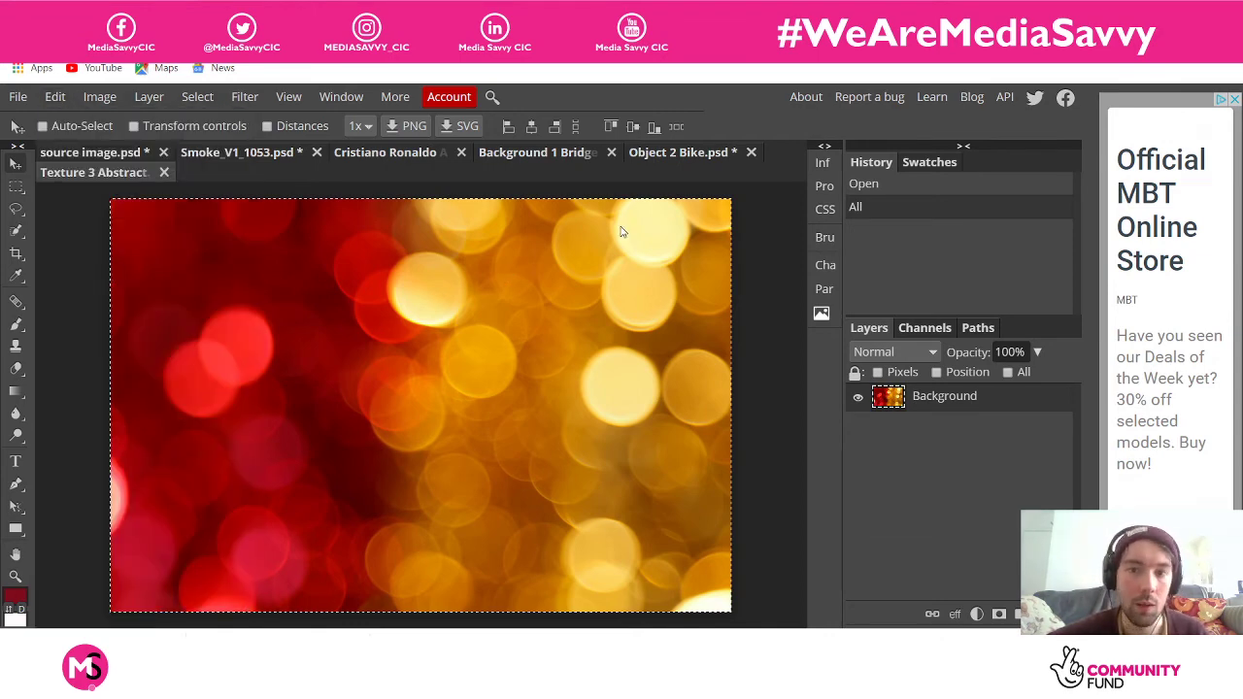
{"action": "left_click", "coordinate": [553, 156]}
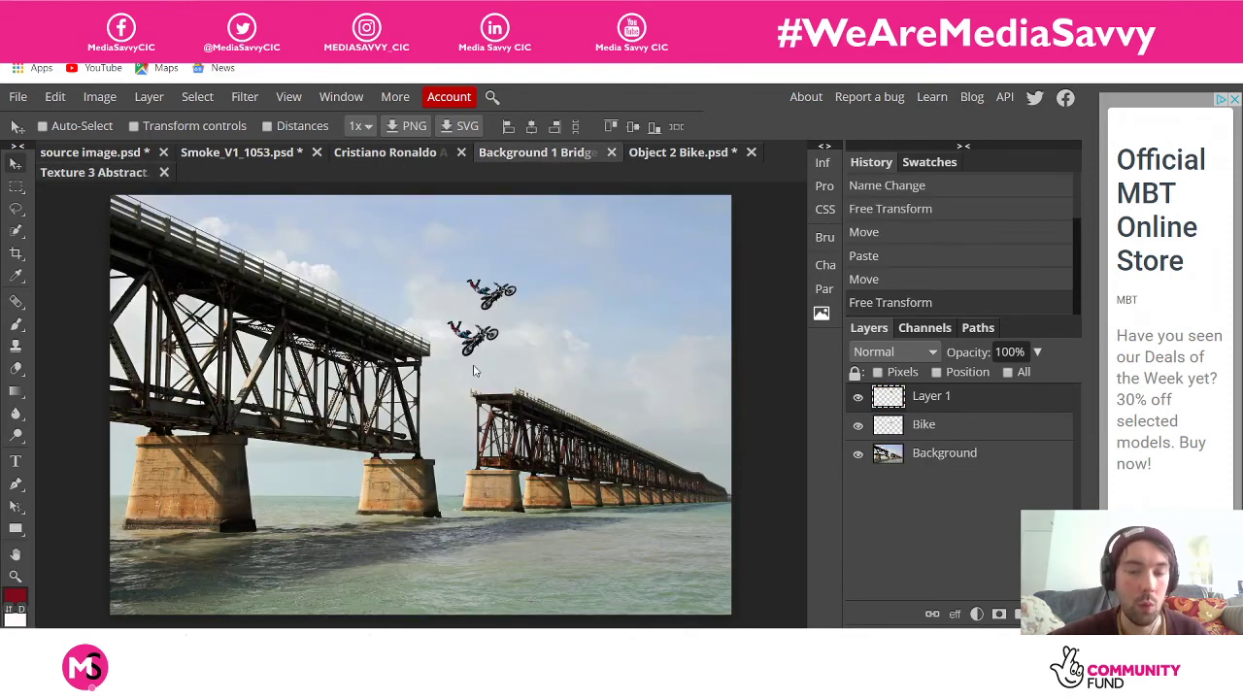
{"action": "left_click", "coordinate": [56, 97]}
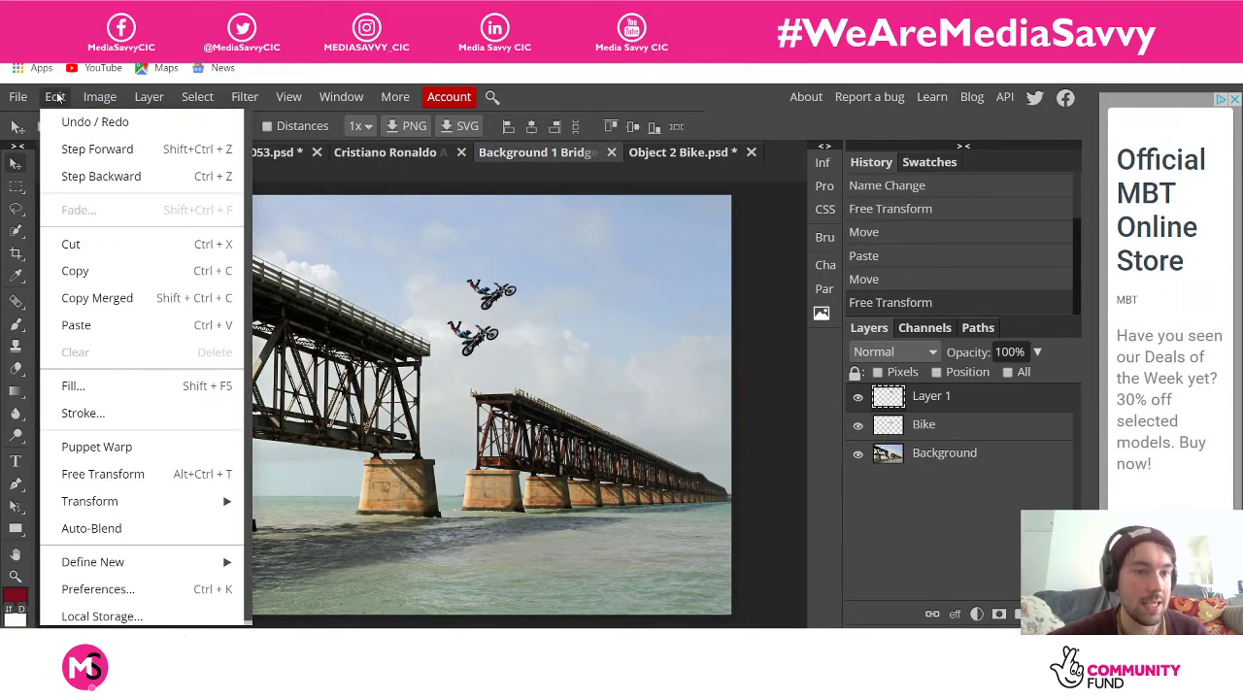
Paste the bokeh as Layer 2 and Free Transform it to fill the whole canvas
{"action": "left_click", "coordinate": [78, 325]}
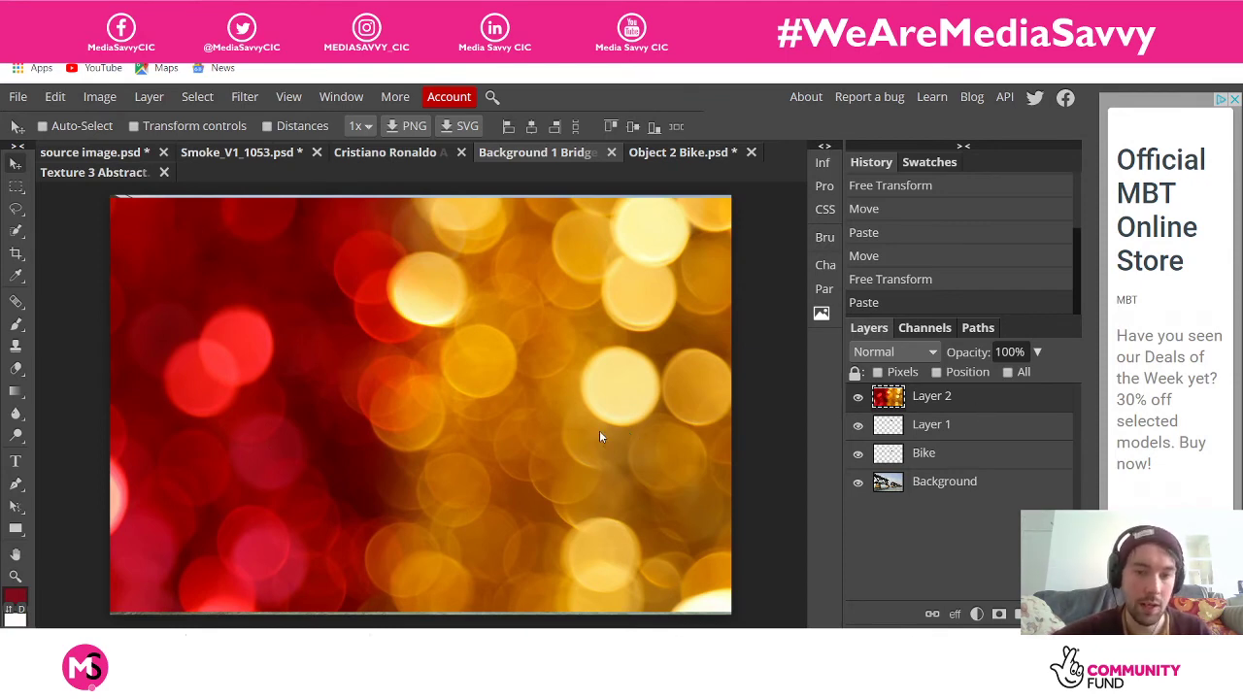
{"action": "key", "text": "ctrl+t"}
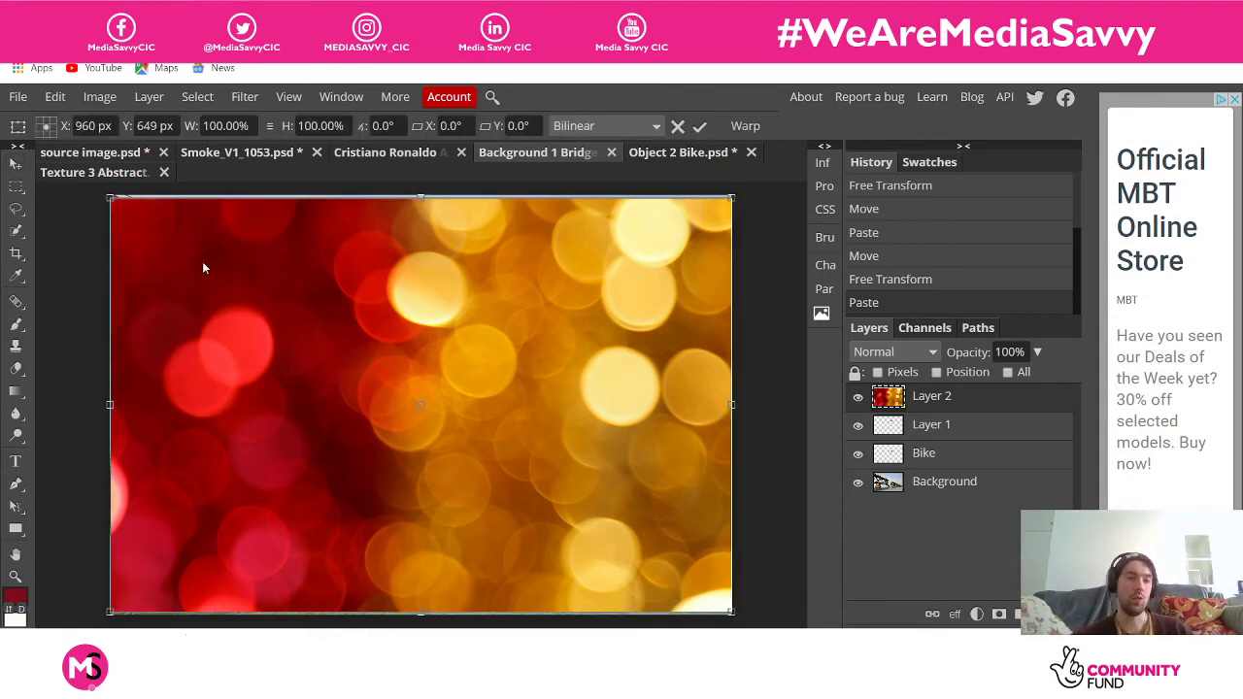
{"action": "left_click_drag", "start_coordinate": [115, 198], "coordinate": [115, 190]}
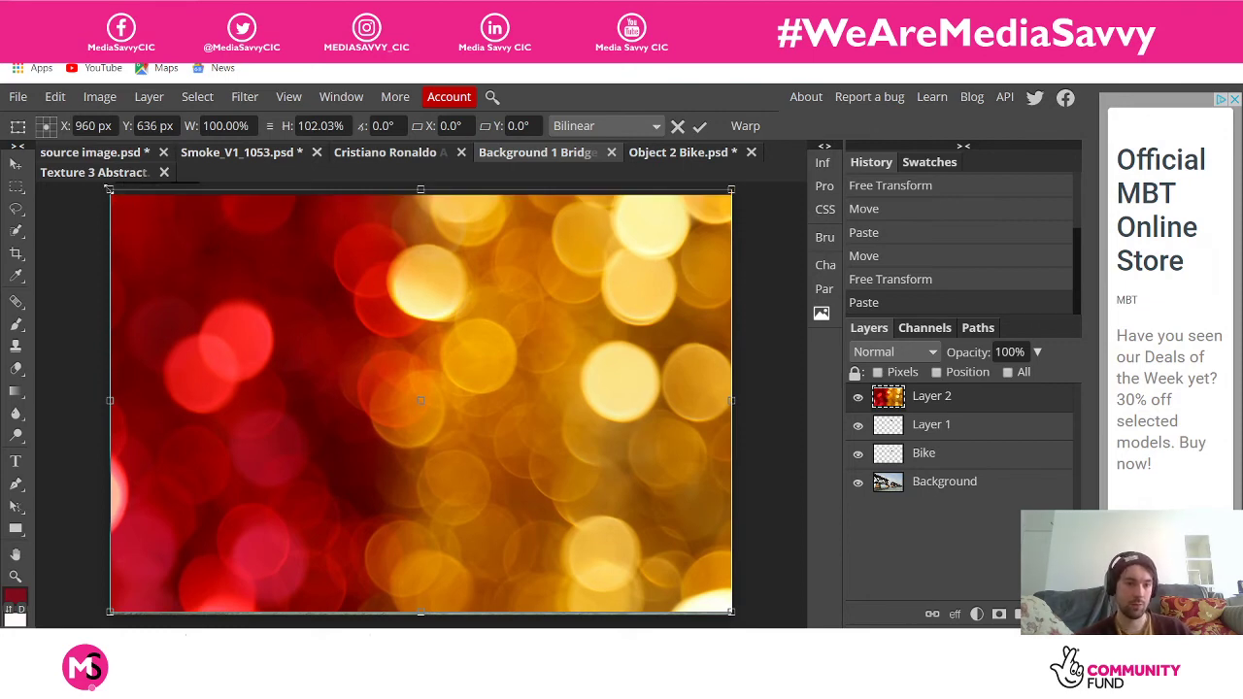
{"action": "left_click_drag", "start_coordinate": [109, 613], "coordinate": [110, 616]}
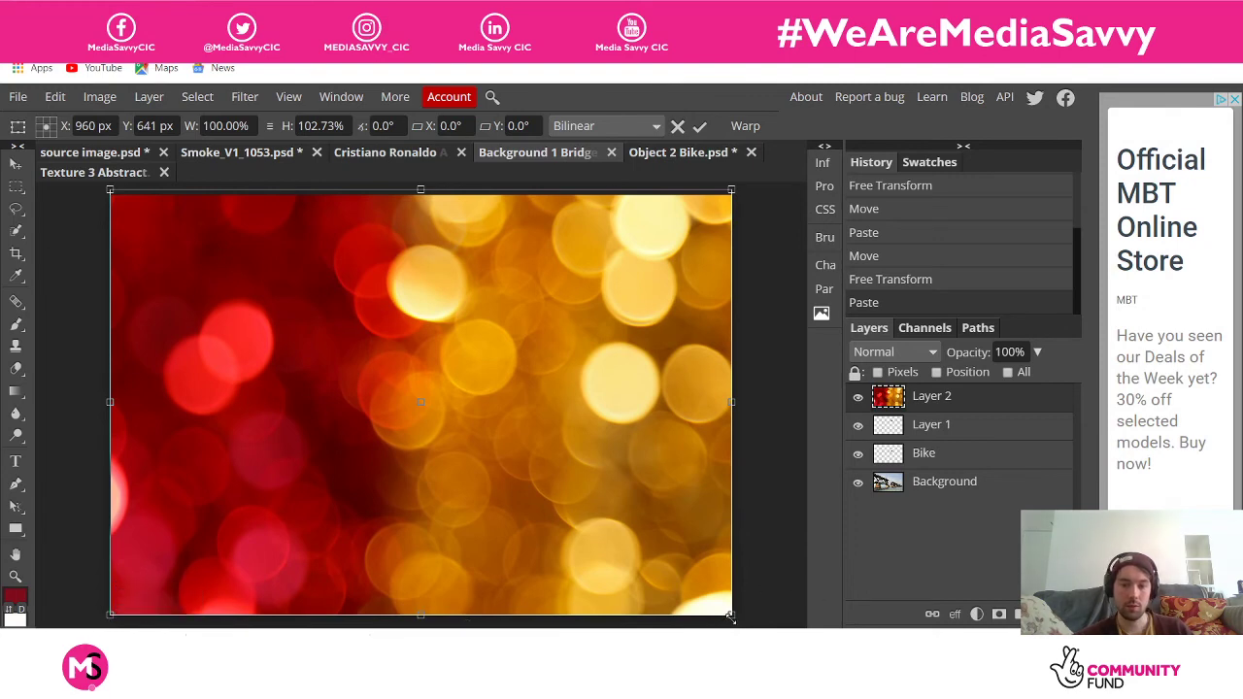
{"action": "left_click_drag", "start_coordinate": [733, 614], "coordinate": [737, 620]}
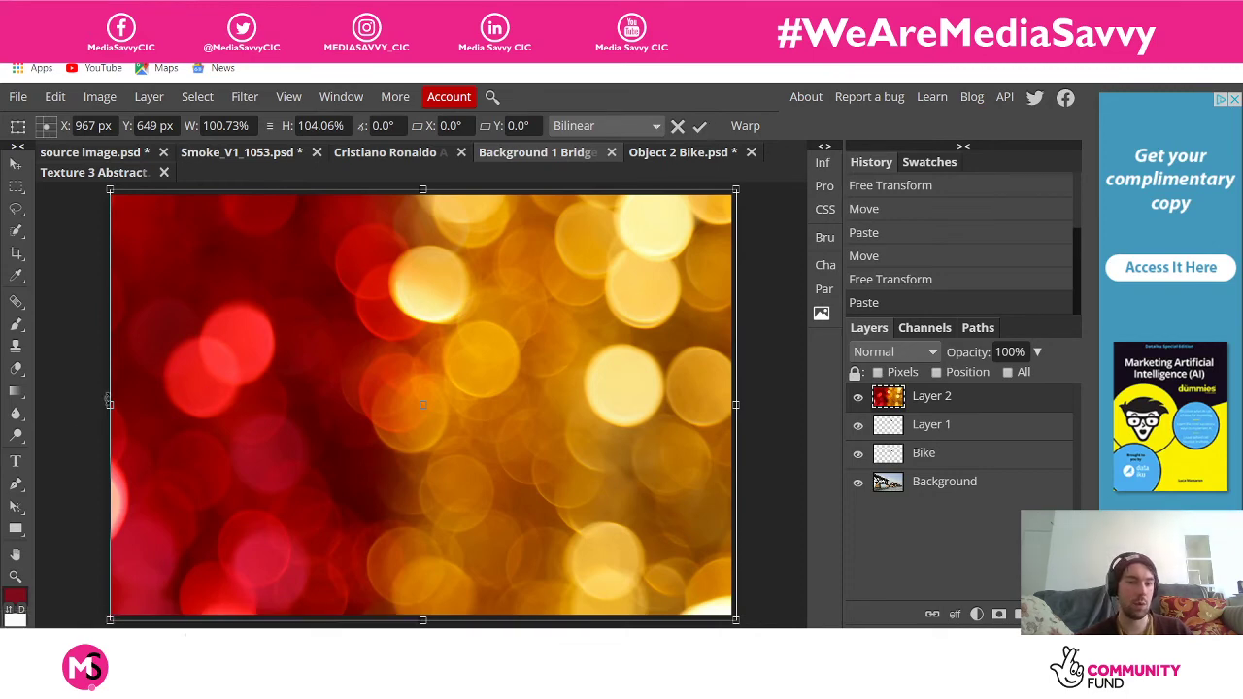
{"action": "left_click_drag", "start_coordinate": [107, 402], "coordinate": [103, 402]}
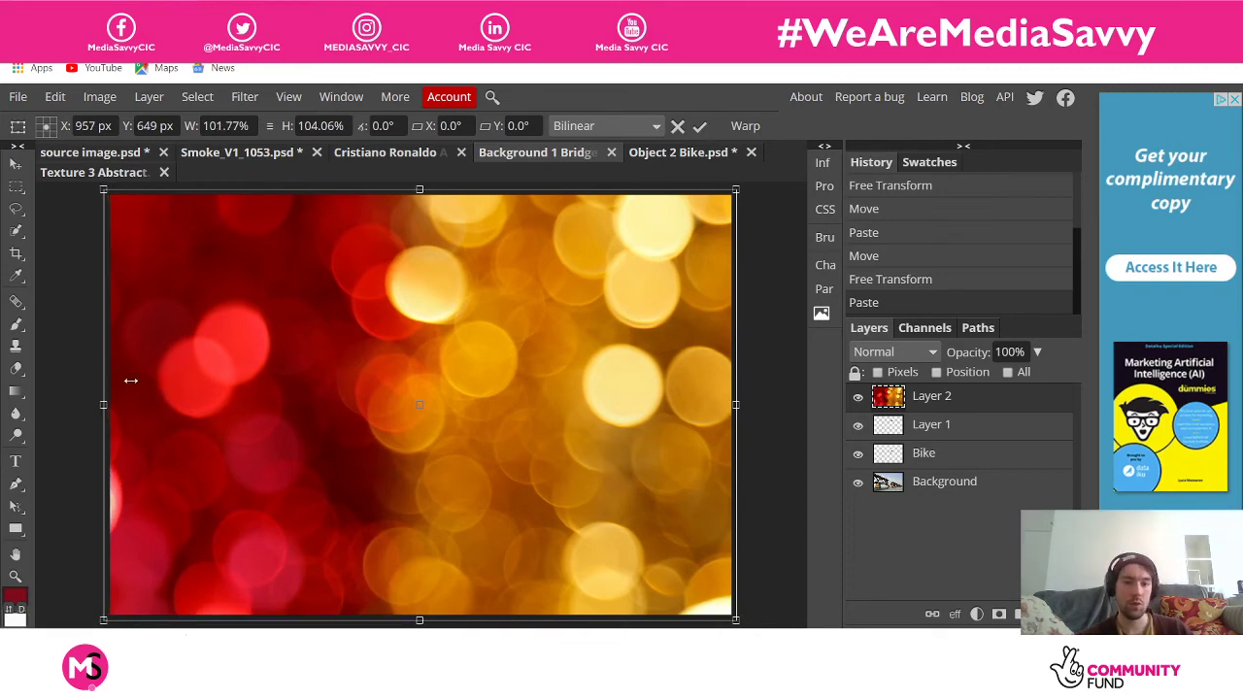
{"action": "left_click", "coordinate": [699, 126]}
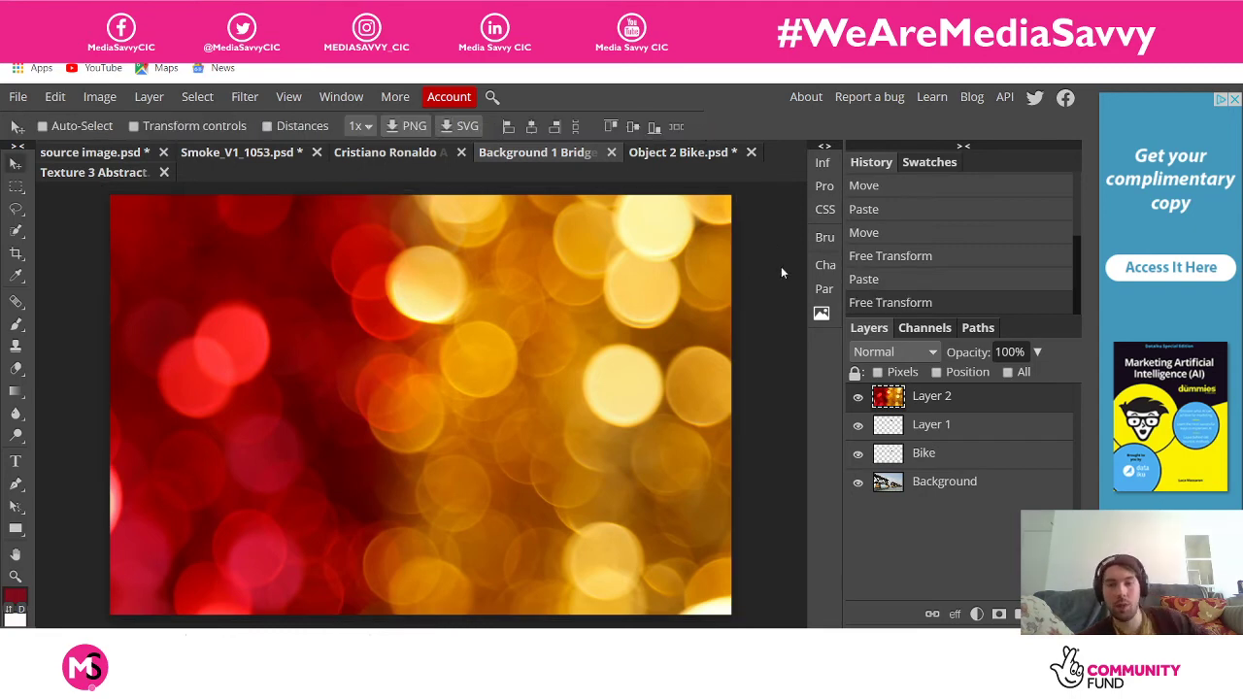
Try Darken, Multiply, Lighten and Screen blend modes on the bokeh Layer 2
{"action": "left_click", "coordinate": [875, 353]}
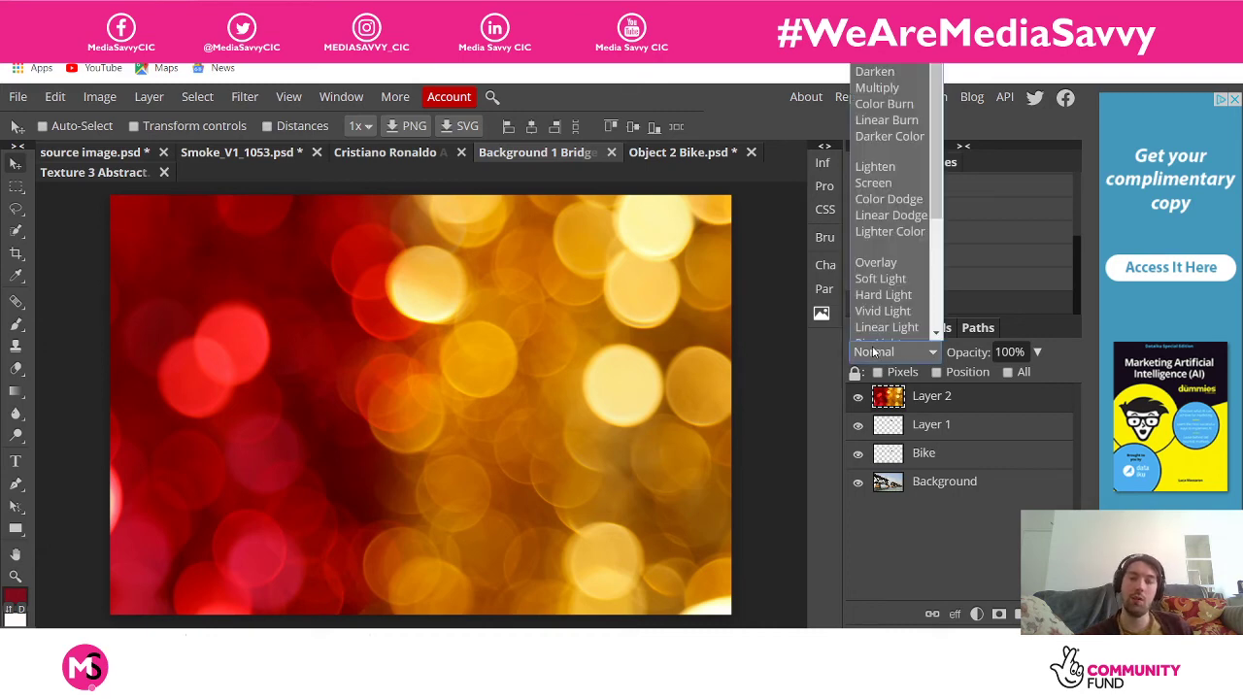
{"action": "left_click", "coordinate": [874, 72]}
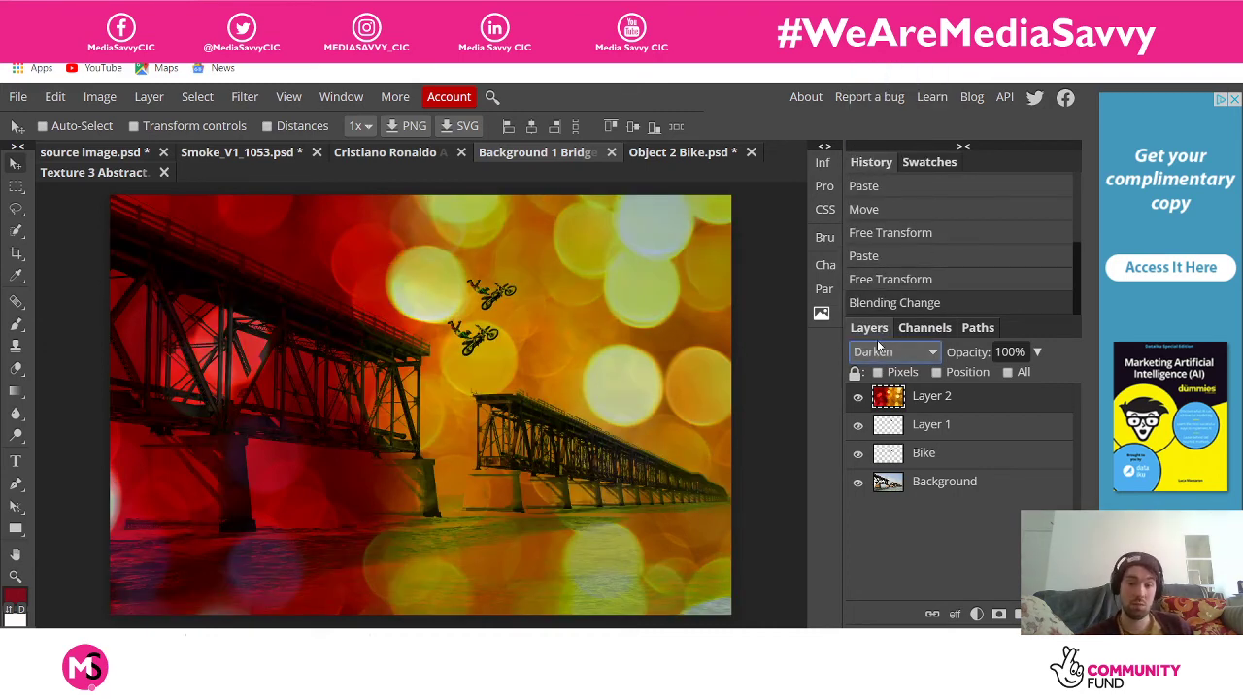
{"action": "left_click", "coordinate": [879, 353]}
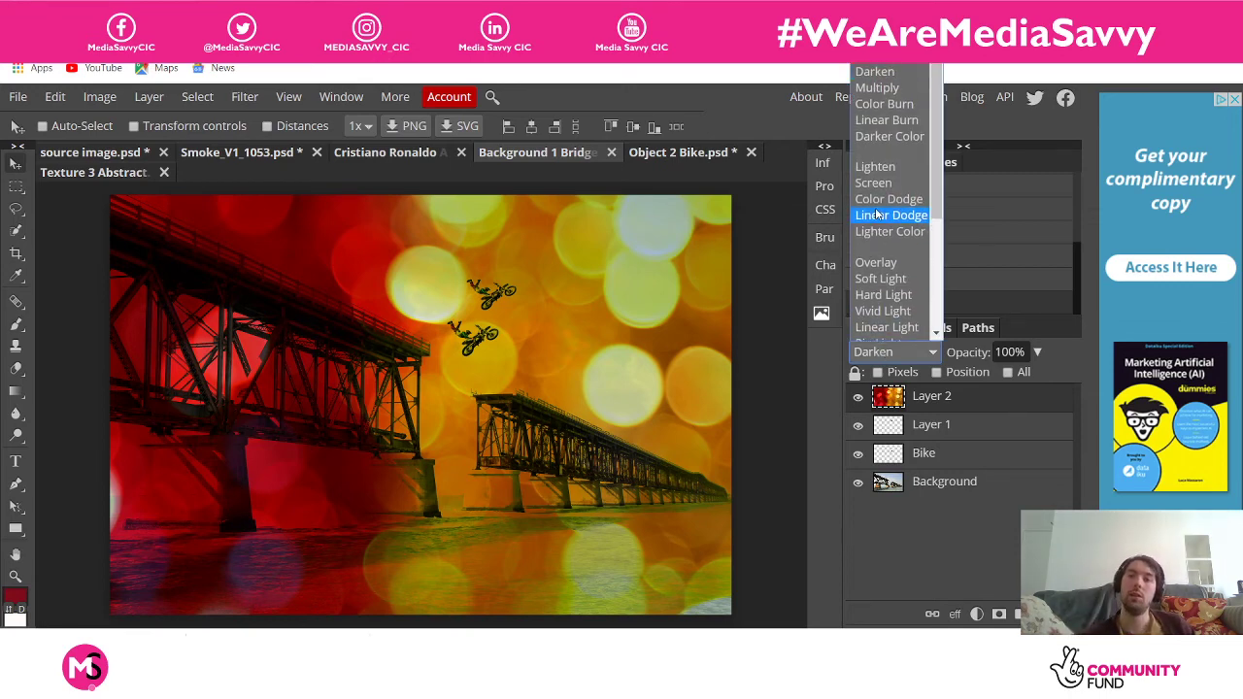
{"action": "left_click", "coordinate": [888, 88]}
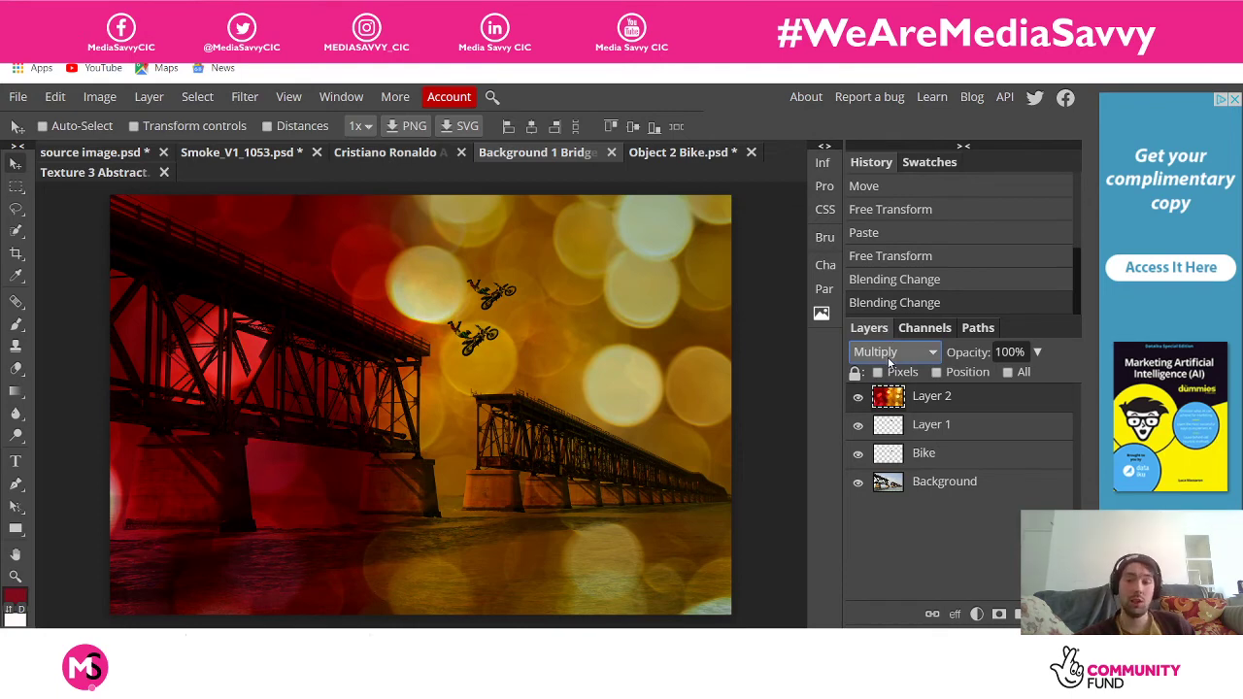
{"action": "left_click", "coordinate": [890, 362]}
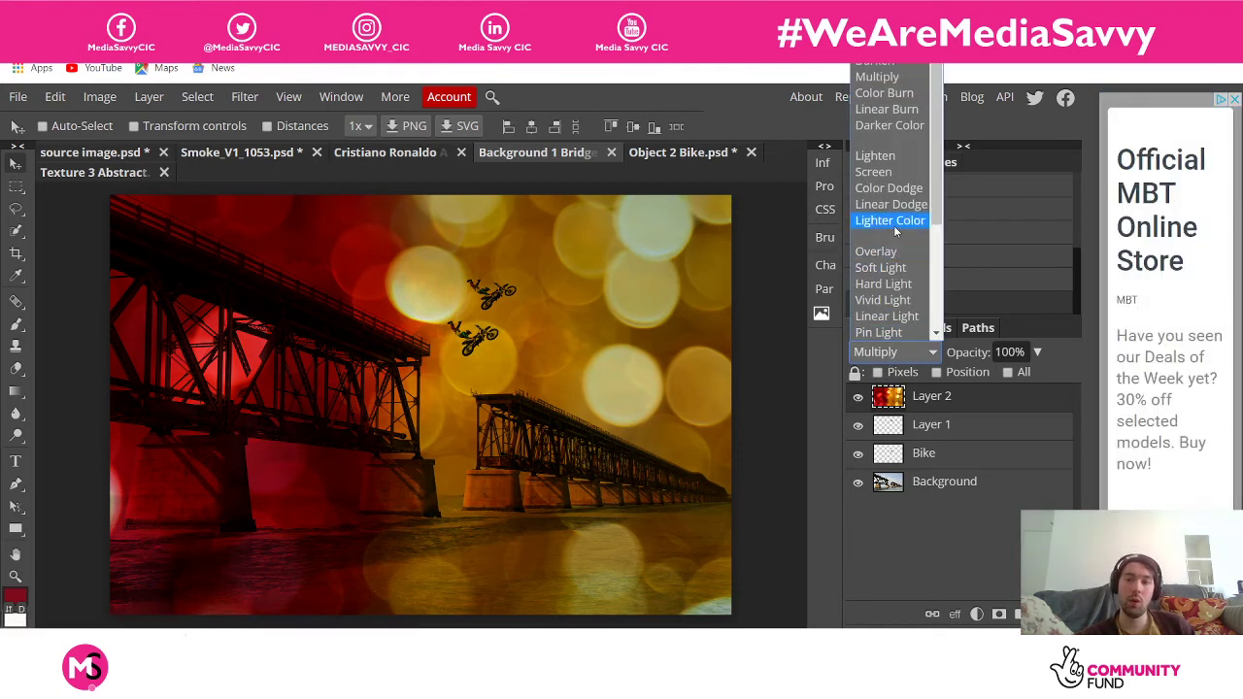
{"action": "key", "text": "Escape"}
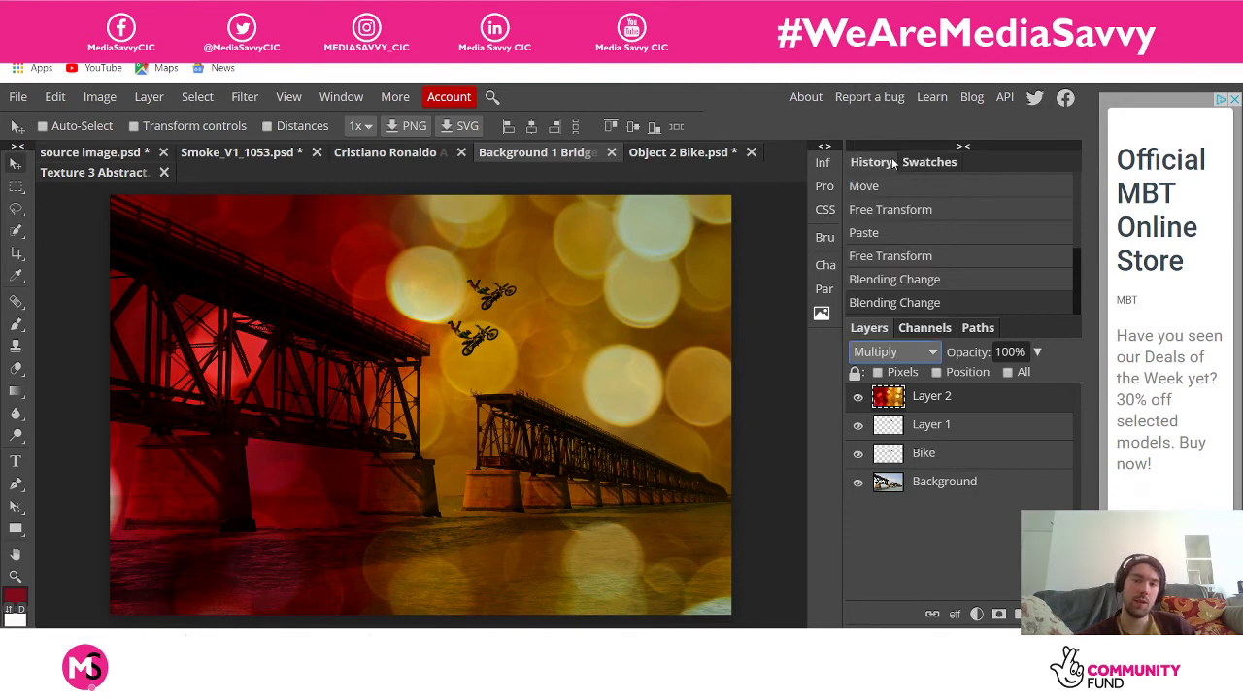
{"action": "left_click", "coordinate": [891, 356]}
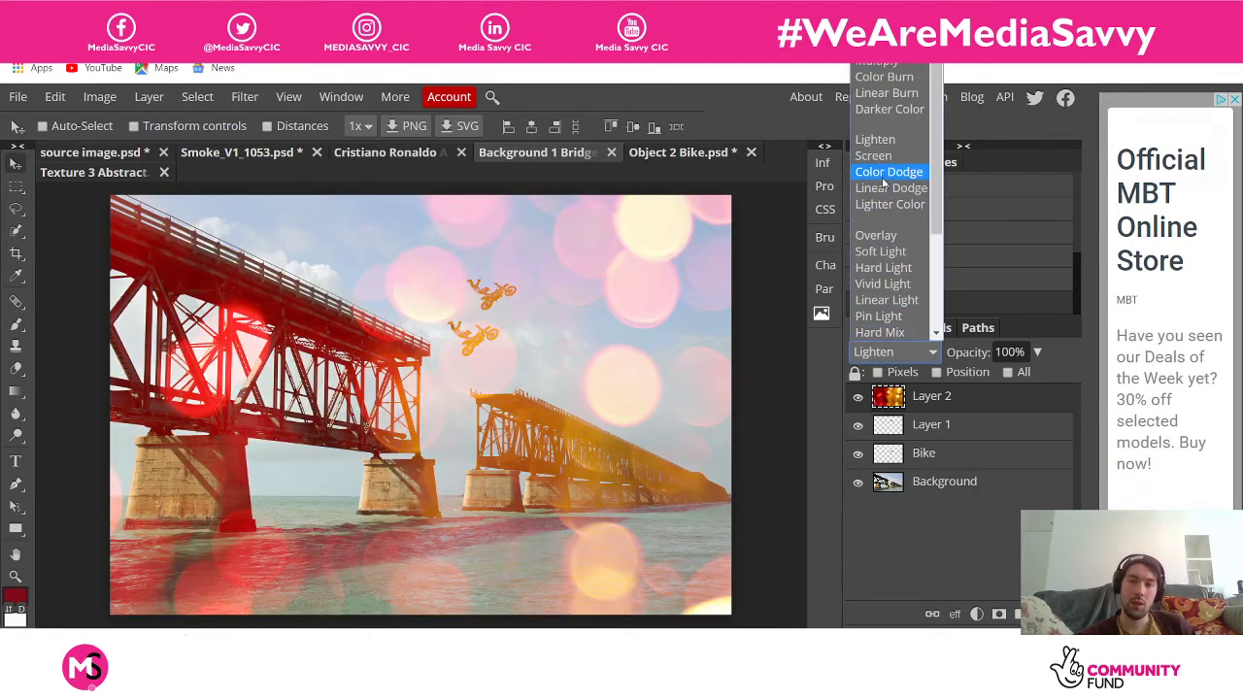
{"action": "left_click", "coordinate": [875, 156]}
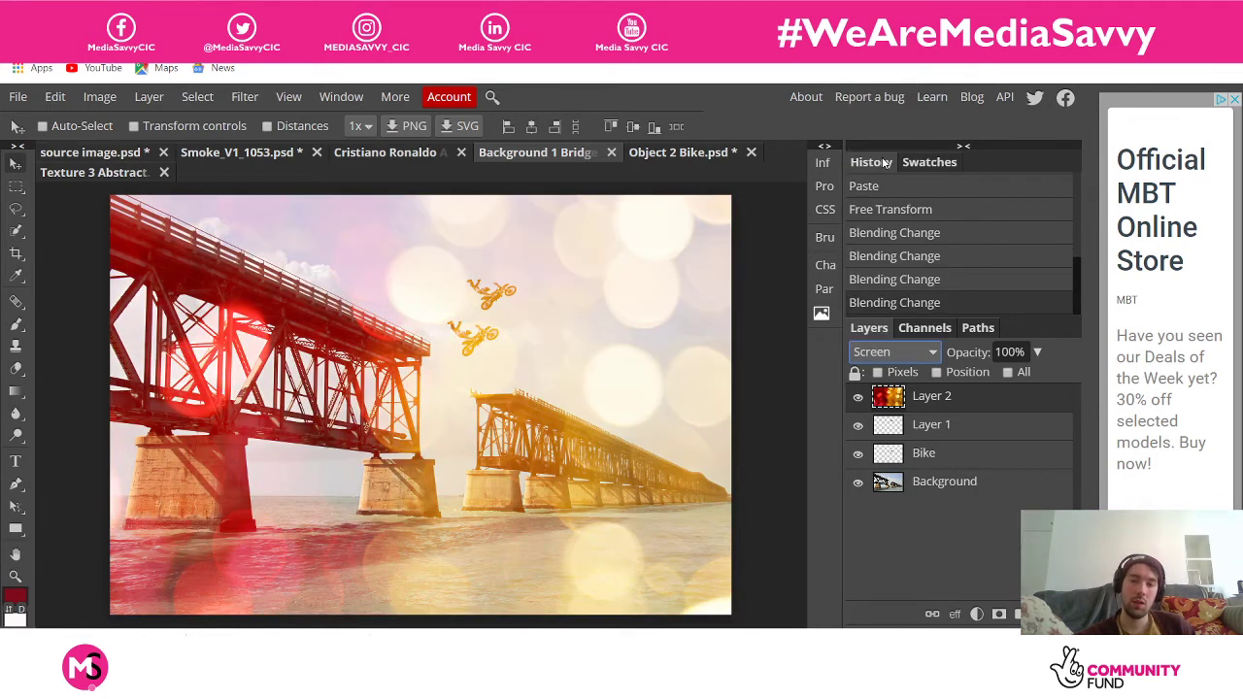
Try Color Dodge, Linear Dodge and Lighter Color, then set the bokeh layer to Soft Light
{"action": "left_click", "coordinate": [892, 352]}
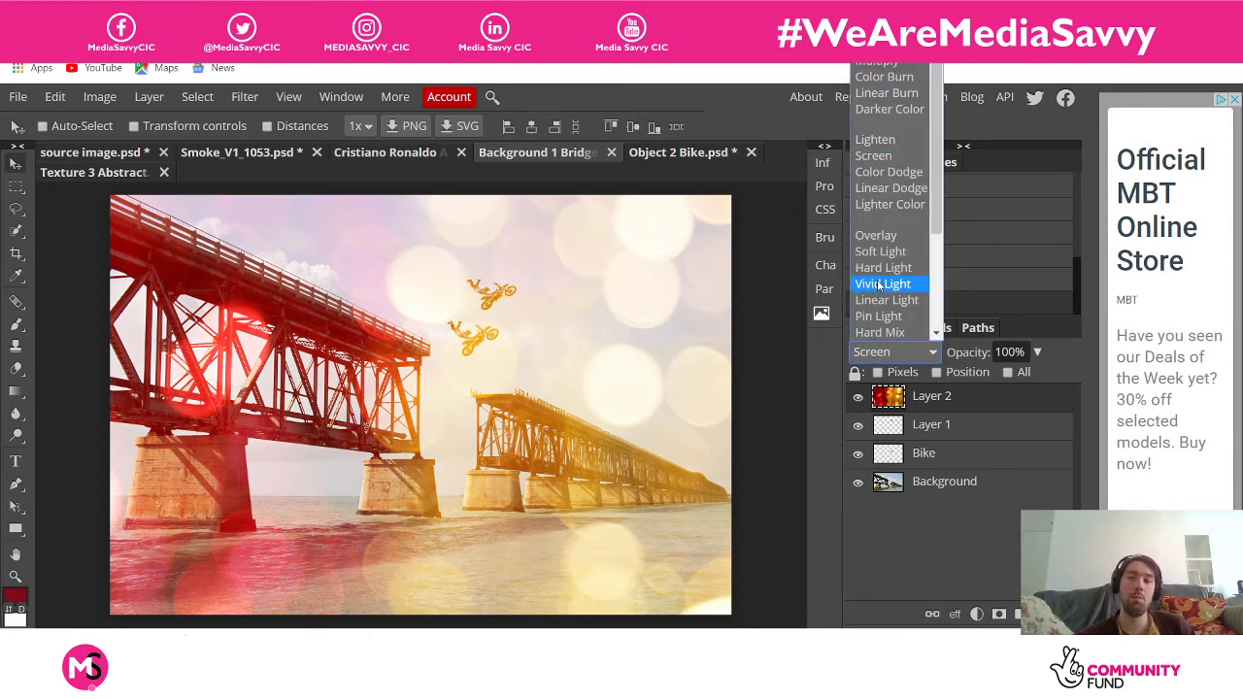
{"action": "left_click", "coordinate": [886, 173]}
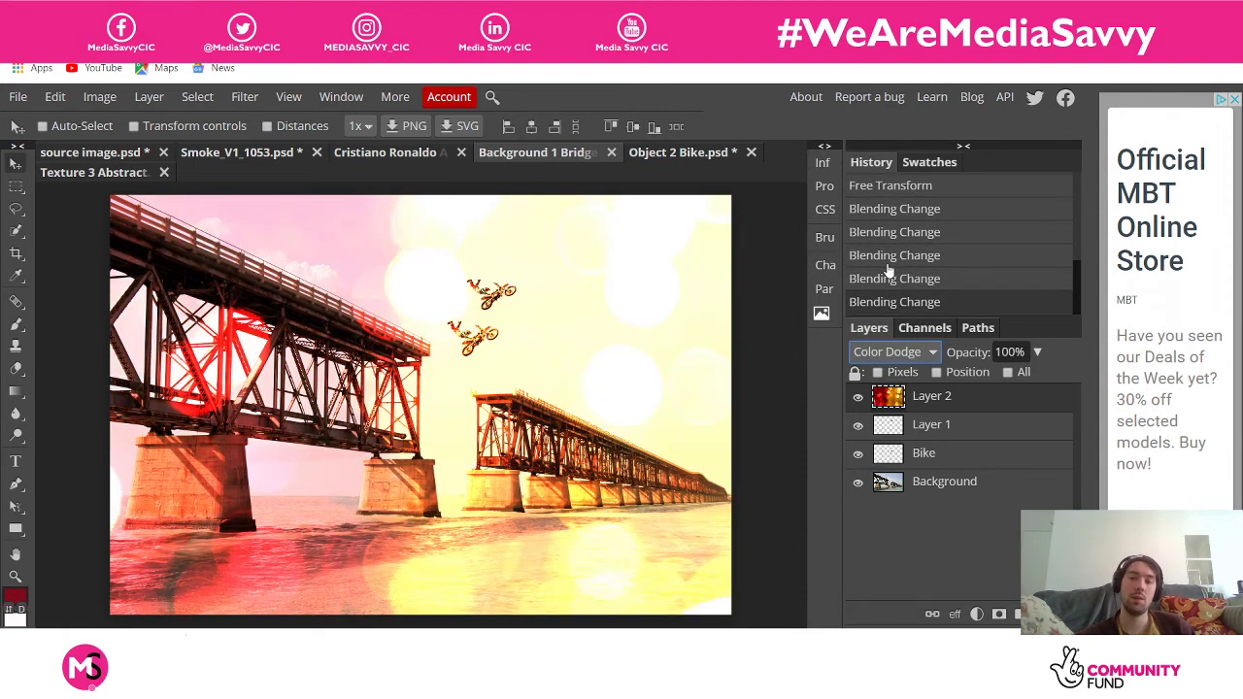
{"action": "left_click", "coordinate": [883, 353]}
{"action": "left_click", "coordinate": [879, 187]}
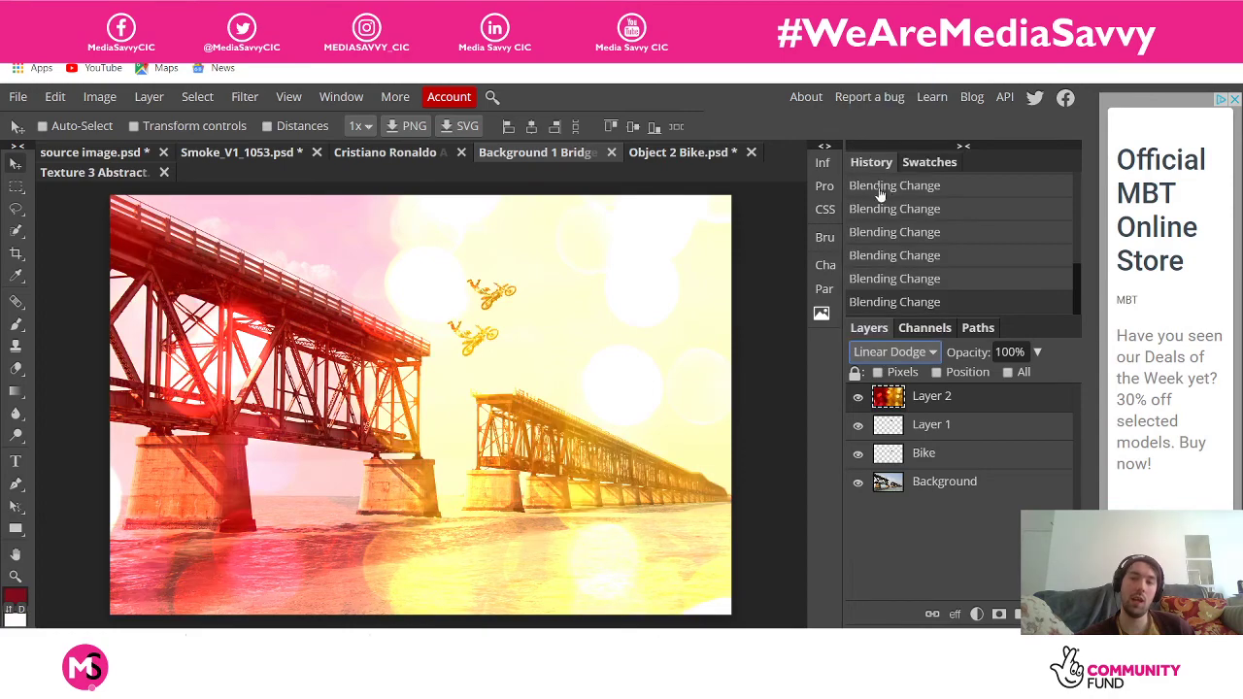
{"action": "left_click", "coordinate": [888, 352]}
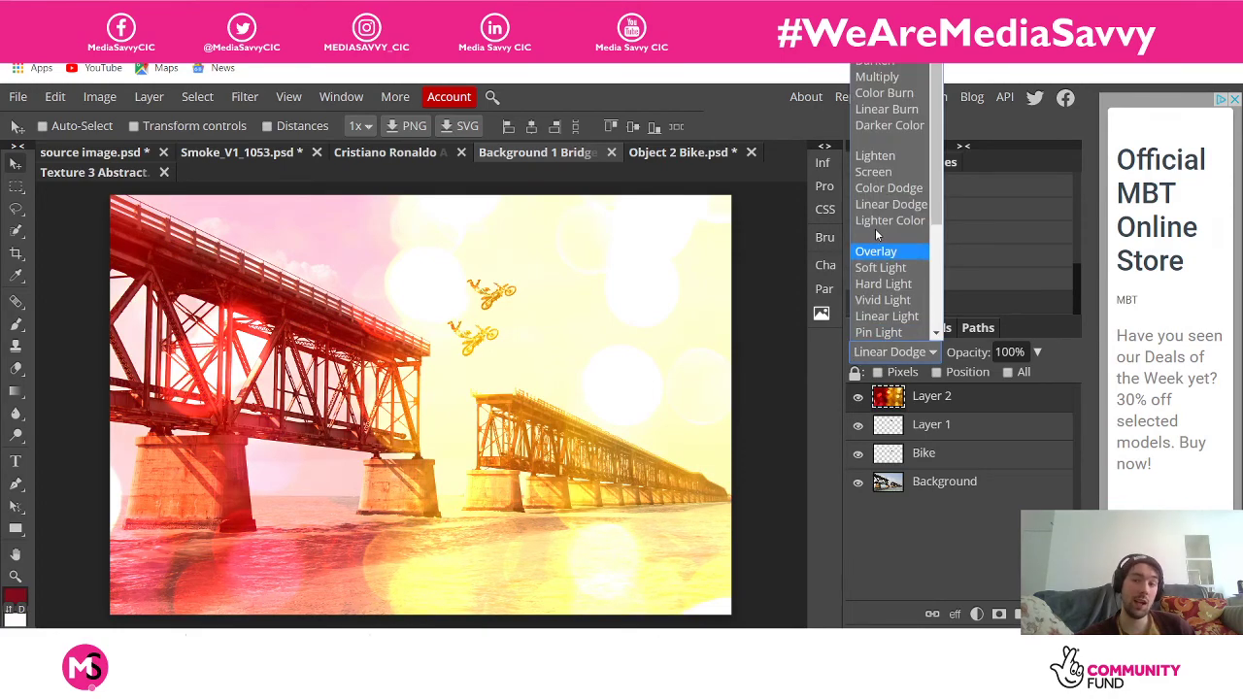
{"action": "left_click", "coordinate": [879, 220]}
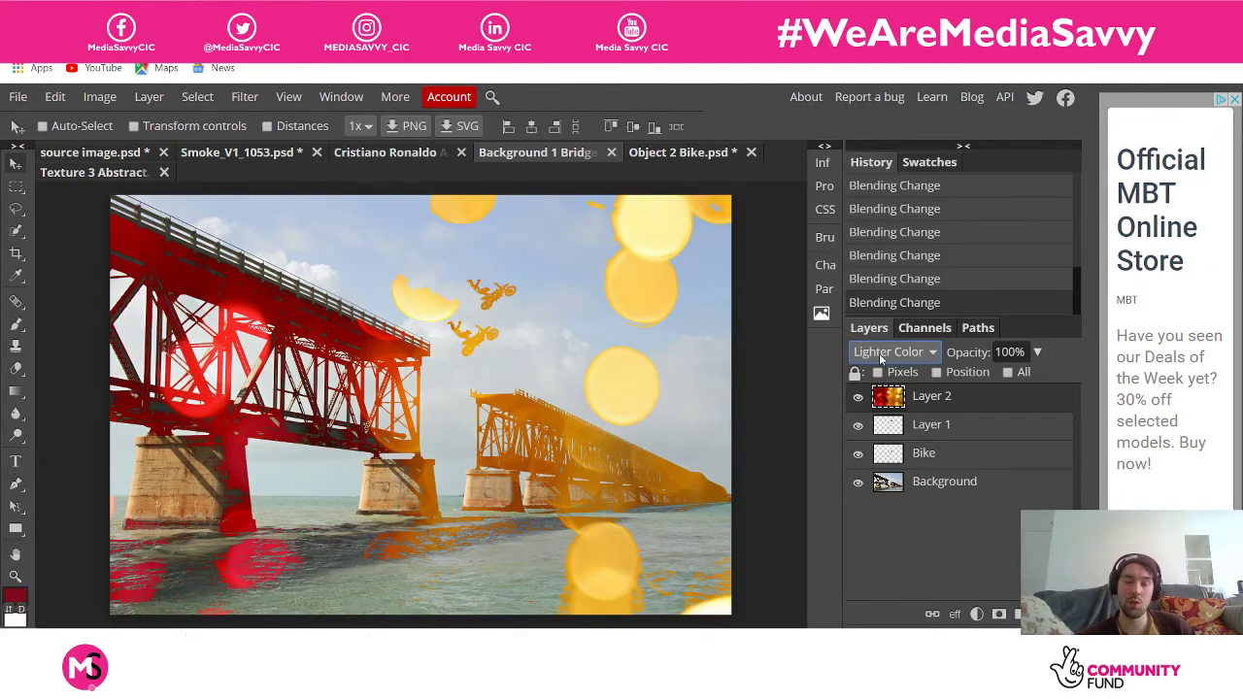
{"action": "left_click", "coordinate": [886, 355]}
{"action": "scroll", "coordinate": [884, 291], "scroll_direction": "down", "scroll_amount": 4}
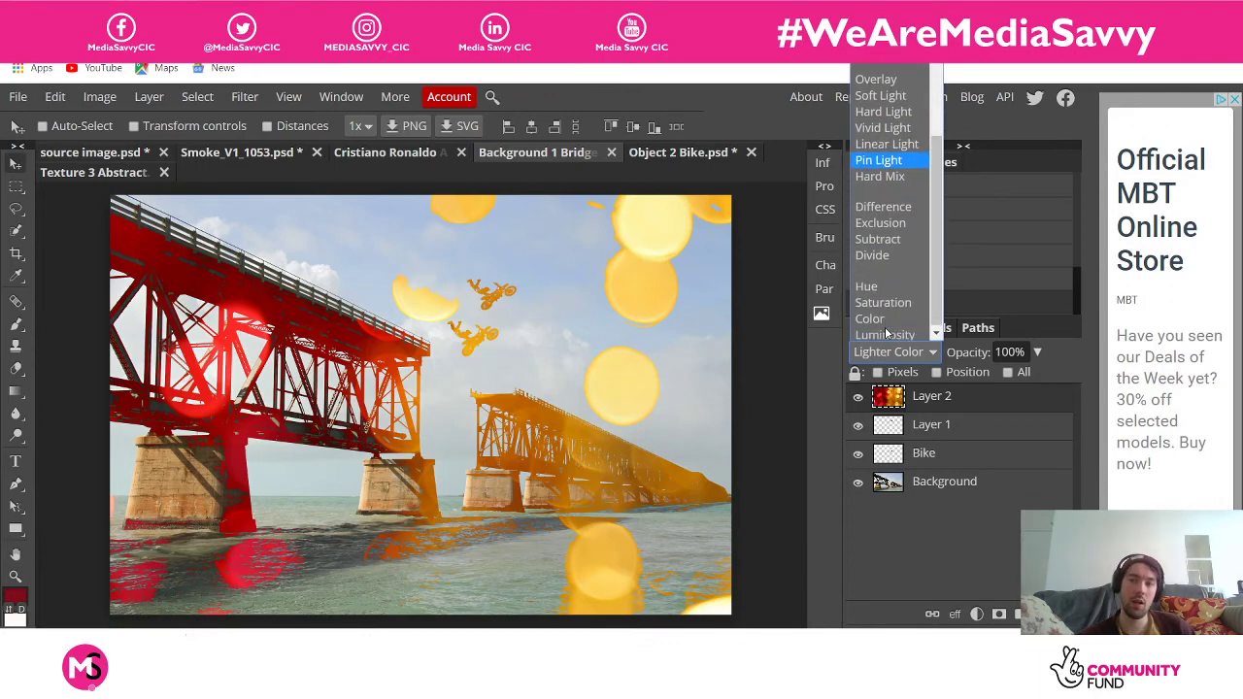
{"action": "left_click", "coordinate": [888, 94]}
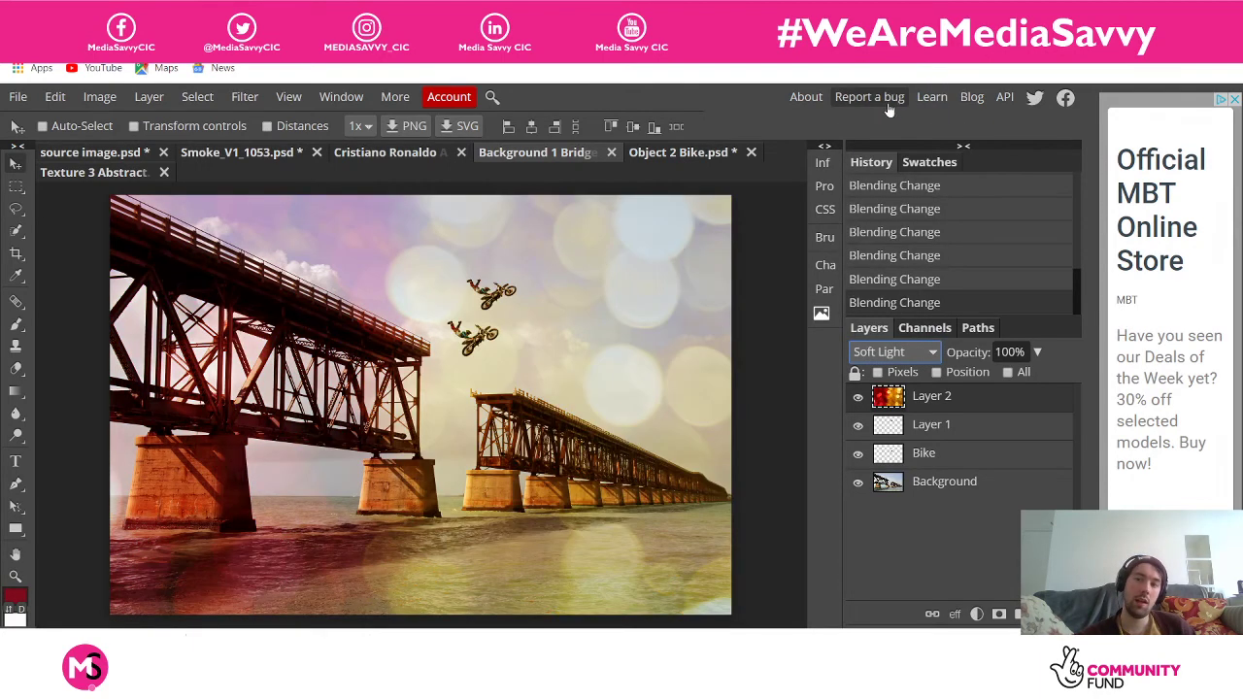
{"action": "left_click", "coordinate": [886, 352]}
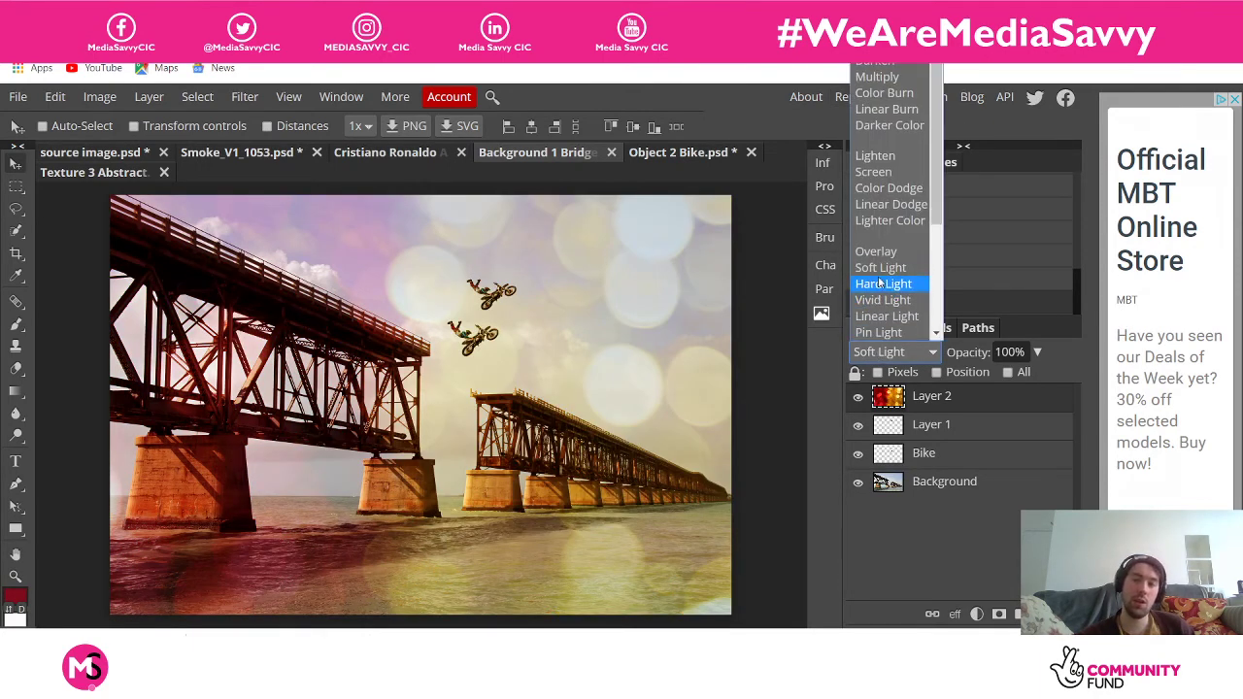
{"action": "scroll", "coordinate": [883, 253], "scroll_direction": "down", "scroll_amount": 2}
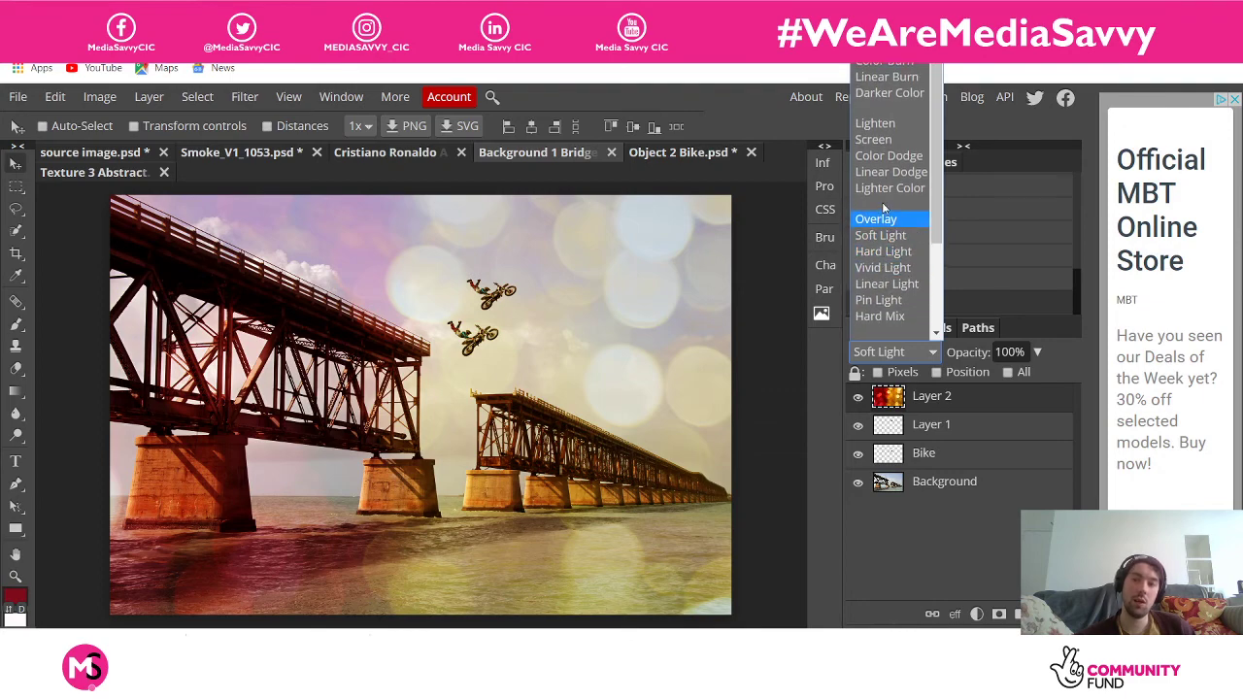
Try Lighten, Difference, Pin Light and Hard Mix blend modes on the bokeh layer
{"action": "left_click", "coordinate": [893, 125]}
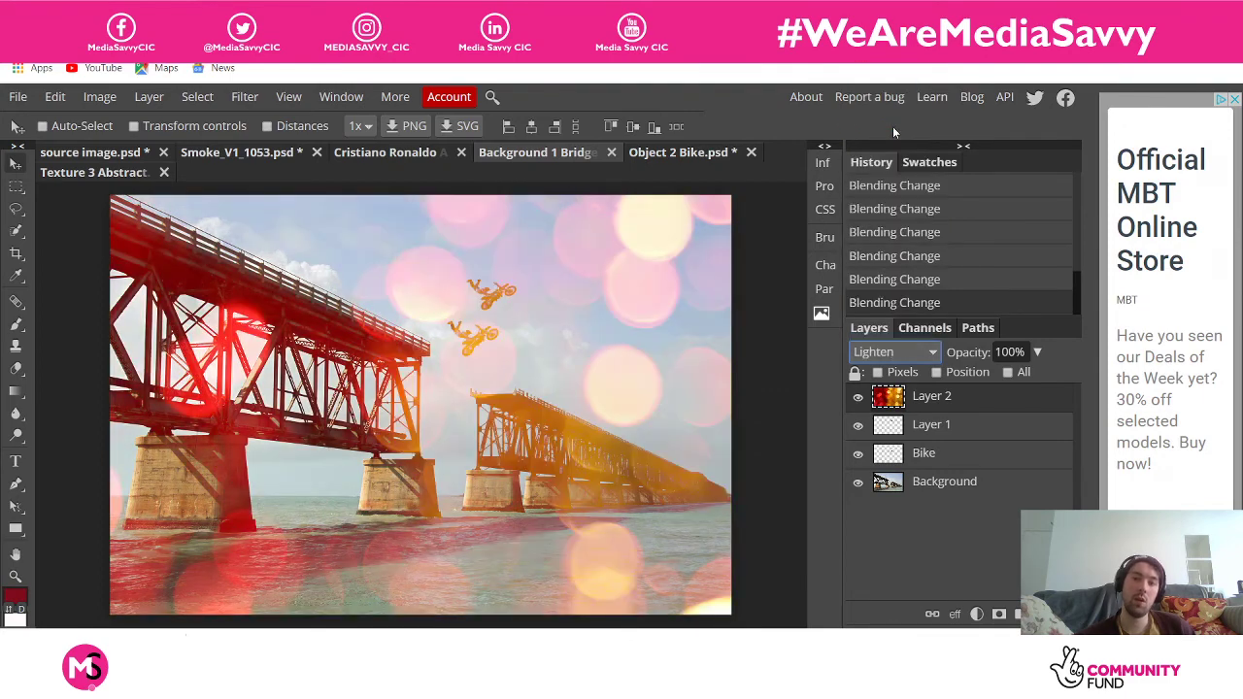
{"action": "left_click", "coordinate": [861, 354]}
{"action": "scroll", "coordinate": [879, 243], "scroll_direction": "down", "scroll_amount": 3}
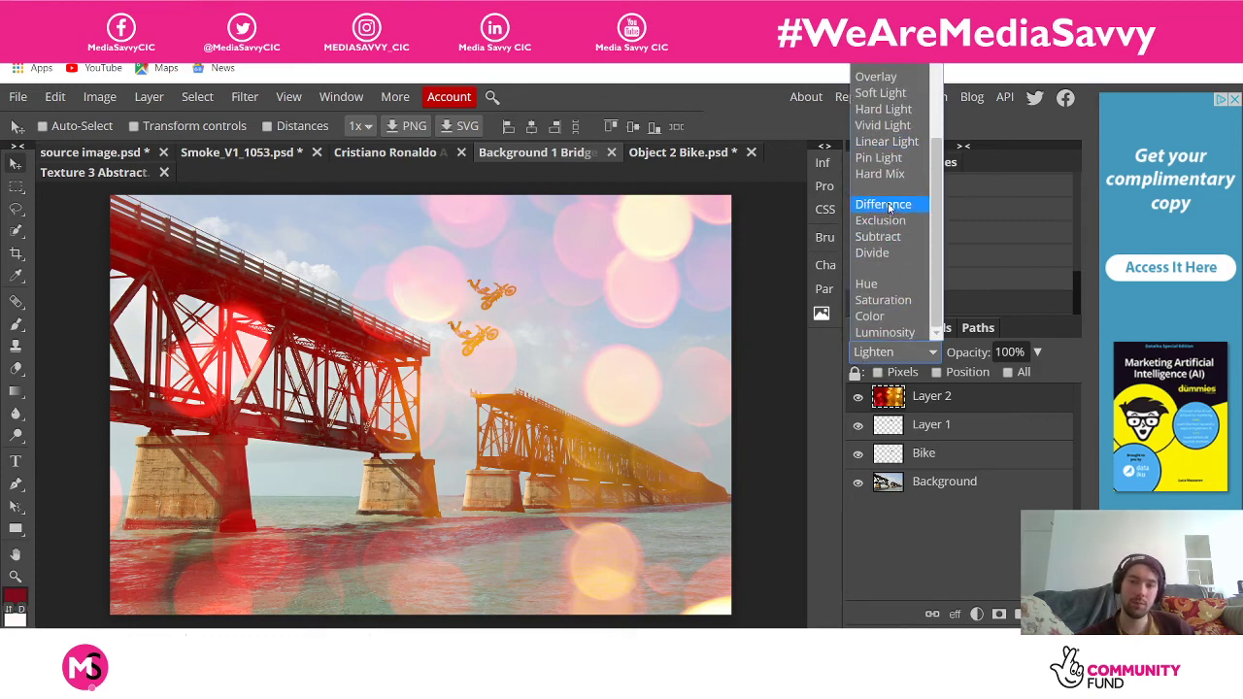
{"action": "scroll", "coordinate": [879, 204], "scroll_direction": "up", "scroll_amount": 3}
{"action": "scroll", "coordinate": [887, 238], "scroll_direction": "down", "scroll_amount": 3}
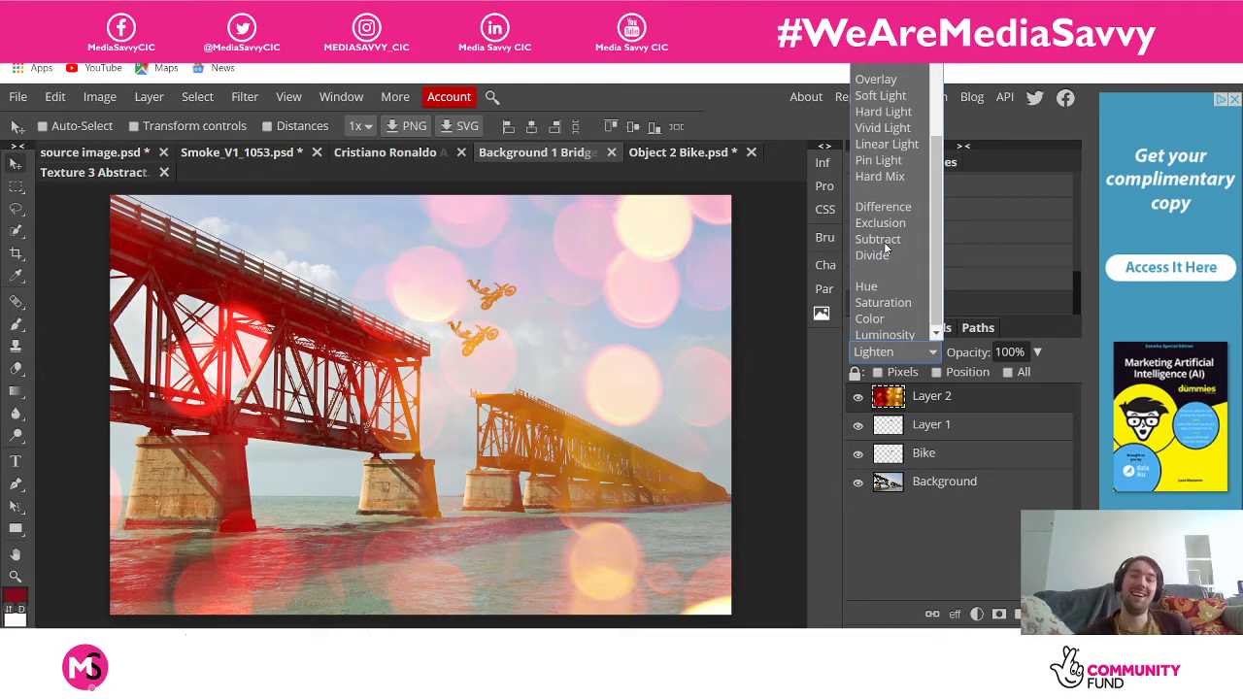
{"action": "scroll", "coordinate": [886, 248], "scroll_direction": "down", "scroll_amount": 1}
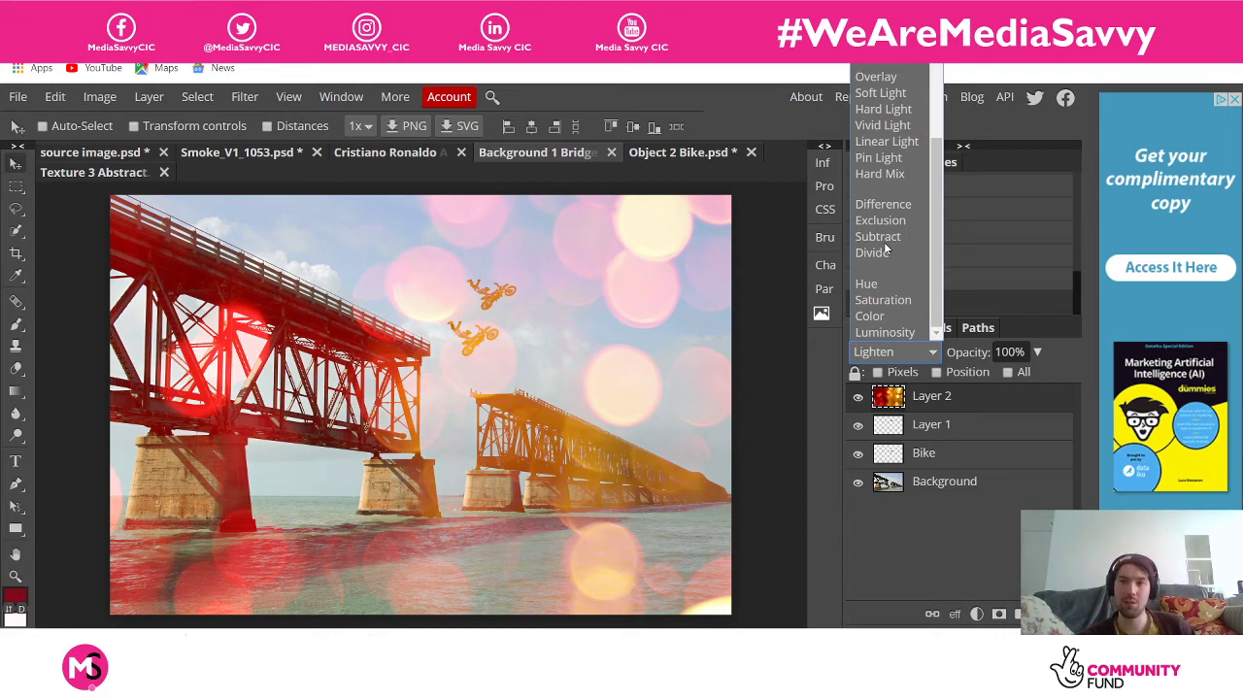
{"action": "left_click", "coordinate": [884, 204]}
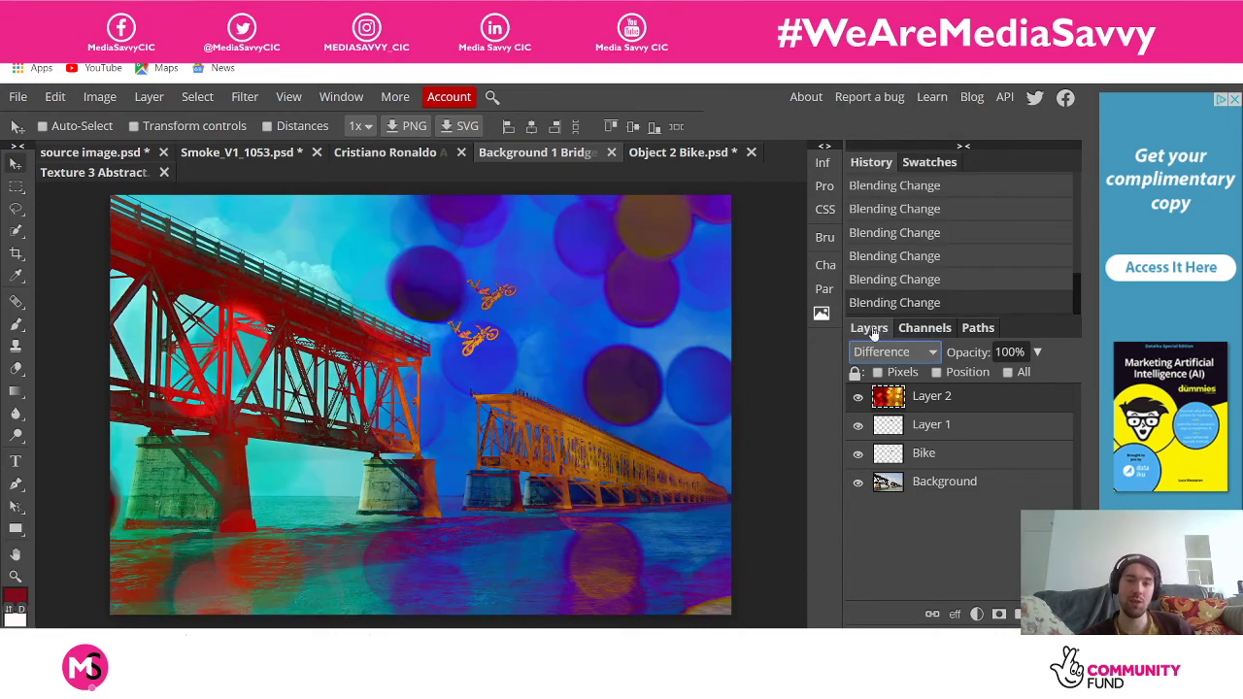
{"action": "left_click", "coordinate": [872, 352]}
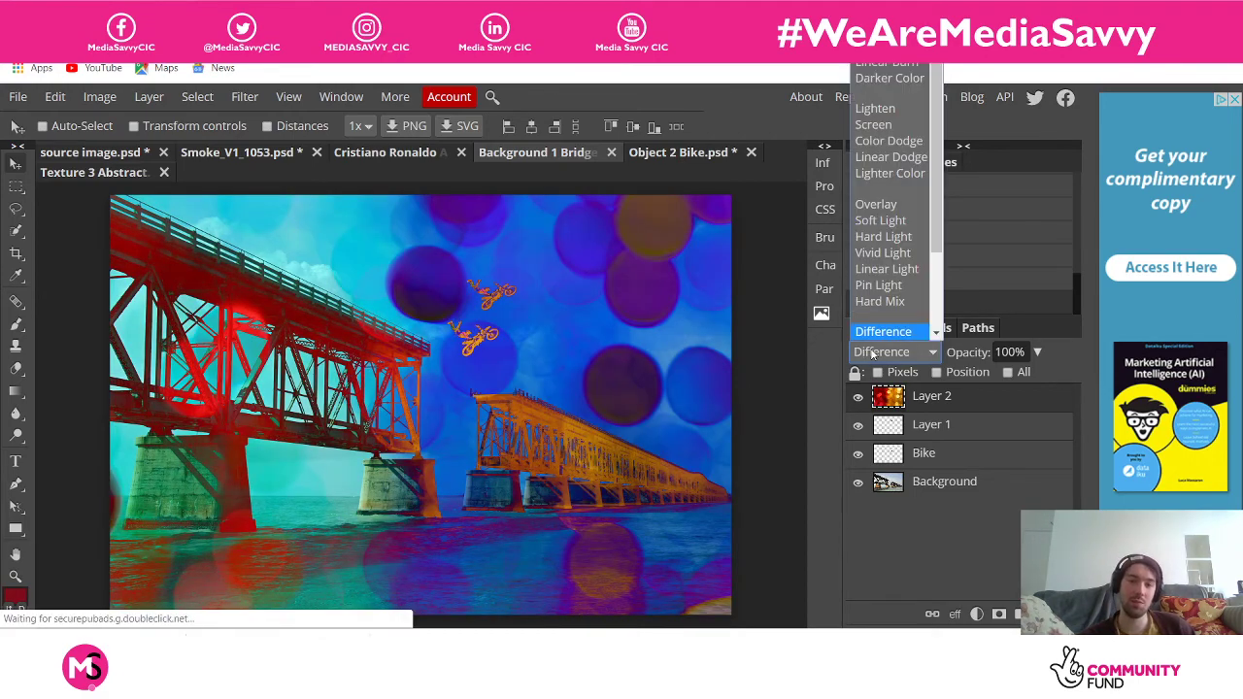
{"action": "left_click", "coordinate": [882, 281]}
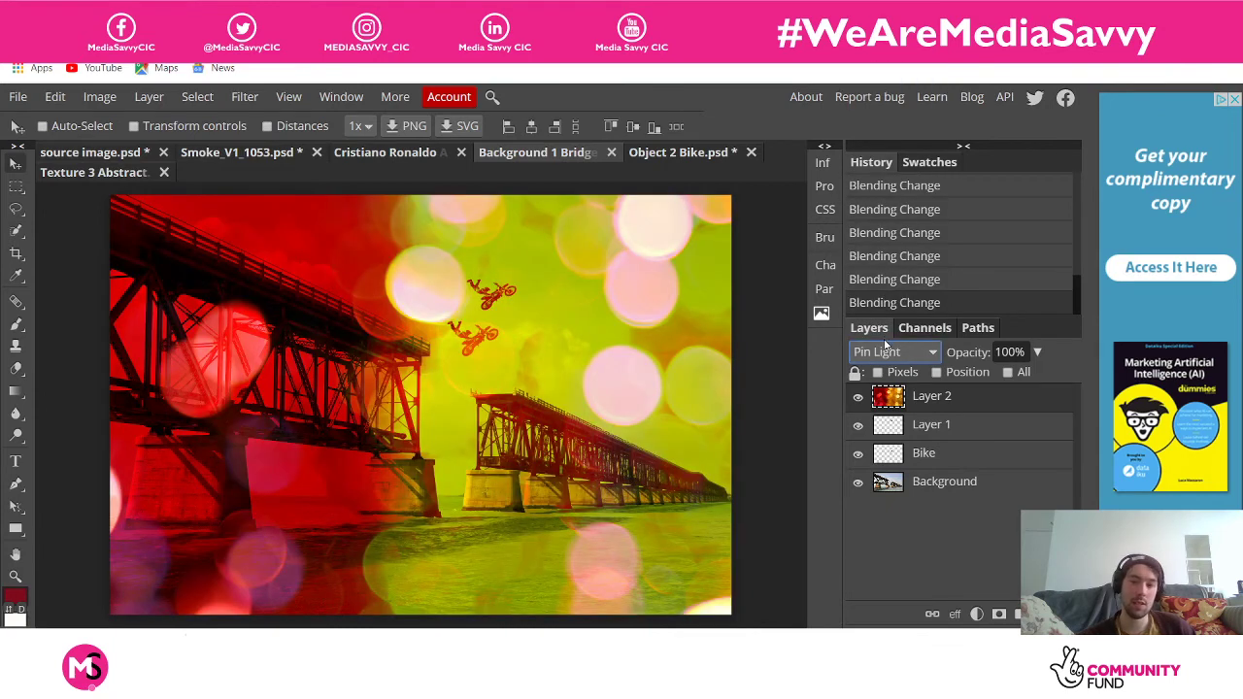
{"action": "left_click", "coordinate": [885, 356]}
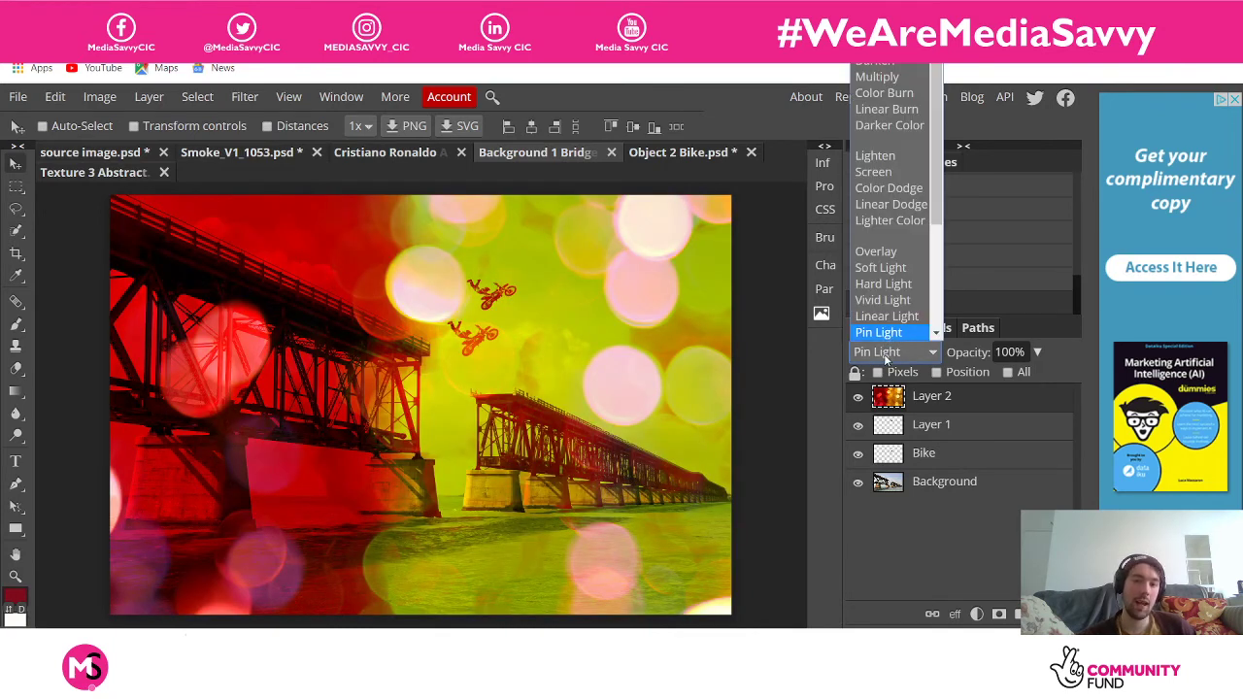
{"action": "scroll", "coordinate": [884, 292], "scroll_direction": "down", "scroll_amount": 3}
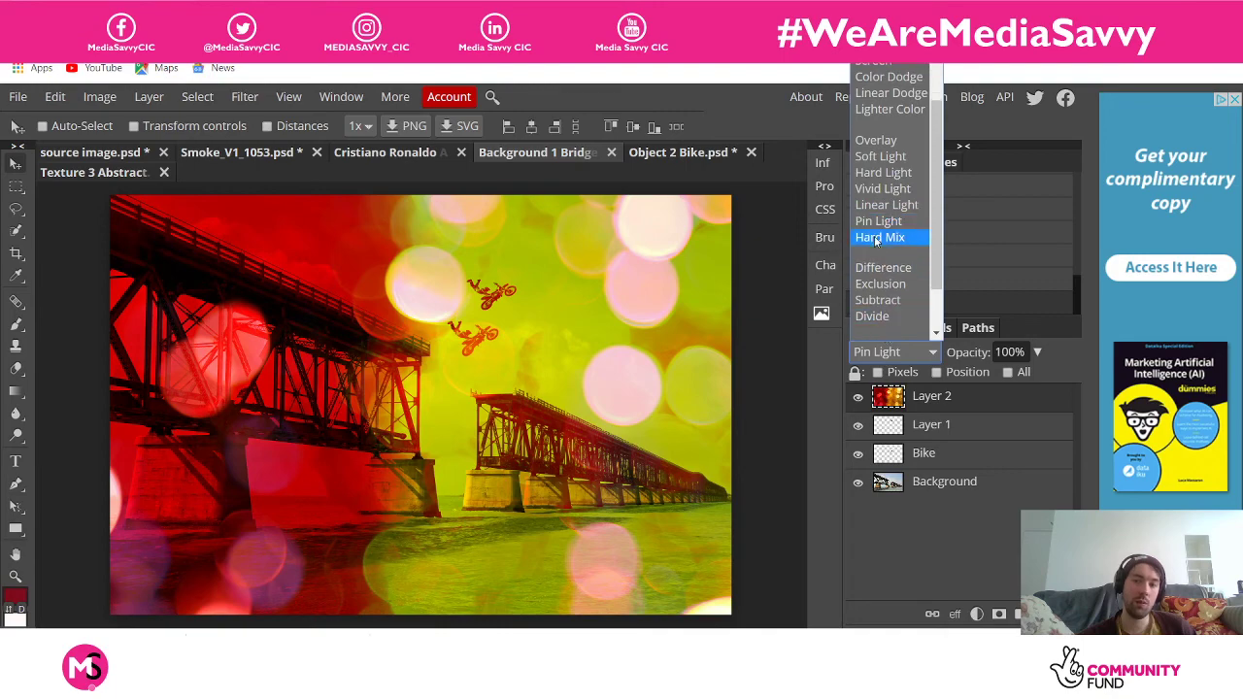
{"action": "left_click", "coordinate": [878, 237]}
Try Linear Light, Divide, Vivid Light, Saturation and Luminosity blend modes on the bokeh layer
{"action": "left_click", "coordinate": [878, 355]}
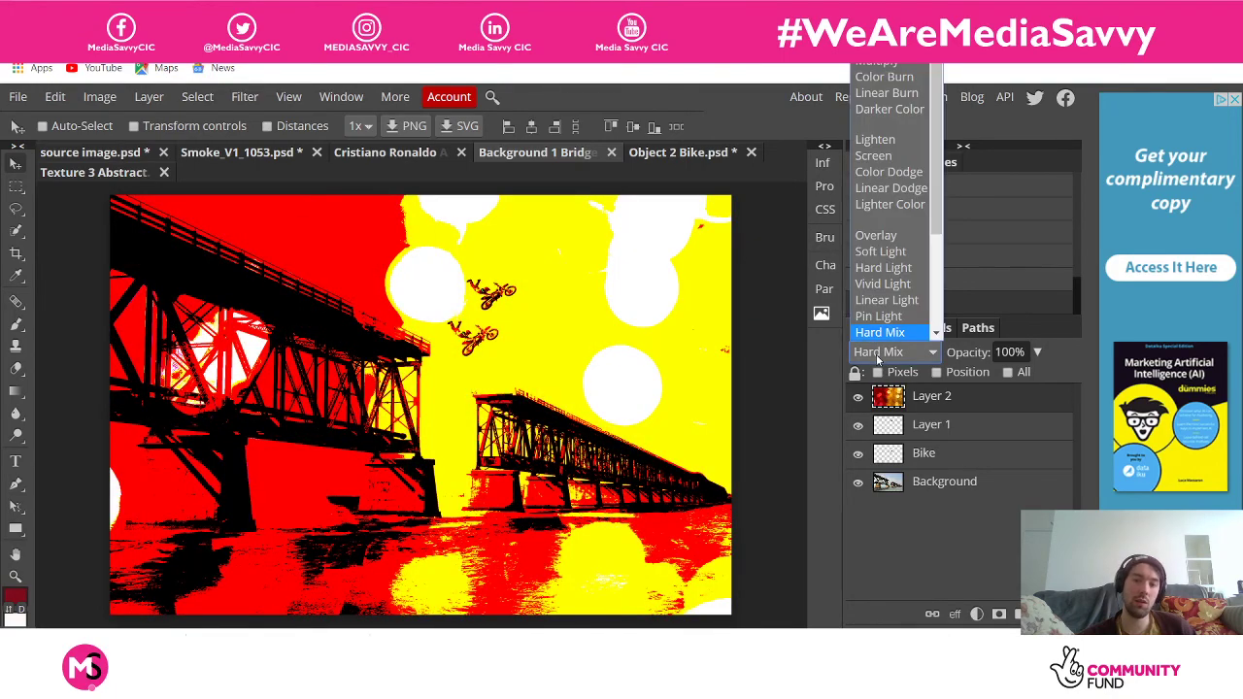
{"action": "left_click", "coordinate": [881, 305]}
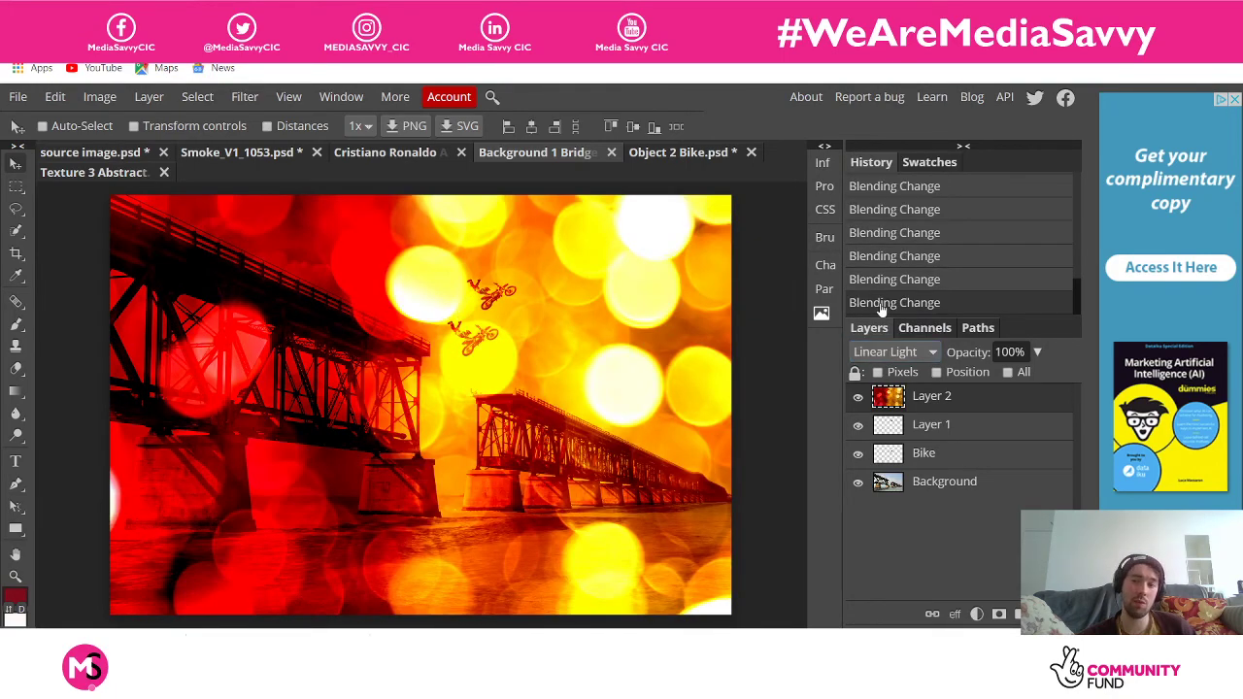
{"action": "left_click", "coordinate": [883, 355]}
{"action": "scroll", "coordinate": [881, 299], "scroll_direction": "down", "scroll_amount": 3}
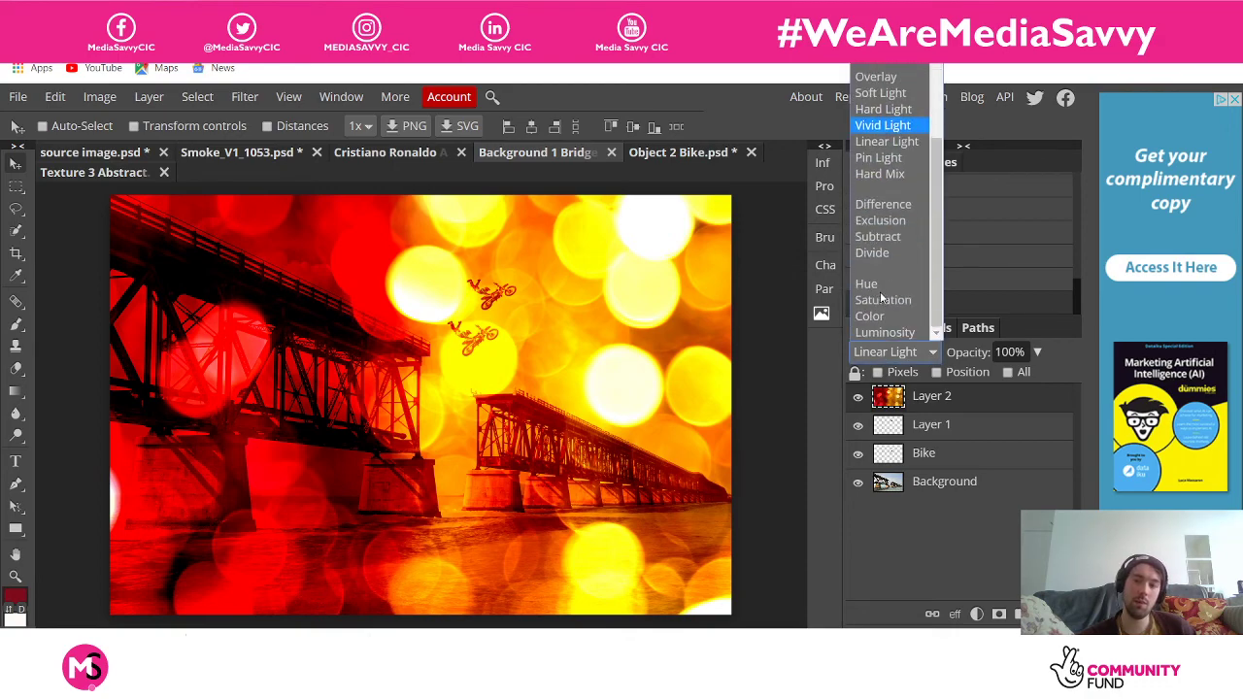
{"action": "left_click", "coordinate": [884, 256]}
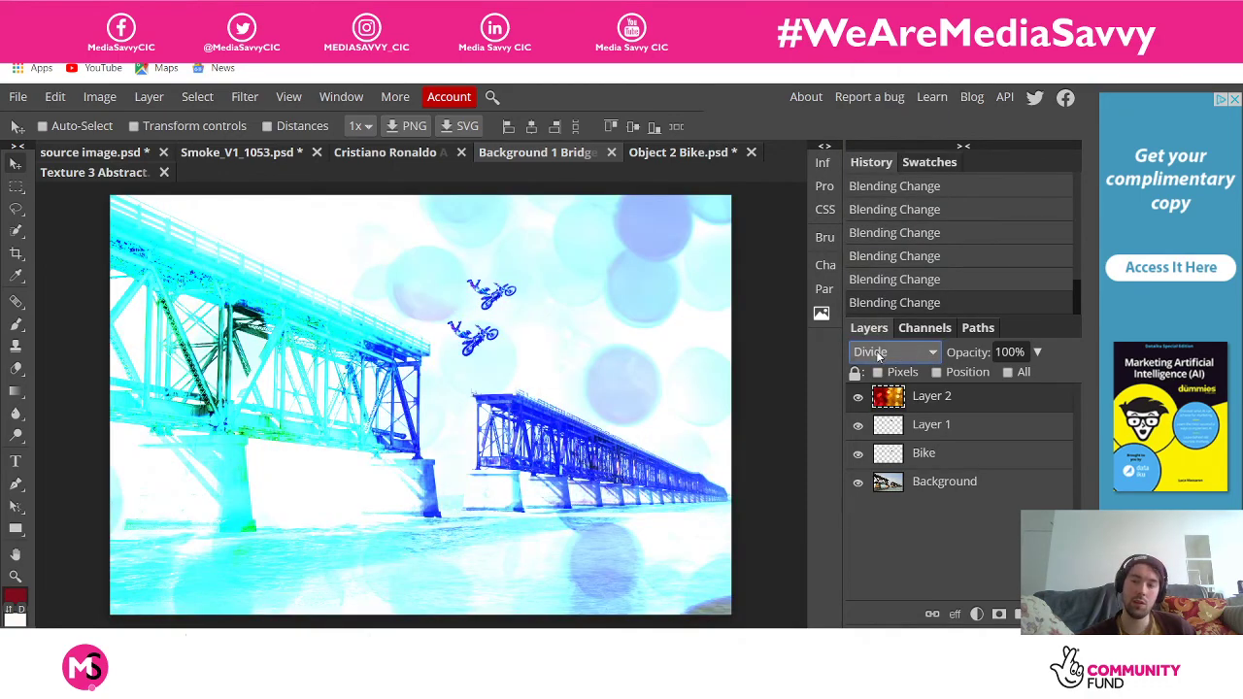
{"action": "left_click", "coordinate": [881, 355]}
{"action": "left_click", "coordinate": [882, 205]}
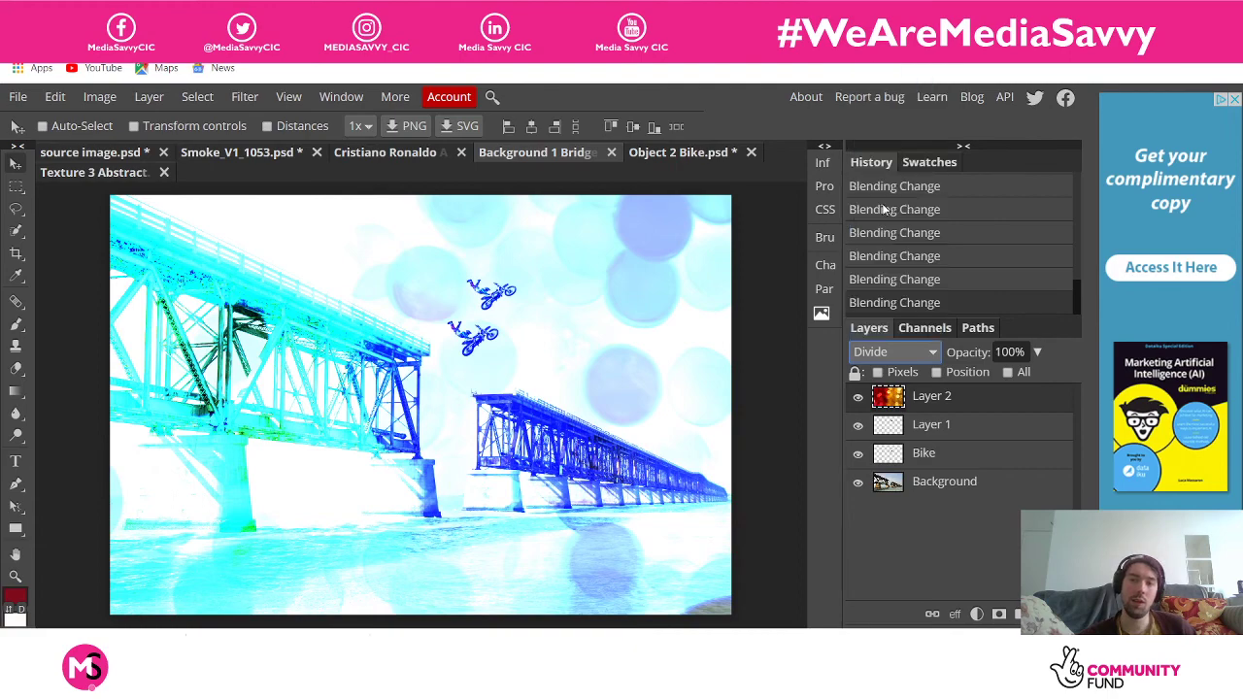
{"action": "left_click", "coordinate": [875, 352]}
{"action": "left_click", "coordinate": [875, 351]}
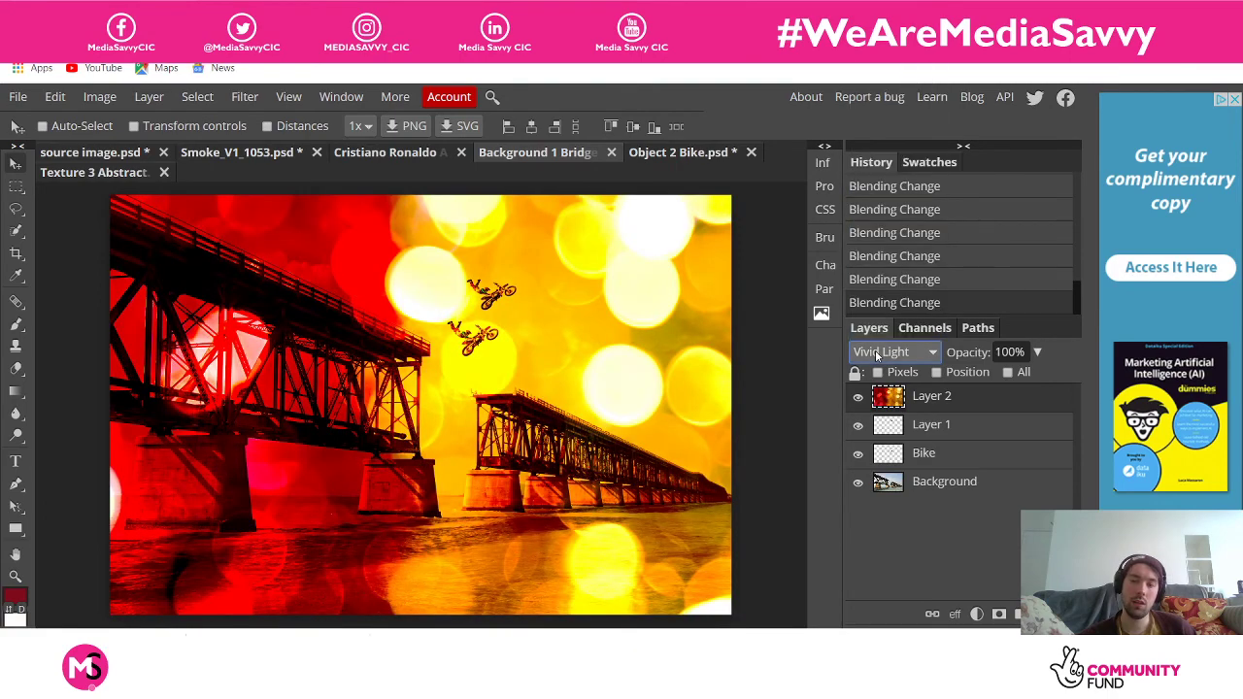
{"action": "left_click", "coordinate": [876, 353]}
{"action": "left_click", "coordinate": [876, 353]}
{"action": "left_click", "coordinate": [876, 352]}
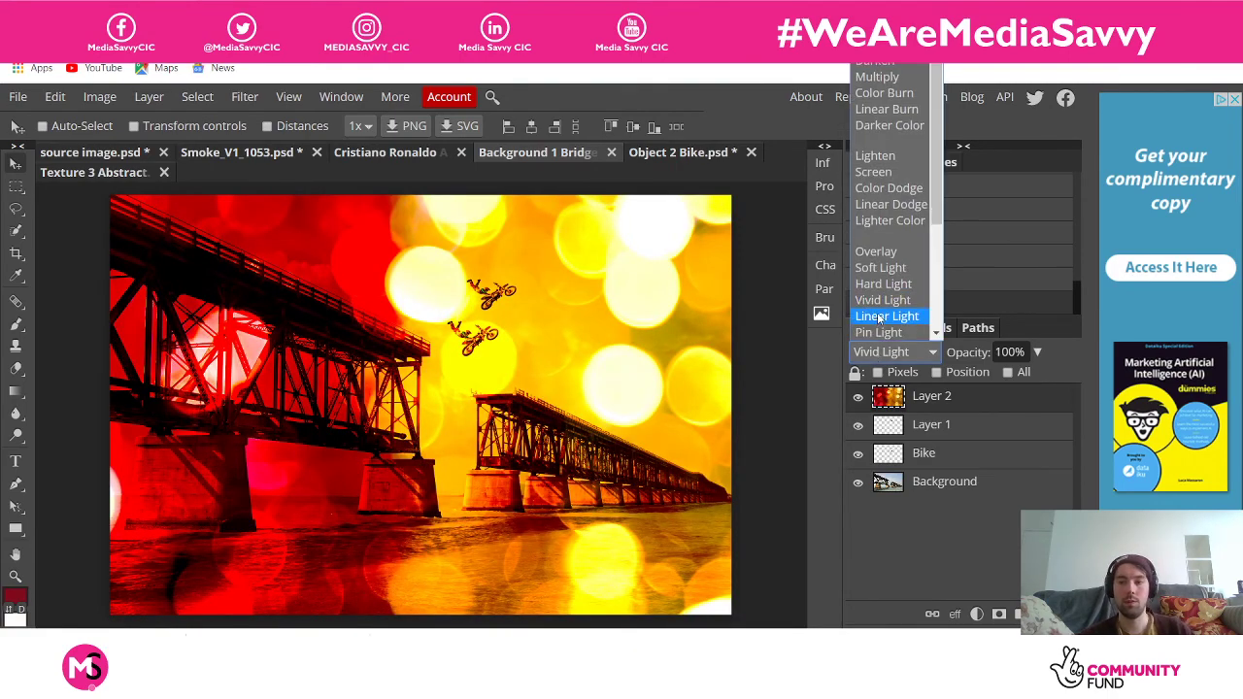
{"action": "left_click", "coordinate": [882, 301]}
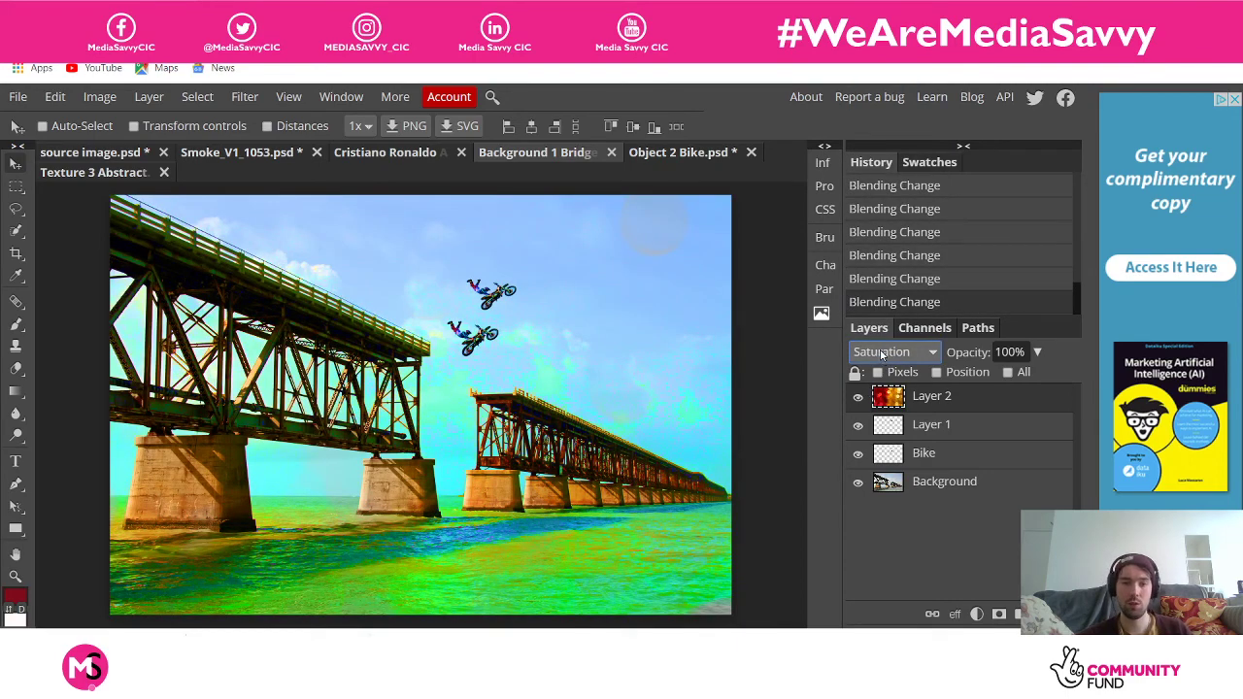
{"action": "left_click", "coordinate": [880, 353]}
{"action": "left_click", "coordinate": [877, 333]}
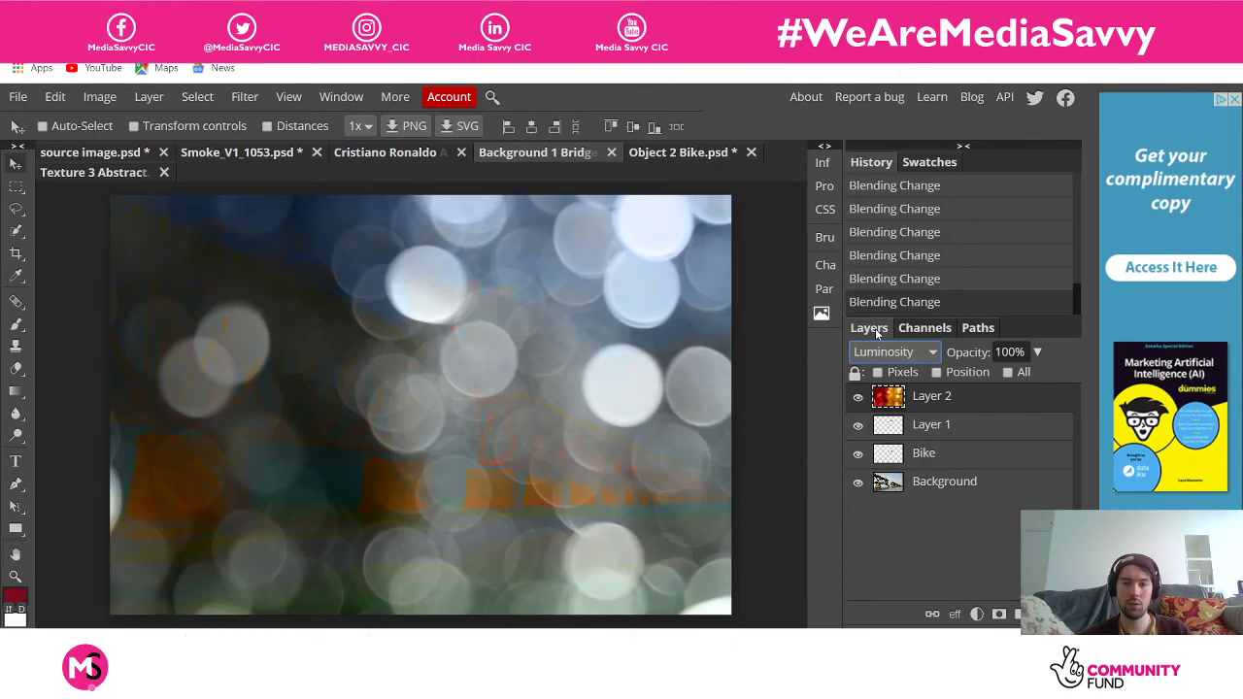
Try Color Burn, then settle on Multiply blending for the bokeh layer
{"action": "left_click", "coordinate": [873, 357]}
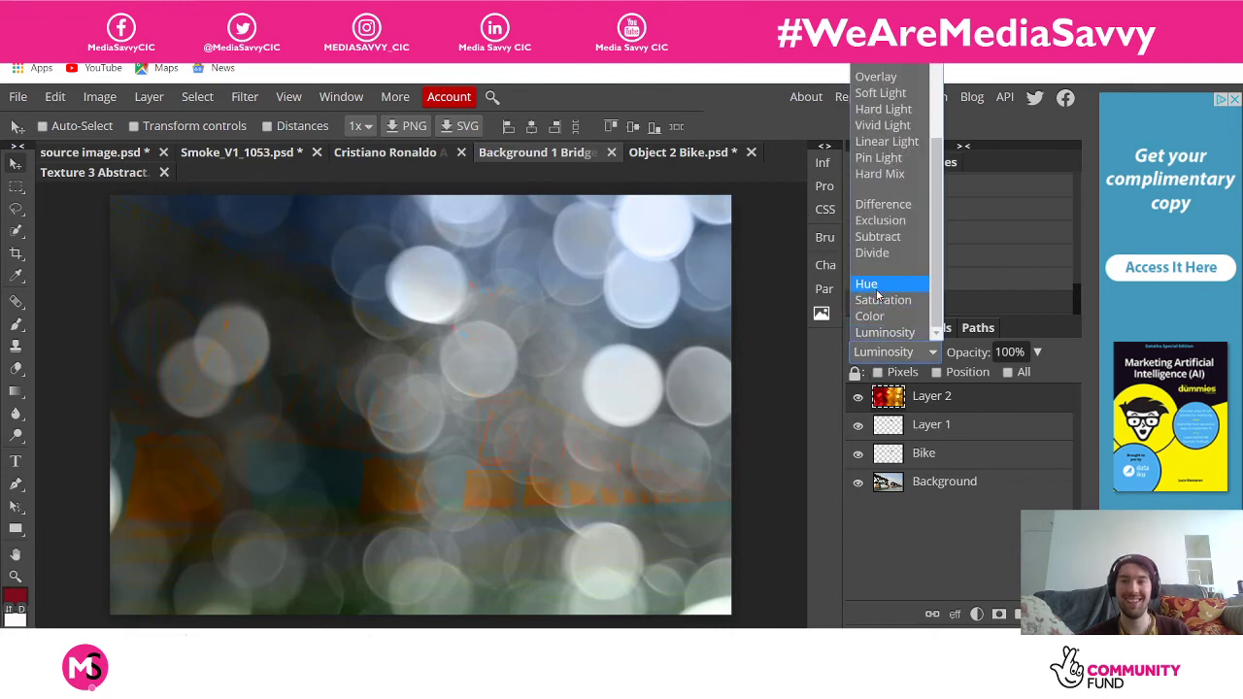
{"action": "scroll", "coordinate": [884, 243], "scroll_direction": "up", "scroll_amount": 4}
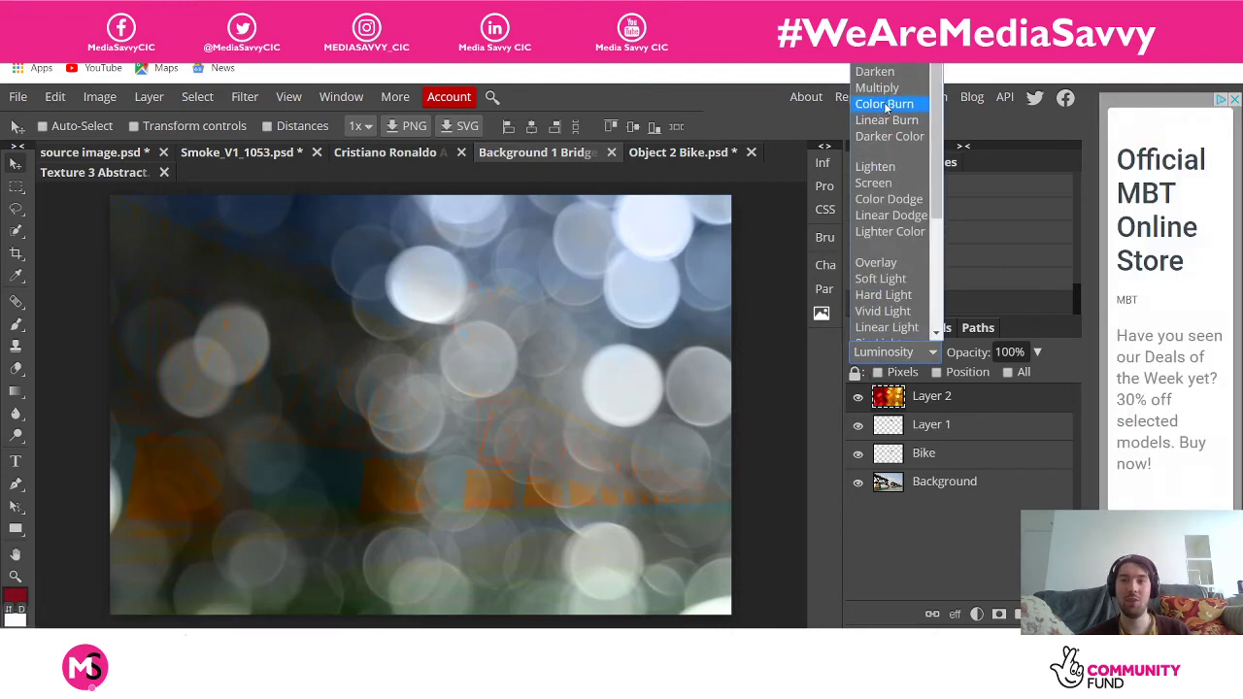
{"action": "left_click", "coordinate": [886, 103]}
{"action": "left_click", "coordinate": [886, 353]}
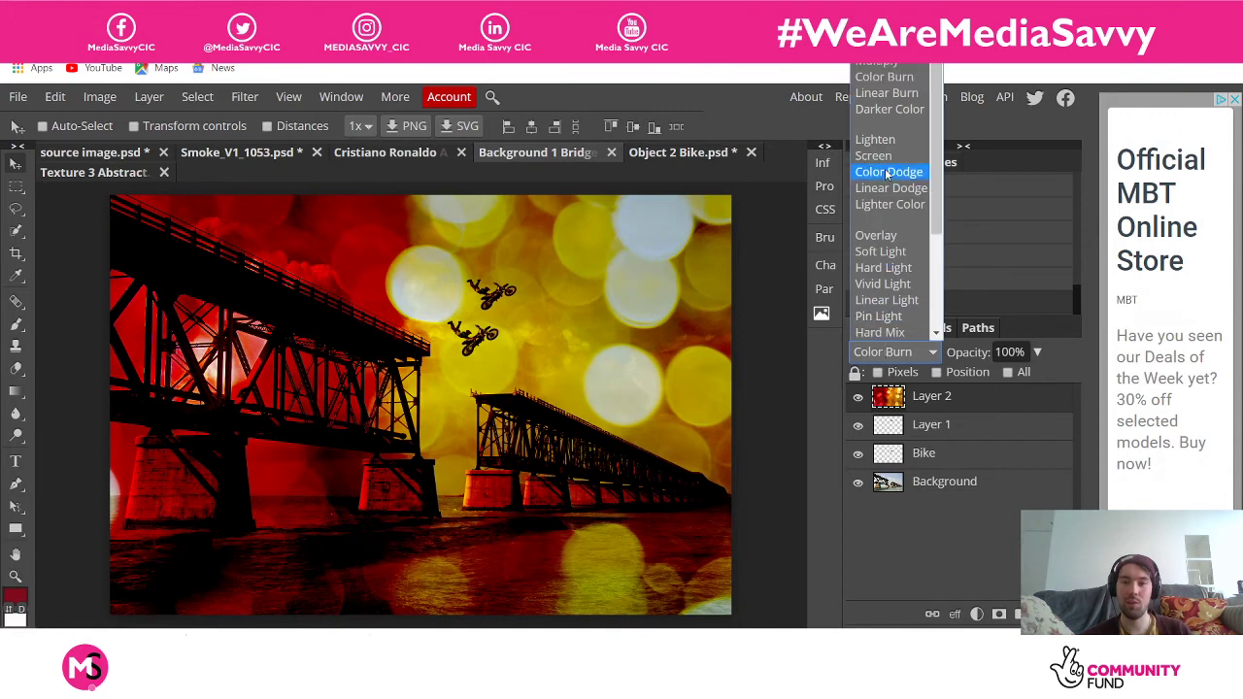
{"action": "scroll", "coordinate": [877, 97], "scroll_direction": "up", "scroll_amount": 1}
{"action": "left_click", "coordinate": [877, 93]}
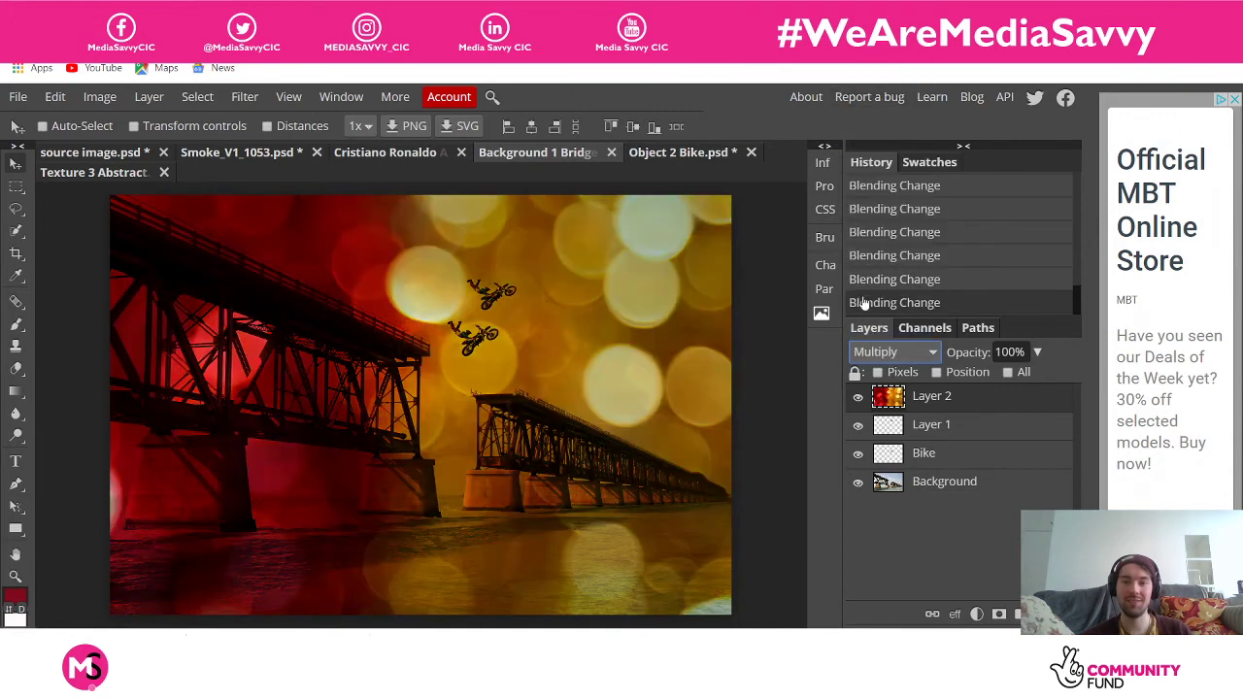
{"action": "left_click", "coordinate": [885, 356]}
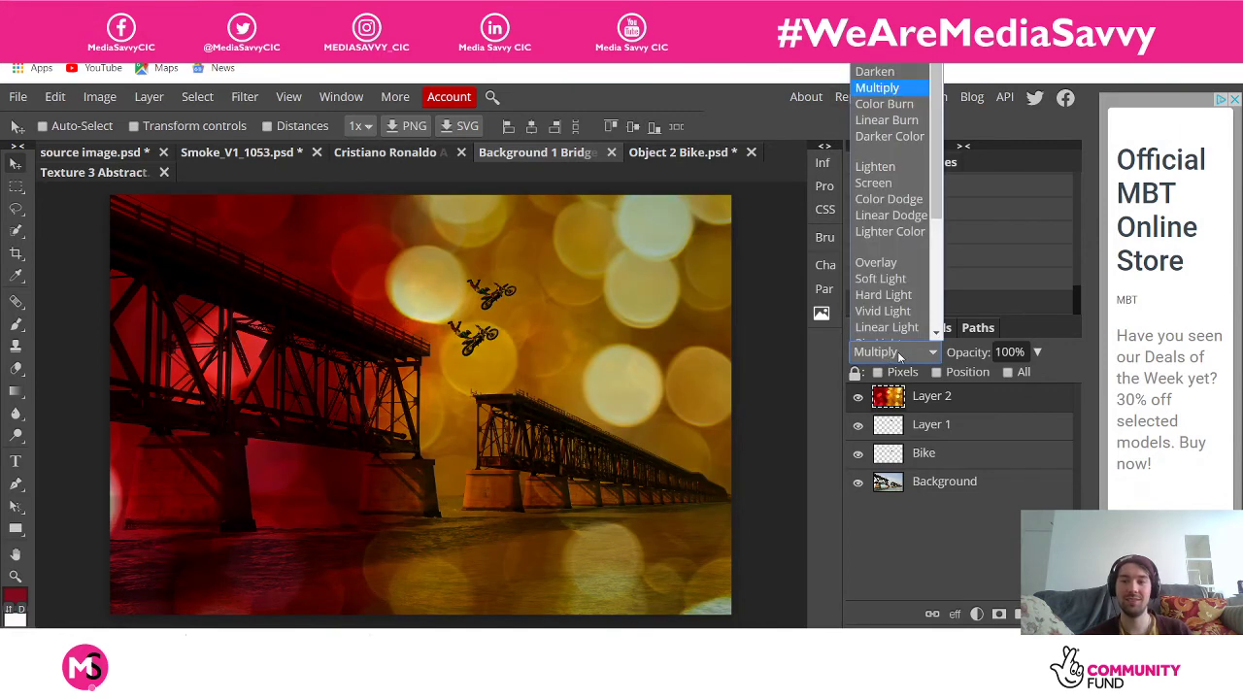
{"action": "left_click", "coordinate": [1038, 354]}
Lower bokeh opacity to 54%, switch to Lighten, then raise opacity to 71%
{"action": "mouse_move", "coordinate": [1012, 379]}
{"action": "left_mouse_down"}
{"action": "mouse_move", "coordinate": [985, 379]}
{"action": "mouse_move", "coordinate": [1001, 380]}
{"action": "left_mouse_up"}
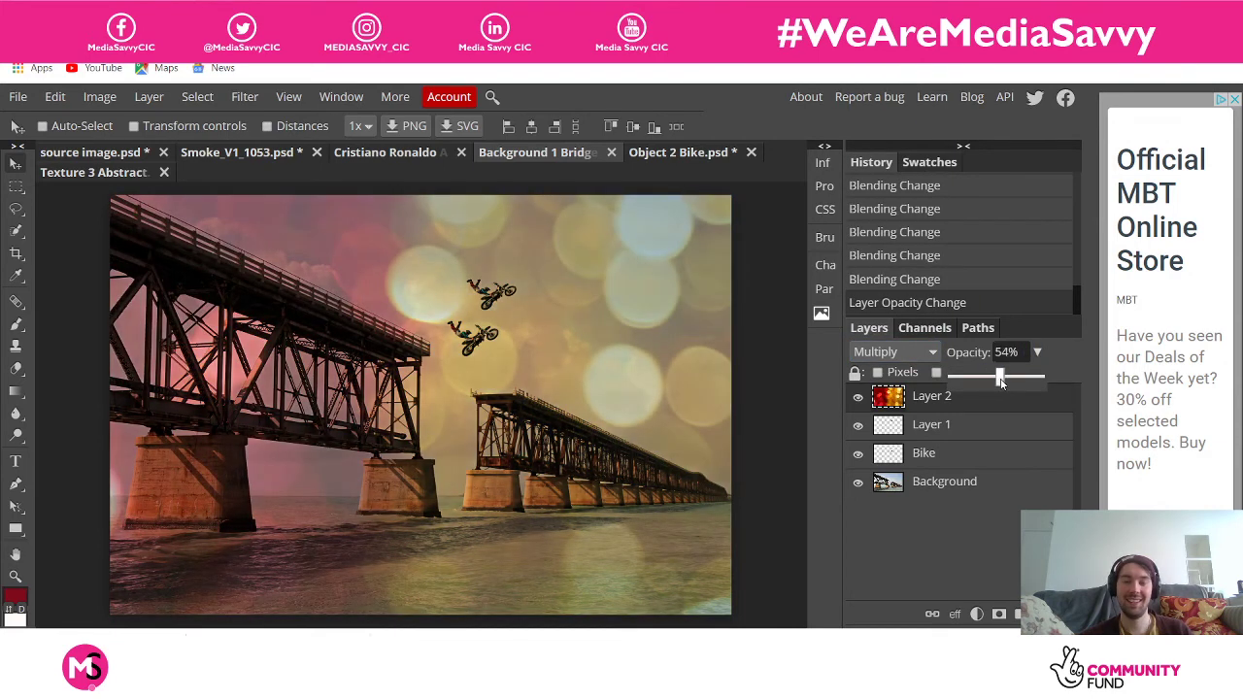
{"action": "left_click", "coordinate": [916, 354]}
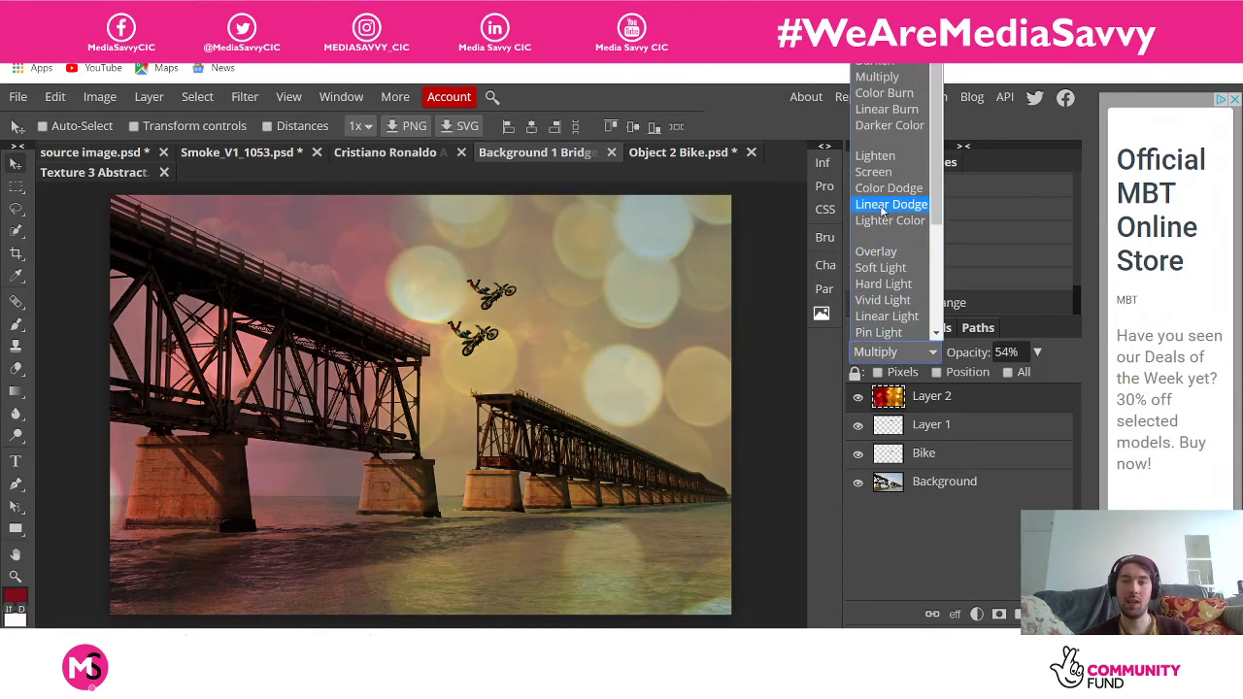
{"action": "left_click", "coordinate": [885, 158]}
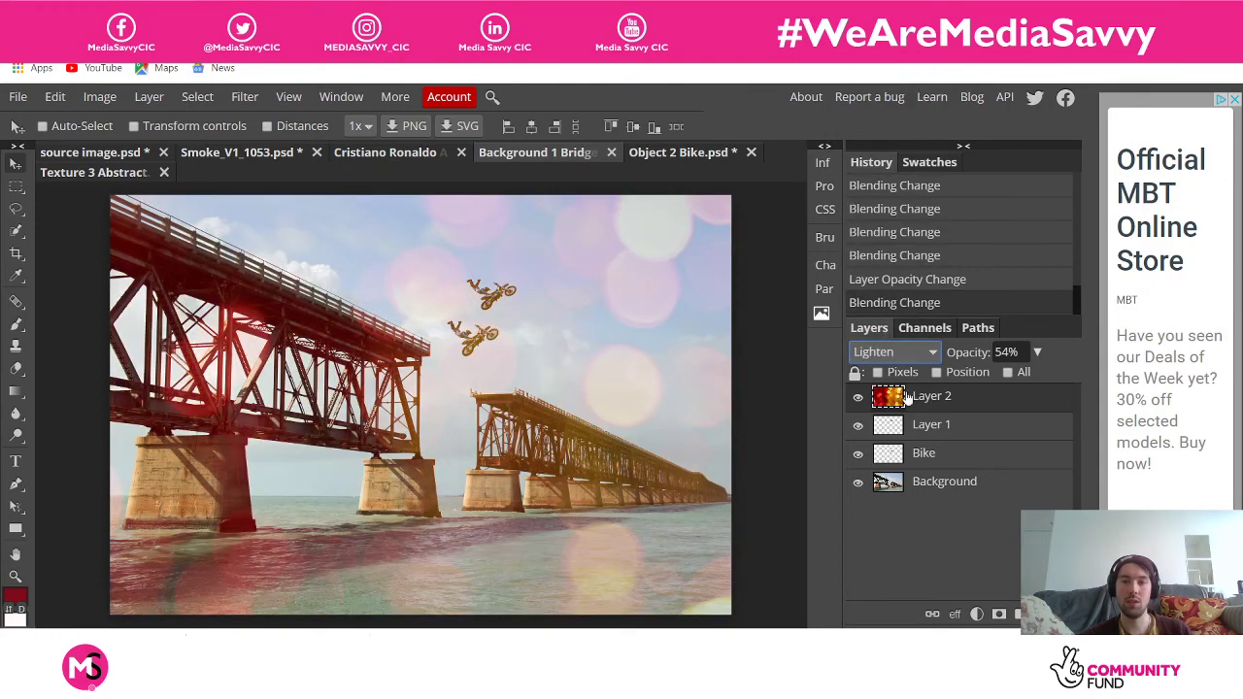
{"action": "left_click", "coordinate": [1038, 356]}
{"action": "mouse_move", "coordinate": [1000, 380]}
{"action": "left_mouse_down"}
{"action": "mouse_move", "coordinate": [984, 381]}
{"action": "mouse_move", "coordinate": [1014, 383]}
{"action": "left_mouse_up"}
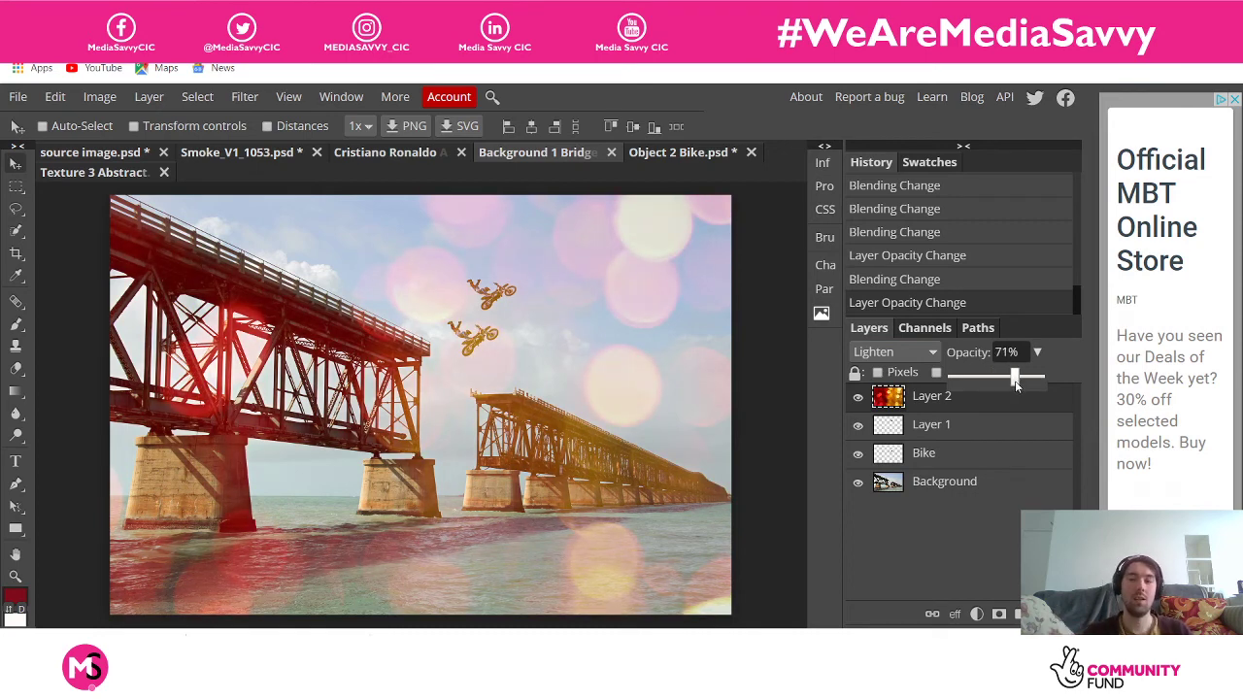
Rename Layer 1 to 'Bike 2'
{"action": "left_click", "coordinate": [935, 430]}
{"action": "double_click", "coordinate": [936, 427]}
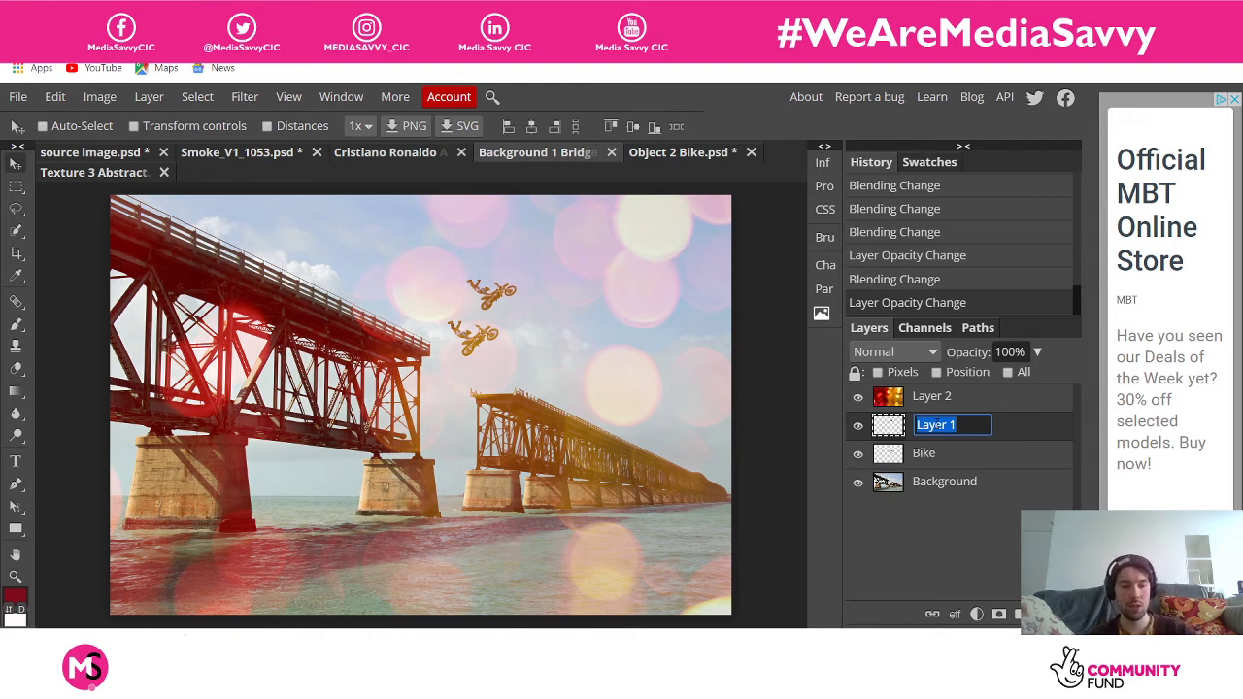
{"action": "type", "text": "j"}
{"action": "key", "text": "BackSpace"}
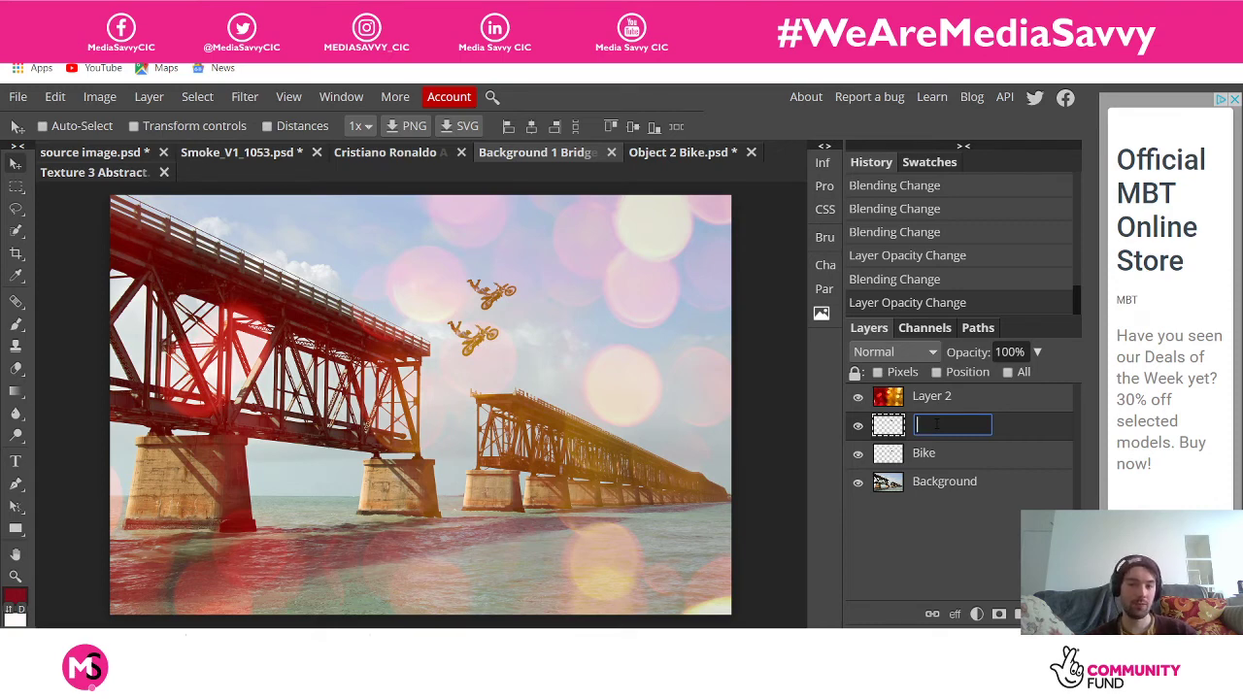
{"action": "type", "text": "Bike 2"}
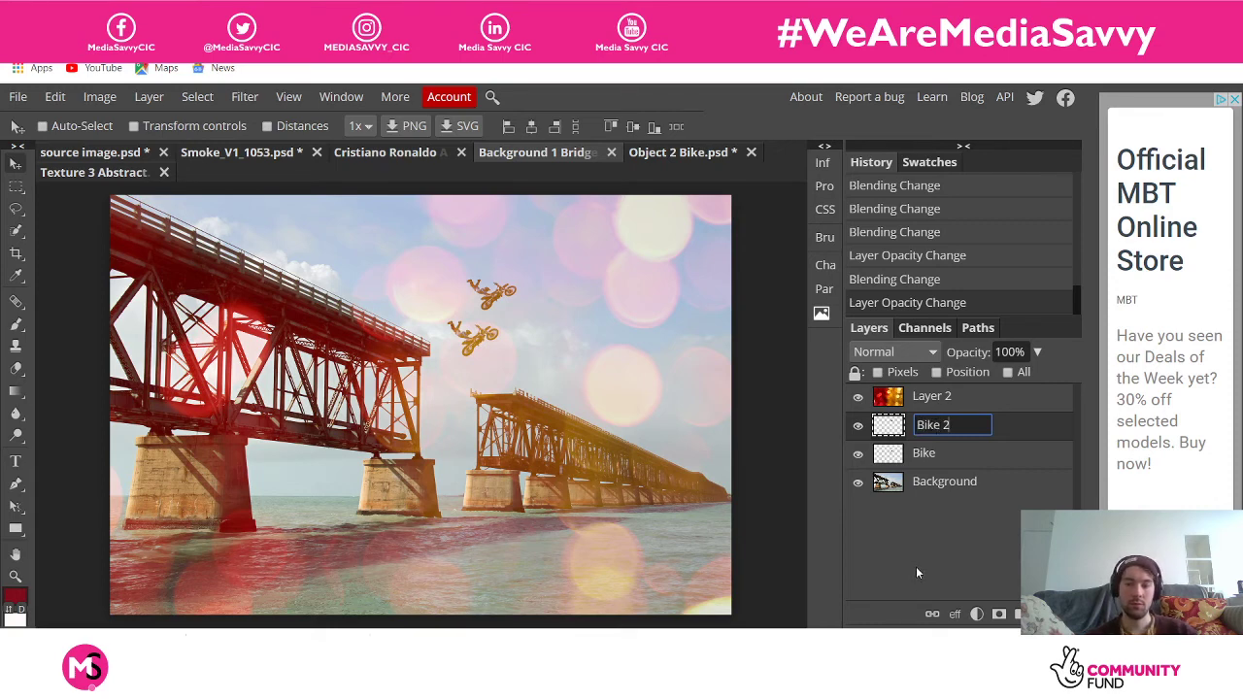
{"action": "key", "text": "Return"}
Rename Layer 2 to 'Bokeh Texture'
{"action": "left_click", "coordinate": [949, 398]}
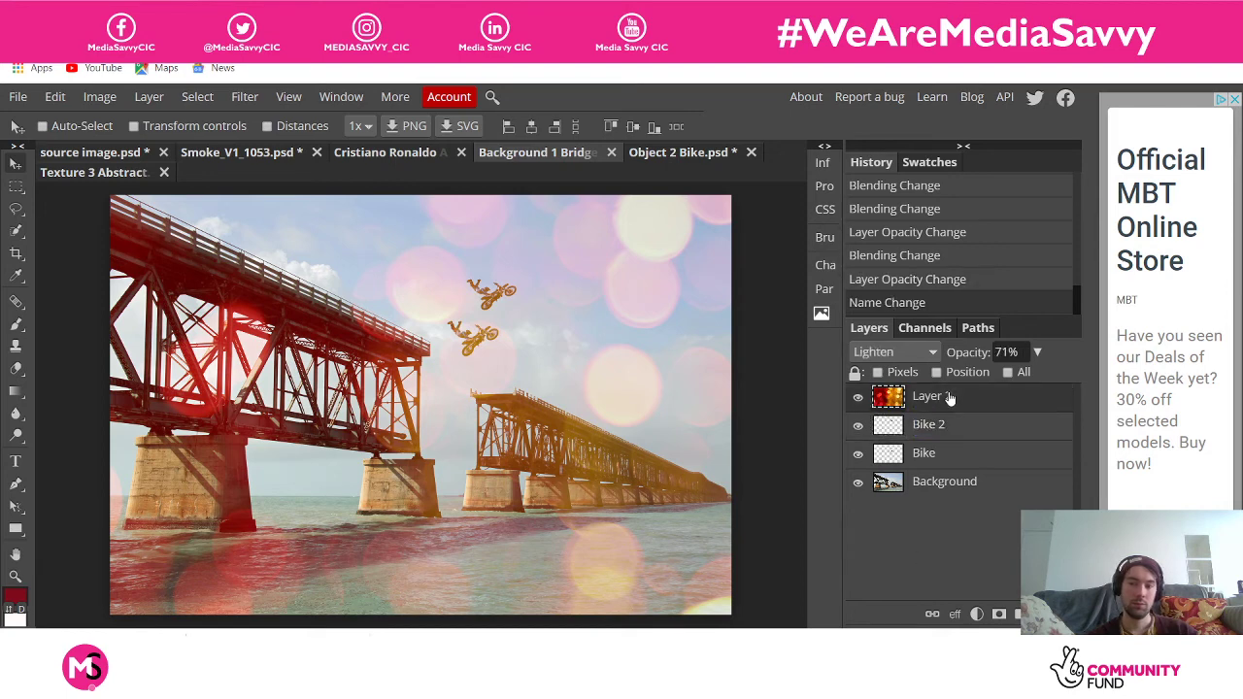
{"action": "double_click", "coordinate": [946, 397]}
{"action": "type", "text": "Bokegh"}
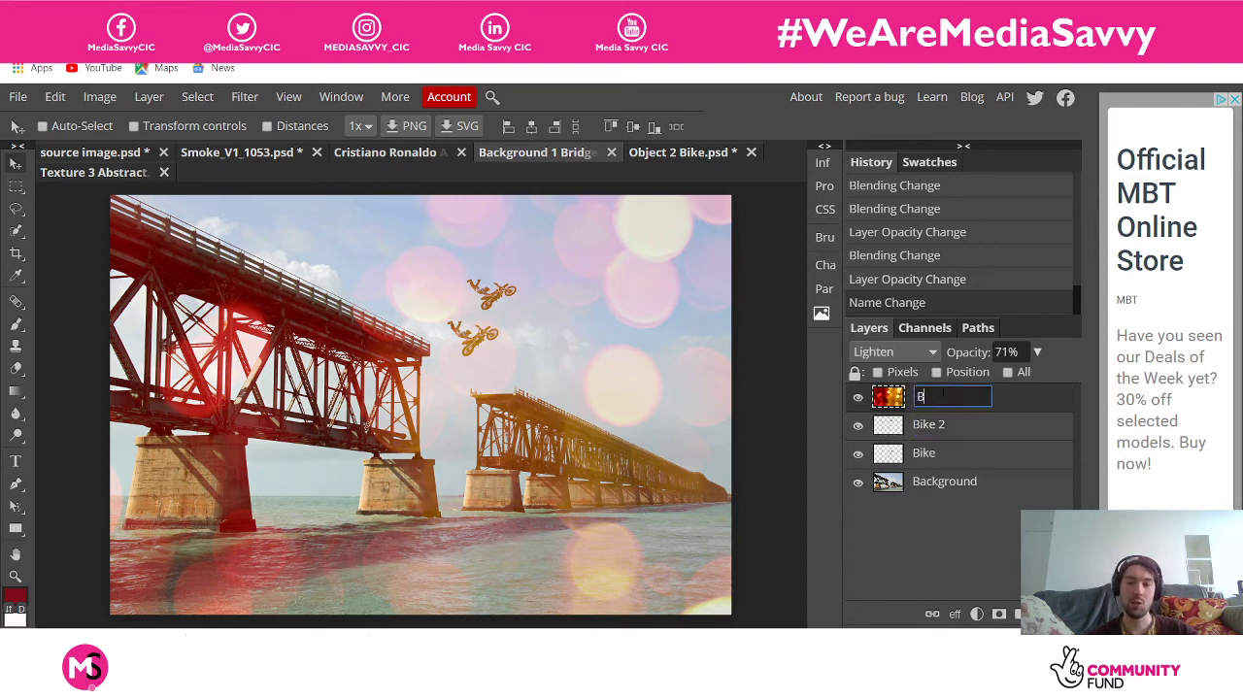
{"action": "key", "text": "BackSpace"}
{"action": "key", "text": "BackSpace"}
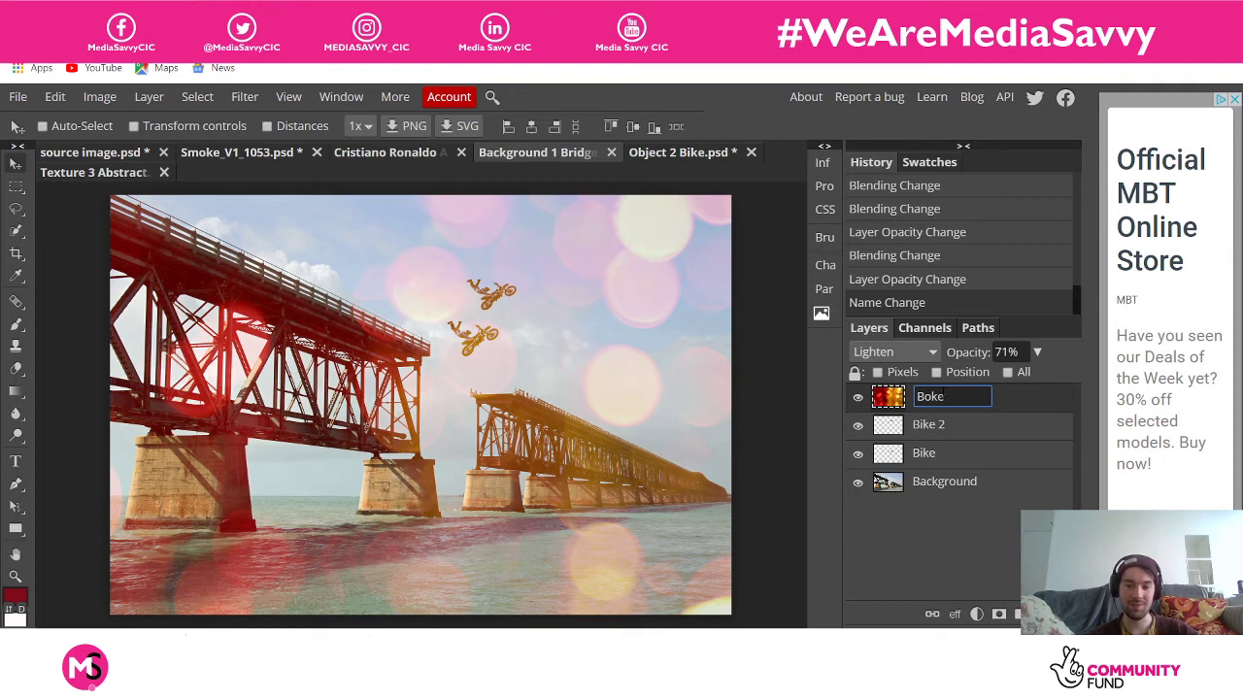
{"action": "type", "text": "h"}
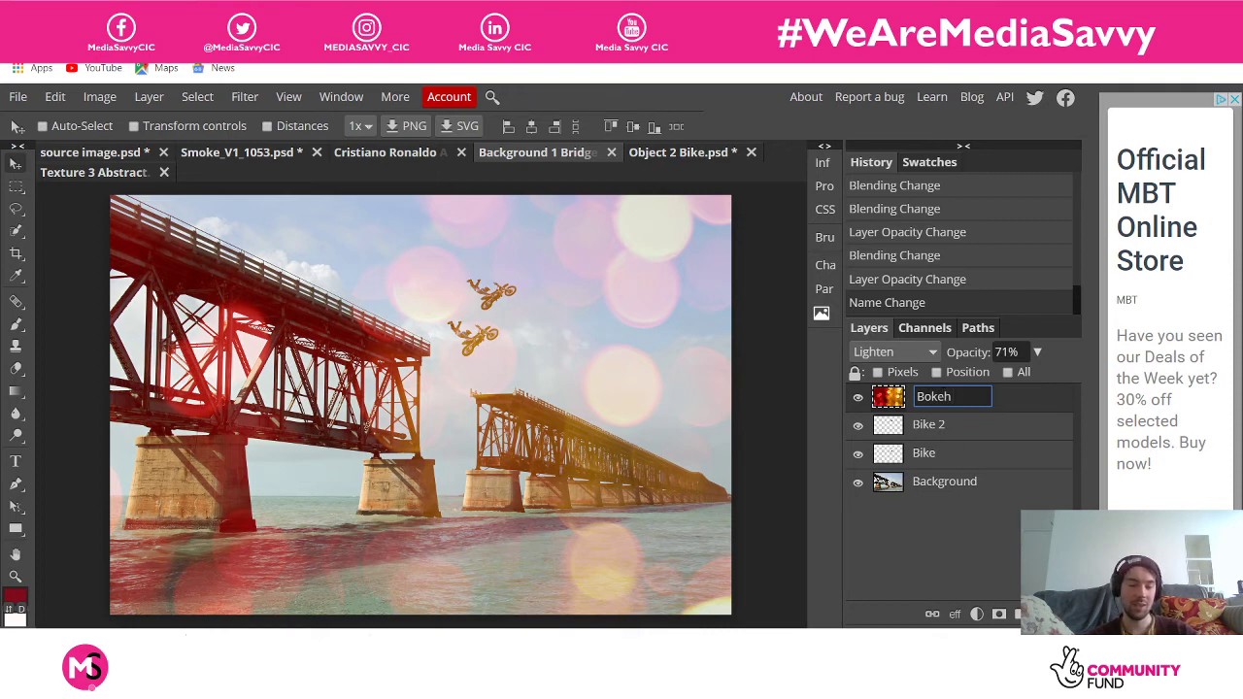
{"action": "type", "text": " Texture"}
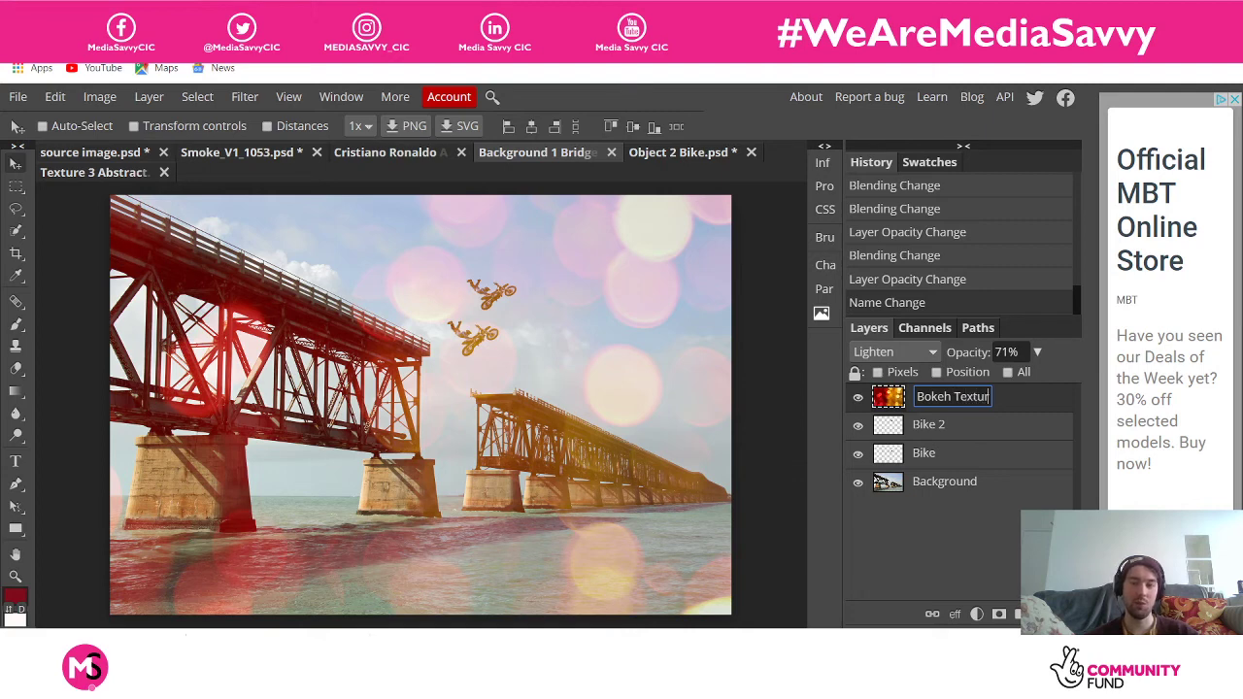
{"action": "left_click", "coordinate": [1011, 533]}
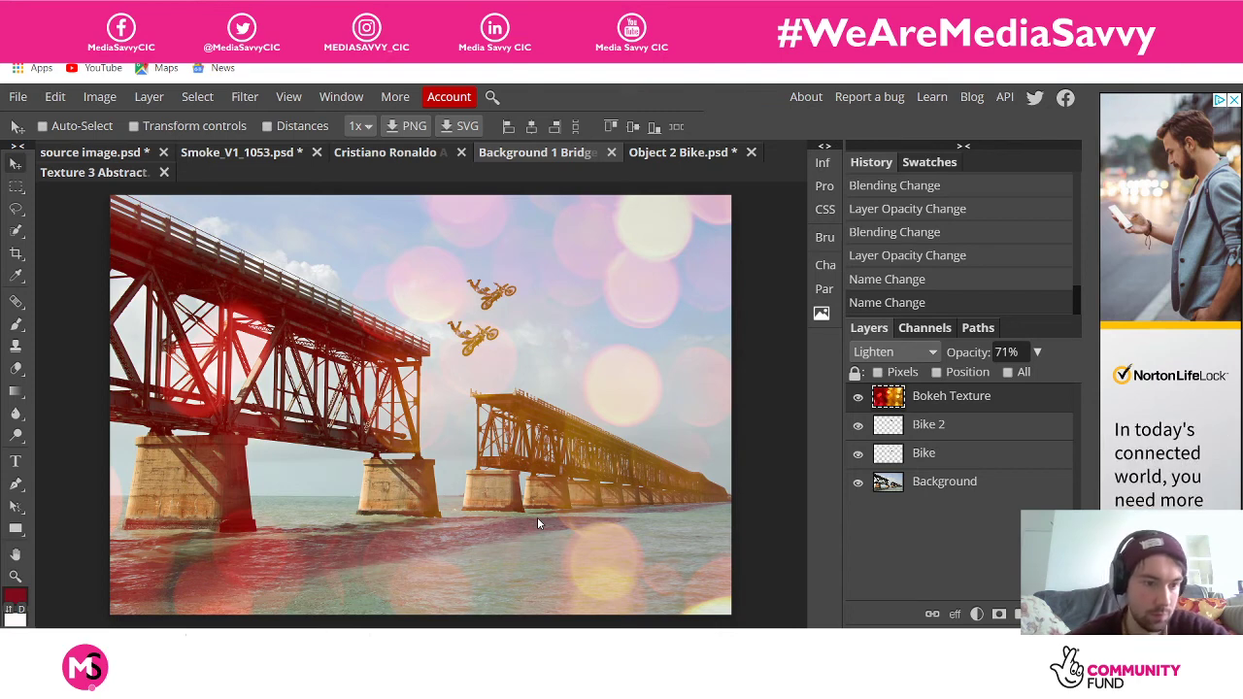
Type '#WeAreMediaSavvy' as a new text layer and drag it to the bottom-right corner
{"action": "left_click", "coordinate": [15, 464]}
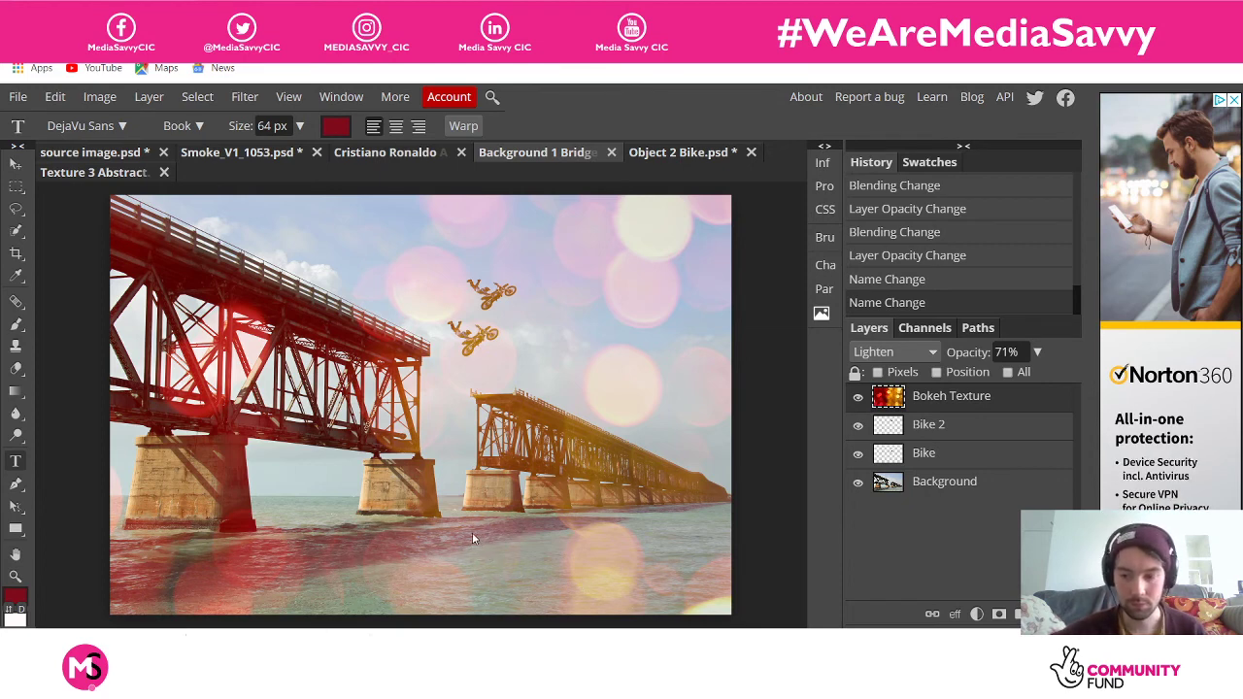
{"action": "left_click", "coordinate": [521, 527]}
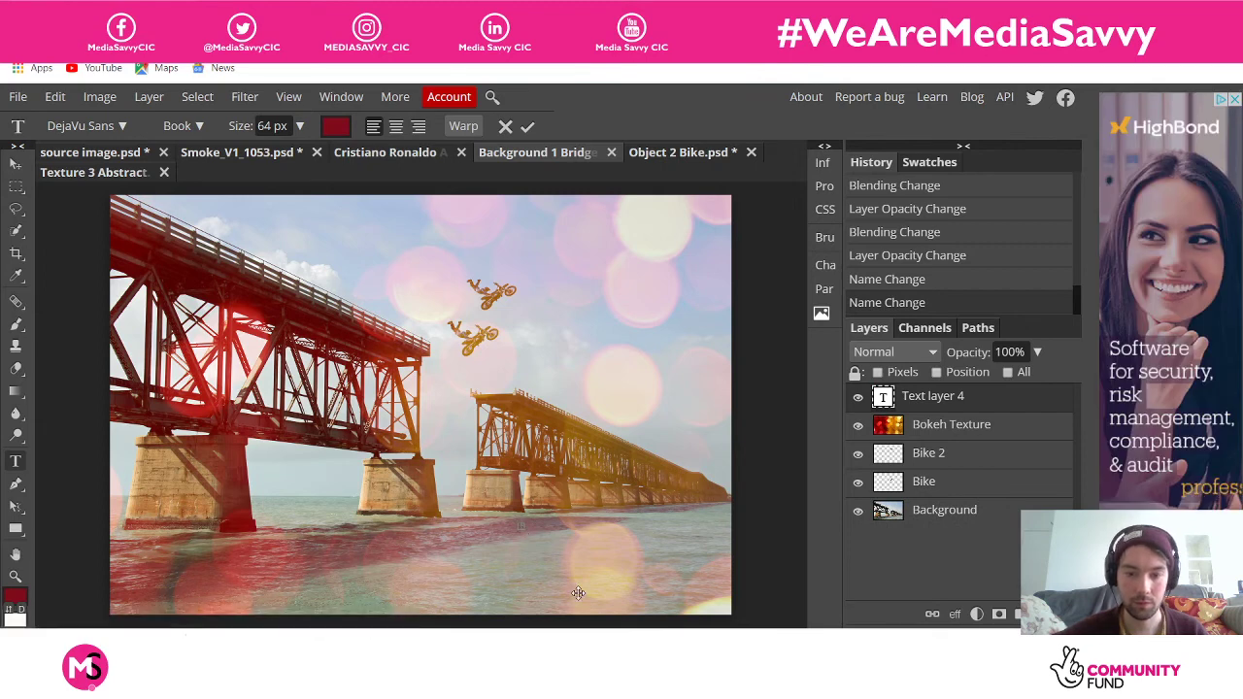
{"action": "type", "text": "dff"}
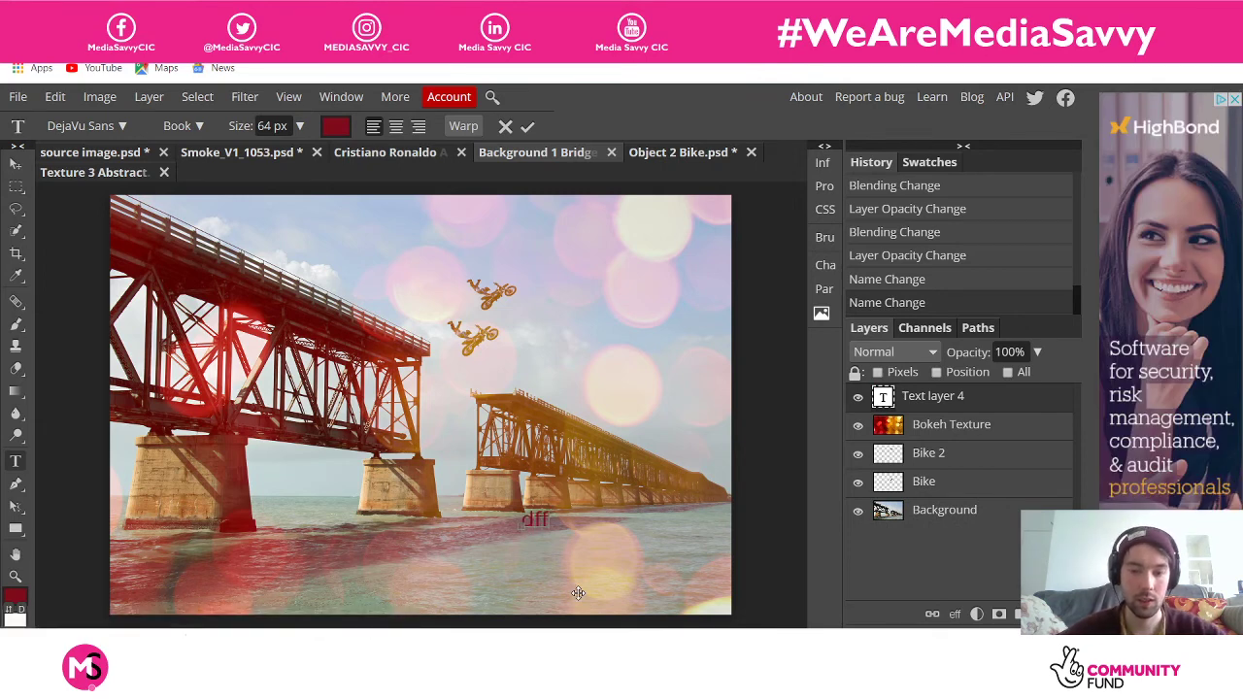
{"action": "key", "text": "BackSpace"}
{"action": "key", "text": "BackSpace"}
{"action": "key", "text": "BackSpace"}
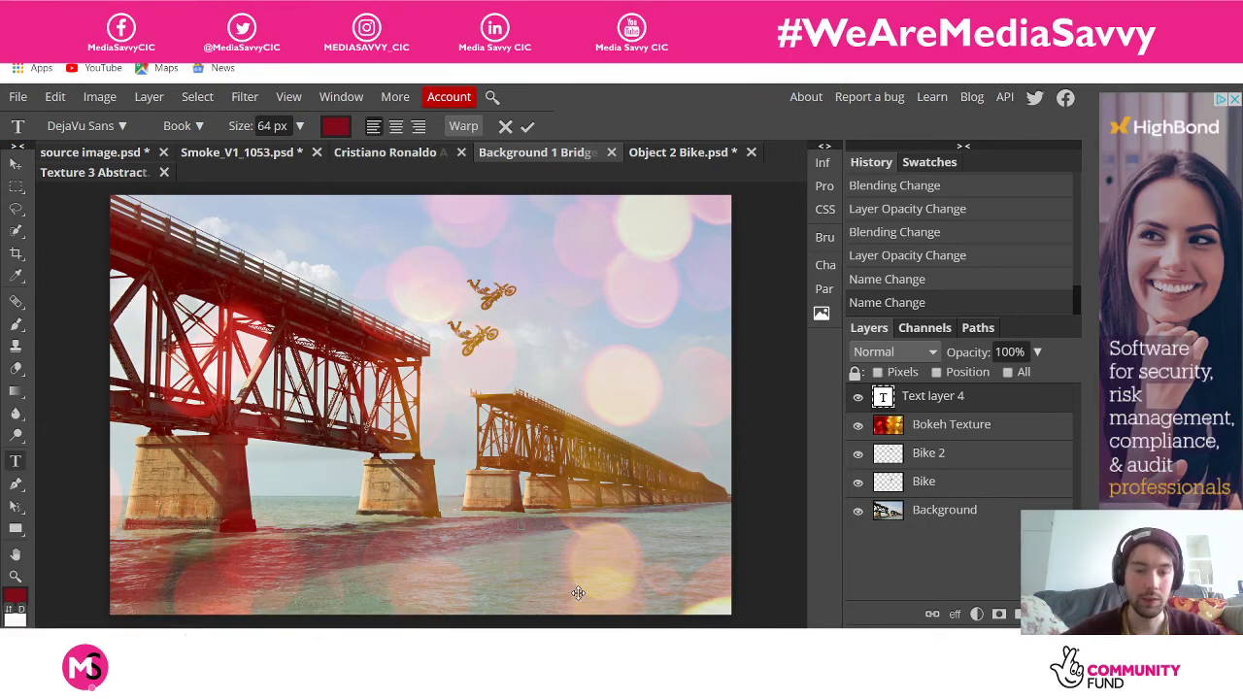
{"action": "type", "text": "a"}
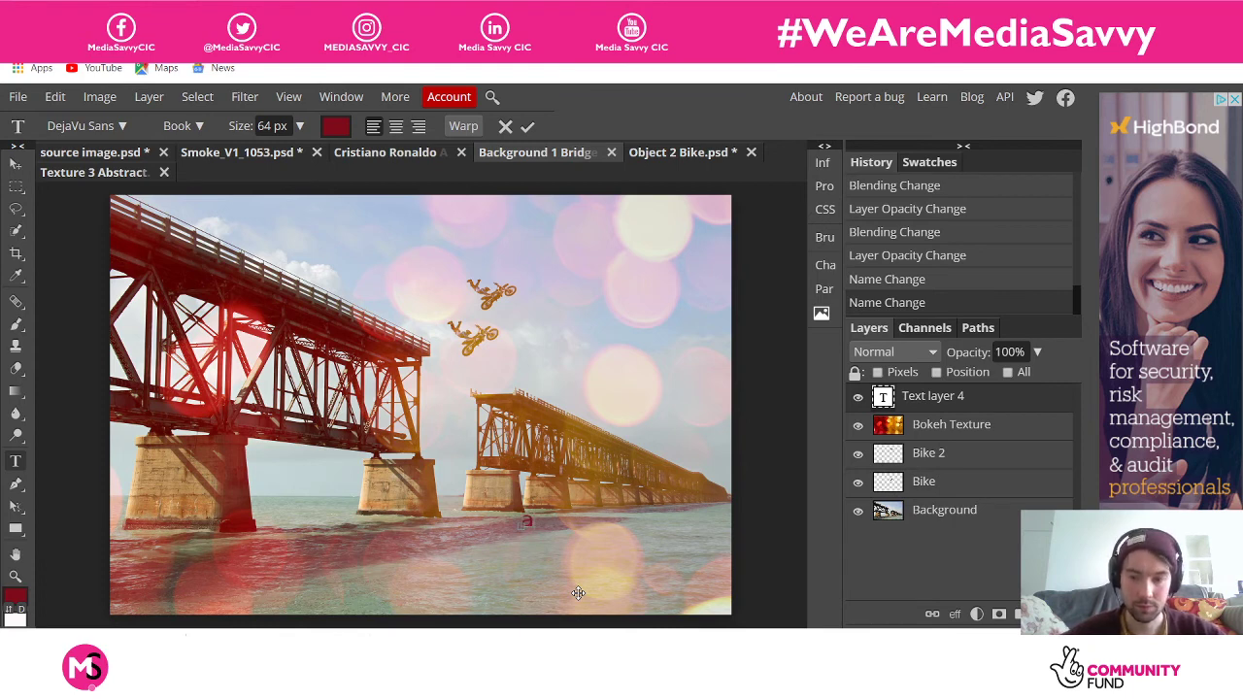
{"action": "key", "text": "BackSpace"}
{"action": "type", "text": "#"}
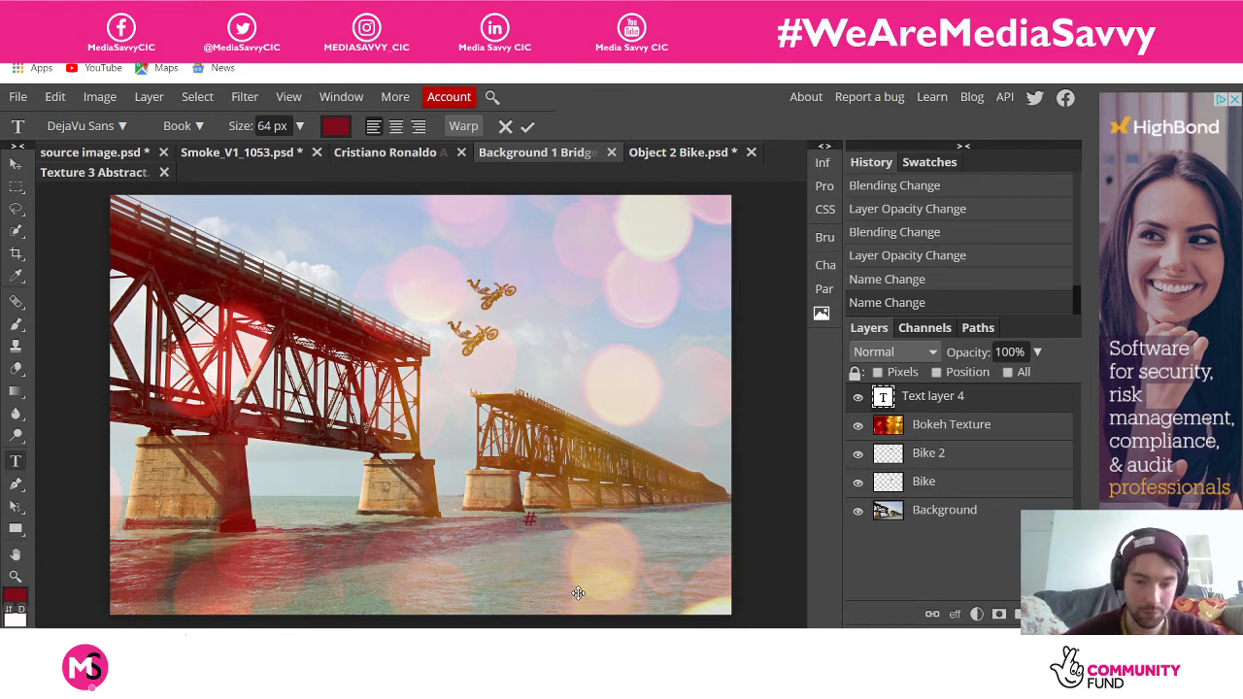
{"action": "type", "text": "We"}
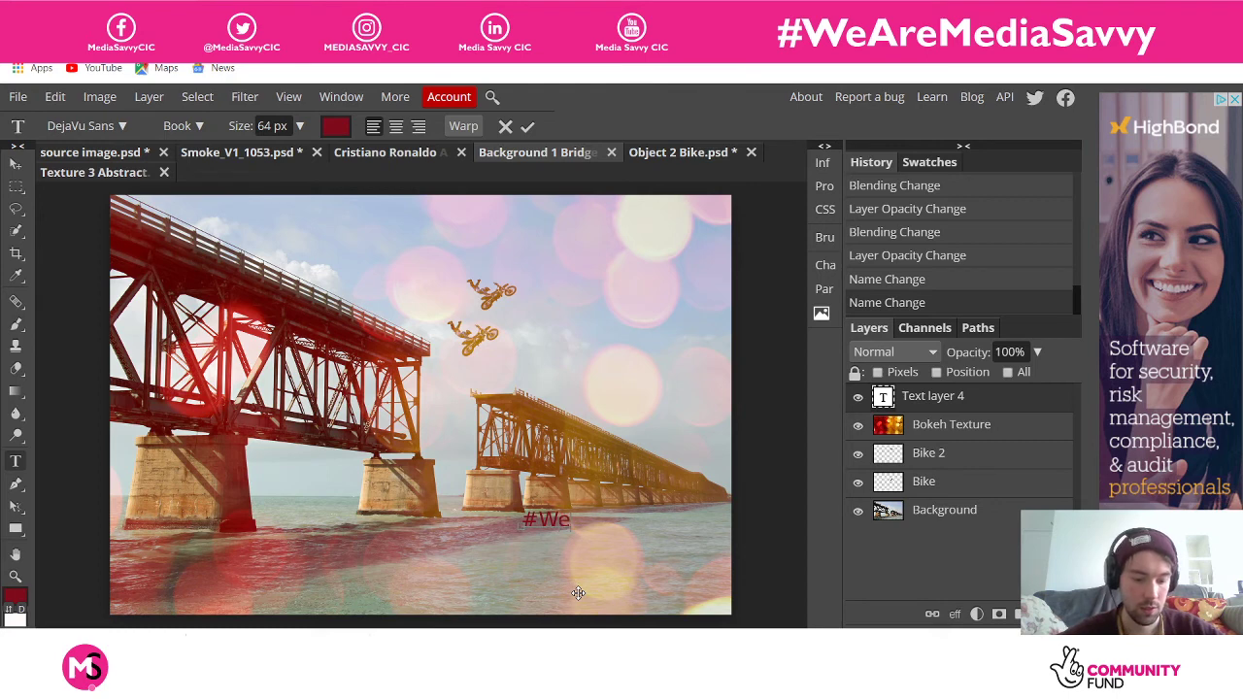
{"action": "type", "text": "AreMediaS"}
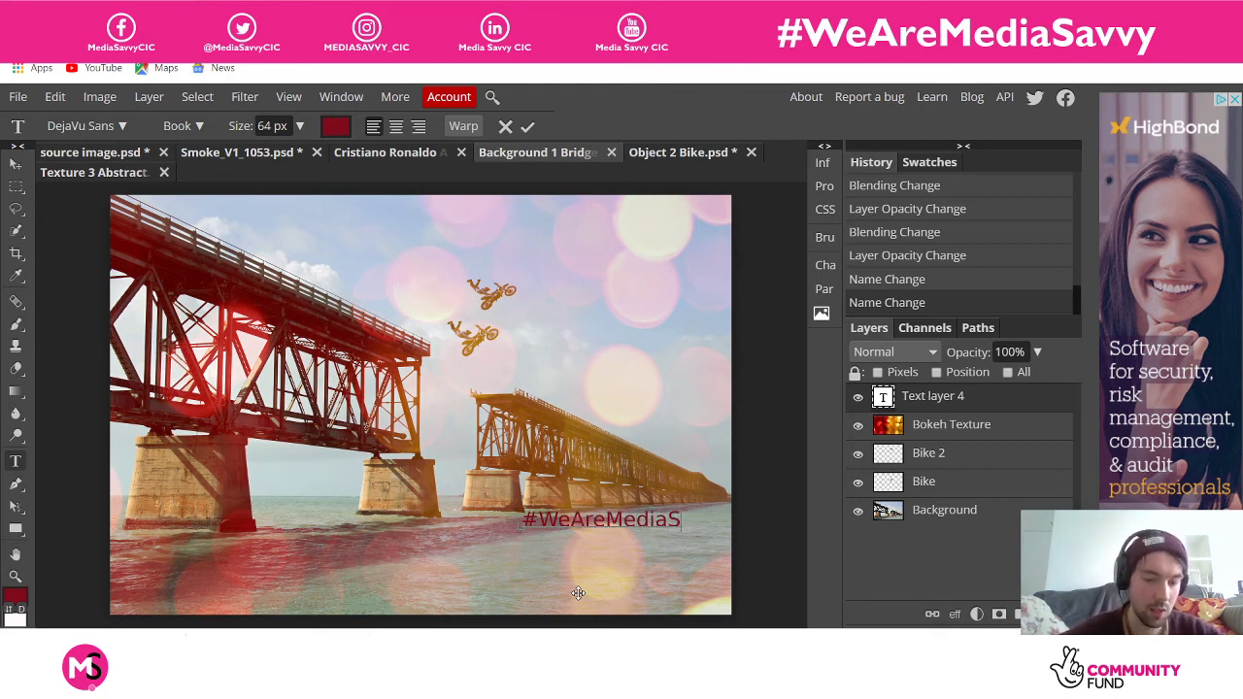
{"action": "type", "text": "avvy"}
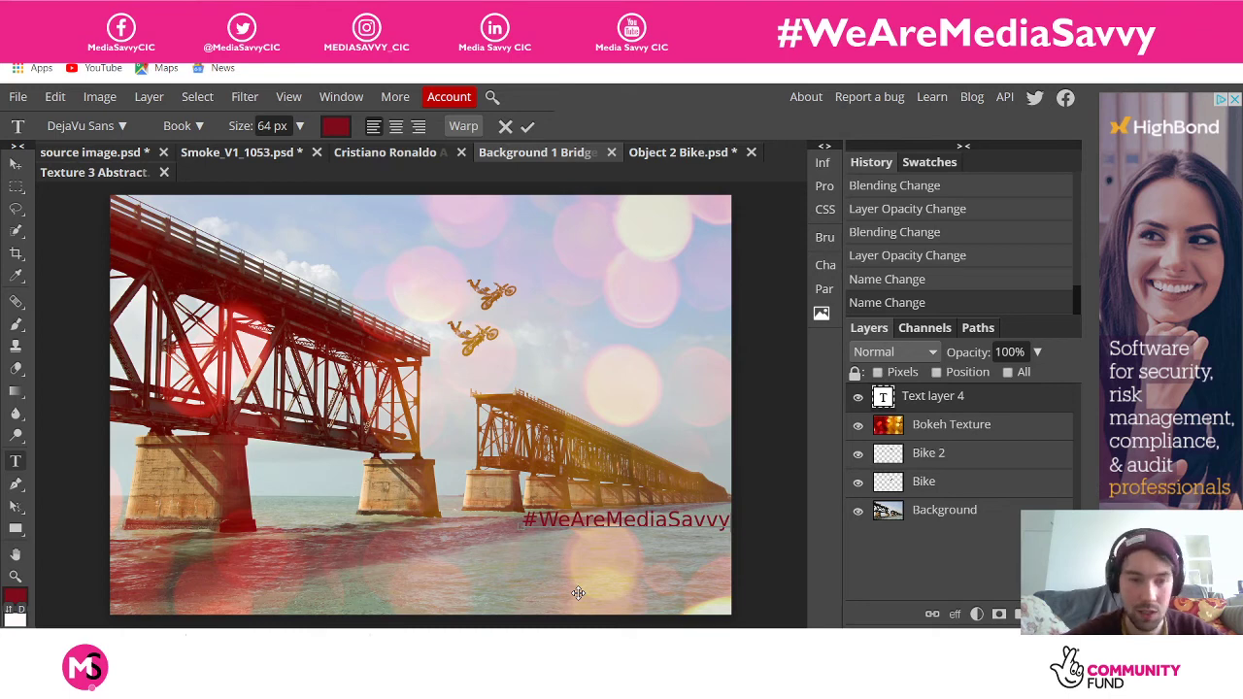
{"action": "left_click", "coordinate": [15, 163]}
{"action": "left_click_drag", "start_coordinate": [647, 547], "coordinate": [643, 613]}
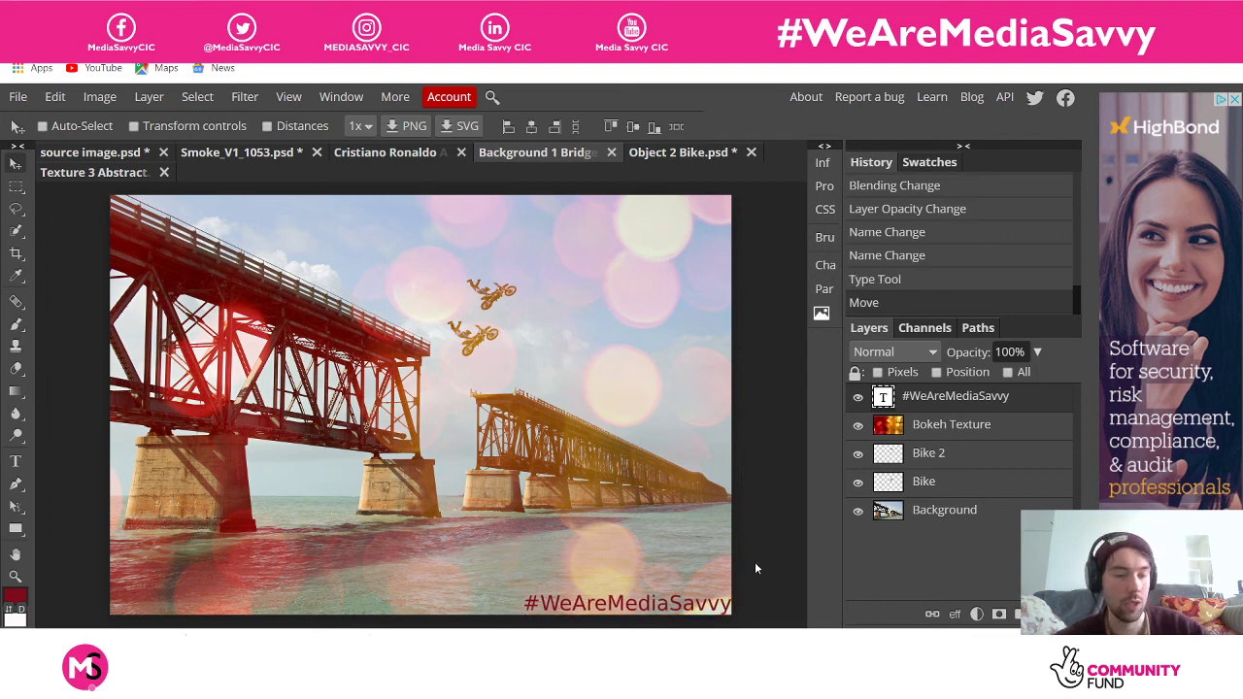
Open the text layer's Blending Options and add a Satin effect at 43% opacity
{"action": "right_click", "coordinate": [932, 404]}
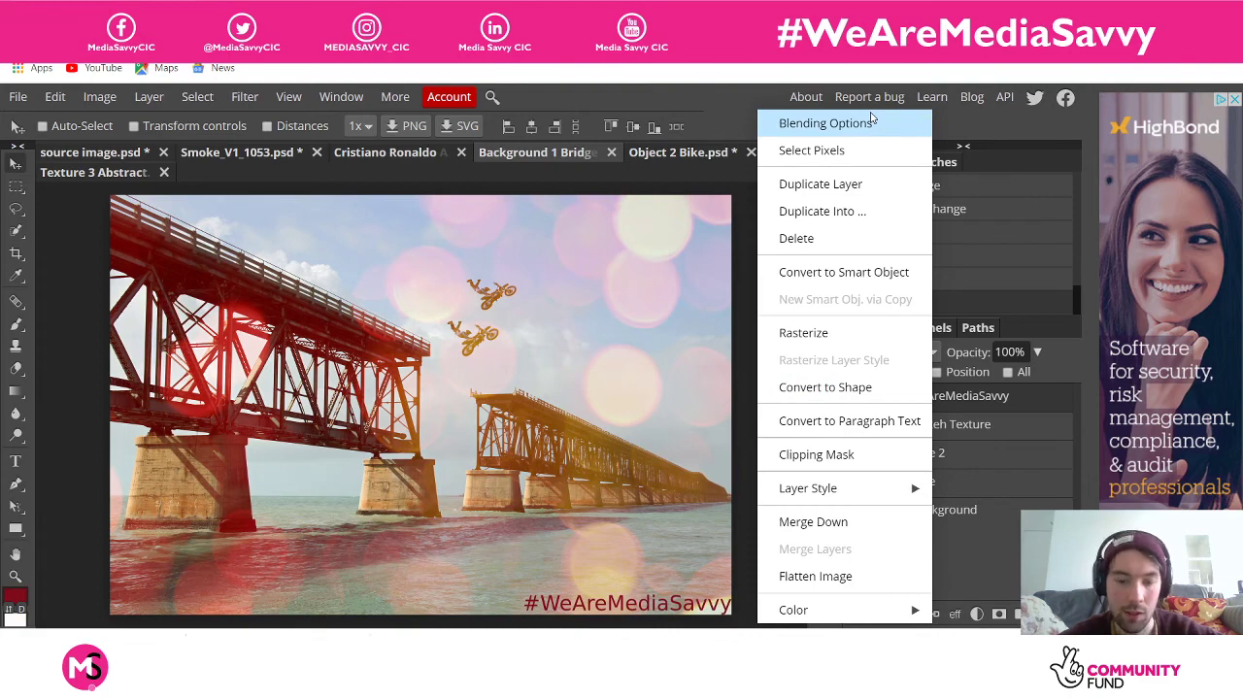
{"action": "left_click", "coordinate": [826, 124]}
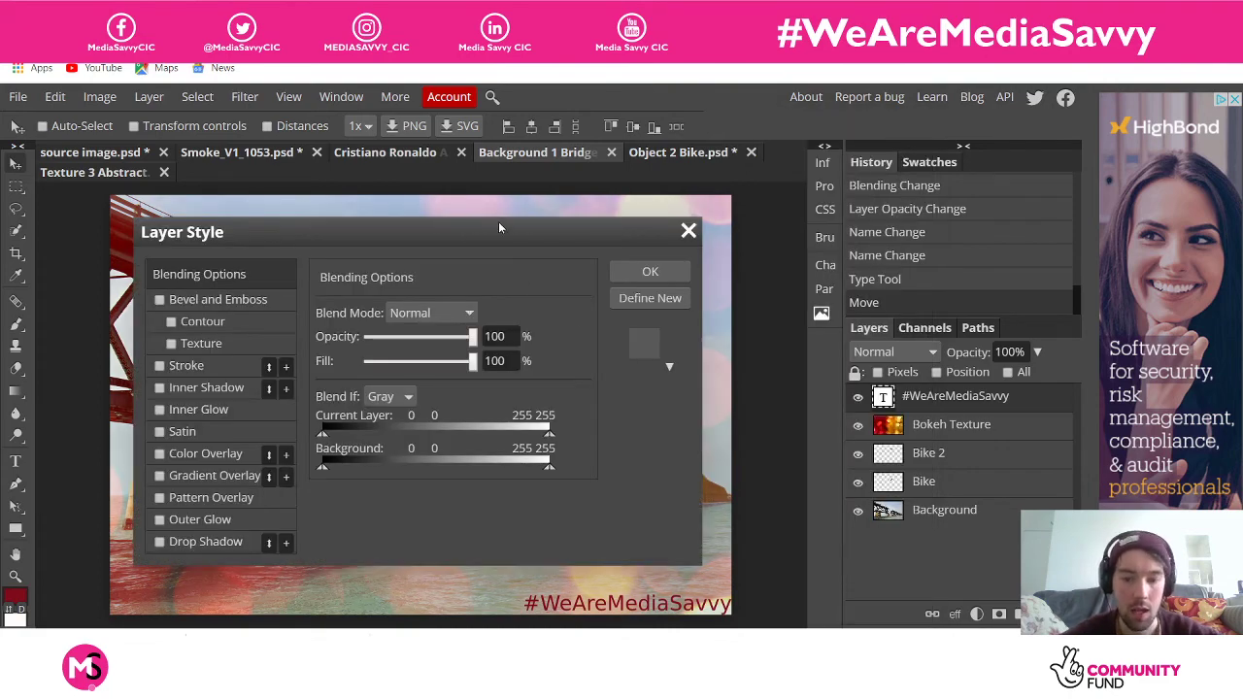
{"action": "left_click_drag", "start_coordinate": [498, 227], "coordinate": [954, 182]}
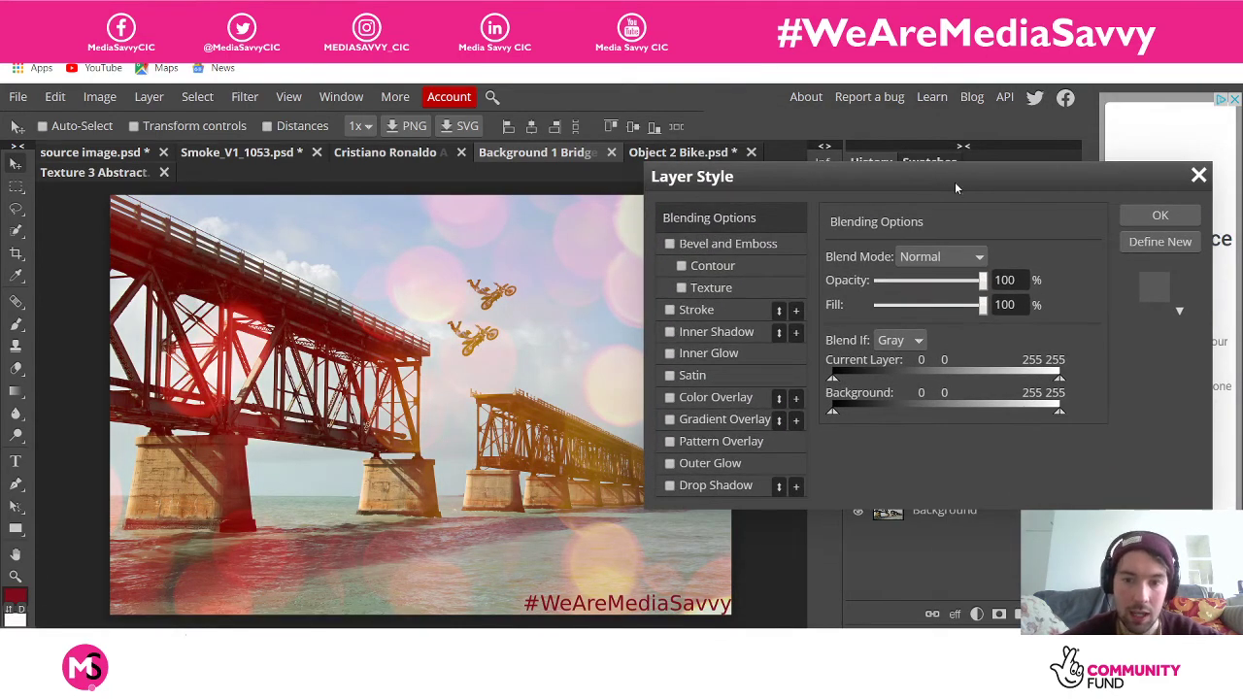
{"action": "left_click", "coordinate": [720, 375]}
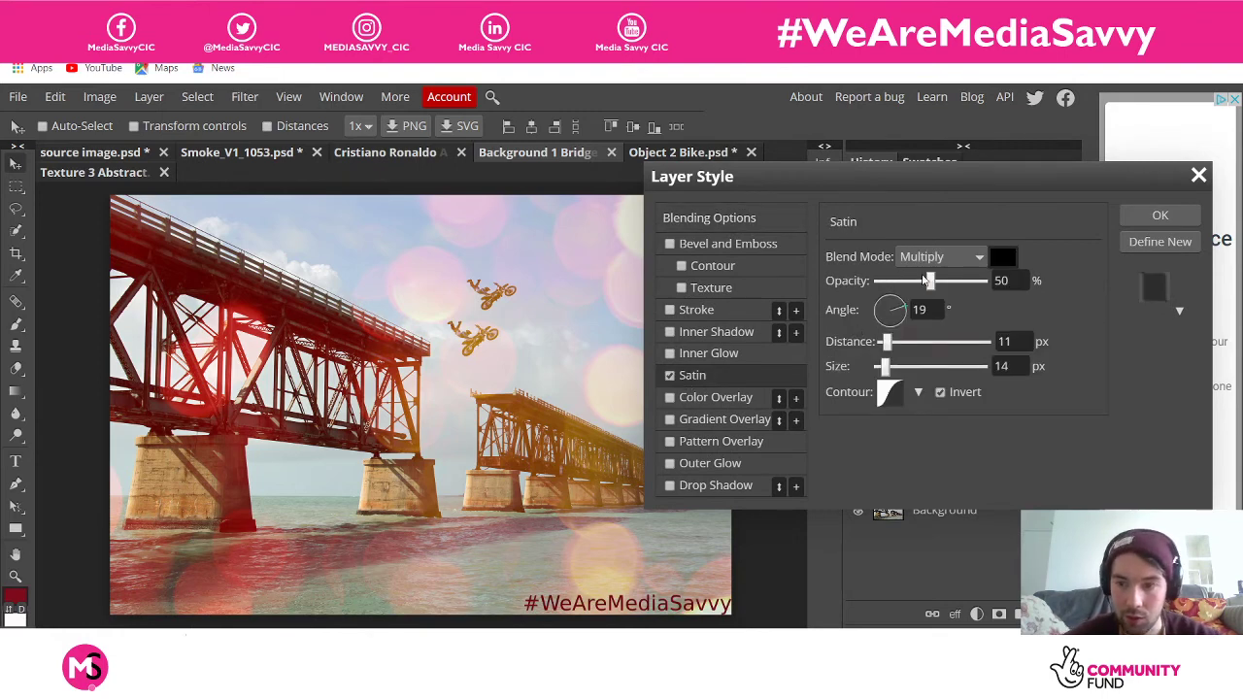
{"action": "mouse_move", "coordinate": [929, 280]}
{"action": "left_mouse_down"}
{"action": "mouse_move", "coordinate": [941, 280]}
{"action": "mouse_move", "coordinate": [914, 281]}
{"action": "left_mouse_up"}
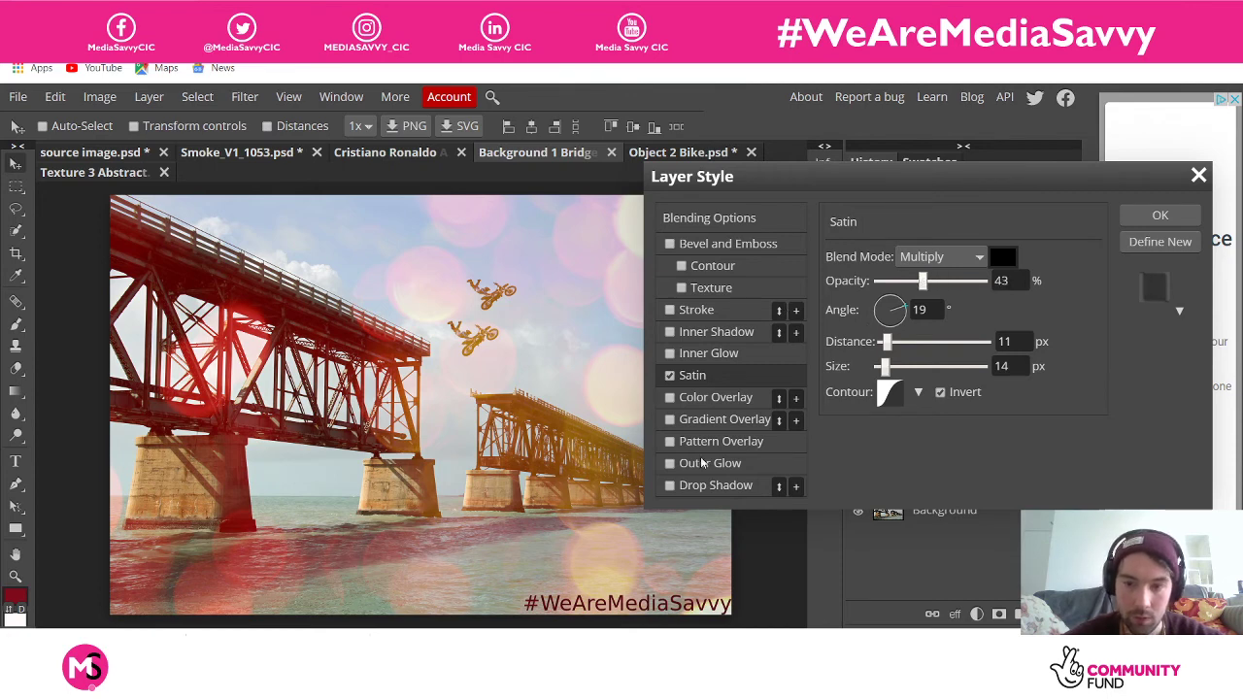
Add a Multiply, Radial gradient overlay at 185% scale plus a drop shadow
{"action": "left_click", "coordinate": [699, 399]}
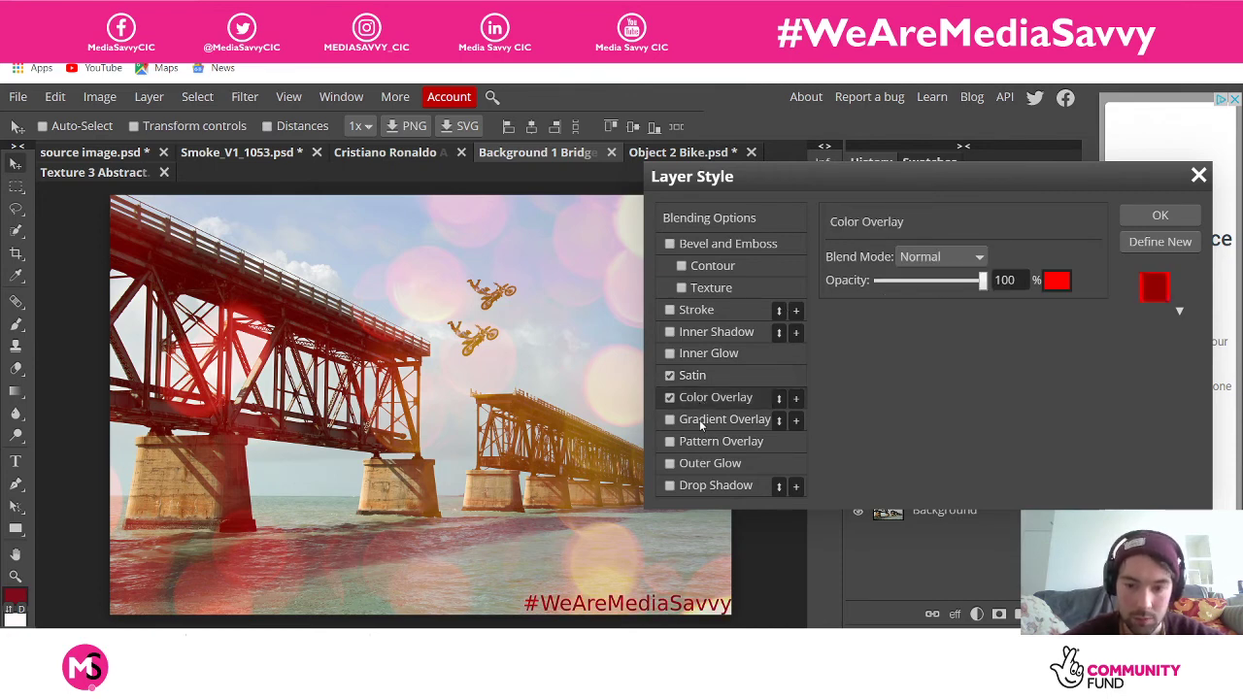
{"action": "left_click", "coordinate": [699, 420]}
{"action": "left_click", "coordinate": [669, 398]}
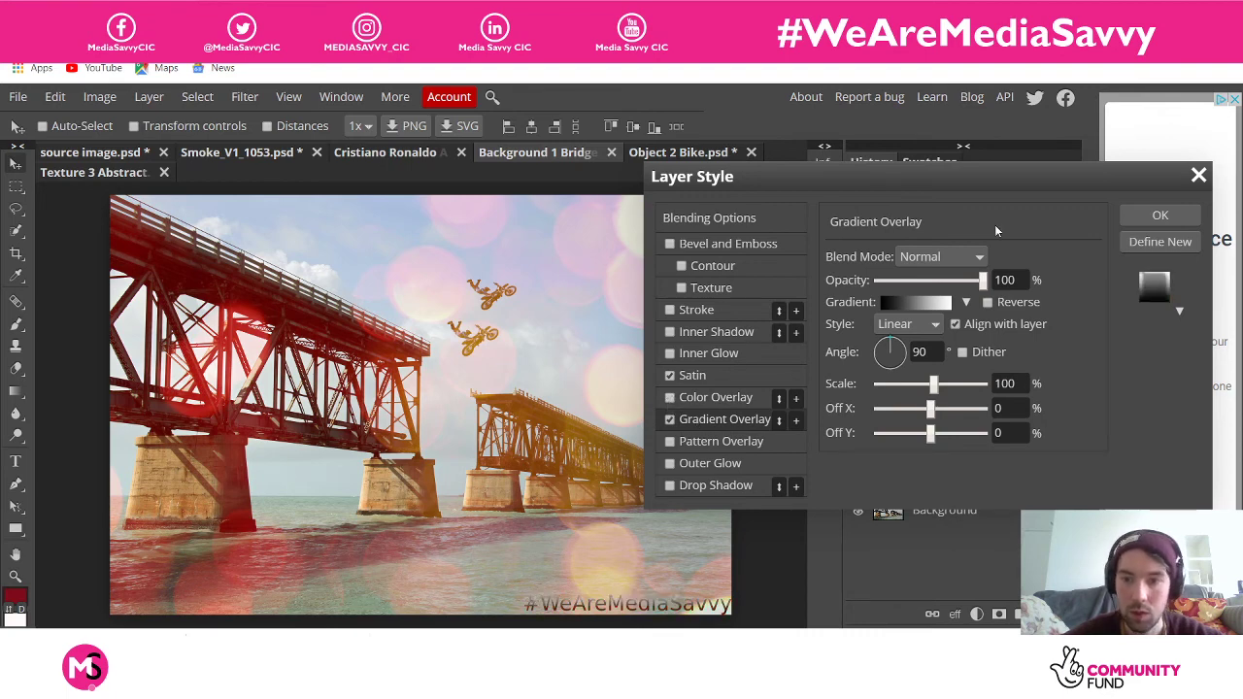
{"action": "left_click", "coordinate": [940, 256]}
{"action": "left_click", "coordinate": [918, 338]}
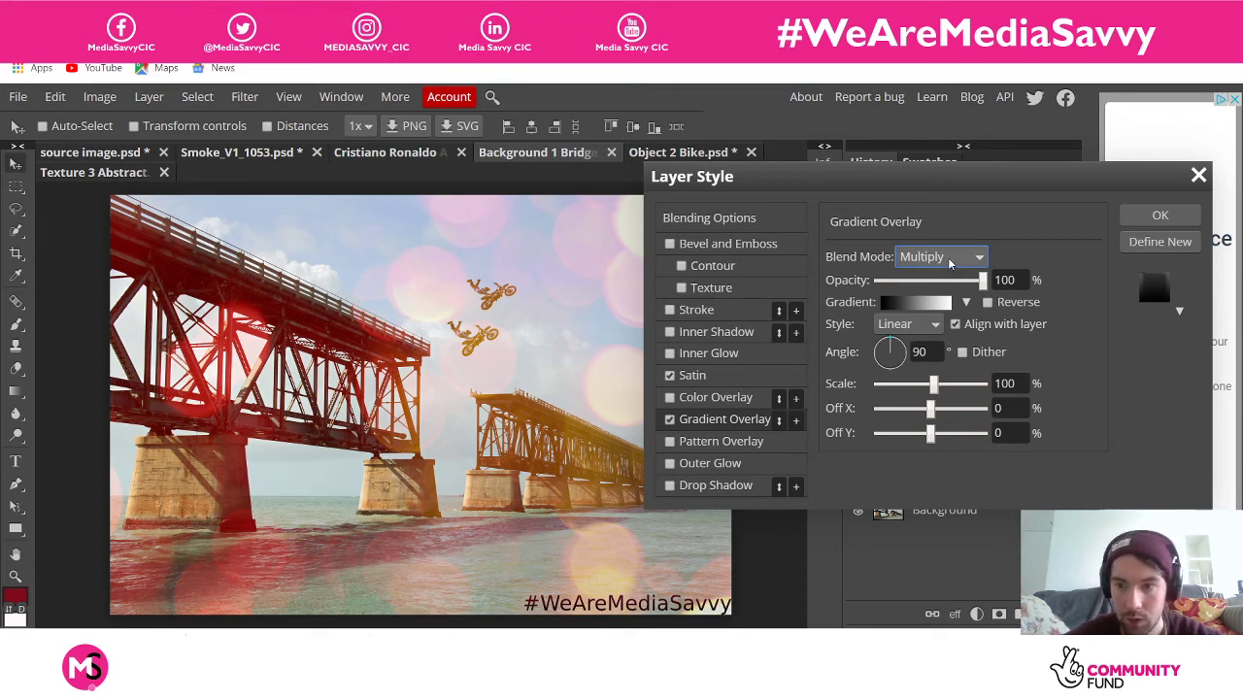
{"action": "left_click", "coordinate": [927, 327]}
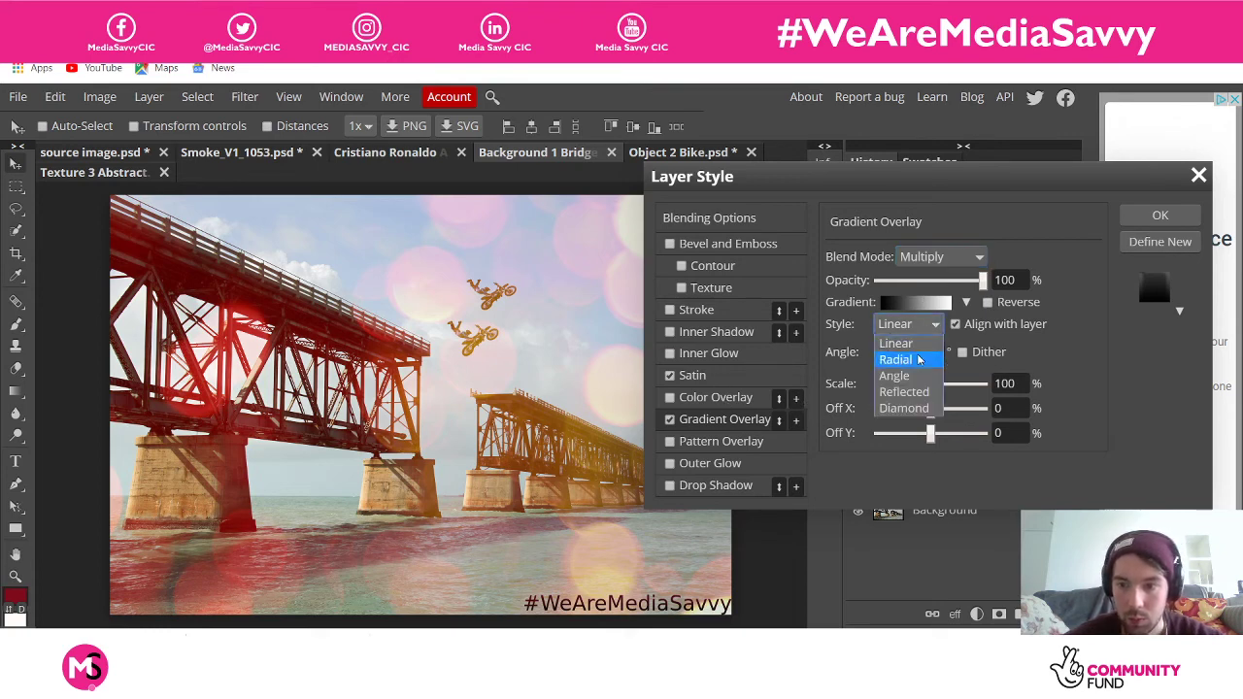
{"action": "left_click", "coordinate": [903, 357]}
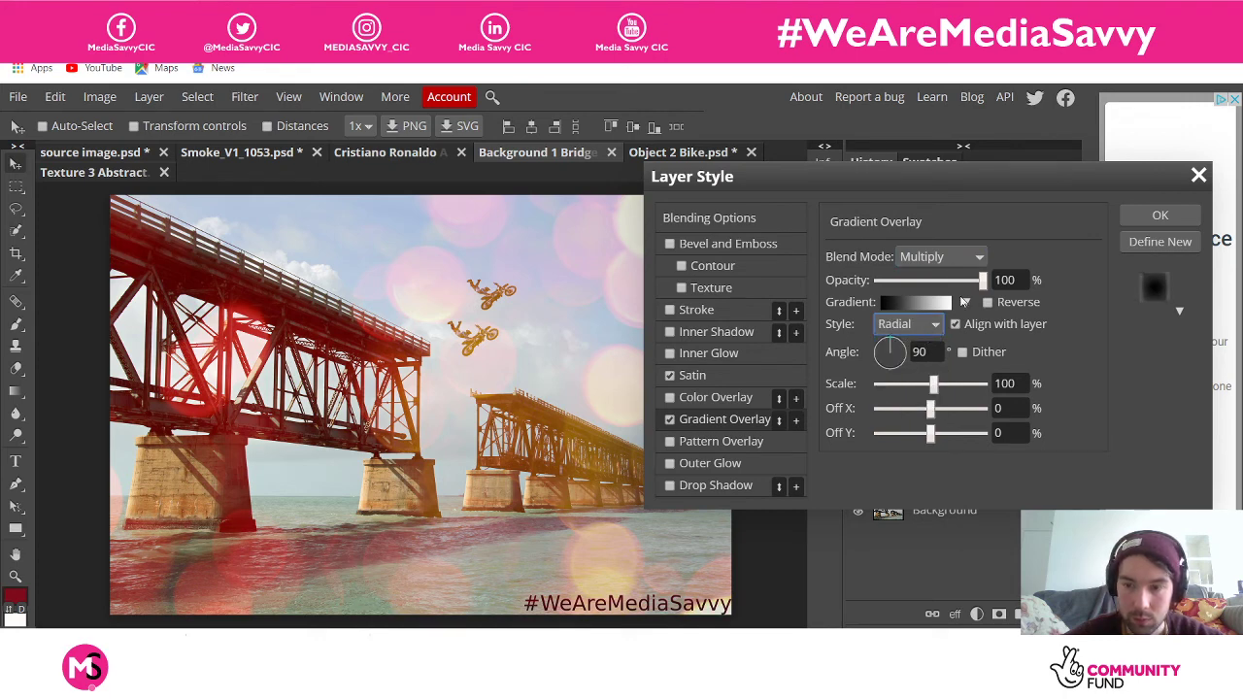
{"action": "left_click_drag", "start_coordinate": [945, 381], "coordinate": [950, 384]}
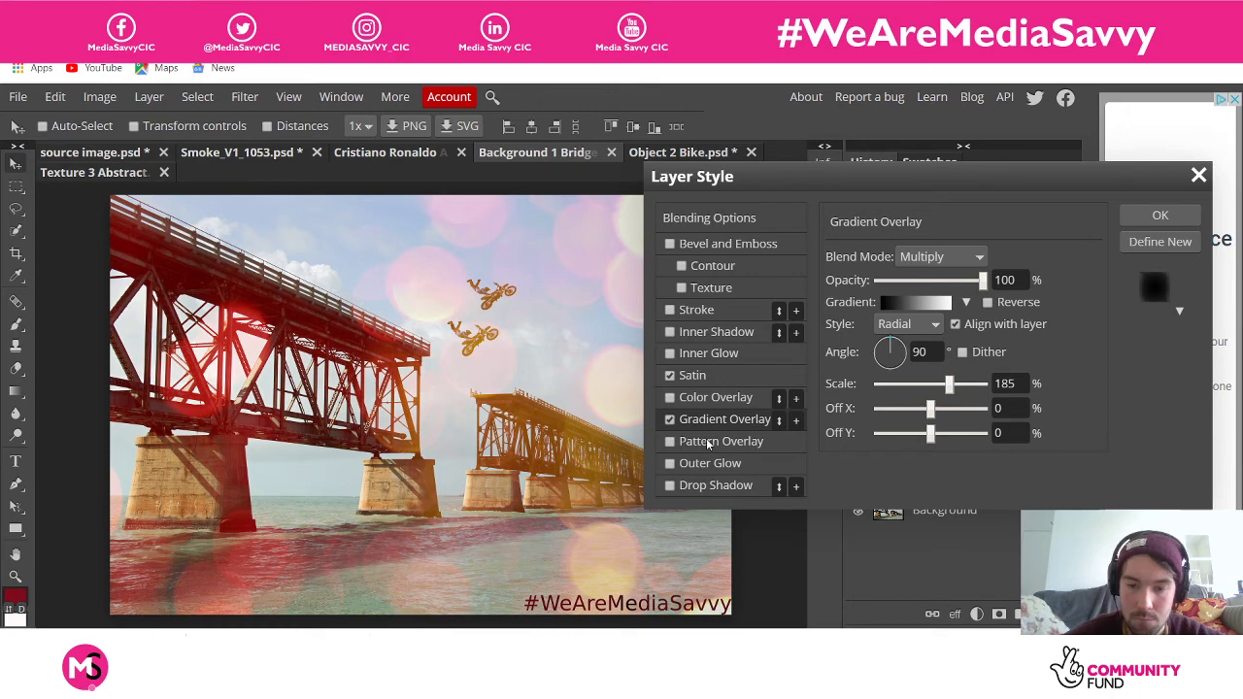
{"action": "left_click", "coordinate": [703, 489]}
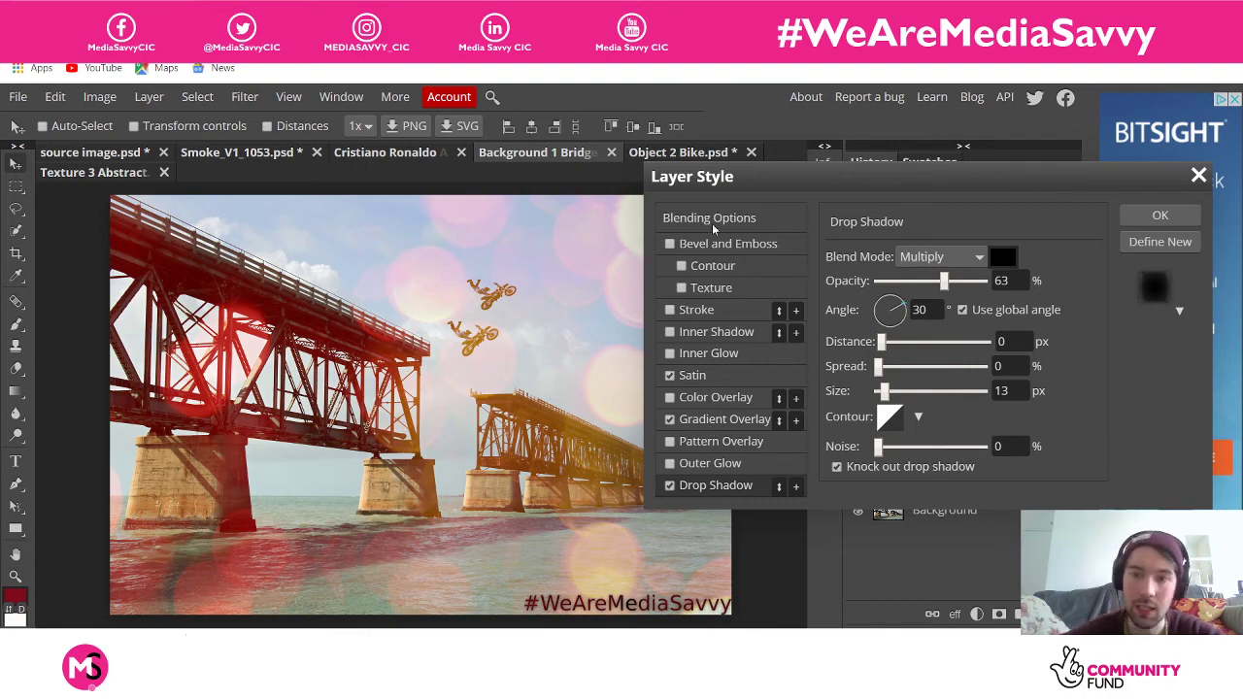
{"action": "left_click_drag", "start_coordinate": [772, 179], "coordinate": [839, 118]}
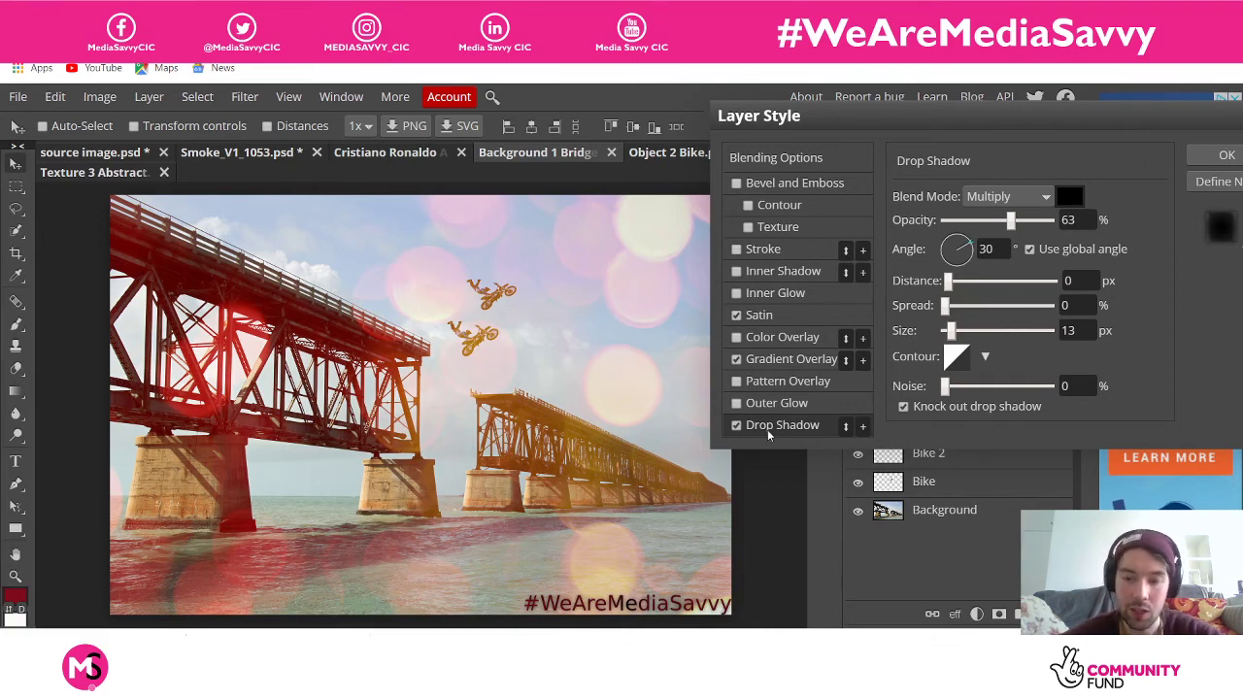
Apply the layer style and commit the #WeAreMediaSavvy text
{"action": "left_click", "coordinate": [1227, 157]}
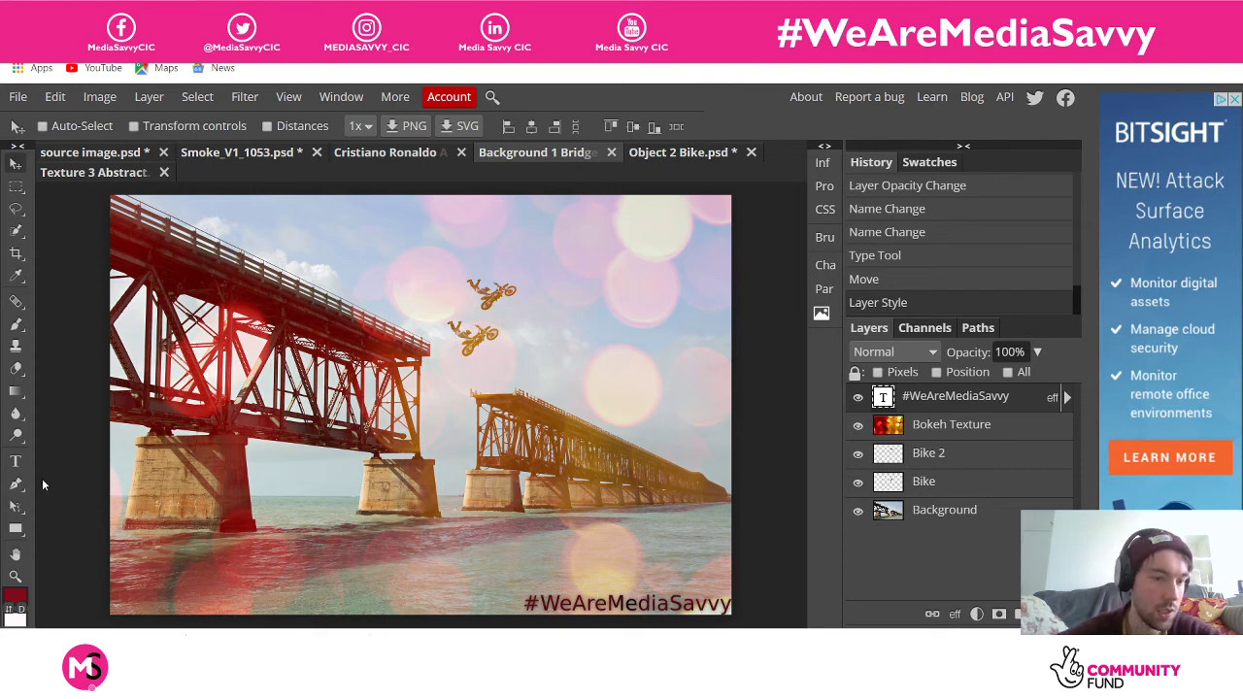
{"action": "left_click", "coordinate": [15, 461]}
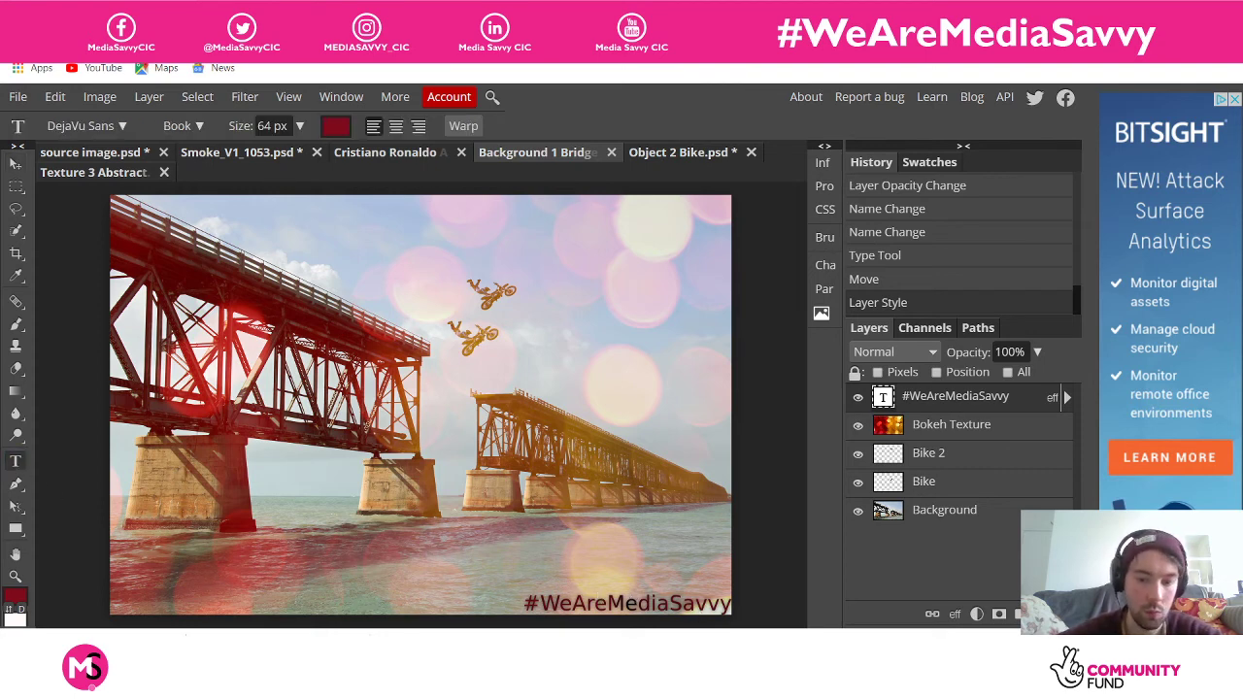
{"action": "left_click", "coordinate": [610, 603]}
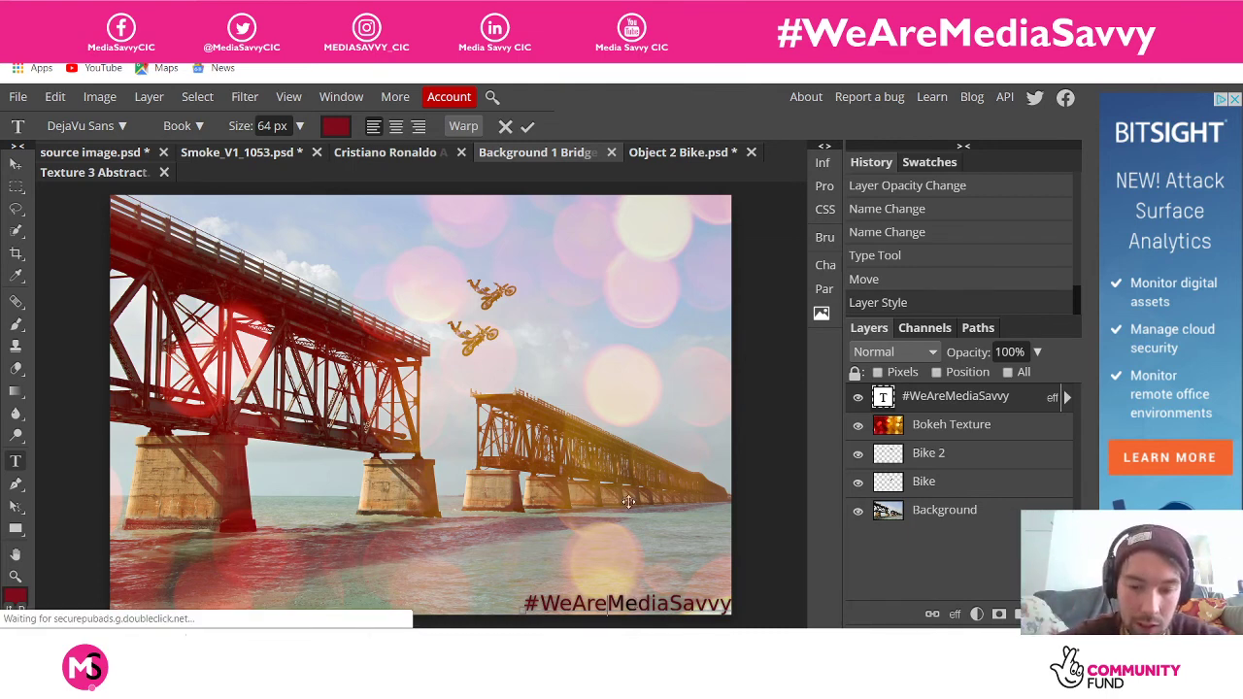
{"action": "left_click", "coordinate": [528, 126]}
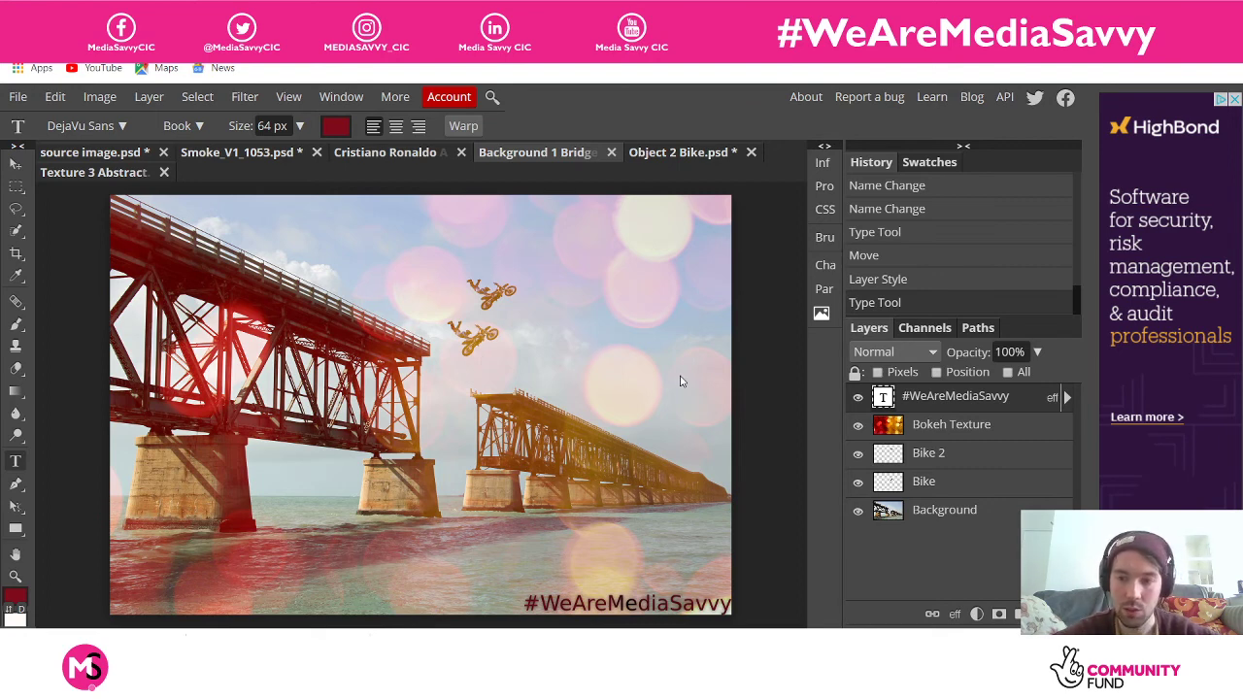
Lower the text layer's opacity to 90%
{"action": "left_click", "coordinate": [1037, 354]}
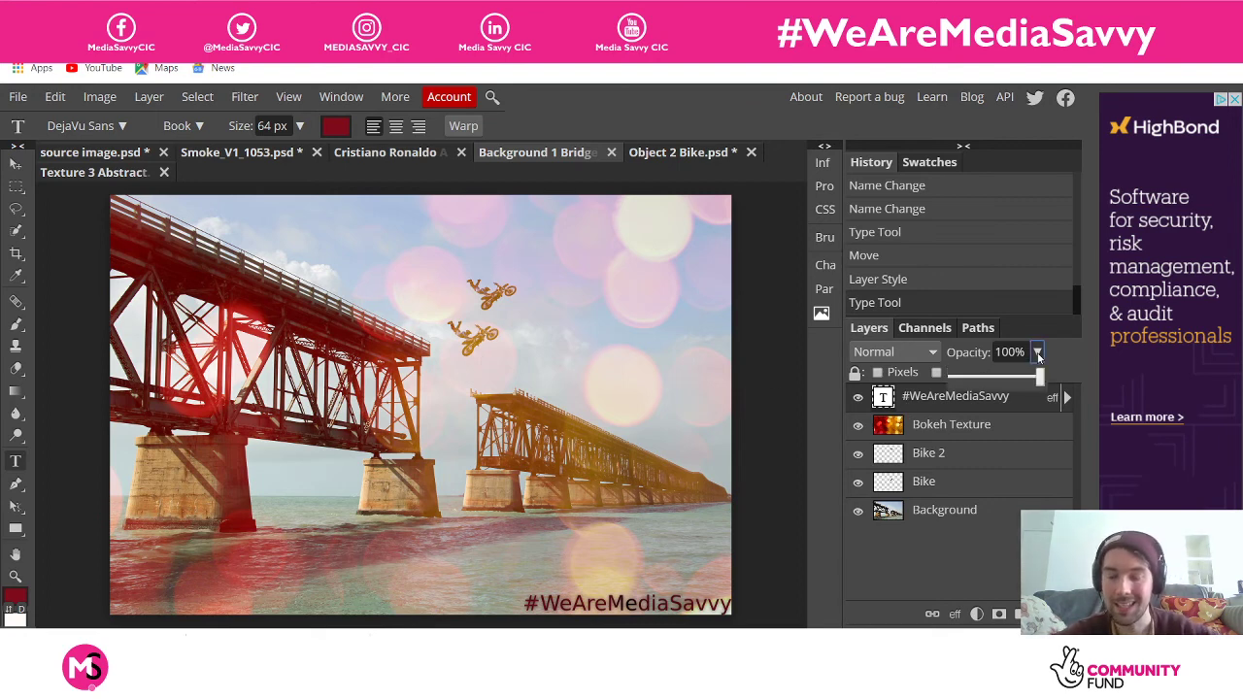
{"action": "mouse_move", "coordinate": [1041, 381]}
{"action": "left_mouse_down"}
{"action": "mouse_move", "coordinate": [985, 379]}
{"action": "mouse_move", "coordinate": [1032, 385]}
{"action": "left_mouse_up"}
{"action": "left_click", "coordinate": [1037, 353]}
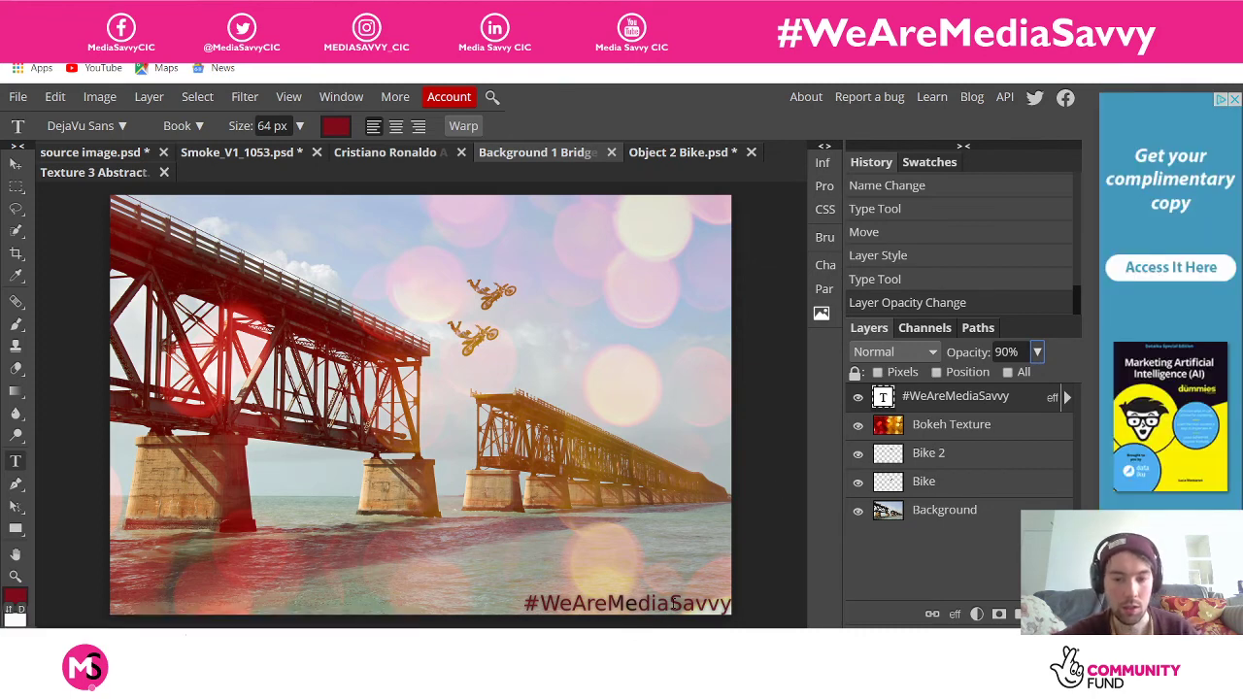
{"action": "left_click", "coordinate": [16, 163]}
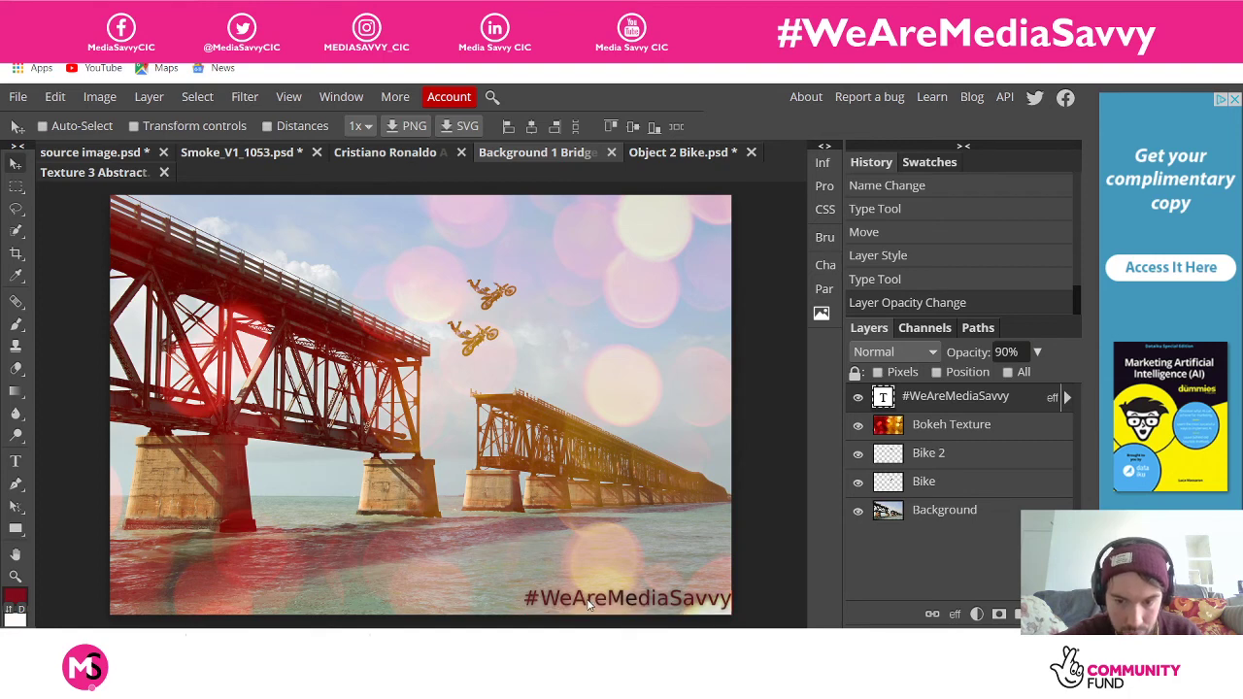
Try the text over the water, then return it bottom-right, nudged slightly left
{"action": "left_click_drag", "start_coordinate": [589, 607], "coordinate": [503, 441]}
{"action": "left_click_drag", "start_coordinate": [518, 505], "coordinate": [589, 609]}
{"action": "left_click_drag", "start_coordinate": [722, 608], "coordinate": [728, 607]}
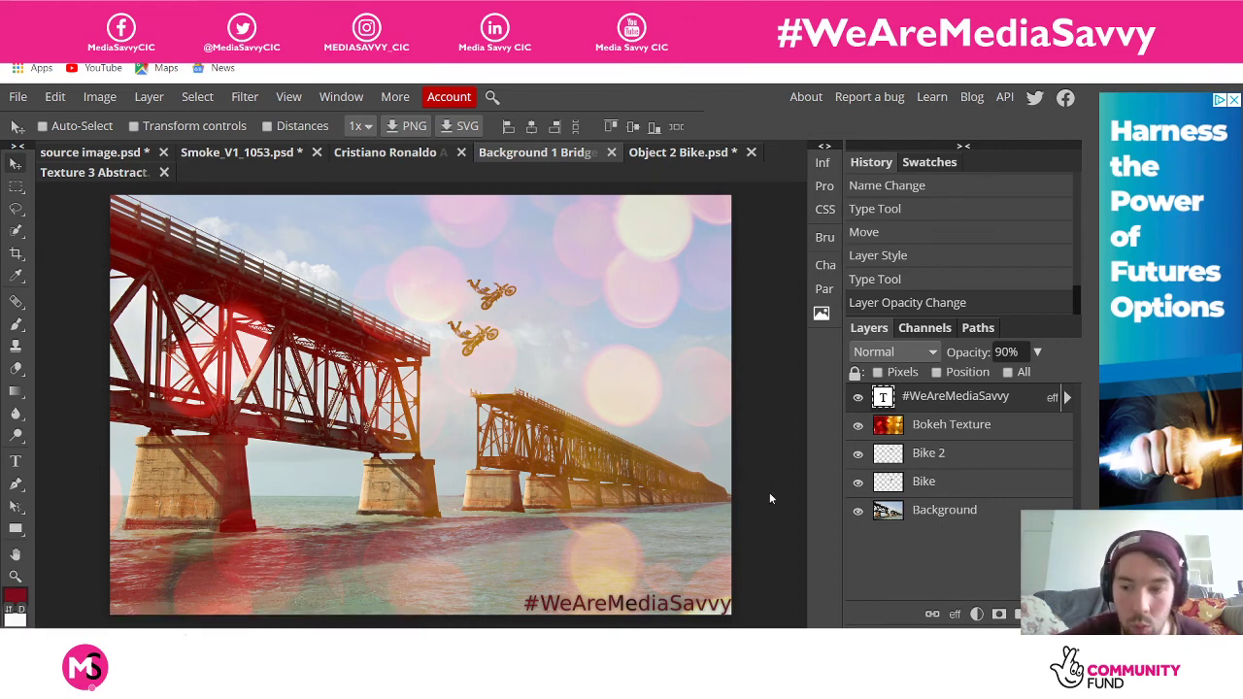
{"action": "left_click", "coordinate": [977, 483]}
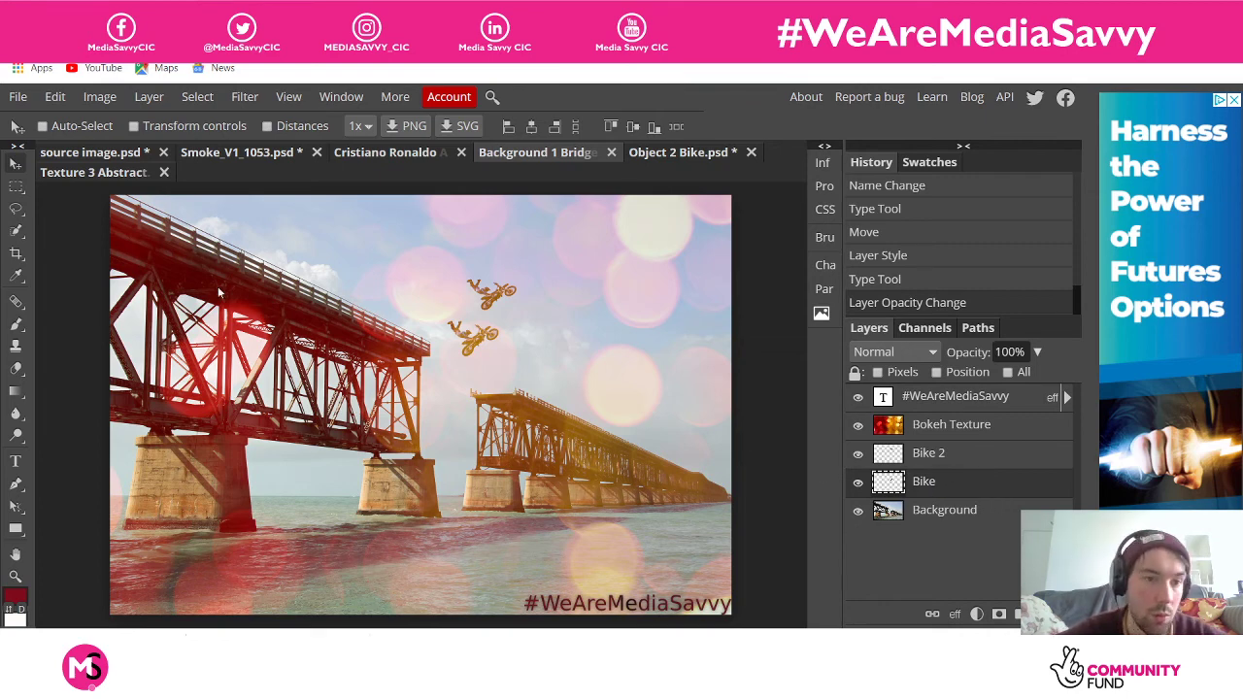
Duplicate the Bike 2 layer and move the copy left of the other bikers
{"action": "left_click", "coordinate": [17, 98]}
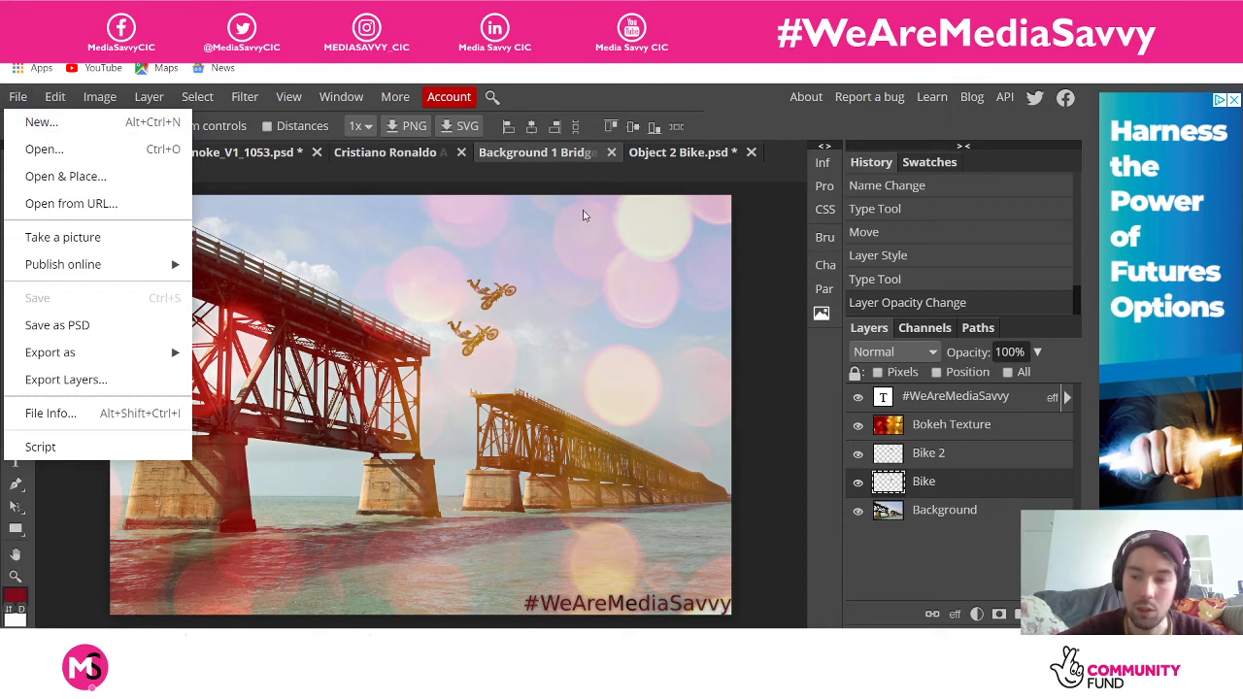
{"action": "left_click", "coordinate": [932, 479]}
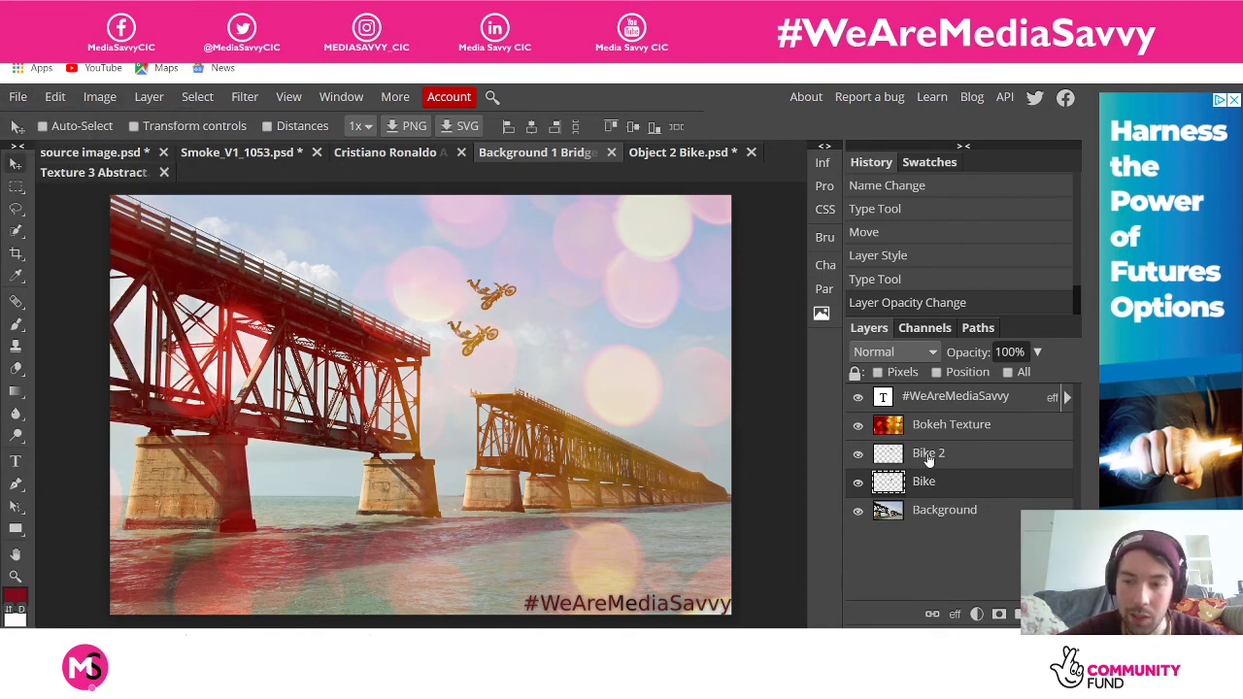
{"action": "left_click", "coordinate": [927, 458]}
{"action": "right_click", "coordinate": [928, 459]}
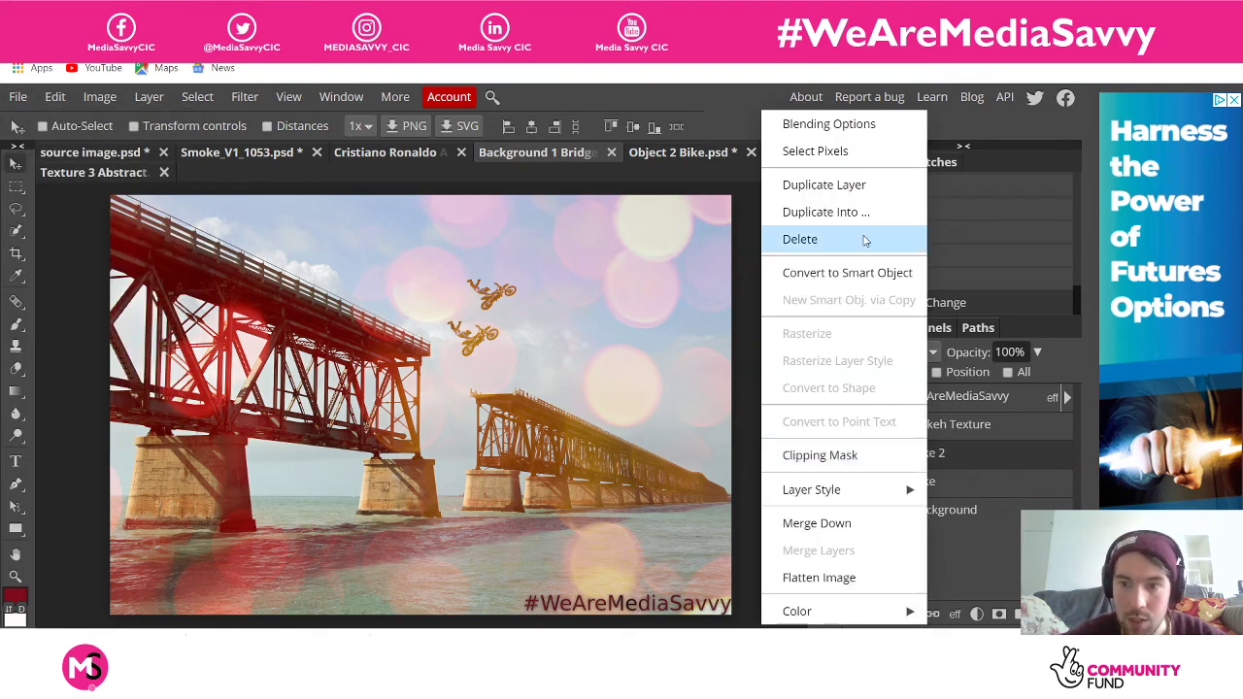
{"action": "left_click", "coordinate": [853, 184]}
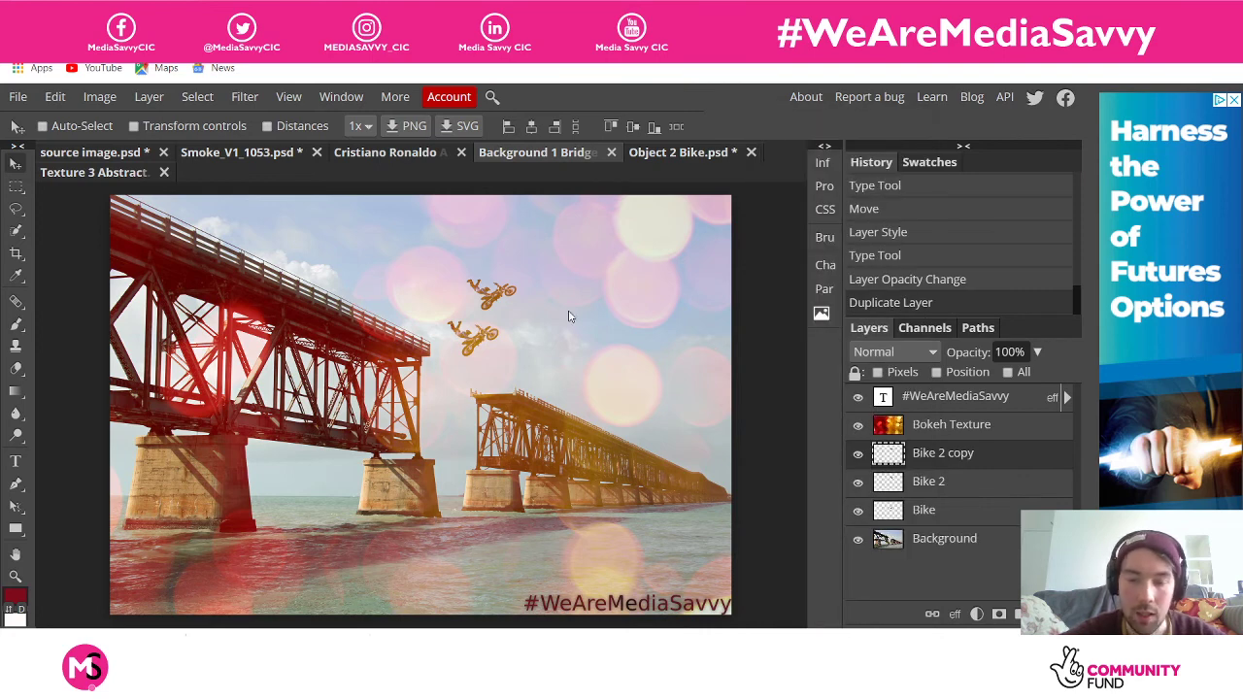
{"action": "left_click_drag", "start_coordinate": [502, 301], "coordinate": [440, 302]}
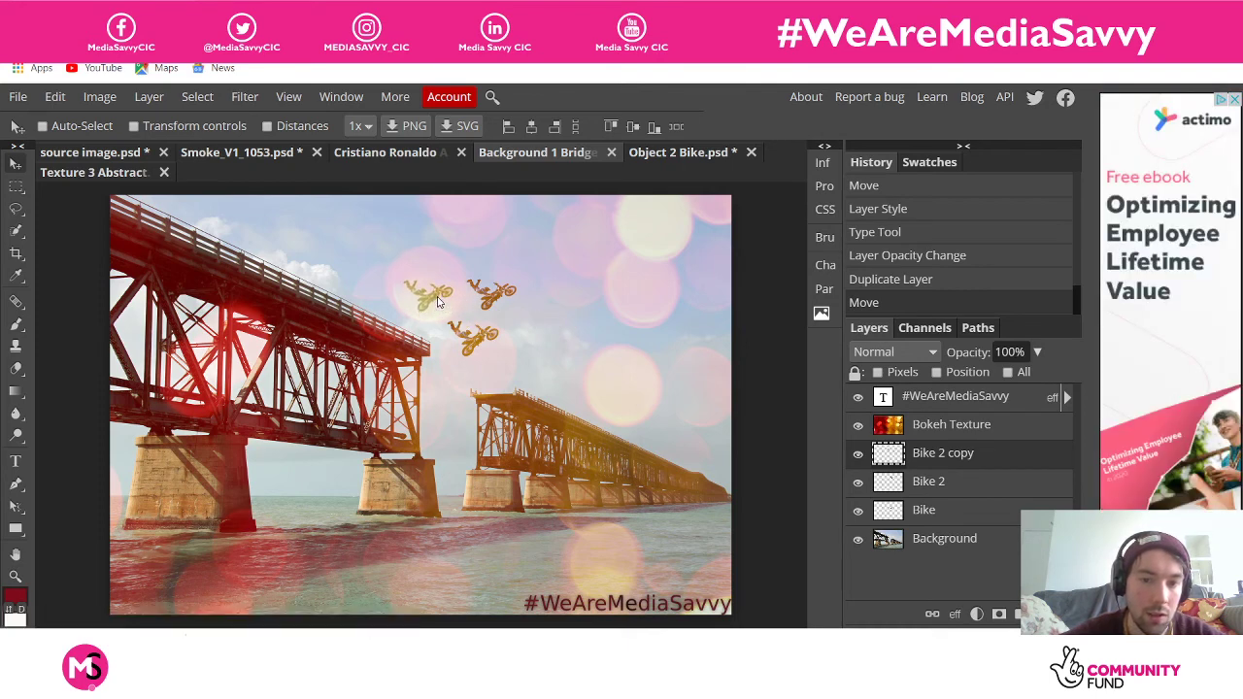
Delete 'copy' and '2' from the duplicated layer's name
{"action": "double_click", "coordinate": [947, 453]}
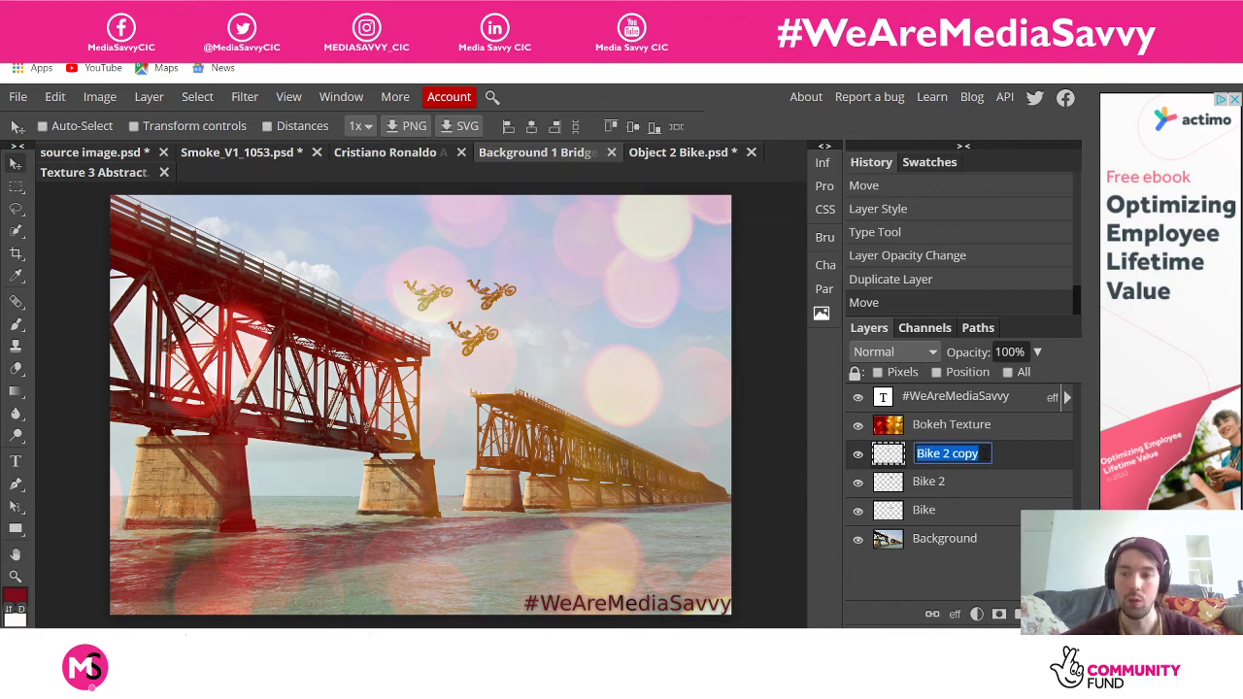
{"action": "double_click", "coordinate": [968, 453]}
{"action": "key", "text": "BackSpace"}
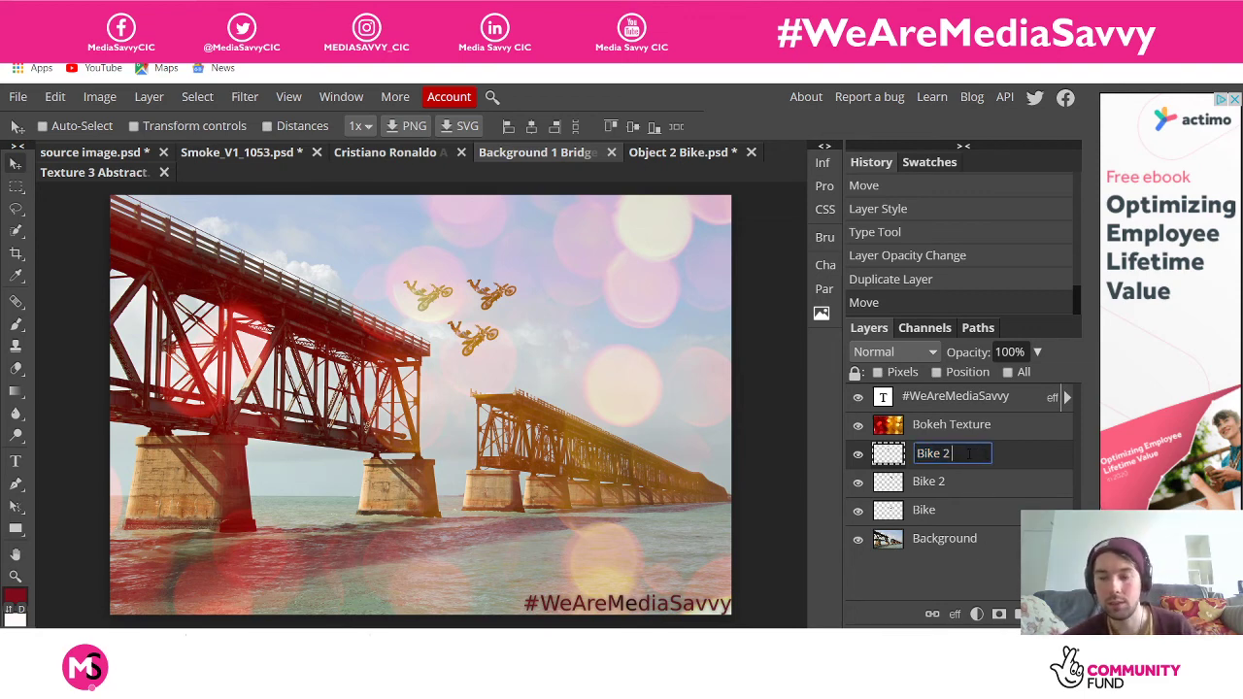
{"action": "key", "text": "BackSpace"}
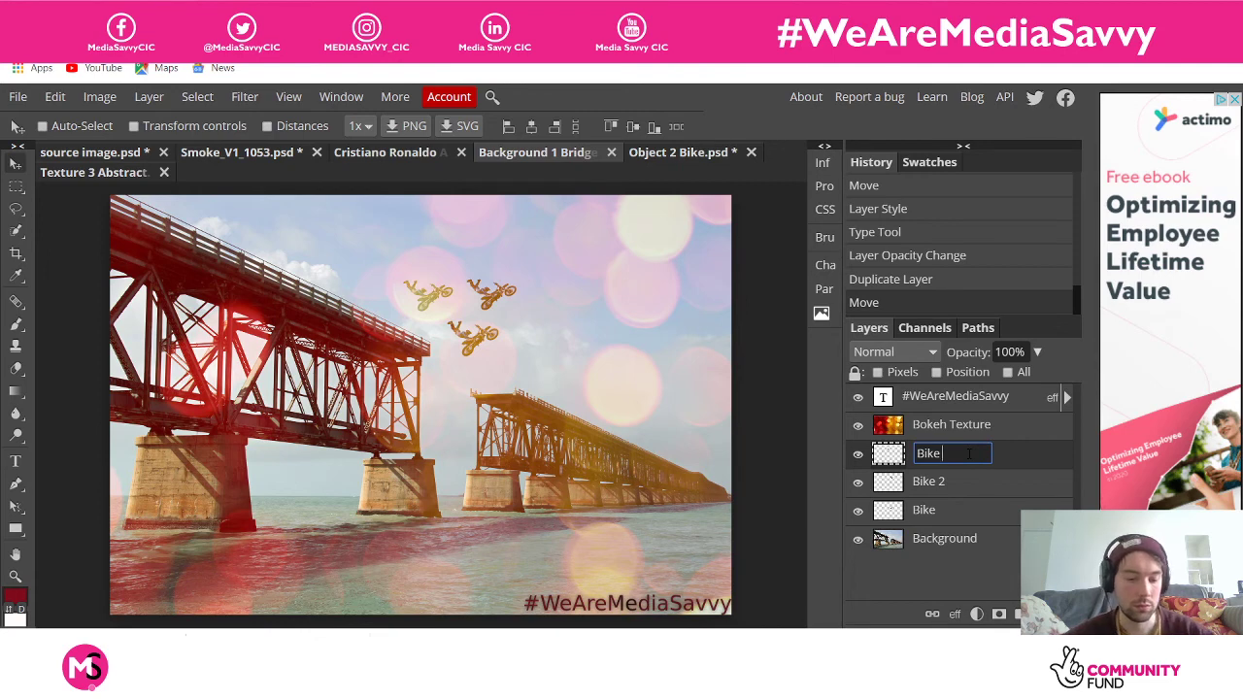
Add '3' to finish naming the duplicated layer 'Bike 3' and commit it
{"action": "type", "text": "3"}
{"action": "left_click", "coordinate": [934, 559]}
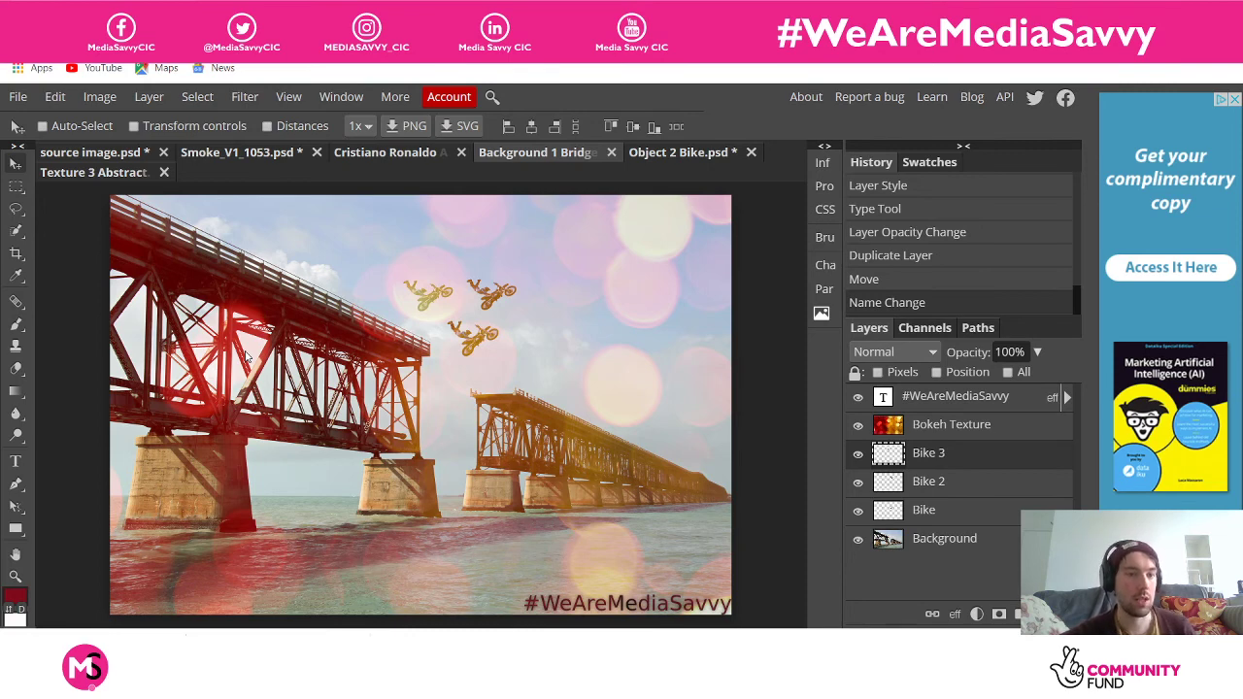
Switch to the side-by-side portraits document and scroll around its canvas to inspect it
{"action": "left_click", "coordinate": [386, 155]}
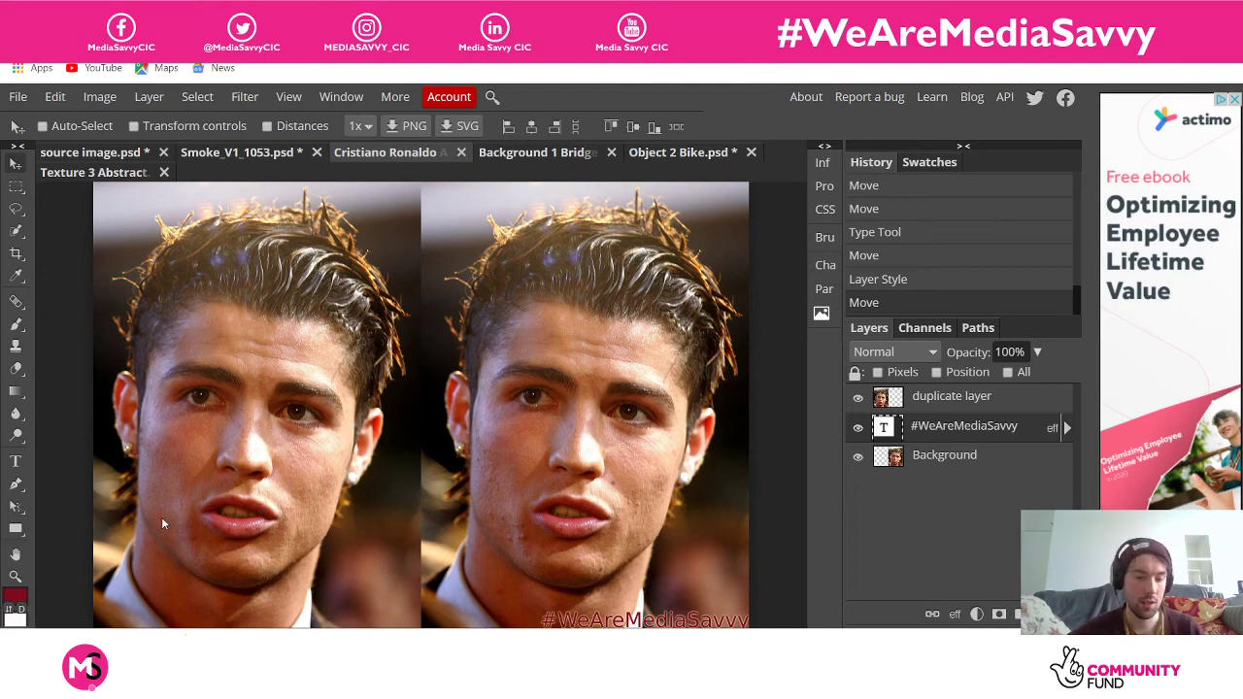
{"action": "scroll", "coordinate": [162, 523], "scroll_direction": "up", "scroll_amount": 4}
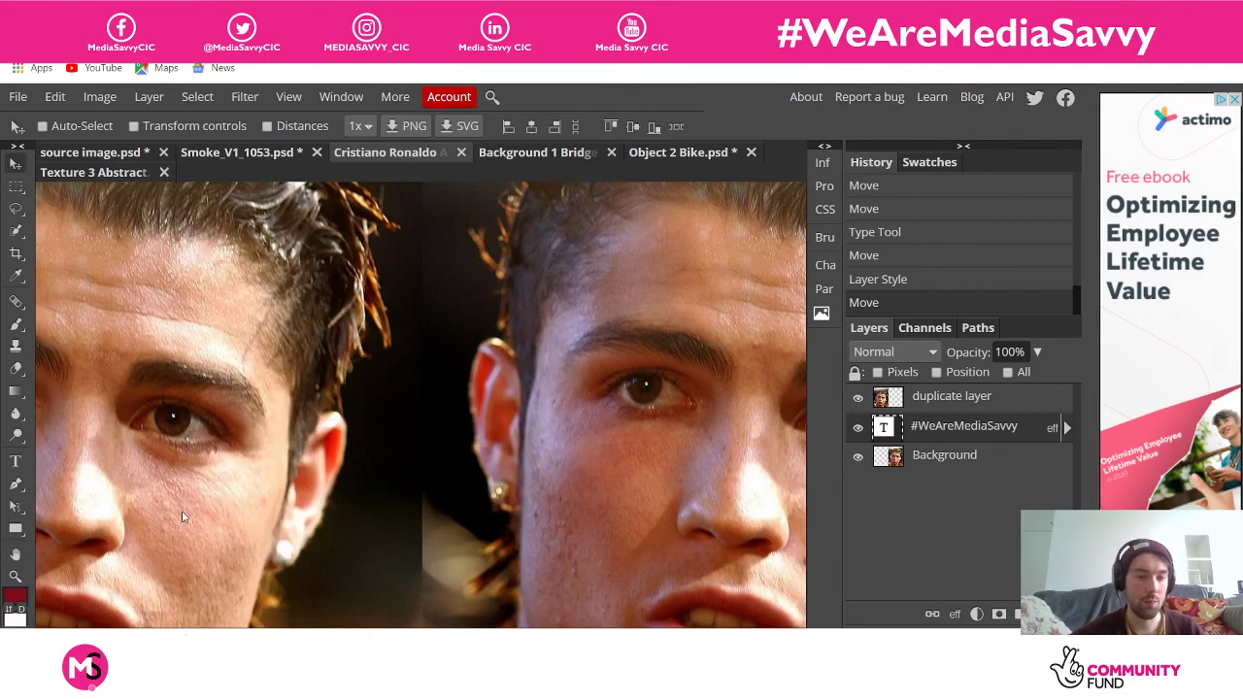
{"action": "scroll", "coordinate": [182, 516], "scroll_direction": "down", "scroll_amount": 4}
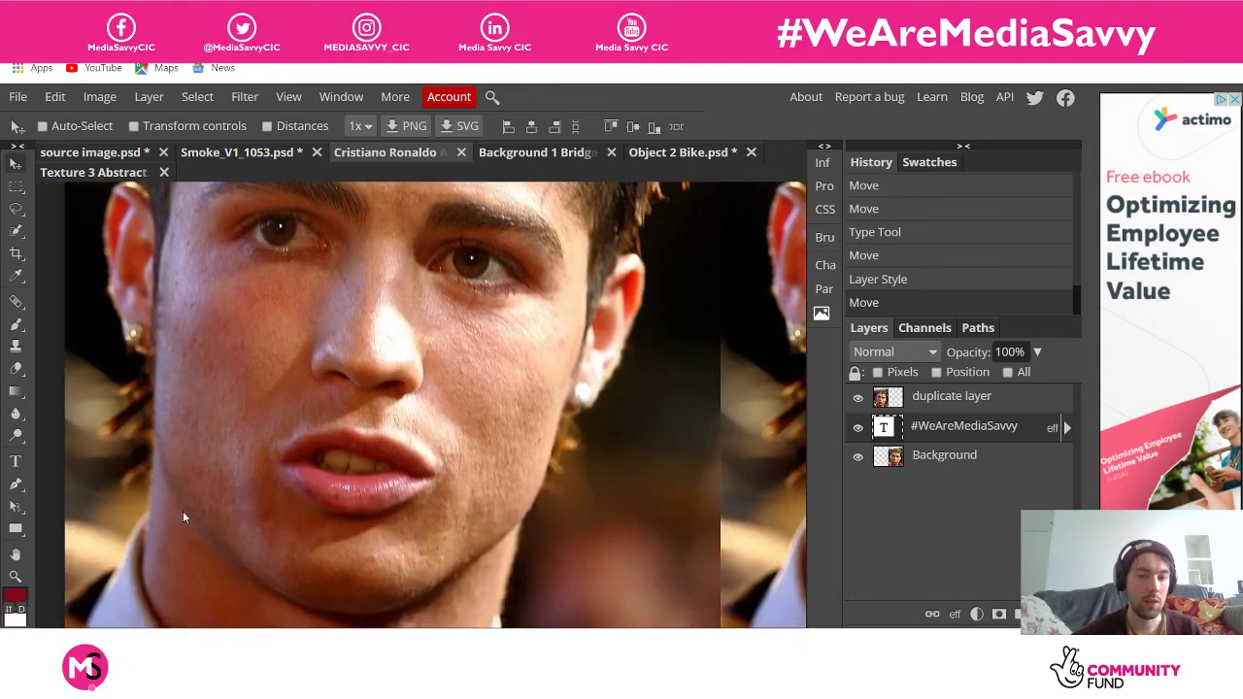
{"action": "scroll", "coordinate": [296, 476], "scroll_direction": "up", "scroll_amount": 1}
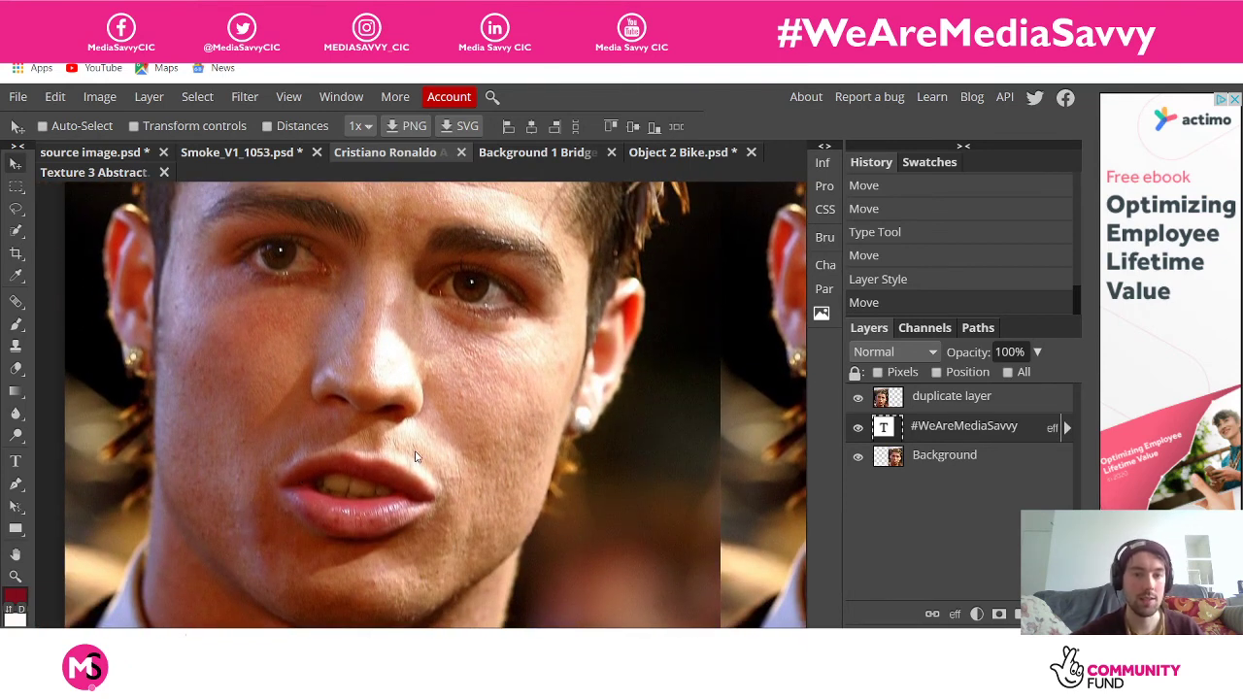
{"action": "scroll", "coordinate": [602, 424], "scroll_direction": "down", "scroll_amount": 1}
{"action": "scroll", "coordinate": [602, 423], "scroll_direction": "right", "scroll_amount": 5}
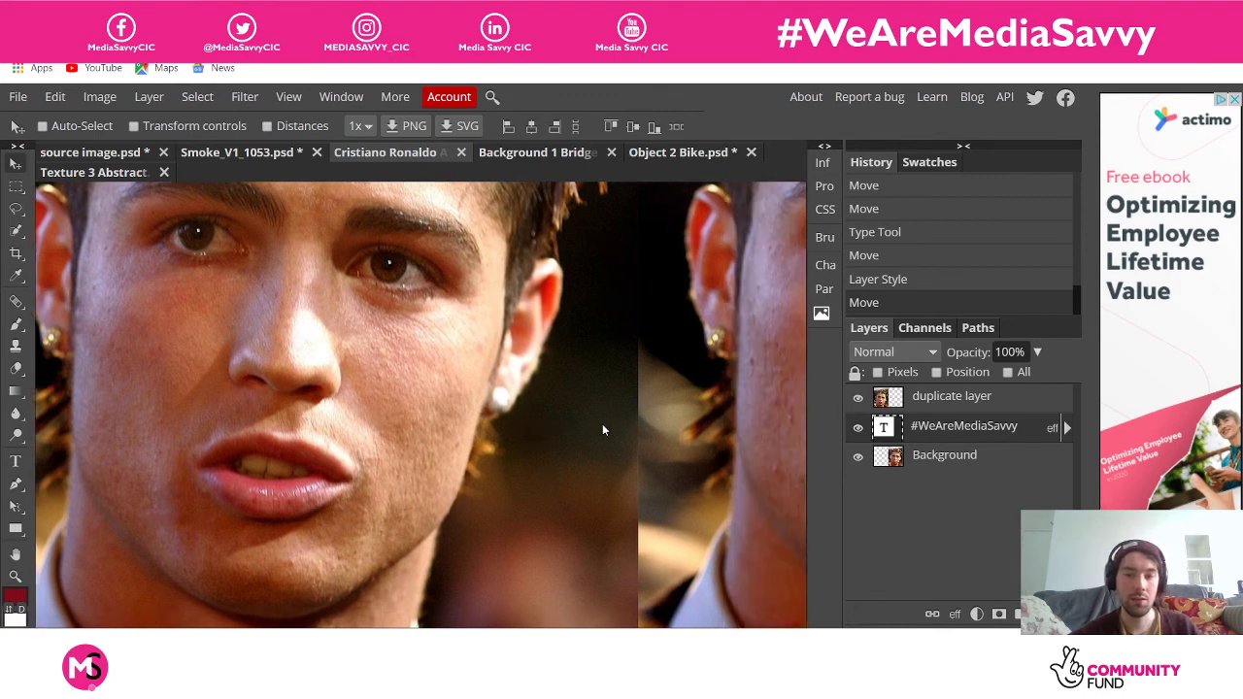
{"action": "scroll", "coordinate": [602, 431], "scroll_direction": "right", "scroll_amount": 4}
{"action": "scroll", "coordinate": [603, 430], "scroll_direction": "down", "scroll_amount": 2}
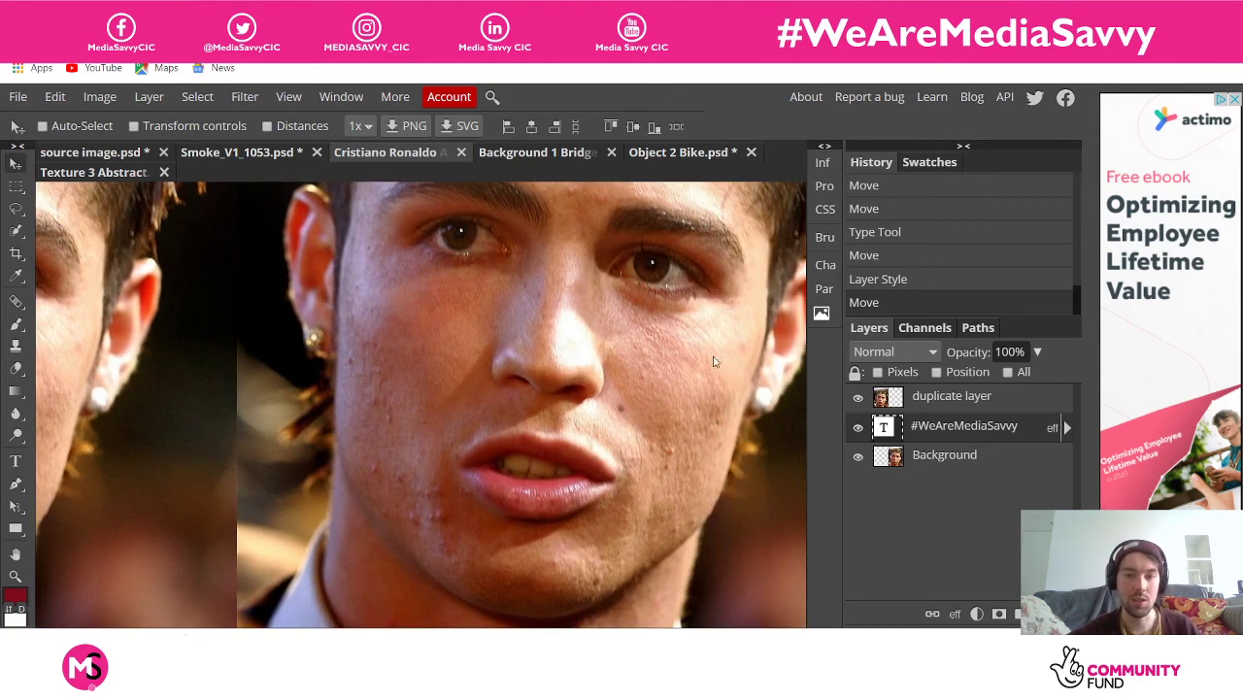
{"action": "scroll", "coordinate": [731, 357], "scroll_direction": "up", "scroll_amount": 3}
{"action": "scroll", "coordinate": [732, 358], "scroll_direction": "down", "scroll_amount": 4}
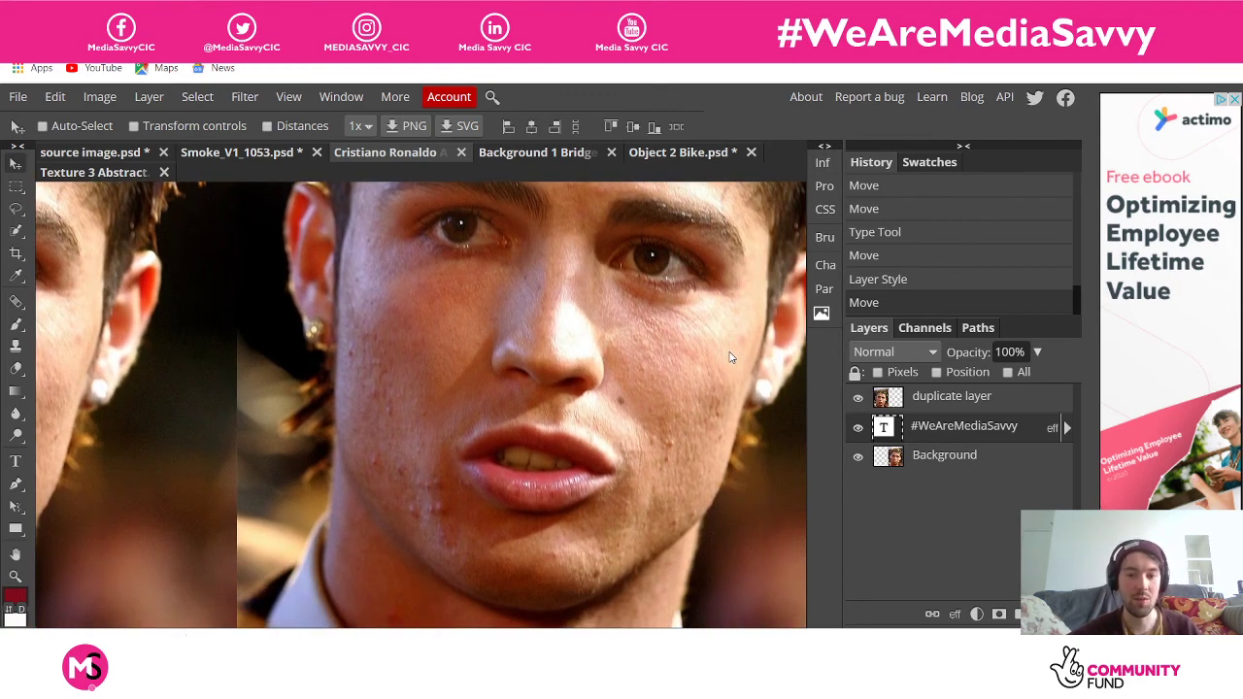
{"action": "scroll", "coordinate": [731, 357], "scroll_direction": "up", "scroll_amount": 5}
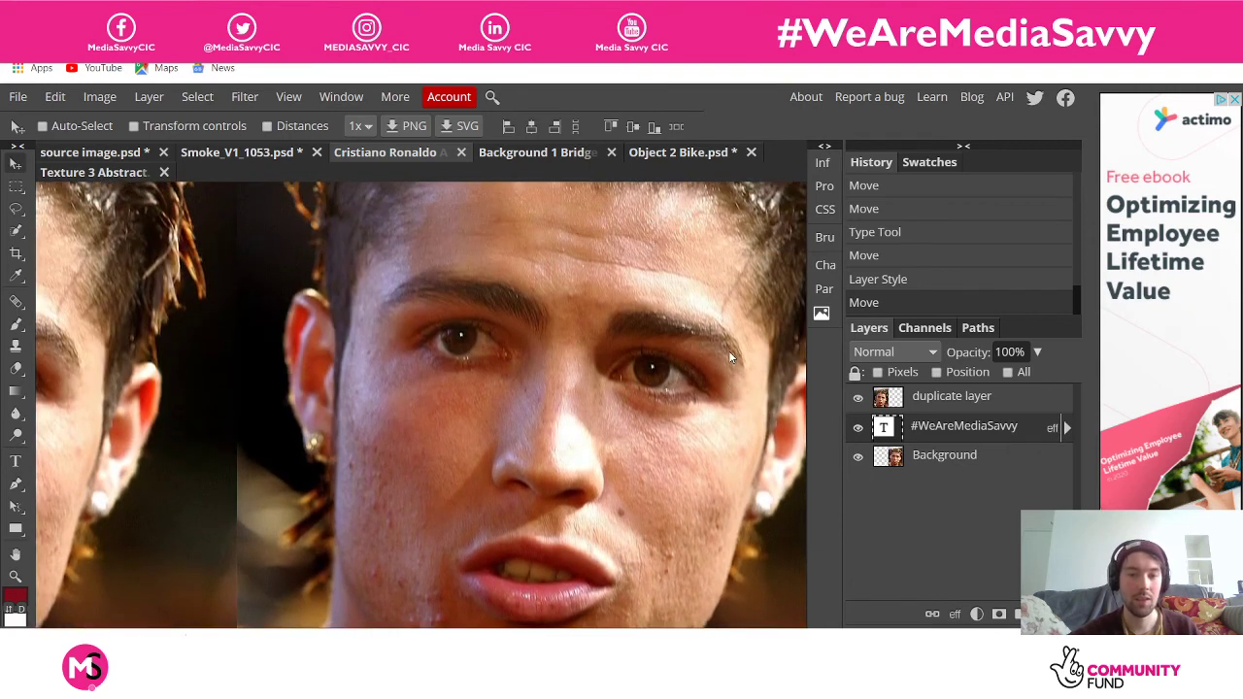
{"action": "scroll", "coordinate": [730, 358], "scroll_direction": "down", "scroll_amount": 2}
{"action": "scroll", "coordinate": [730, 357], "scroll_direction": "left", "scroll_amount": 1}
{"action": "scroll", "coordinate": [730, 357], "scroll_direction": "right", "scroll_amount": 3}
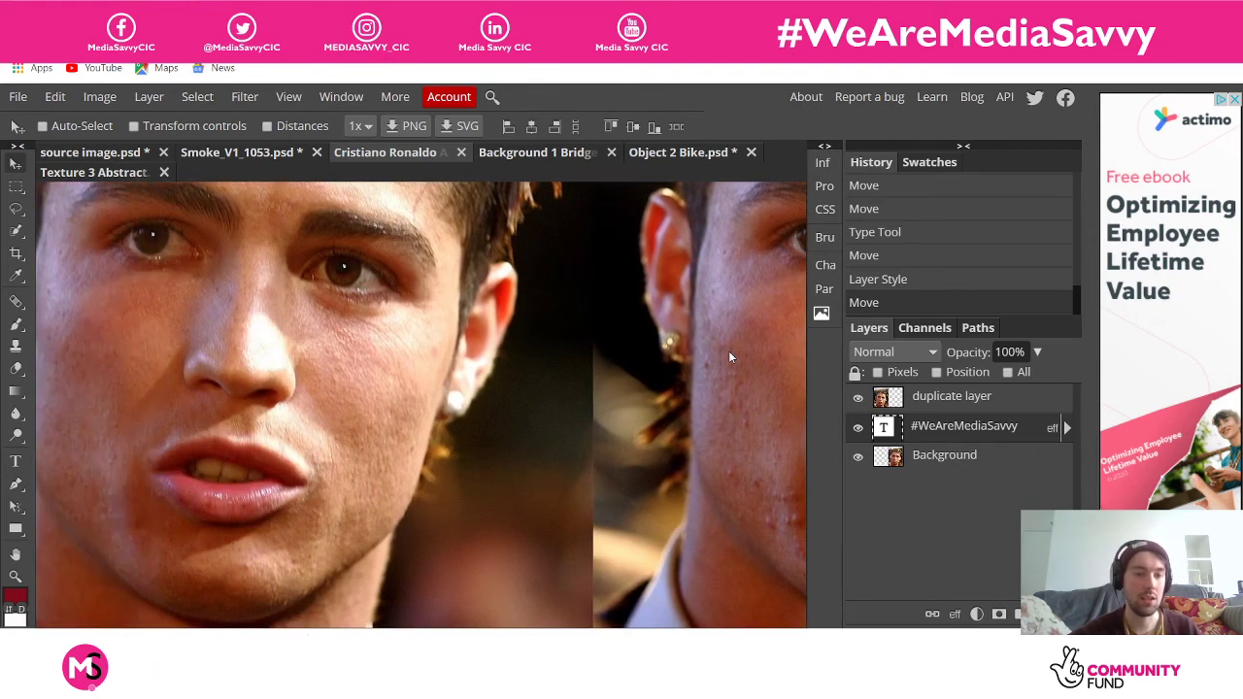
{"action": "scroll", "coordinate": [731, 357], "scroll_direction": "left", "scroll_amount": 1}
{"action": "scroll", "coordinate": [731, 357], "scroll_direction": "down", "scroll_amount": 3}
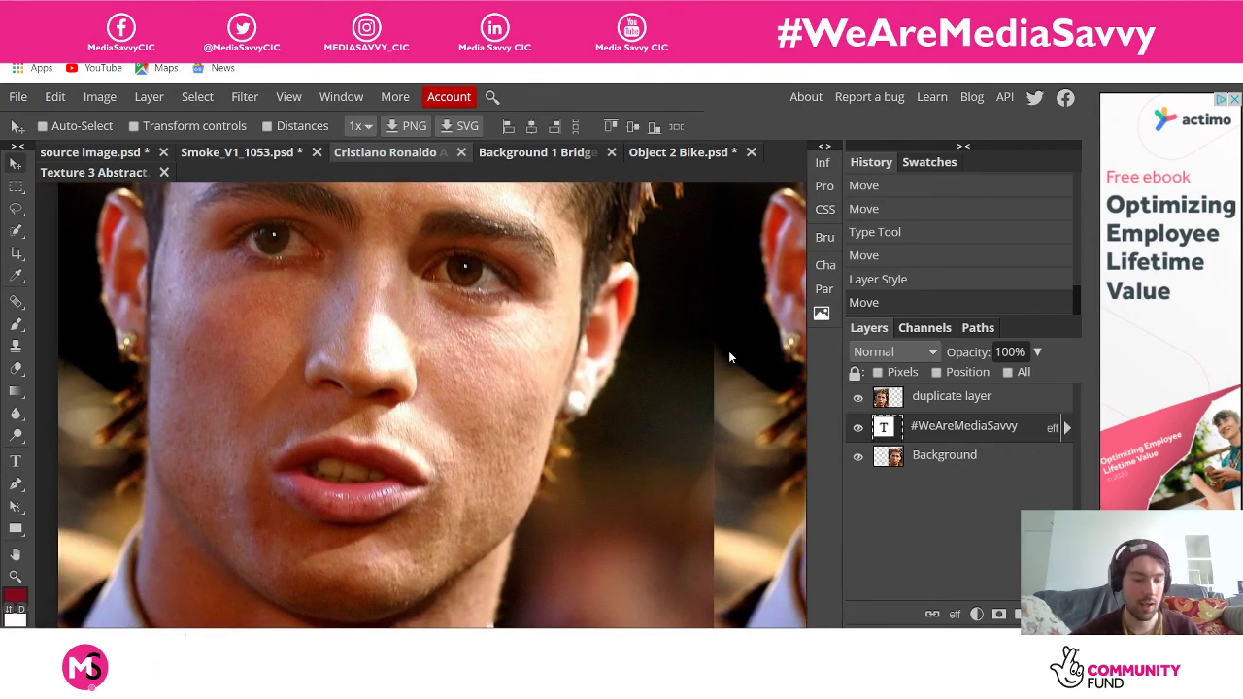
{"action": "scroll", "coordinate": [730, 358], "scroll_direction": "down", "scroll_amount": 2}
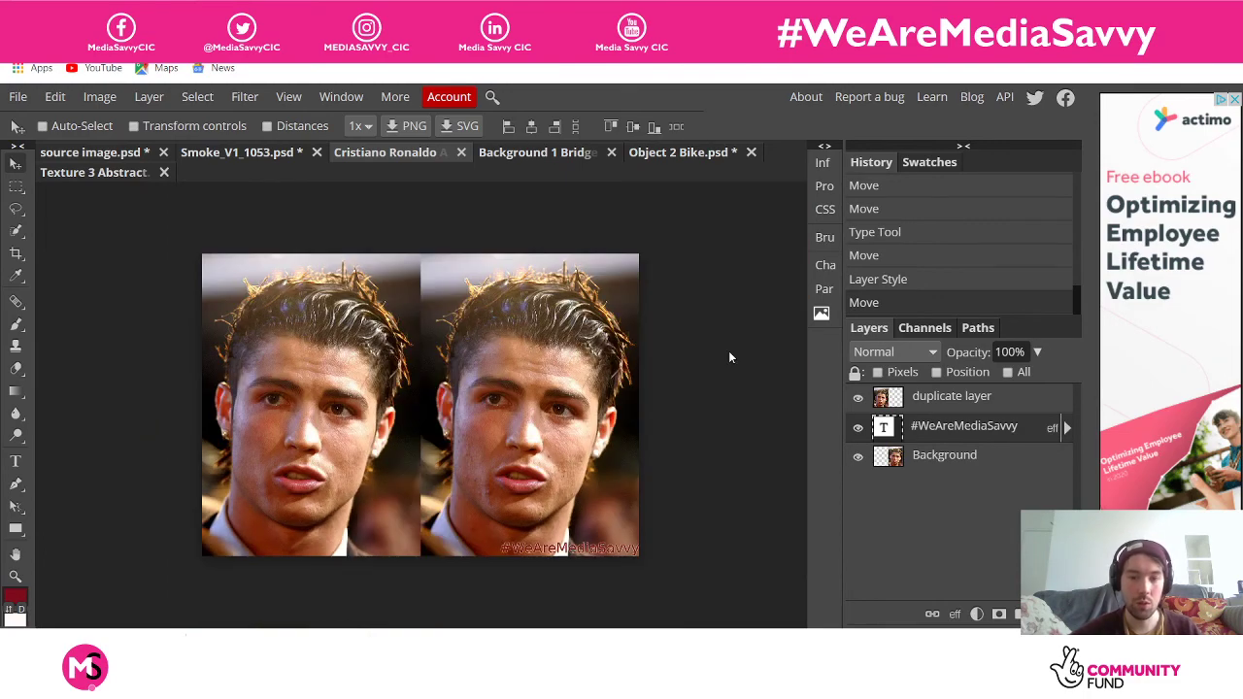
{"action": "scroll", "coordinate": [731, 358], "scroll_direction": "up", "scroll_amount": 2}
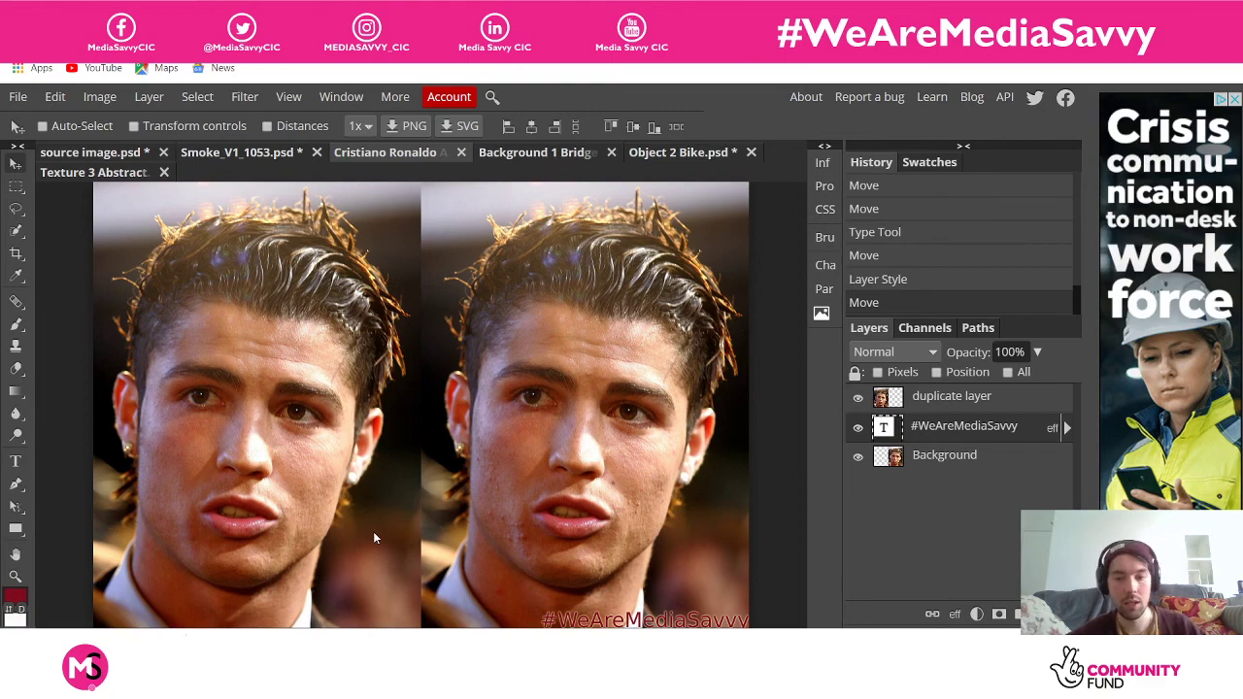
{"action": "scroll", "coordinate": [373, 537], "scroll_direction": "up", "scroll_amount": 1}
{"action": "scroll", "coordinate": [373, 537], "scroll_direction": "down", "scroll_amount": 1}
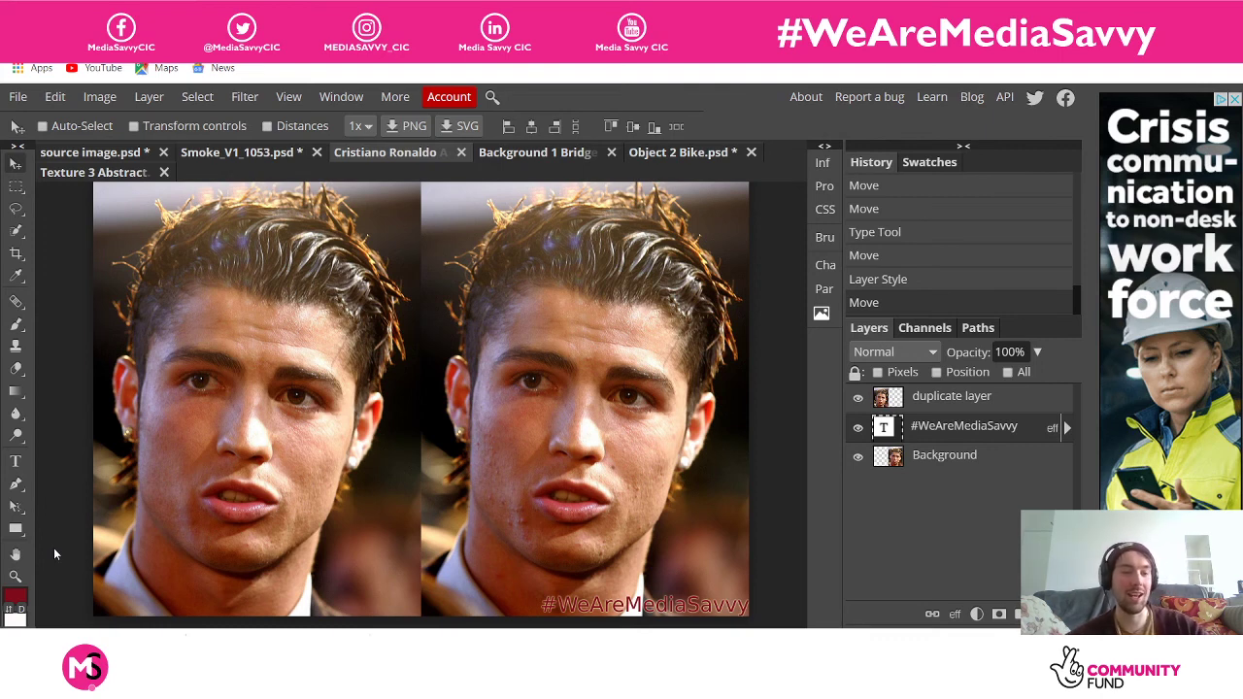
{"action": "scroll", "coordinate": [54, 548], "scroll_direction": "left", "scroll_amount": 1}
{"action": "scroll", "coordinate": [87, 518], "scroll_direction": "down", "scroll_amount": 3}
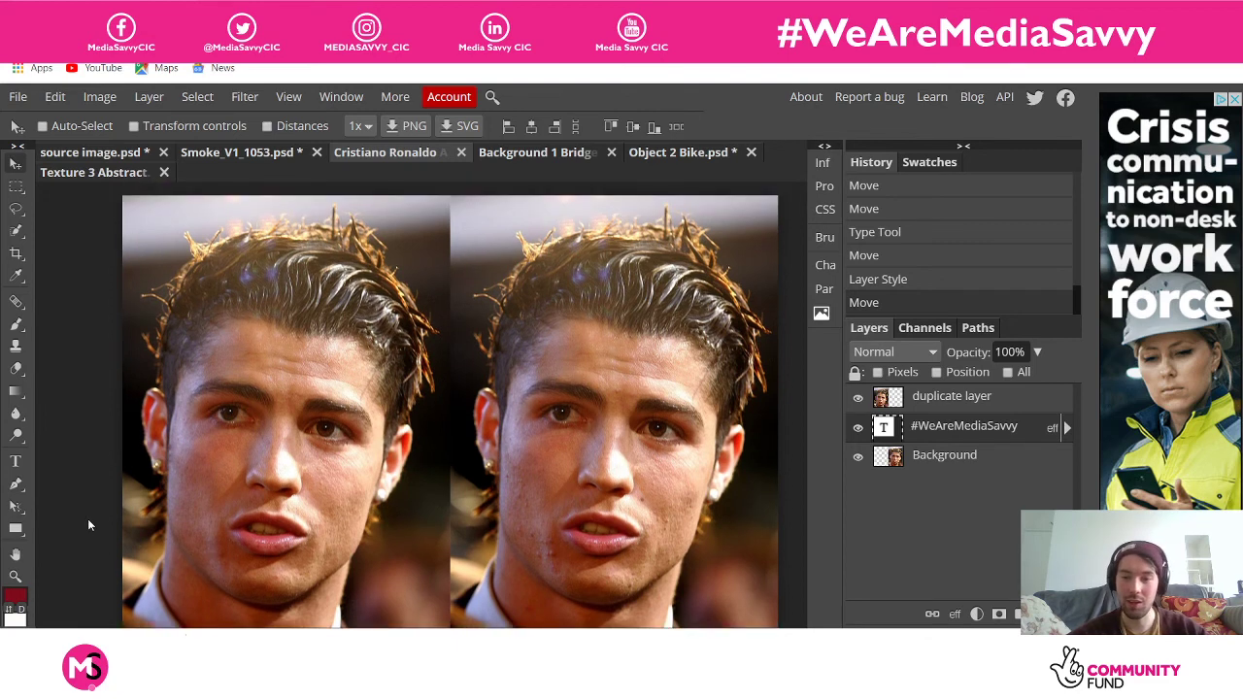
{"action": "scroll", "coordinate": [88, 522], "scroll_direction": "right", "scroll_amount": 1}
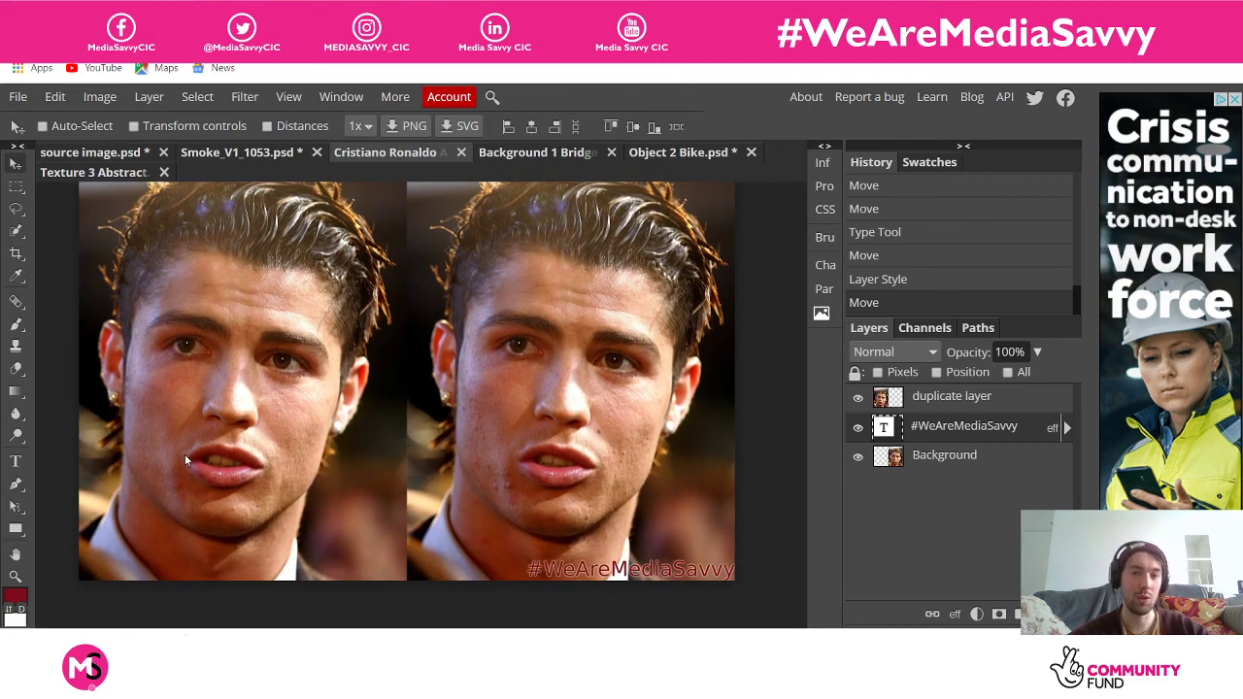
{"action": "scroll", "coordinate": [186, 453], "scroll_direction": "up", "scroll_amount": 2}
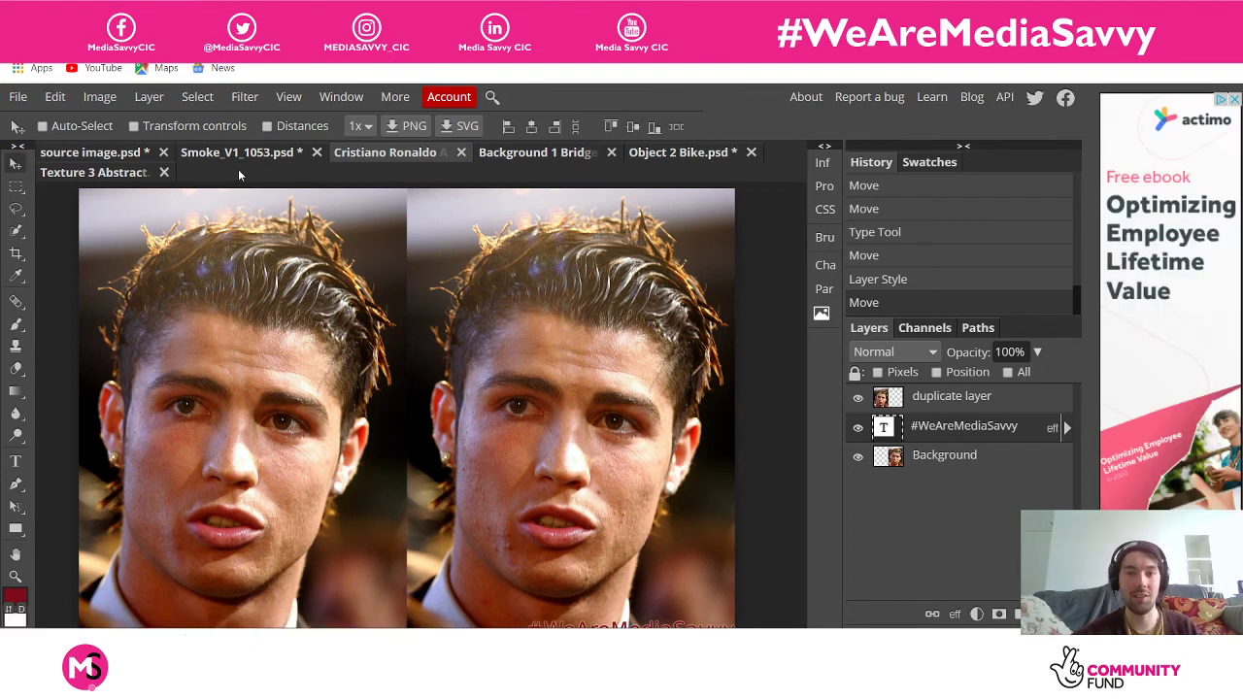
{"action": "scroll", "coordinate": [203, 228], "scroll_direction": "down", "scroll_amount": 1}
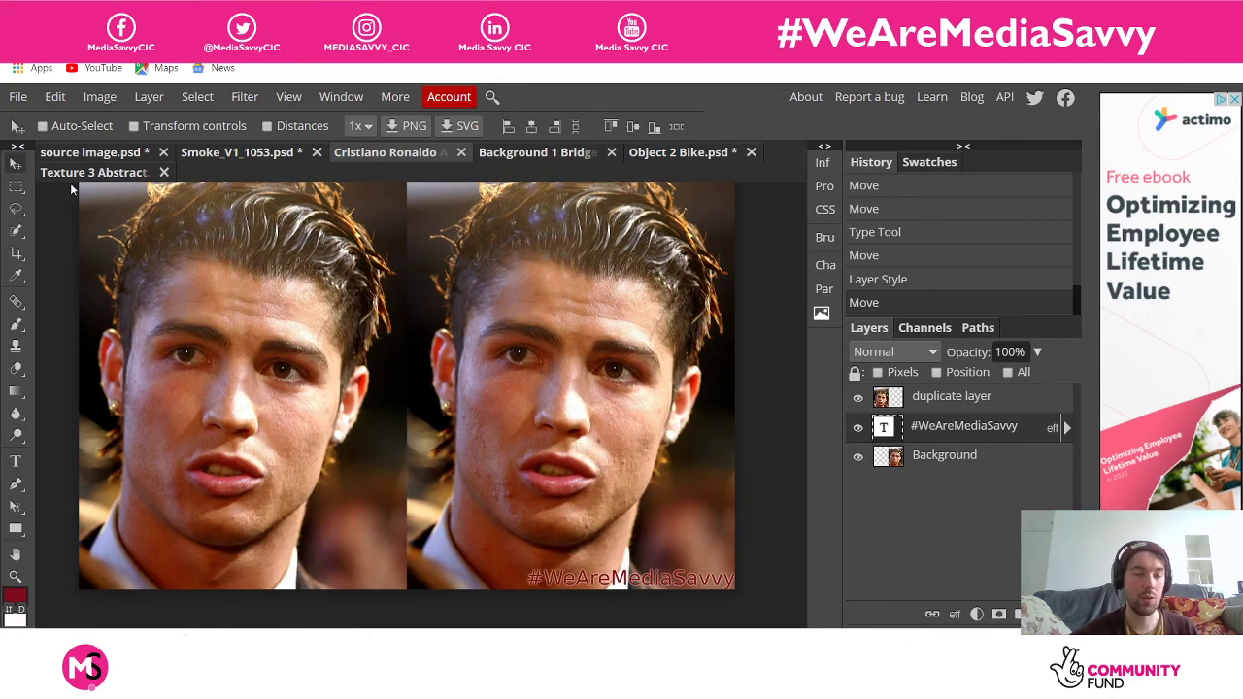
{"action": "left_click", "coordinate": [121, 152]}
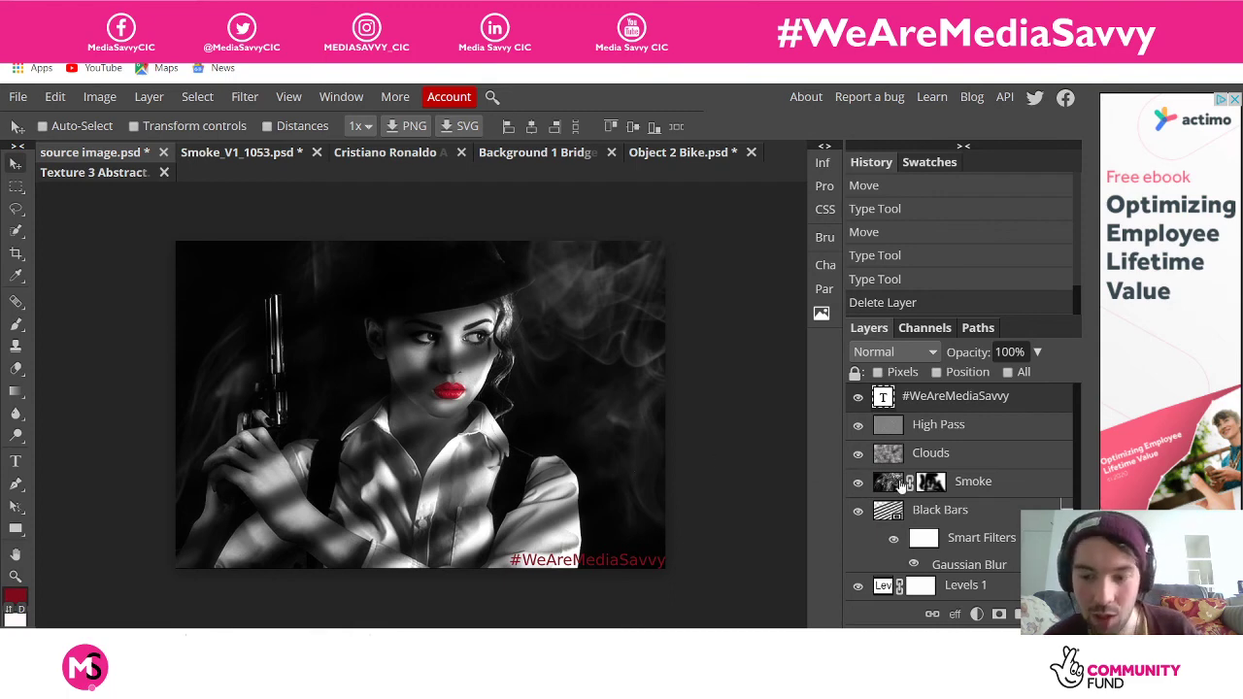
{"action": "scroll", "coordinate": [901, 485], "scroll_direction": "down", "scroll_amount": 2}
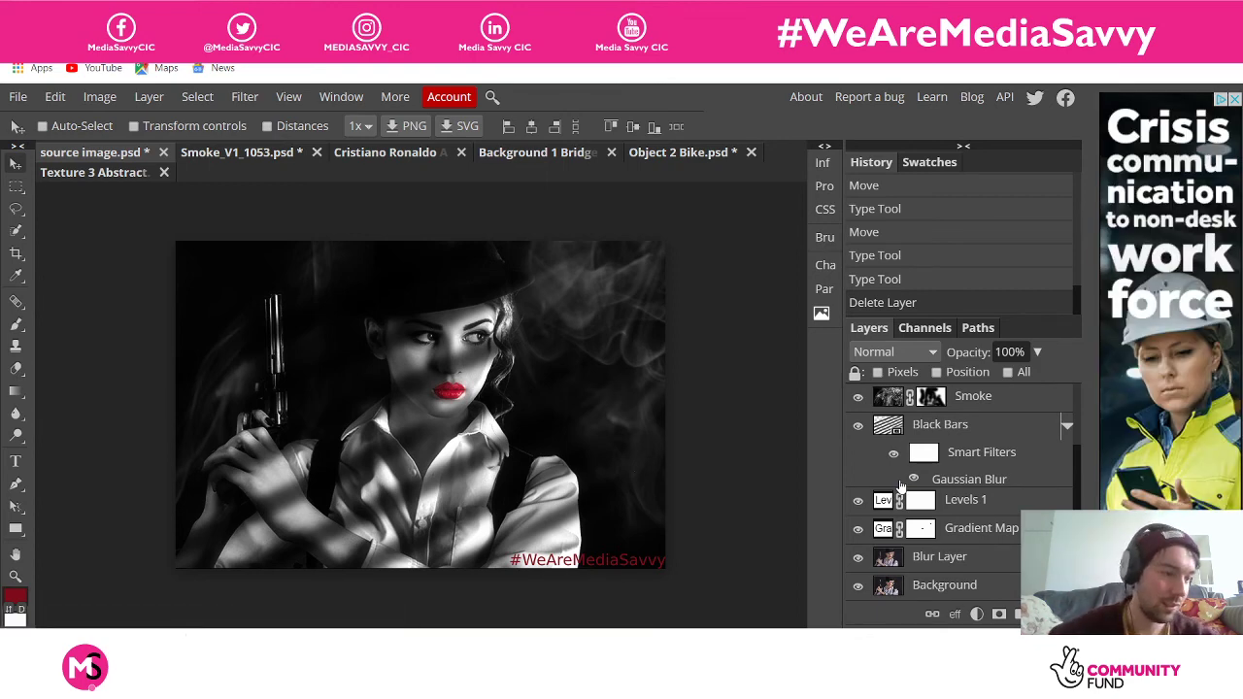
{"action": "scroll", "coordinate": [894, 483], "scroll_direction": "up", "scroll_amount": 2}
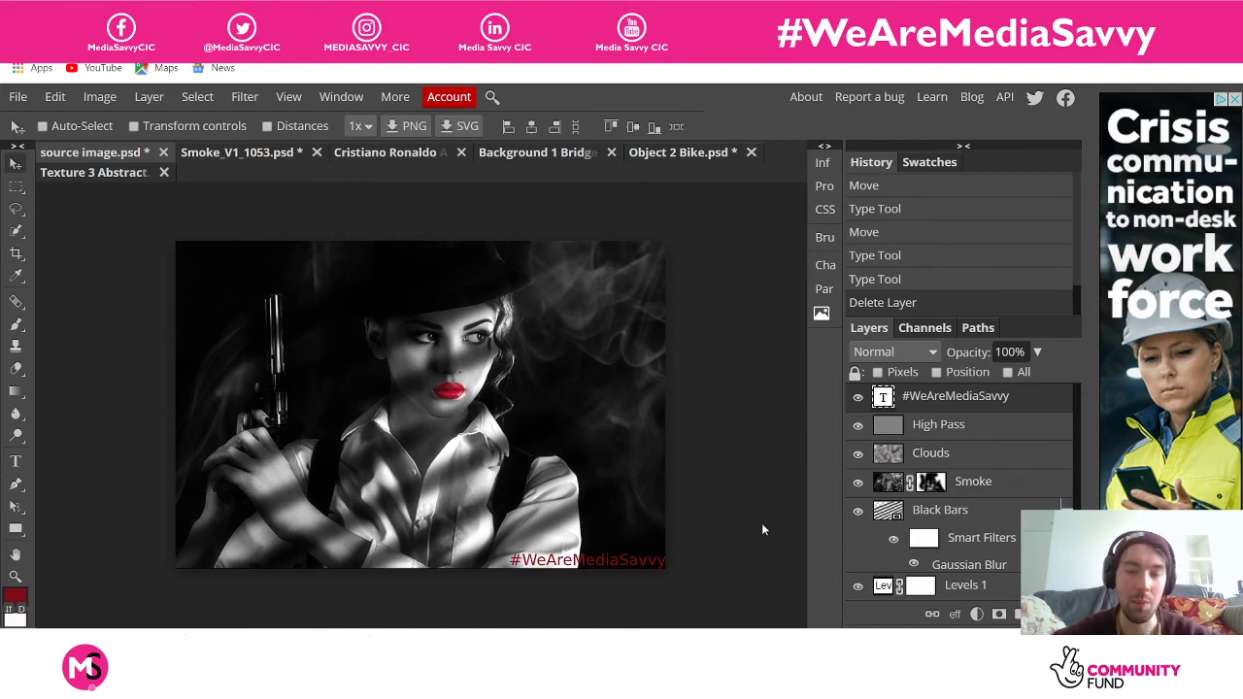
{"action": "scroll", "coordinate": [934, 523], "scroll_direction": "down", "scroll_amount": 3}
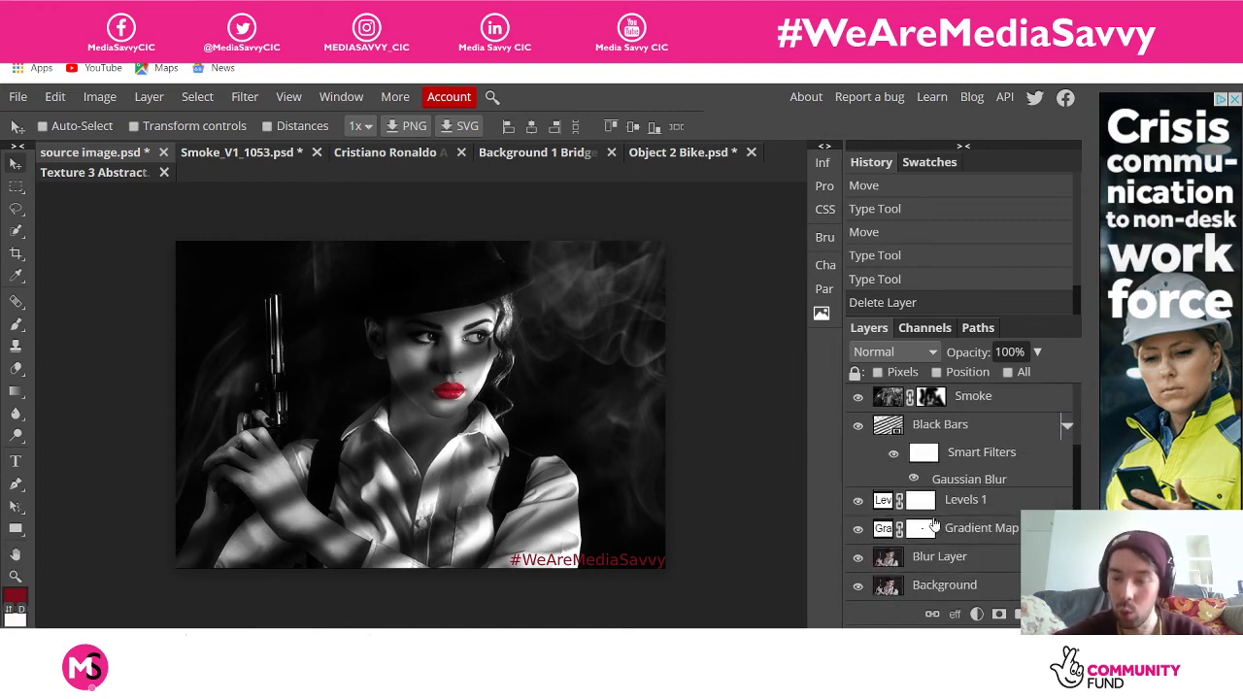
{"action": "scroll", "coordinate": [934, 523], "scroll_direction": "up", "scroll_amount": 3}
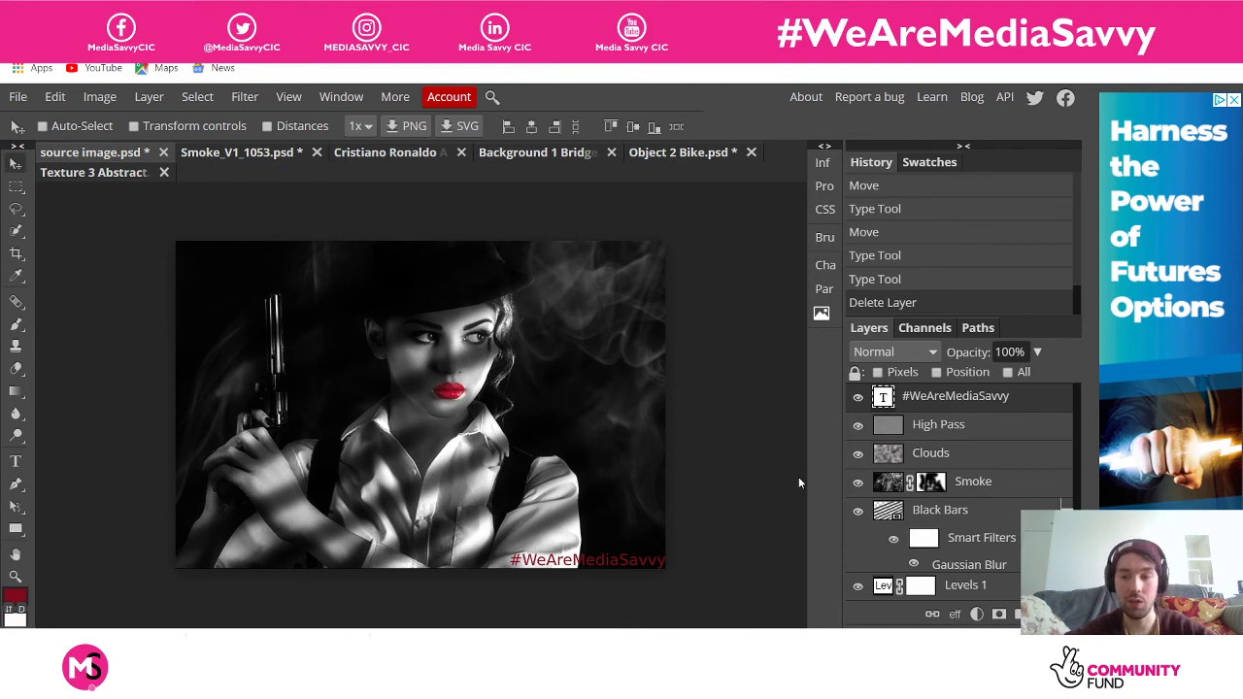
{"action": "left_click", "coordinate": [899, 464]}
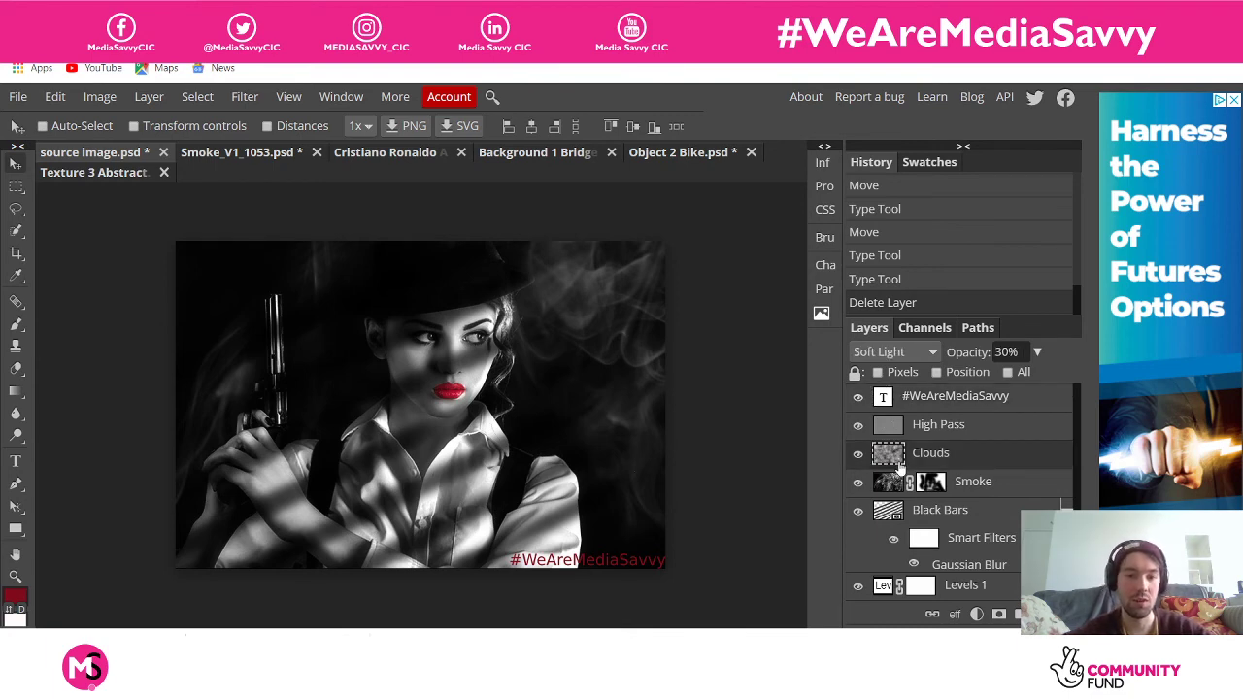
{"action": "scroll", "coordinate": [897, 462], "scroll_direction": "down", "scroll_amount": 2}
{"action": "scroll", "coordinate": [895, 461], "scroll_direction": "up", "scroll_amount": 2}
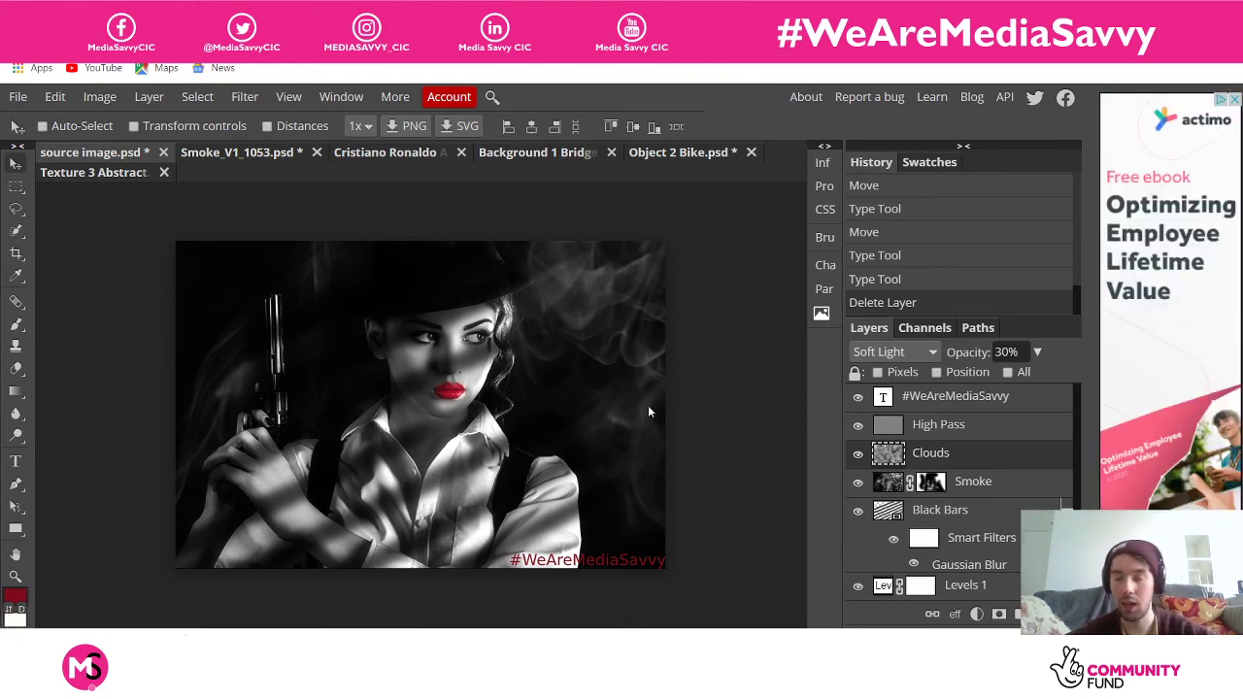
{"action": "scroll", "coordinate": [891, 453], "scroll_direction": "down", "scroll_amount": 3}
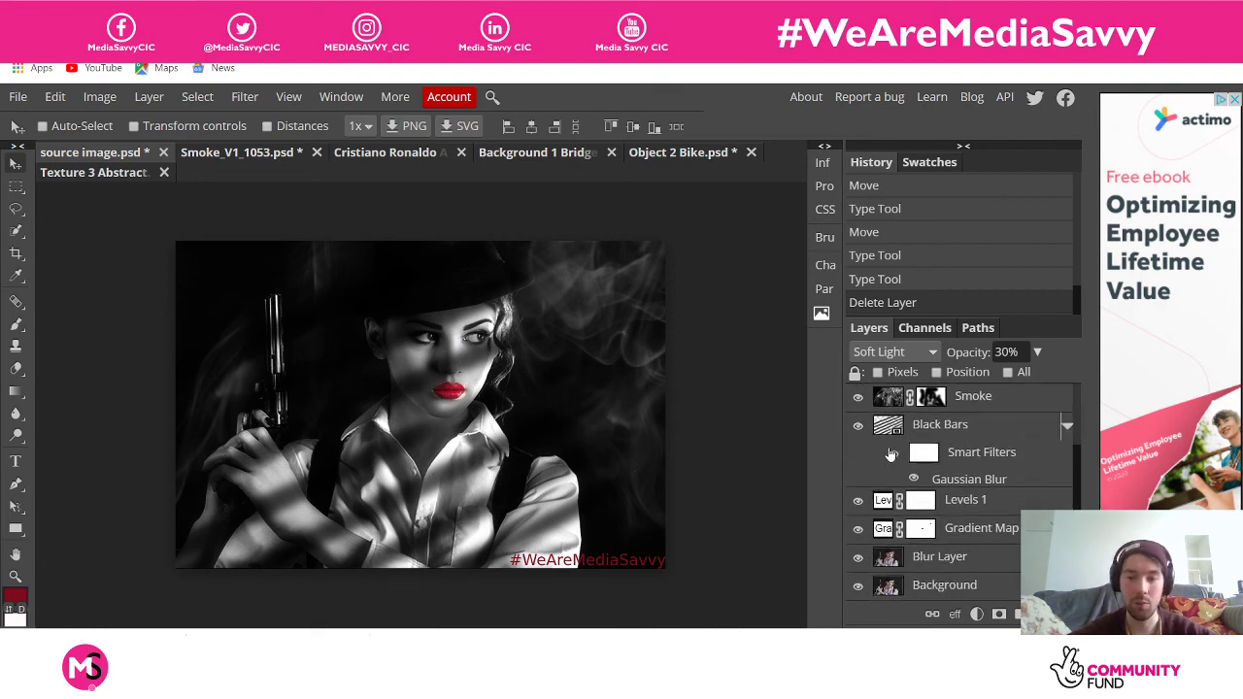
{"action": "scroll", "coordinate": [890, 453], "scroll_direction": "up", "scroll_amount": 3}
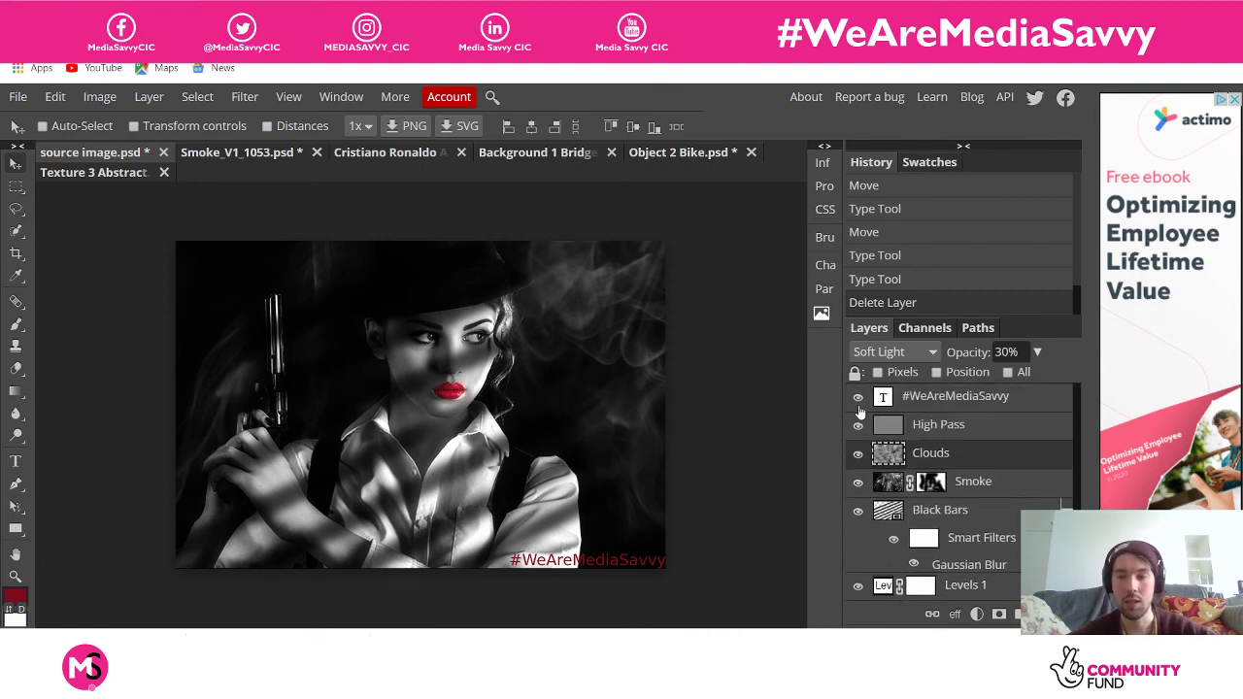
{"action": "scroll", "coordinate": [859, 403], "scroll_direction": "down", "scroll_amount": 3}
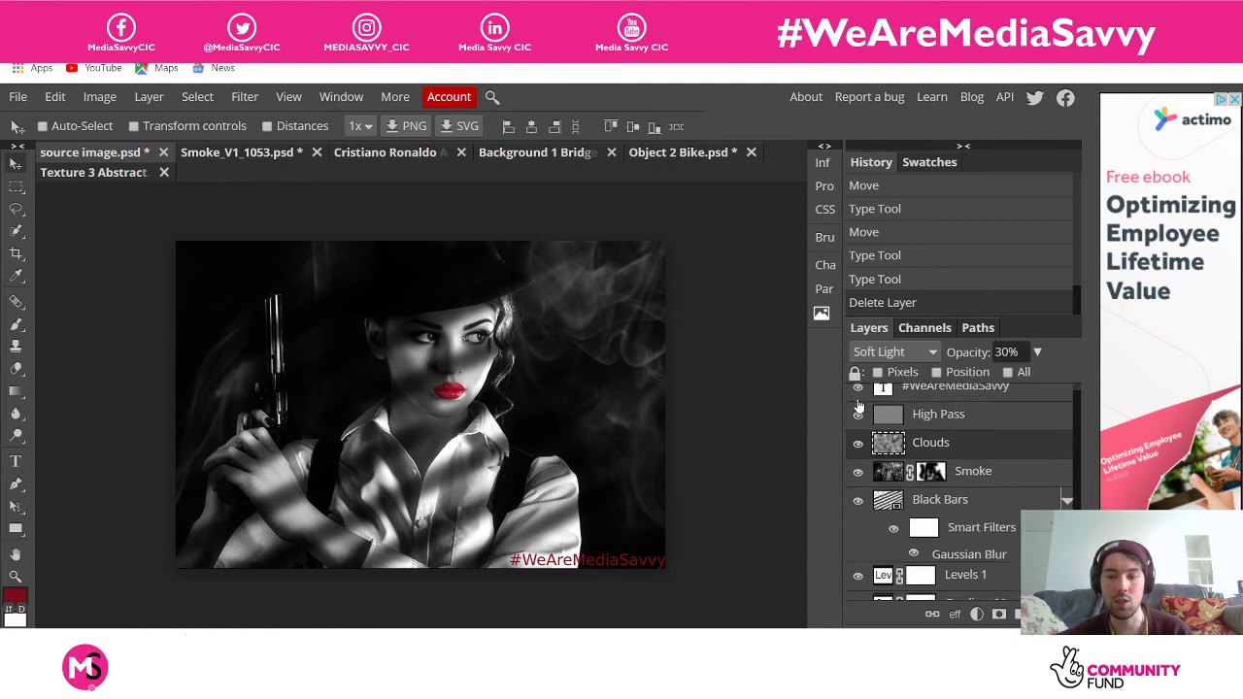
{"action": "scroll", "coordinate": [858, 403], "scroll_direction": "up", "scroll_amount": 3}
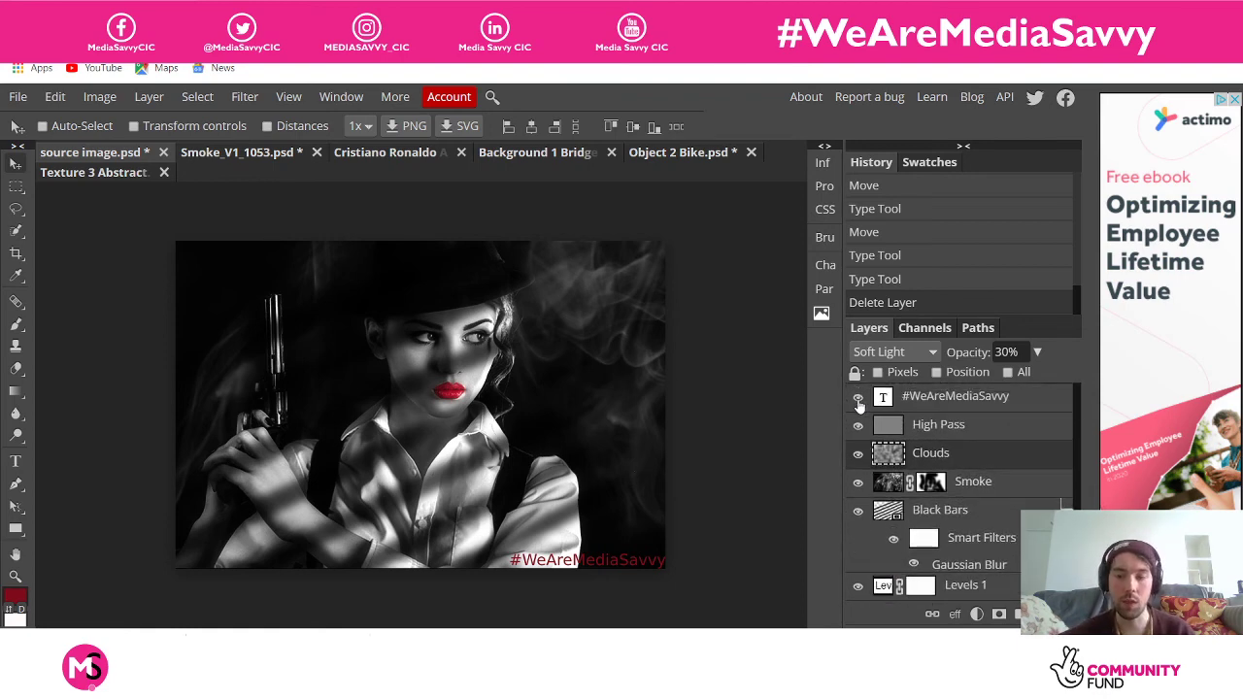
Hide the text, Smoke, Black Bars, Levels 1, Gradient Map and Blur Layer layers
{"action": "left_click", "coordinate": [859, 403]}
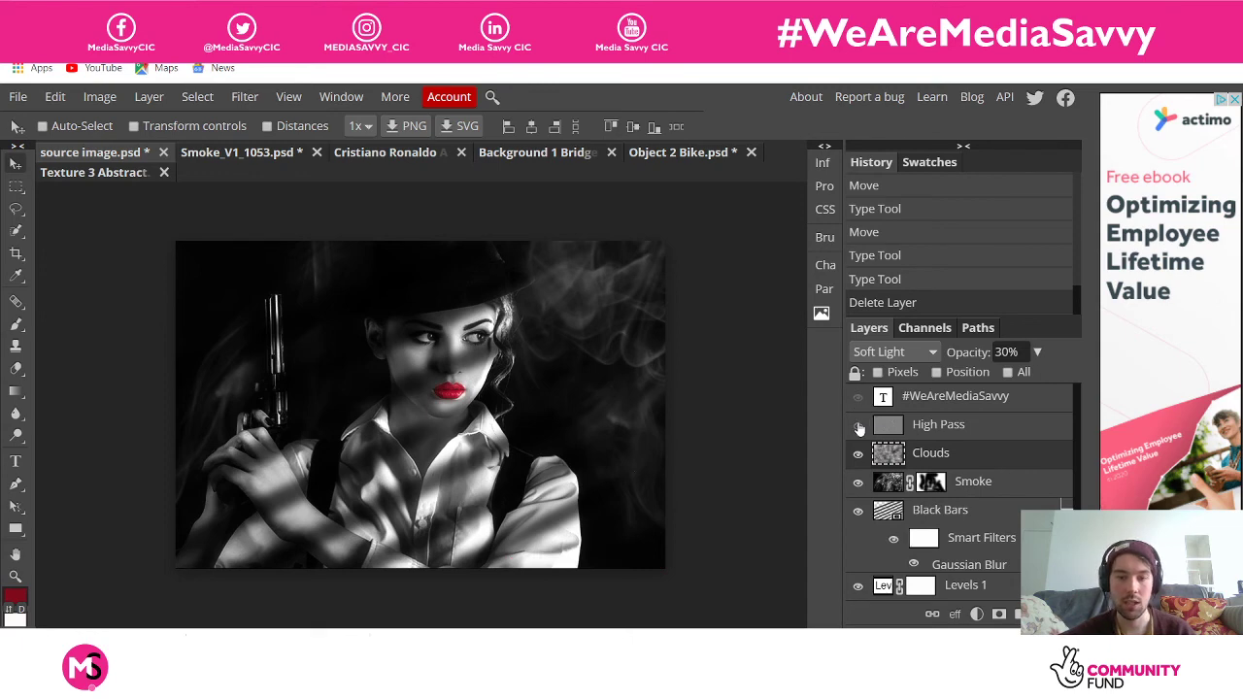
{"action": "scroll", "coordinate": [859, 428], "scroll_direction": "down", "scroll_amount": 1}
{"action": "scroll", "coordinate": [858, 429], "scroll_direction": "down", "scroll_amount": 1}
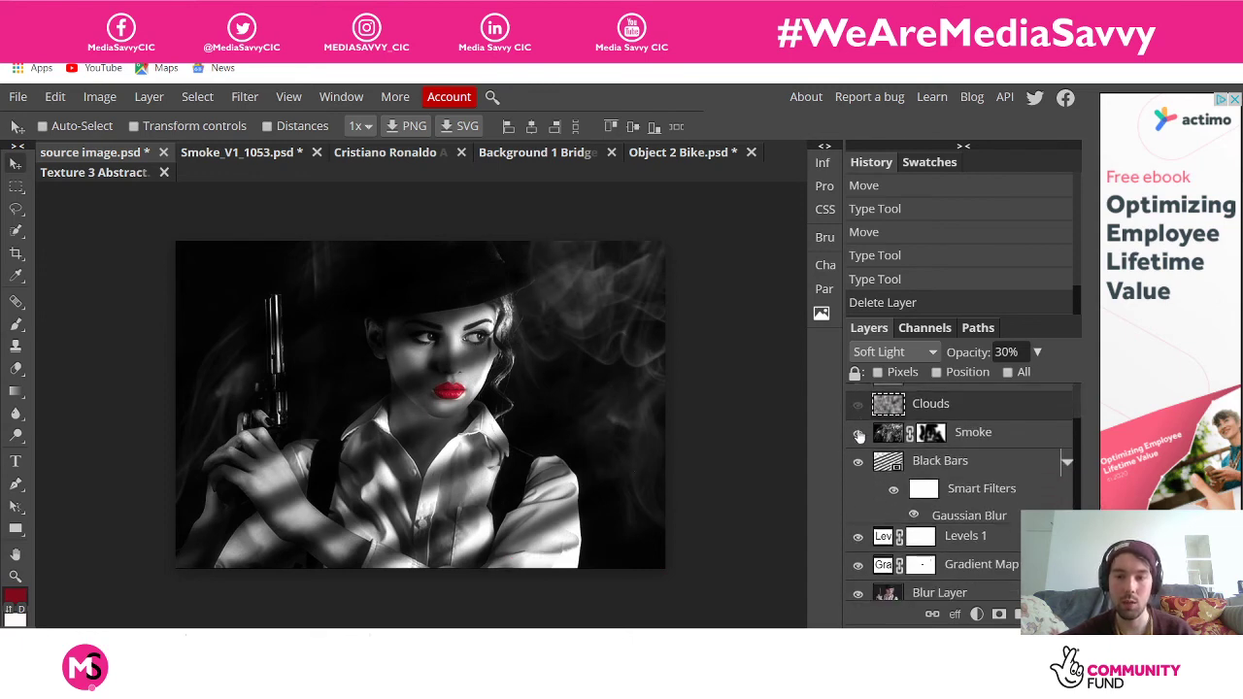
{"action": "left_click", "coordinate": [859, 434]}
{"action": "scroll", "coordinate": [859, 437], "scroll_direction": "down", "scroll_amount": 1}
{"action": "left_click", "coordinate": [859, 425]}
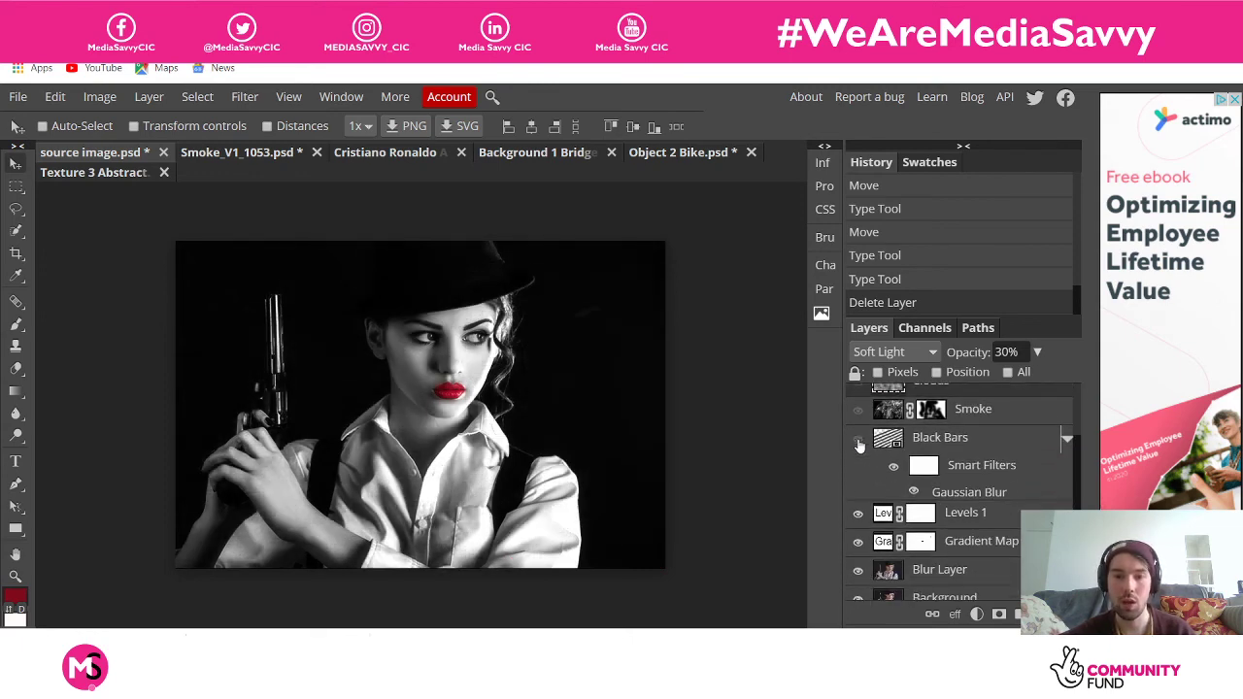
{"action": "left_click", "coordinate": [857, 501]}
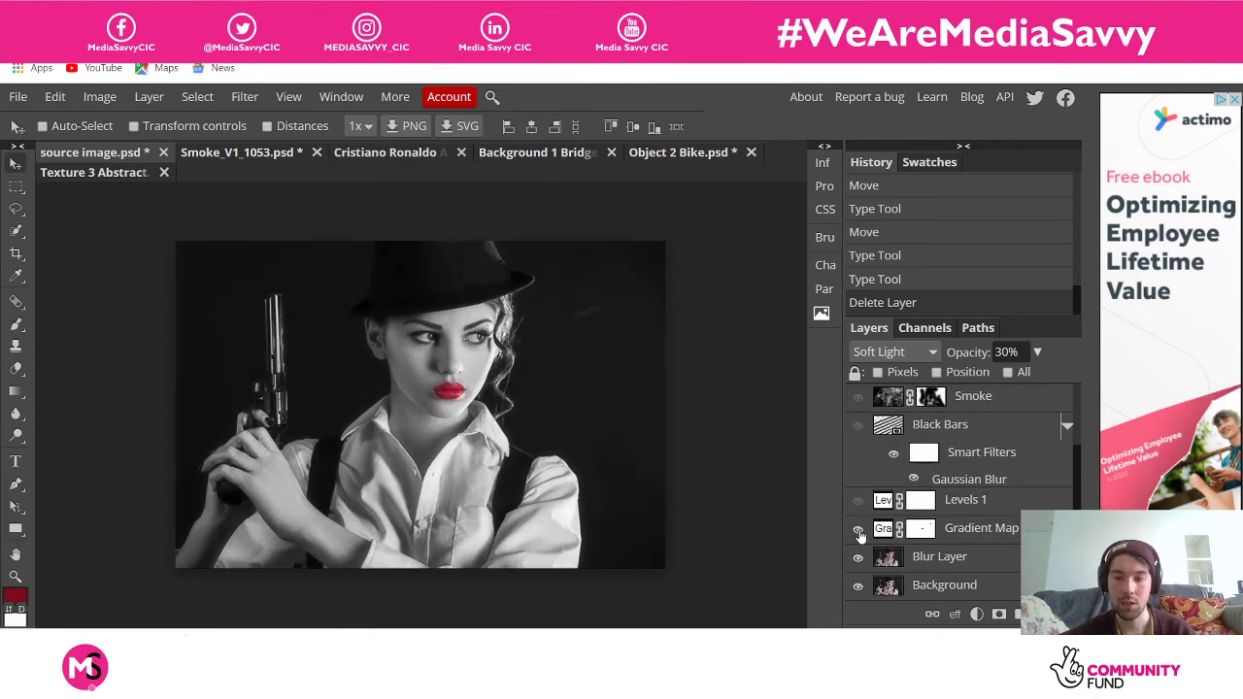
{"action": "left_click", "coordinate": [858, 529]}
{"action": "left_click", "coordinate": [859, 556]}
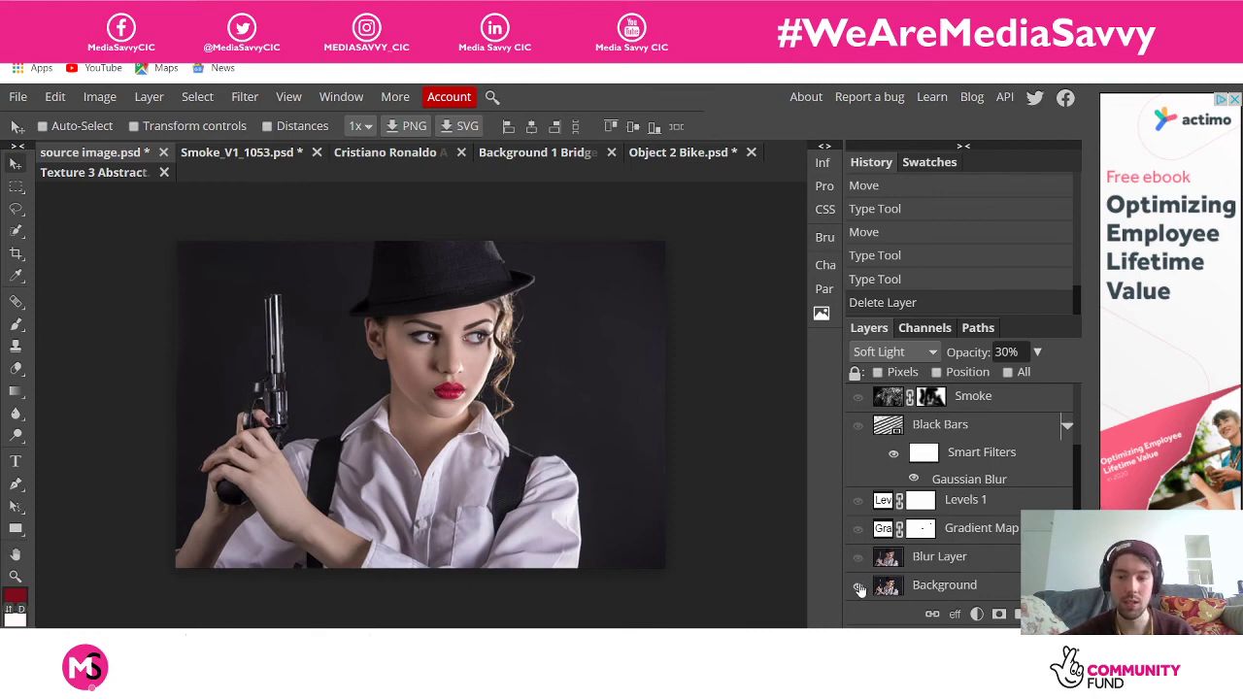
Re-enable Gradient Map and Levels 1, briefly comparing the Blur Layer but leaving it hidden
{"action": "left_click", "coordinate": [858, 501]}
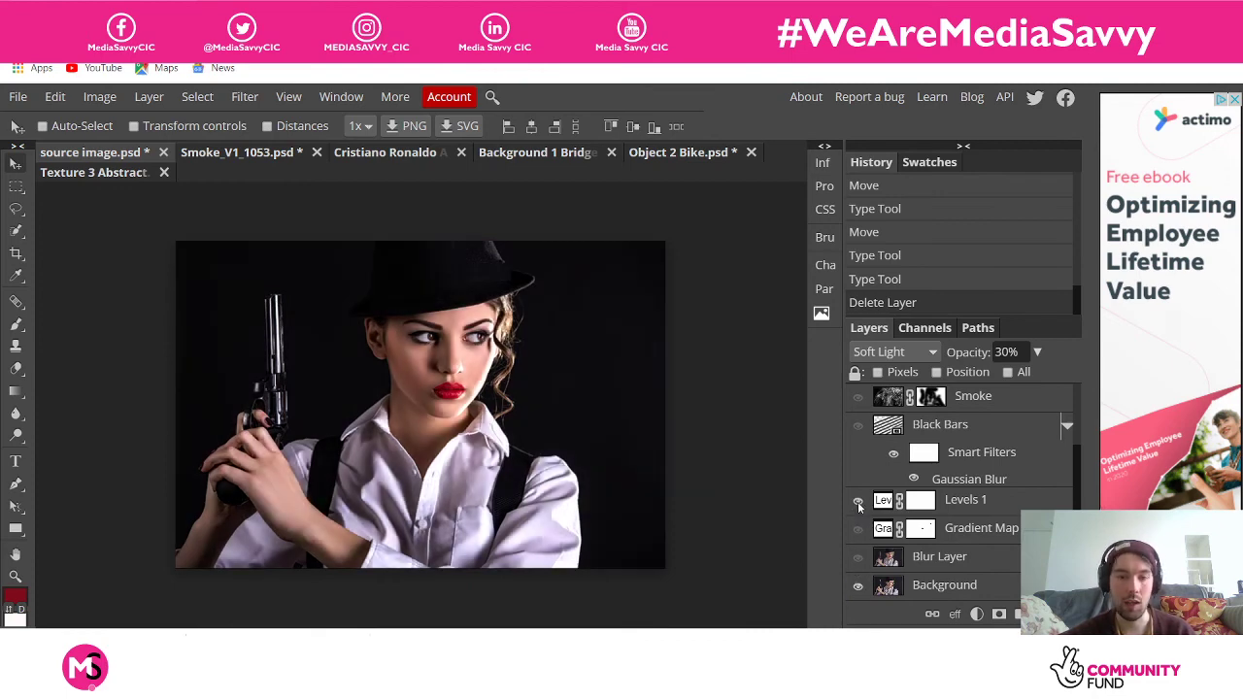
{"action": "left_click", "coordinate": [858, 501]}
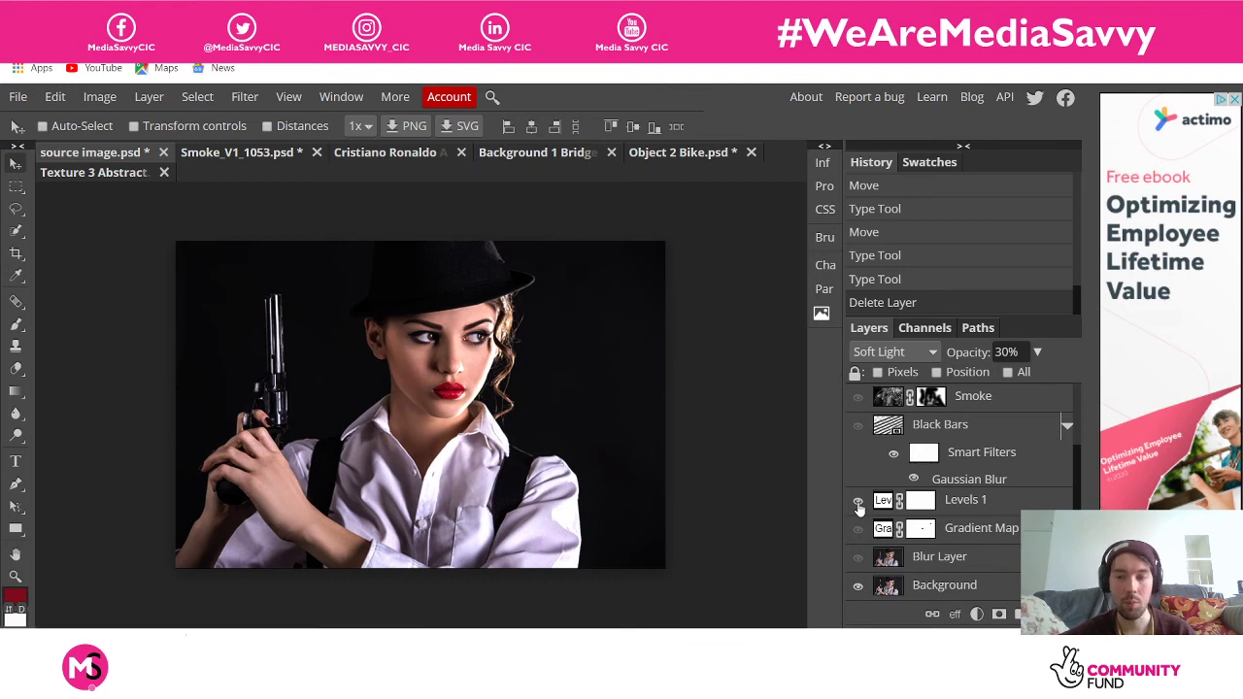
{"action": "left_click", "coordinate": [859, 524]}
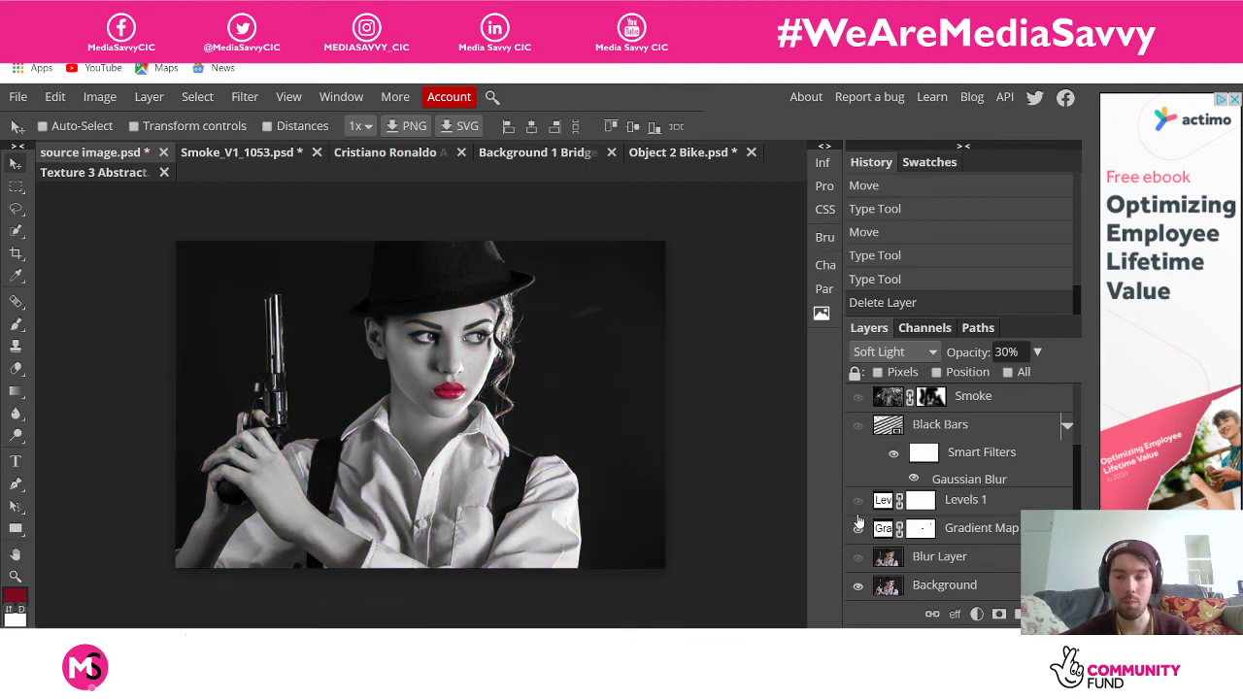
{"action": "left_click", "coordinate": [858, 503]}
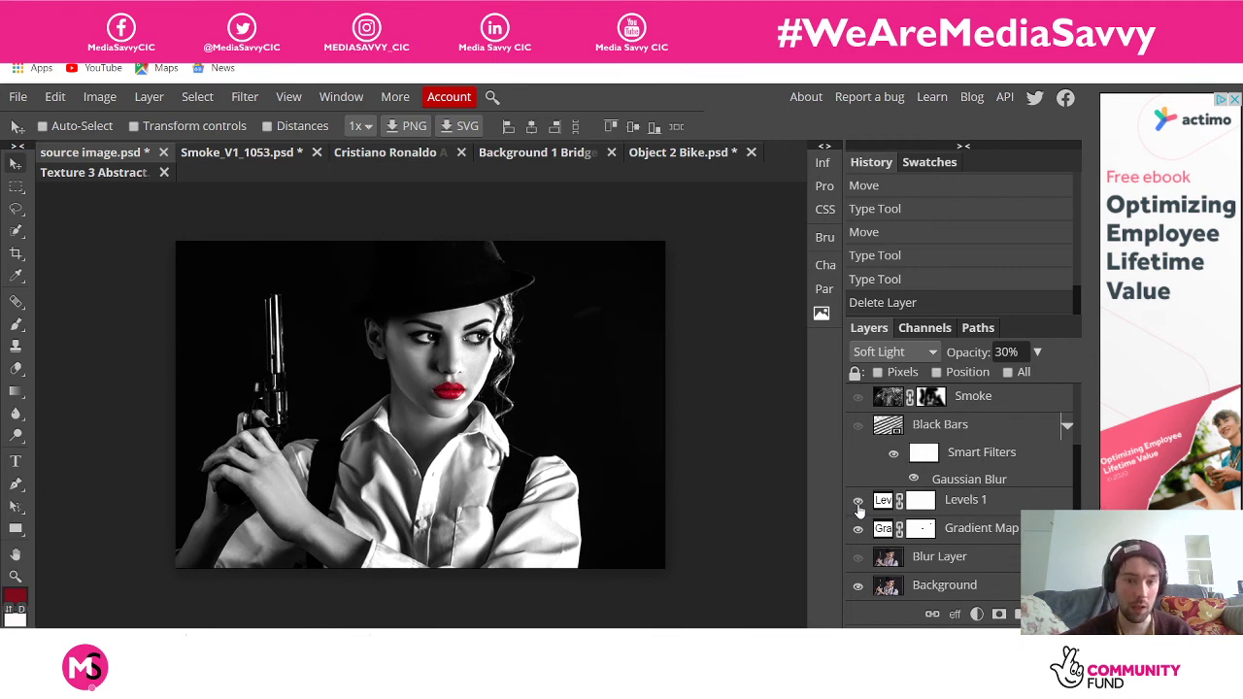
{"action": "left_click", "coordinate": [858, 561]}
{"action": "left_click", "coordinate": [858, 562]}
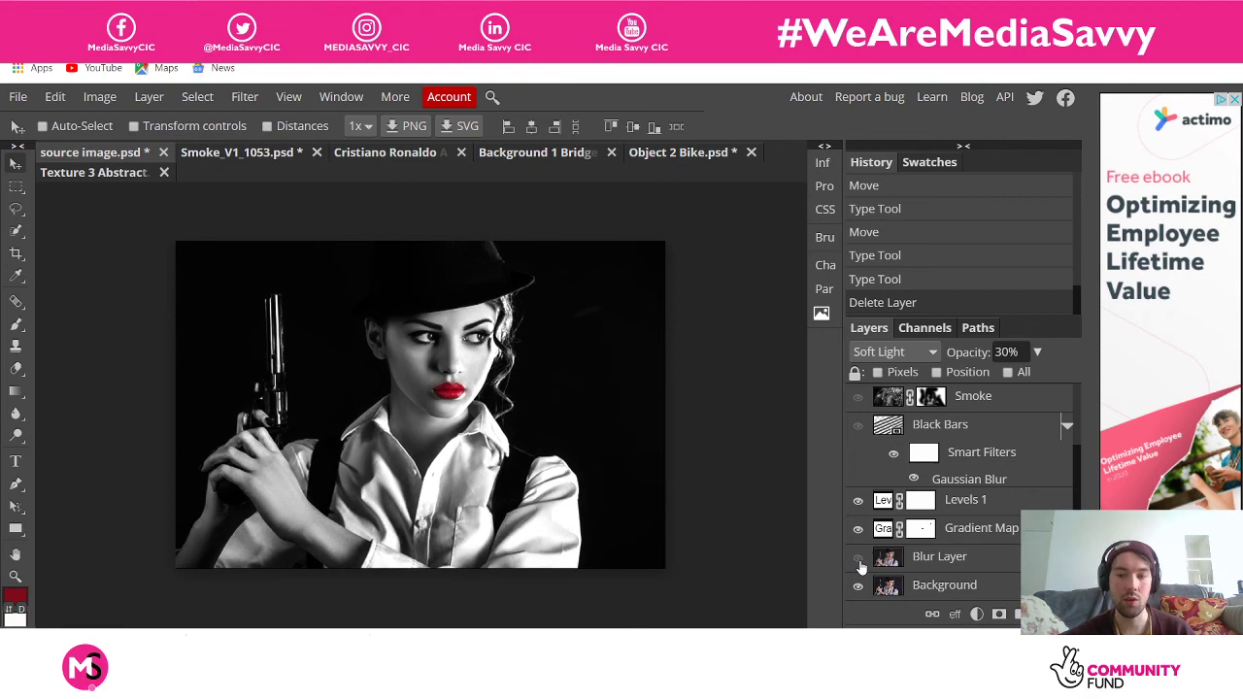
Make Black Bars, Smoke, Clouds and the #WeAreMediaSavvy text layers visible again
{"action": "scroll", "coordinate": [860, 535], "scroll_direction": "up", "scroll_amount": 2}
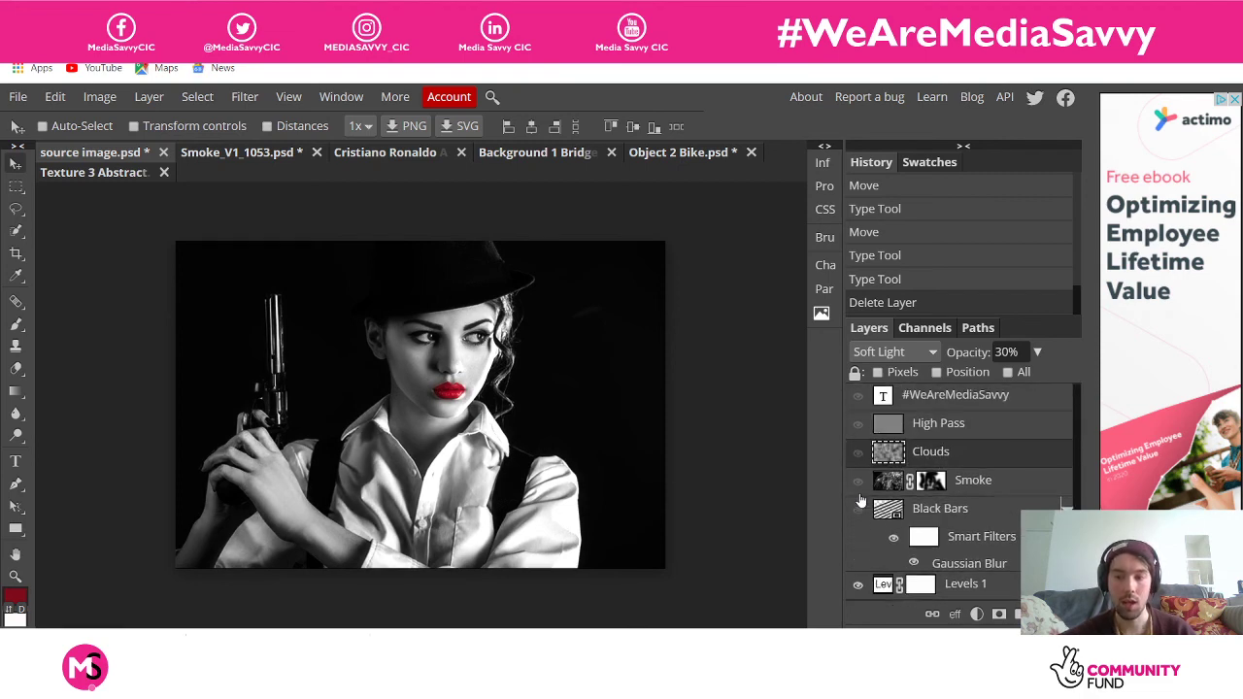
{"action": "left_click", "coordinate": [859, 509]}
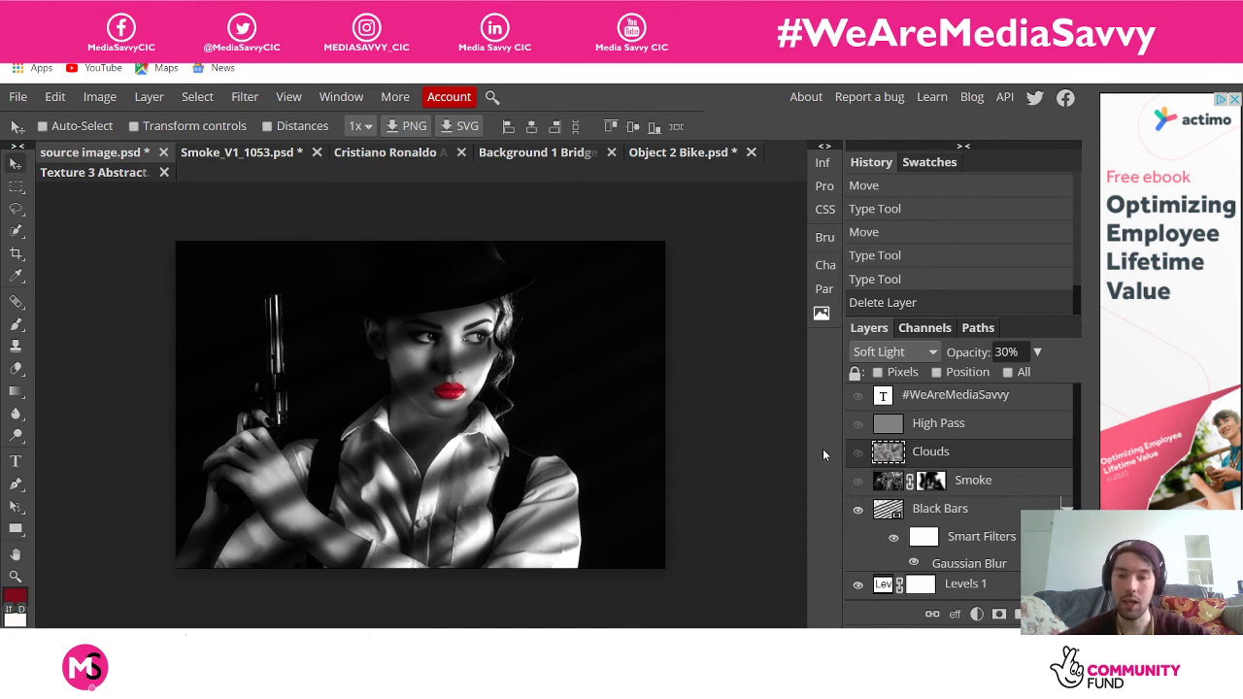
{"action": "left_click", "coordinate": [859, 482]}
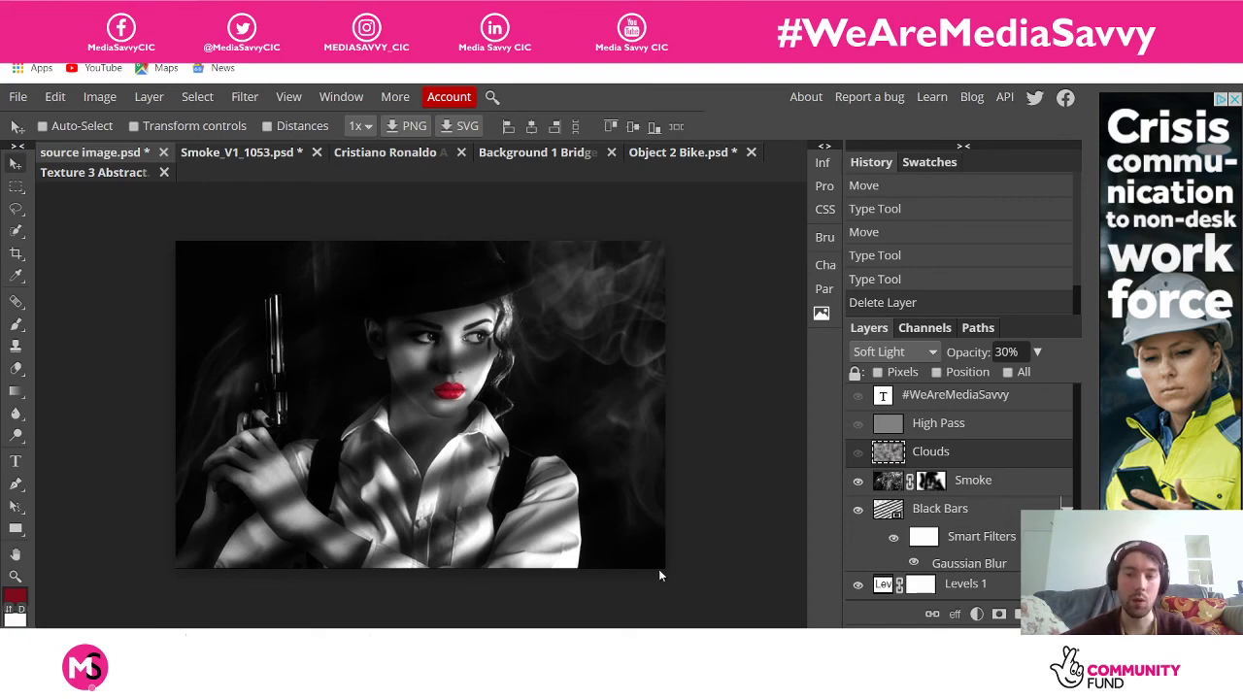
{"action": "left_click", "coordinate": [858, 453]}
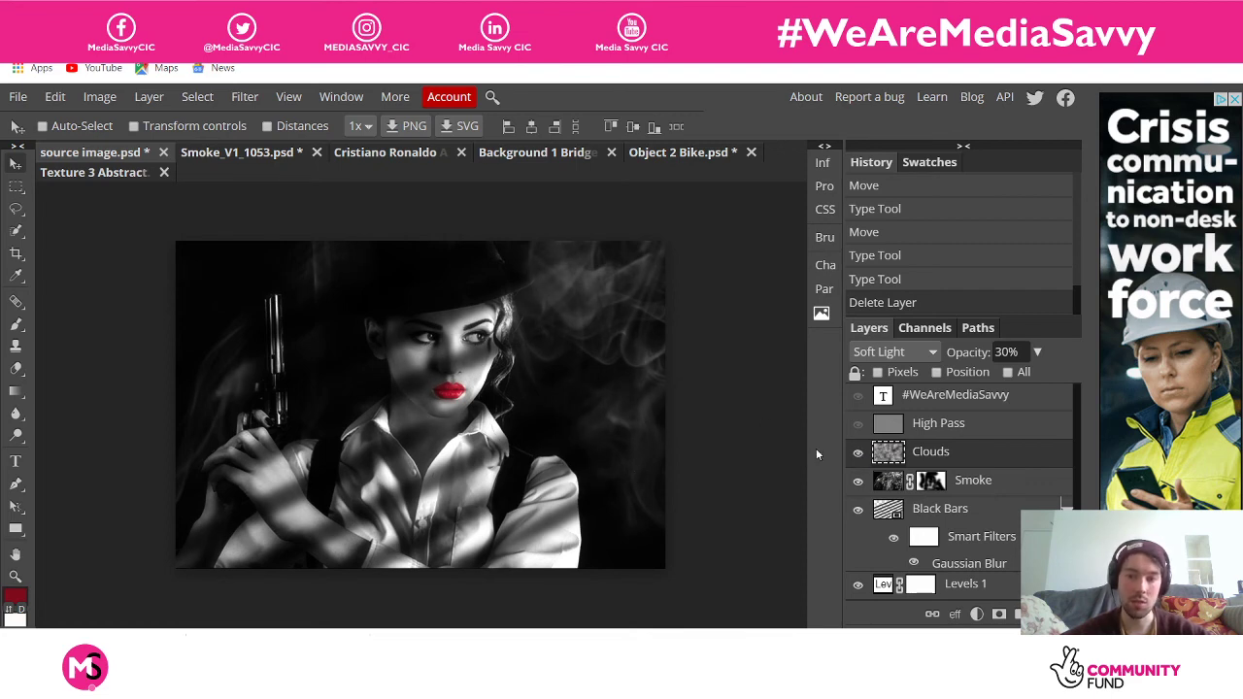
{"action": "left_click", "coordinate": [858, 403]}
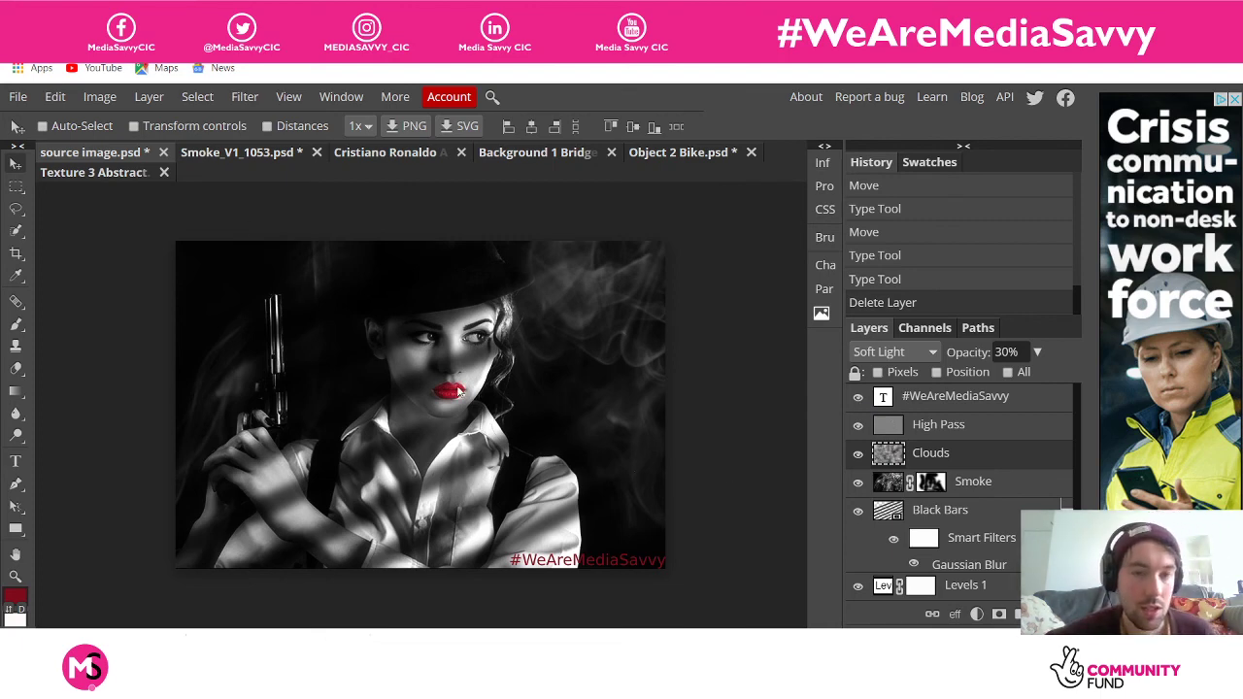
Cycle through the footballer, Object 2 Bike.psd and bokeh tabs to the Background 1 Bridge composite, then open the File menu
{"action": "left_click", "coordinate": [386, 154]}
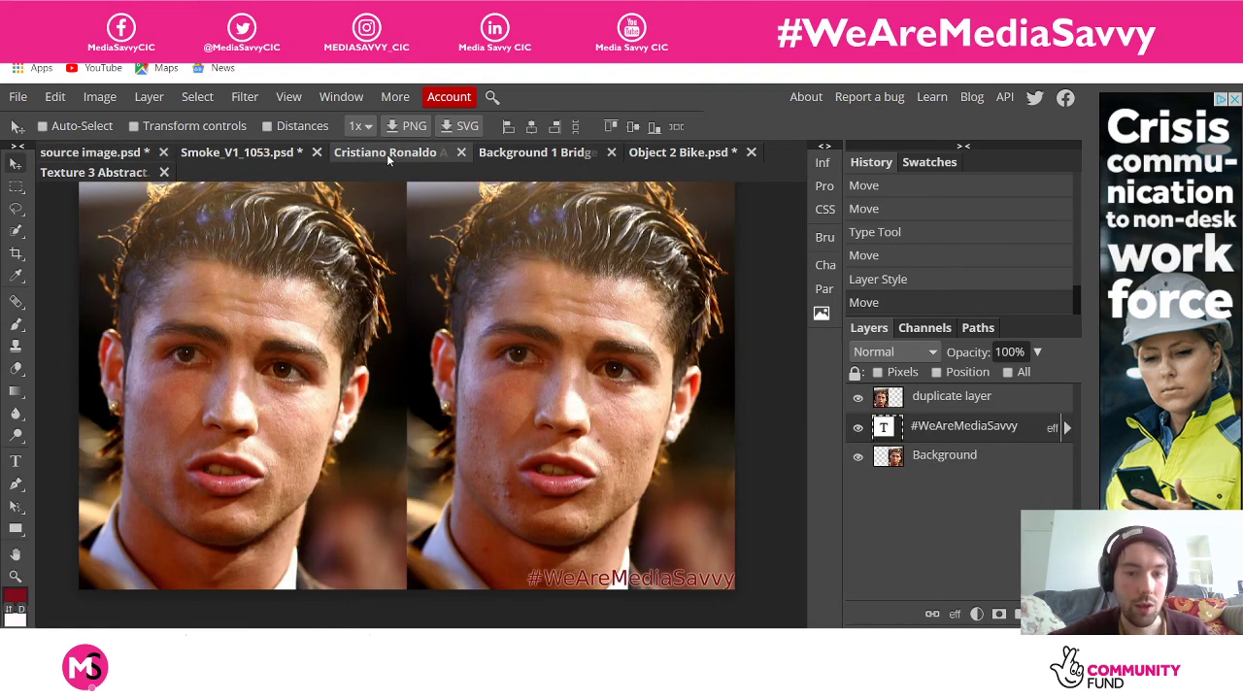
{"action": "left_click", "coordinate": [677, 154]}
{"action": "left_click", "coordinate": [91, 175]}
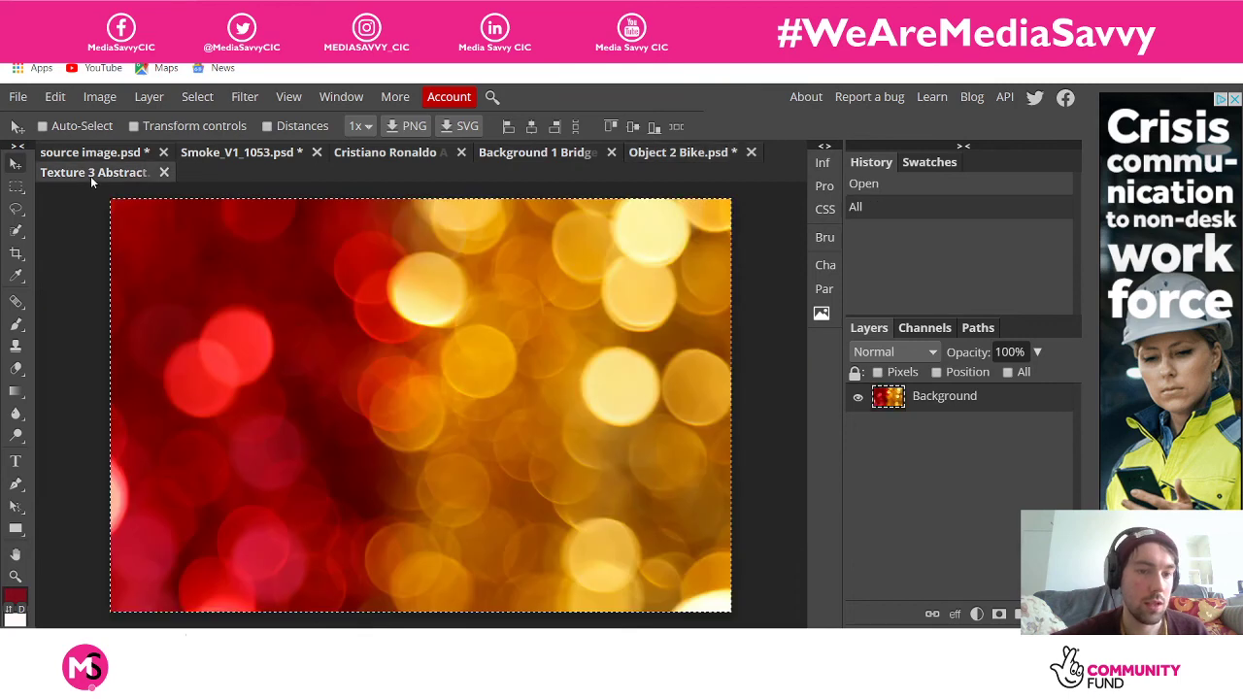
{"action": "left_click", "coordinate": [523, 154]}
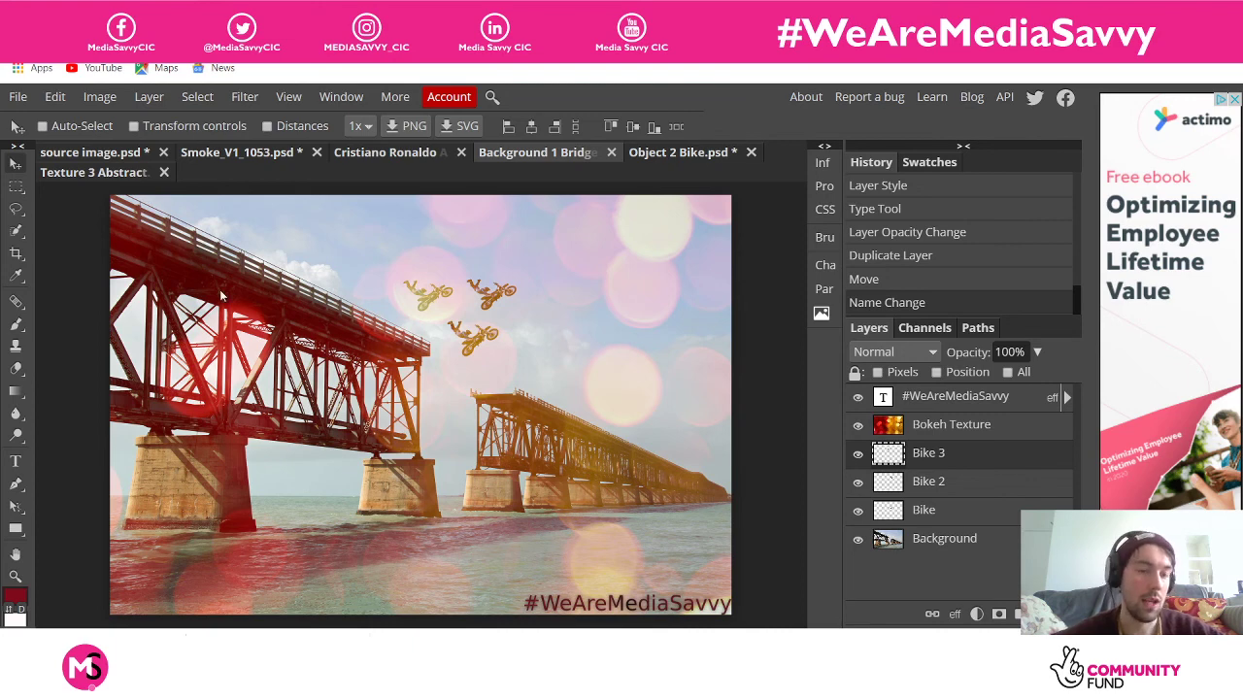
{"action": "left_click", "coordinate": [17, 97]}
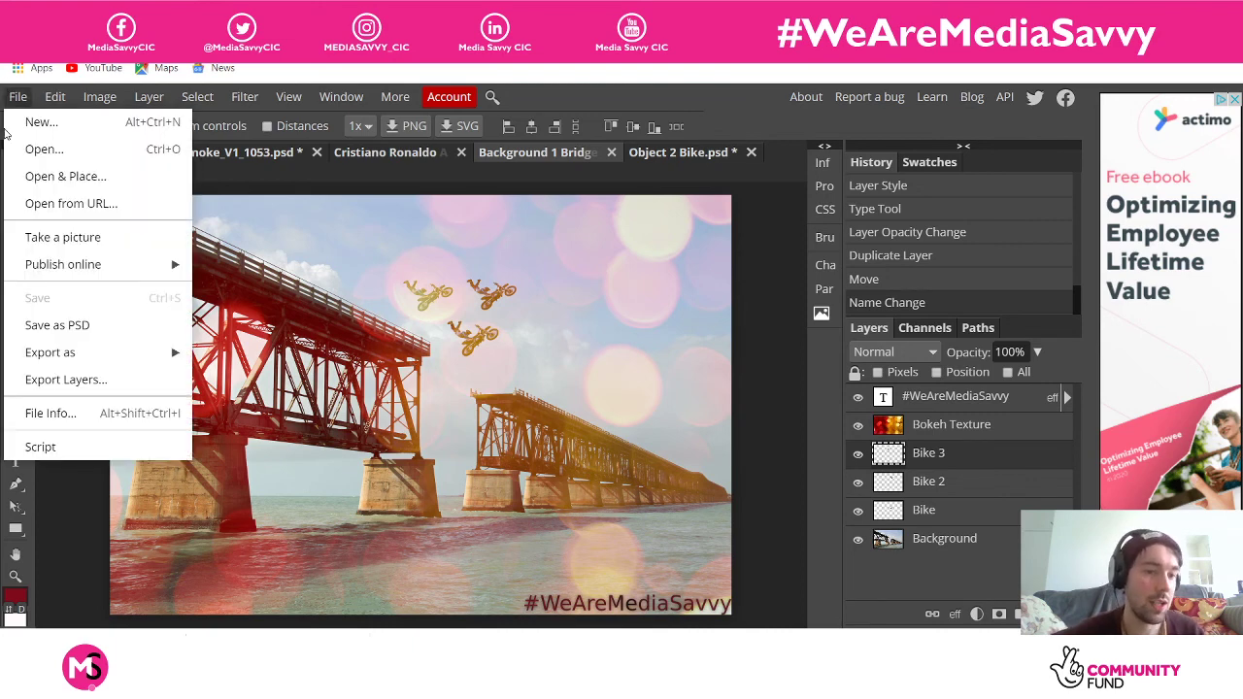
Save the composite through Save for web as a 70%-quality 1920×1298 JPG, then return to source image.psd via Smoke_V1_1053.psd
{"action": "mouse_move", "coordinate": [86, 359]}
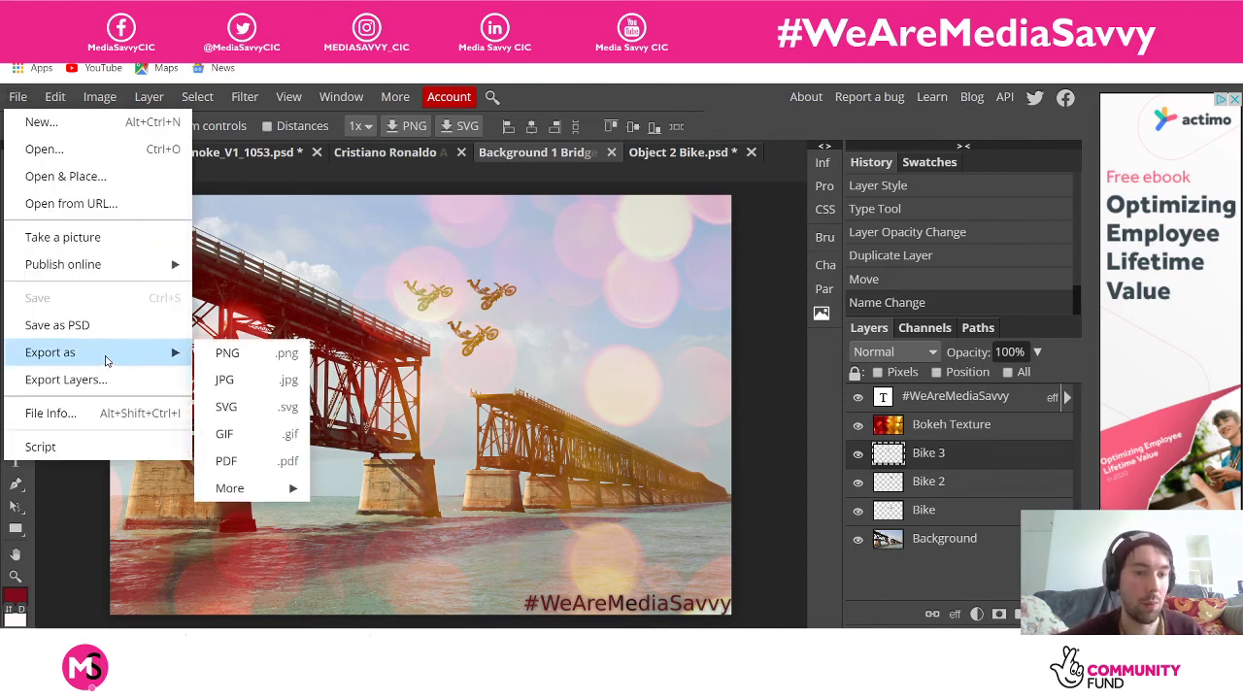
{"action": "left_click", "coordinate": [243, 377]}
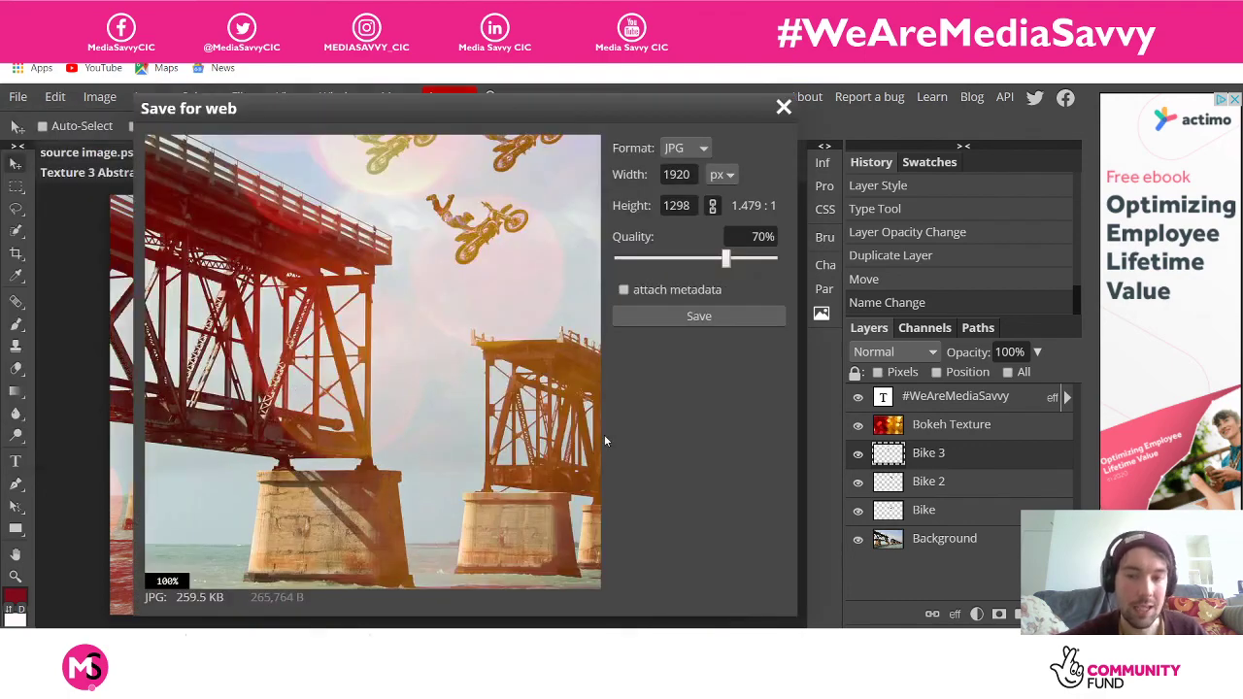
{"action": "left_click", "coordinate": [688, 318]}
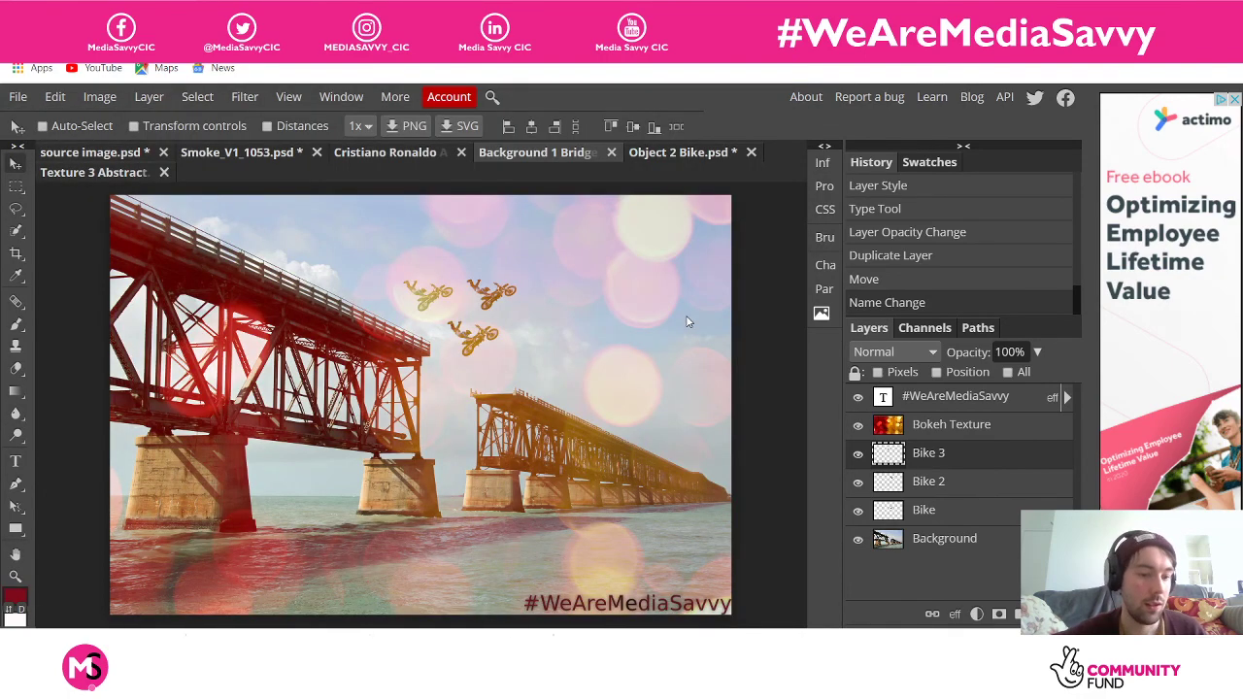
{"action": "left_click", "coordinate": [219, 153]}
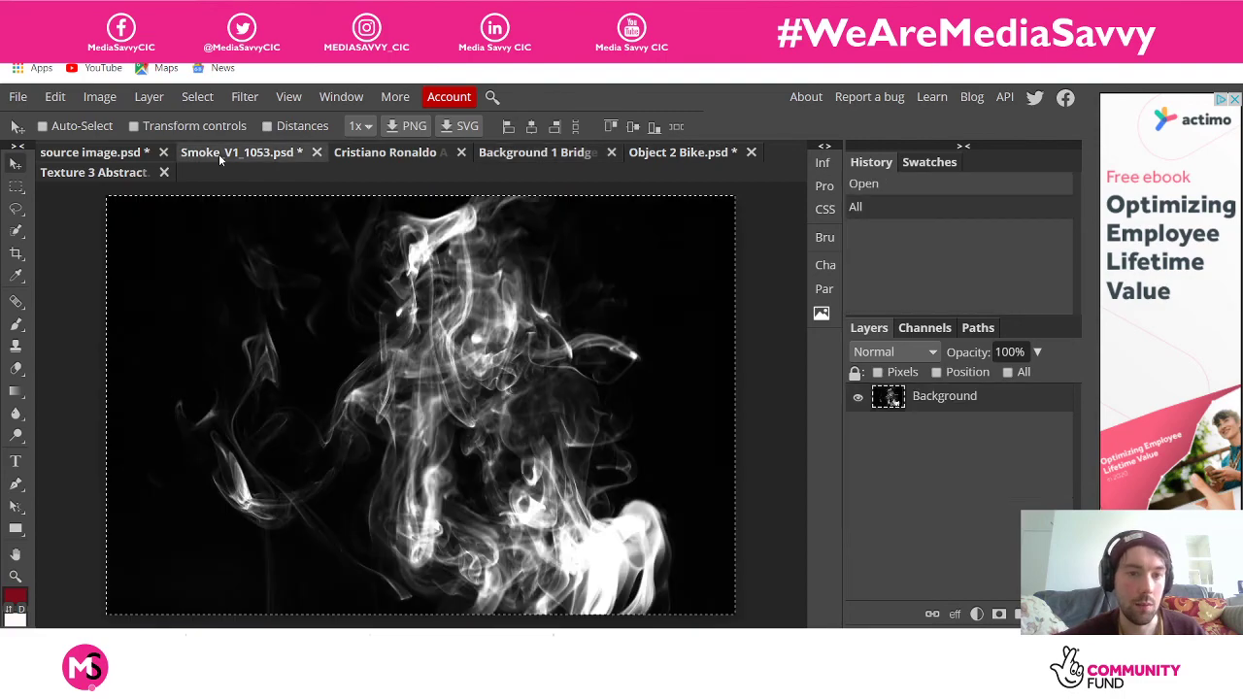
{"action": "left_click", "coordinate": [133, 154]}
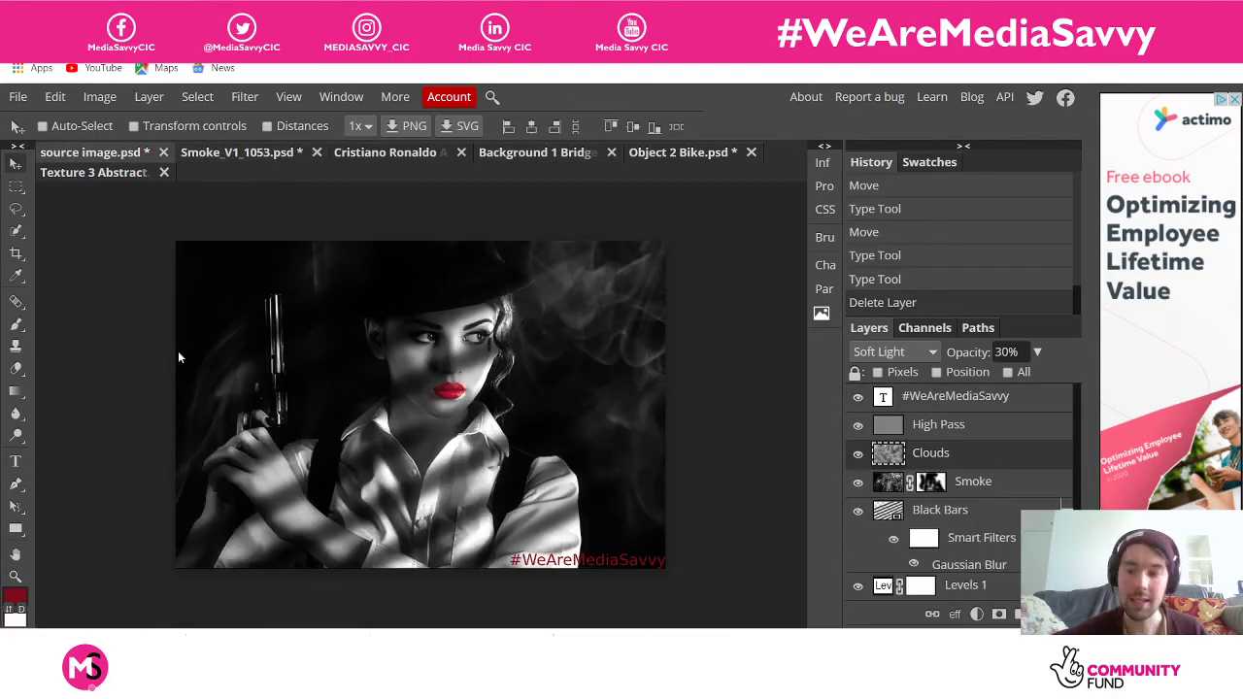
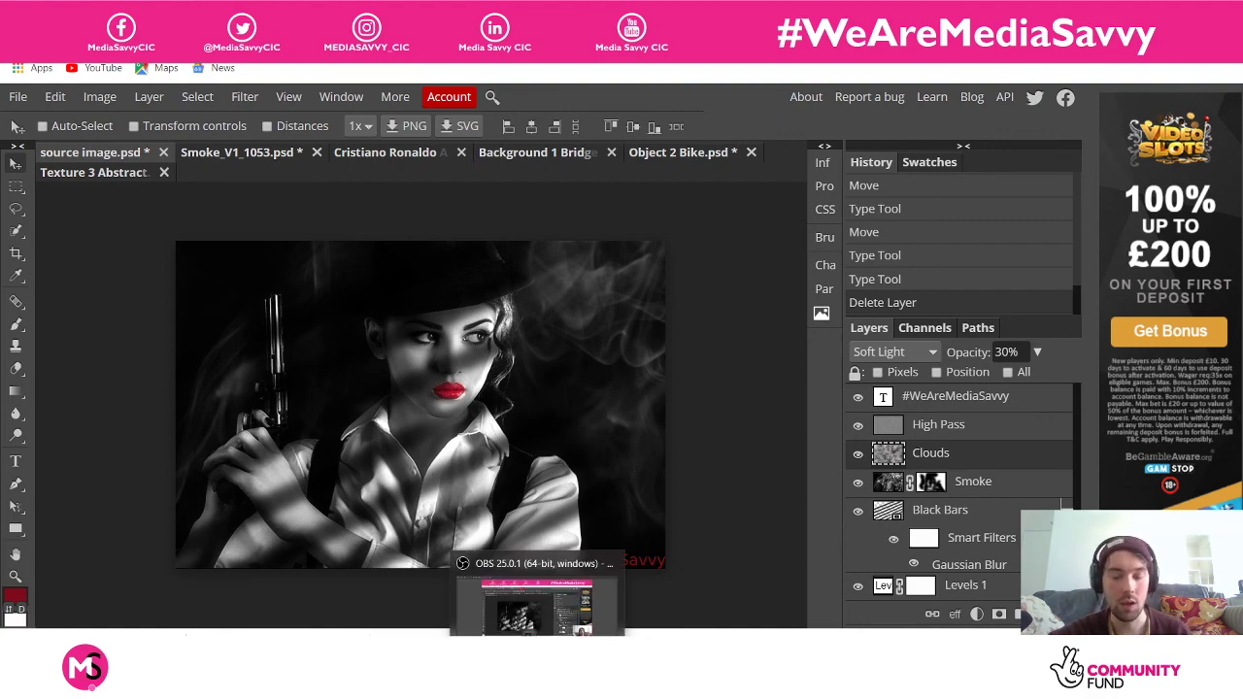
Bring OBS forward and switch the live broadcast to the OFFLINE scene
{"action": "left_click", "coordinate": [539, 602]}
{"action": "scroll", "coordinate": [94, 612], "scroll_direction": "down", "scroll_amount": 1}
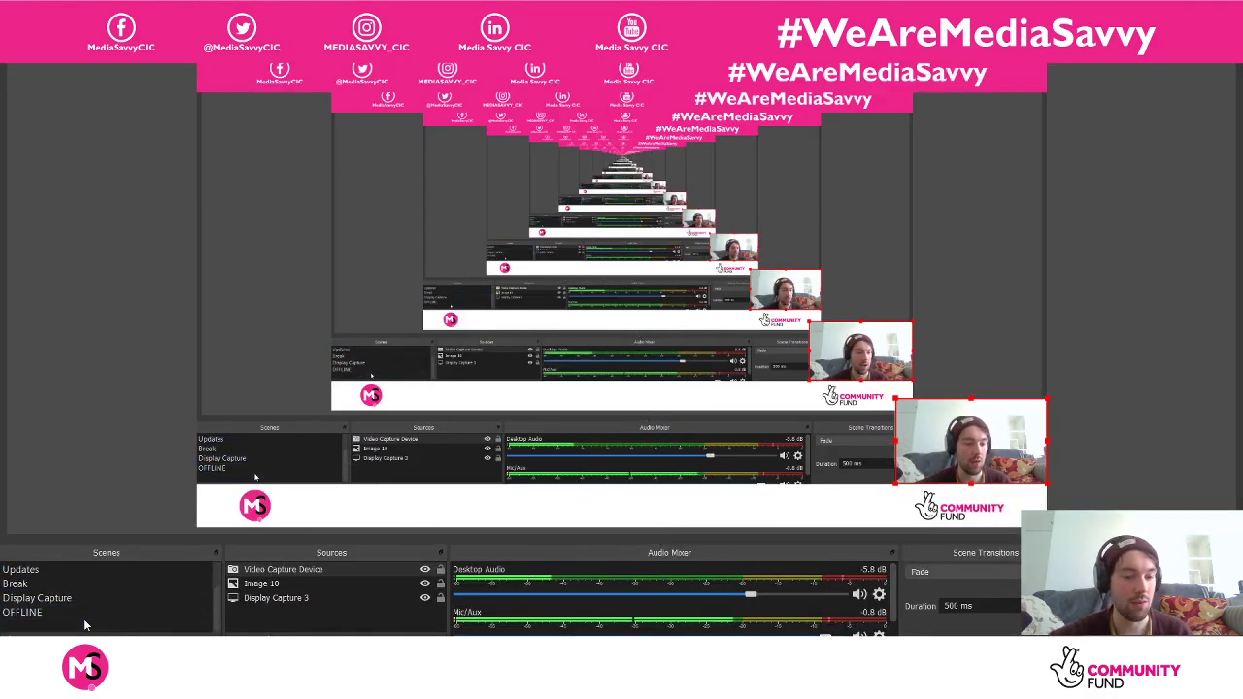
{"action": "left_click", "coordinate": [39, 612]}
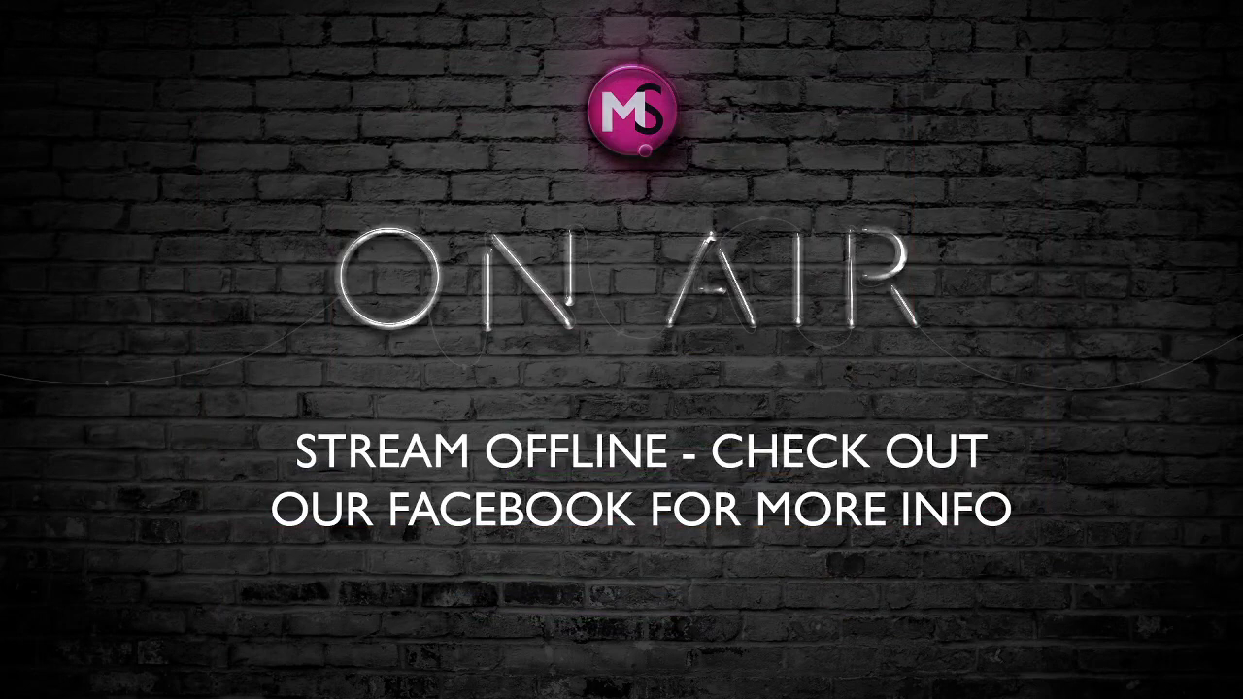